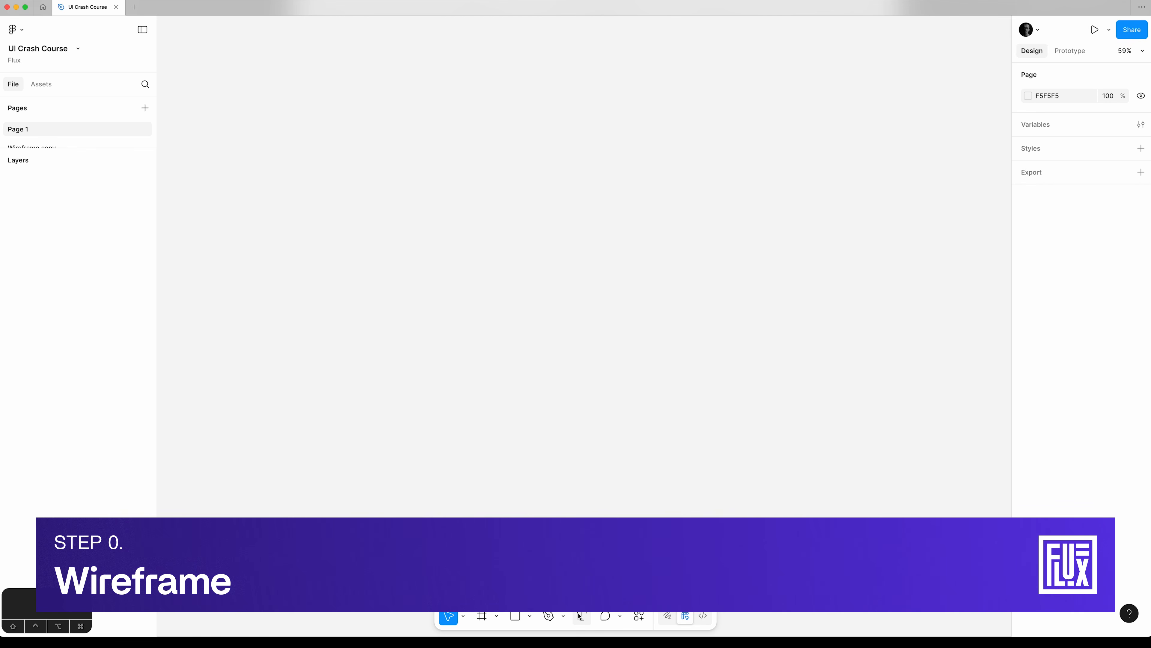
Paste the copied gym membership copy into a new text layer on the empty canvas.
click(581, 616)
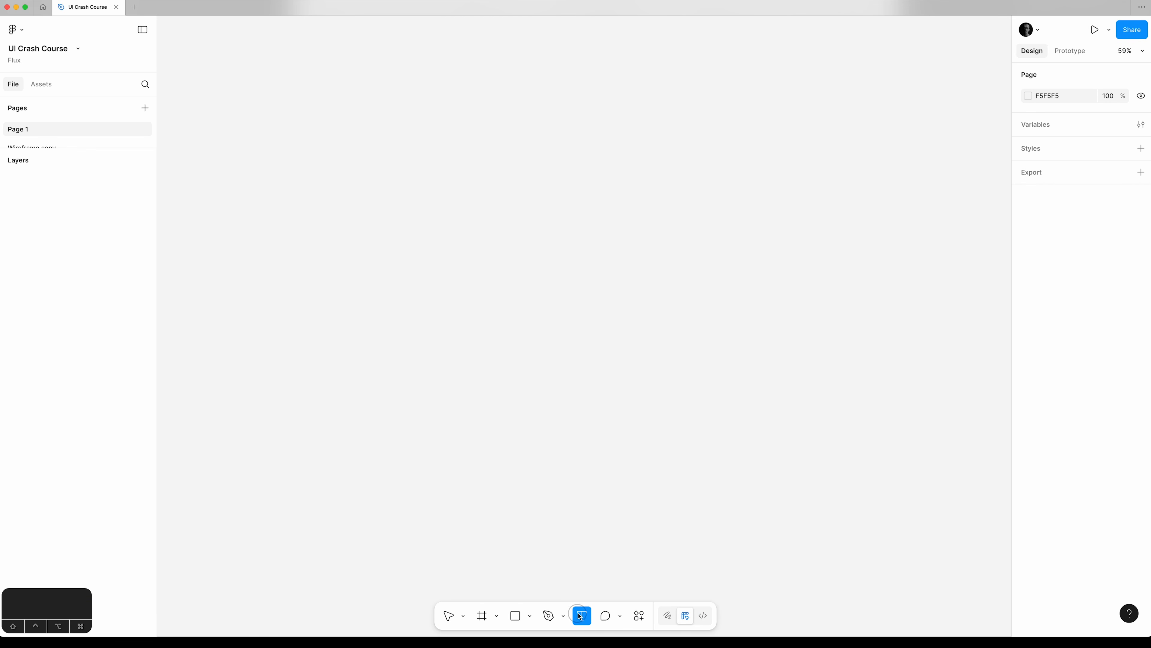
click(270, 137)
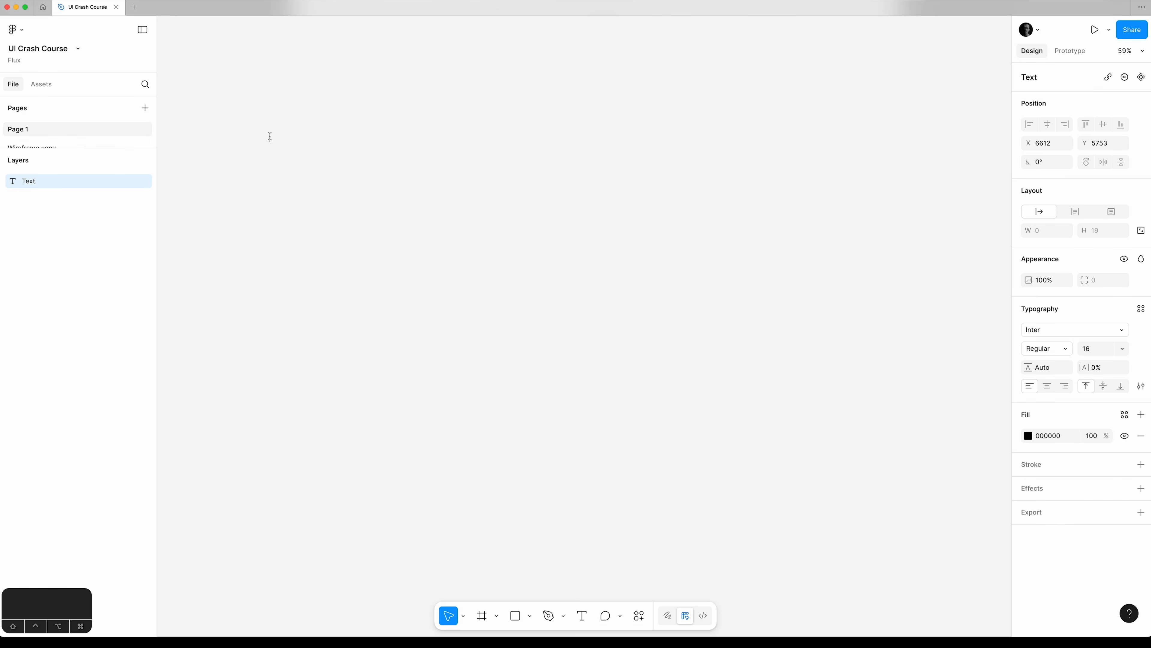
text(Family Athletic Membership Individual $100 /month Weight Room Cardio Zone Sauna Swimming Pool Fitness Classes Padel Courts Batting Cages Apply for Individual Family $250/month Weight Room* Cardio Zone* Sauna* Swimming Pool Fitness Classes Padel Courts Batting Cages Little League Team Soft Play Area *Over 18s only. Apply for Family Individual plans are for solo adults, while the family plan covers two adults and their children residing at the same address.)
key(Escape)
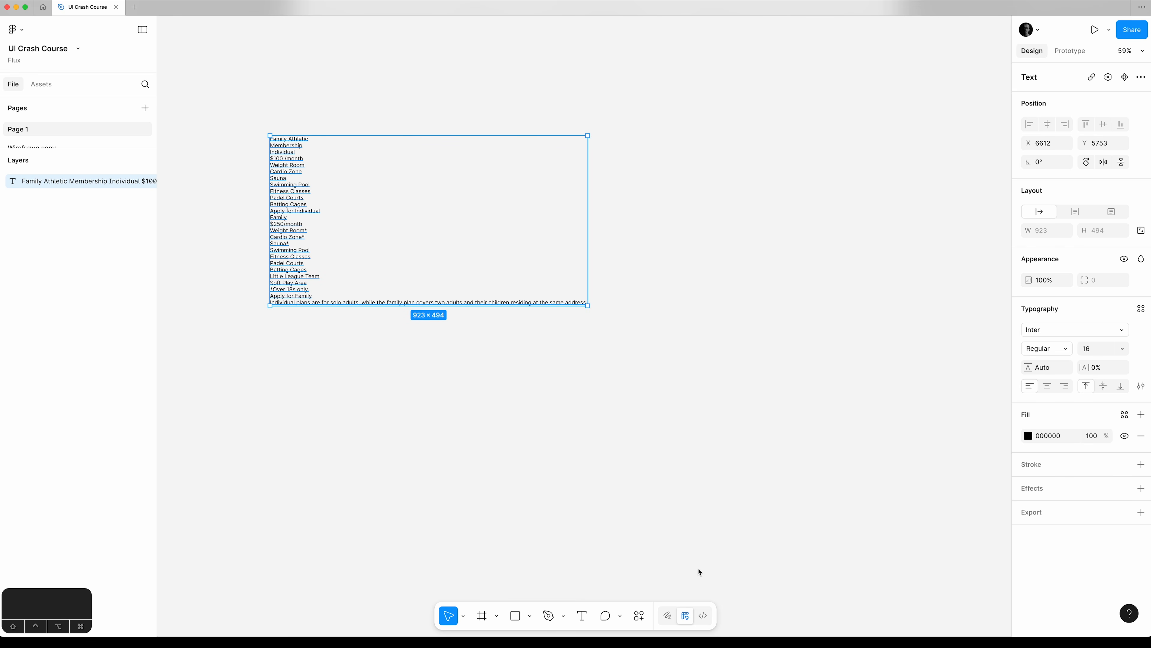
Split the pasted text by newline into separate vertically stacked text layers with the Split text plugin.
click(640, 616)
text(split t)
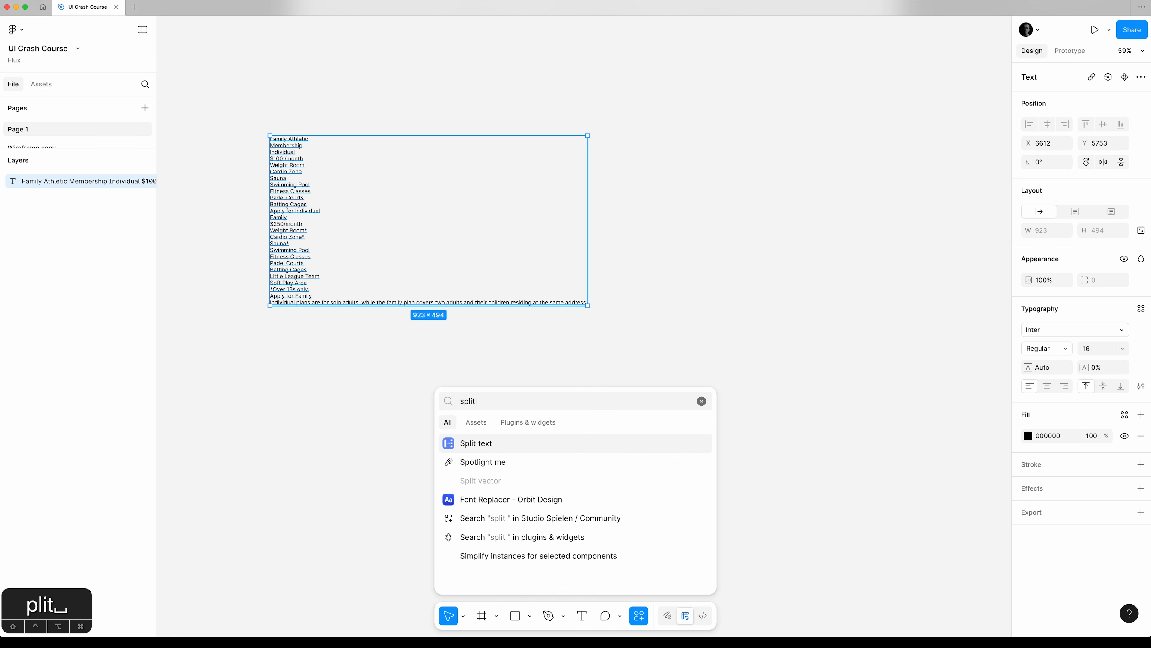
click(499, 443)
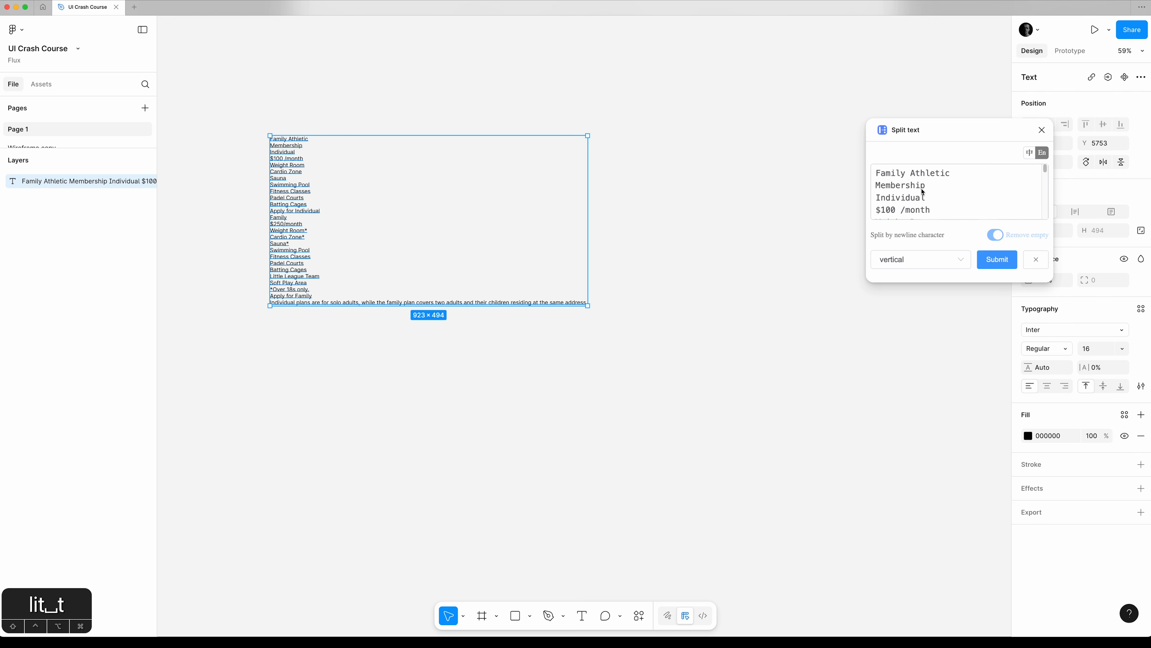
click(1001, 267)
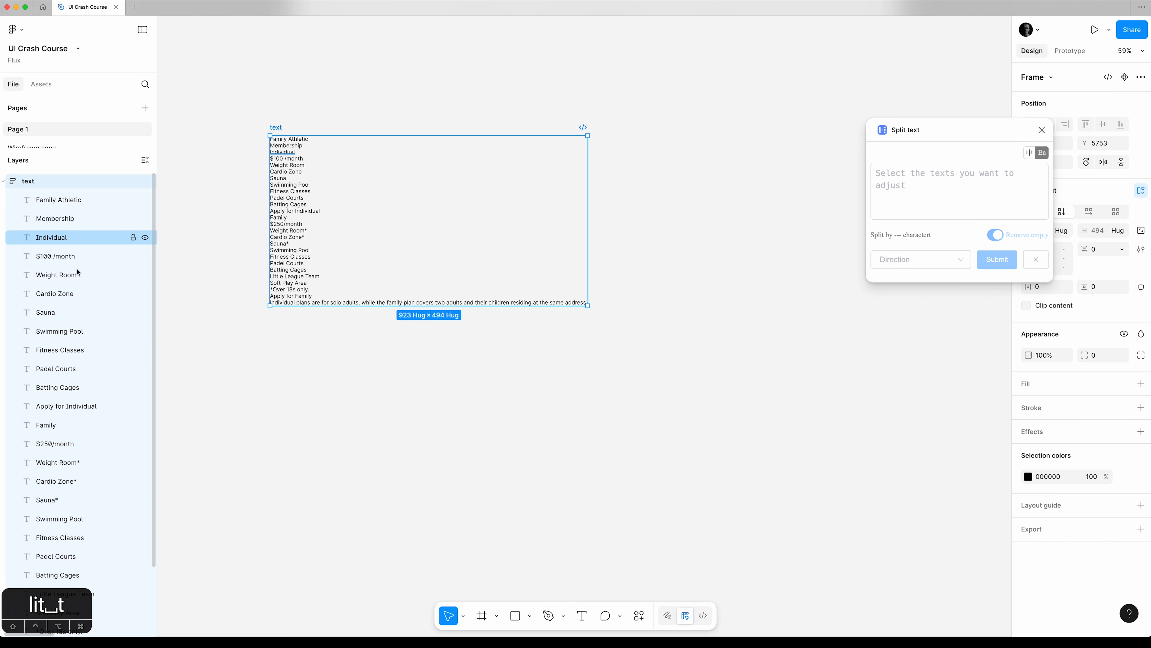
Pull "Family Athletic" and "Membership" out of the split text frame to above it, and the "Individual plans are for solo adults" note to below it.
click(77, 200)
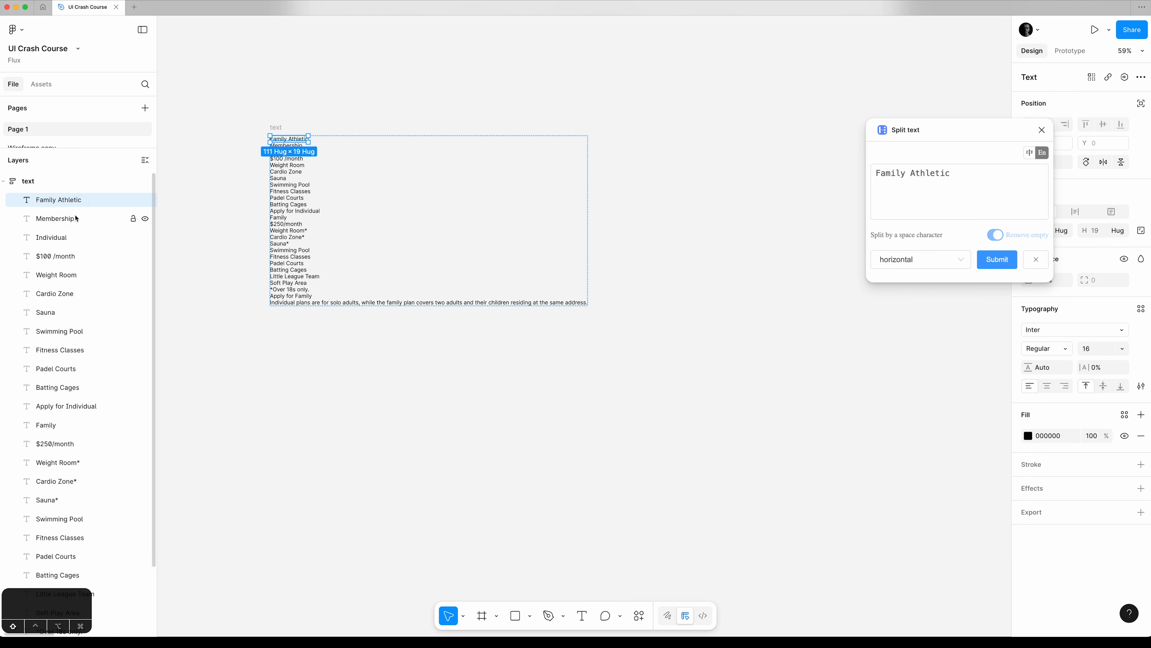
shift+click(76, 218)
drag(74, 198, 71, 169)
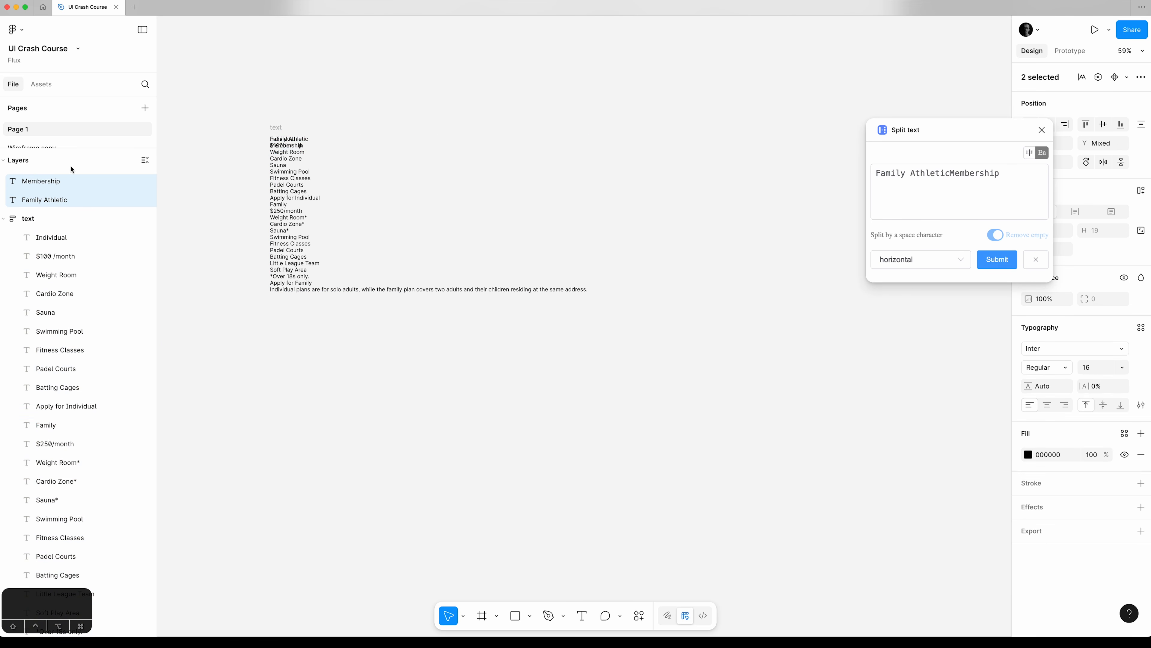
drag(284, 140, 282, 89)
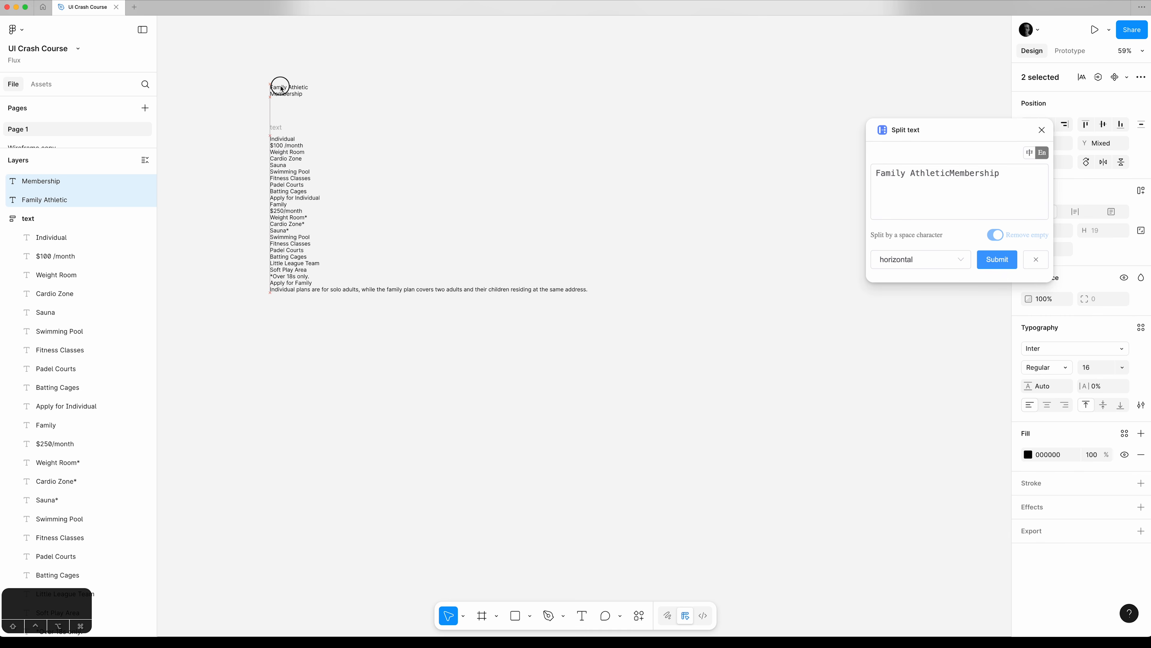
super+click(334, 291)
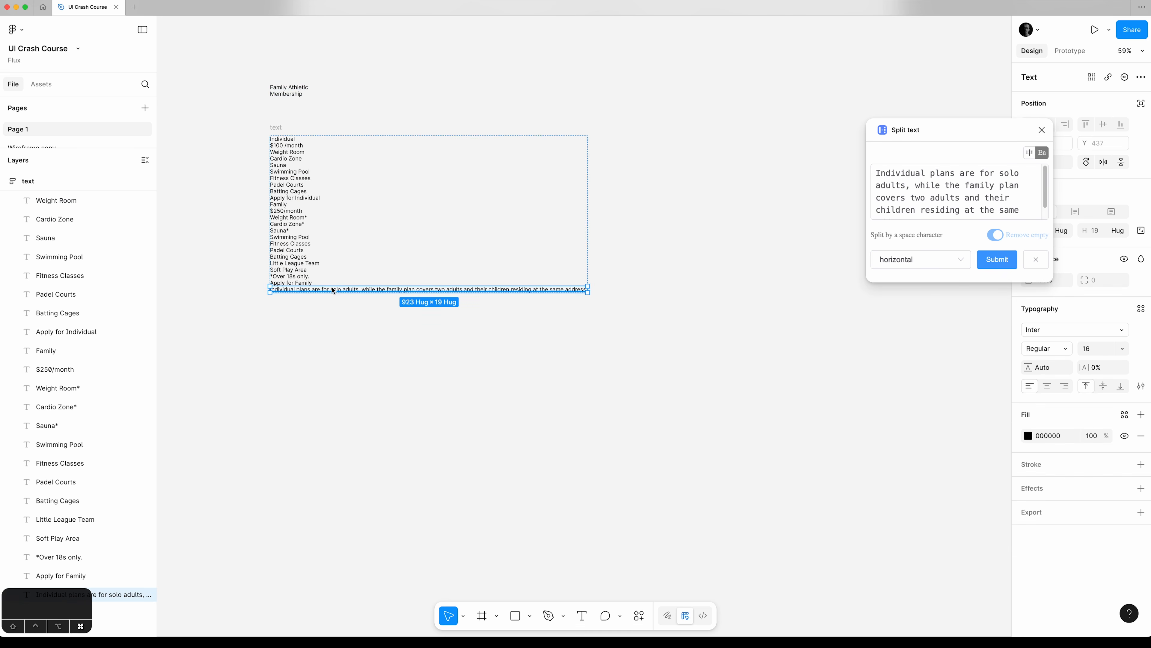
drag(333, 290, 333, 401)
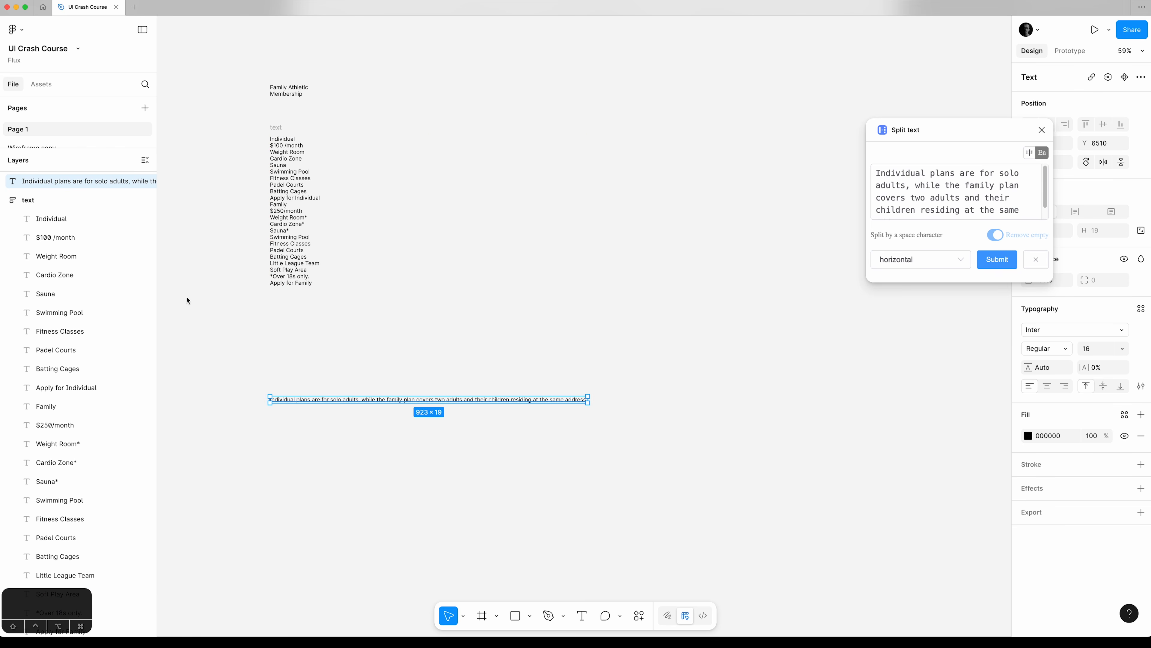
Rename the split text frame as Individual, reusing the name of its first text layer.
click(49, 218)
double_click(51, 220)
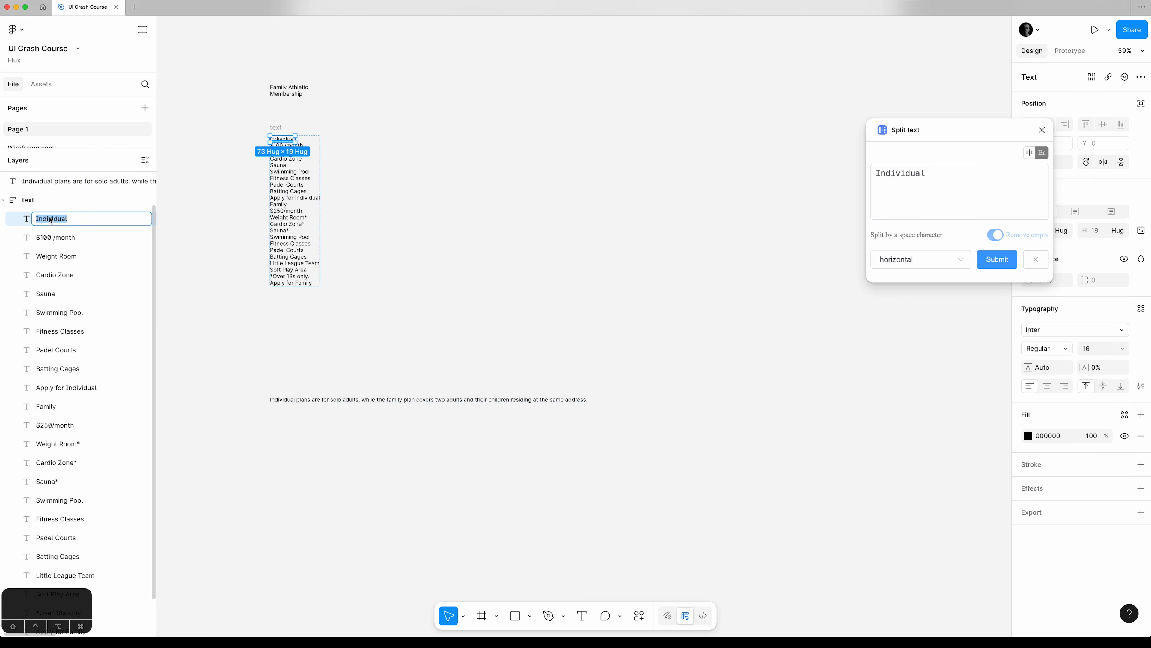
key(super+c)
double_click(42, 200)
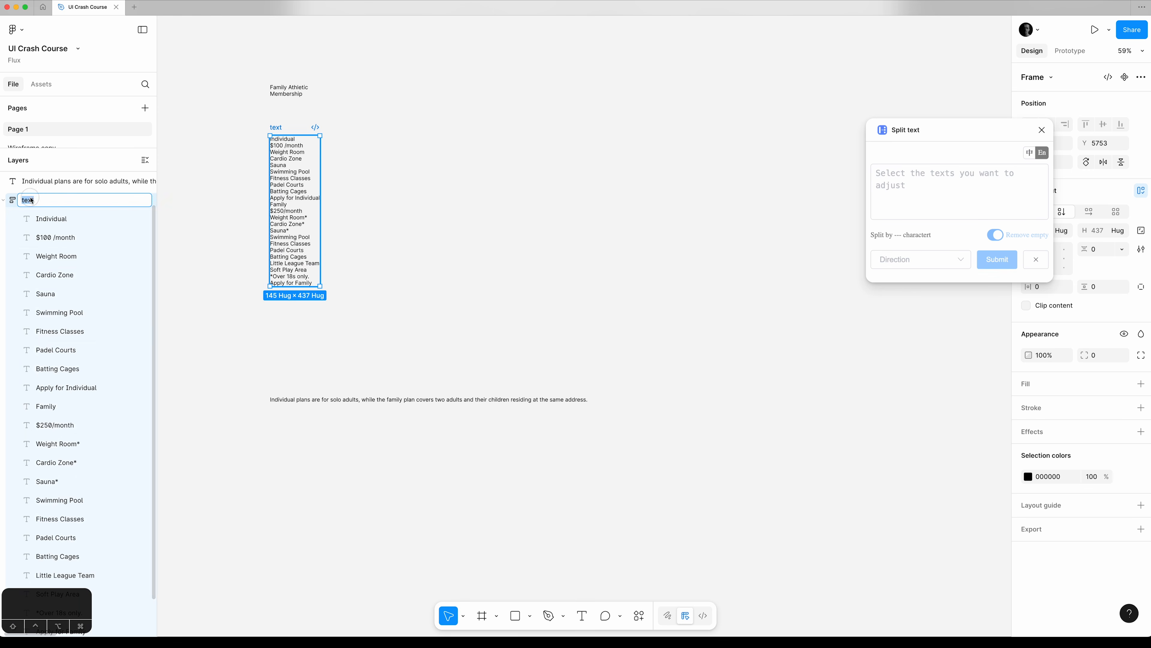
key(super+v)
key(Return)
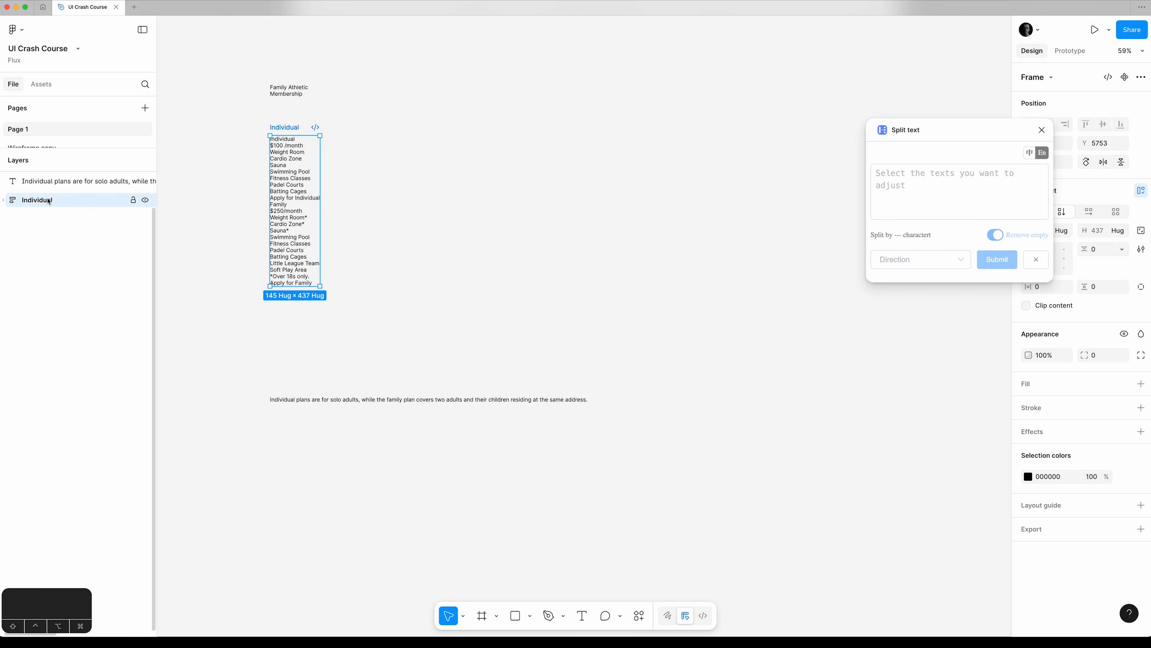
Duplicate the Individual frame and rename the copy as Family.
key(super+d)
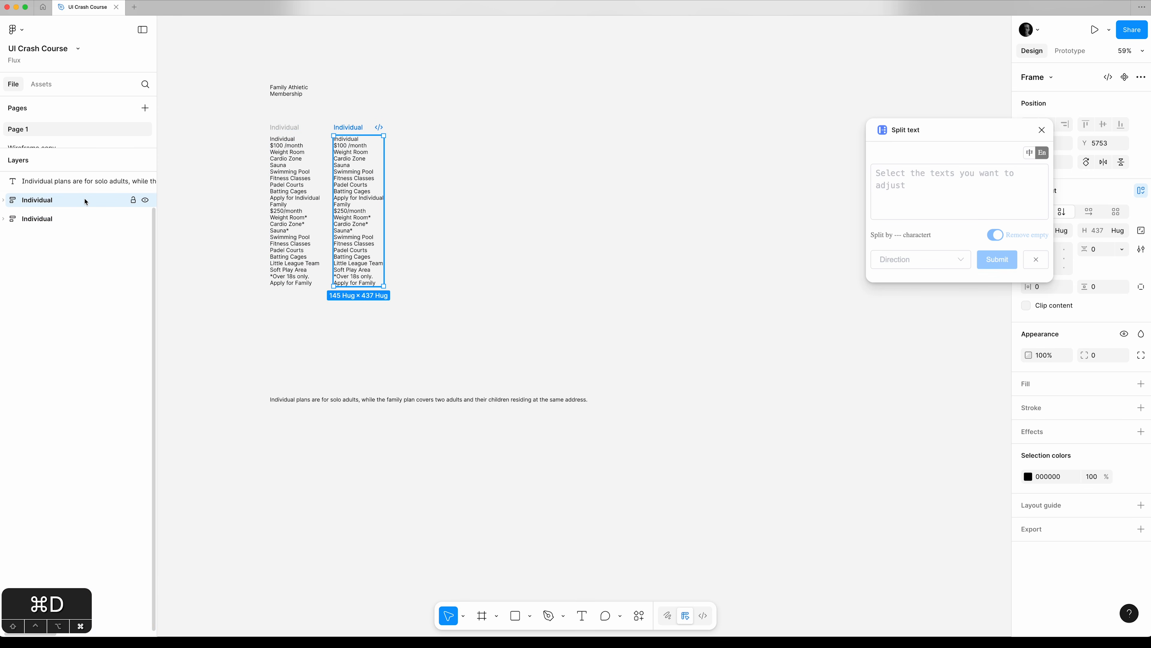
click(38, 219)
click(40, 208)
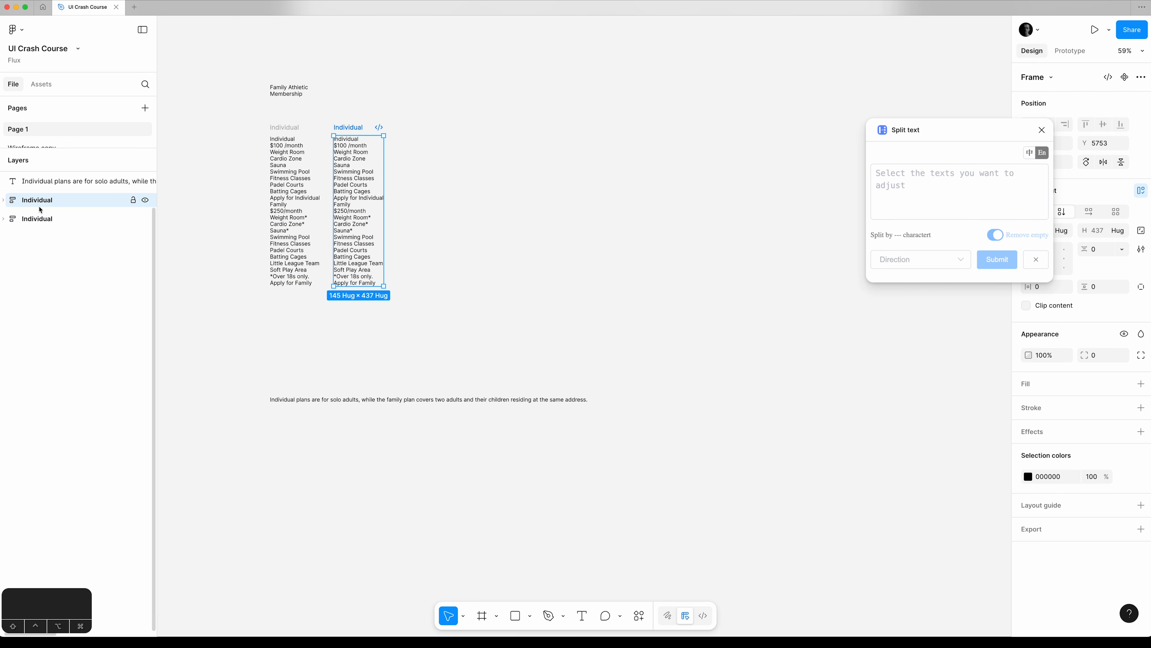
double_click(40, 205)
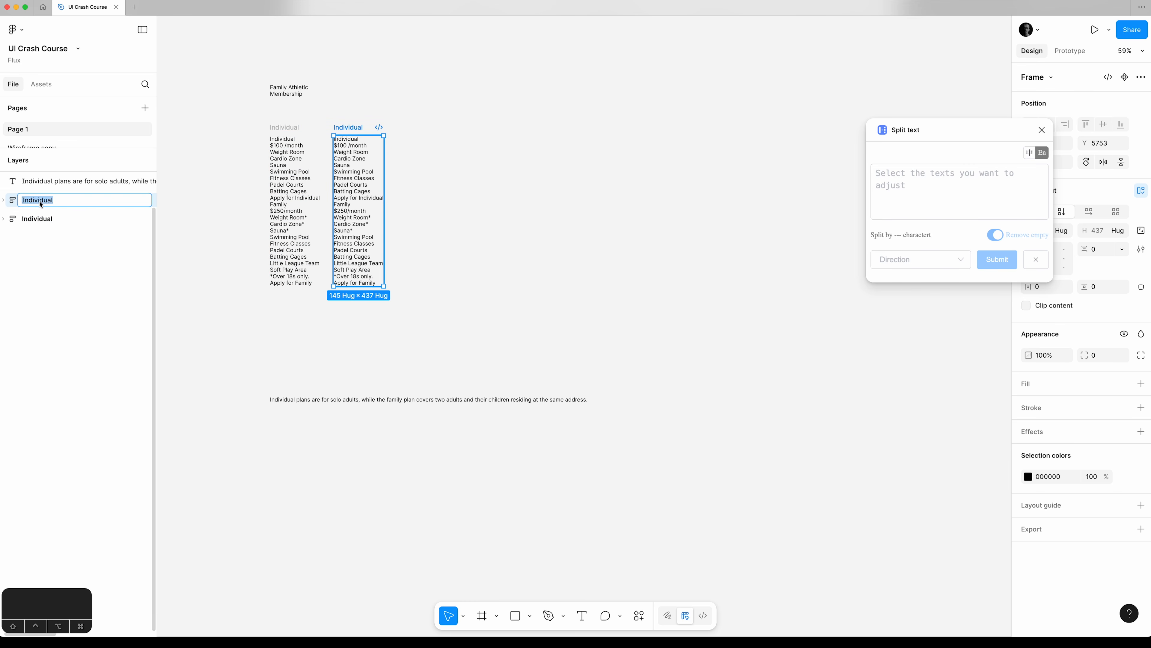
text(Family)
key(Return)
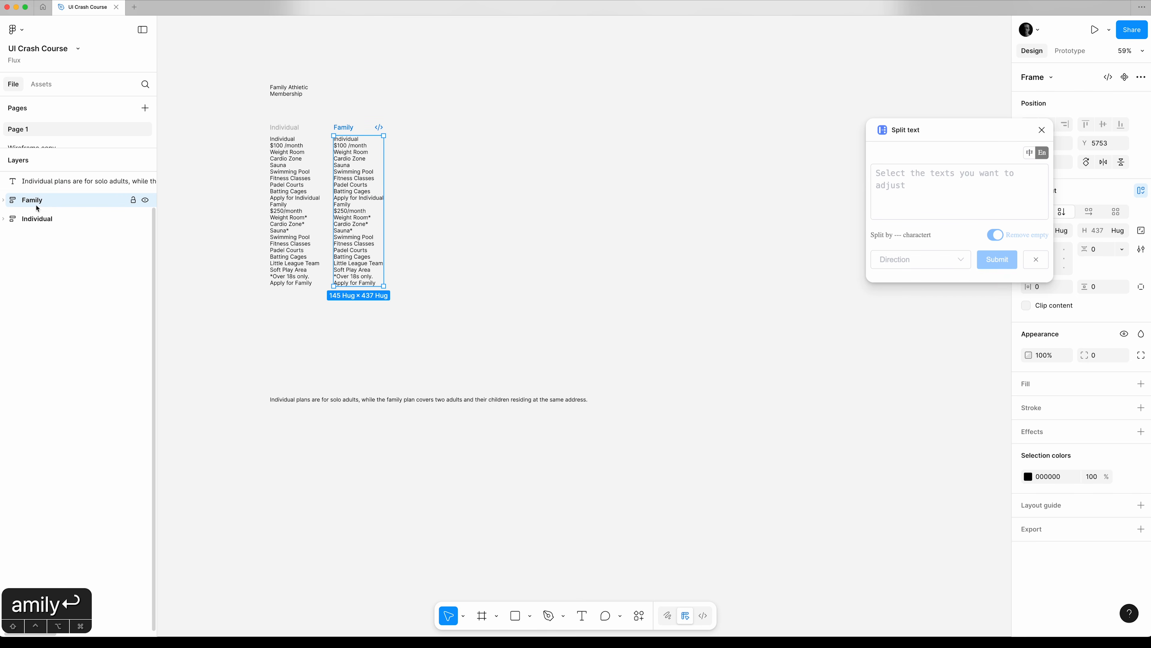
Delete the family plan texts, from "Family" through "Apply for Family", from the Individual frame and collapse its layers.
click(4, 221)
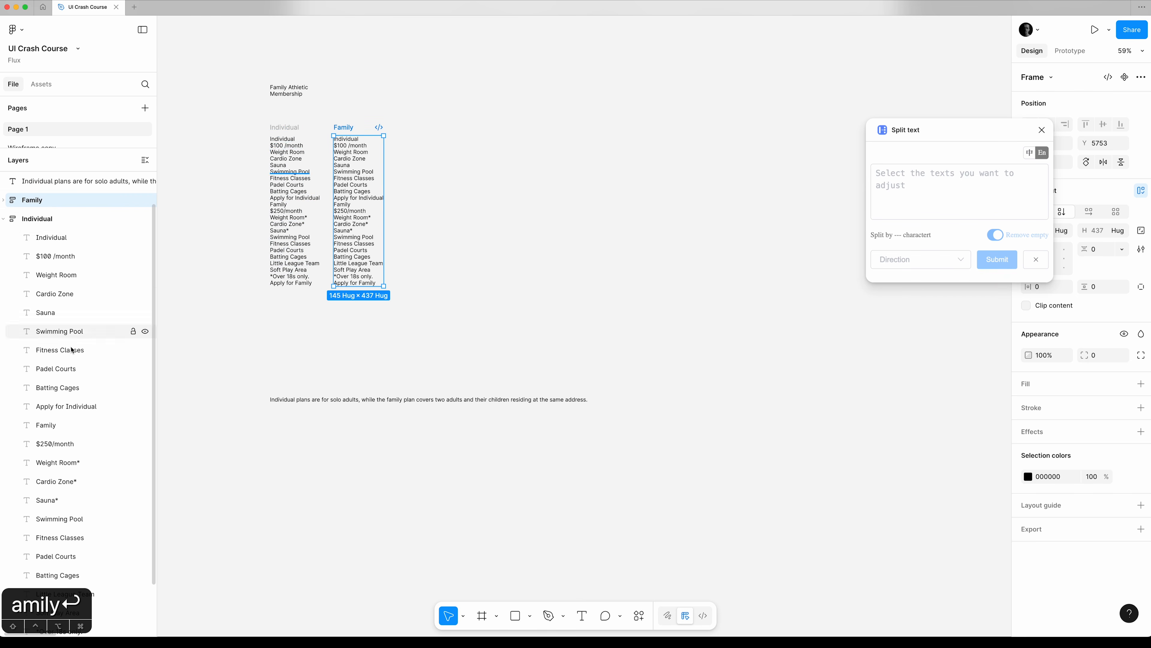
click(68, 429)
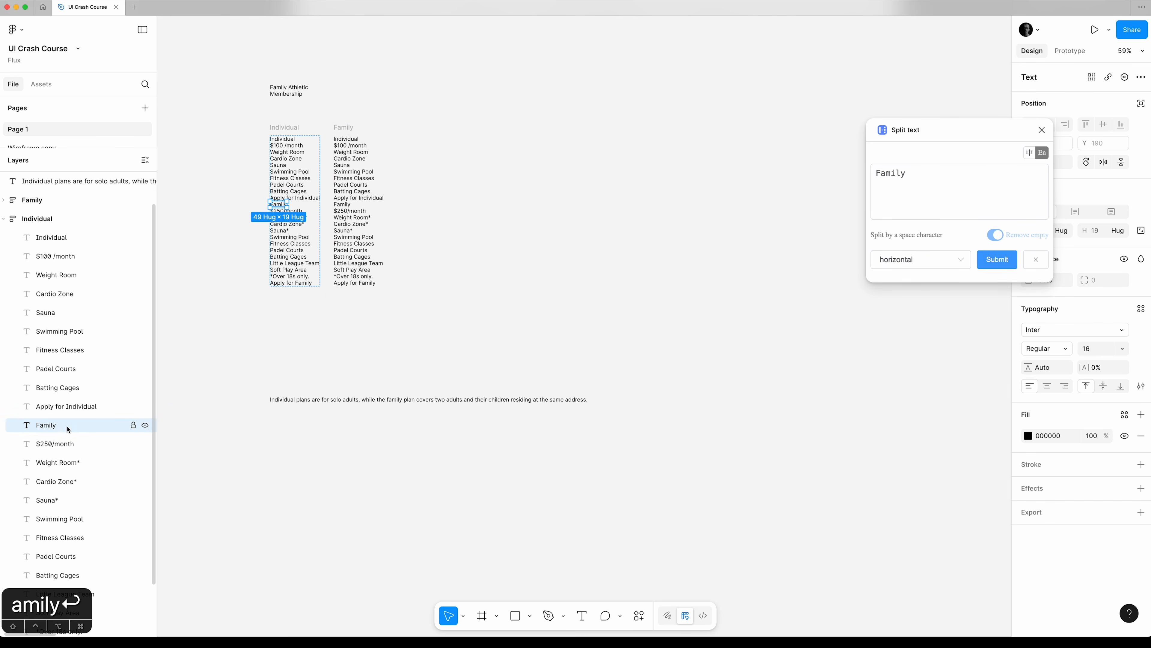
scroll(78, 433, down, 3)
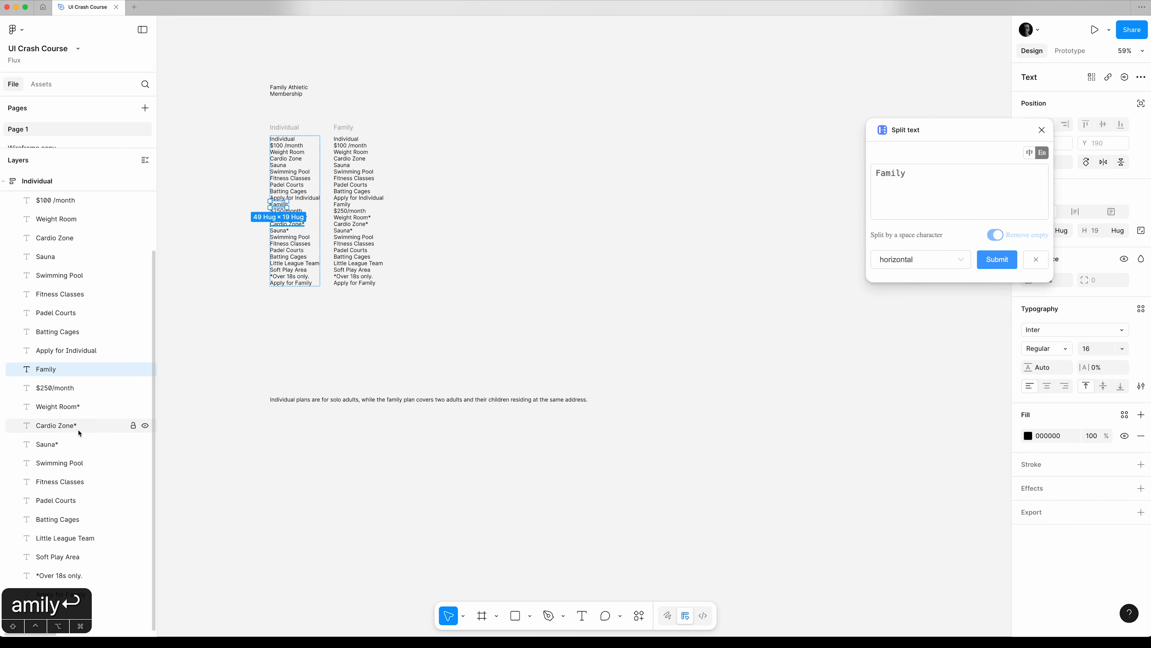
shift+click(106, 595)
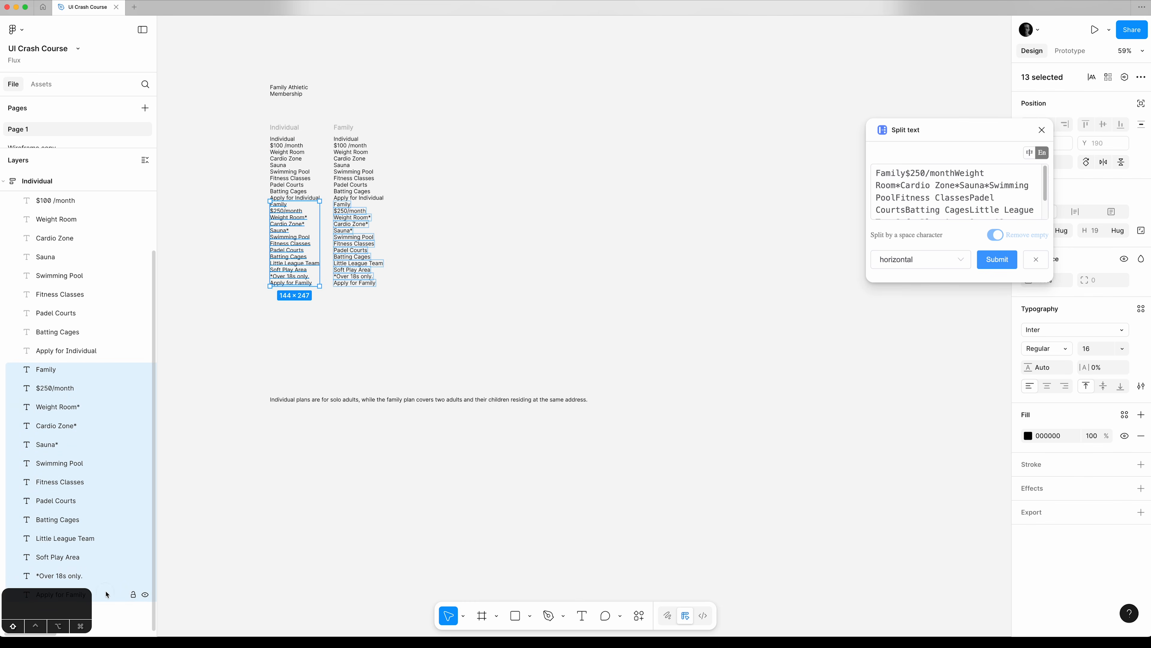
key(BackSpace)
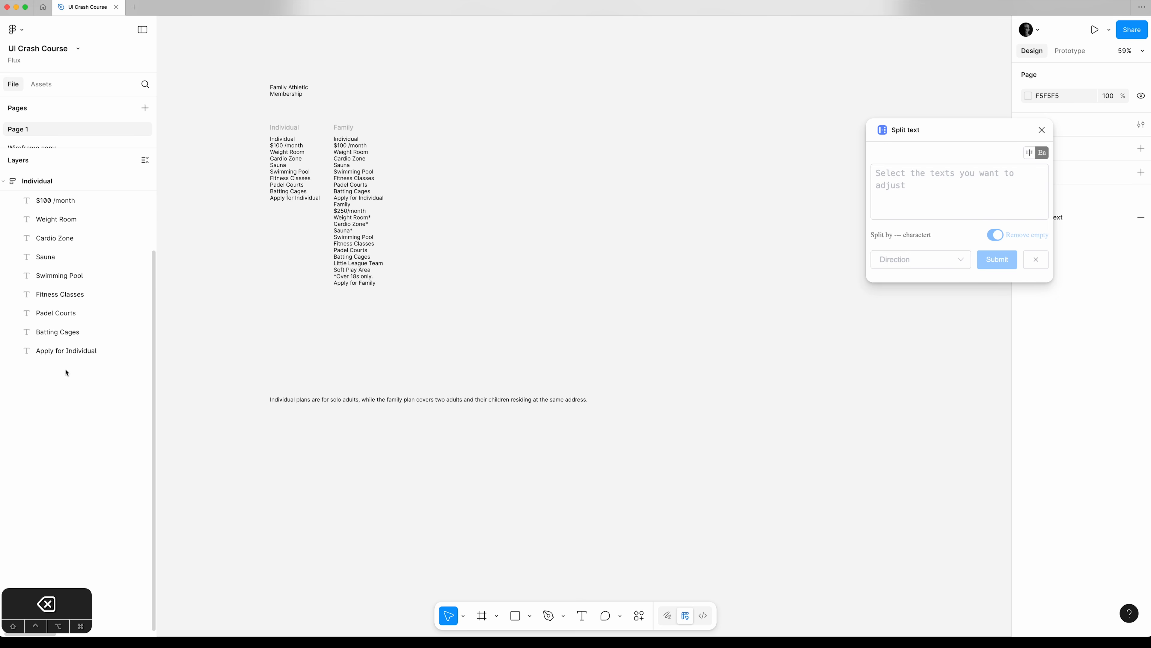
scroll(64, 272, up, 3)
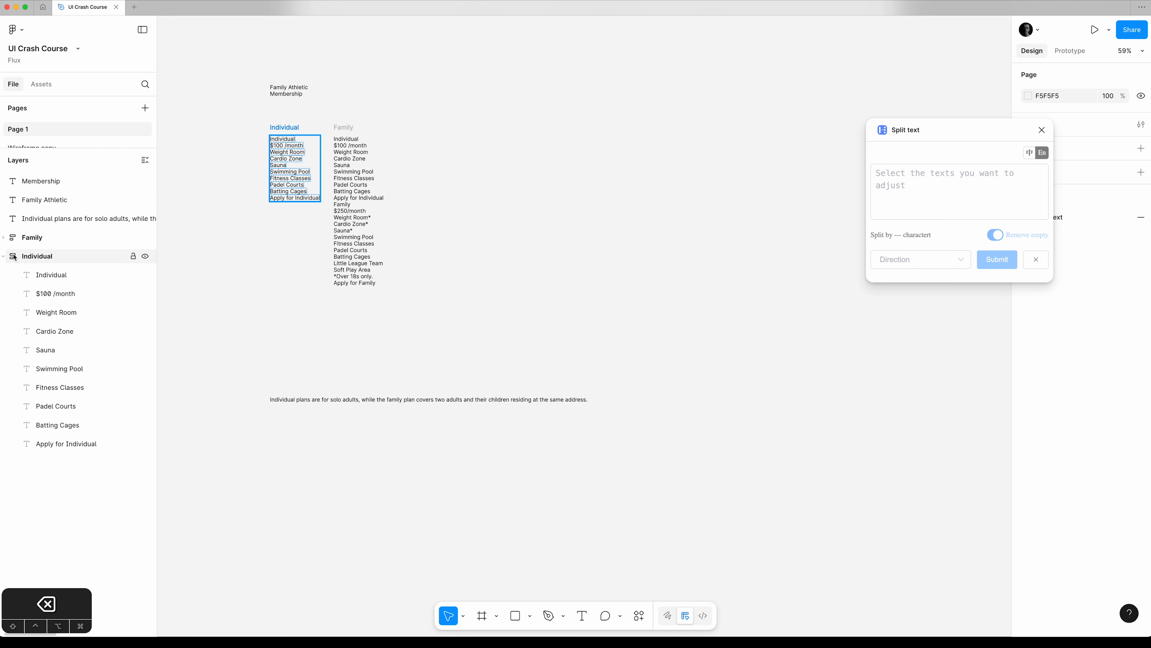
click(4, 257)
Delete the individual plan texts, from "Individual" through "Apply for Individual", from the Family frame, and close the Split text plugin.
click(16, 244)
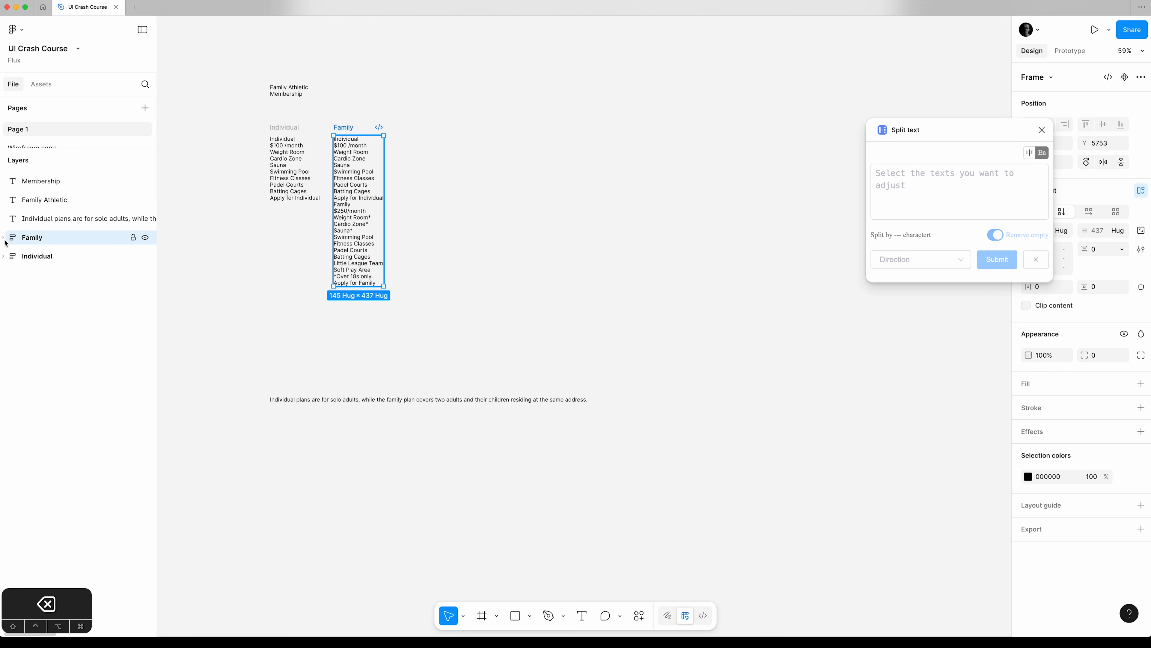
click(4, 239)
click(52, 256)
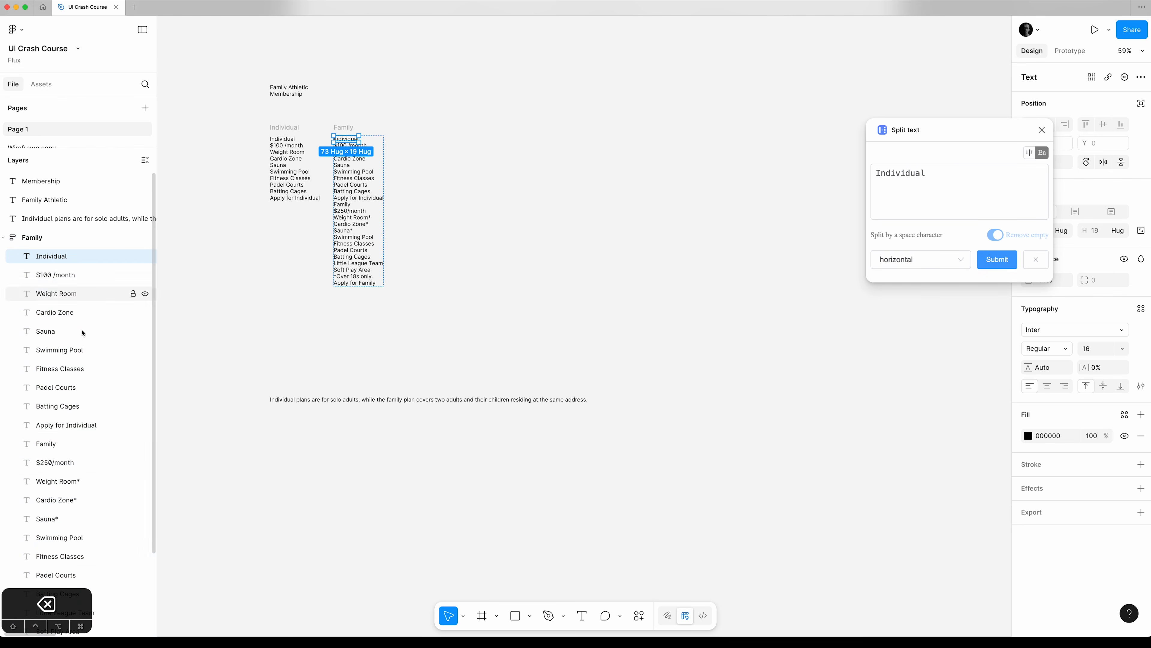
shift+click(82, 428)
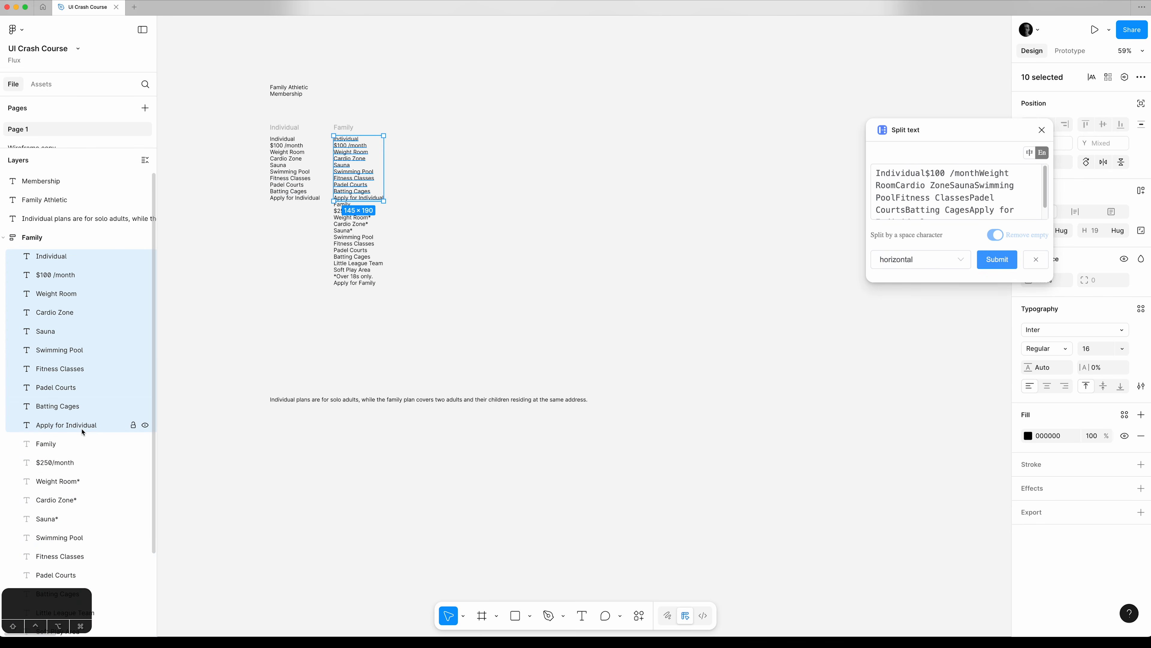
key(BackSpace)
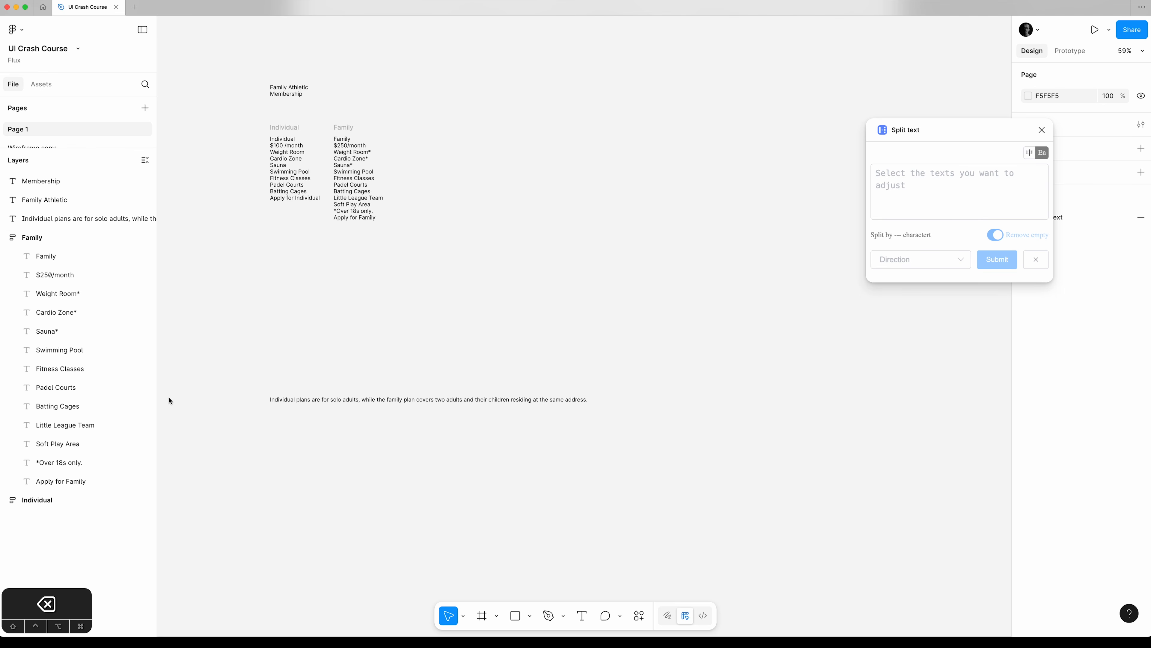
click(4, 238)
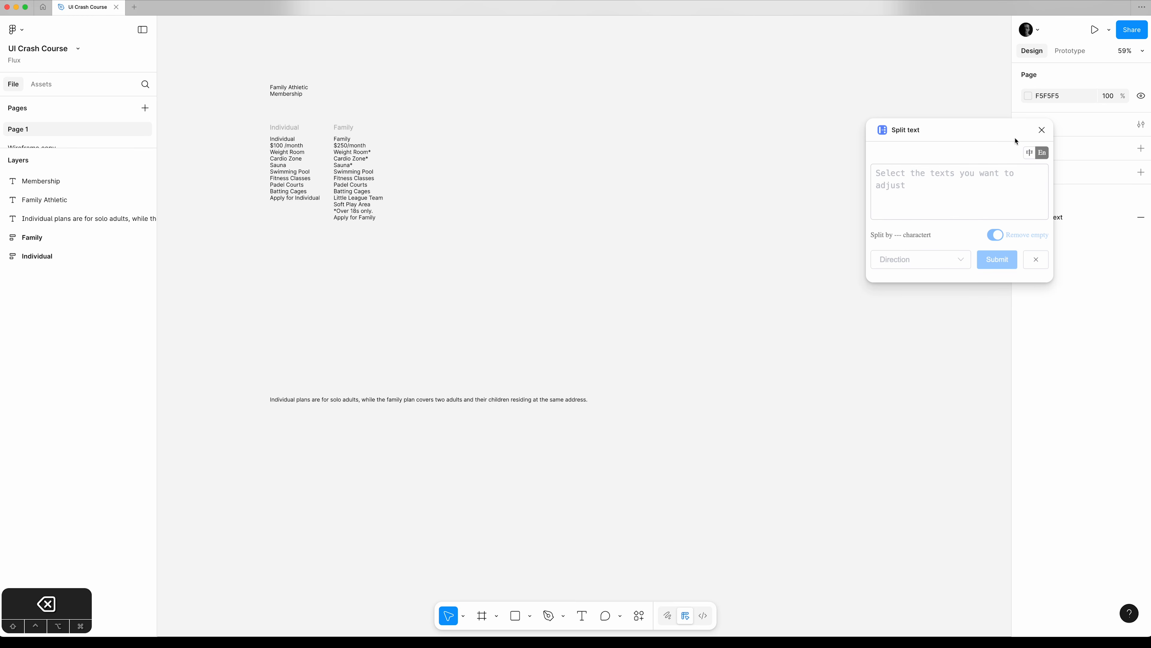
click(1042, 129)
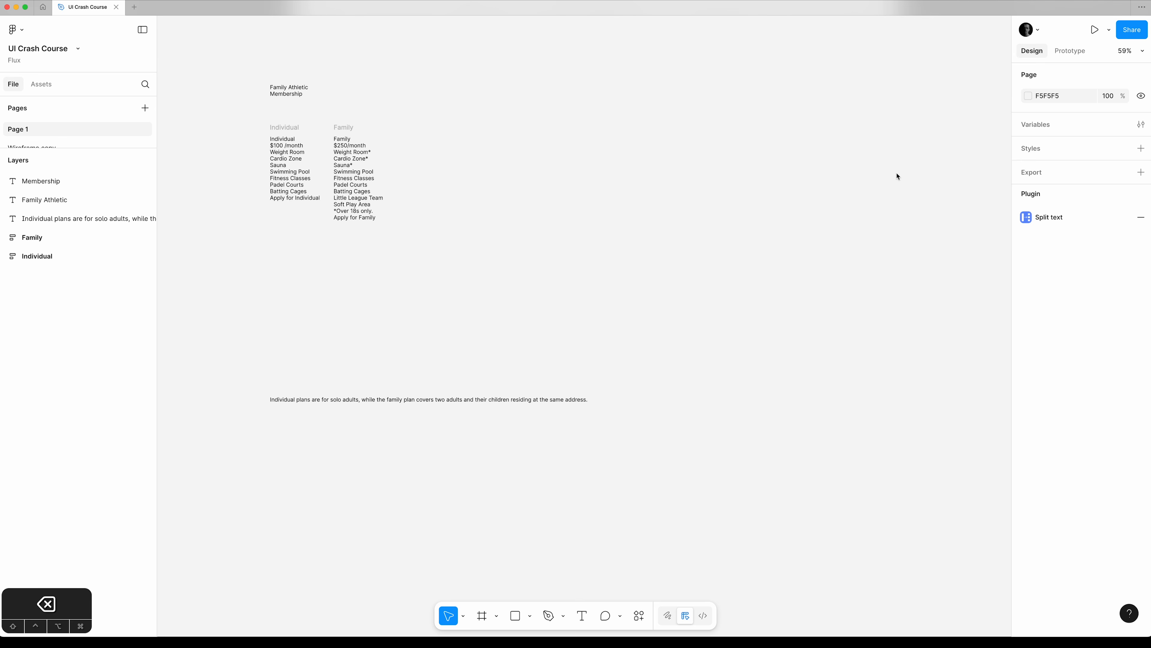
Add a new frame using the Desktop preset, 1440 × 1024.
key(f)
click(1025, 134)
click(1025, 114)
click(1027, 117)
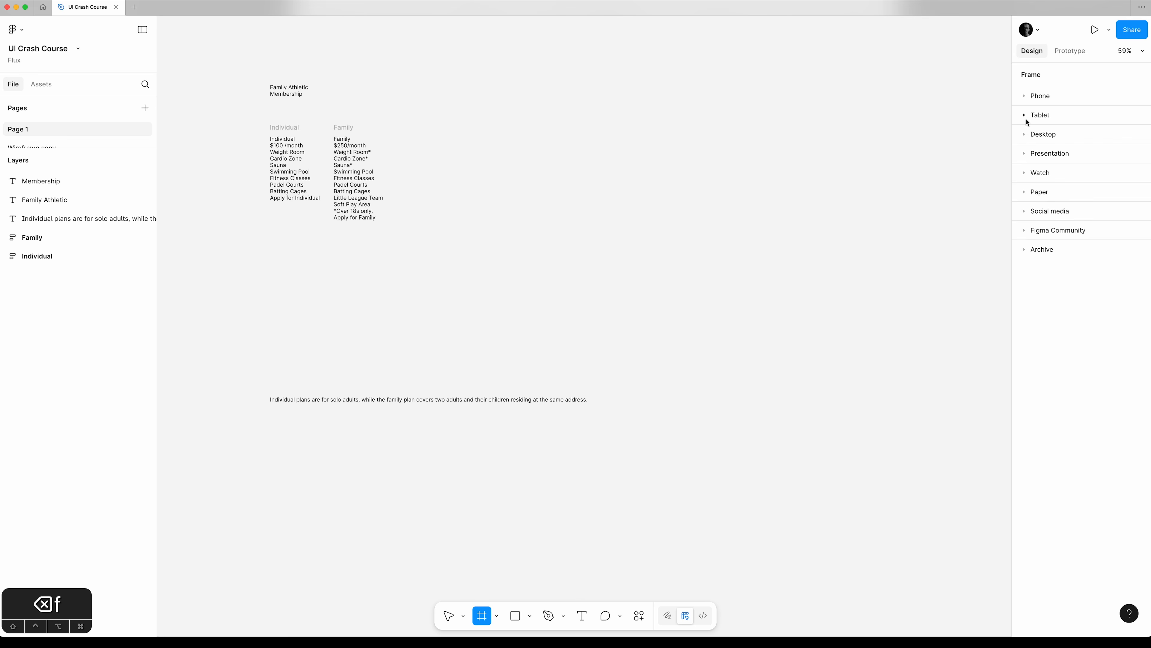
click(1027, 135)
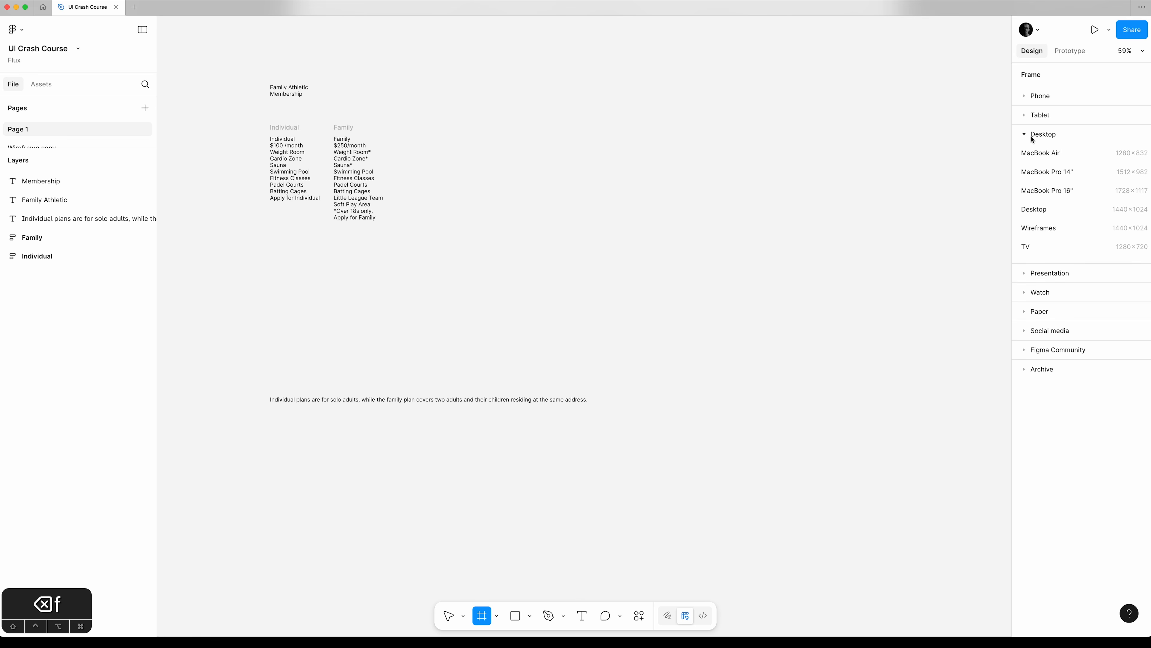
click(1062, 213)
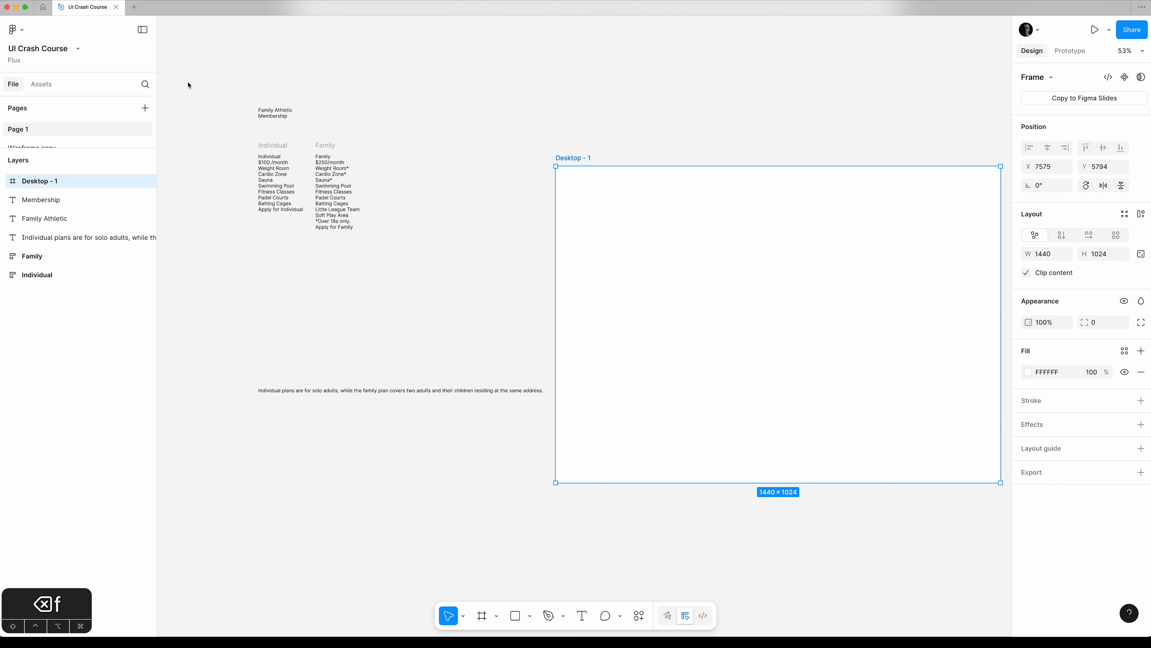
Move the Membership, Family Athletic and explanatory texts plus the Family and Individual frames into the Desktop - 1 frame.
click(41, 200)
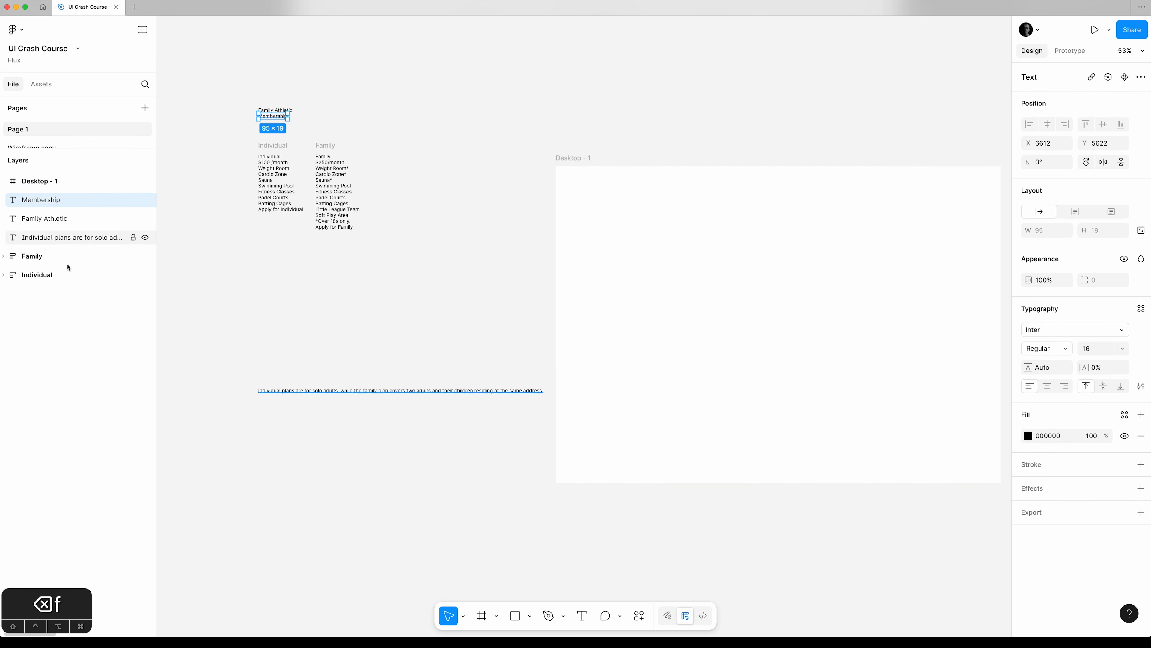
shift+click(67, 279)
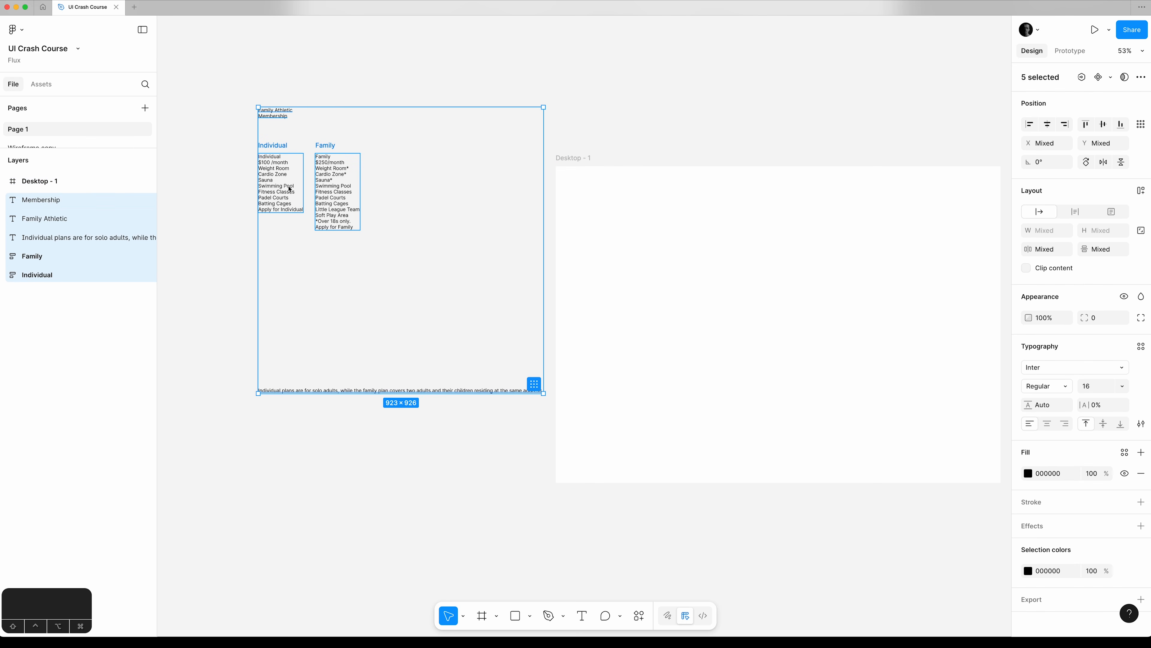
drag(281, 172, 669, 240)
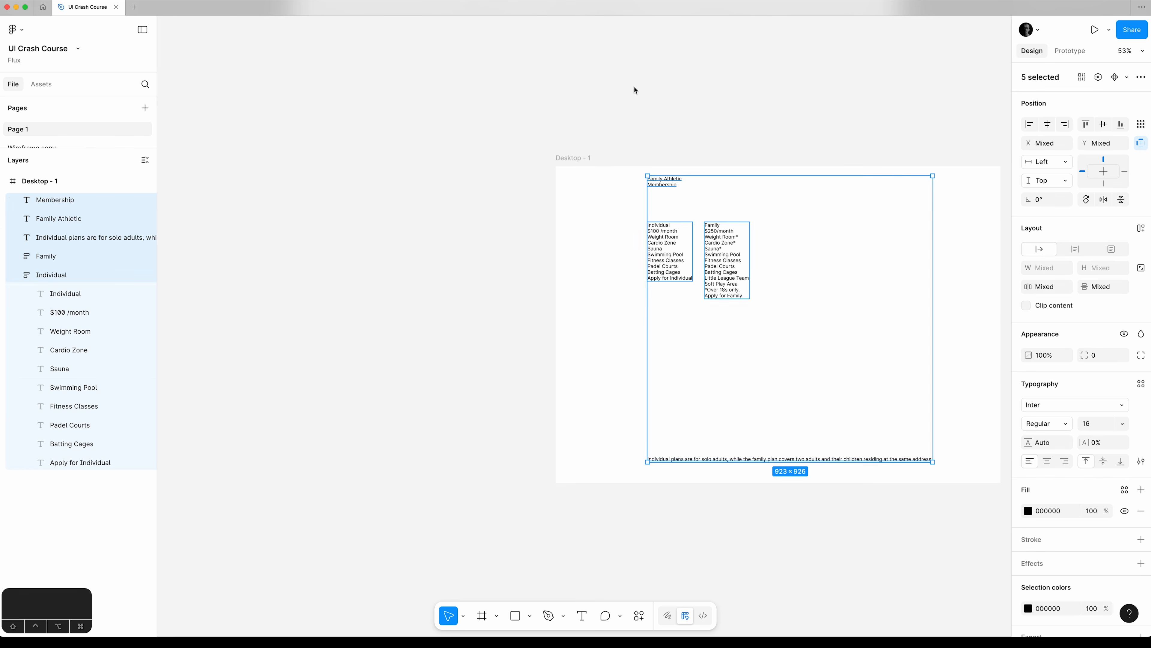
click(743, 80)
drag(768, 77, 485, 94)
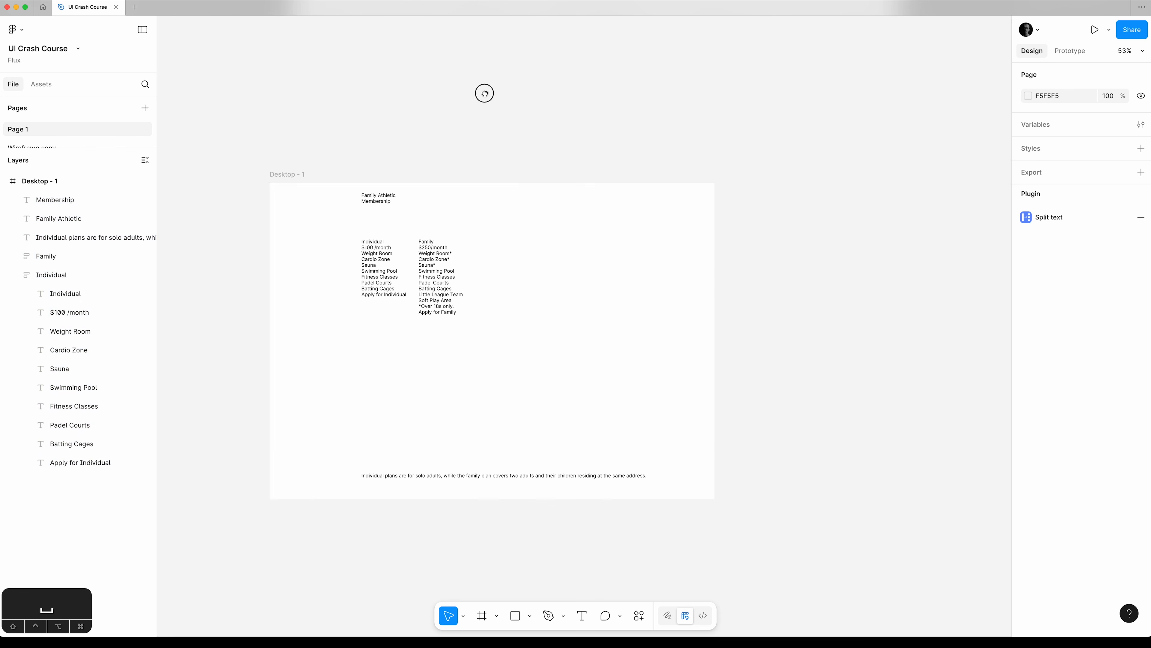
Center the "Individual plans are for solo adults" note, the Family Athletic text and the Membership text horizontally in the desktop frame.
click(504, 476)
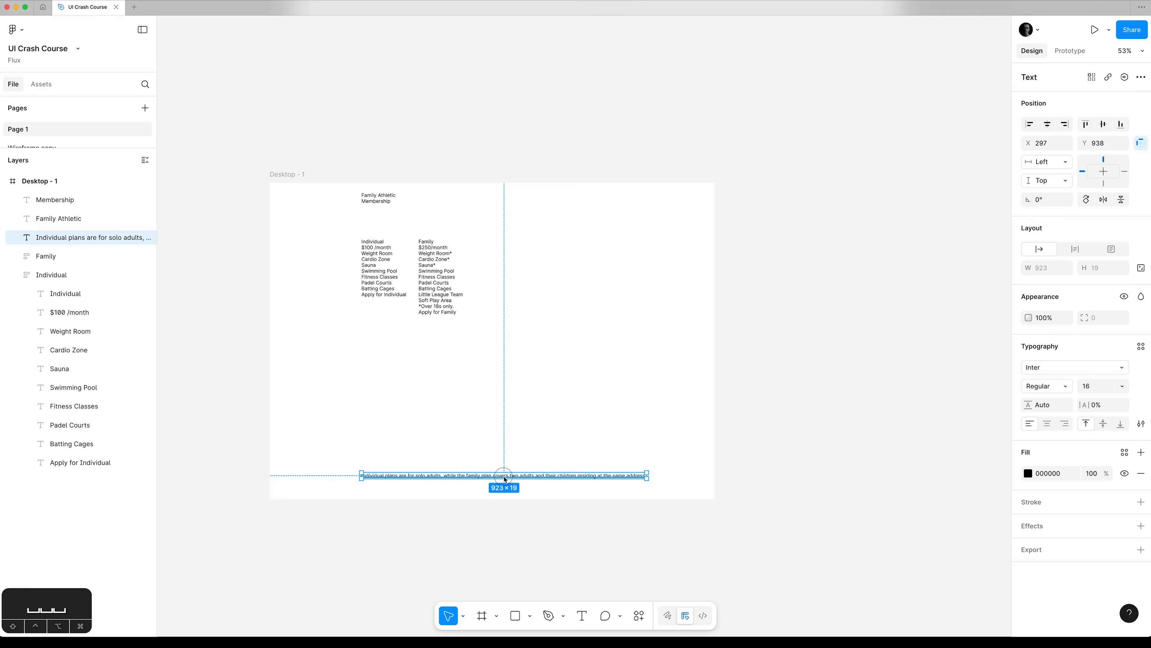
click(1049, 126)
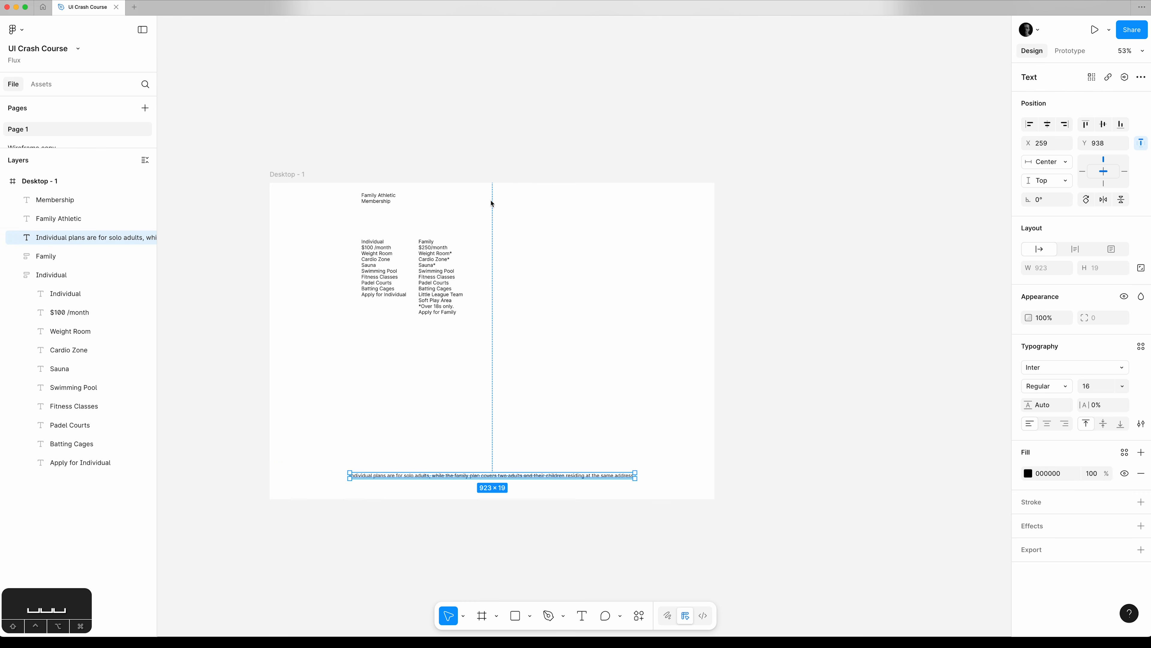
click(395, 198)
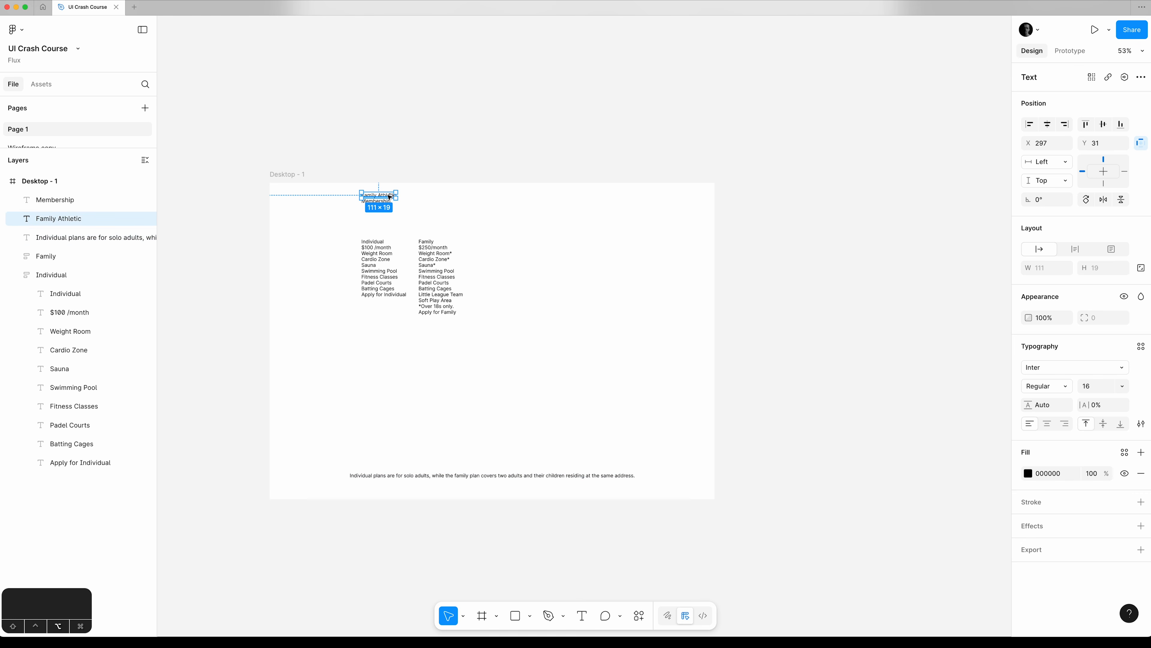
key(alt+h)
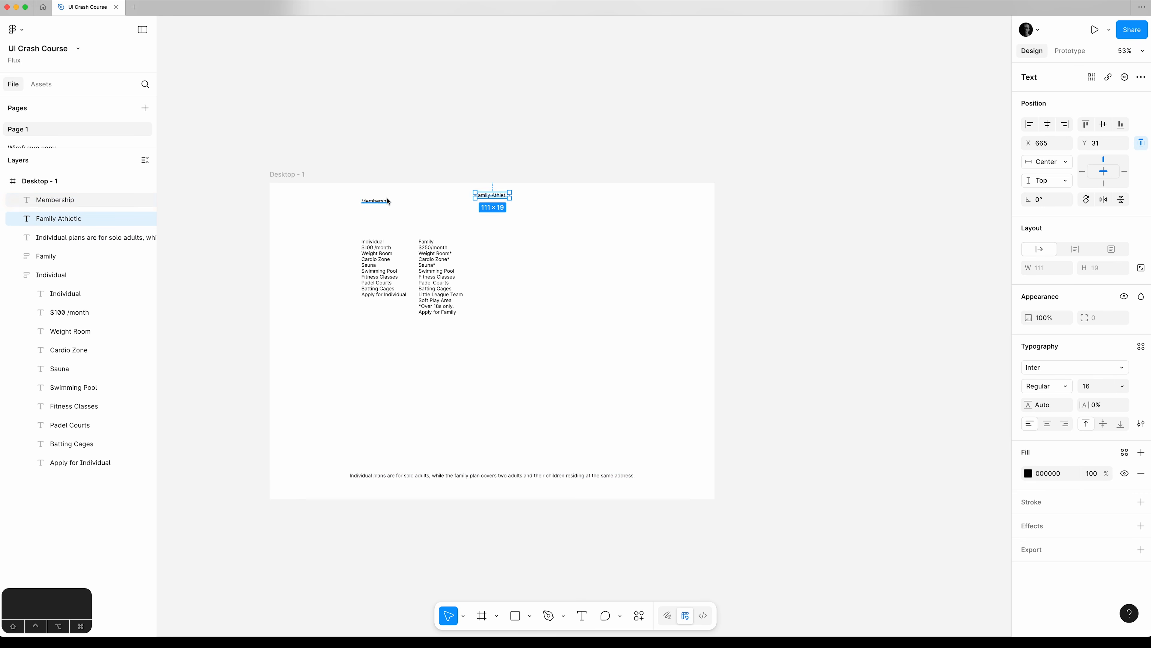
click(388, 200)
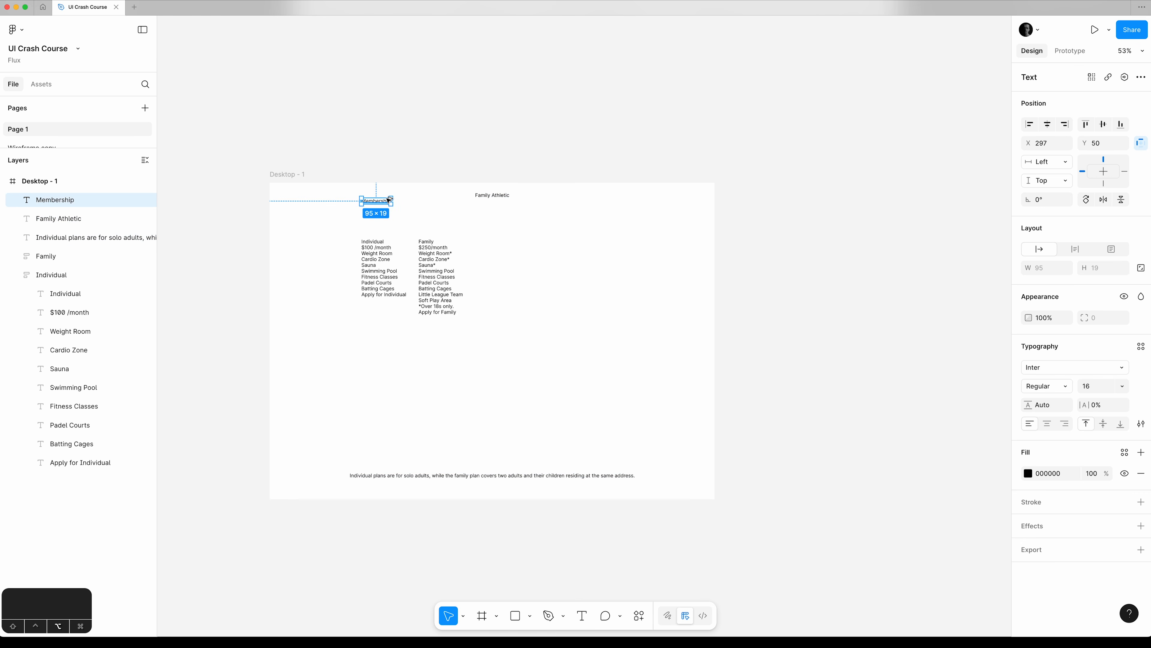
key(alt+h)
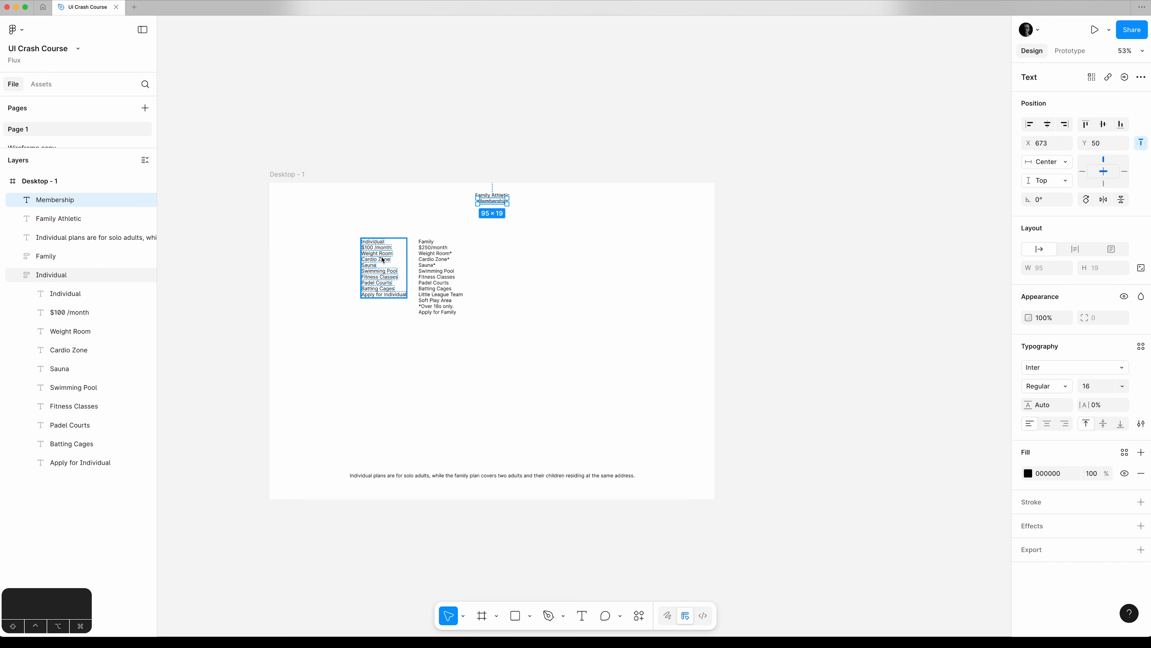
Space the Individual and Family frames 160 apart horizontally.
click(383, 260)
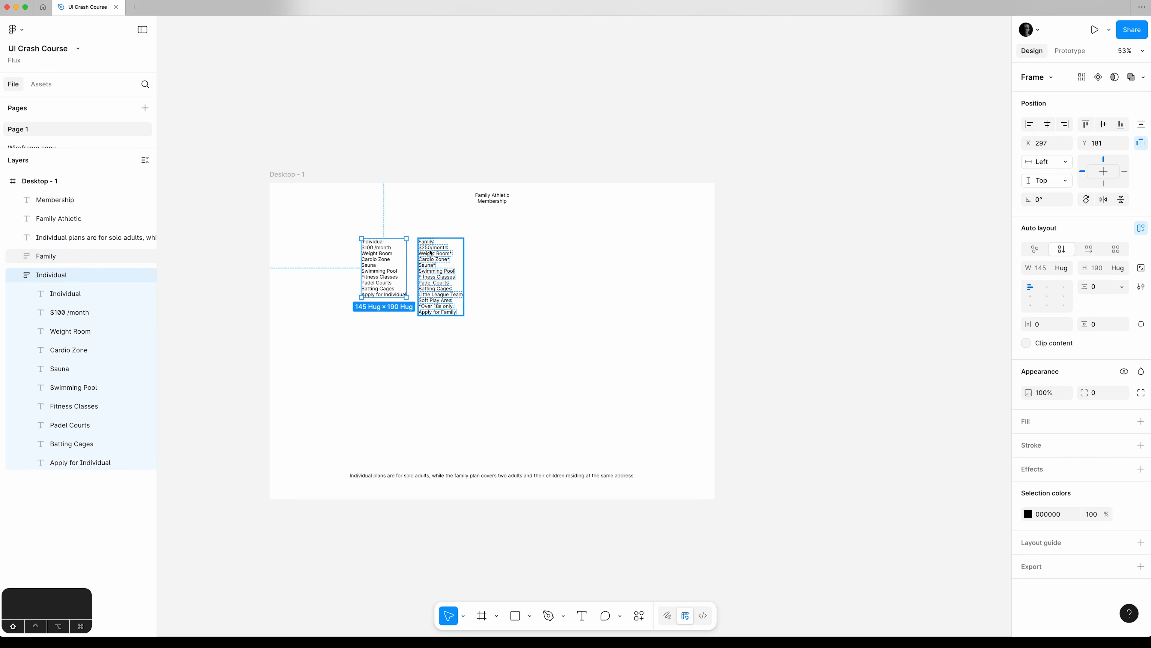
shift+click(421, 269)
drag(415, 269, 432, 267)
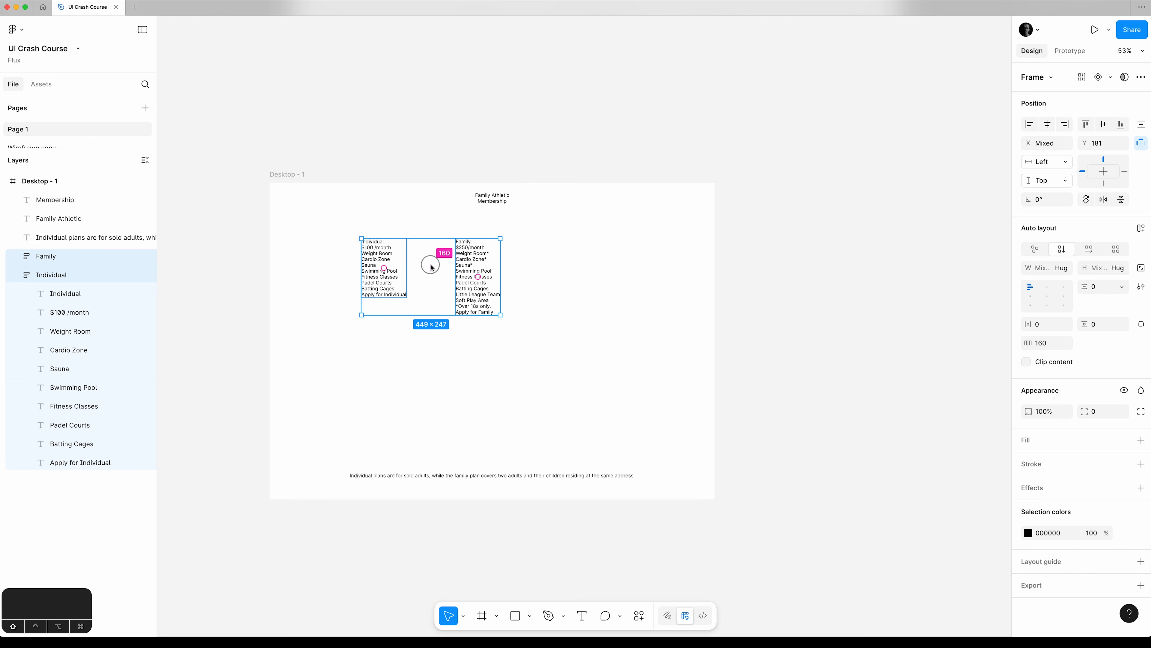
Set the big nudge amount to 8 in the preferences.
click(16, 29)
mouse_move(66, 213)
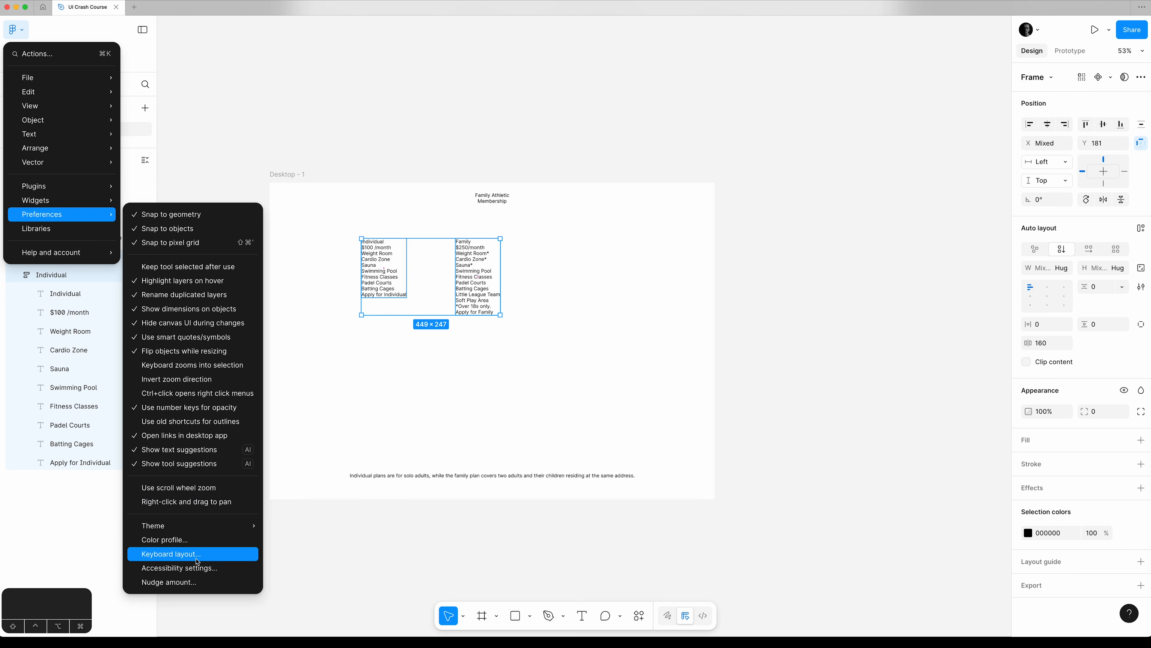
click(189, 581)
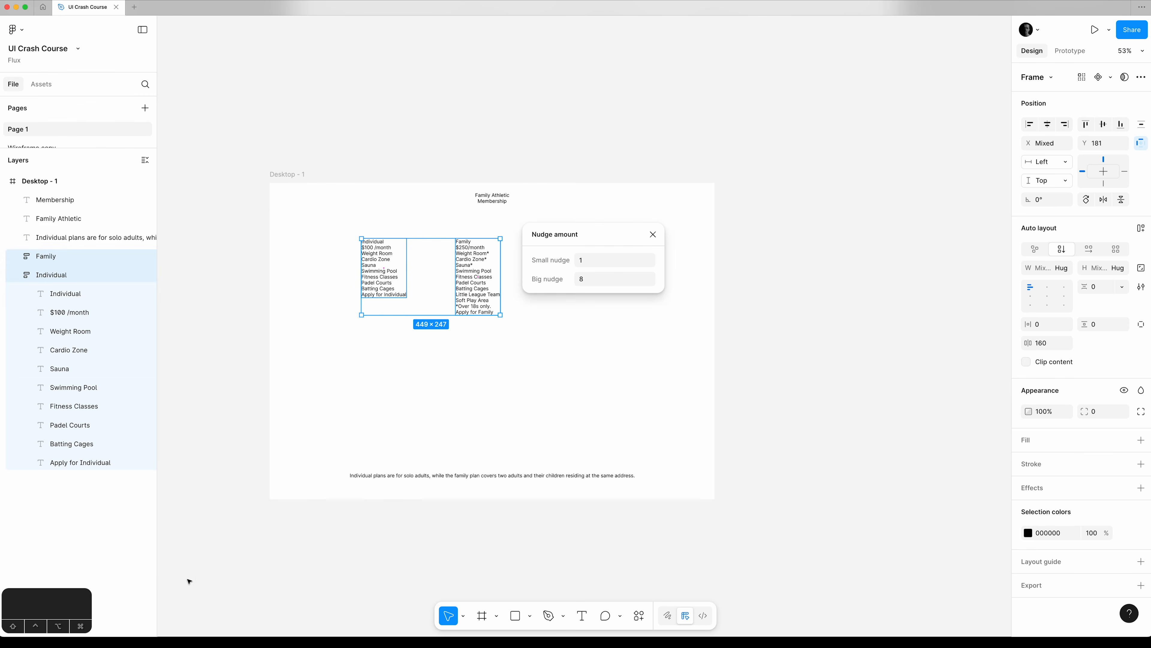
click(599, 275)
text(51)
key(BackSpace)
key(BackSpace)
text(8)
click(653, 234)
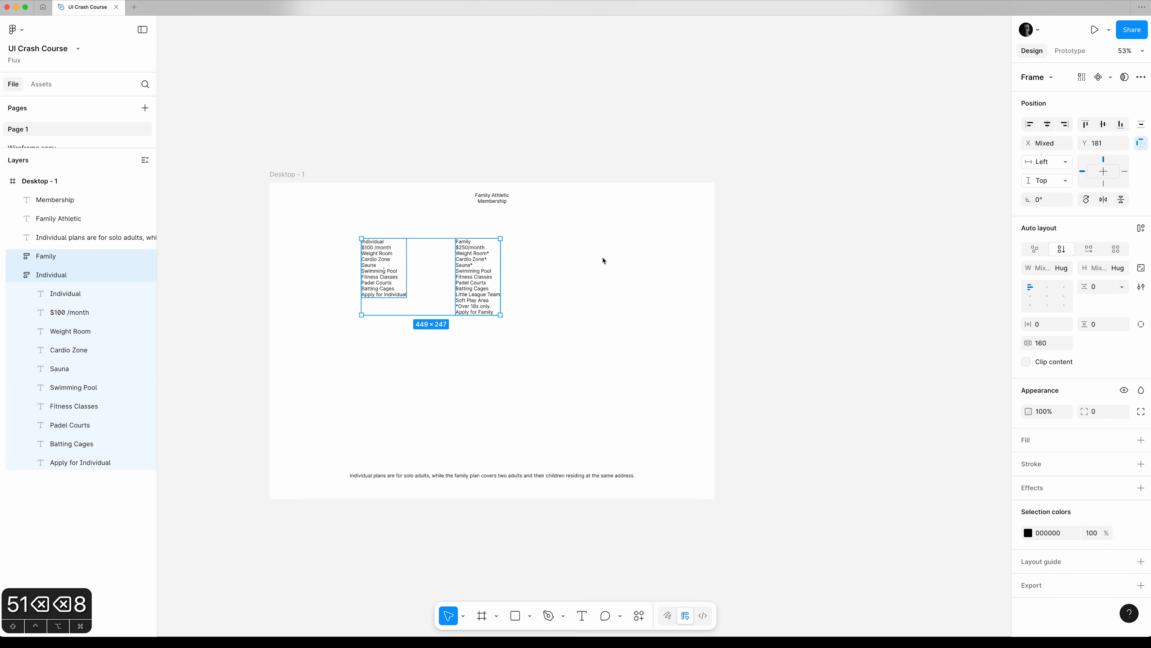
Collapse the Individual layers and move both plan frames together to the center of the desktop frame.
click(18, 275)
drag(470, 260, 532, 325)
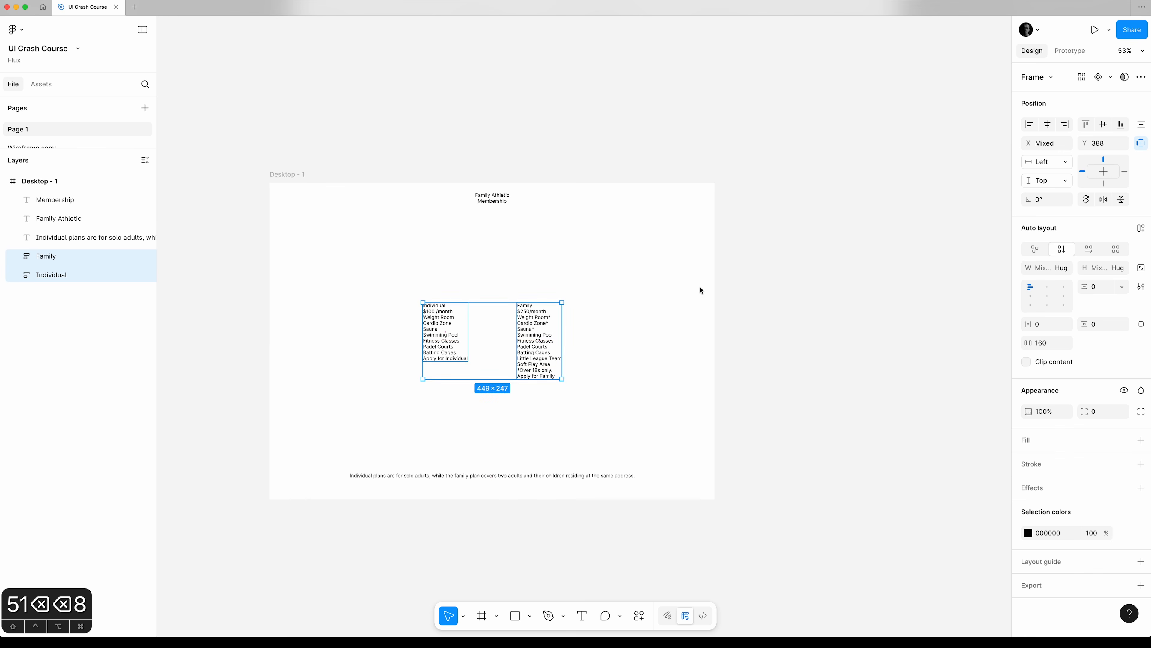
click(761, 281)
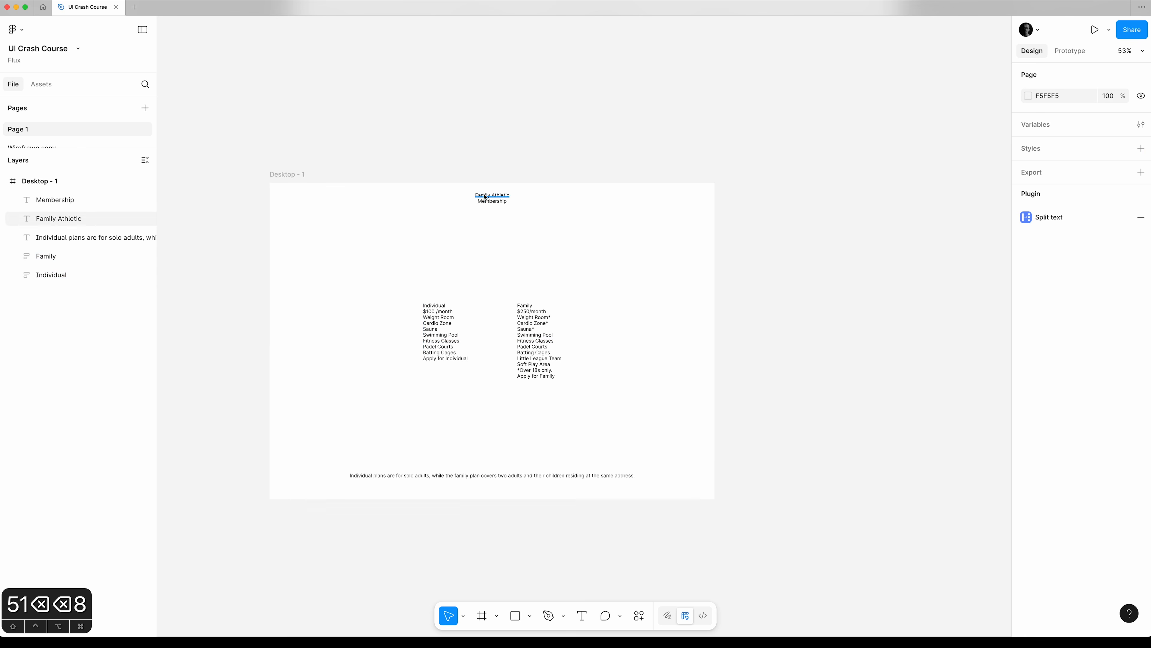
Move the Family Athletic and Membership titles down toward the plan frames and set their font size to 32.
click(492, 201)
shift+click(492, 195)
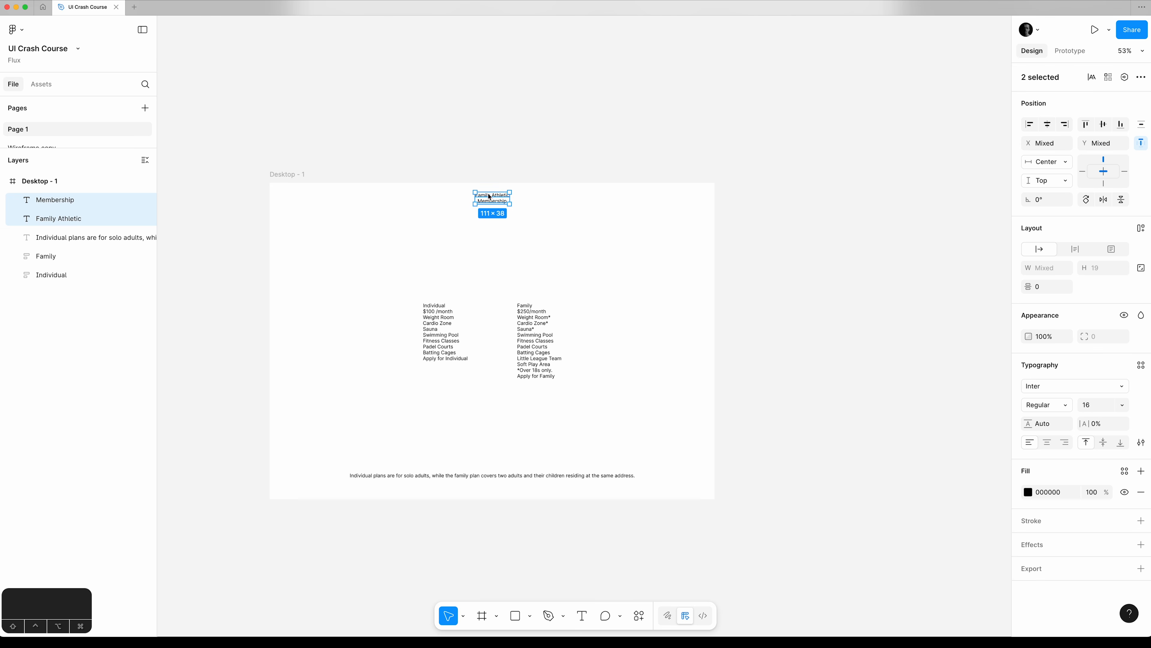
drag(492, 196, 493, 241)
scroll(943, 311, up, 1)
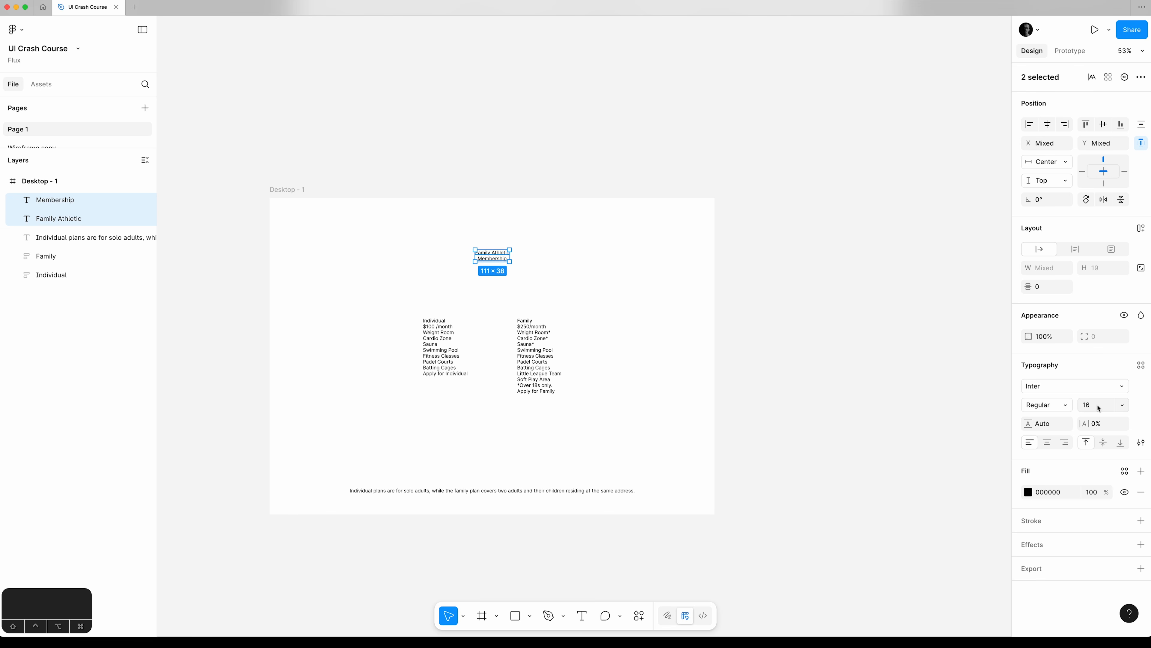
click(1122, 406)
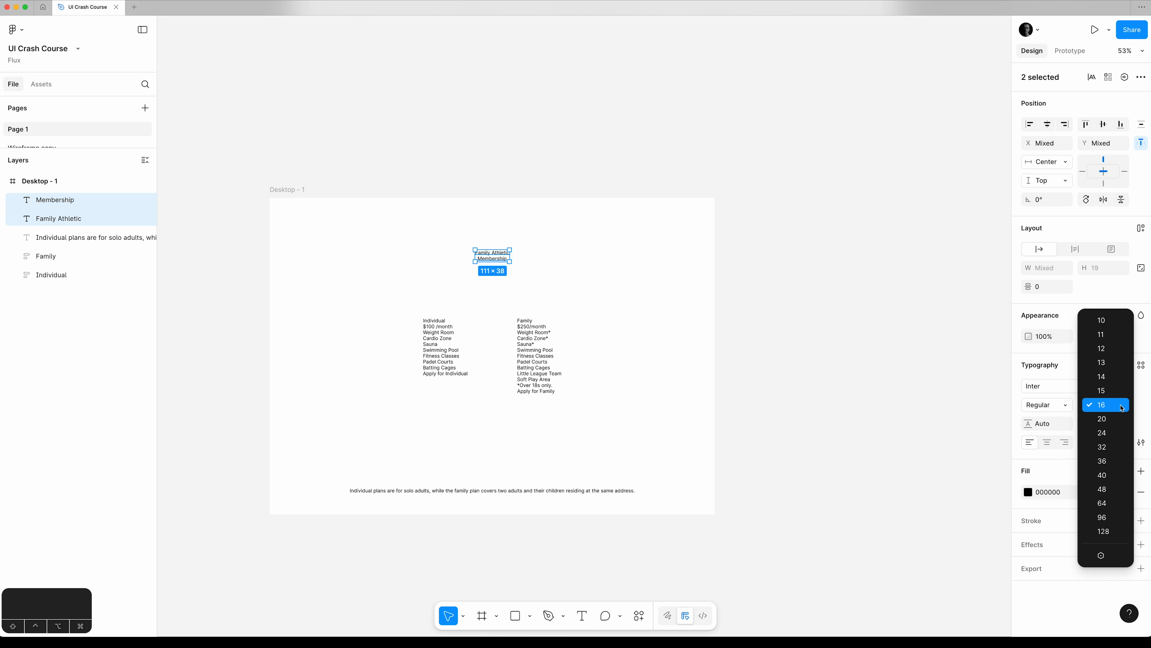
click(1118, 447)
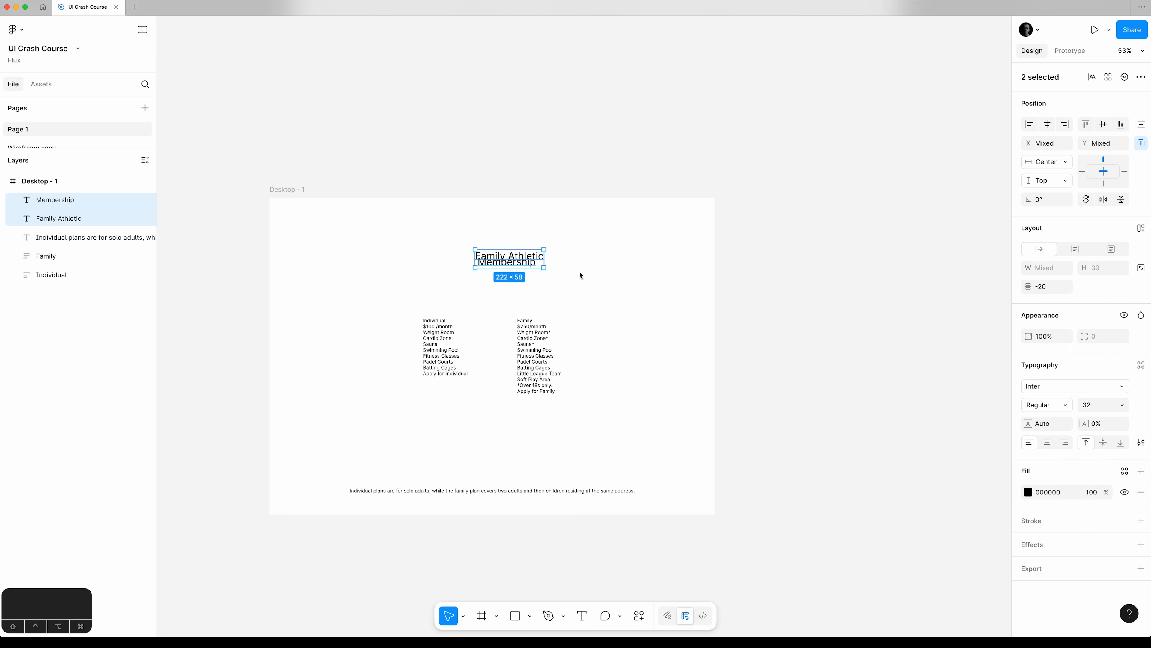
Place the Membership title directly under Family Athletic without overlap and center both titles horizontally in the desktop frame.
click(511, 134)
drag(498, 267, 501, 272)
key(alt+h)
click(531, 259)
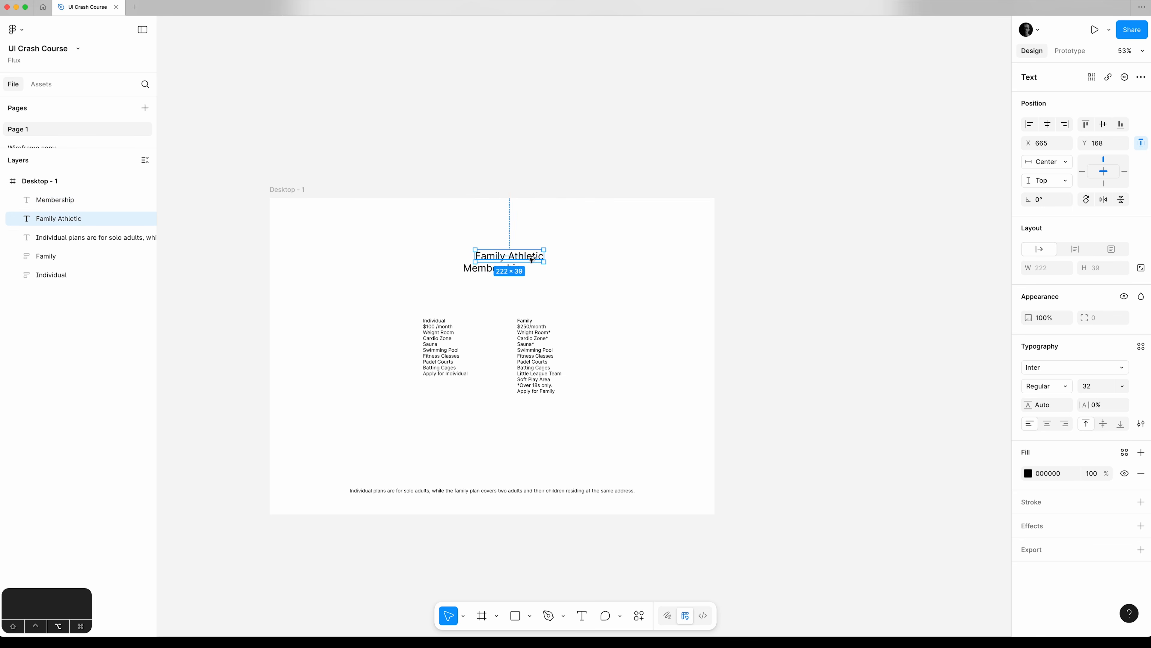
key(alt+h)
Set the vertical gap between the texts in the Family frame to 8.
click(61, 205)
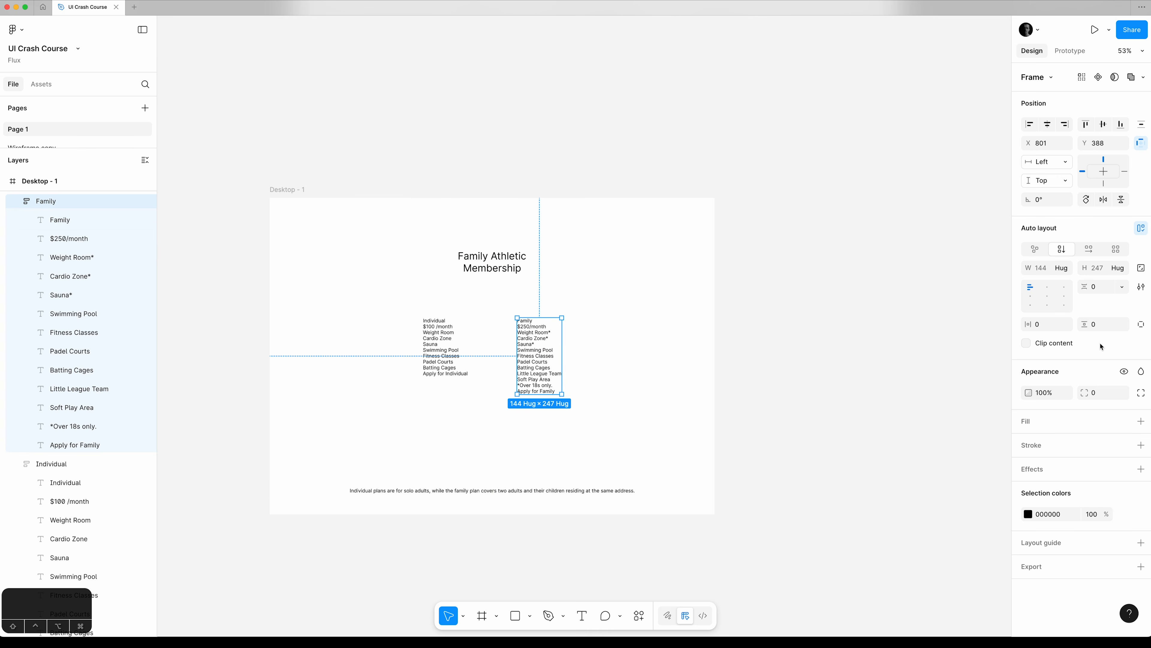
click(1106, 287)
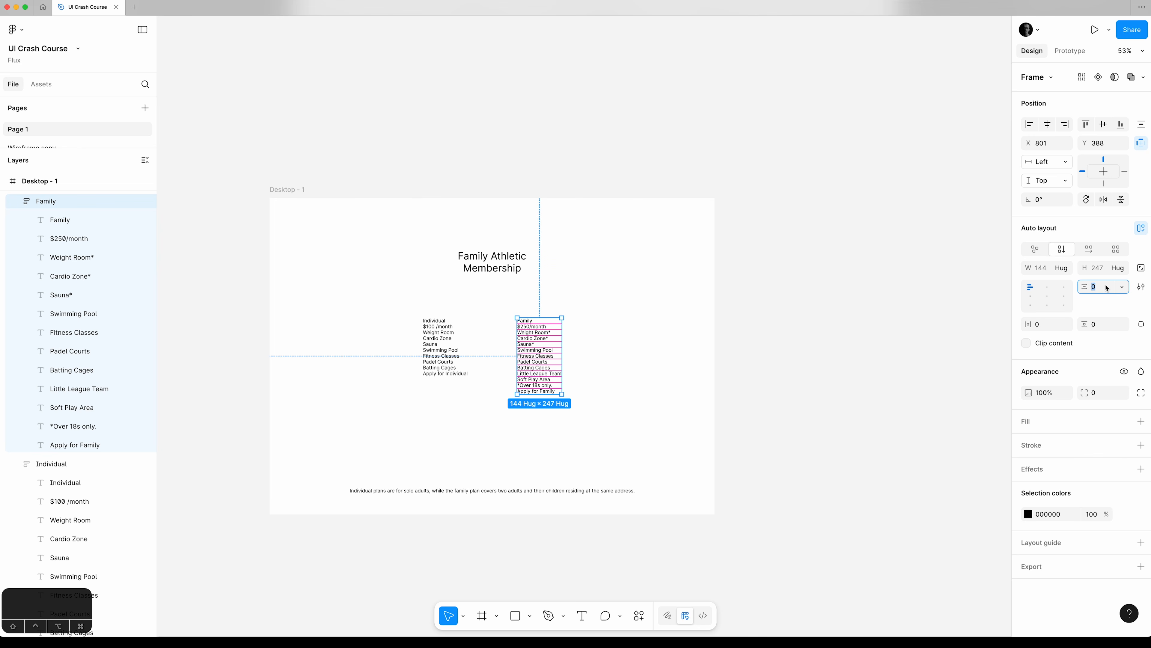
text(8)
key(Return)
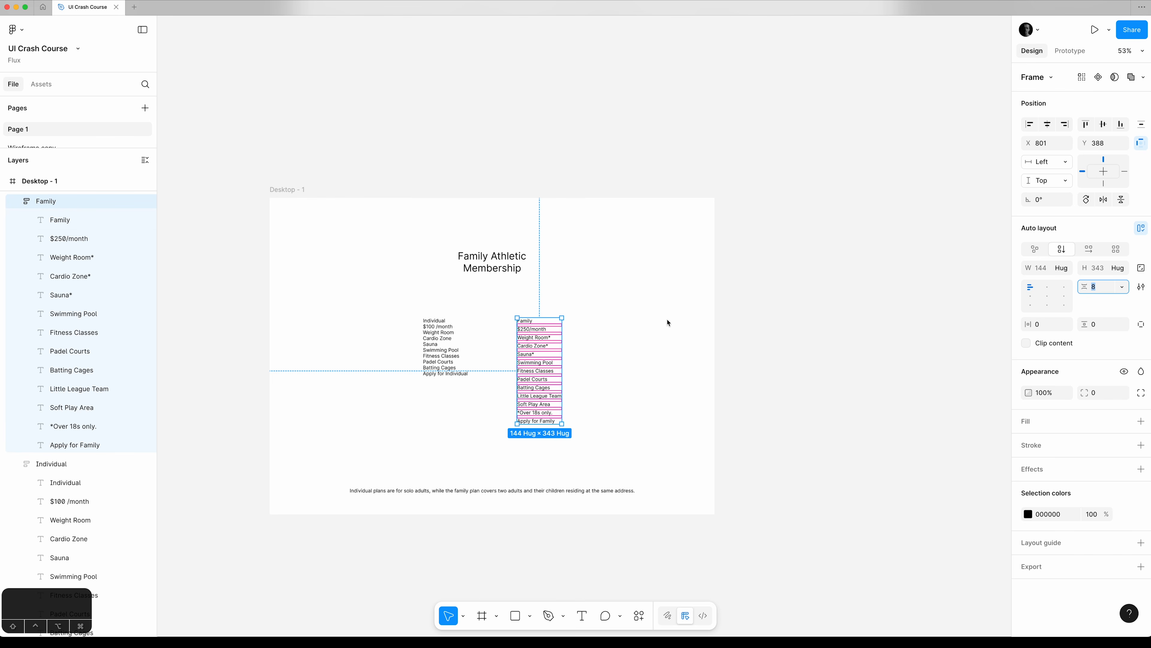
Set the vertical gap between the texts in the Individual frame to 8 and deselect the frame.
click(66, 463)
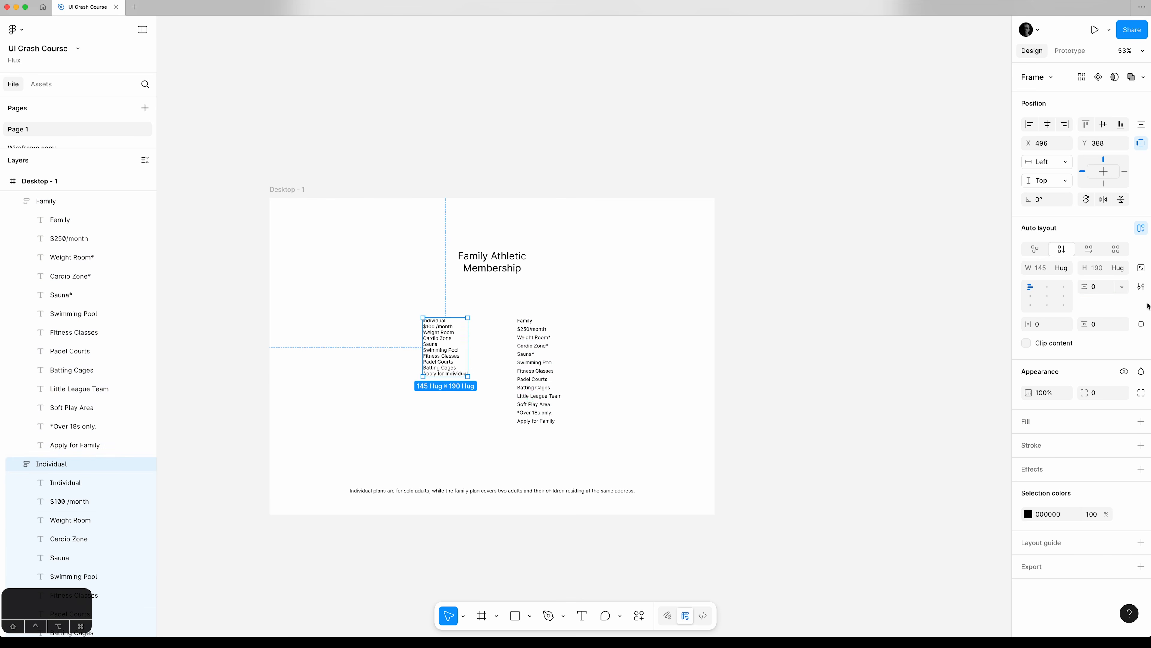
click(1102, 290)
text(8)
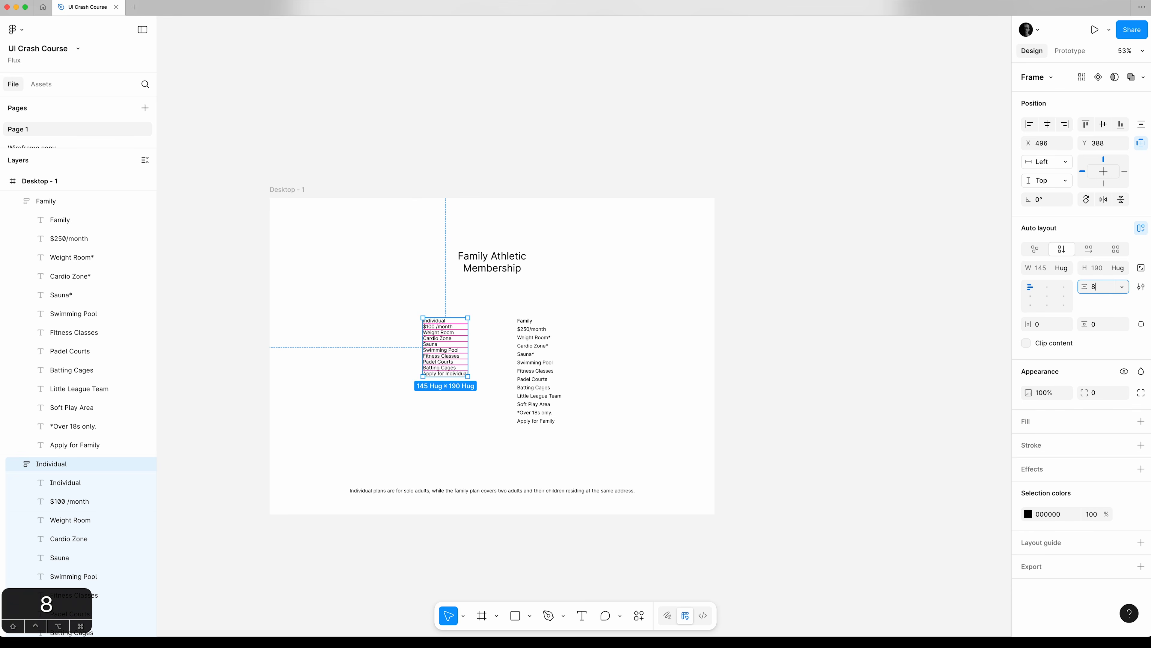
key(Tab)
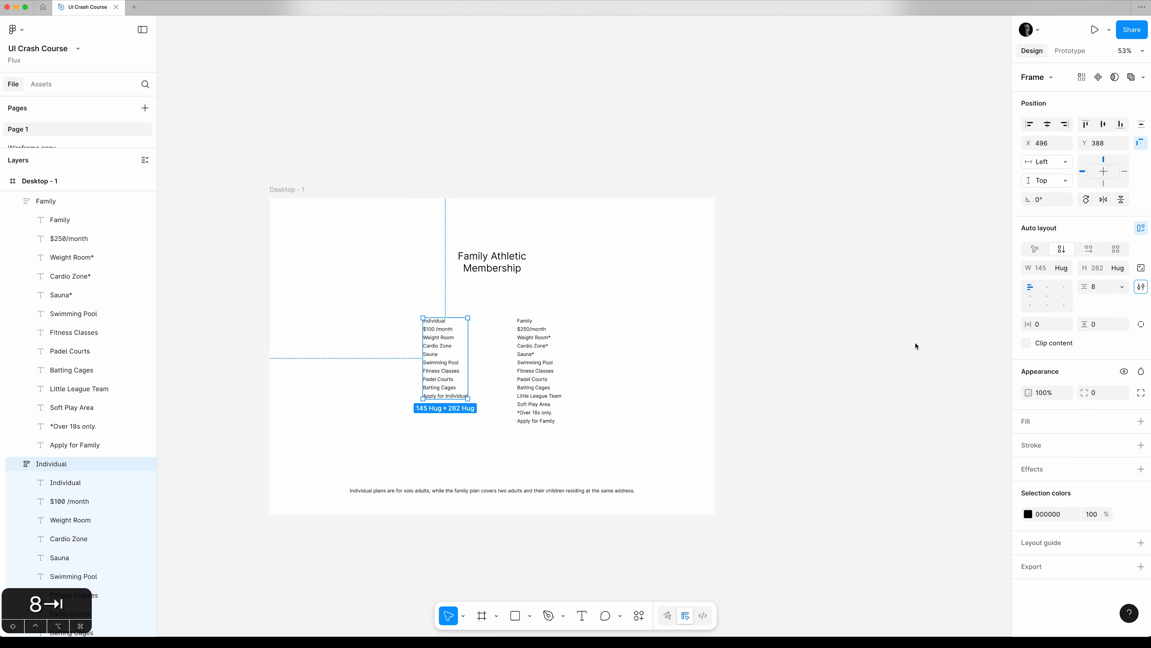
click(789, 339)
drag(789, 339, 812, 303)
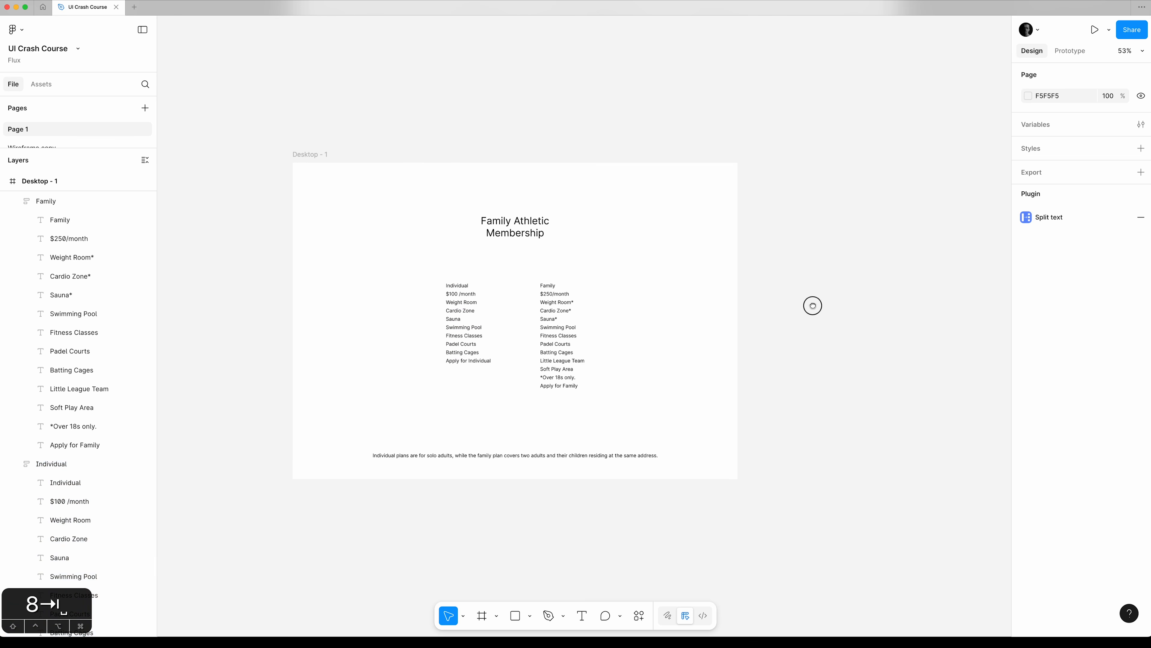
Add a black stroke of weight 1 to the Individual frame and position it outside.
click(50, 464)
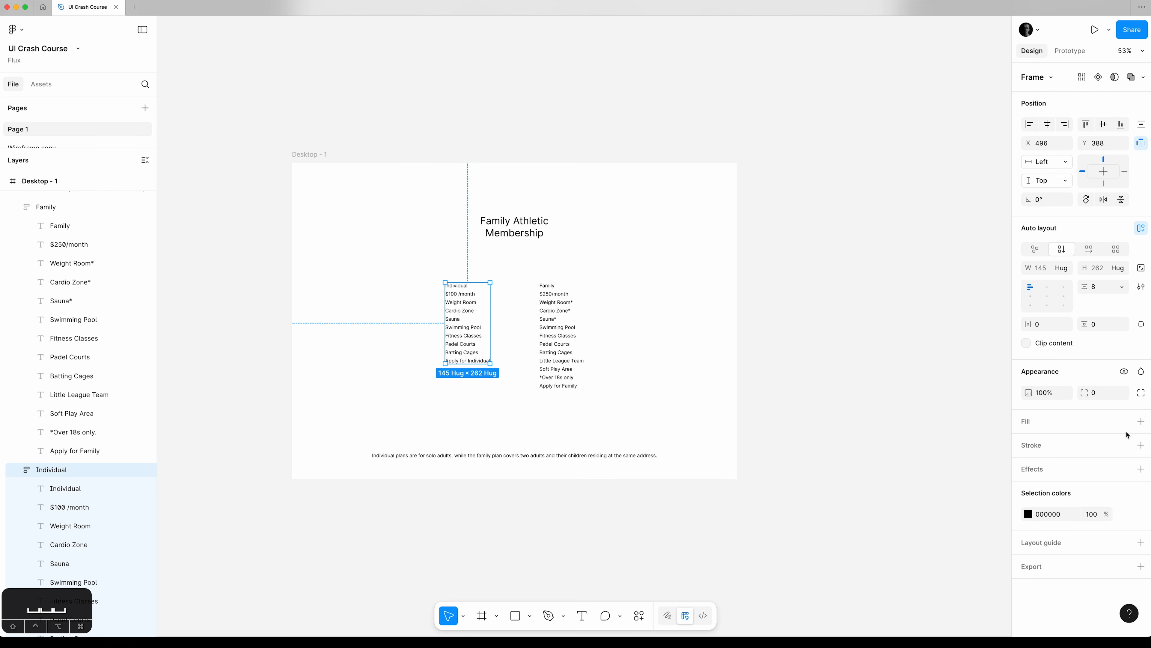
click(1141, 445)
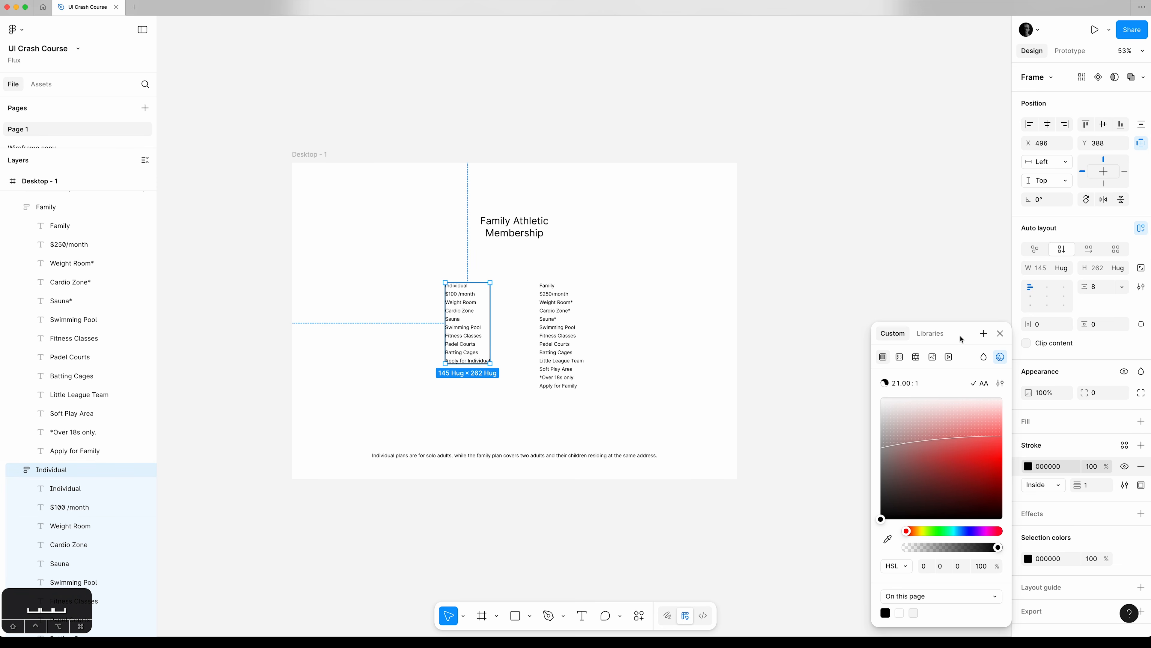
click(1045, 485)
click(1049, 499)
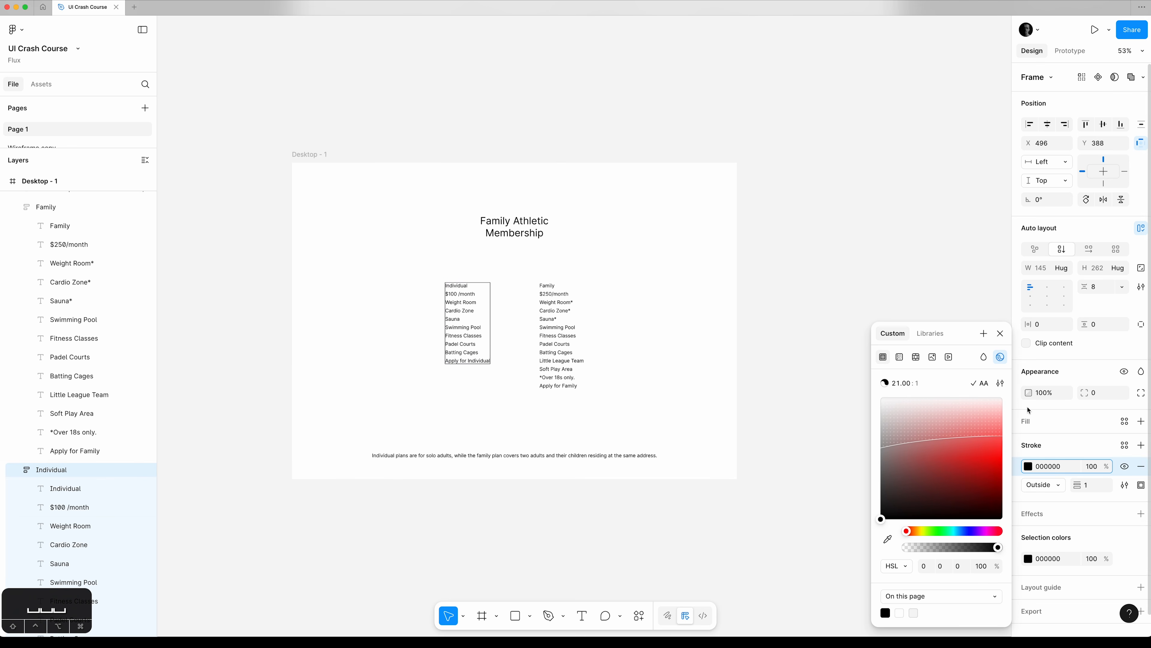
click(1000, 333)
Set the Individual frame's horizontal and vertical padding to 16.
click(1050, 326)
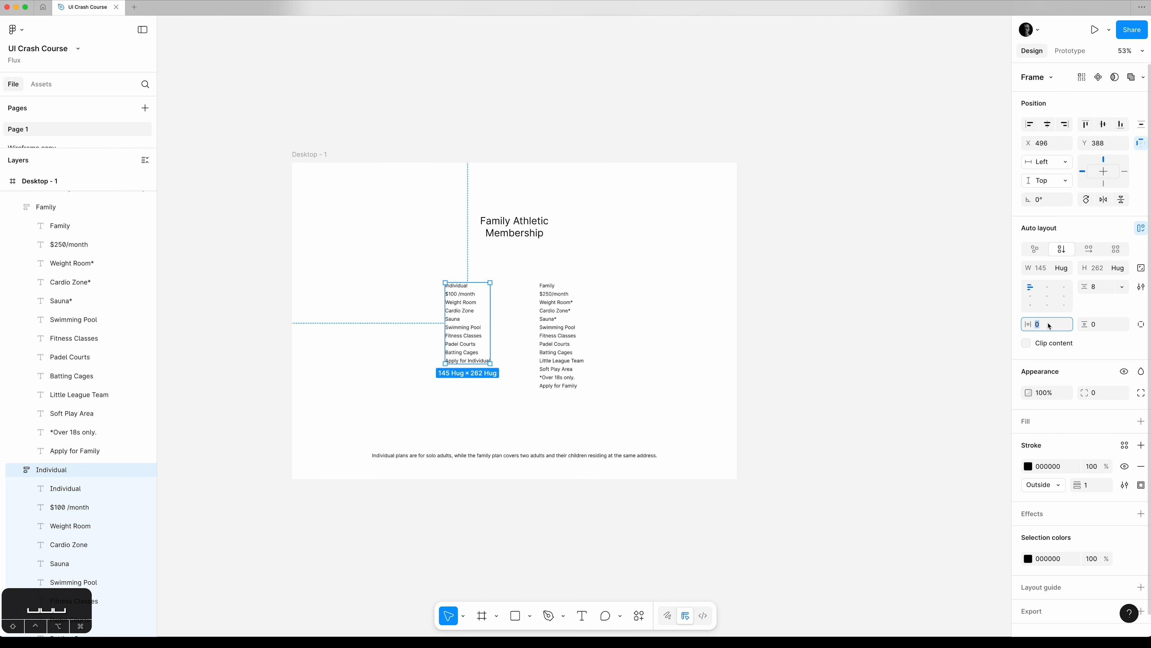
text(16)
key(Tab)
text(16)
key(Tab)
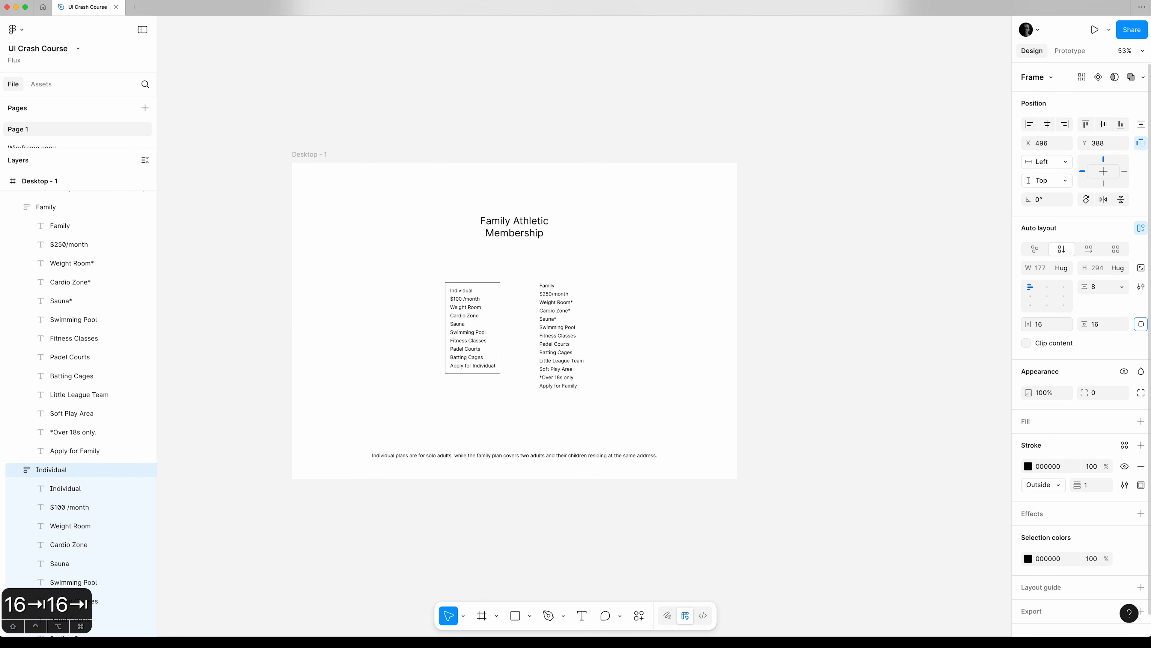
Set the Family frame's horizontal and vertical padding to 16.
click(74, 206)
click(1052, 328)
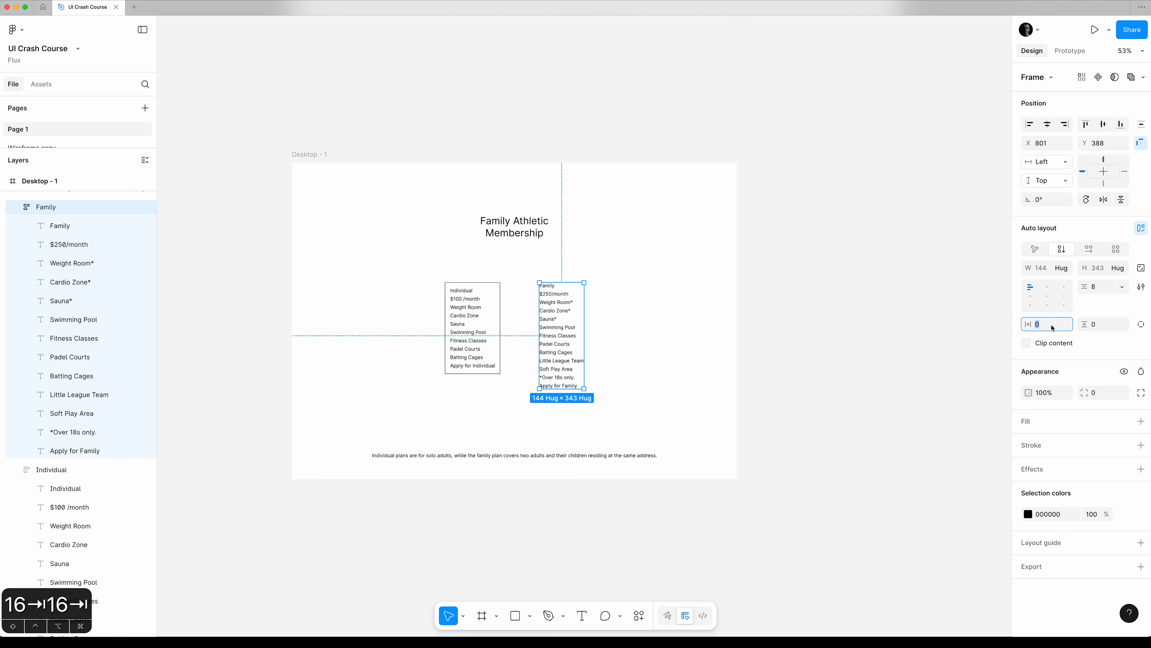
text(16)
key(Tab)
text(16)
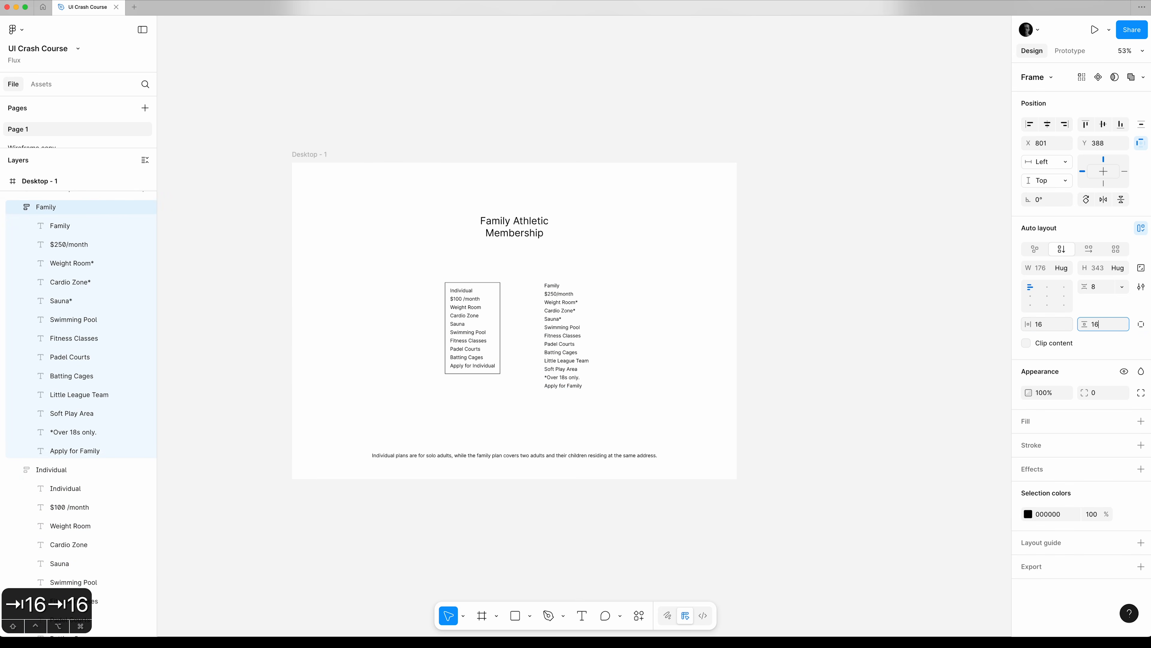
key(Tab)
Add a black stroke of weight 1 to the Family frame, position it outside and deselect the frame.
click(1141, 445)
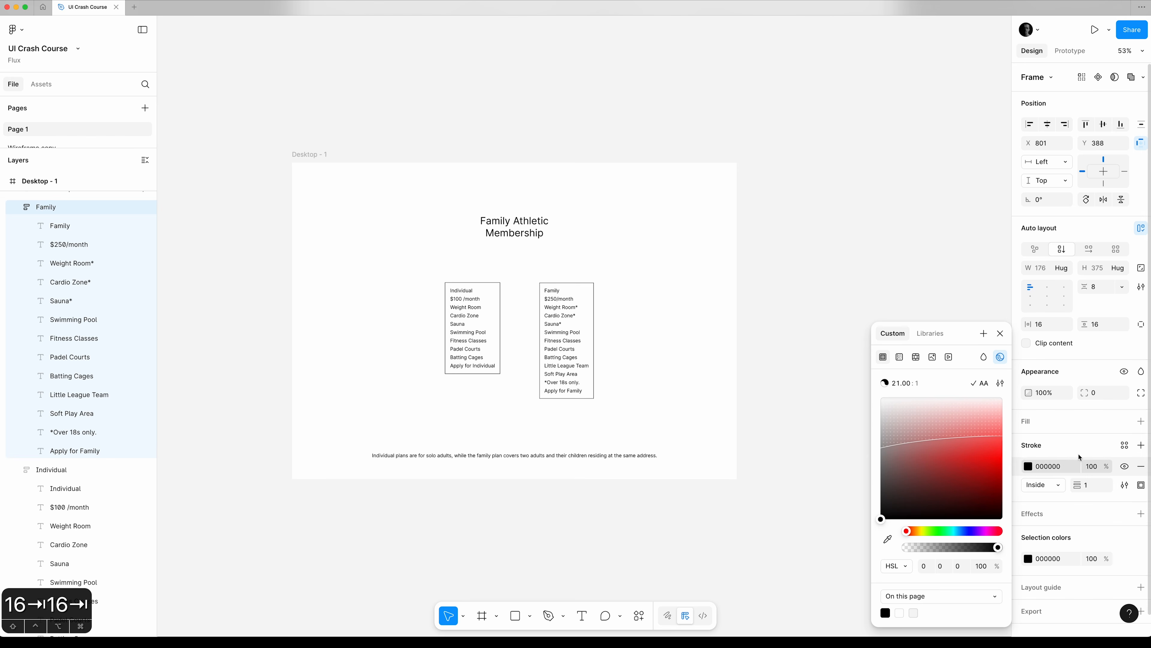
click(1060, 485)
click(1054, 497)
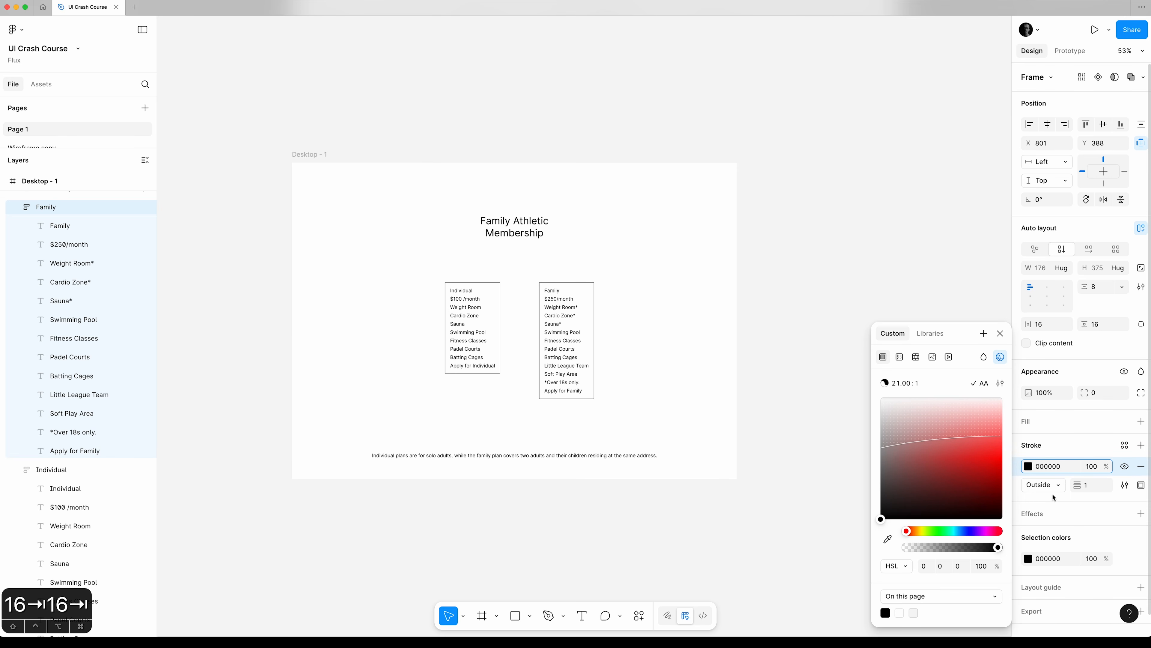
click(1002, 334)
click(860, 375)
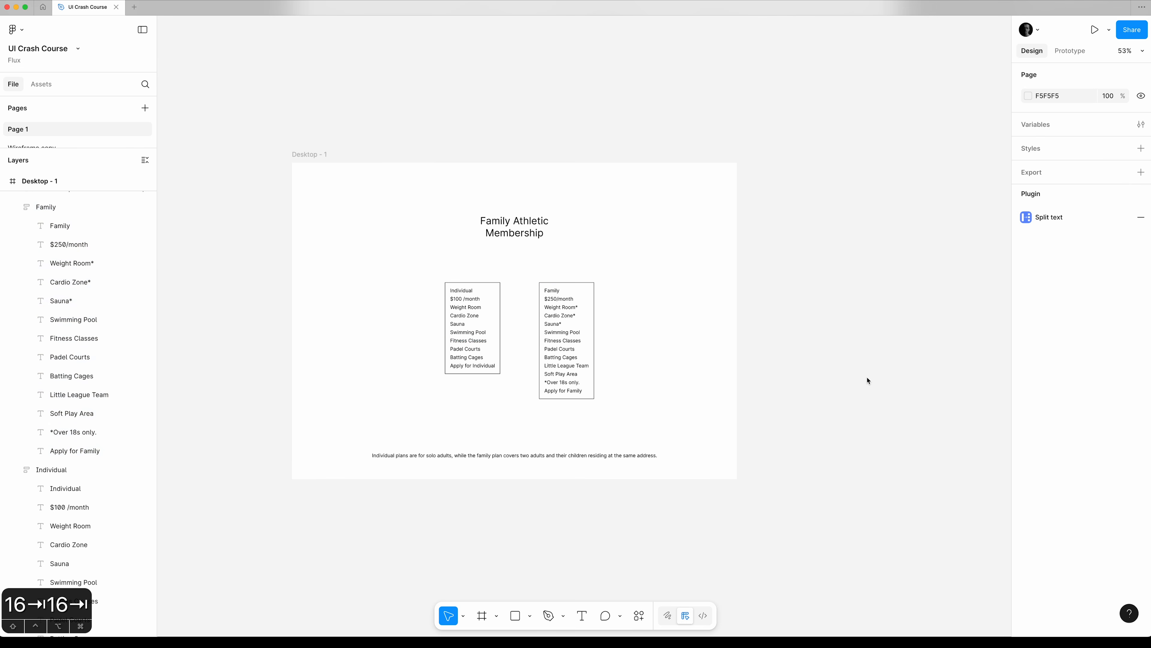
Move the Individual and Family frames together up to Y 324, centred horizontally on the desktop frame.
scroll(861, 384, up, 1)
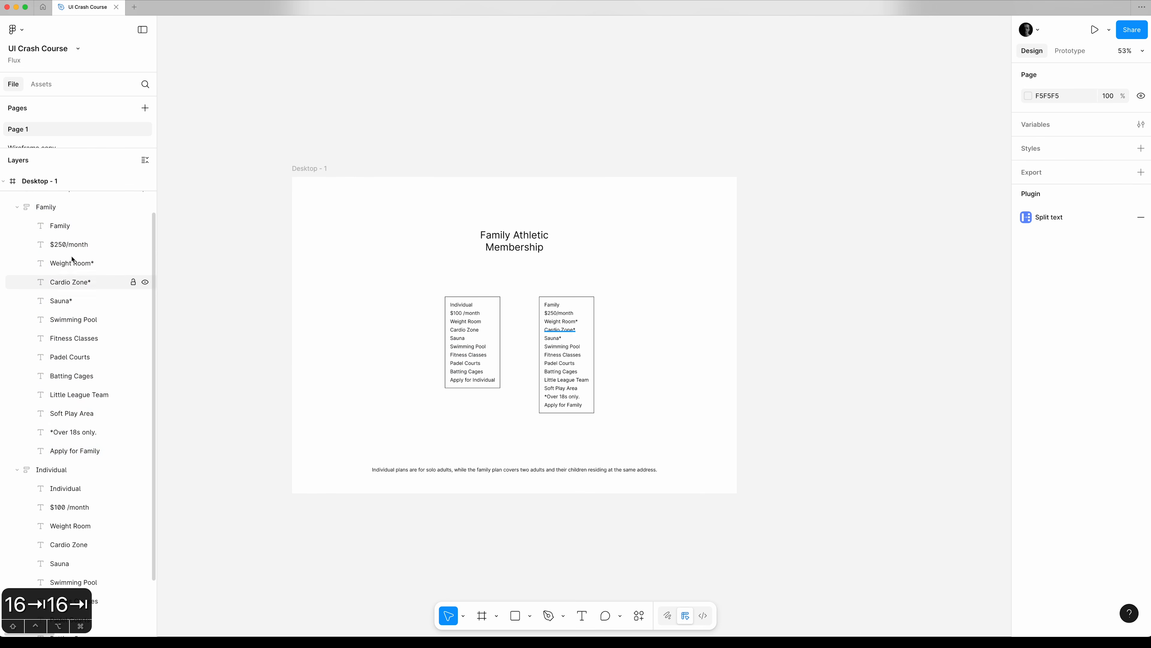
scroll(81, 316, up, 3)
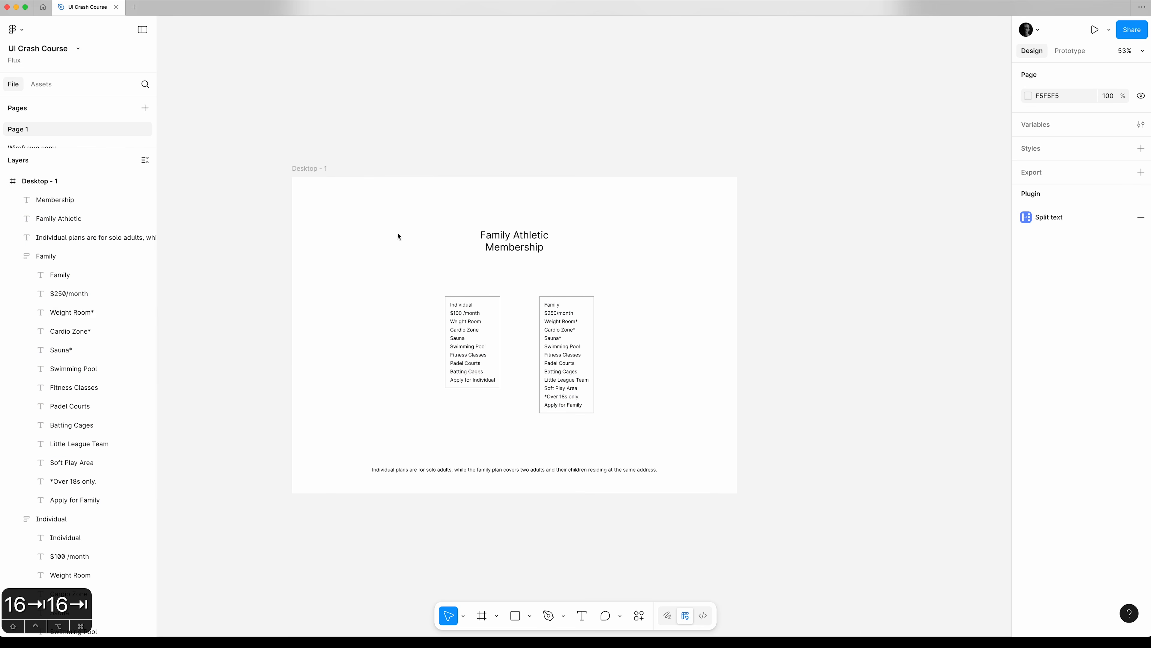
click(72, 255)
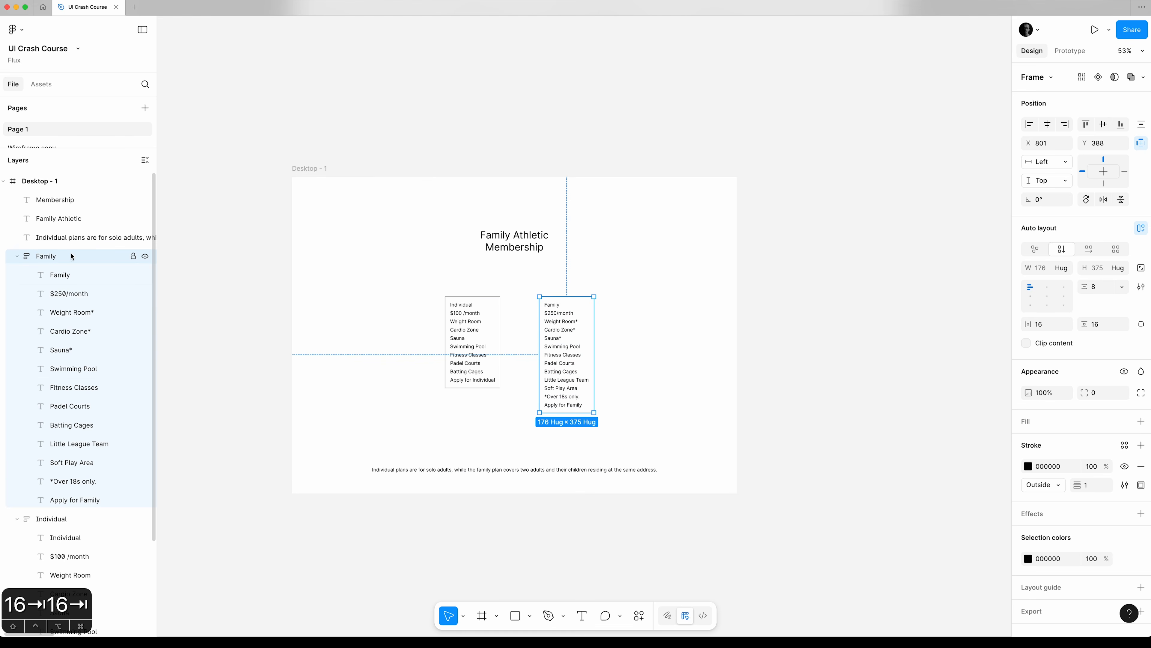
shift+click(61, 519)
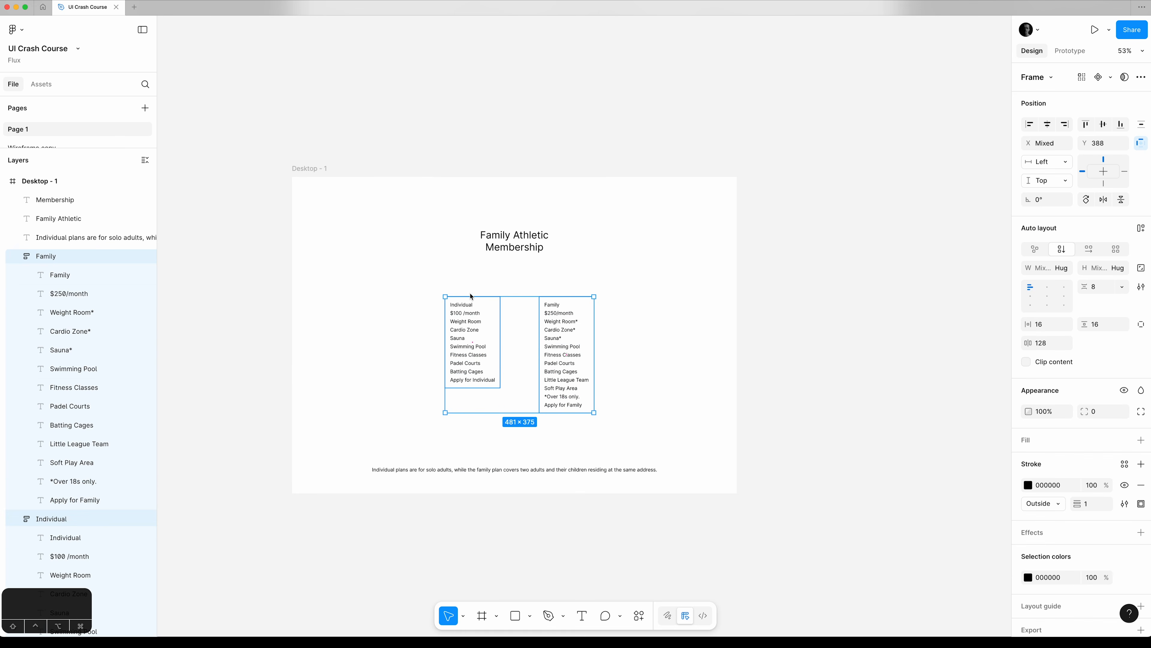
drag(465, 307, 459, 287)
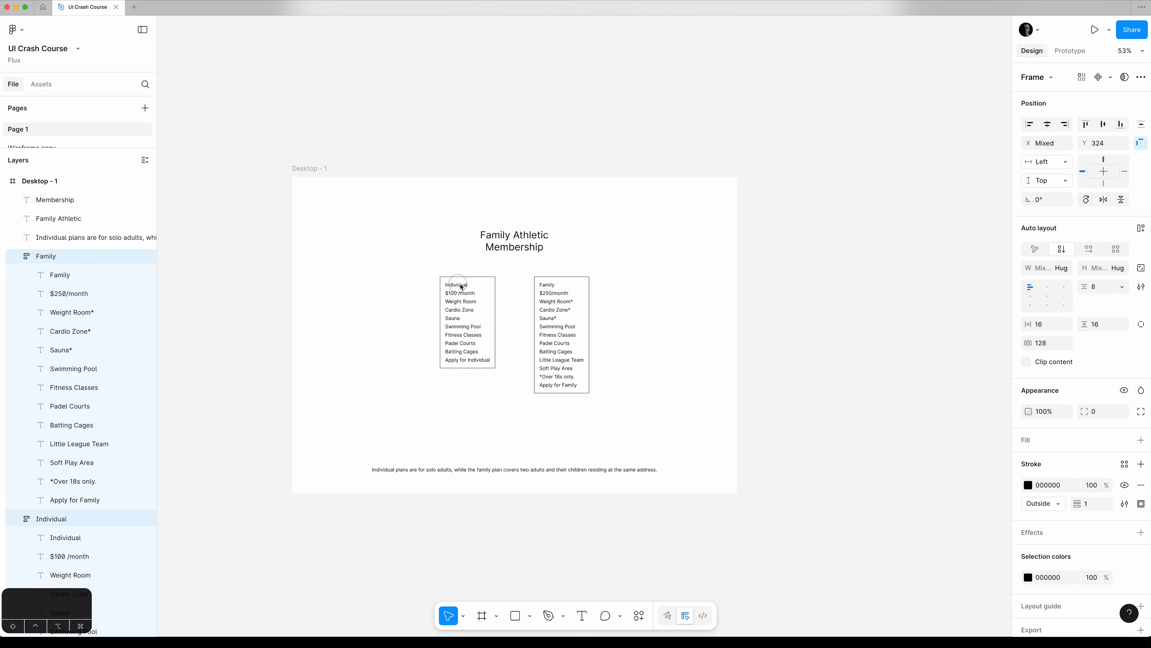
Move the Family Athletic and Membership title lines higher and space them about 13 apart.
click(514, 244)
click(525, 237)
drag(526, 236, 533, 225)
shift+click(529, 247)
Move the footnote about the individual and family plans up, closer to the plan cards, and deselect it.
click(540, 468)
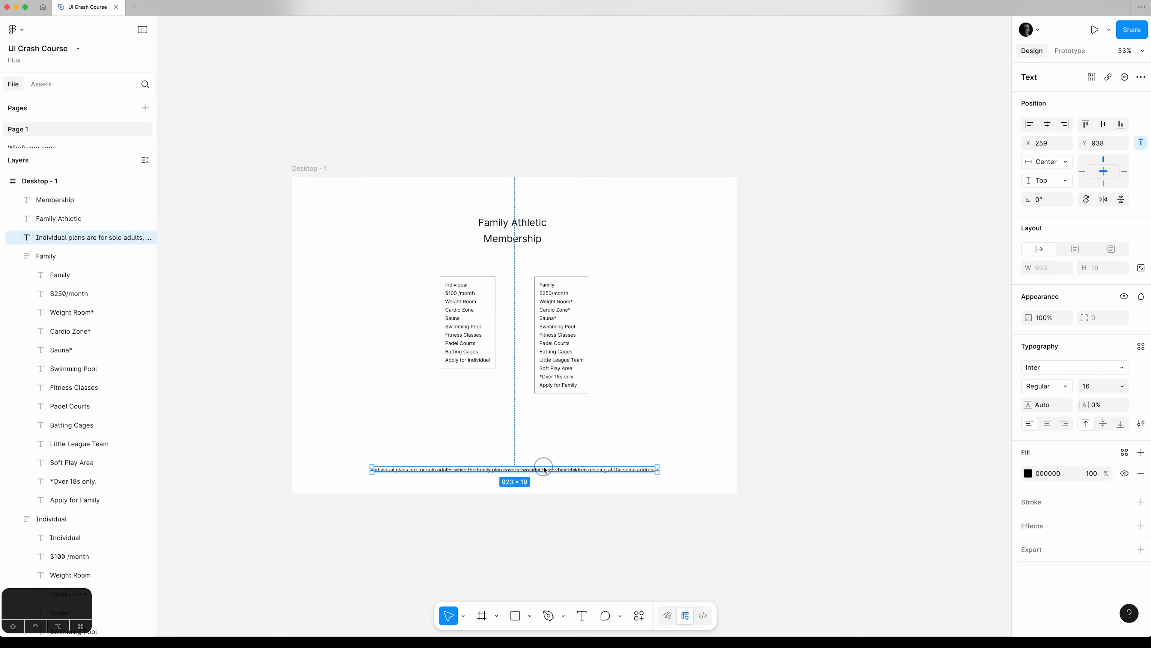
double_click(540, 468)
key(Escape)
drag(561, 470, 561, 445)
click(571, 534)
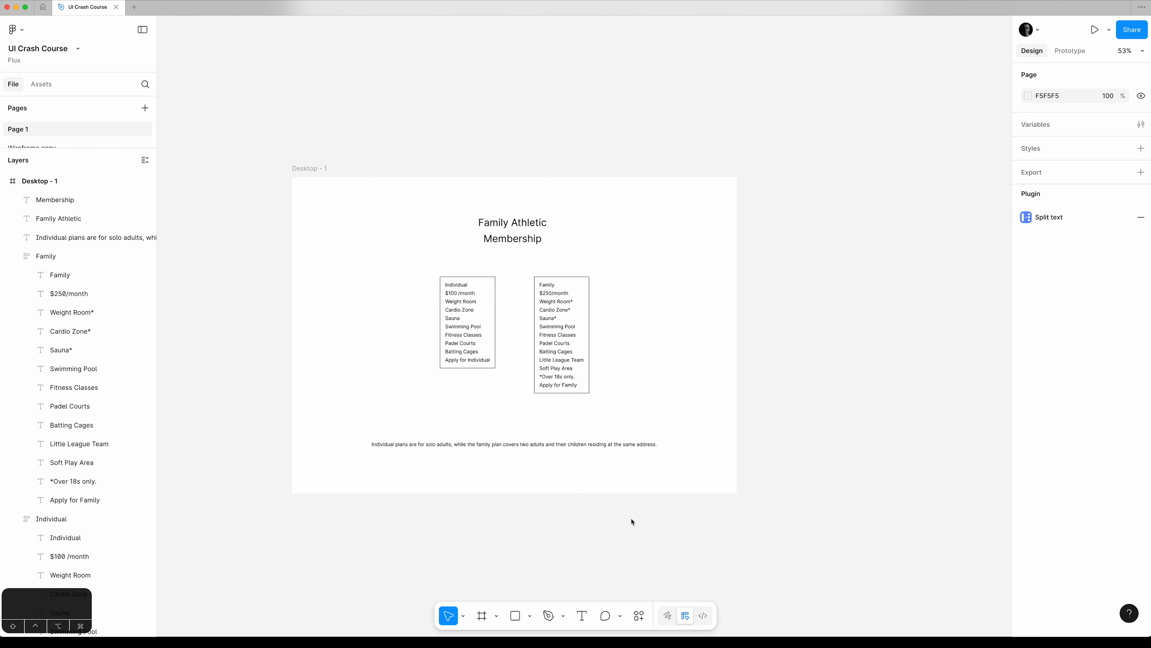
Rename the desktop frame as Wireframe.
drag(754, 472, 711, 451)
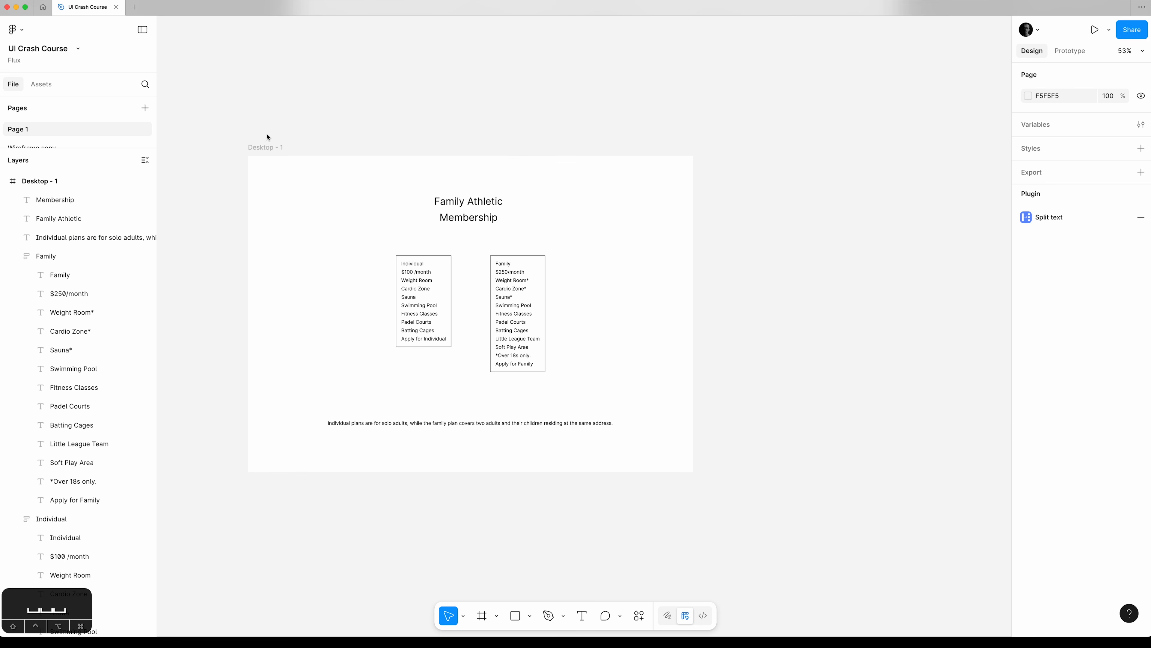
click(265, 146)
double_click(265, 146)
text(W)
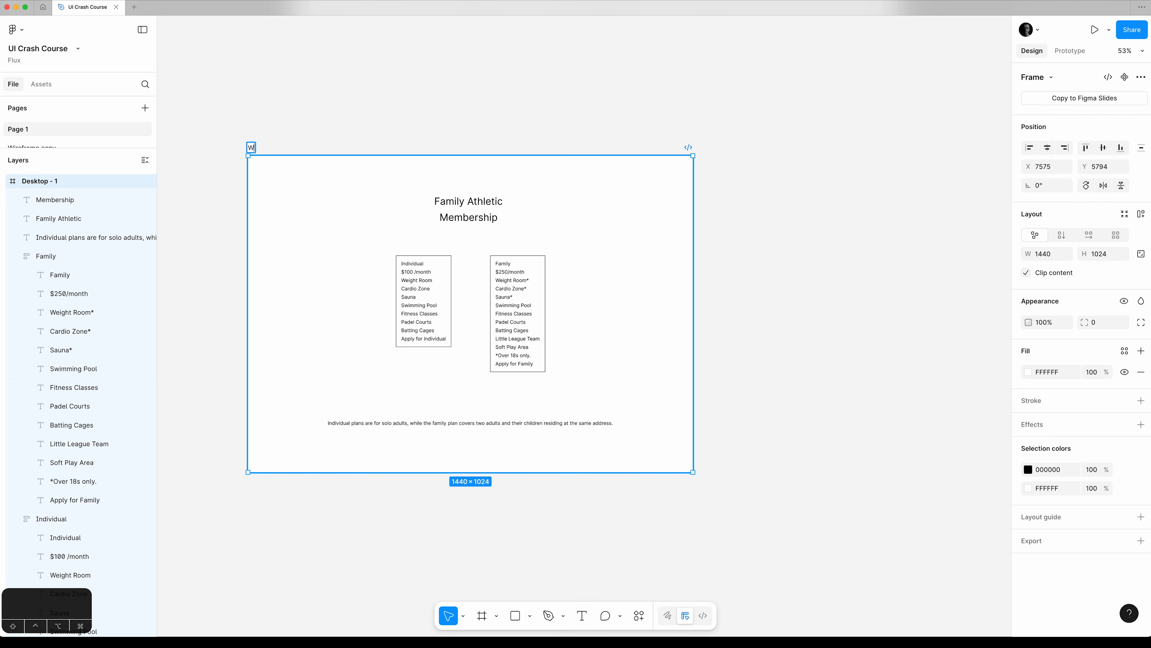
text(ireframe)
key(Return)
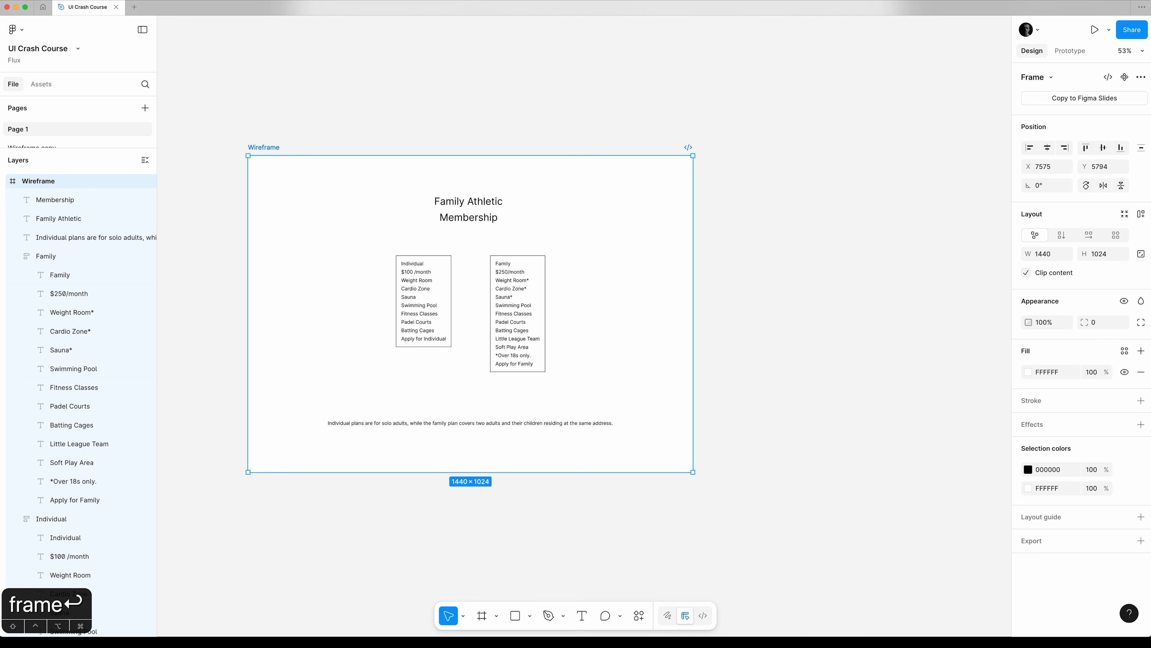
Collapse the Wireframe frame's layers and duplicate the frame to the right of the original, placing the copy at X 9175.
click(3, 181)
click(251, 113)
key(space)
drag(456, 105, 390, 67)
click(195, 109)
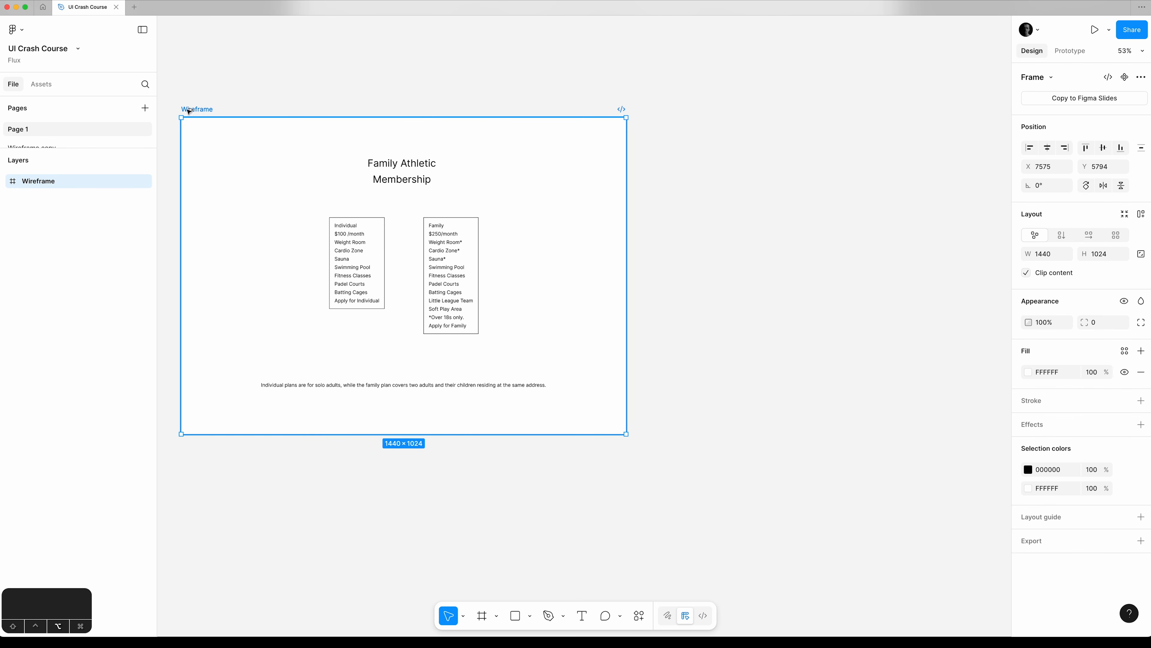
drag(193, 112, 687, 104)
click(1064, 169)
key(Down)
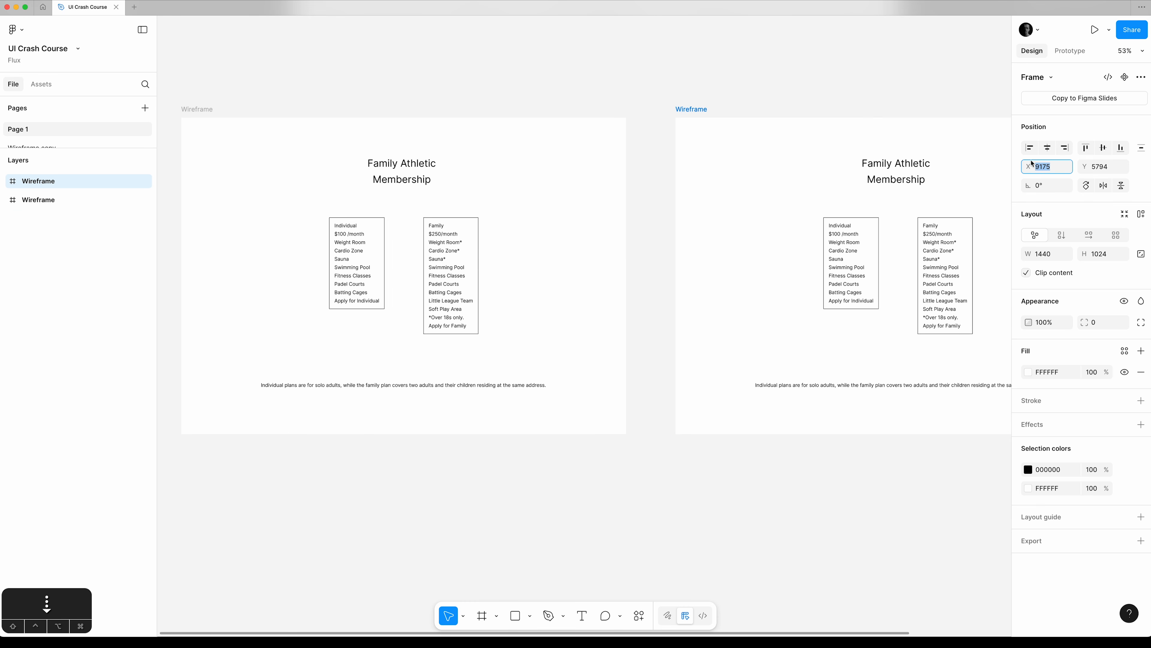
drag(734, 75, 479, 260)
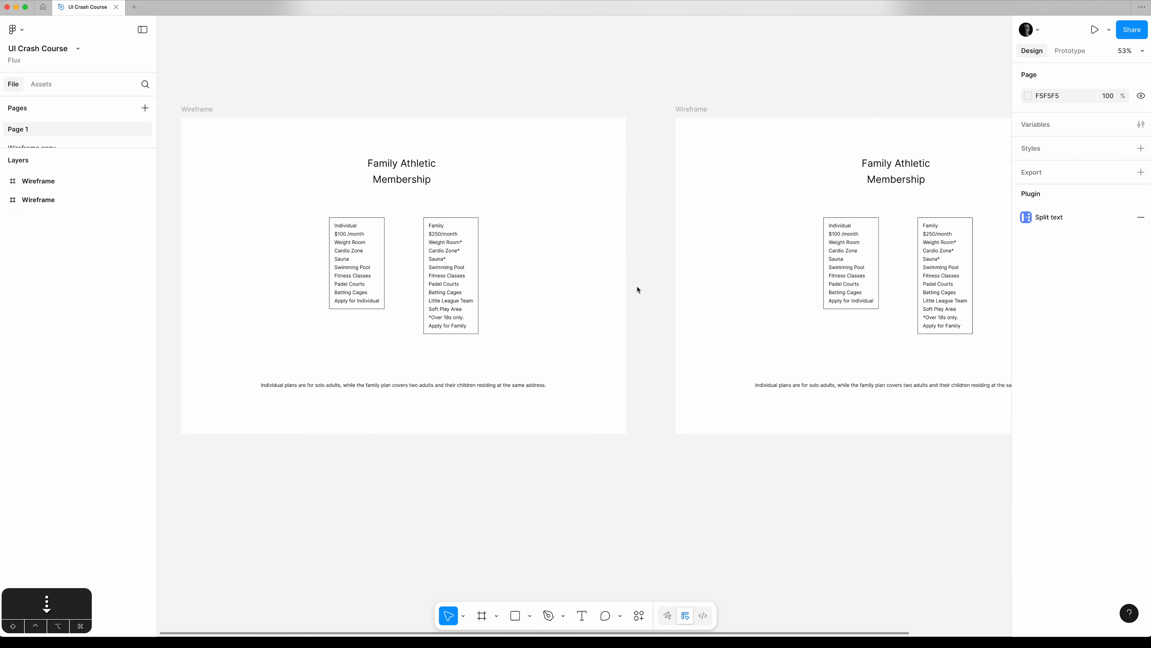
Rename the duplicated frame as Design and deselect it.
click(696, 108)
double_click(696, 109)
text(Design)
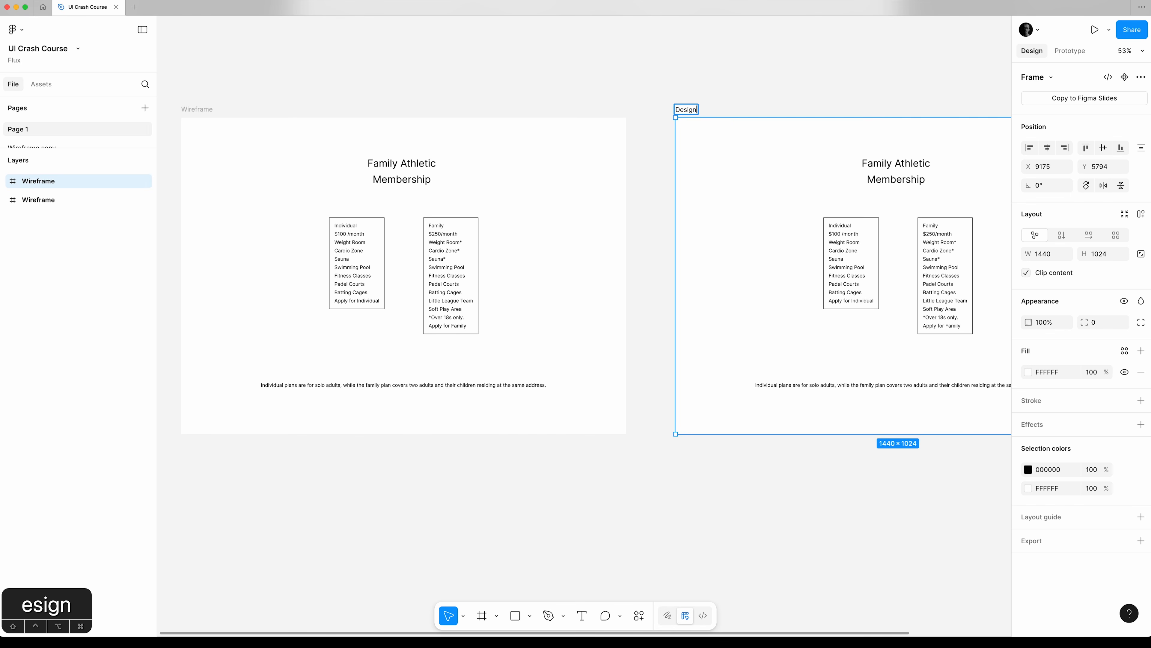
key(Return)
click(640, 53)
Duplicate the Family Athletic and Membership title lines in the Design frame to the right of the originals.
key(space)
drag(951, 80, 447, 109)
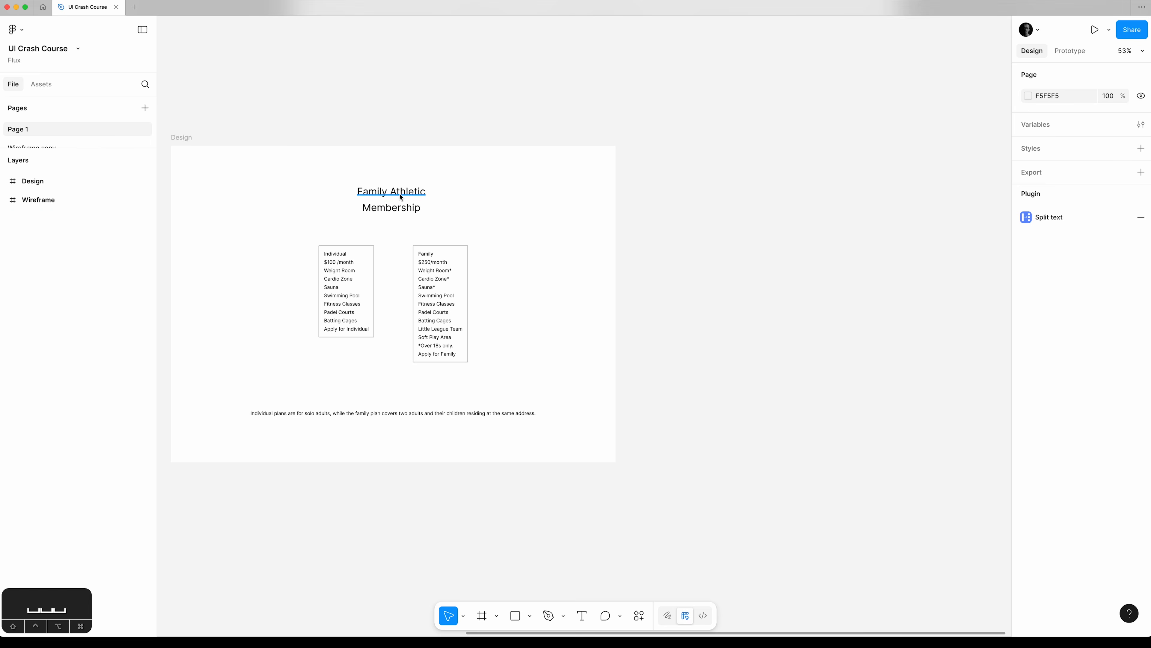
click(396, 206)
shift+click(379, 194)
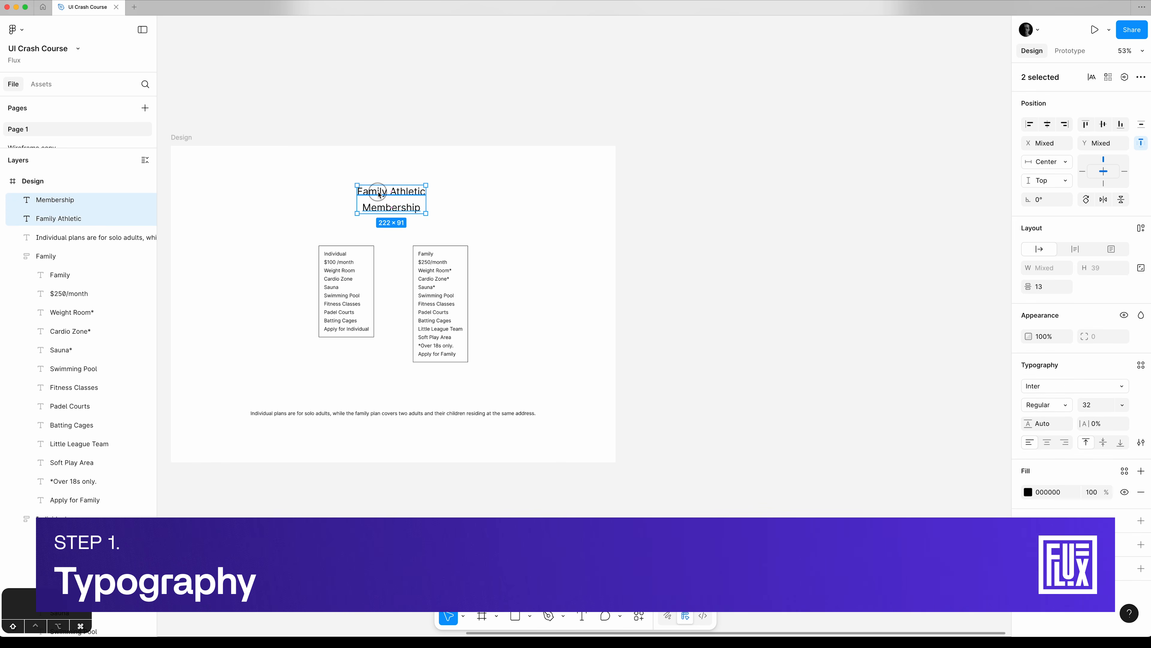
drag(380, 194, 464, 190)
click(413, 142)
Set the letter spacing of the duplicated Family Athletic and Membership titles to -3%.
drag(347, 170, 545, 230)
drag(547, 336, 594, 222)
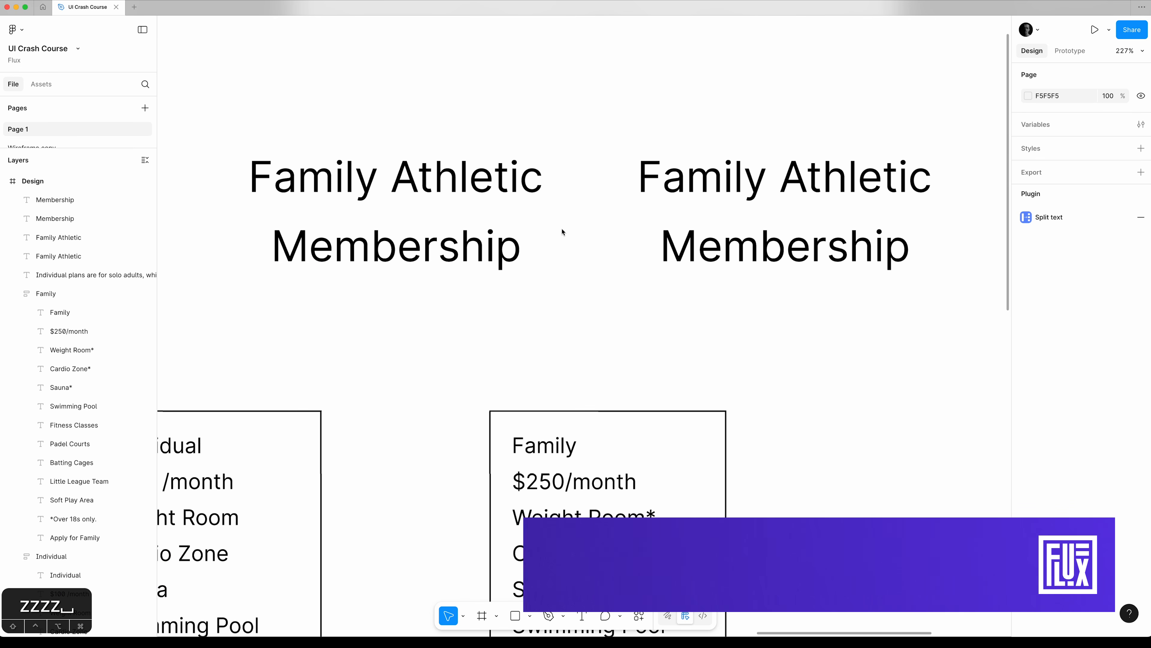
key(v)
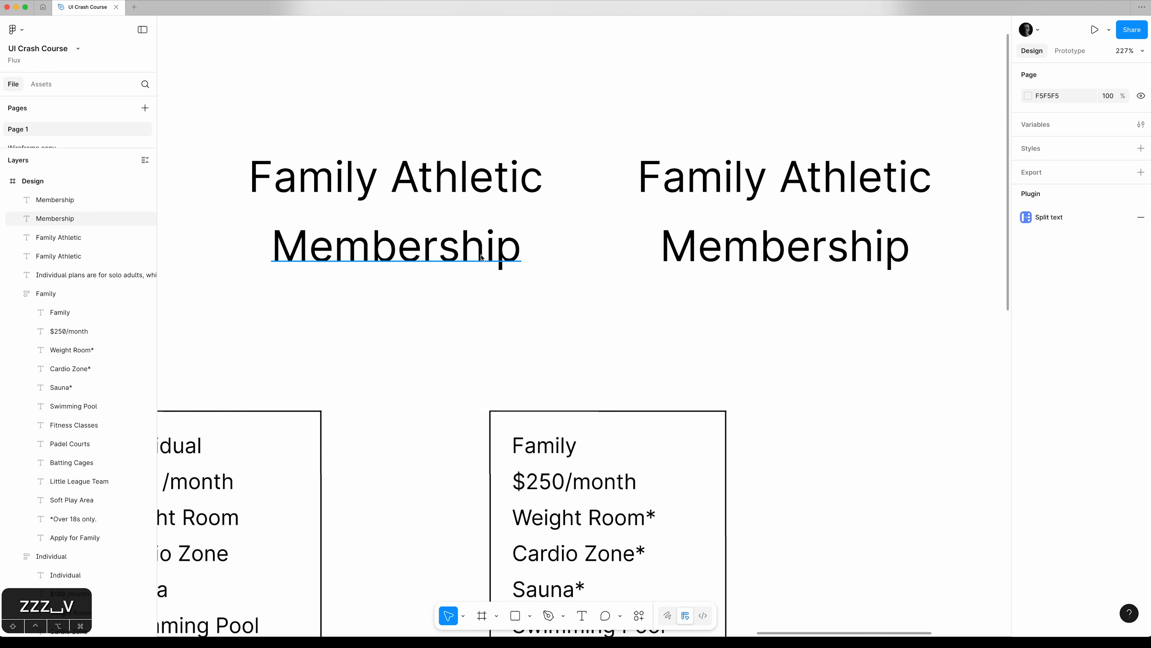
click(722, 222)
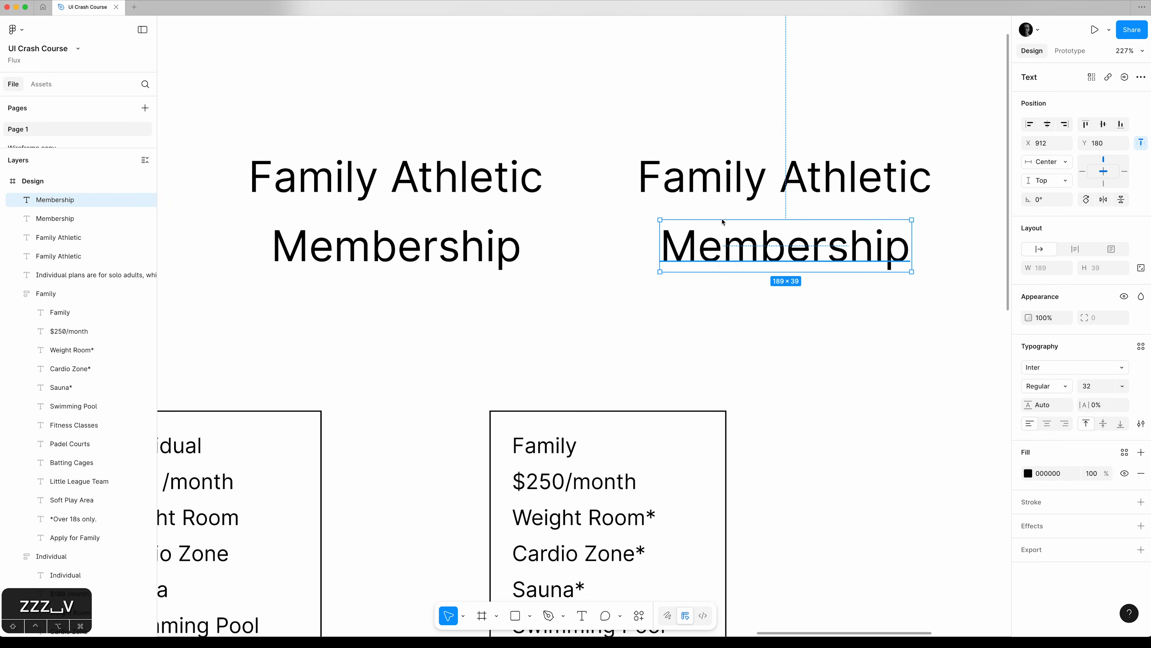
shift+click(721, 187)
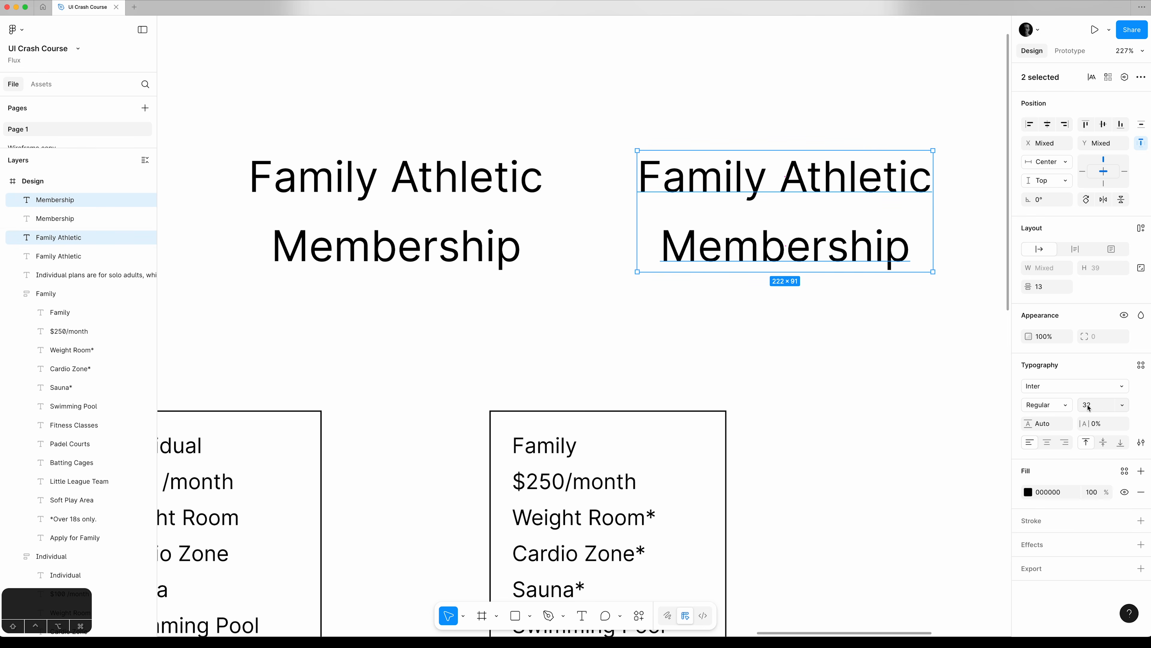
click(1099, 426)
key(Down)
key(Down)
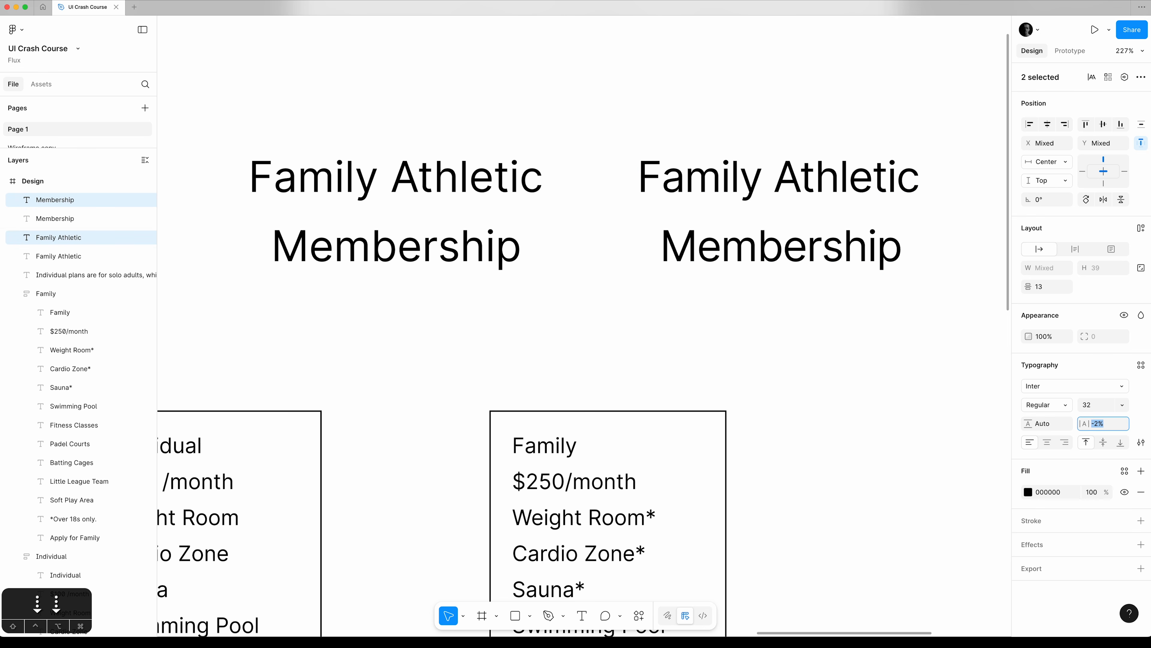
key(Down)
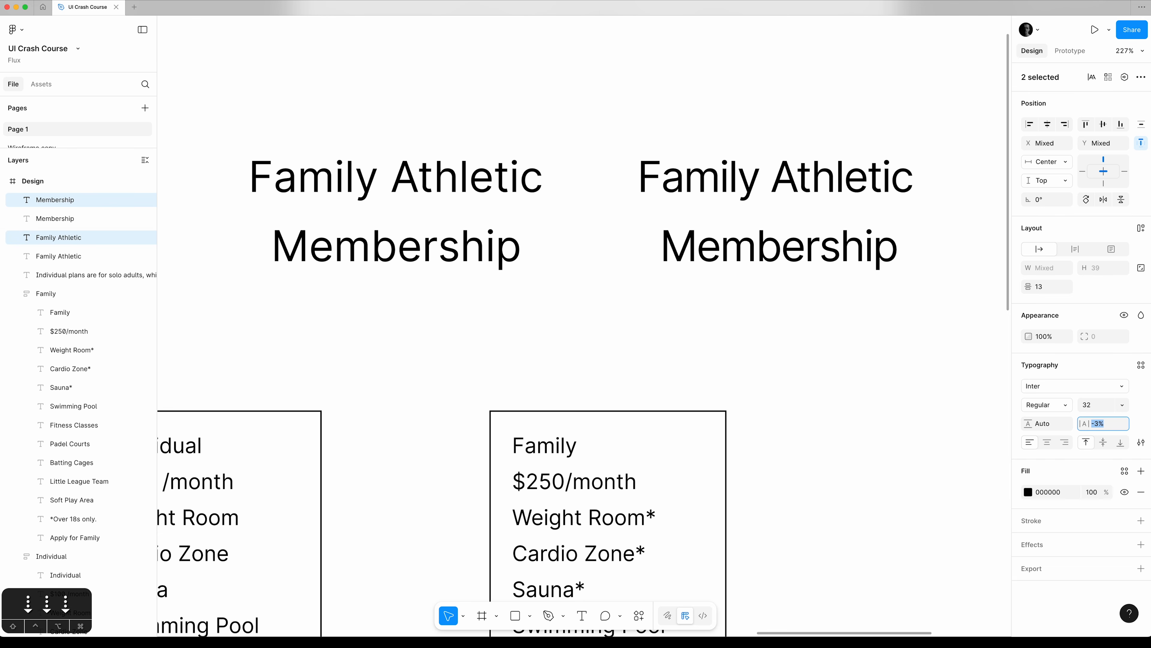
Change the font of the original Family Athletic and Membership titles to Courier New.
click(486, 192)
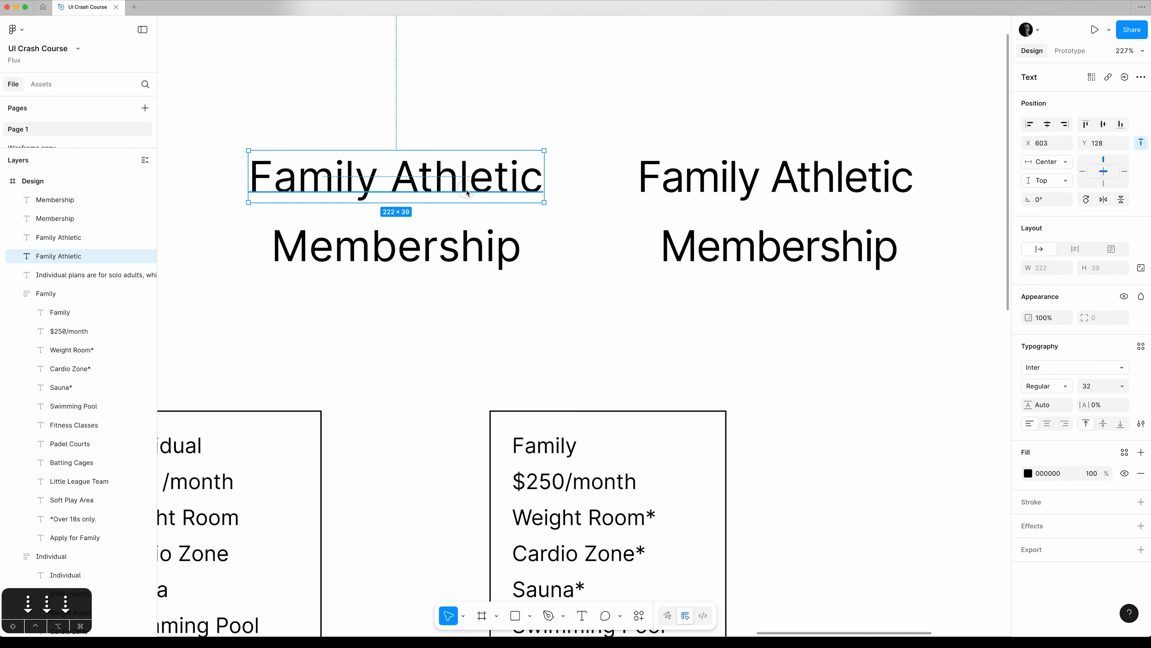
shift+click(457, 243)
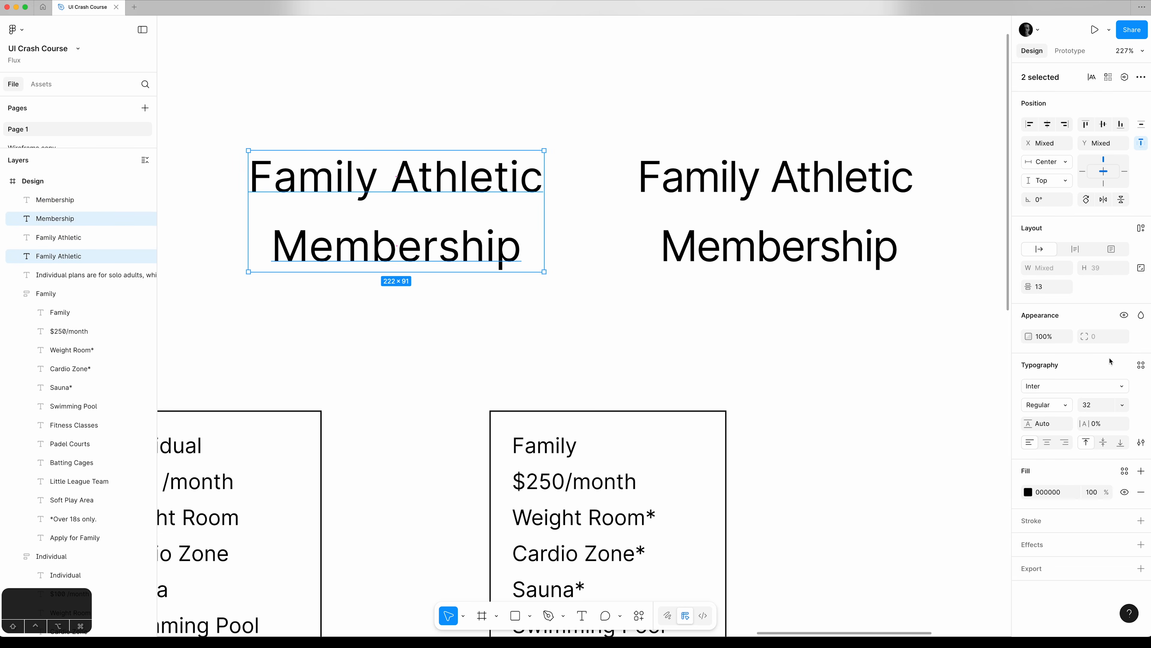
click(1065, 386)
text(cour)
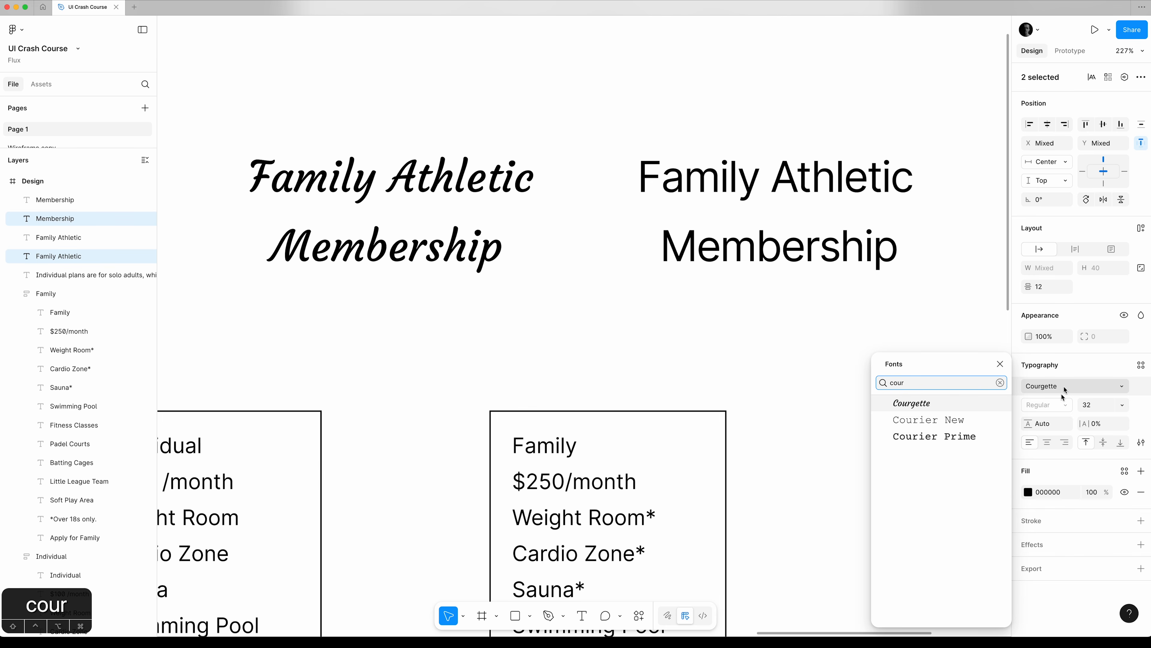
click(952, 420)
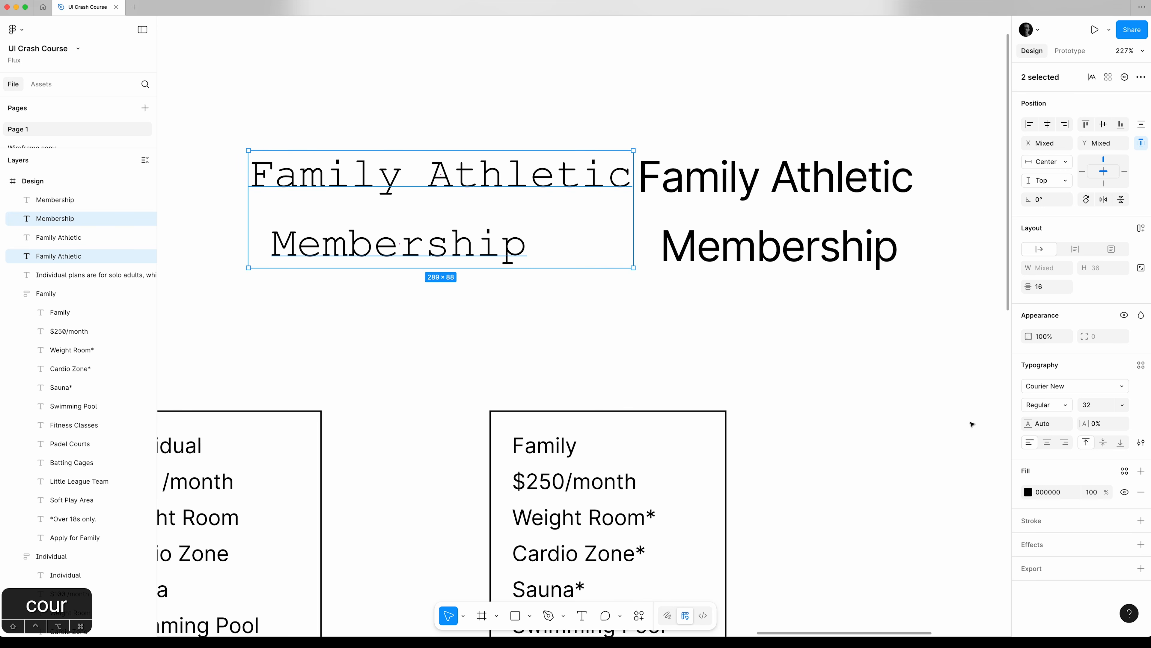
Change the font of the original Family Athletic and Membership titles to Instrument Sans SemiCondensed.
click(1065, 387)
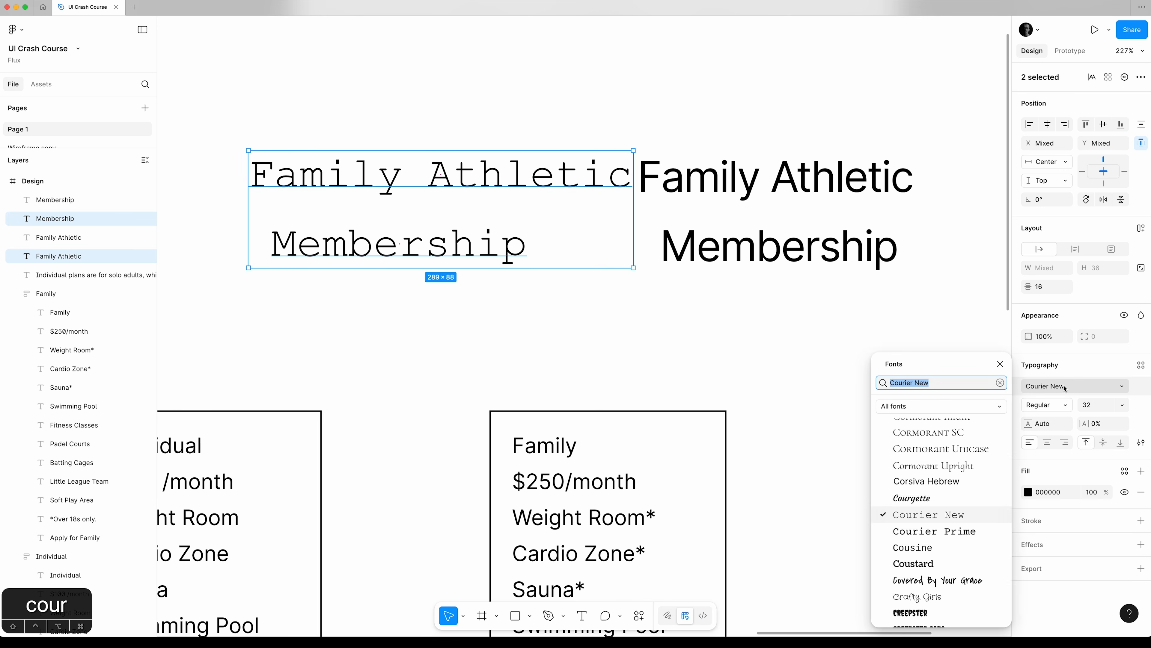
text(instrum)
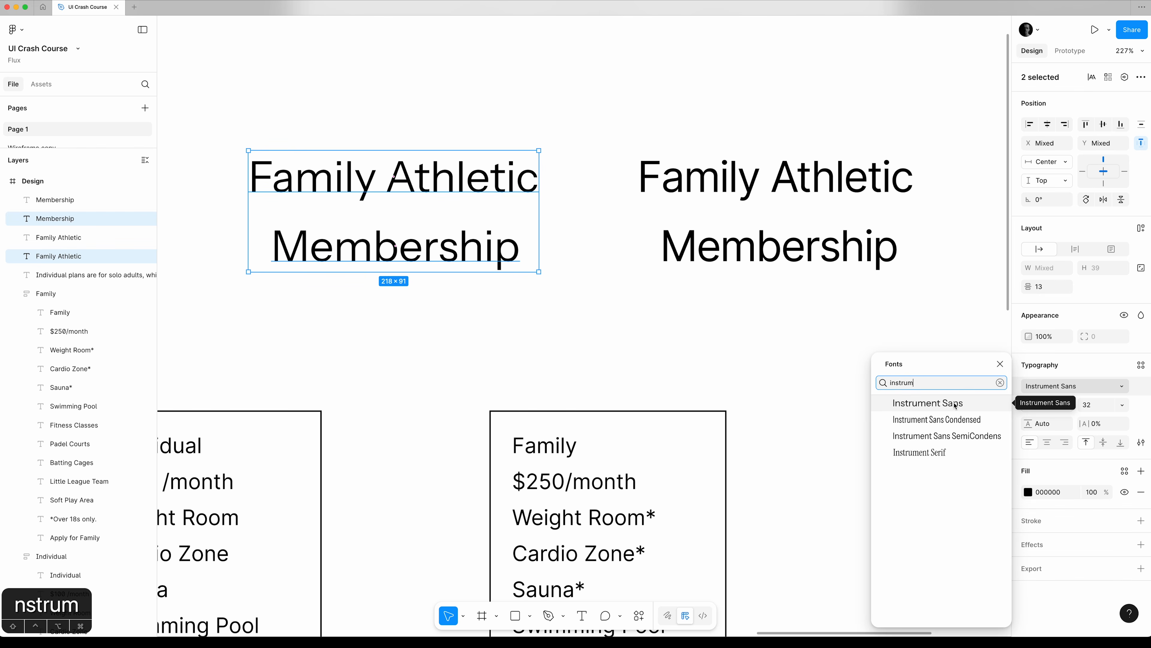
click(963, 436)
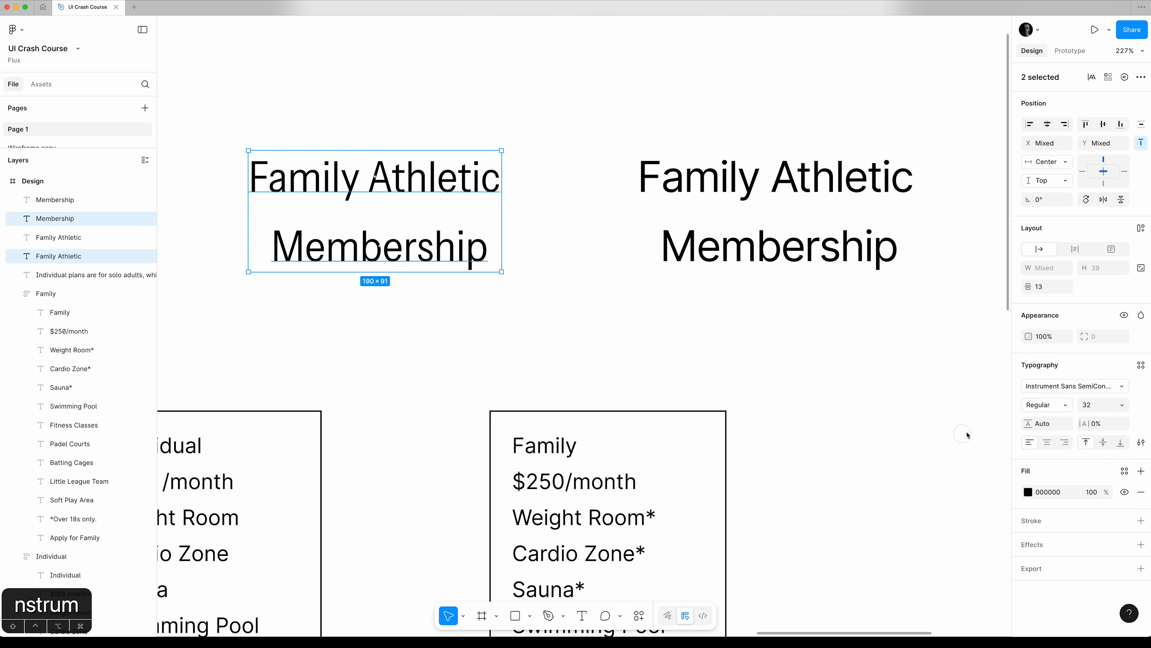
Set the font weight of the original Membership title to SemiBold.
click(463, 262)
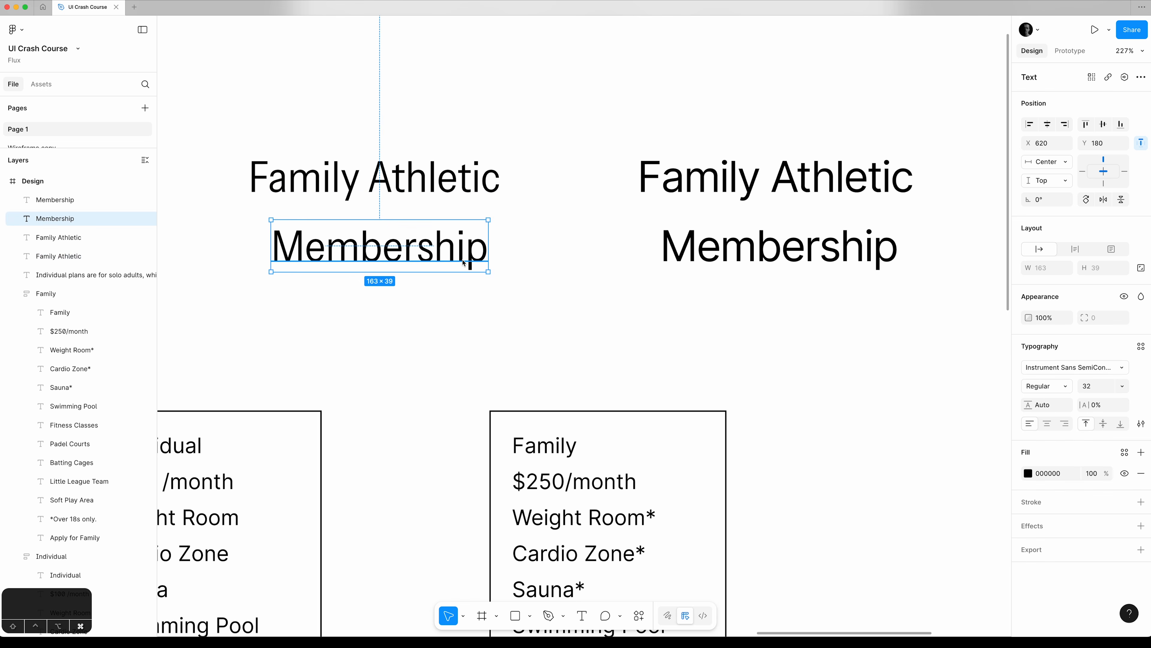
click(1055, 386)
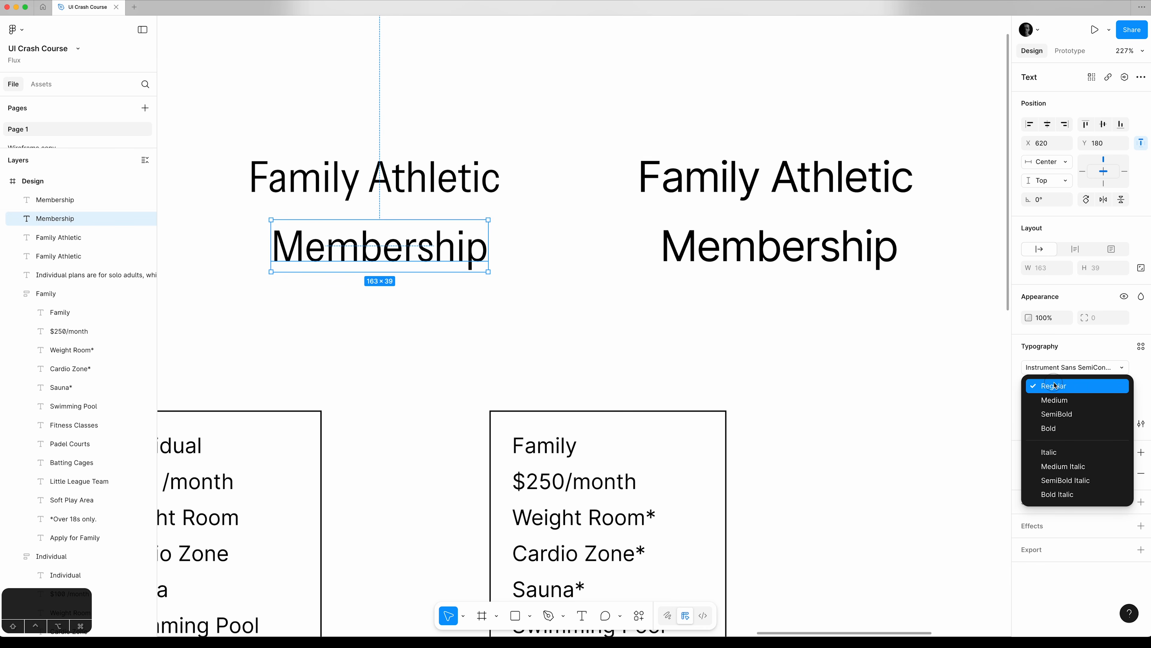
click(1058, 414)
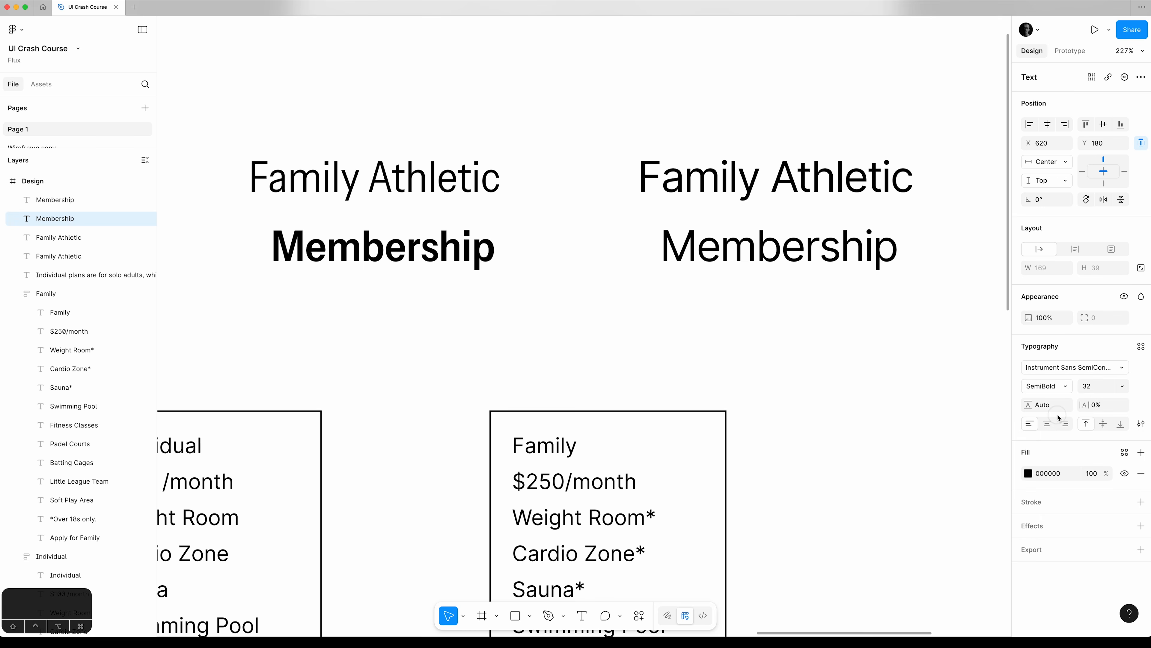
Set the letter spacing of the SemiBold Membership title to -2%.
click(1121, 387)
click(1121, 388)
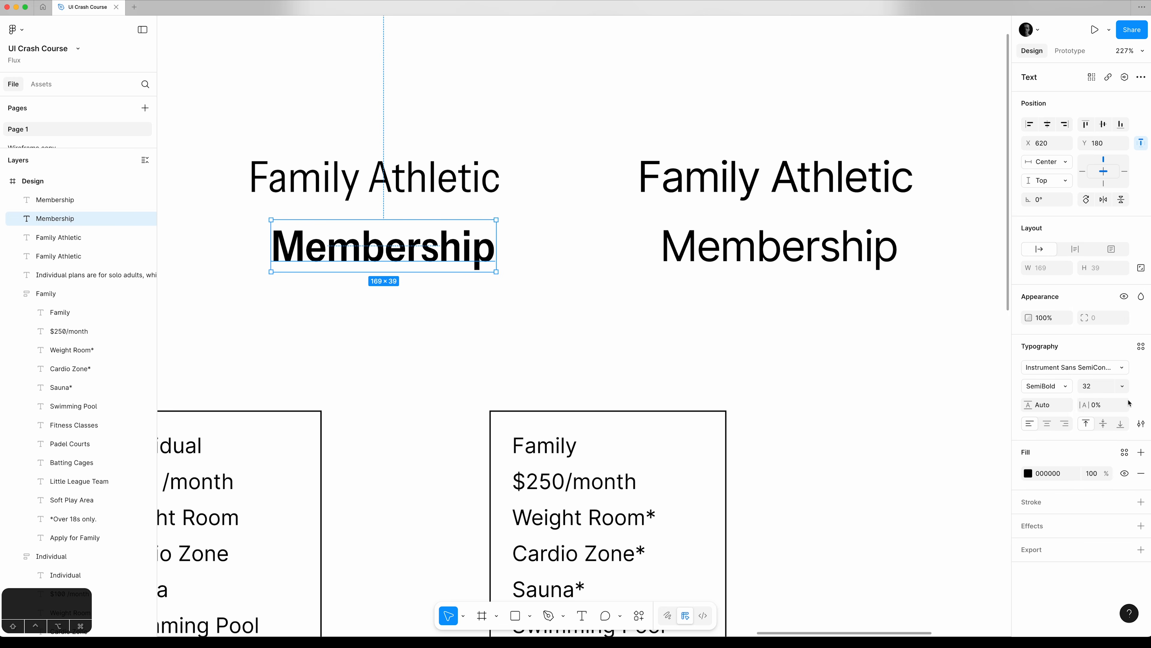
click(1105, 405)
key(Down)
key(Down)
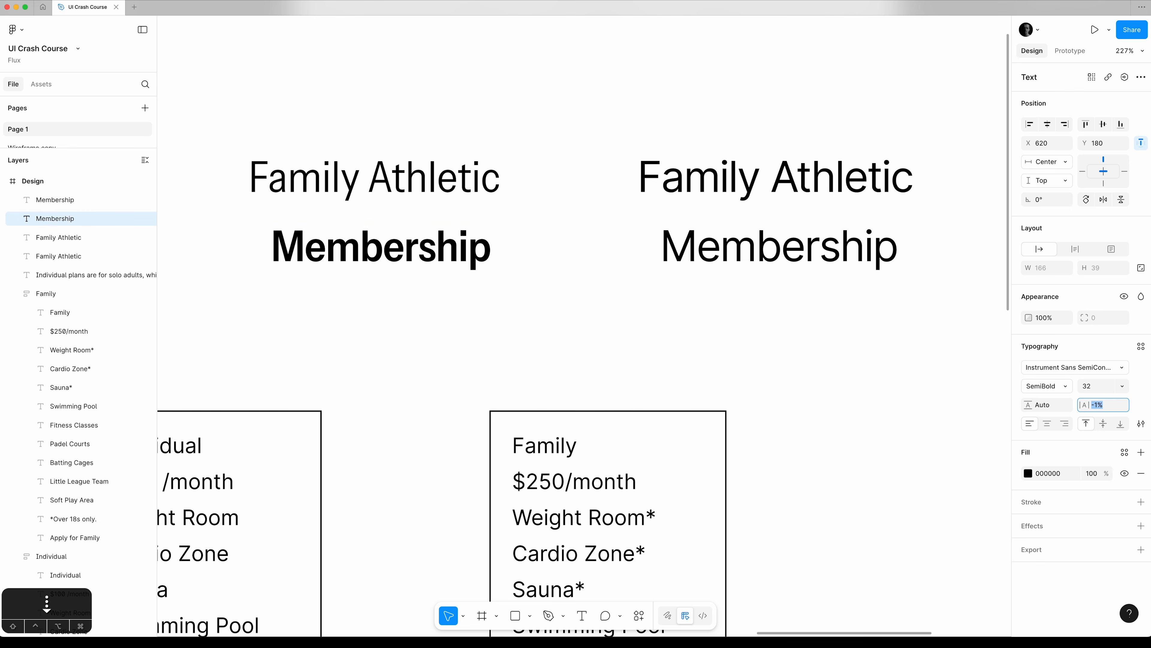
key(Up)
key(Down)
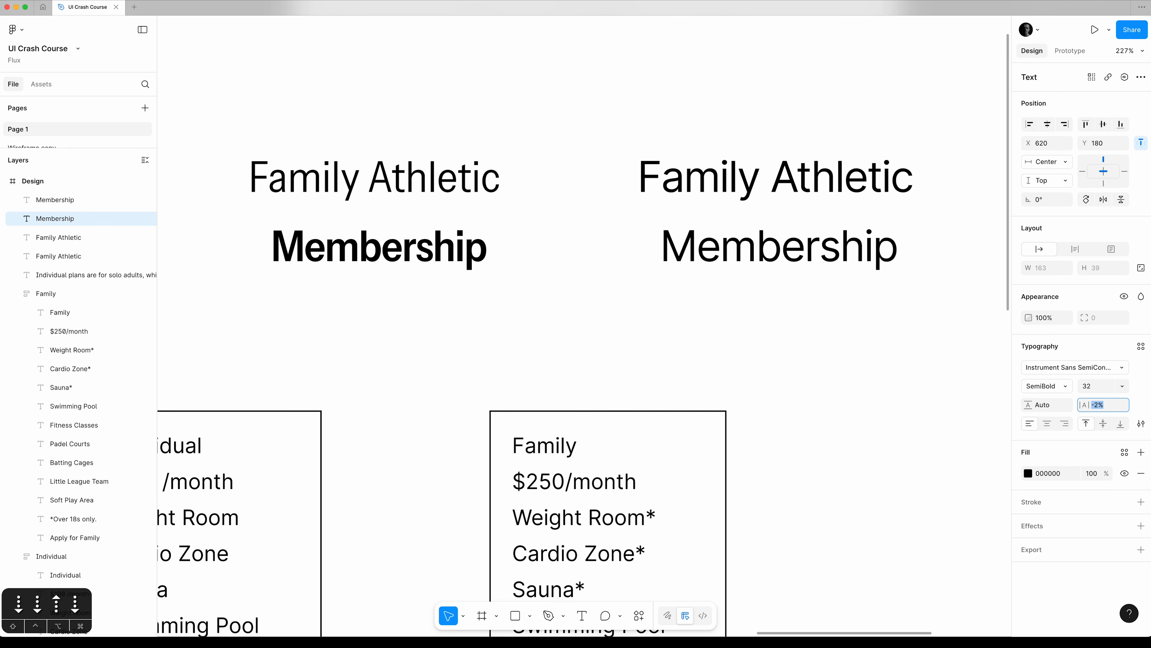
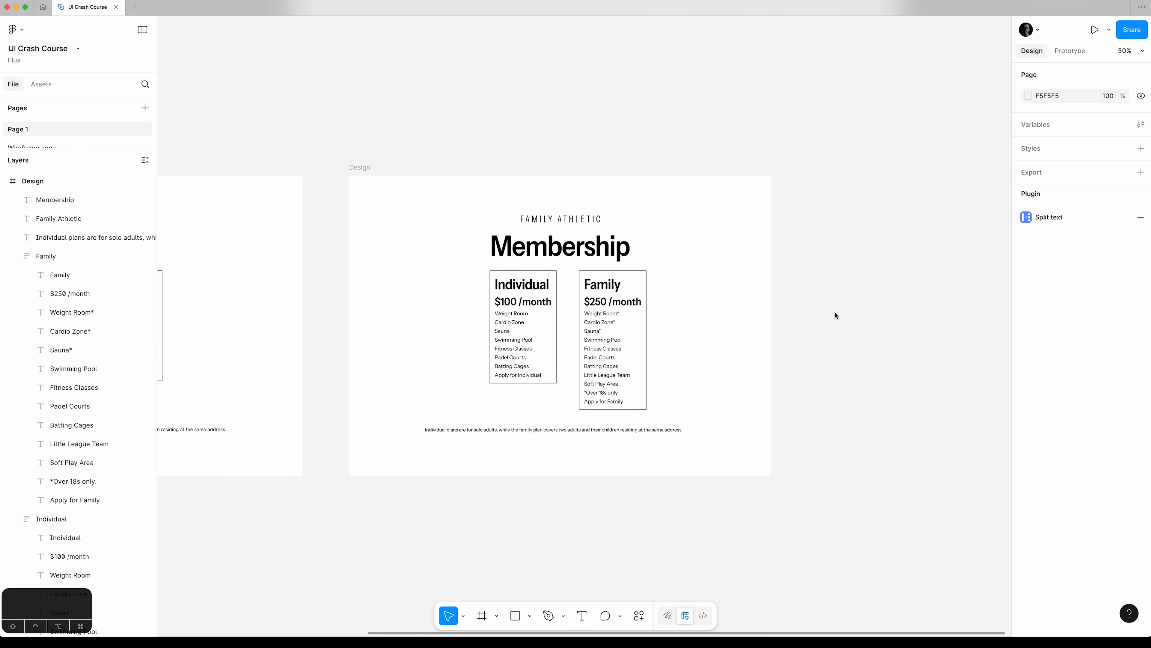
Add a layout guide to the Design frame and change its type from grid to columns.
mouse_move(414, 558)
mouse_down()
mouse_move(743, 535)
mouse_move(395, 549)
mouse_up()
click(358, 159)
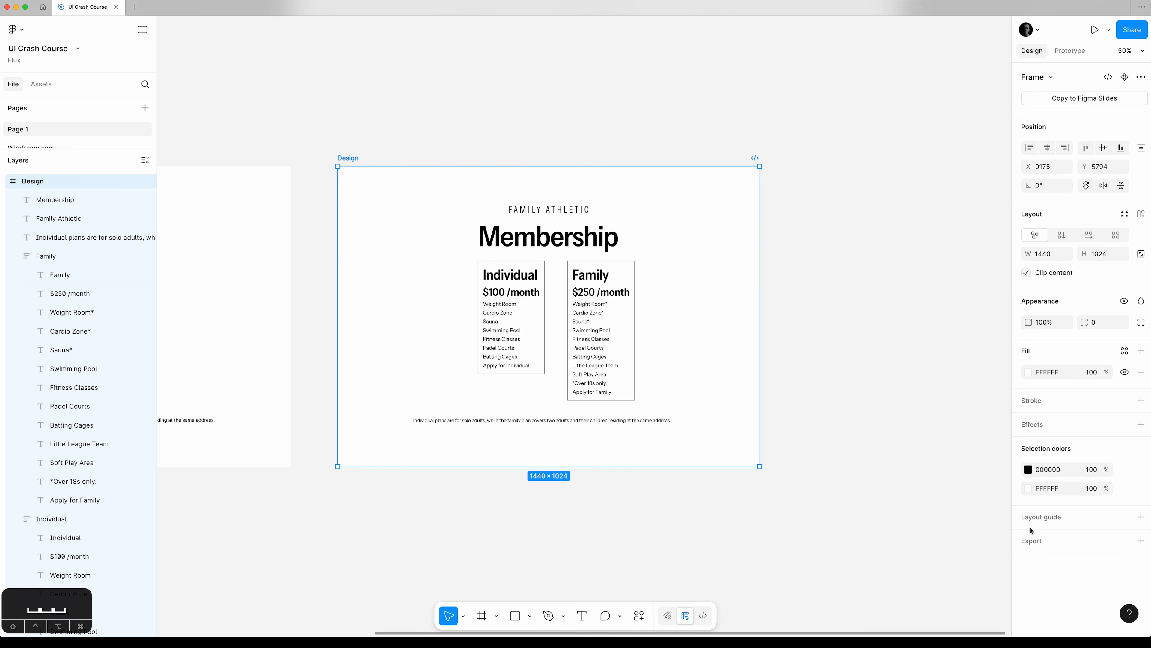
click(1141, 517)
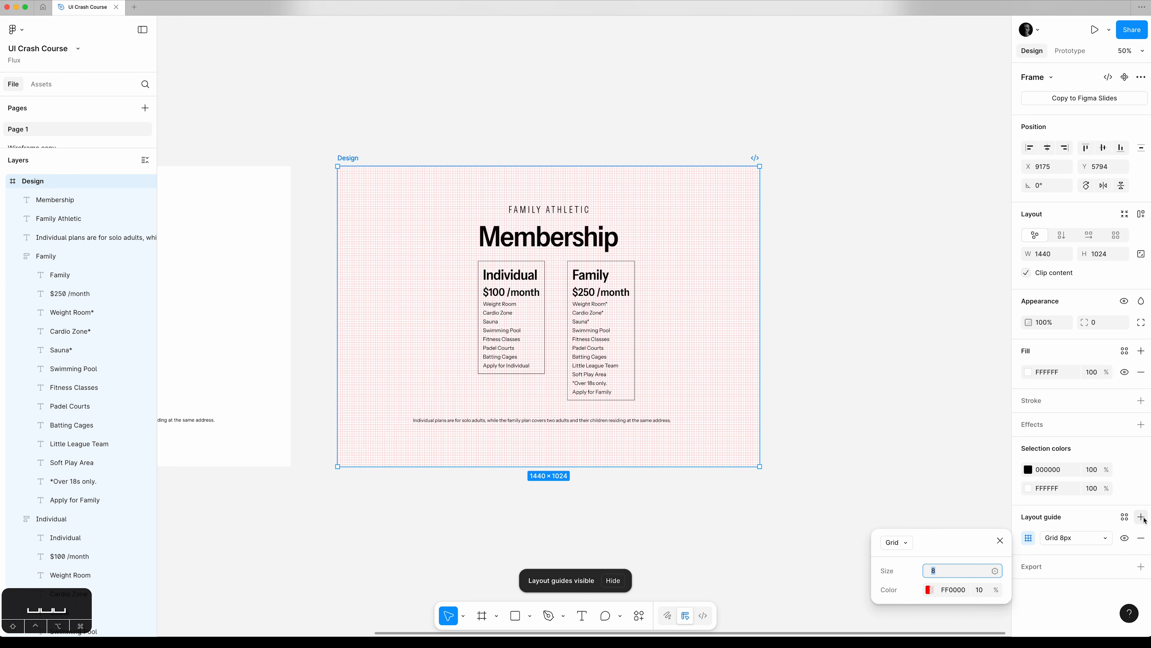
click(900, 547)
click(933, 544)
drag(952, 539, 869, 196)
click(817, 204)
click(830, 232)
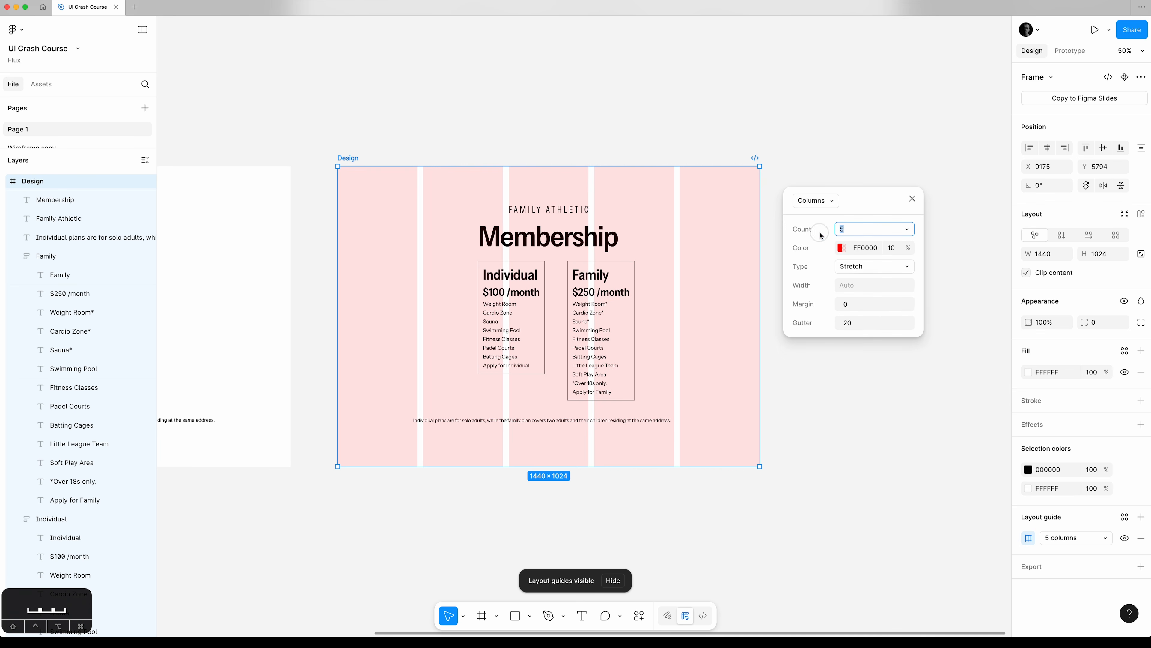
Set the Design frame's layout guide to 2 columns.
key(Up)
key(Up)
key(Down)
key(Down)
key(Down)
key(Down)
key(Down)
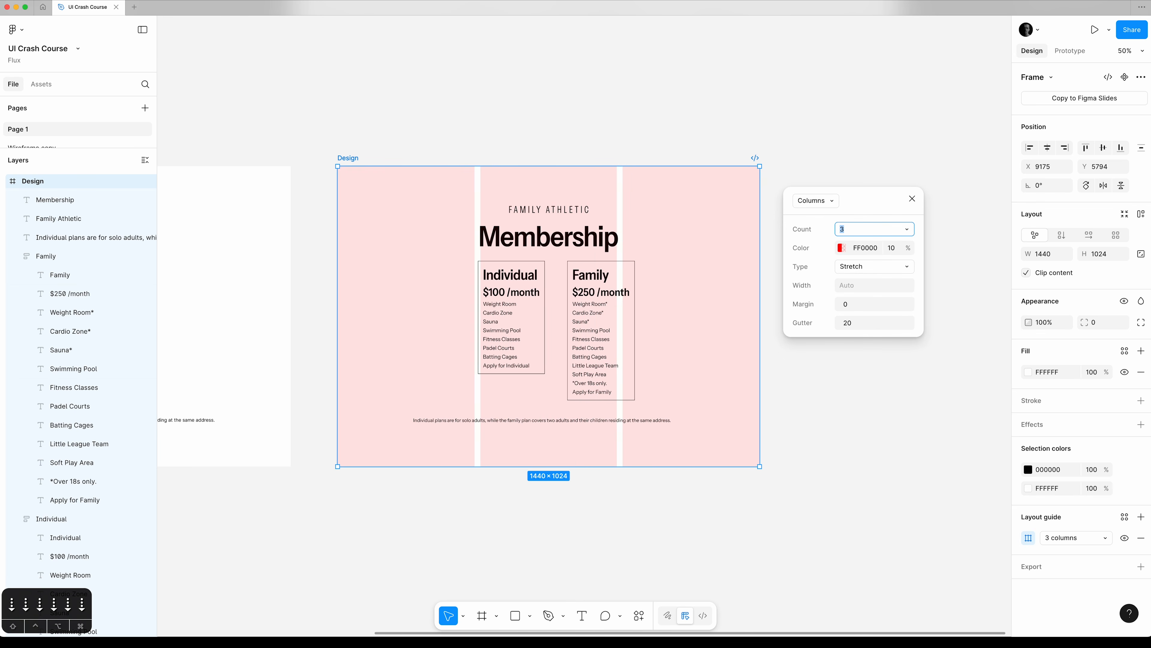
Give the column guide a margin of 128 and a gutter of 32.
key(Tab)
key(Tab)
key(Tab)
key(Tab)
key(Tab)
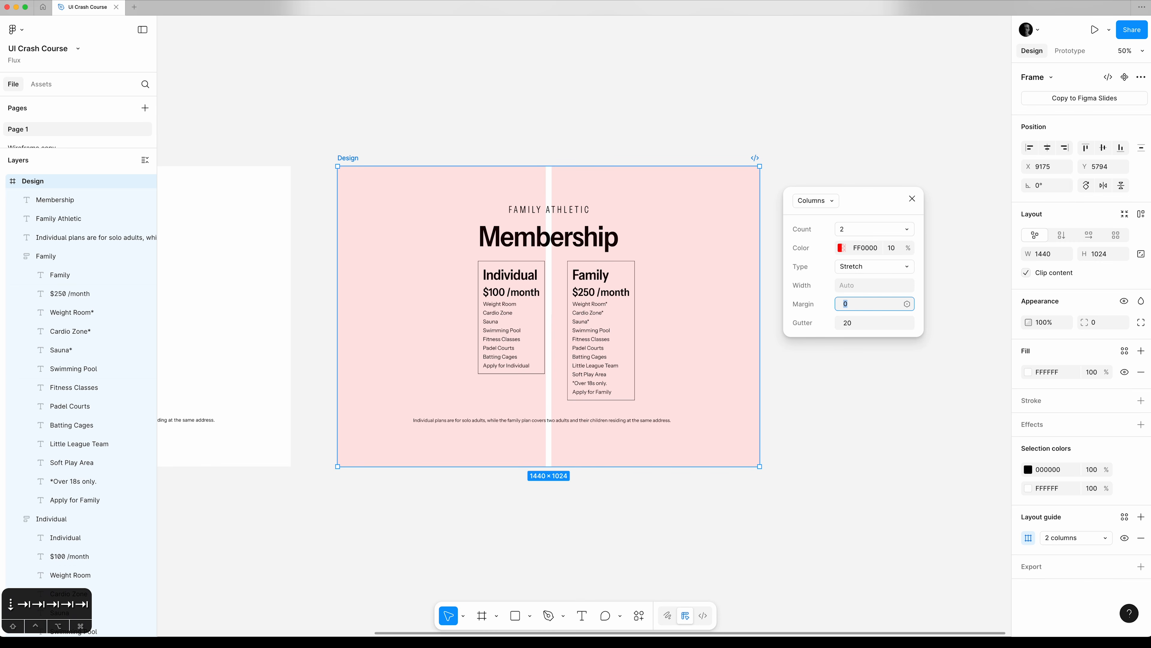
text(128)
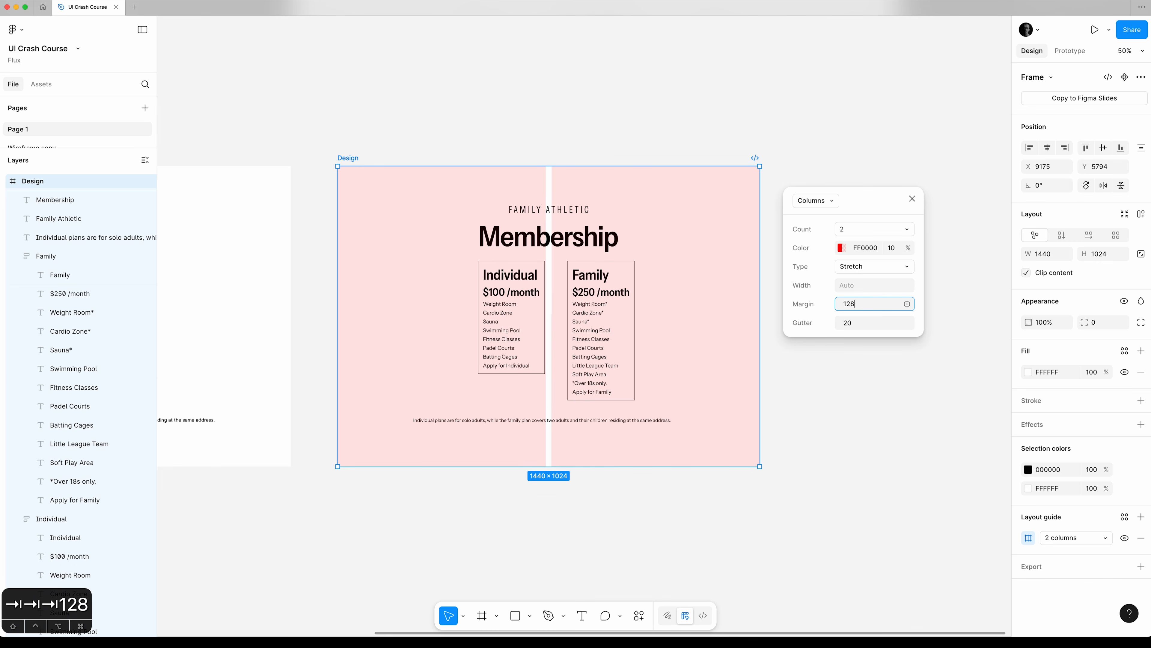
key(Tab)
text(32)
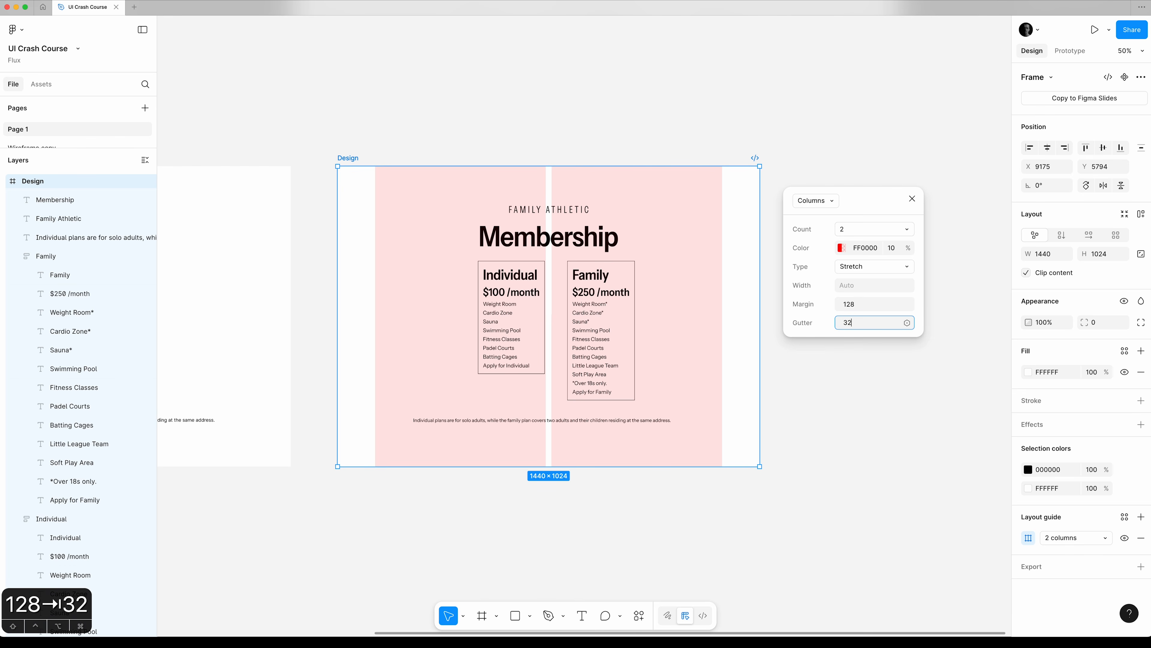
key(Tab)
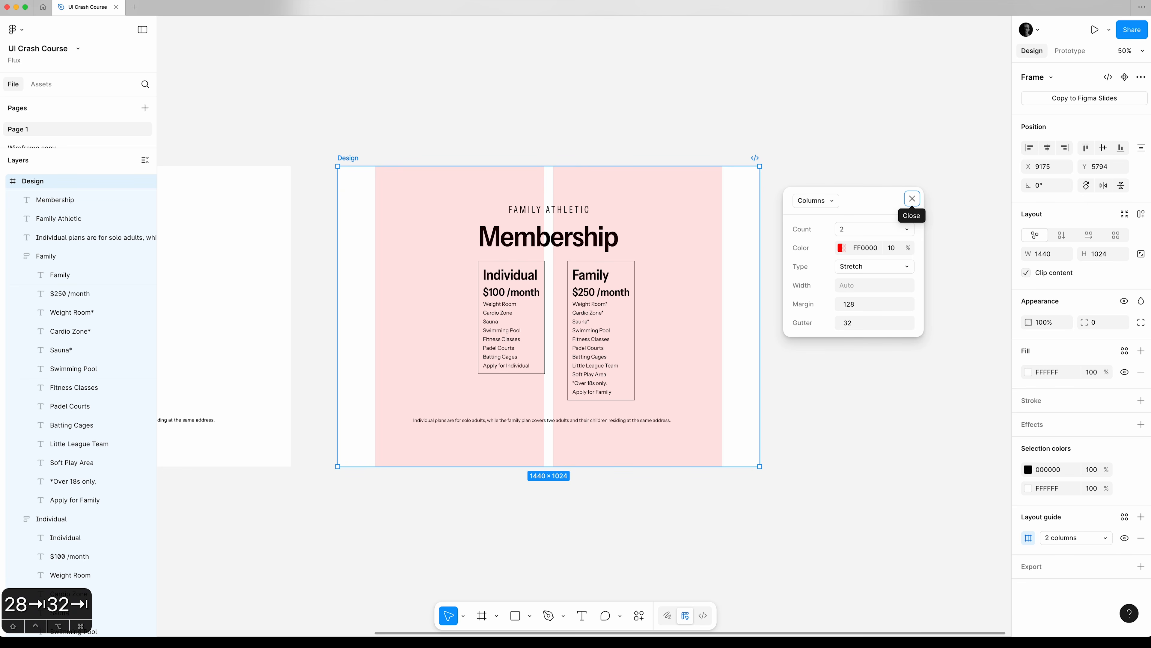
click(912, 199)
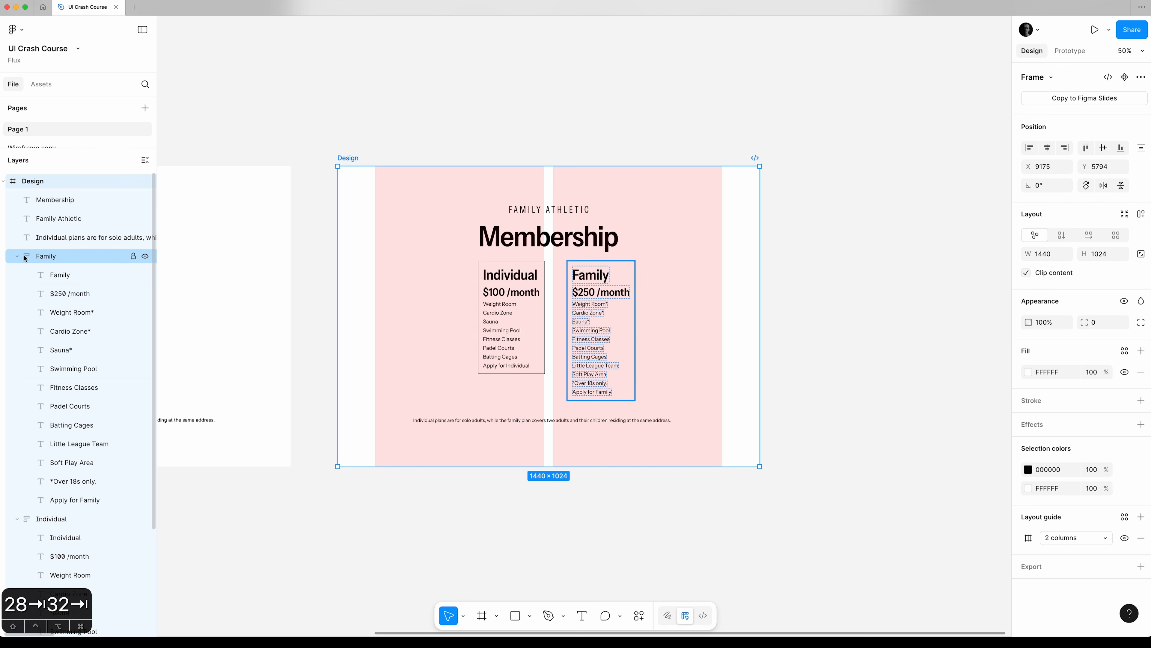
Collapse all expanded layers in the layer list, starting from the Family card.
click(76, 256)
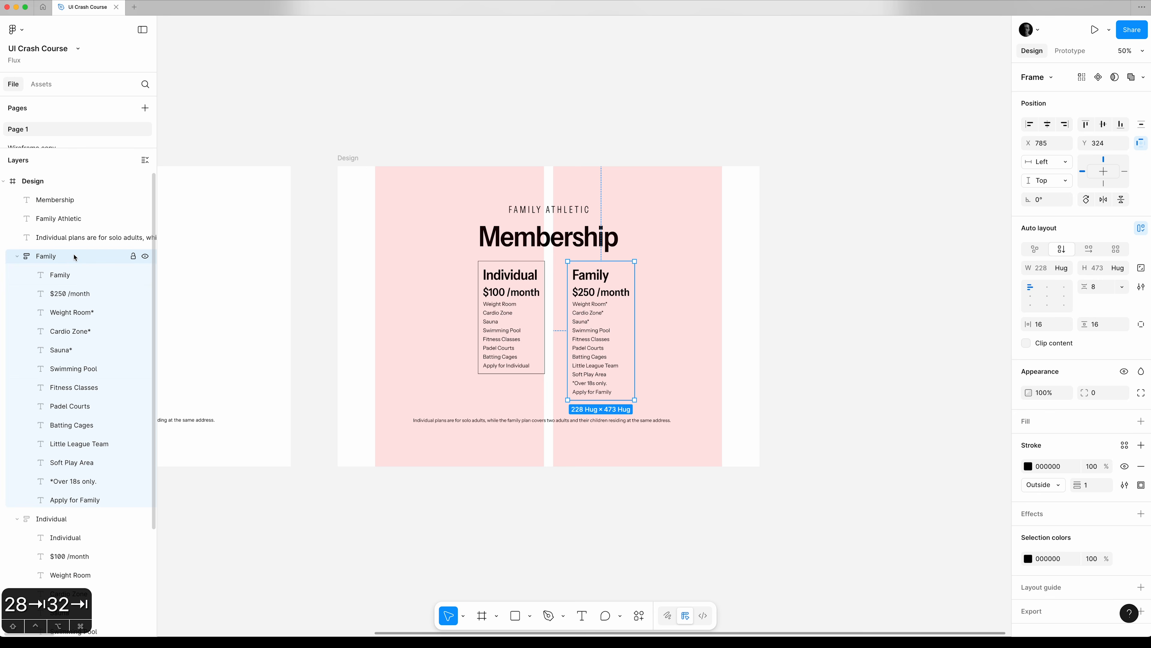
key(alt+l)
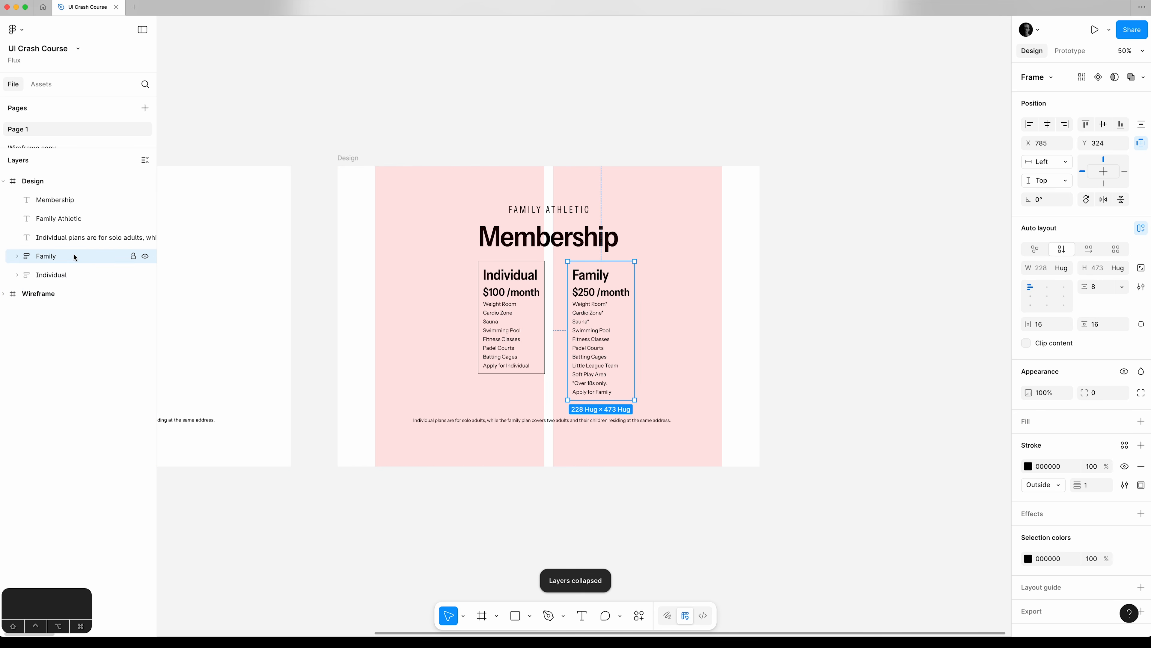
Move the Family card to X 736, Y 304 and the Individual card to X 478, Y 320, against the central gutter.
drag(590, 277, 576, 271)
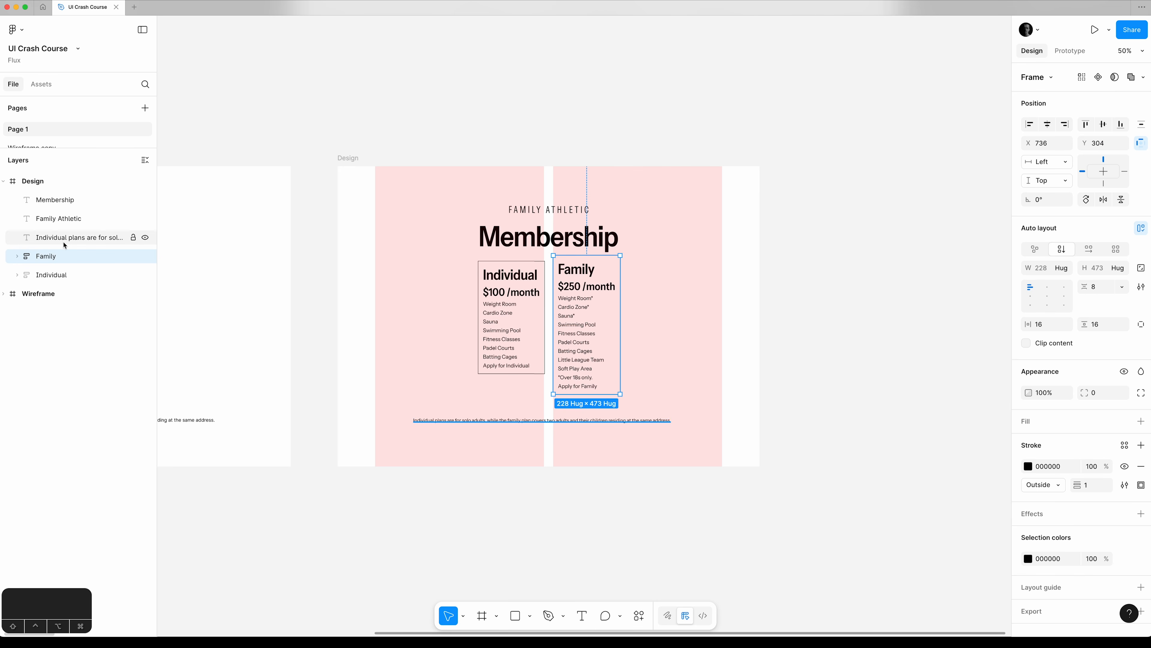
click(51, 274)
mouse_move(495, 276)
mouse_down()
mouse_move(397, 274)
mouse_move(496, 275)
mouse_up()
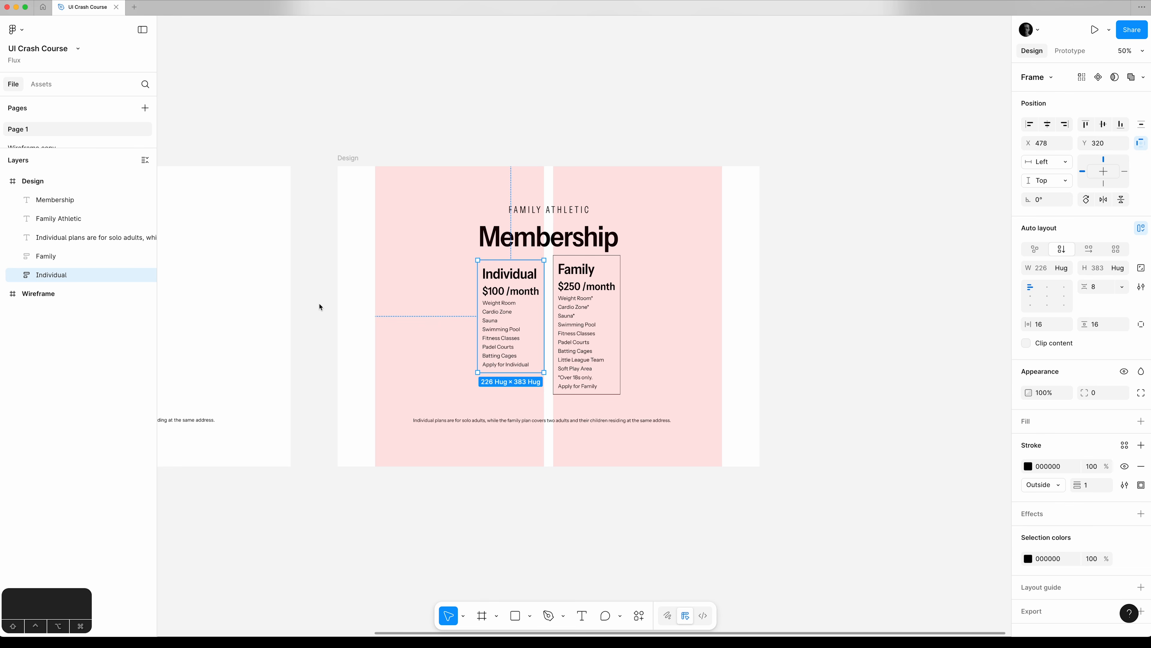
Apply vertical auto layout to the Design frame with a horizontal padding of 128.
click(347, 170)
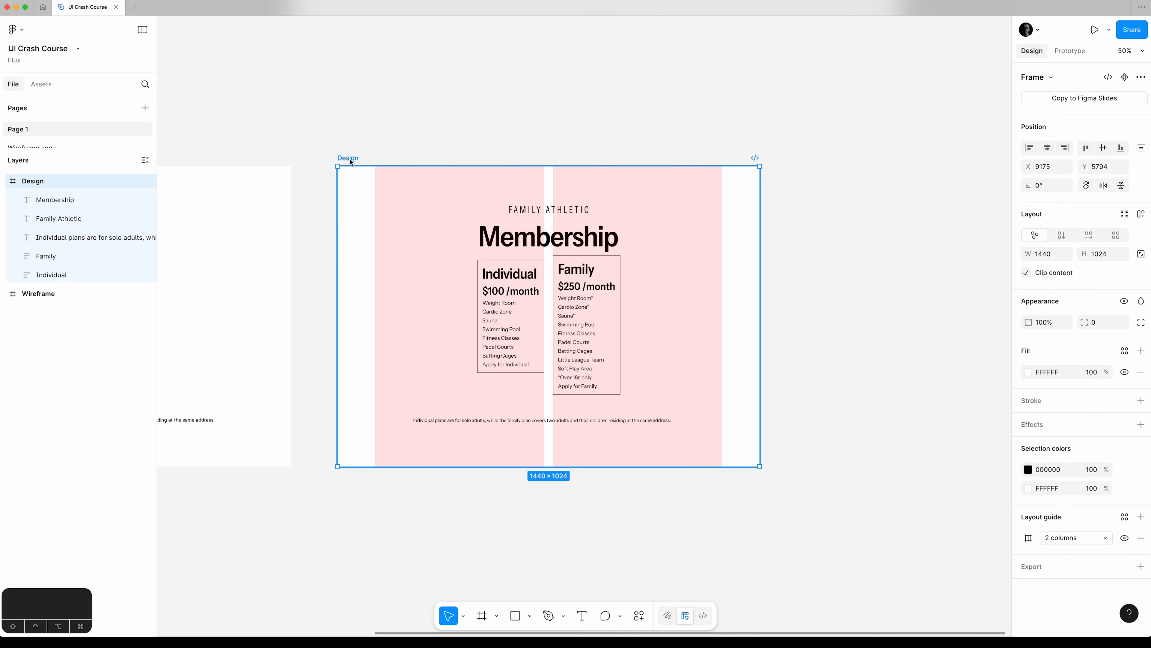
key(shift+a)
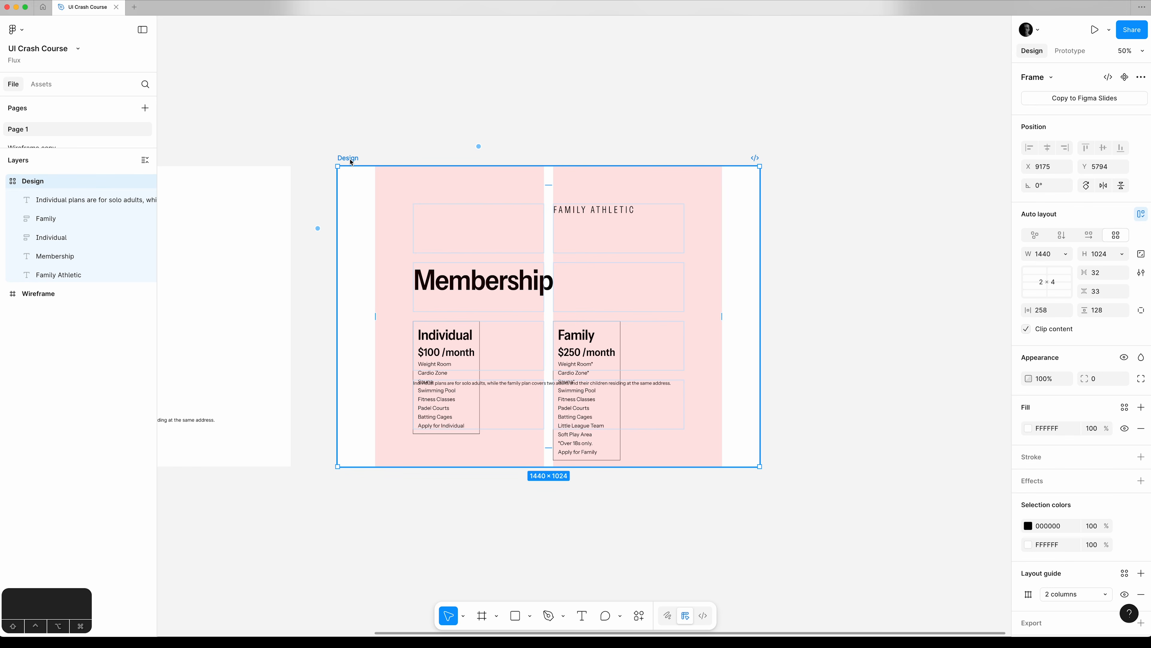
click(1063, 239)
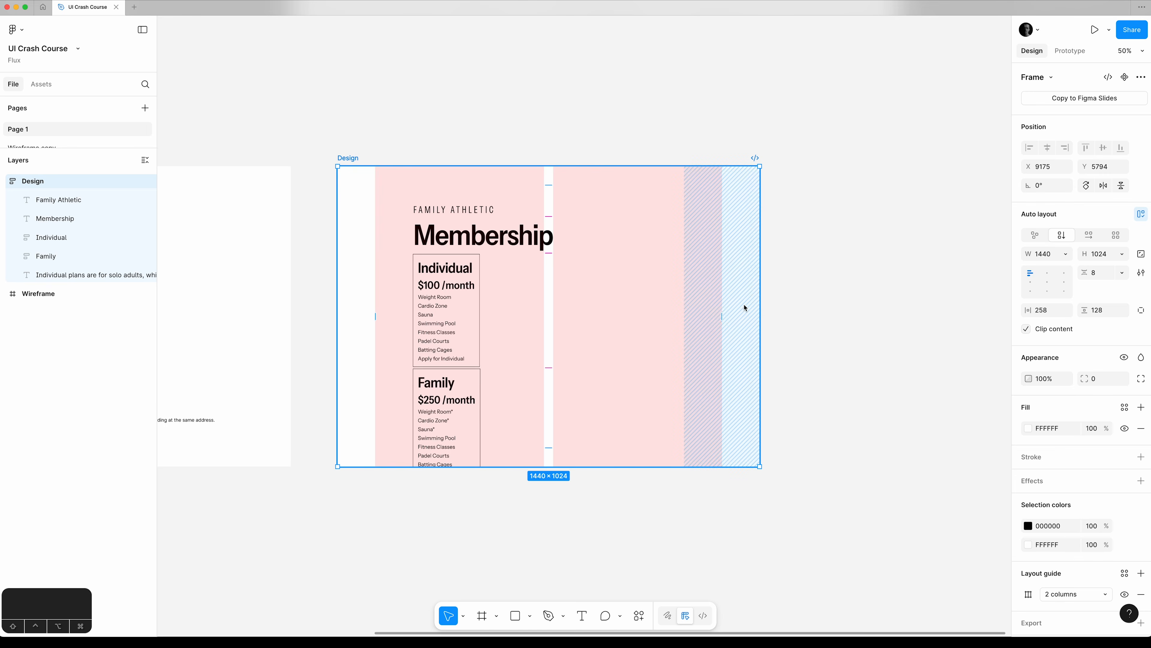
click(1057, 318)
text(128)
key(Tab)
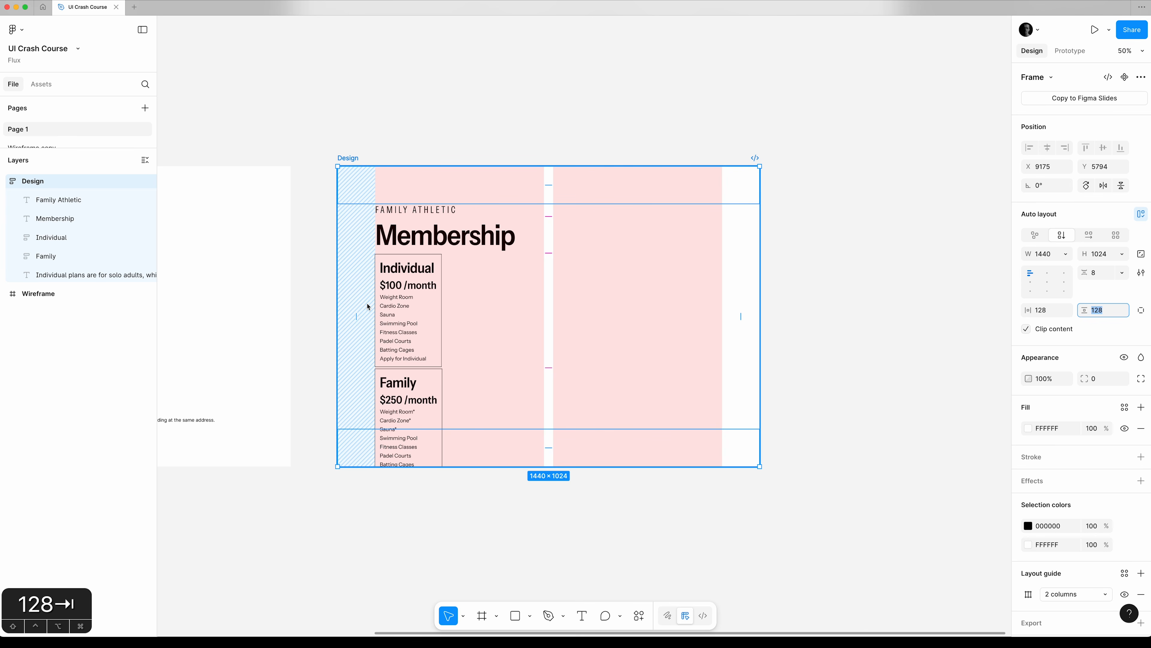
Set the Design frame's vertical gap to 128 and make its height hug the contents.
click(1106, 273)
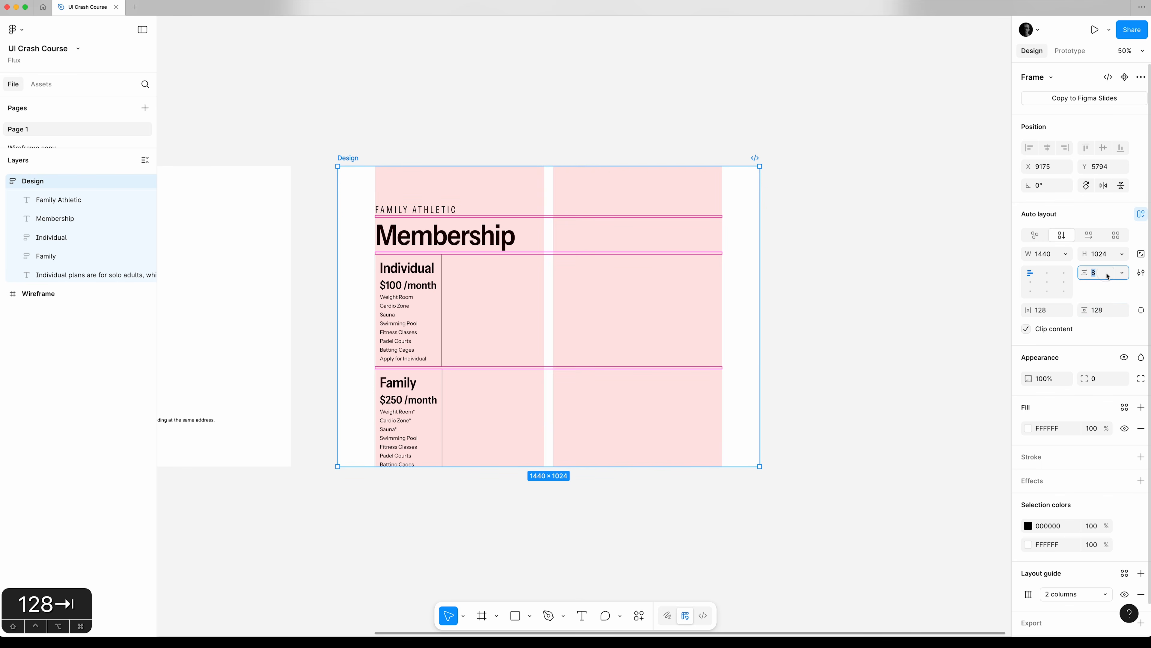
text(128)
key(Tab)
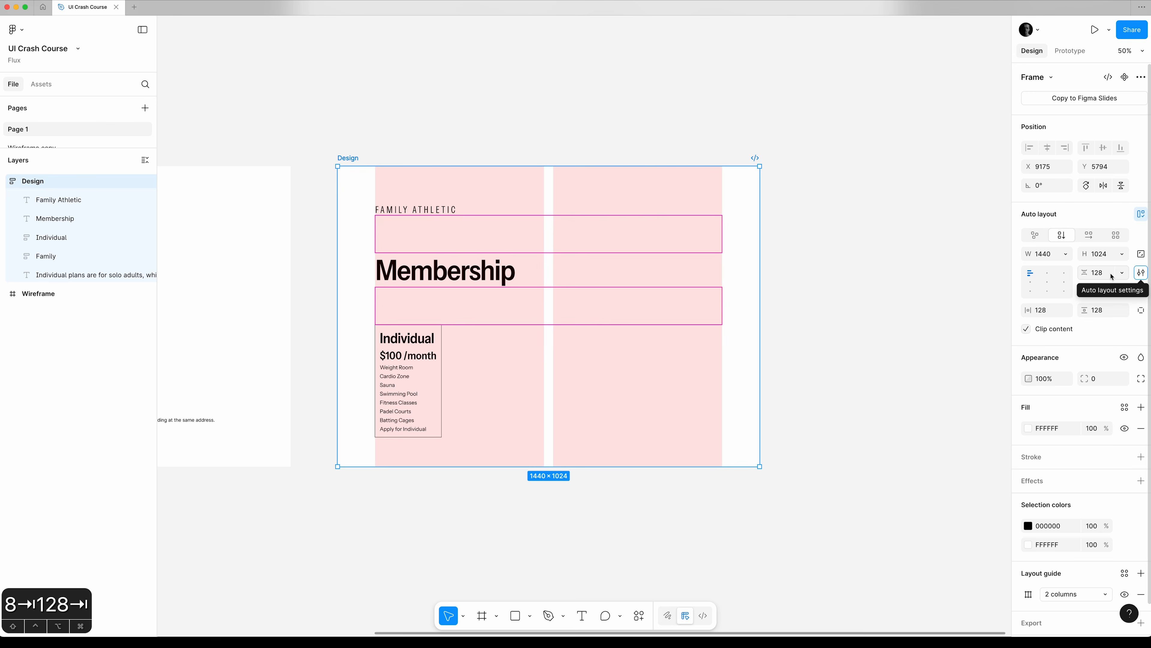
click(348, 159)
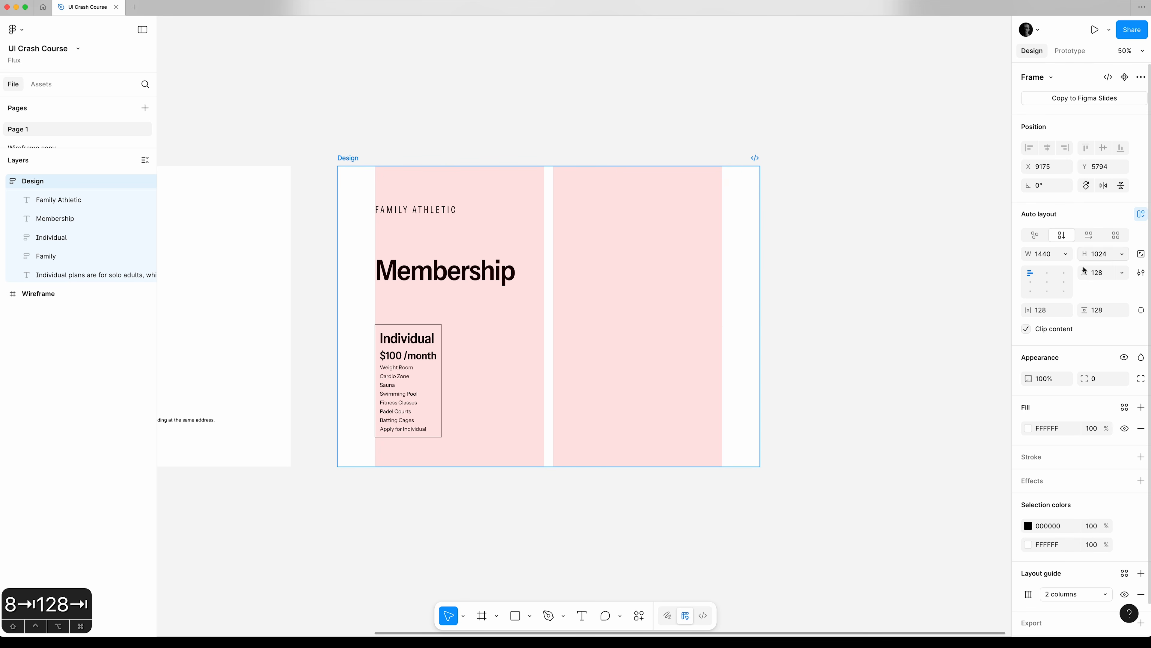
click(1122, 254)
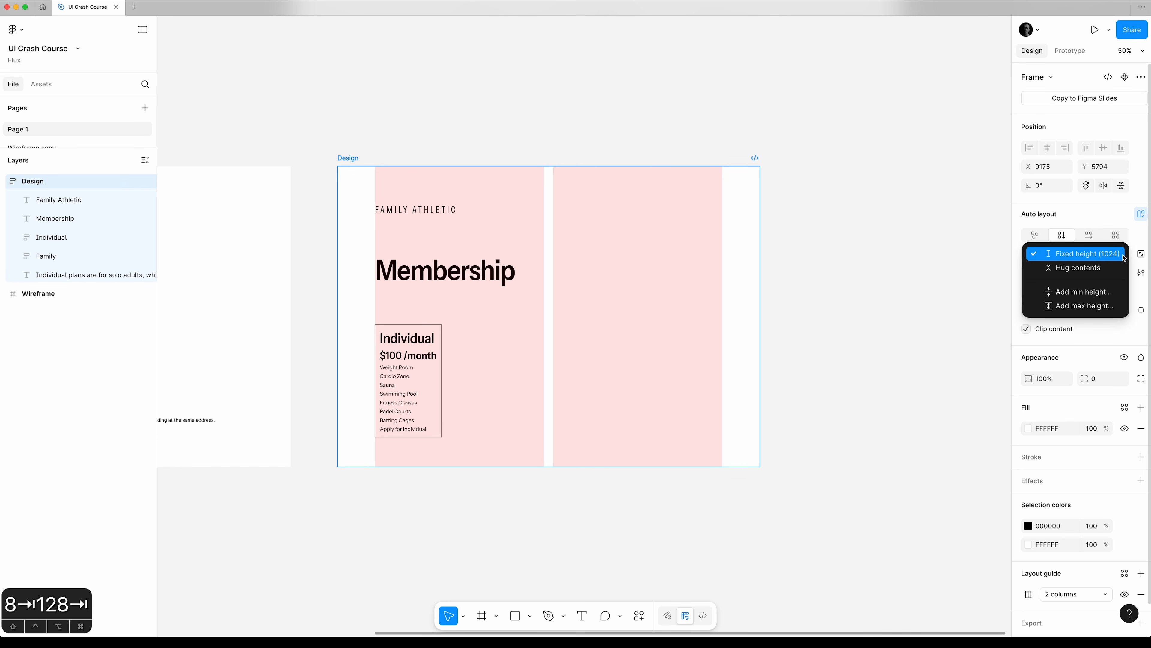
click(1106, 268)
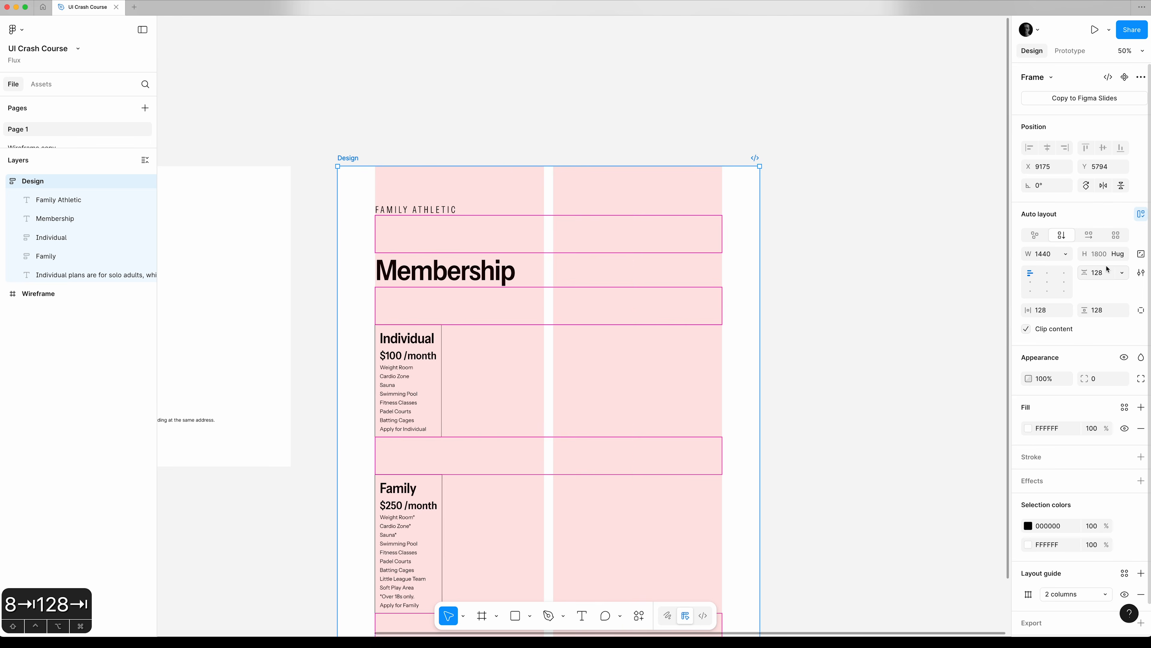
Align the Design frame's contents to the top centre.
scroll(864, 407, down, 8)
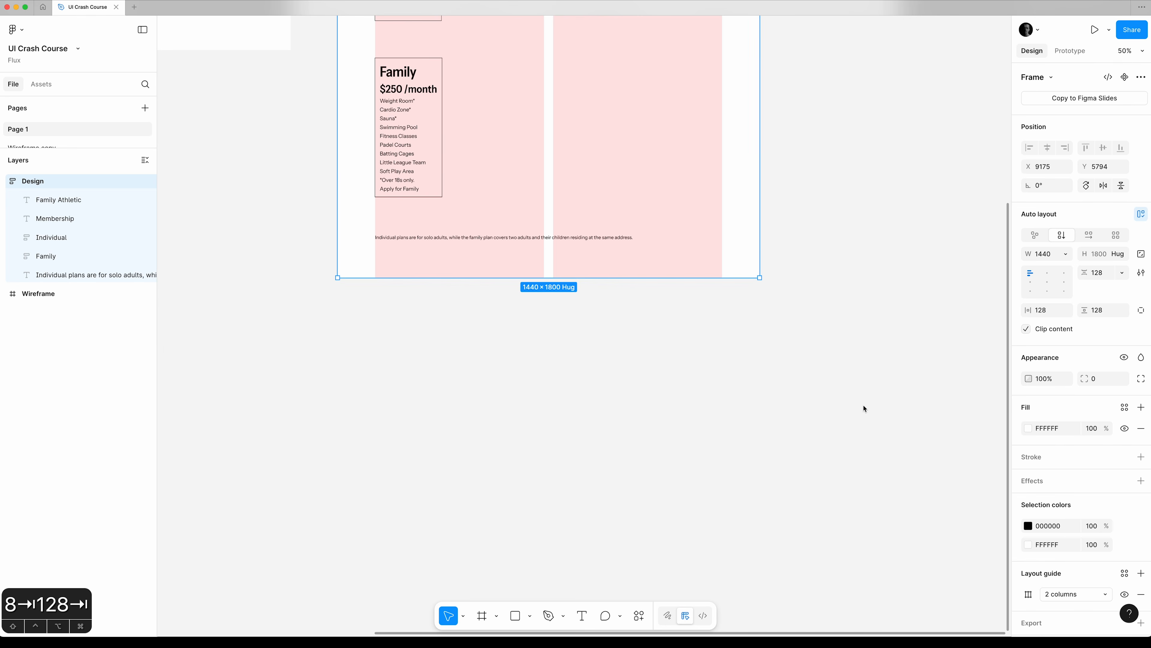
scroll(863, 407, up, 8)
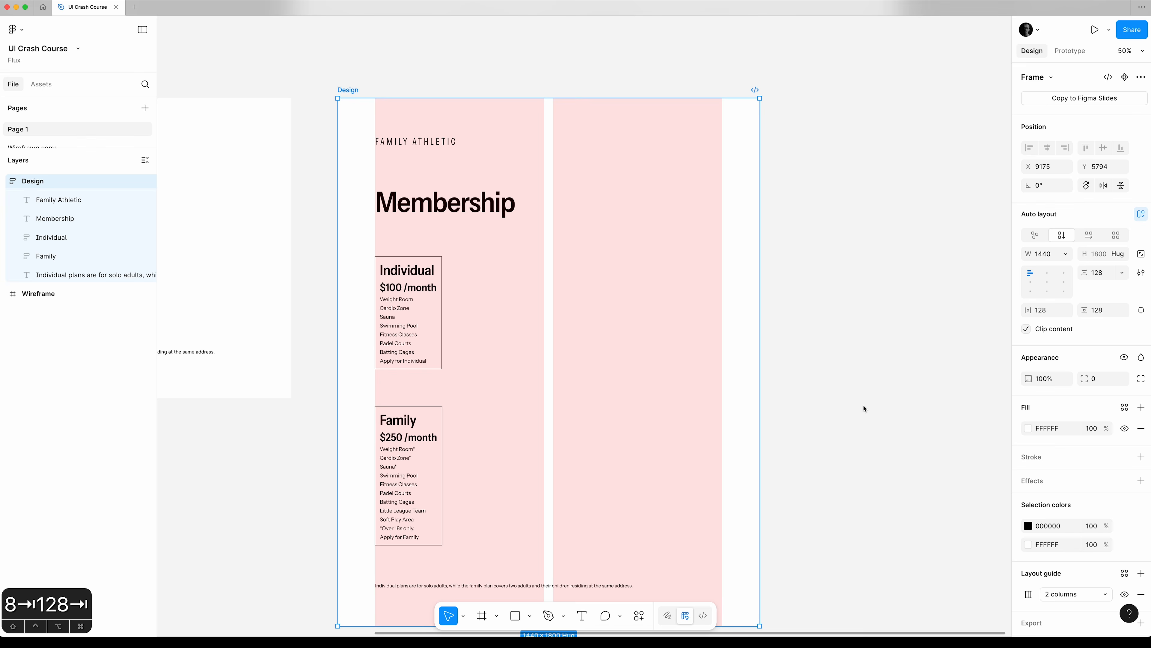
scroll(864, 407, down, 2)
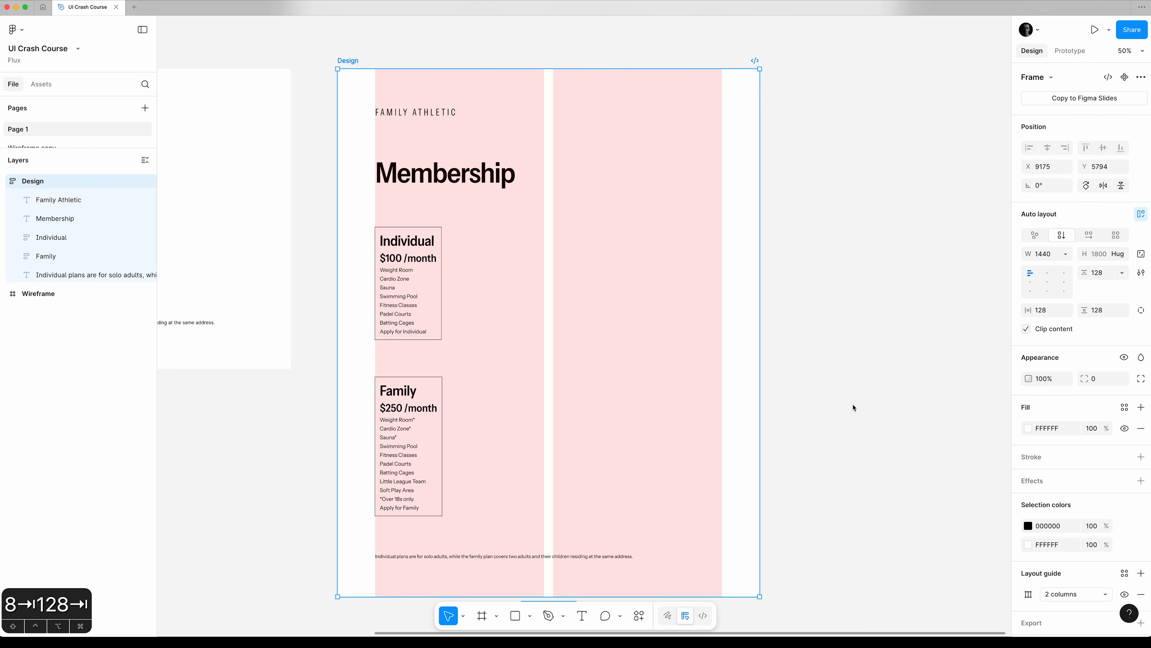
scroll(854, 407, up, 1)
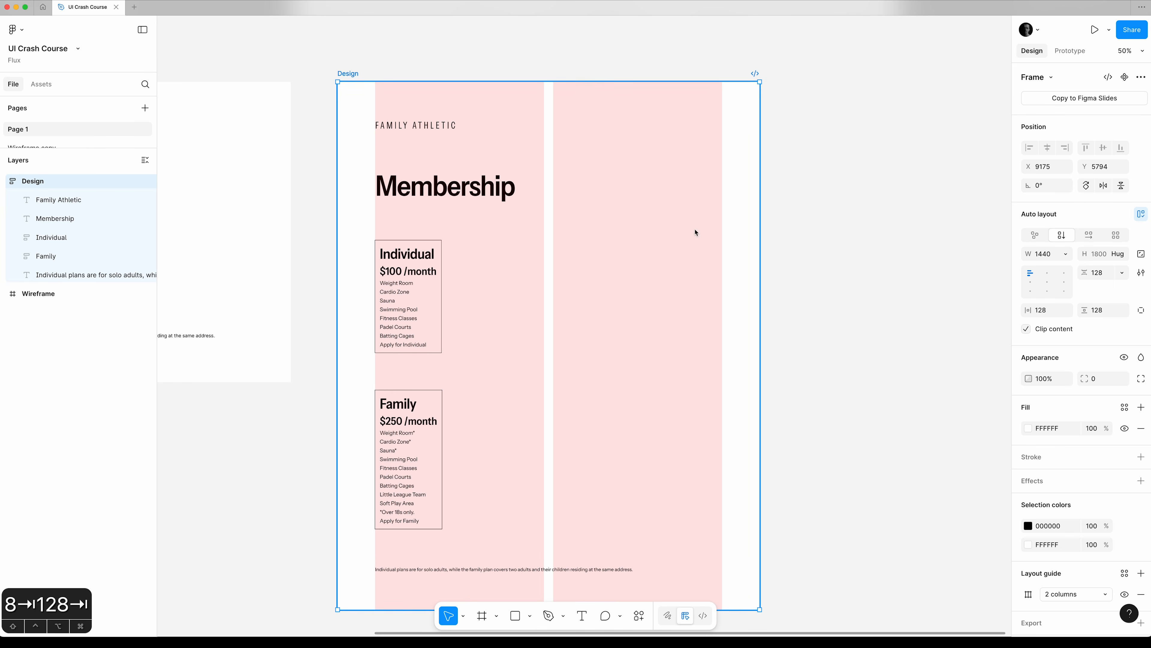
click(1047, 273)
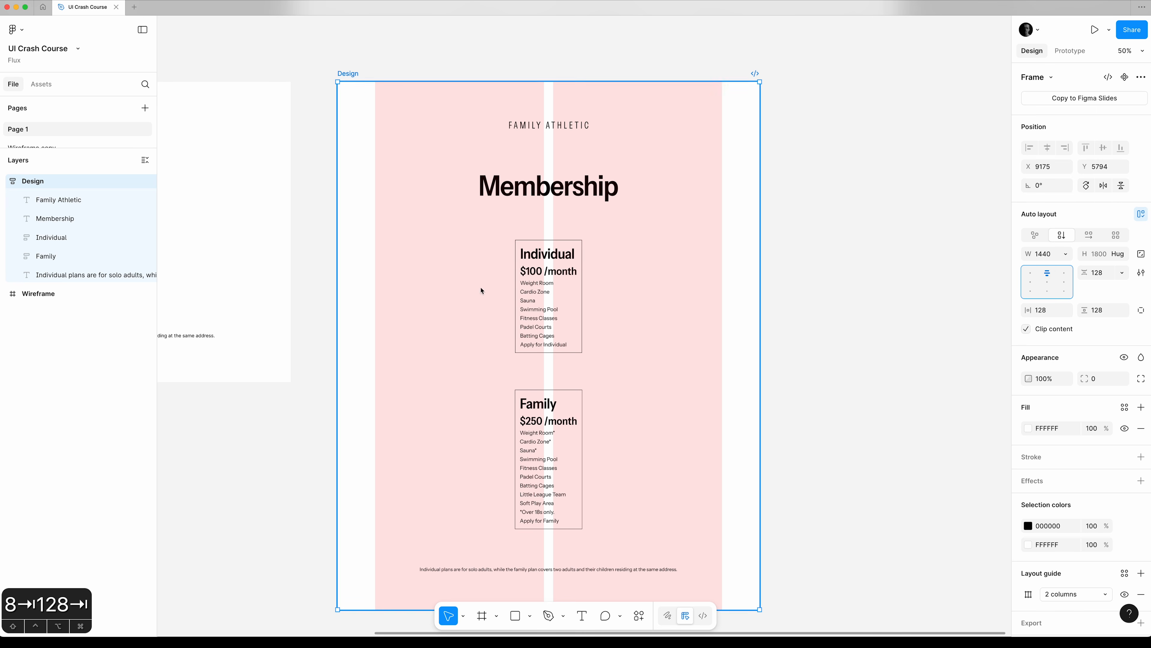
Wrap the Individual and Family cards in an auto layout frame and rename it Plans.
click(68, 238)
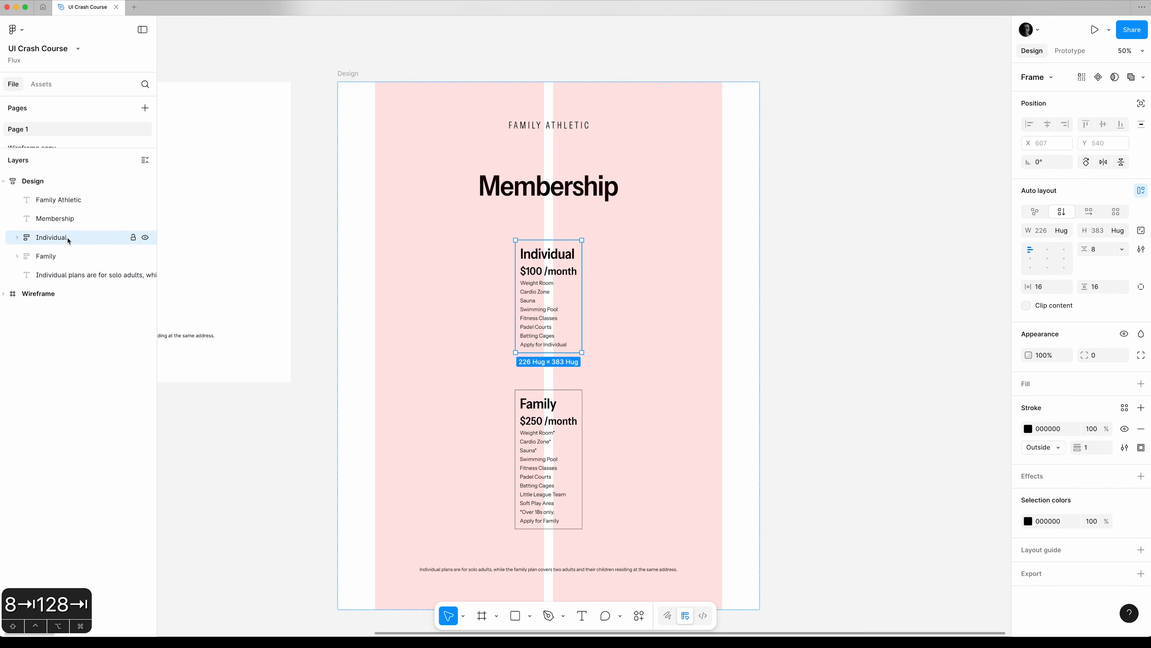
shift+click(67, 257)
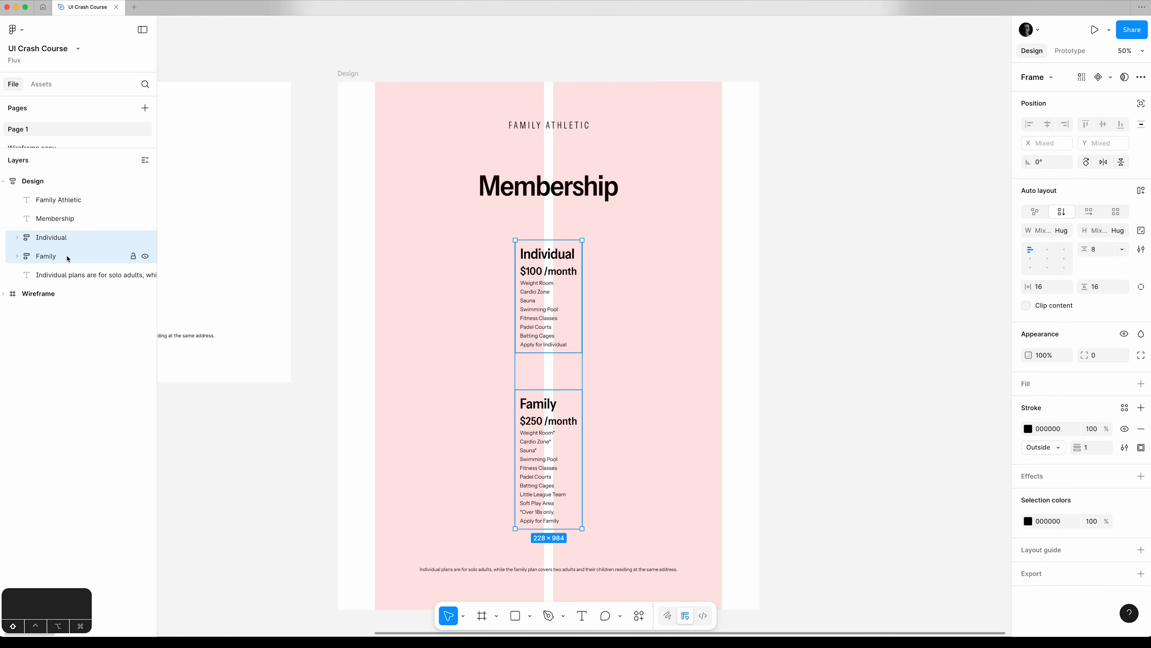
key(shift+a)
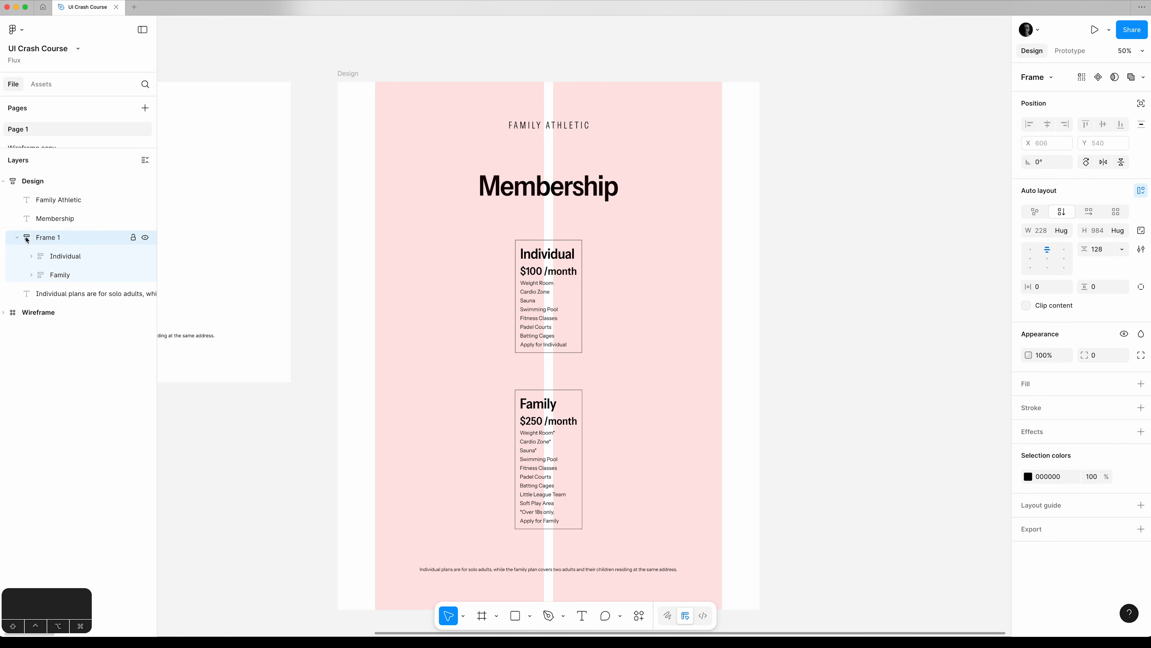
click(17, 240)
double_click(44, 238)
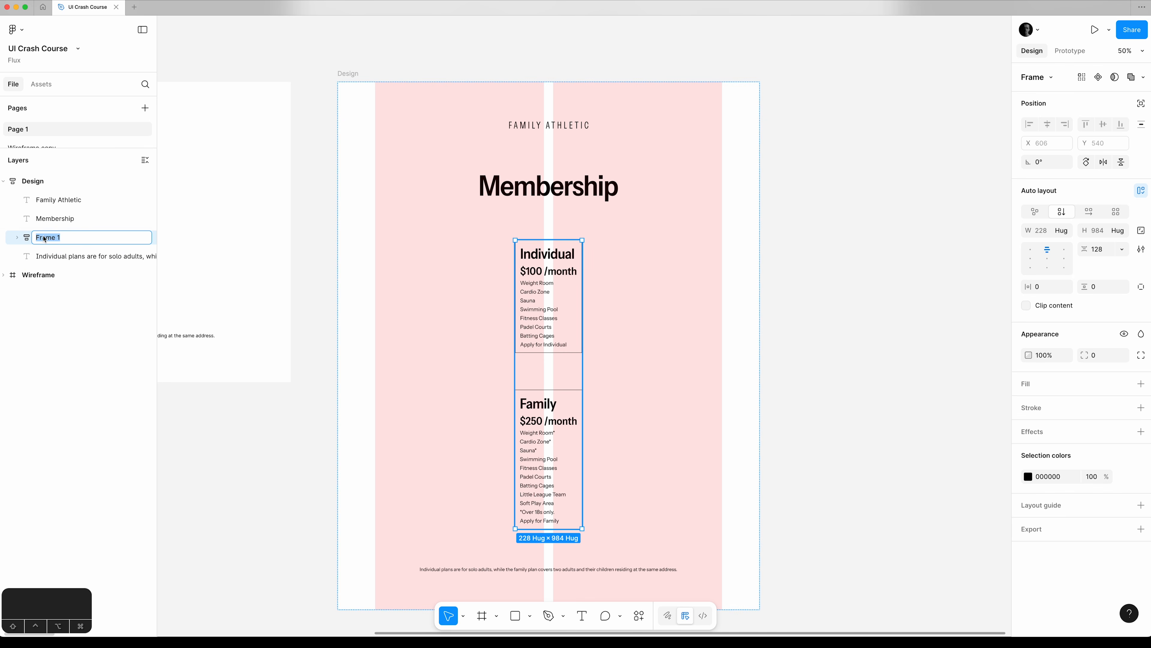
text(Plans)
key(Return)
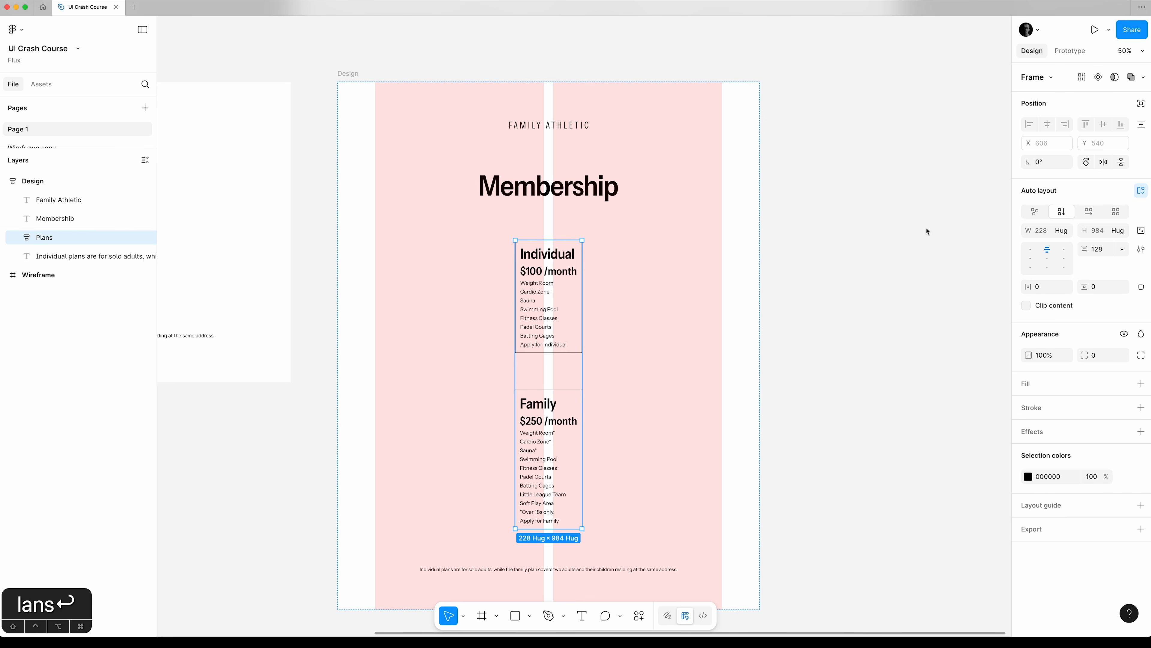
Switch the Plans frame to a horizontal layout and set its width to fill the container.
click(1092, 211)
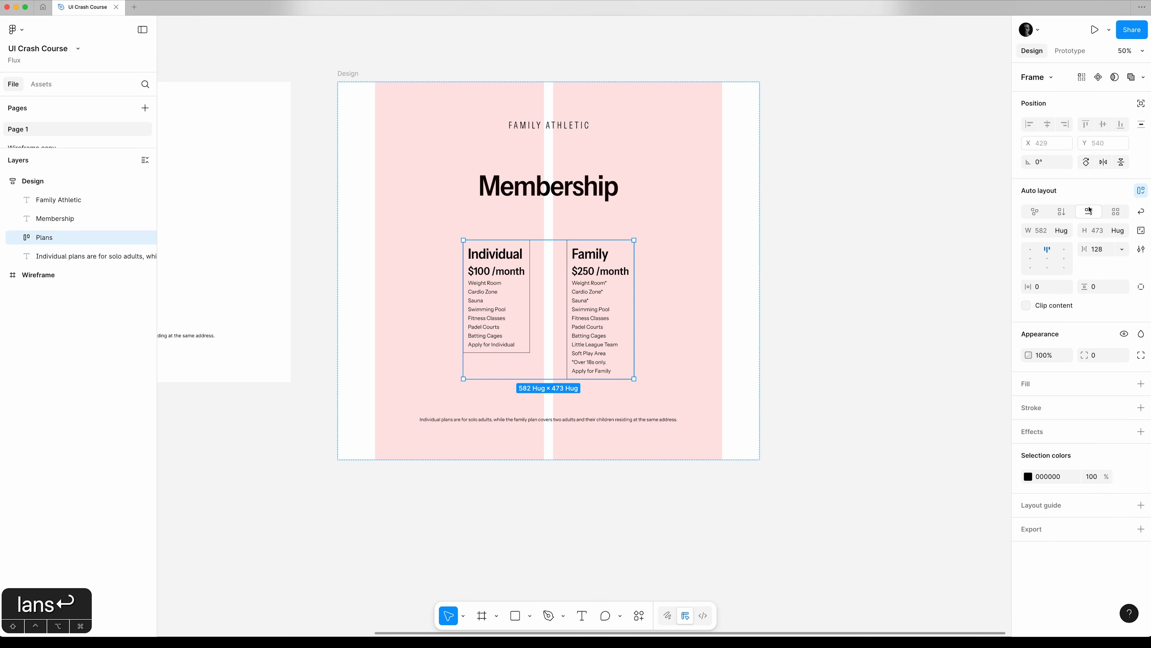
click(1062, 230)
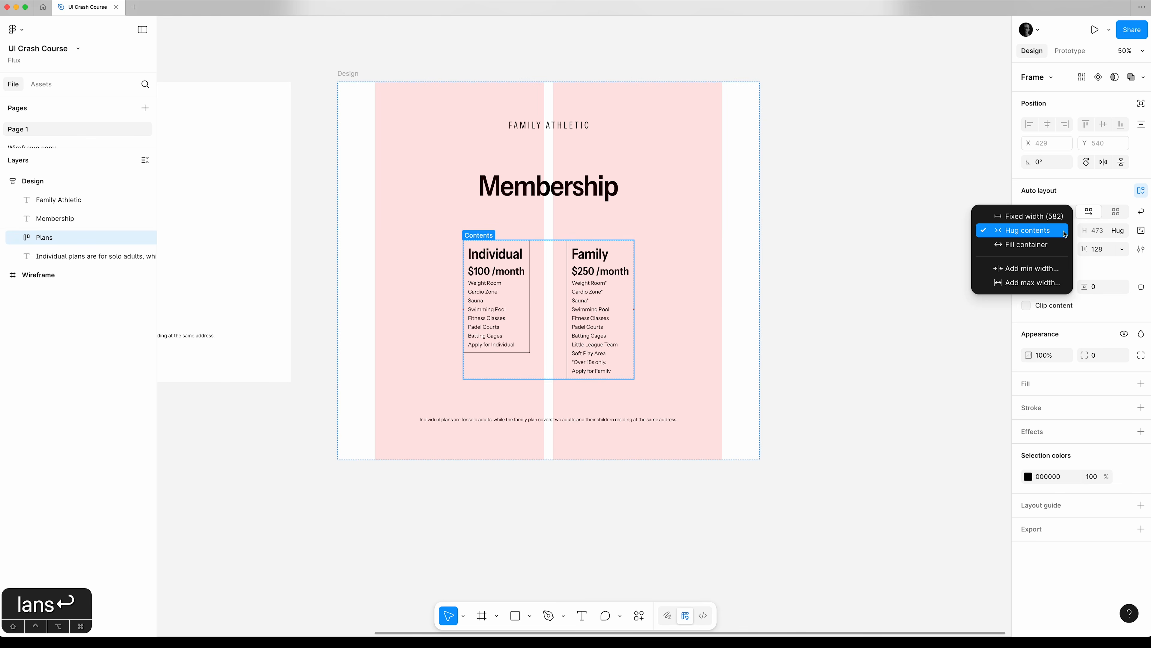
click(1052, 244)
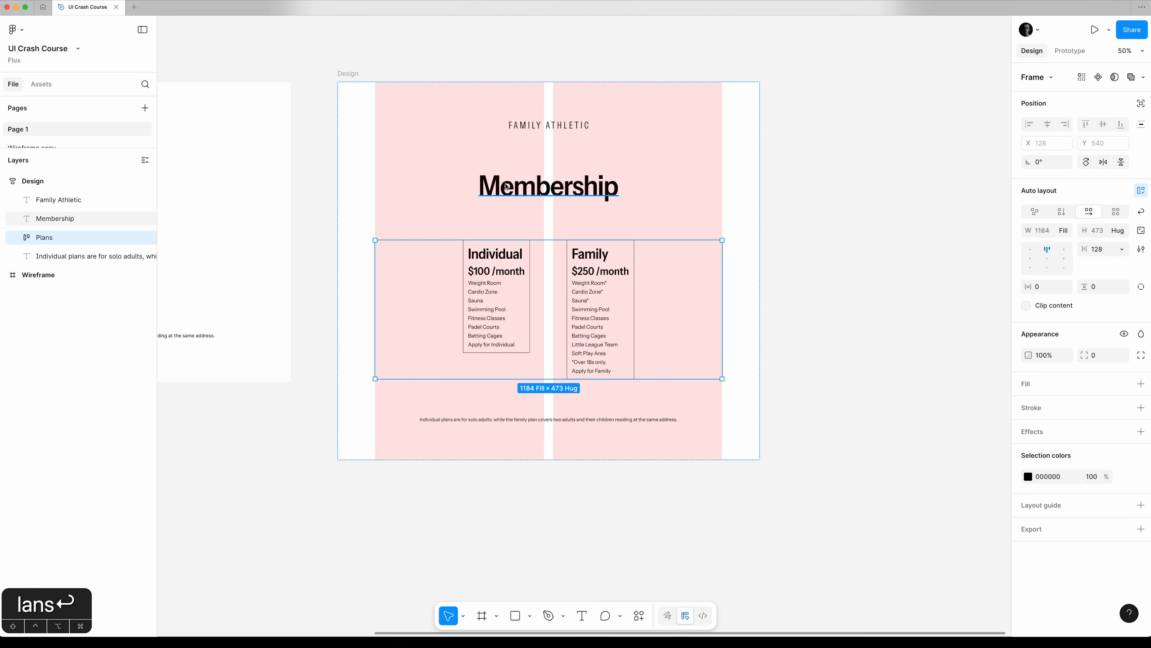
Check the Design frame's column guide gutter and set the Plans frame's horizontal gap to 32 to match it.
click(353, 76)
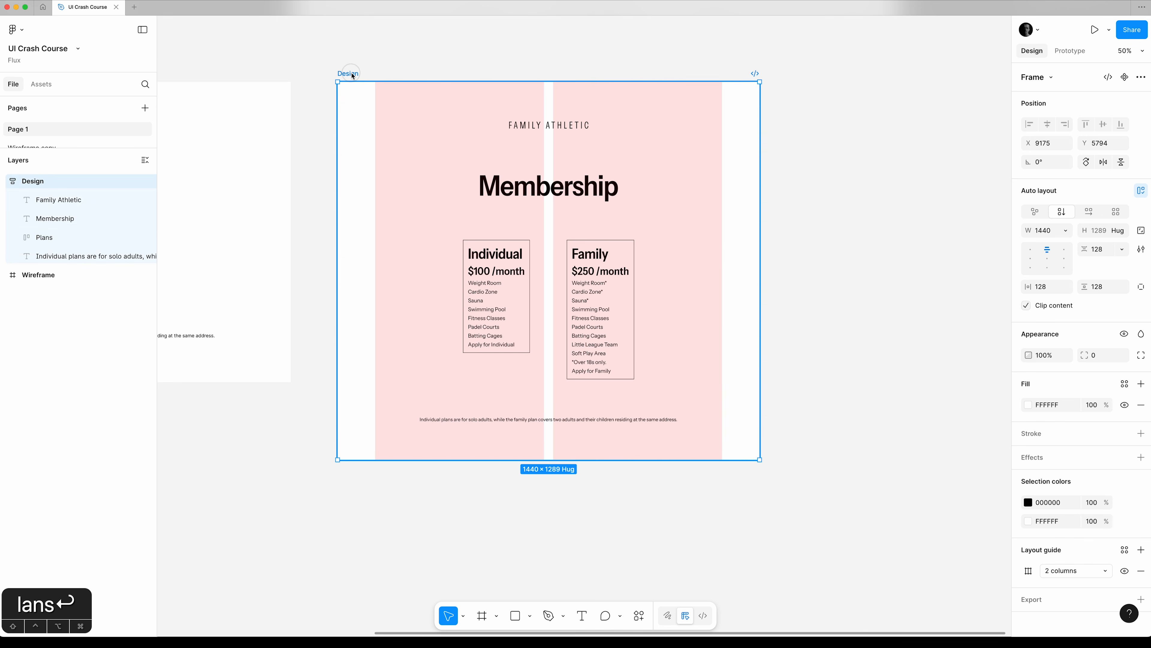
click(1028, 570)
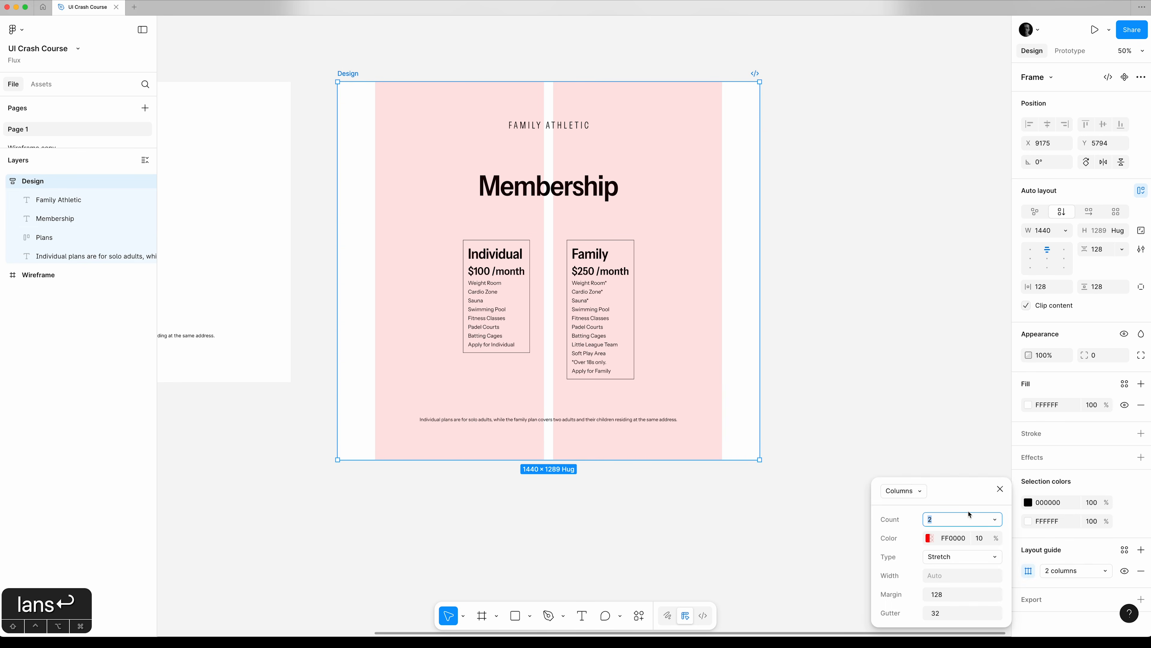
drag(951, 497, 880, 95)
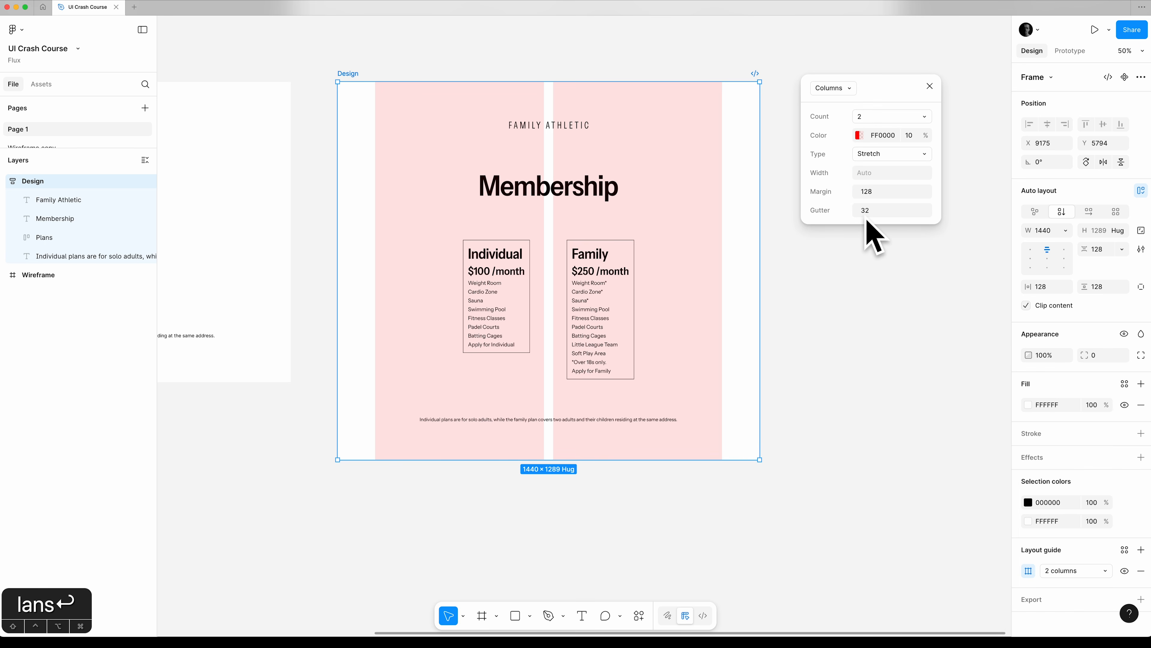
click(932, 85)
click(63, 238)
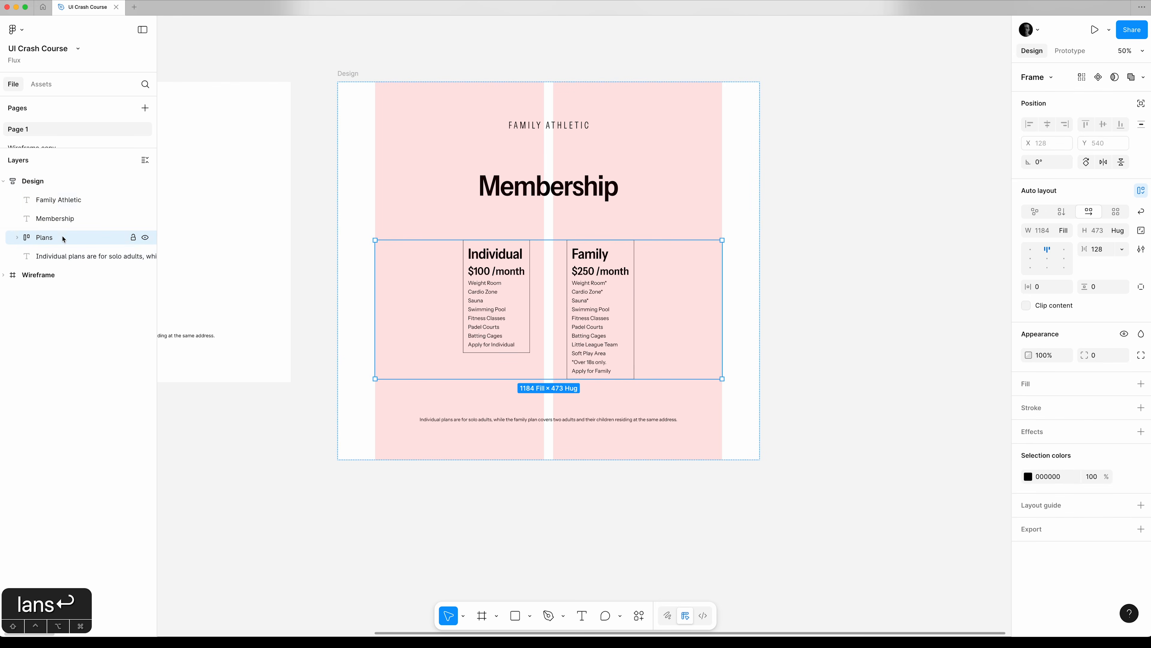
click(1108, 249)
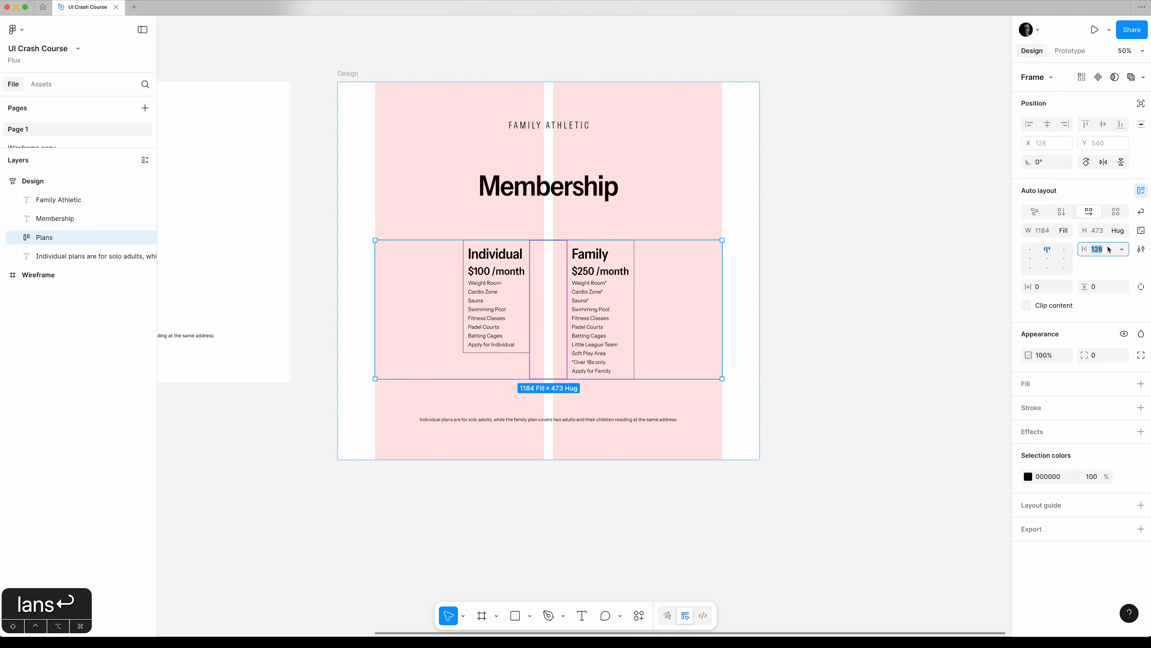
text(32)
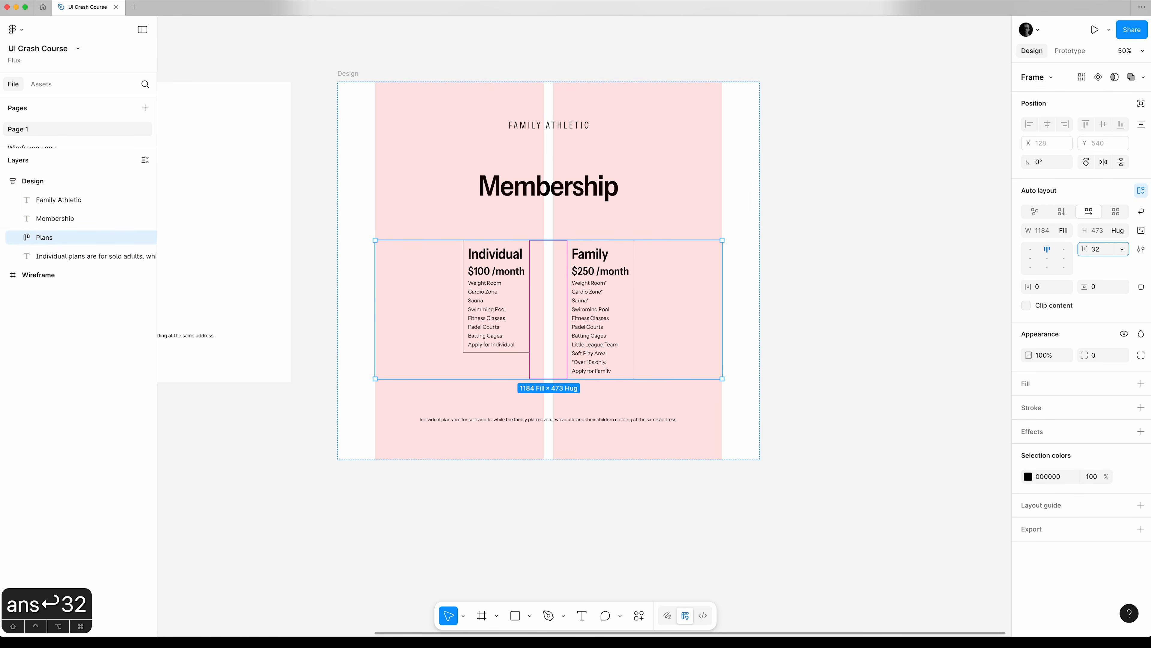
key(Tab)
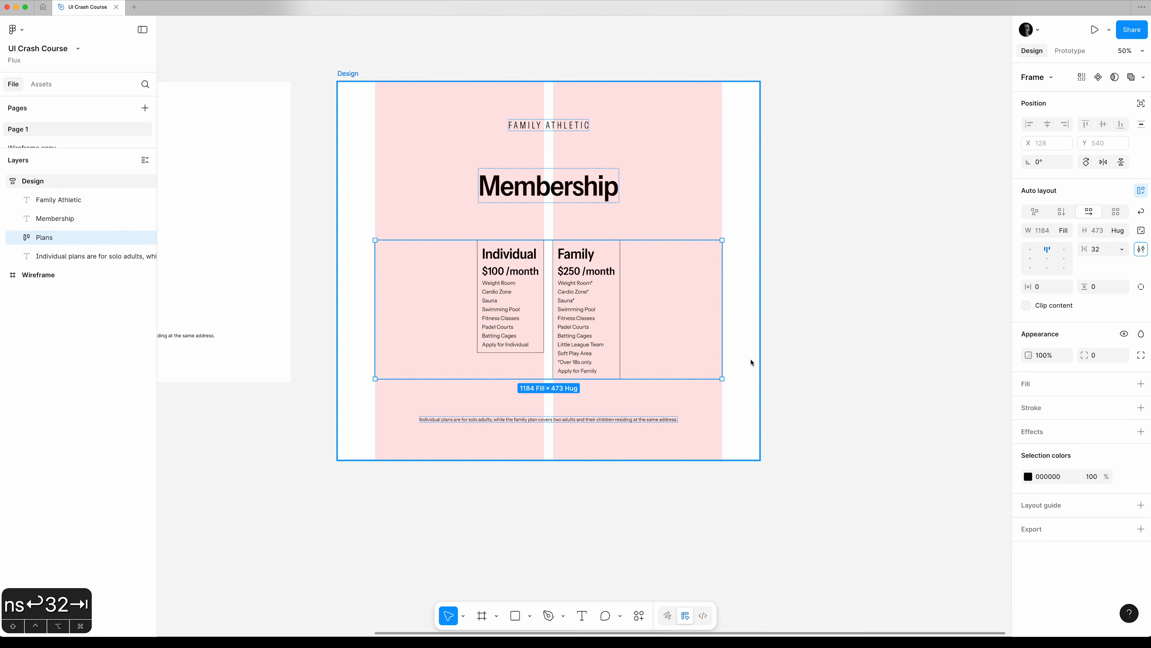
Set the widths of both the Individual and Family cards inside the Plans frame to fill the container.
click(19, 238)
click(66, 256)
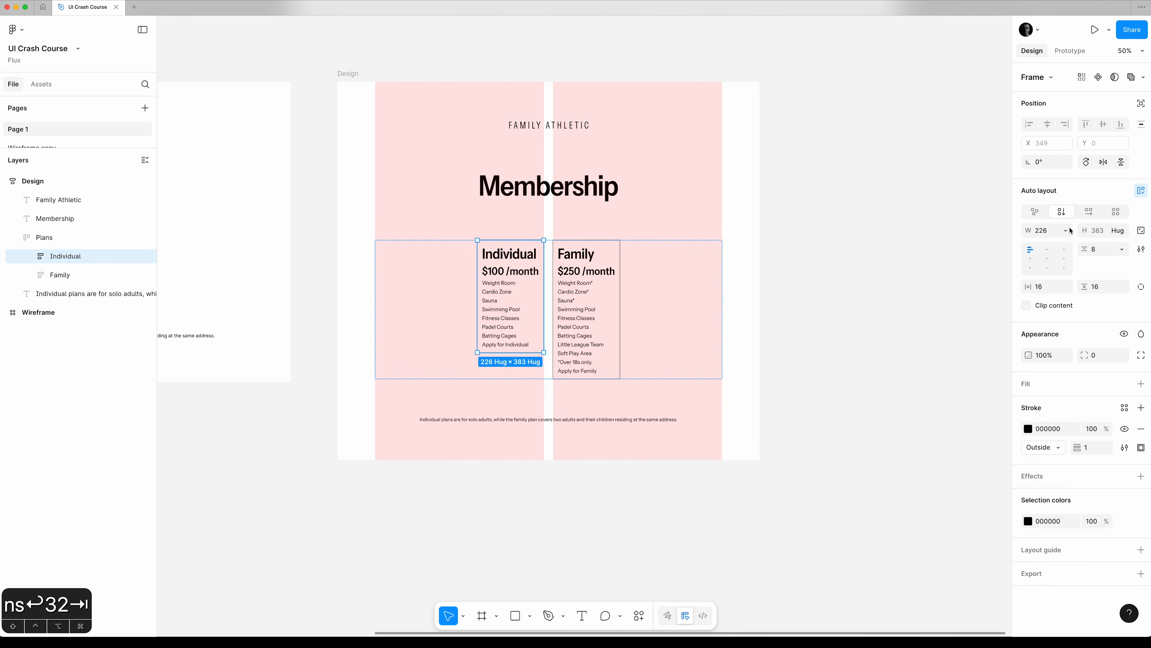
click(1061, 230)
click(1055, 242)
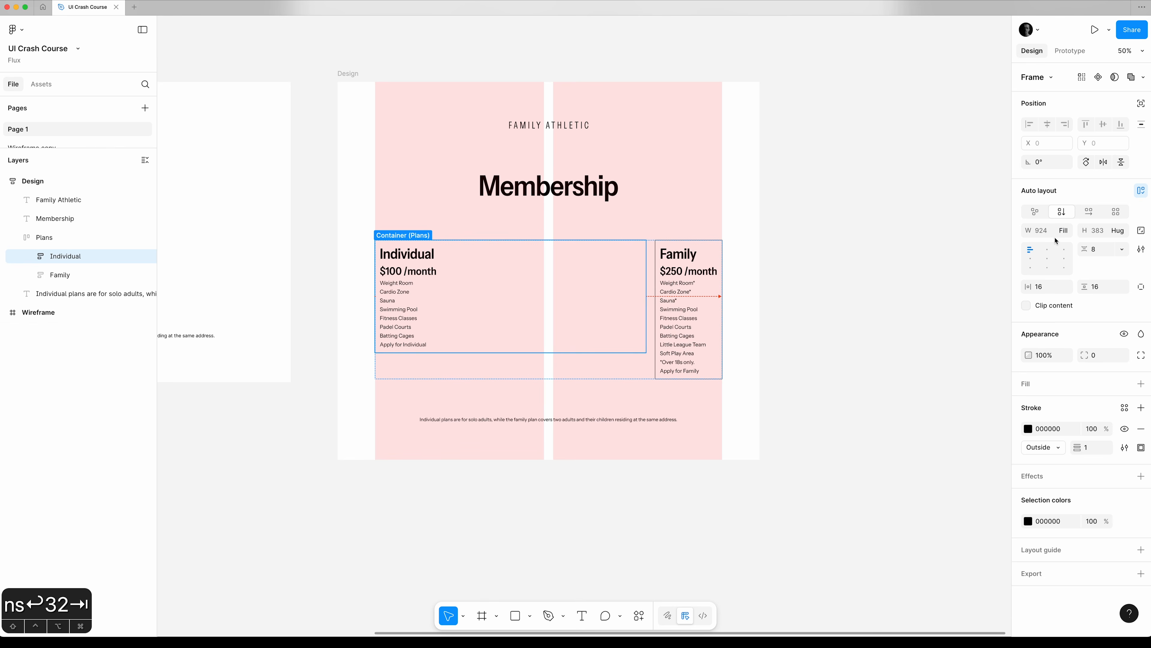
click(76, 277)
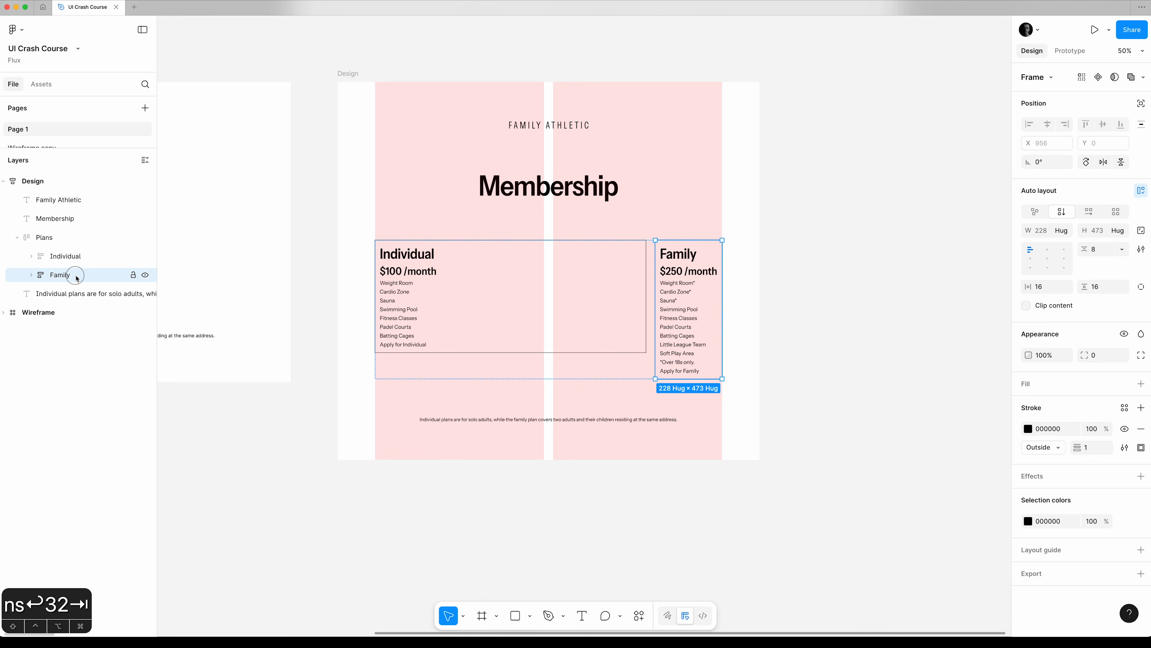
click(1064, 232)
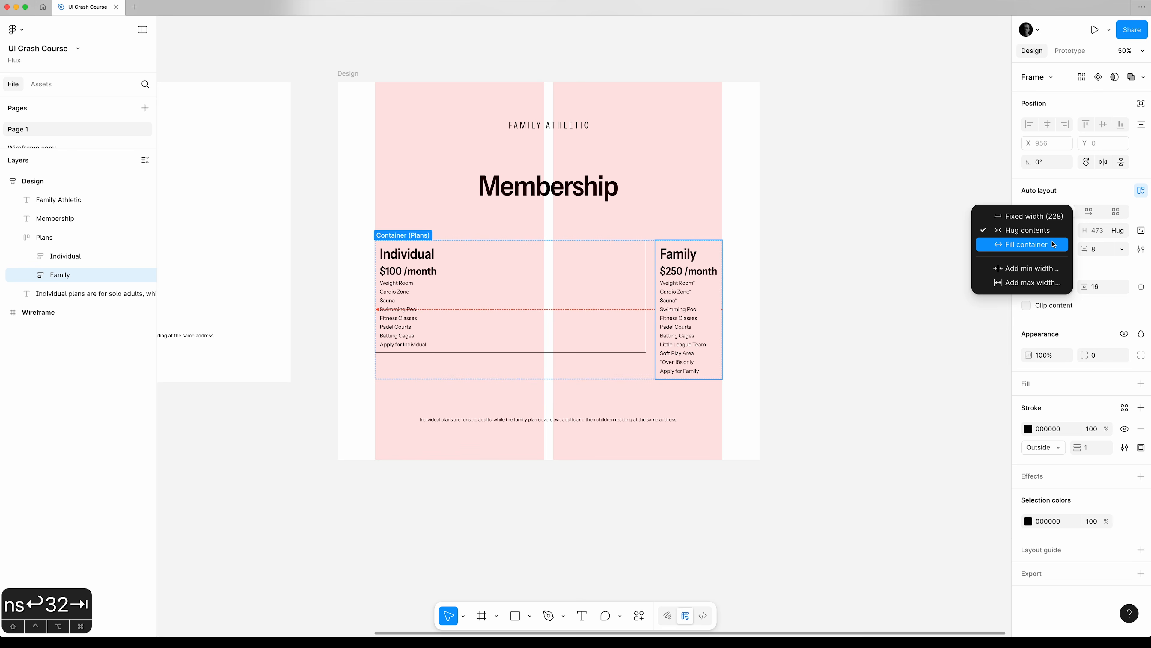
click(1054, 244)
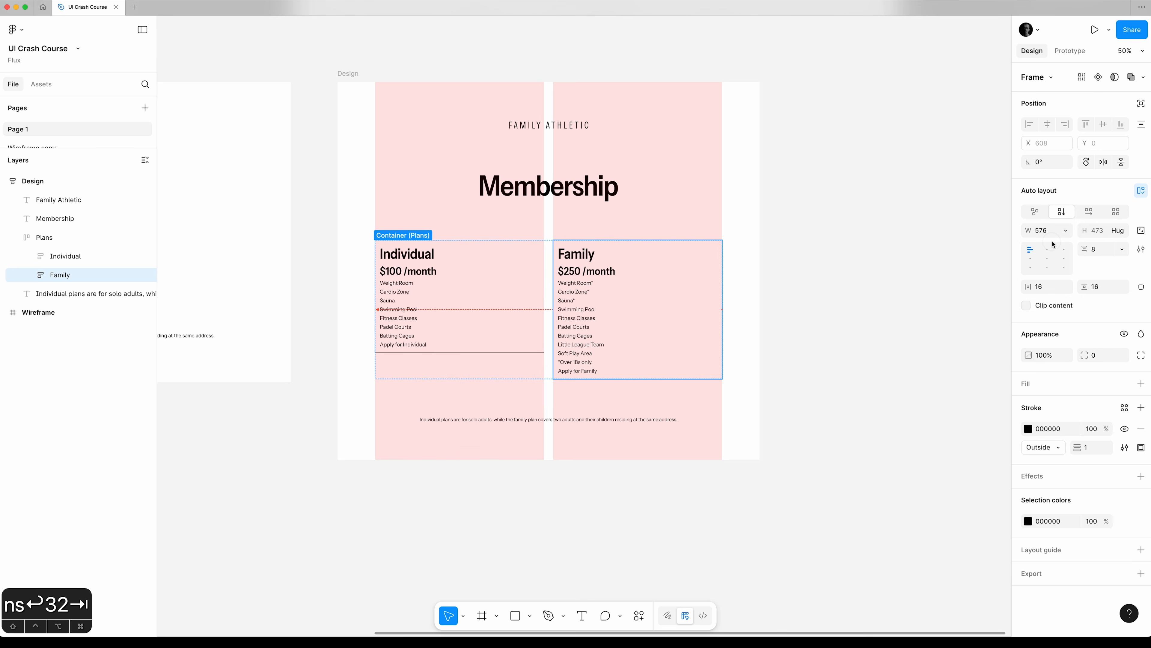
Toggle the layout guides to compare the design with and without columns, leaving the guides hidden.
click(819, 287)
key(shift+g)
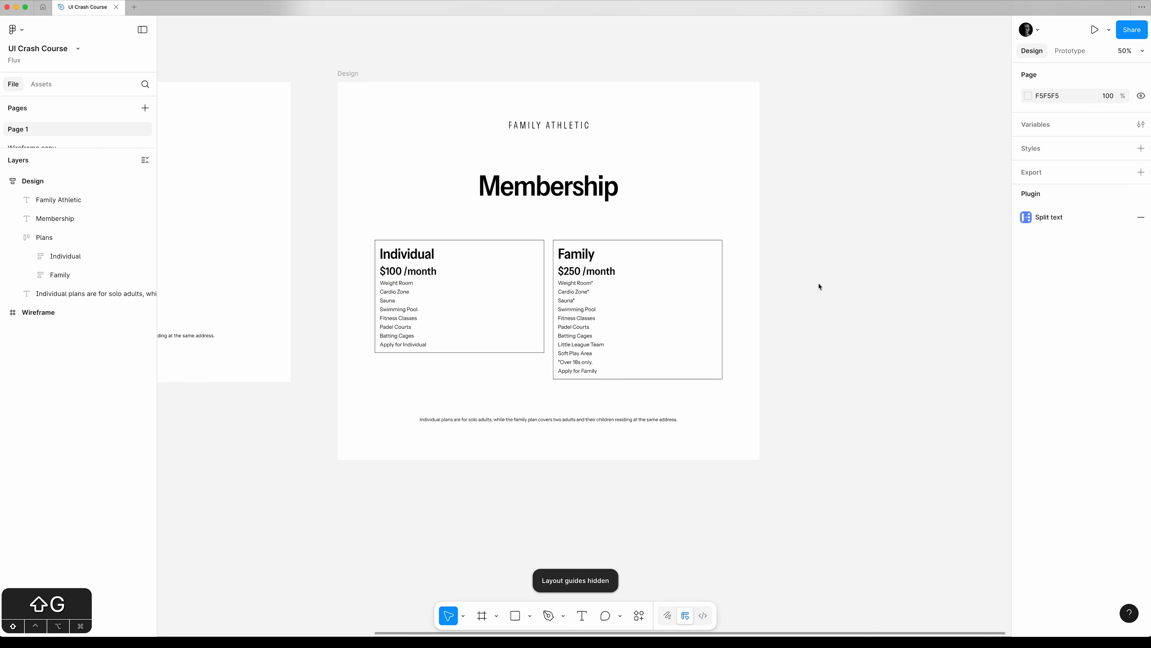
key(shift+g)
key(shift+g)
key(shift+g)
key(shift+g)
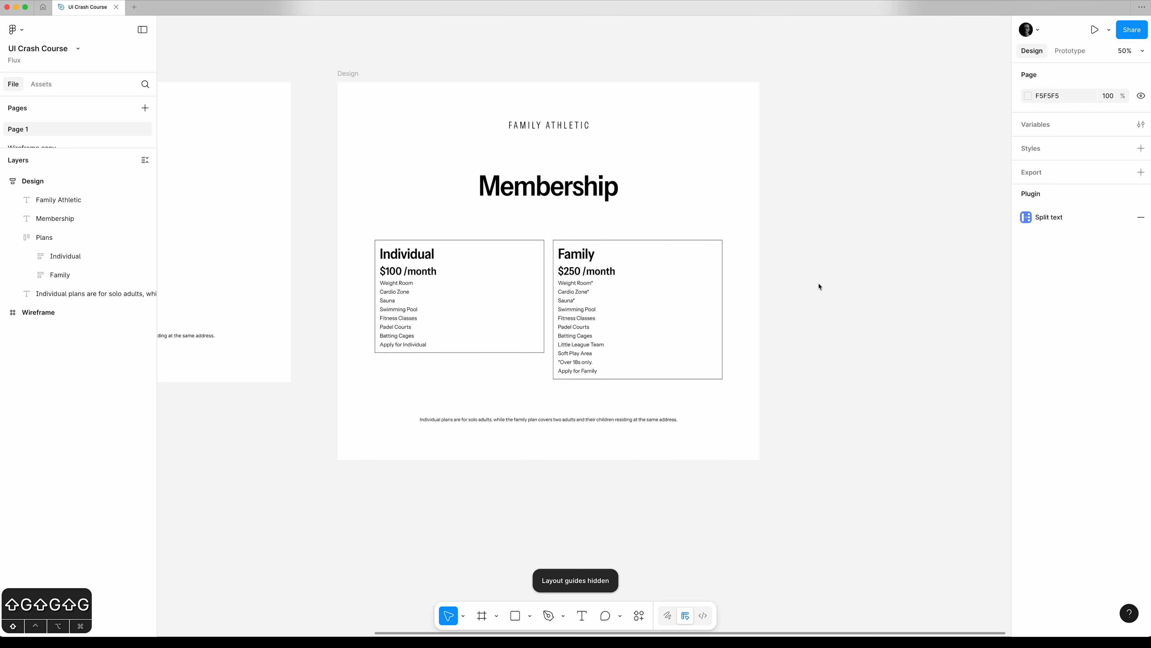
key(shift+g)
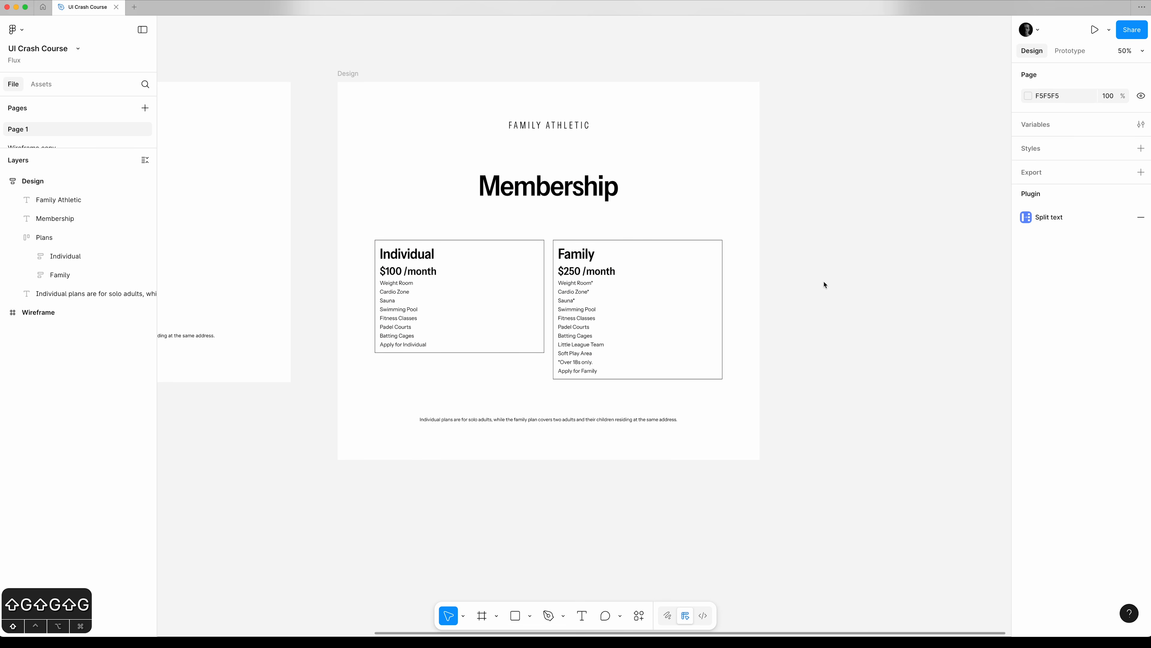
Select the Individual card inside the Plans frame.
click(88, 257)
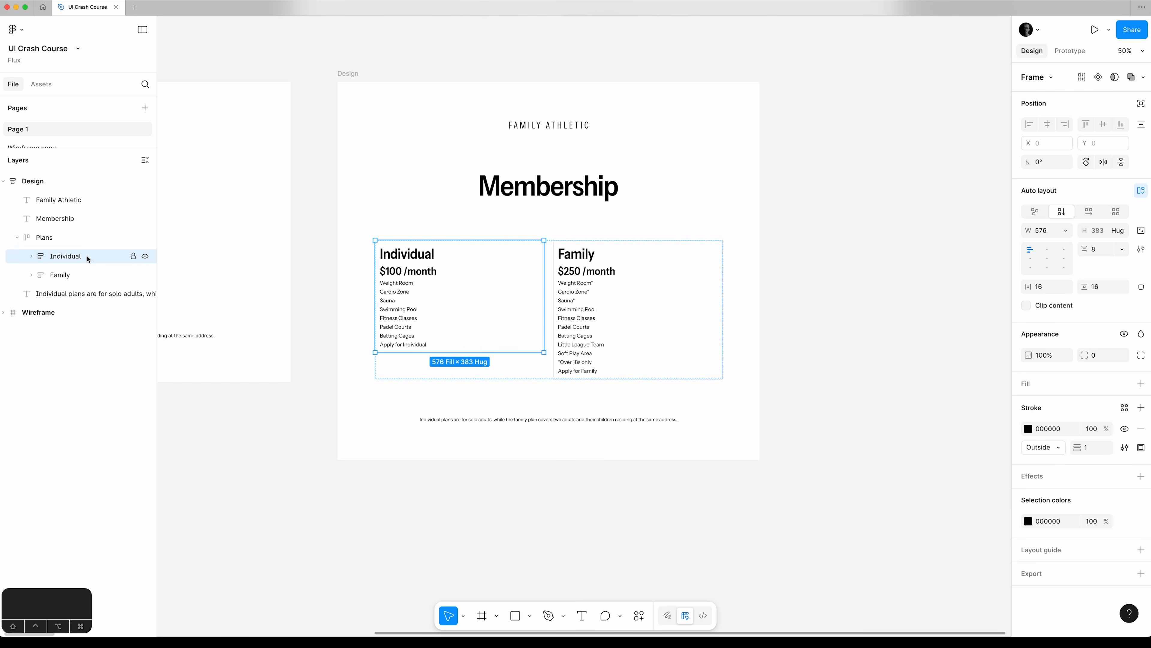
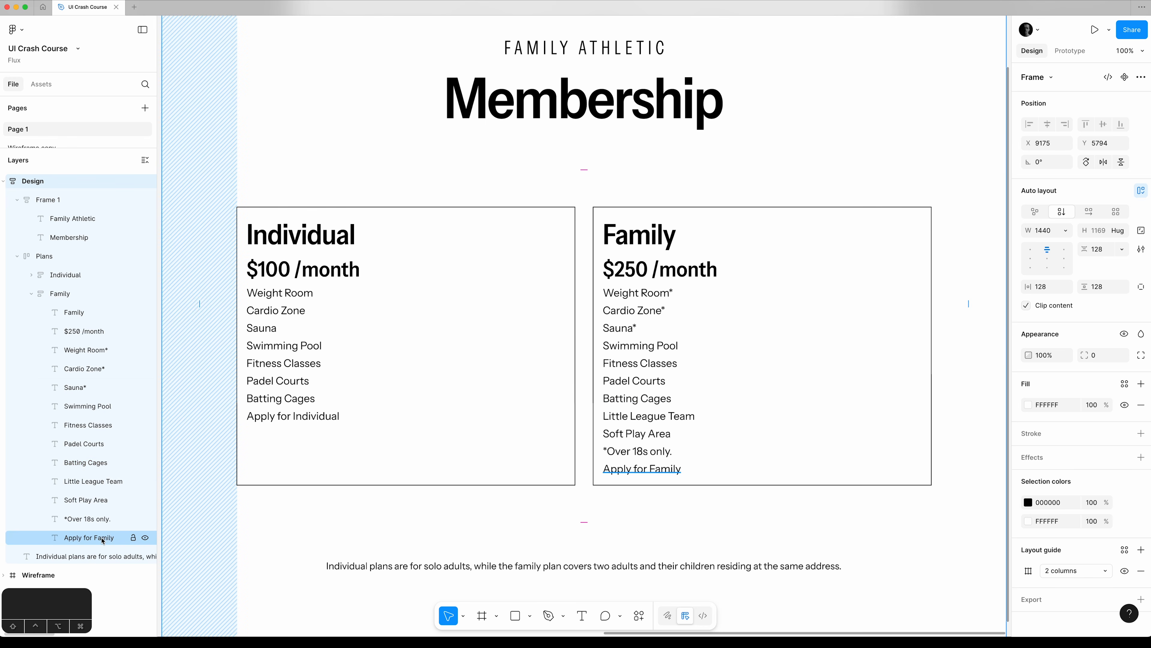
Wrap the Family card's "Apply for Family" text in an auto layout frame and rename that frame Btn.
click(97, 538)
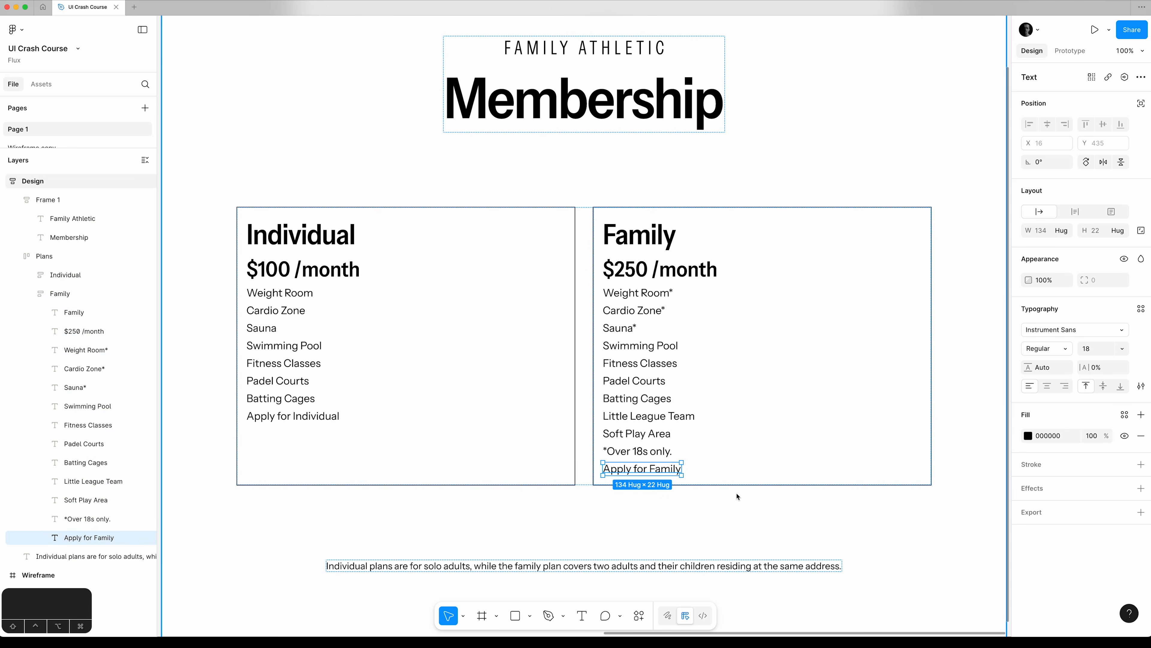
key(shift+a)
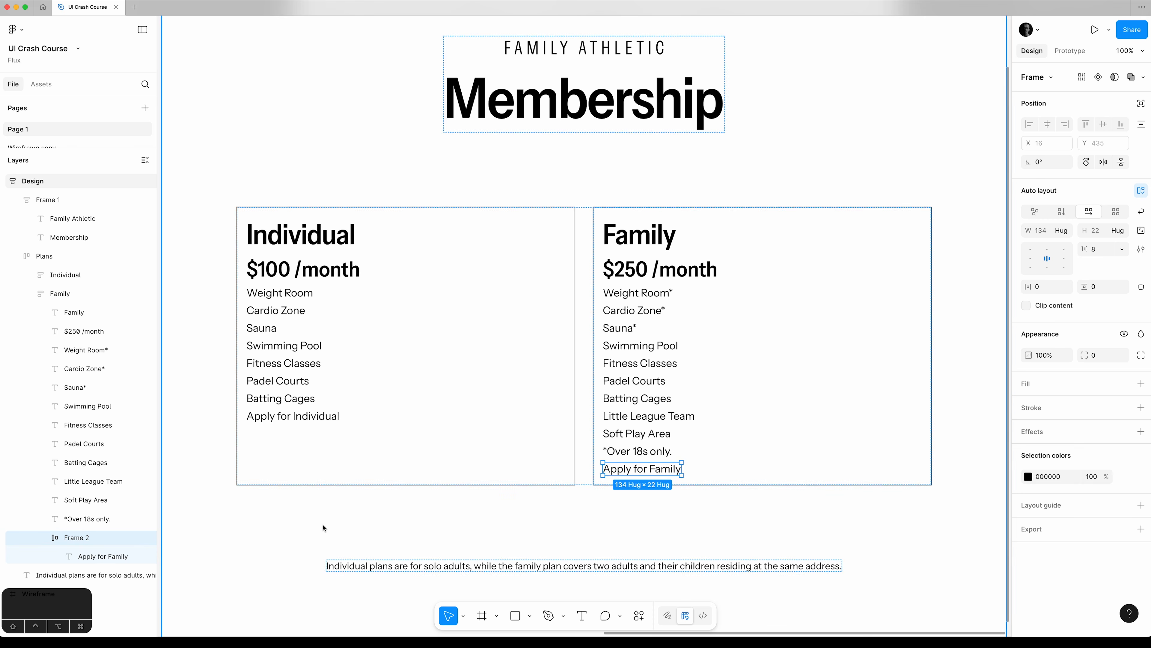
double_click(82, 540)
text(Btn)
key(Return)
click(96, 551)
Add a solid black 000000 fill to the Family card's Btn frame.
click(1140, 384)
click(1028, 404)
drag(954, 465, 1013, 534)
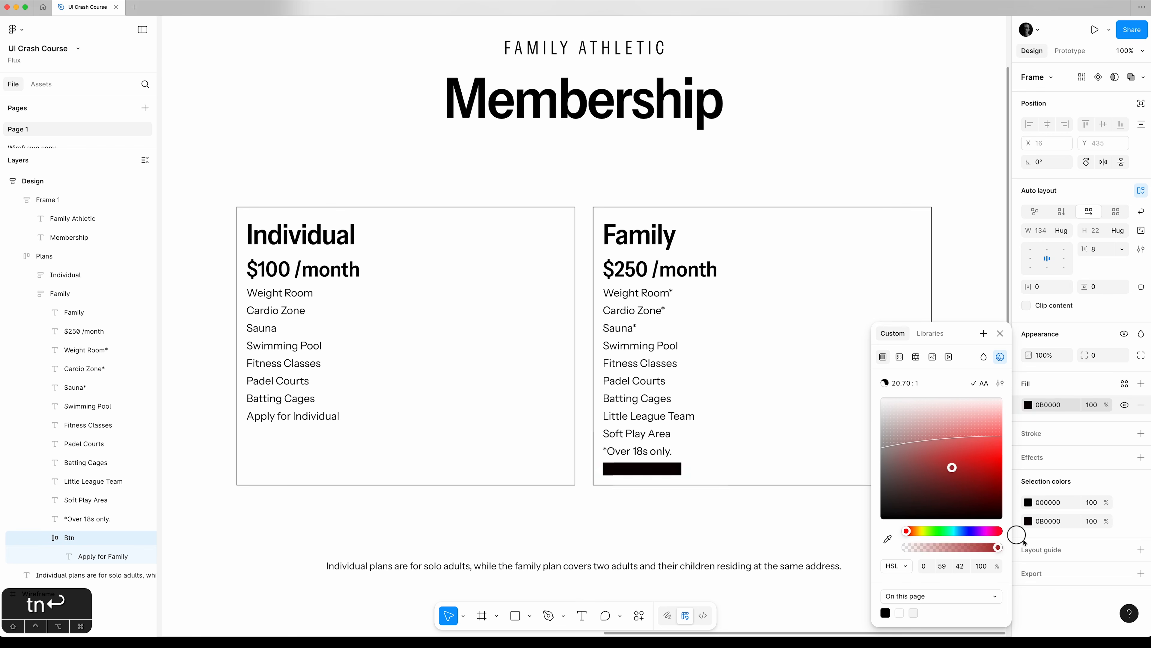
click(1001, 337)
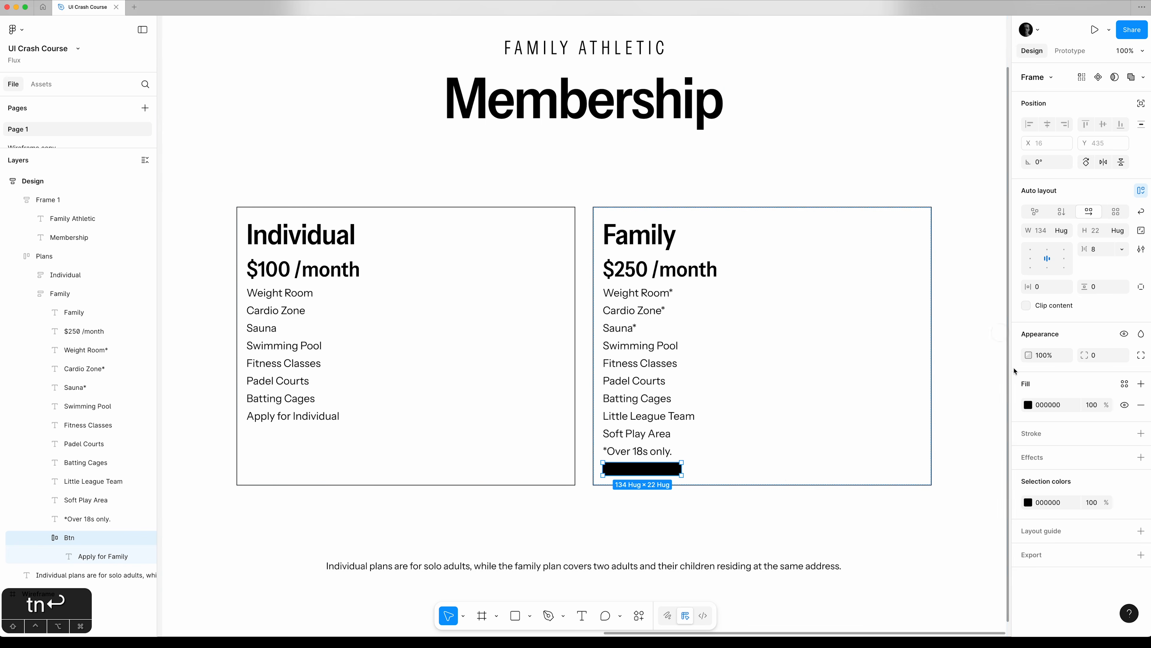
Change the "Apply for Family" text's fill to white FFFFFF.
click(104, 556)
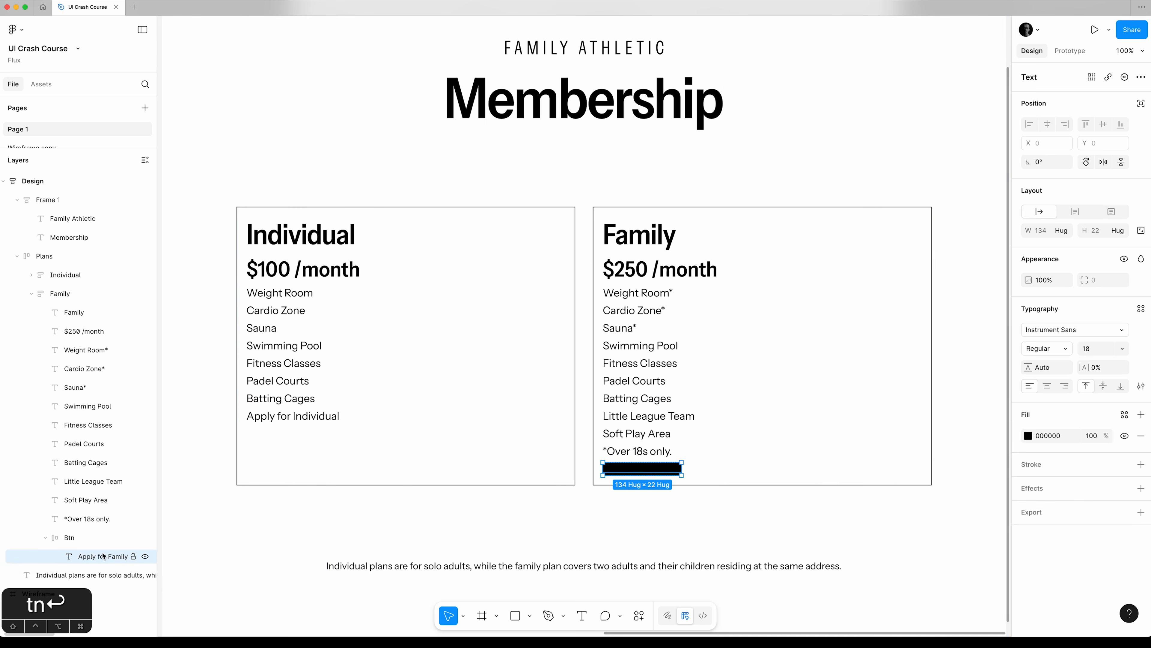
click(1029, 436)
drag(990, 453, 825, 352)
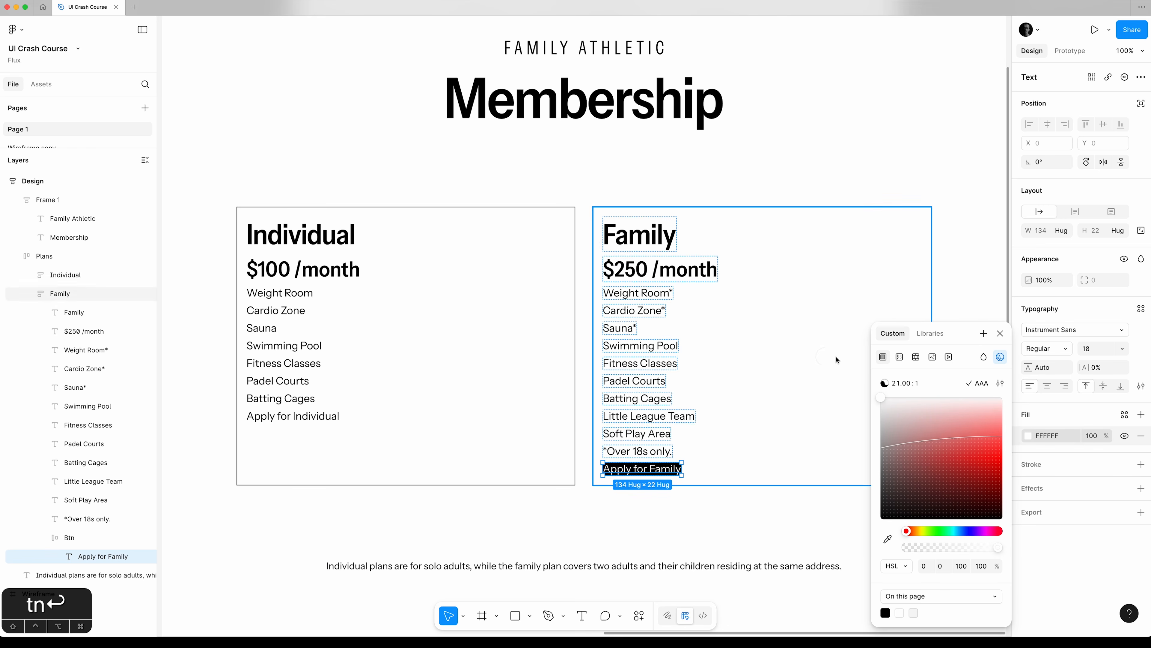
click(1000, 334)
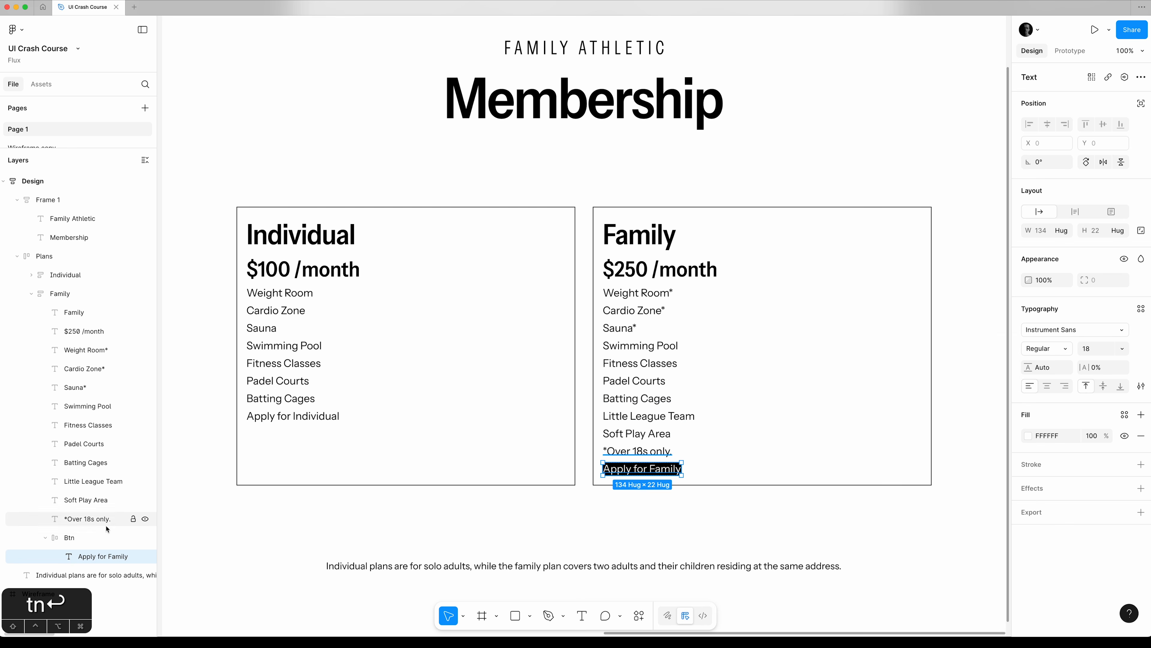
Set the horizontal and vertical padding of the Family card's Btn frame to 8.
click(93, 540)
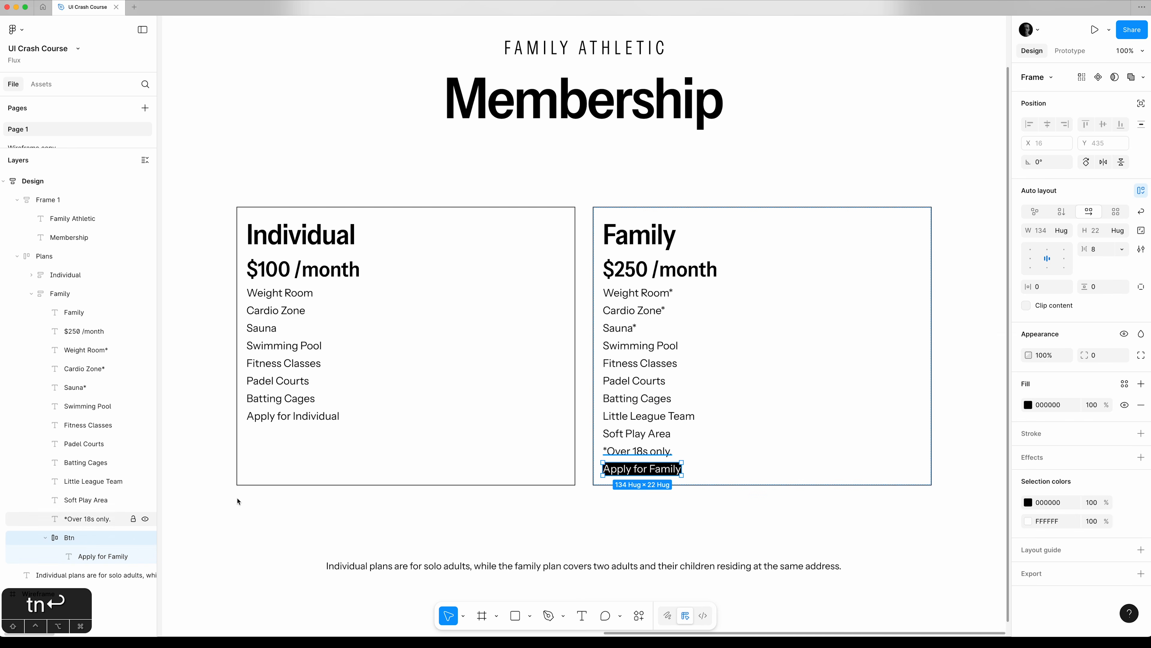
click(1101, 255)
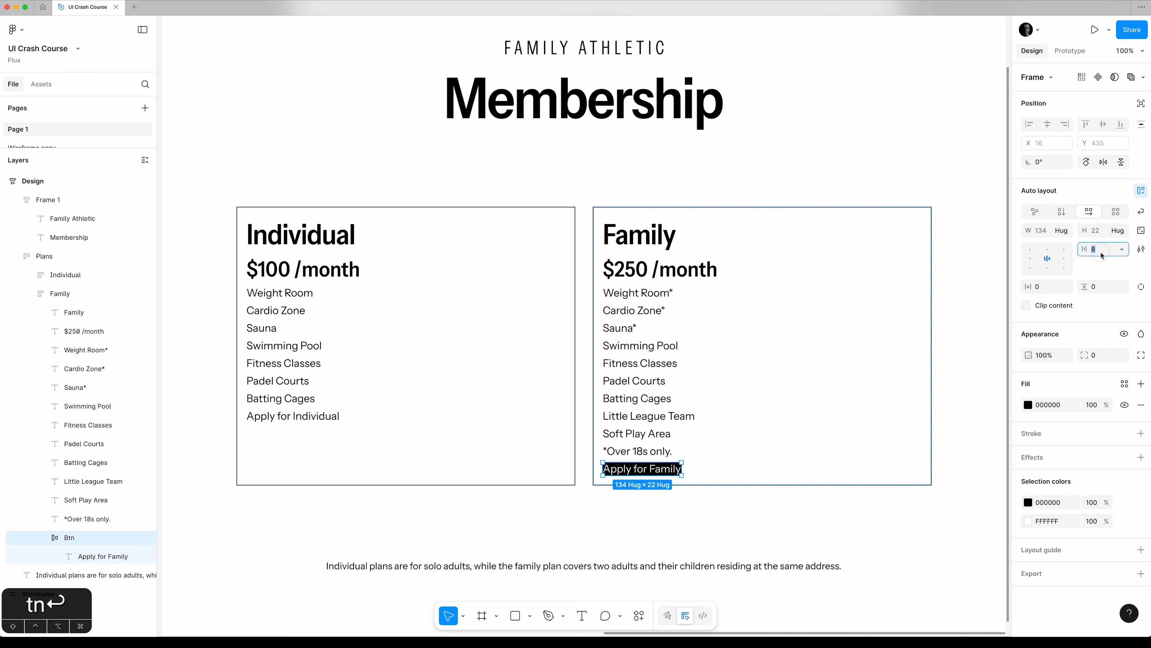
click(1047, 289)
text(8)
key(Tab)
text(8)
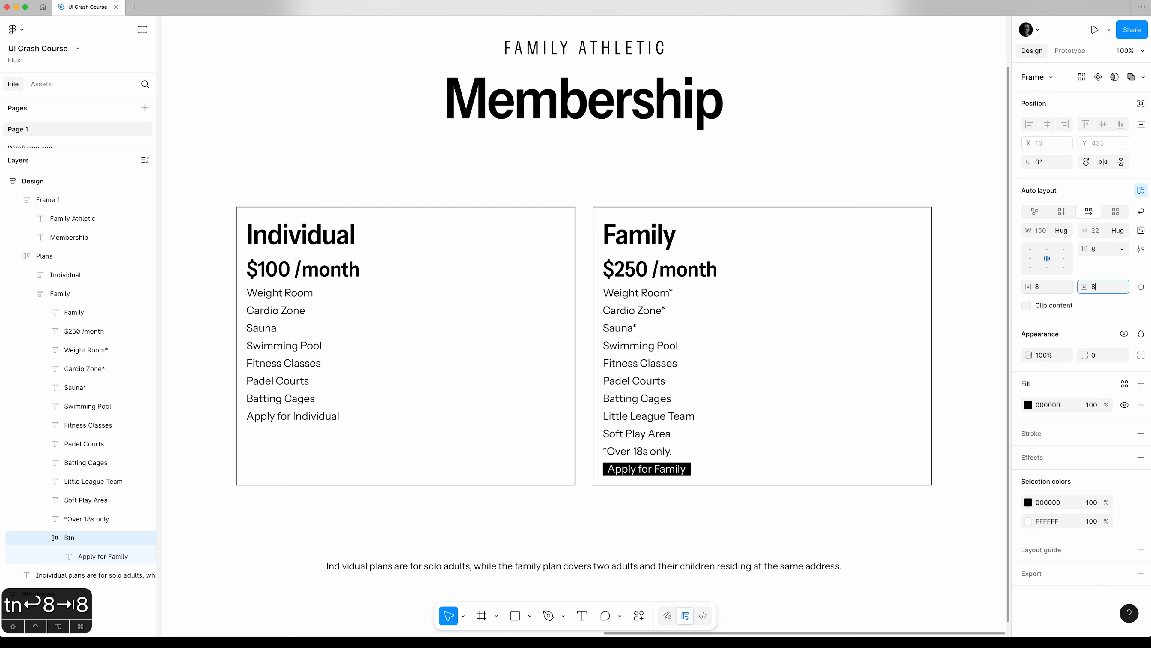
key(Tab)
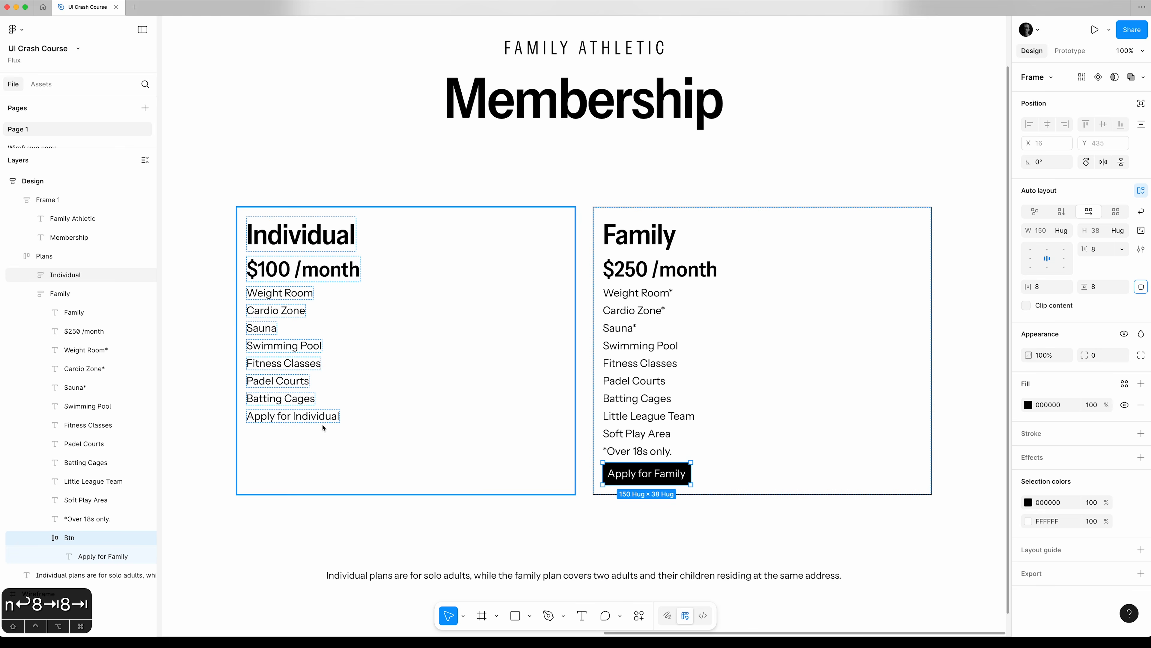
Wrap the Individual card's "Apply for Individual" text in an auto layout frame and rename that frame Btn.
click(31, 275)
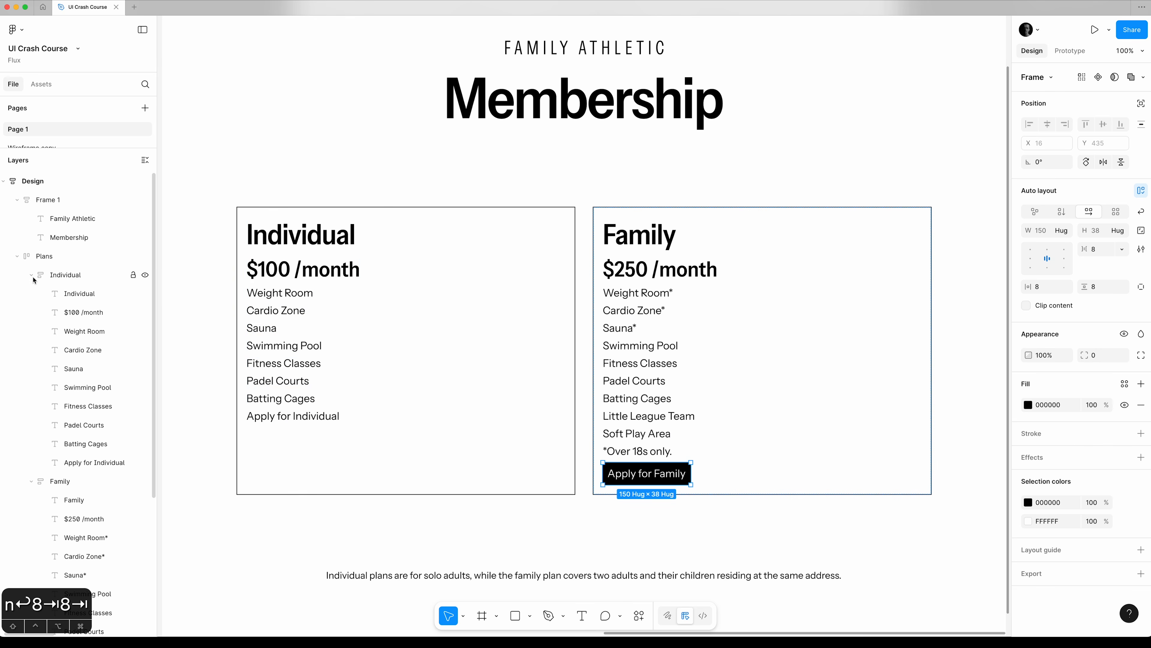
click(93, 463)
key(shift+a)
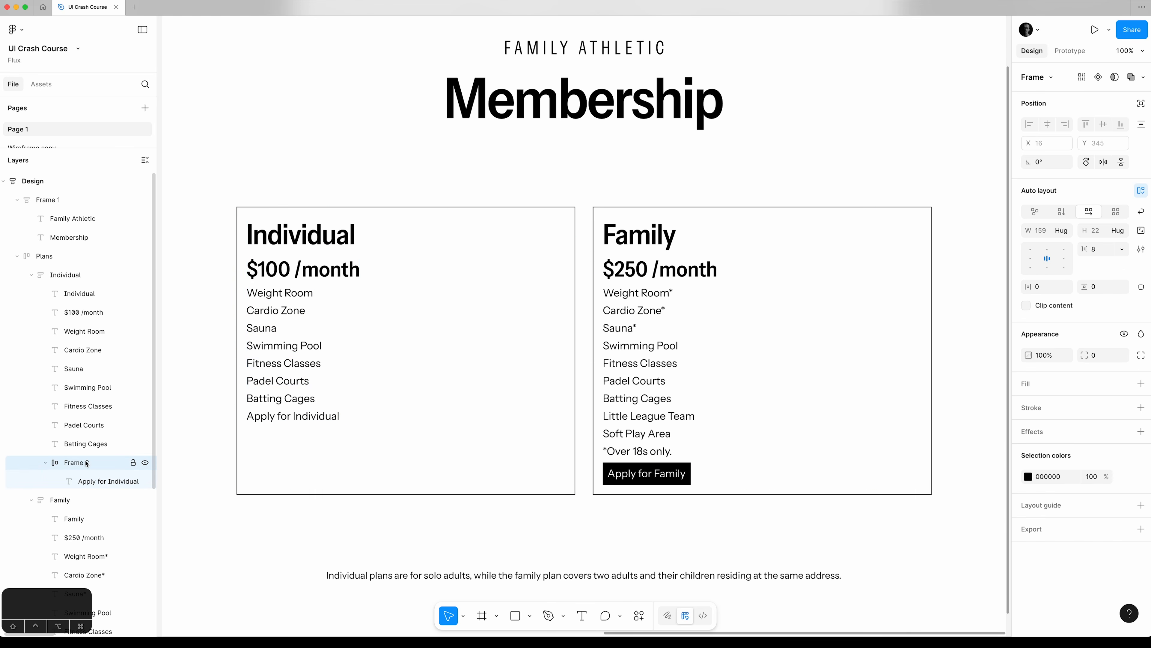
double_click(82, 462)
text(Btn)
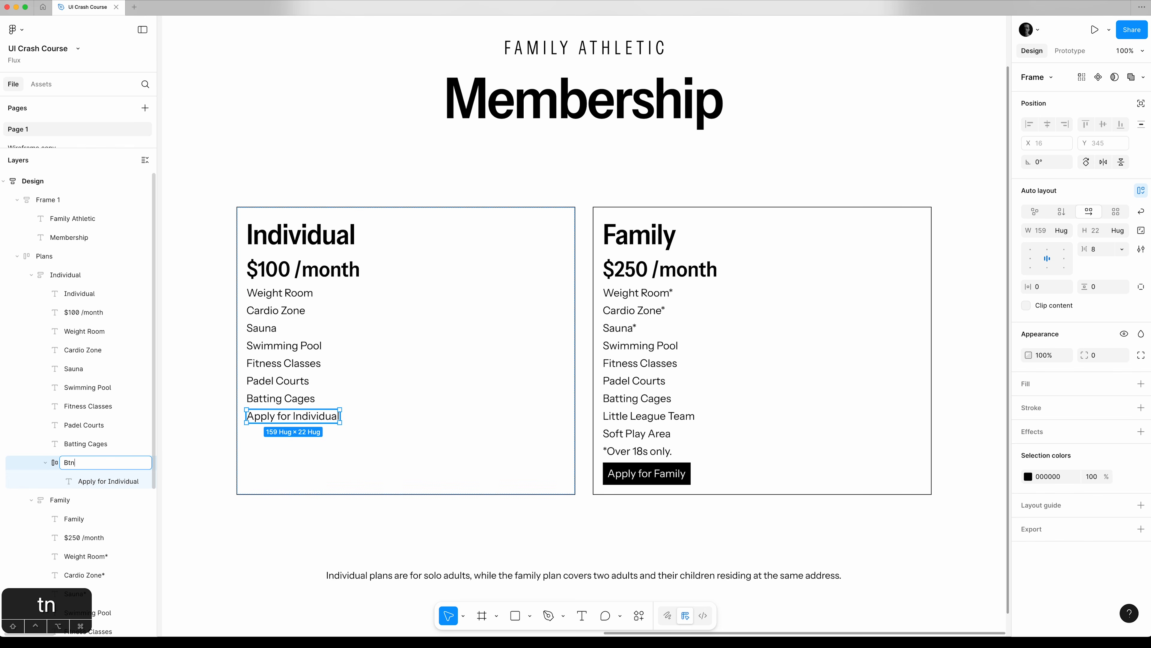
key(Return)
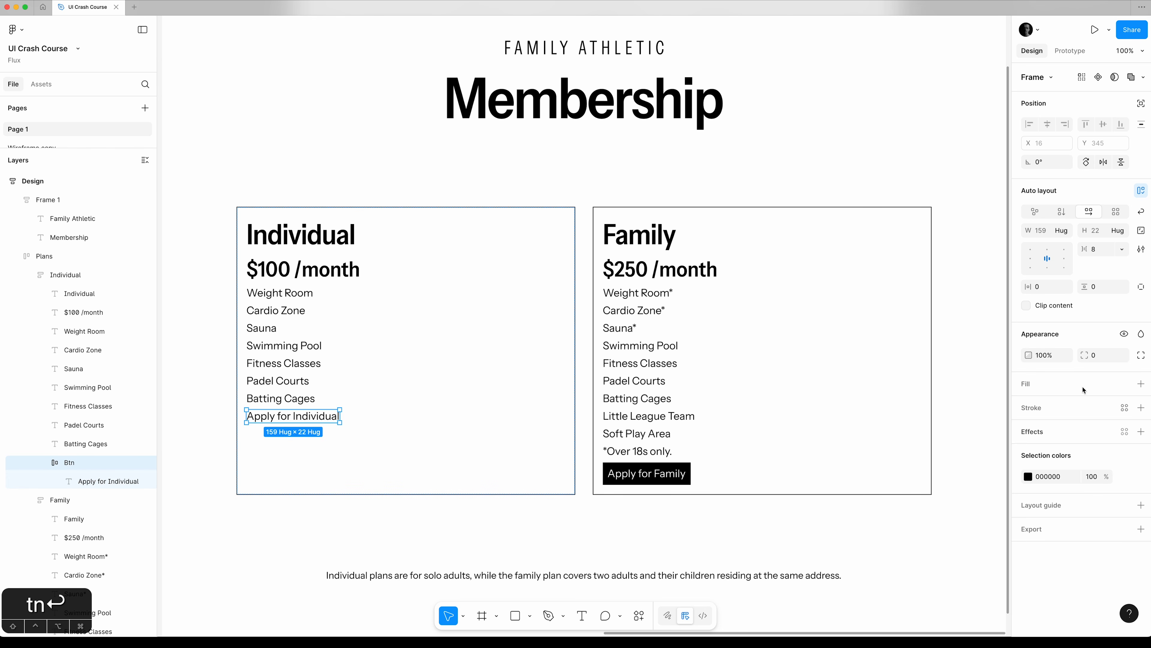
Set the horizontal and vertical padding of the Individual card's Btn frame to 8.
click(1046, 287)
text(8)
key(Tab)
text(8)
key(Tab)
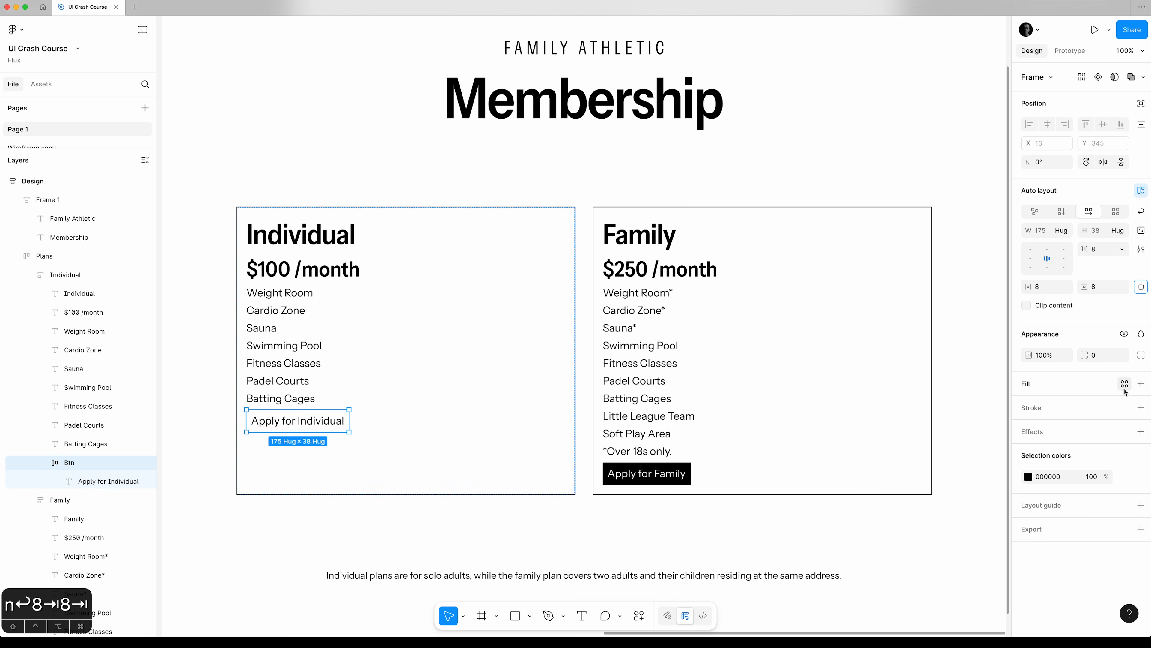
Add a solid black 000000 fill to the Individual card's Btn frame.
click(1140, 384)
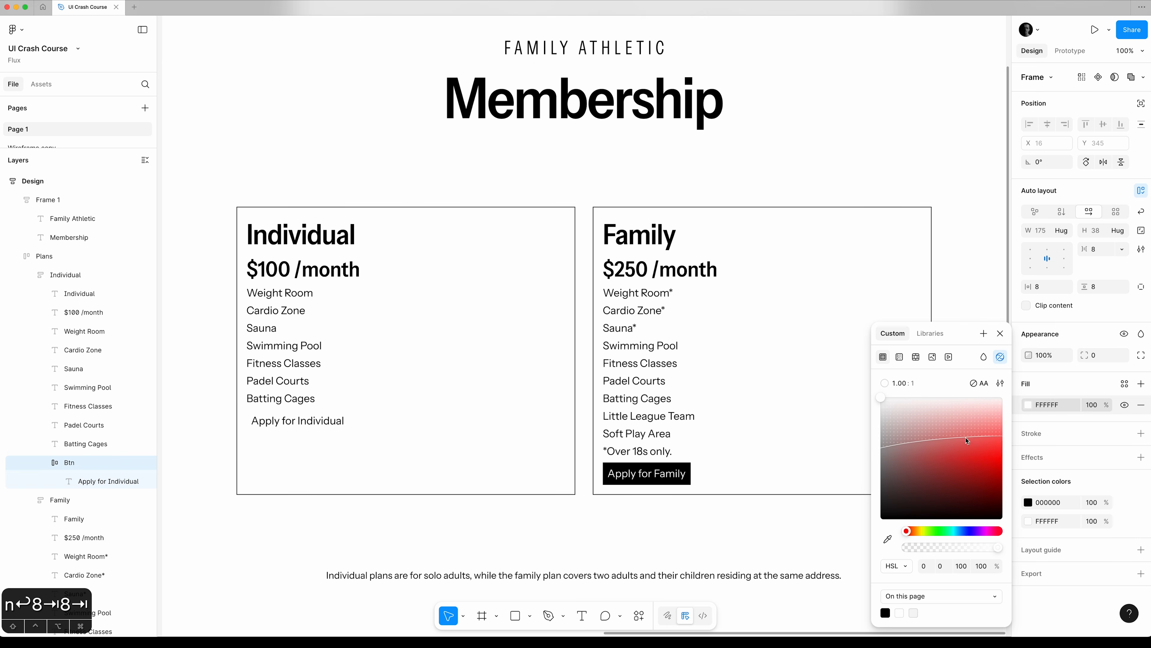
drag(967, 440, 1028, 553)
click(1000, 333)
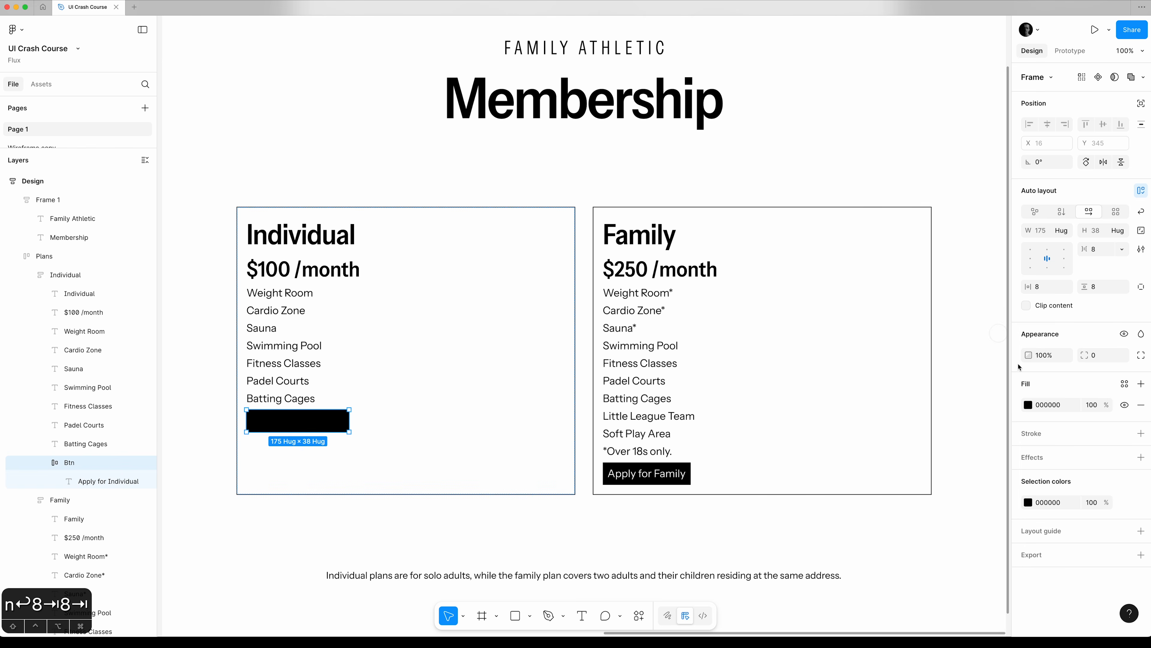
Change the "Apply for Individual" text's fill to white FFFFFF.
click(88, 485)
click(1030, 435)
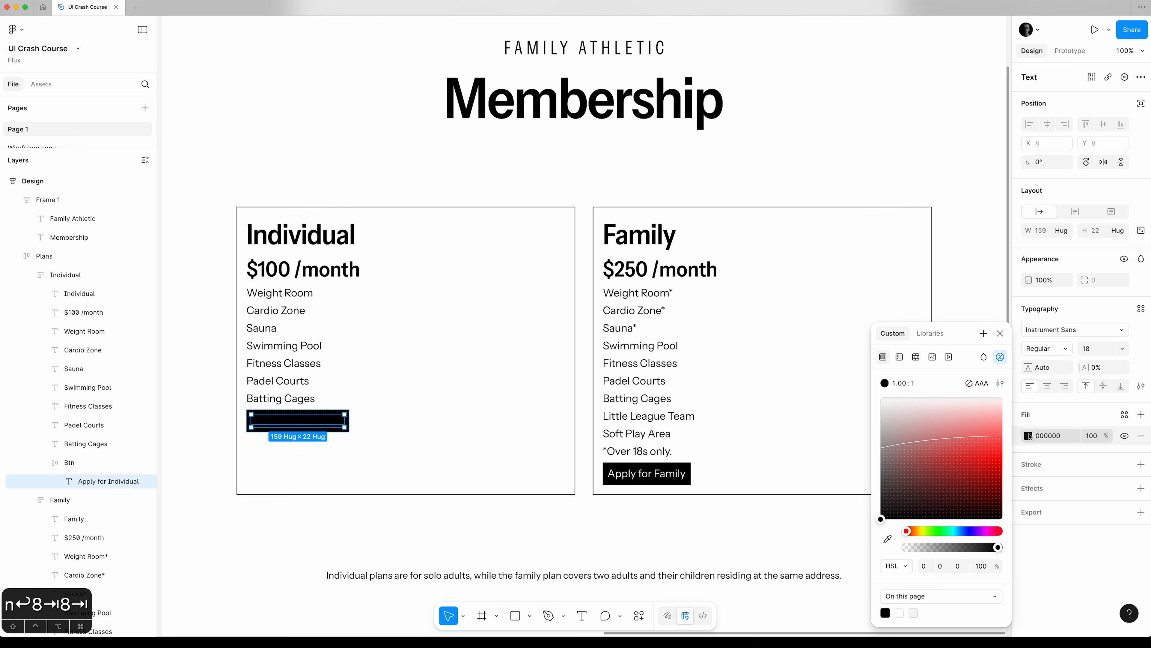
drag(938, 432, 753, 340)
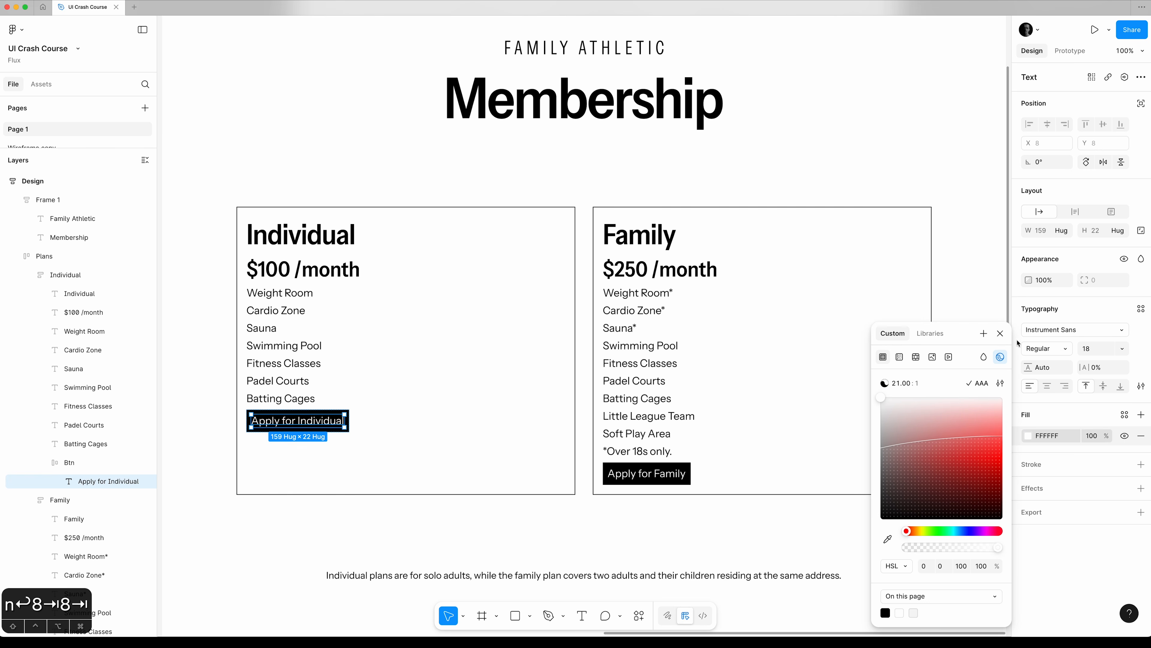
click(1001, 334)
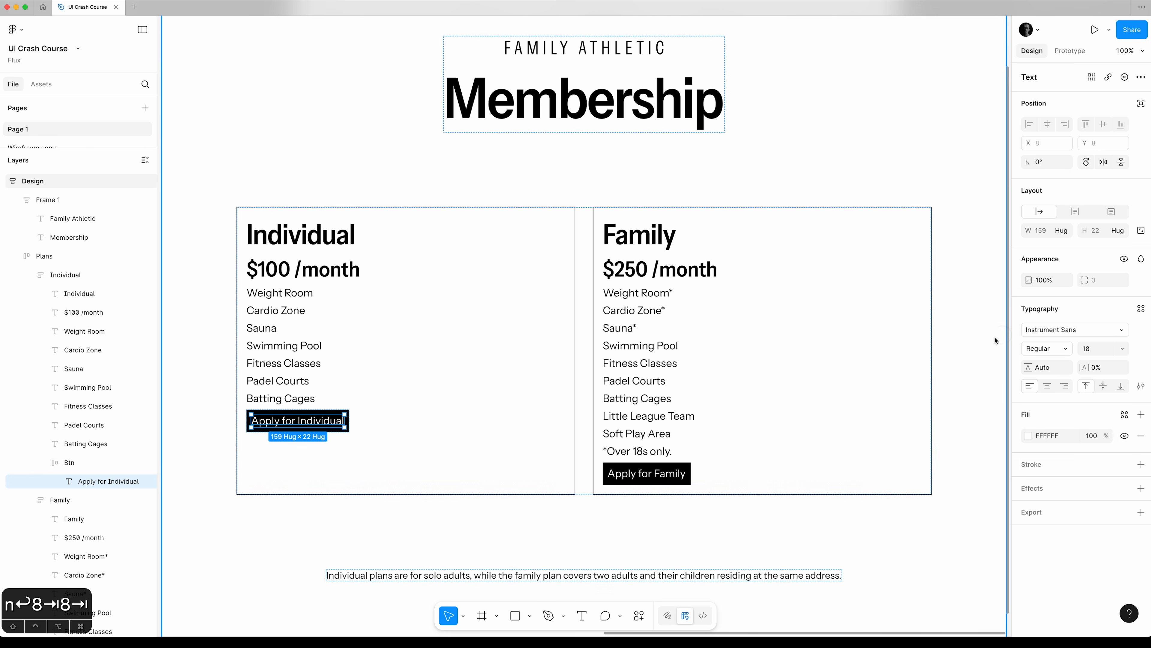
click(961, 356)
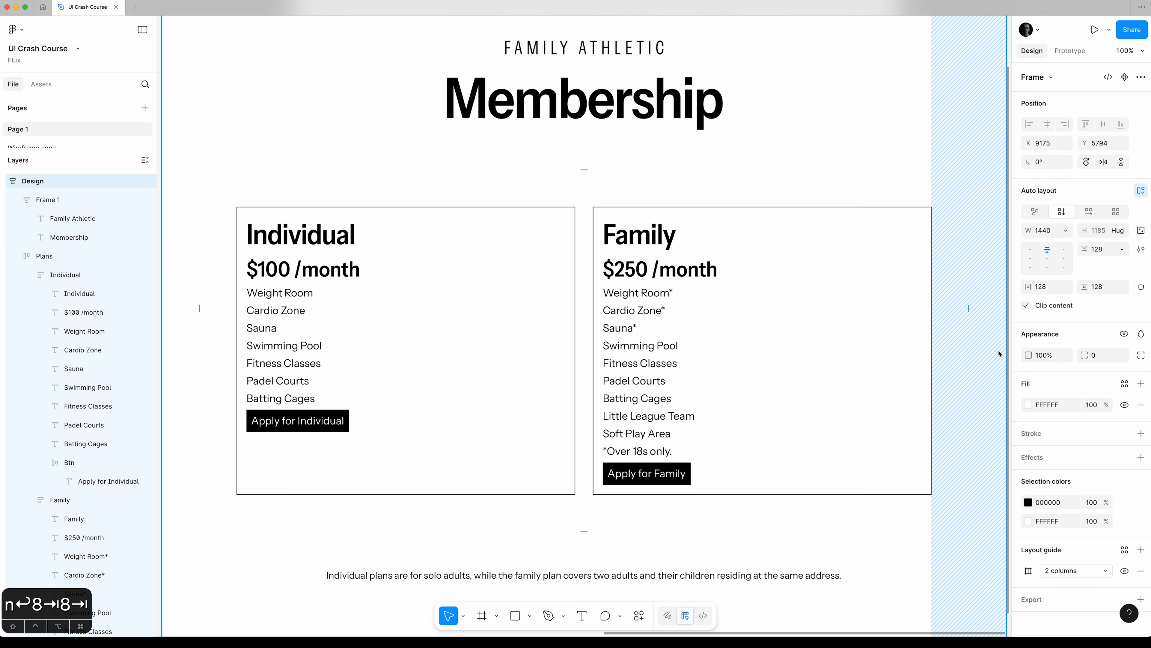
Try a vertical gap of 24 between all items in the Family card and return it to 8.
click(82, 501)
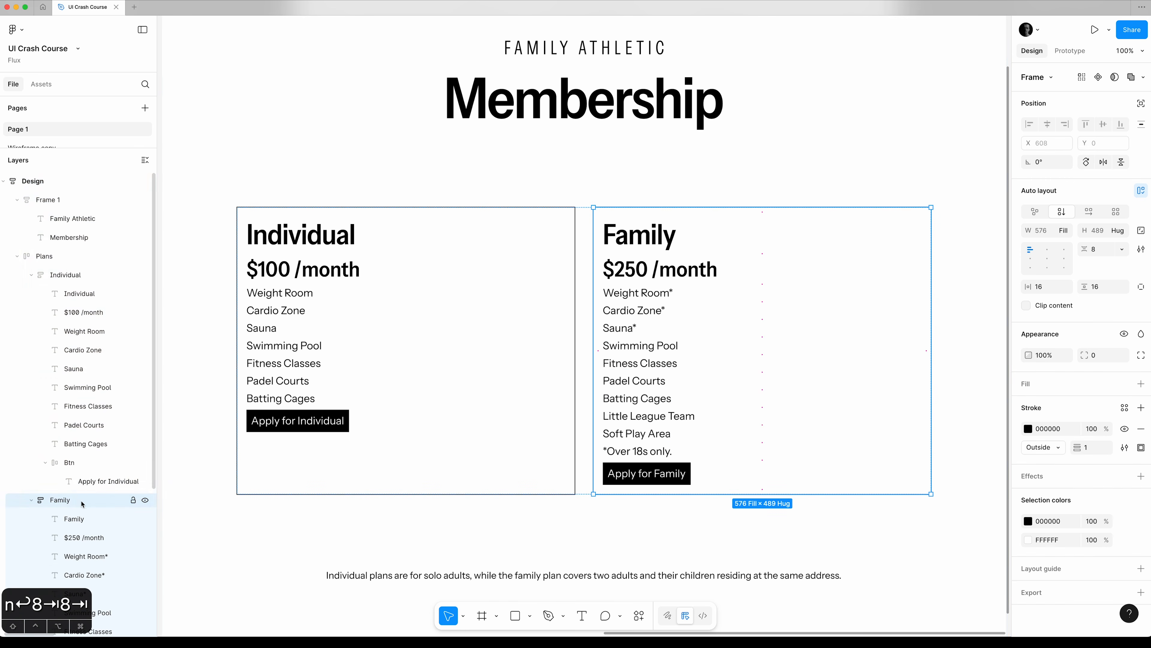
key(alt+l)
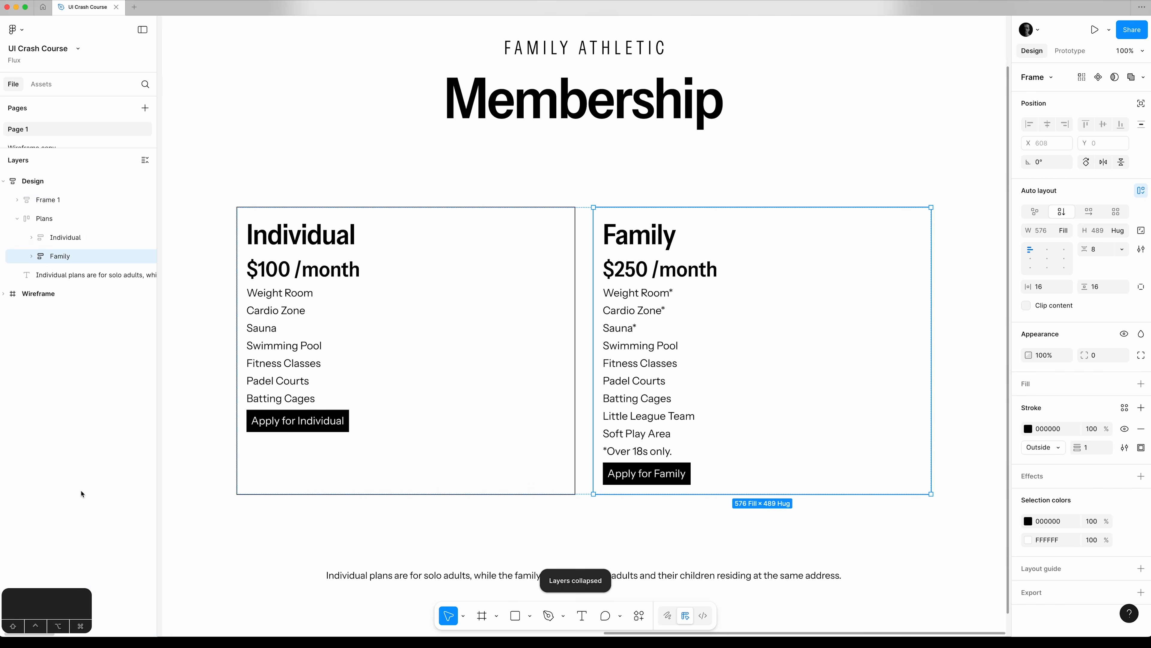
click(1110, 248)
key(shift+Up)
key(shift+Up)
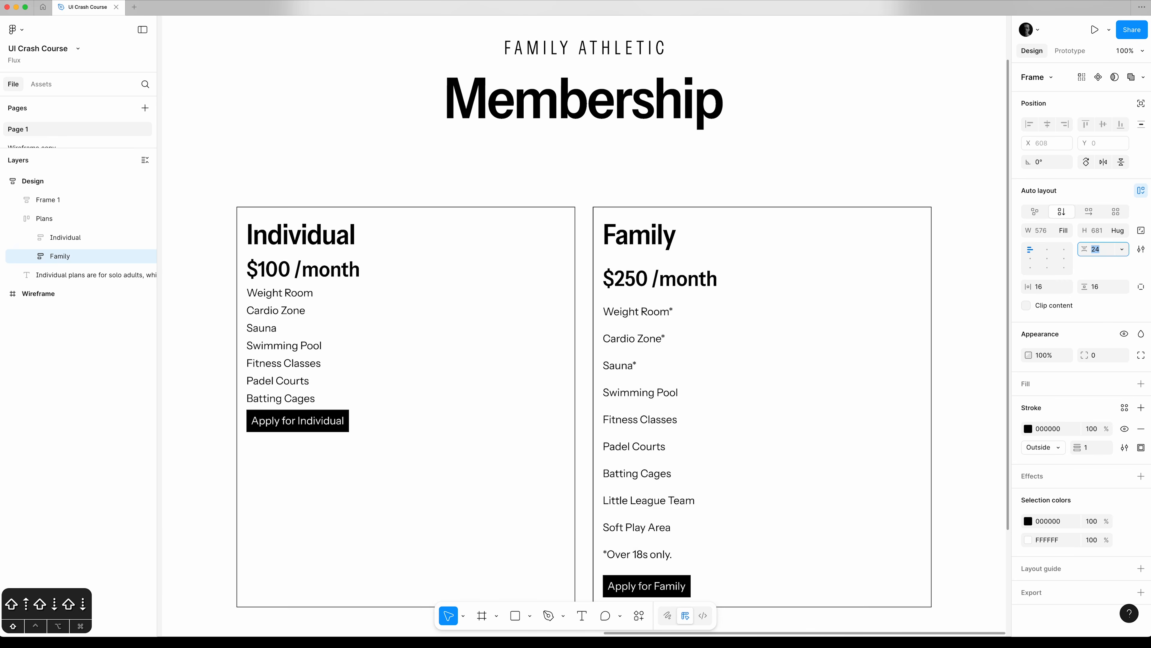
key(shift+Down)
key(shift+Down)
key(Escape)
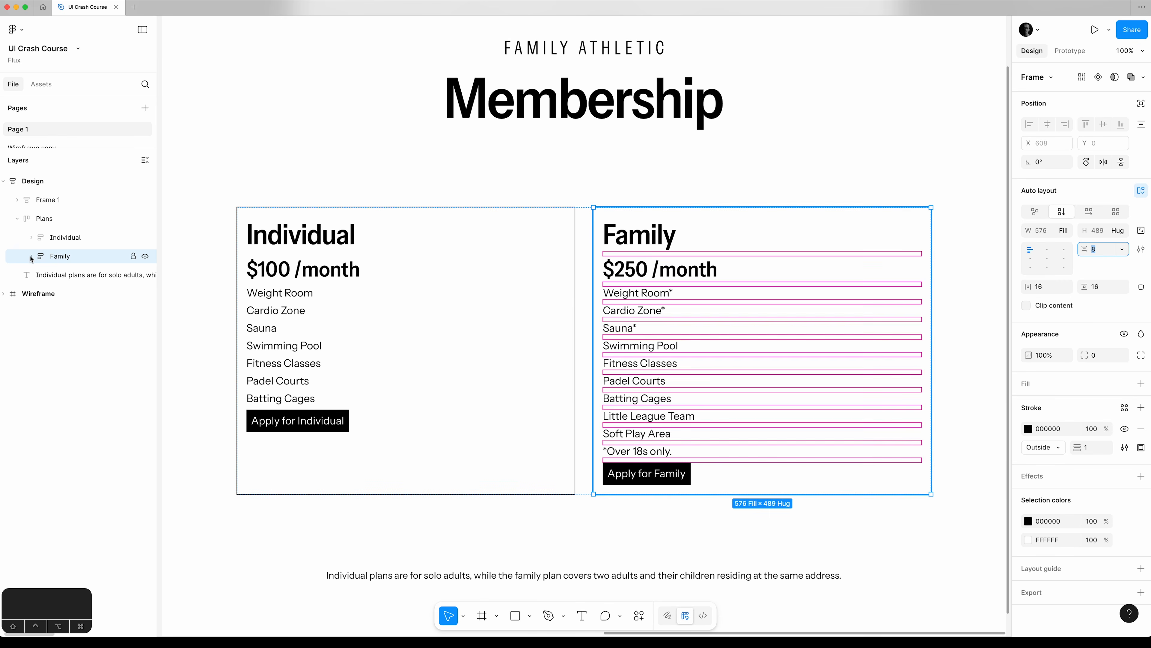
Group the Family card's amenity texts from "Weight Room*" to "Soft Play Area" into their own auto layout frame.
click(91, 313)
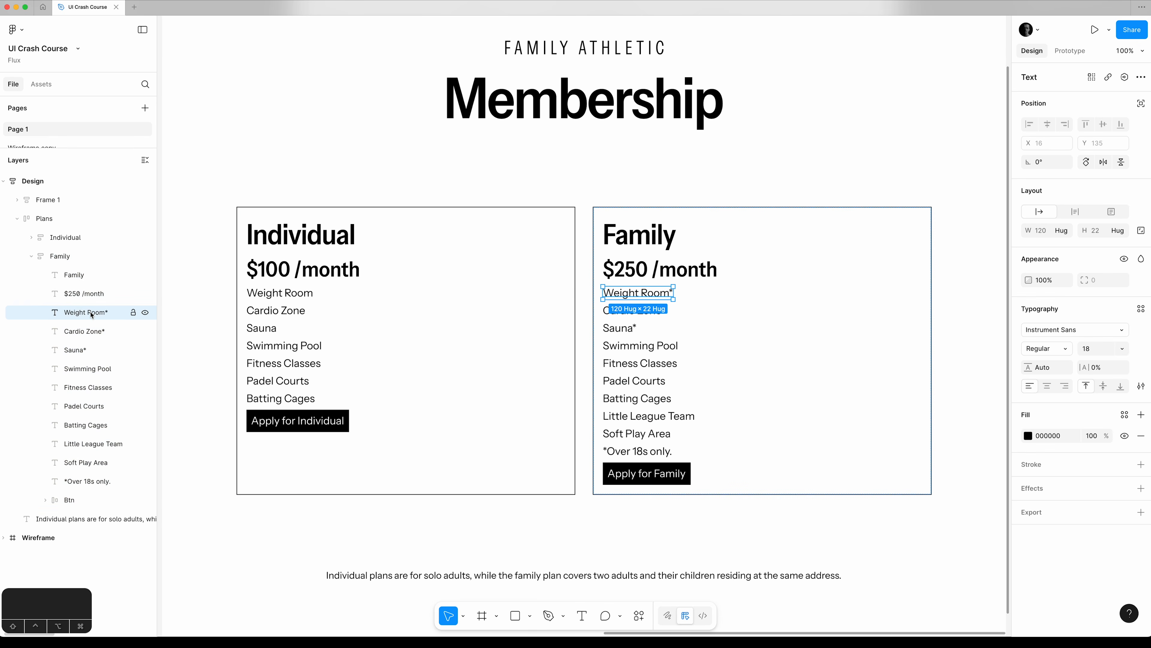
shift+click(94, 468)
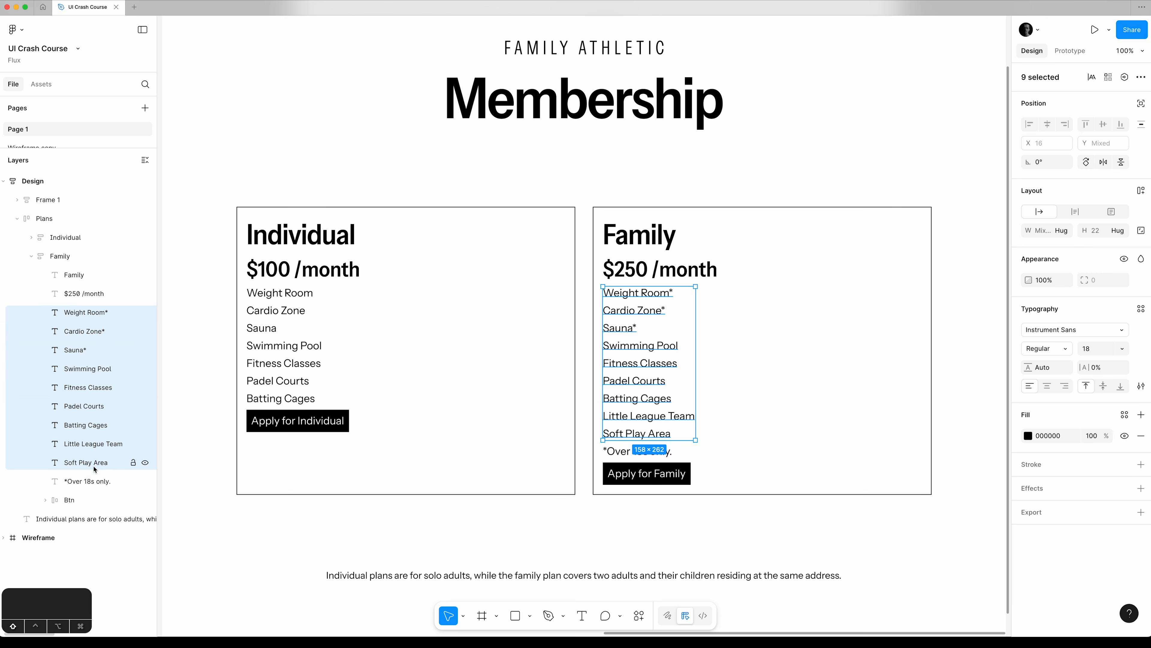
key(shift+a)
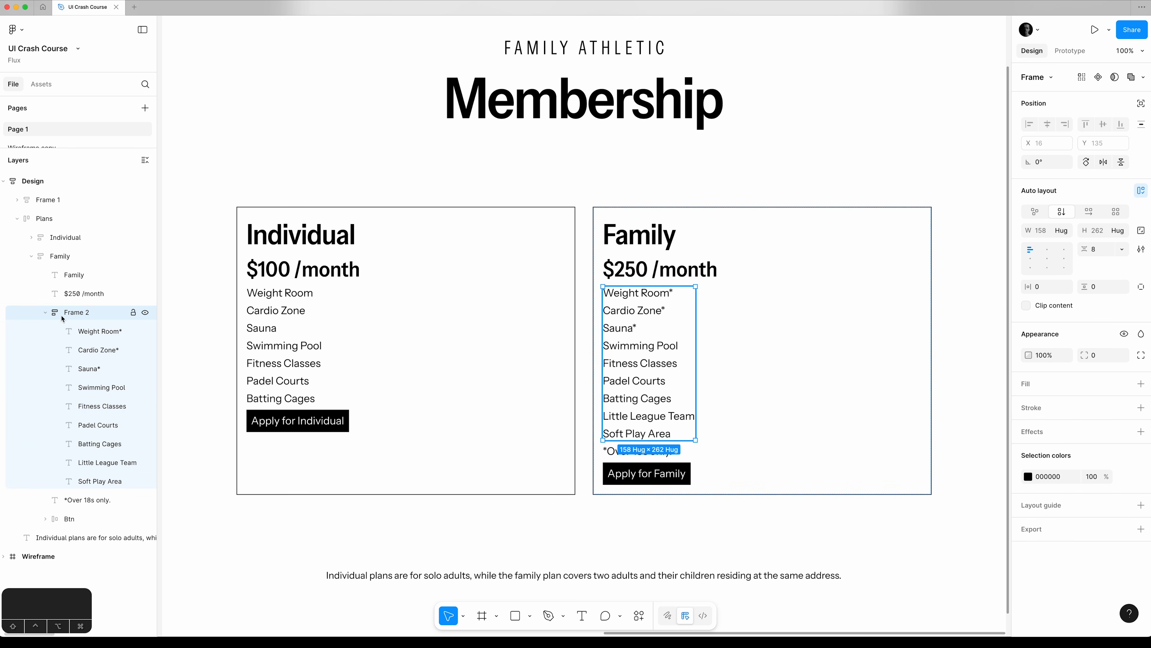
click(45, 312)
Test different vertical gaps on the Family card's auto layout and settle on 32.
click(68, 258)
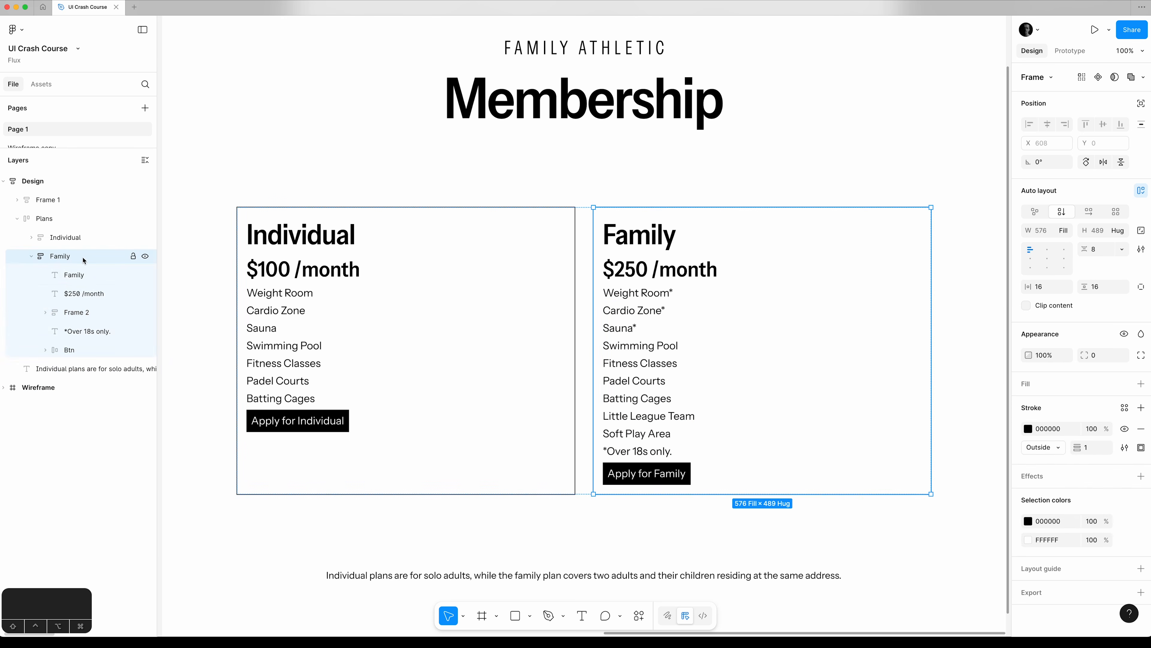
click(1107, 251)
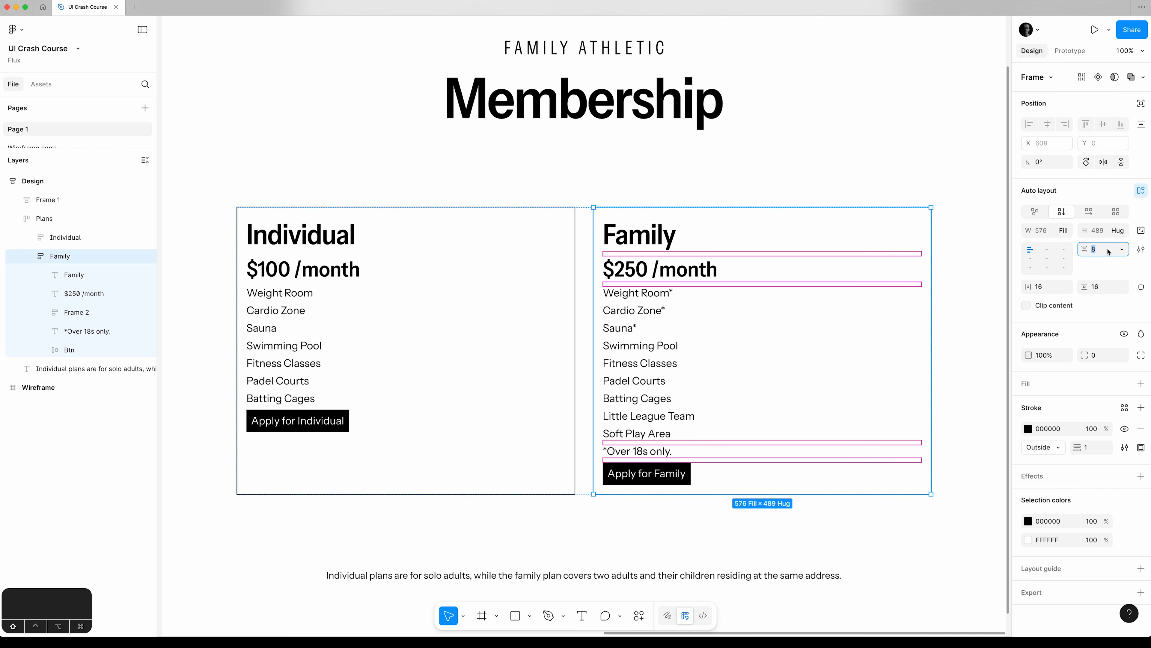
key(shift+Up)
key(shift+Up)
key(shift+Up)
key(shift+Down)
key(shift+Down)
key(shift+Down)
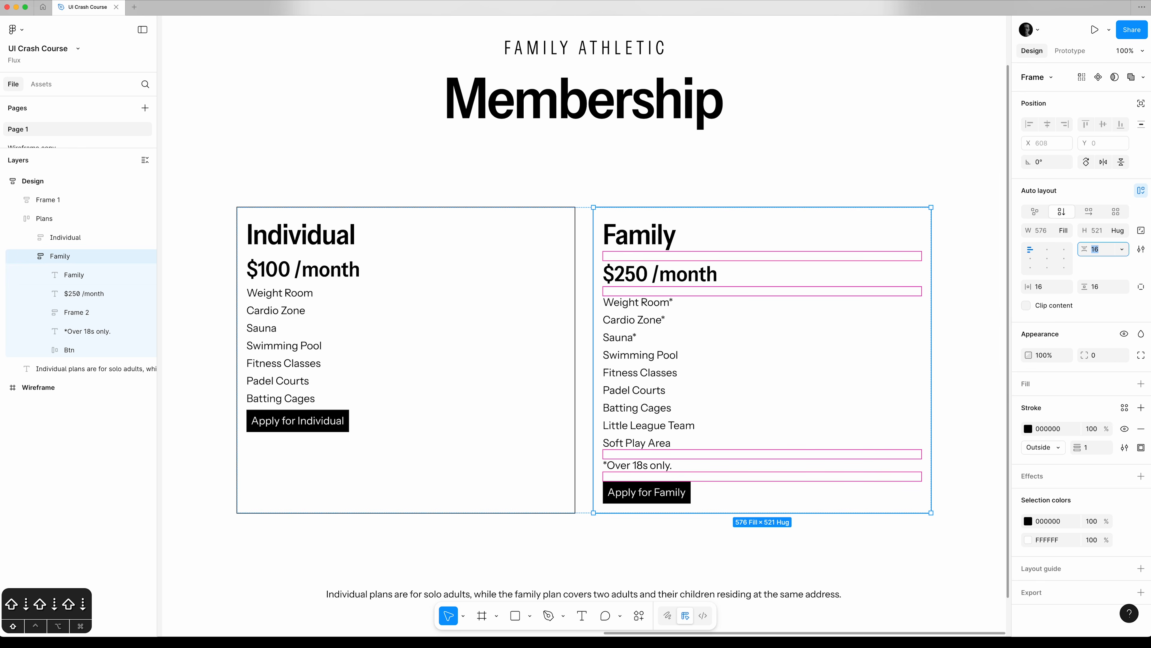
key(shift+Up)
key(shift+Up)
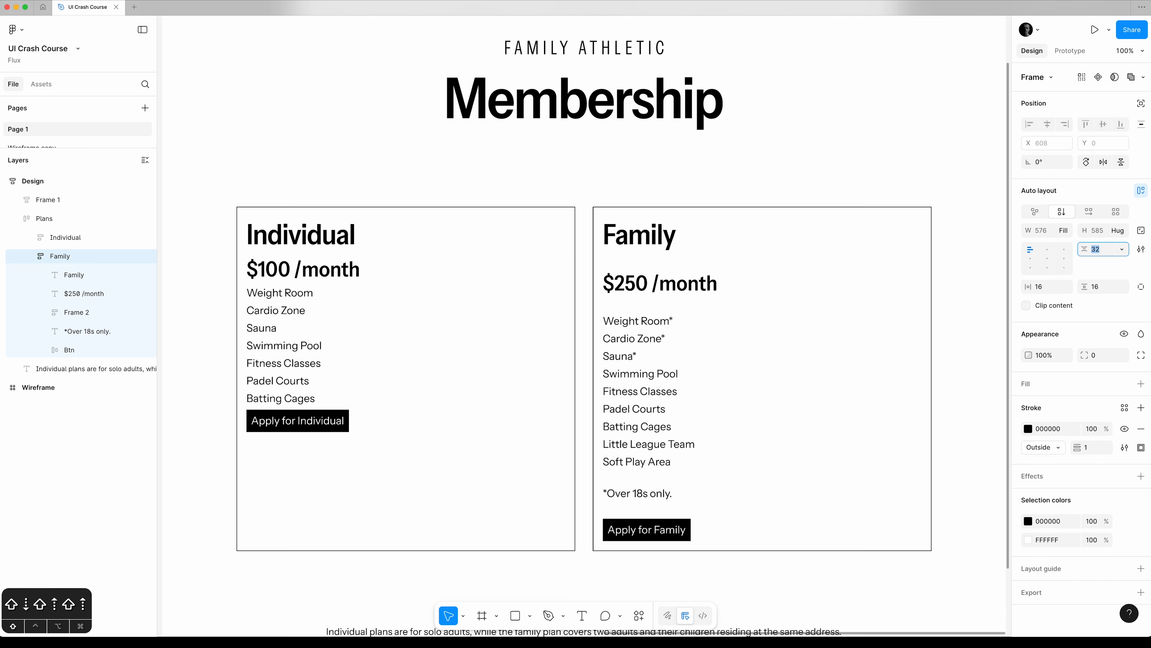
key(super+minus)
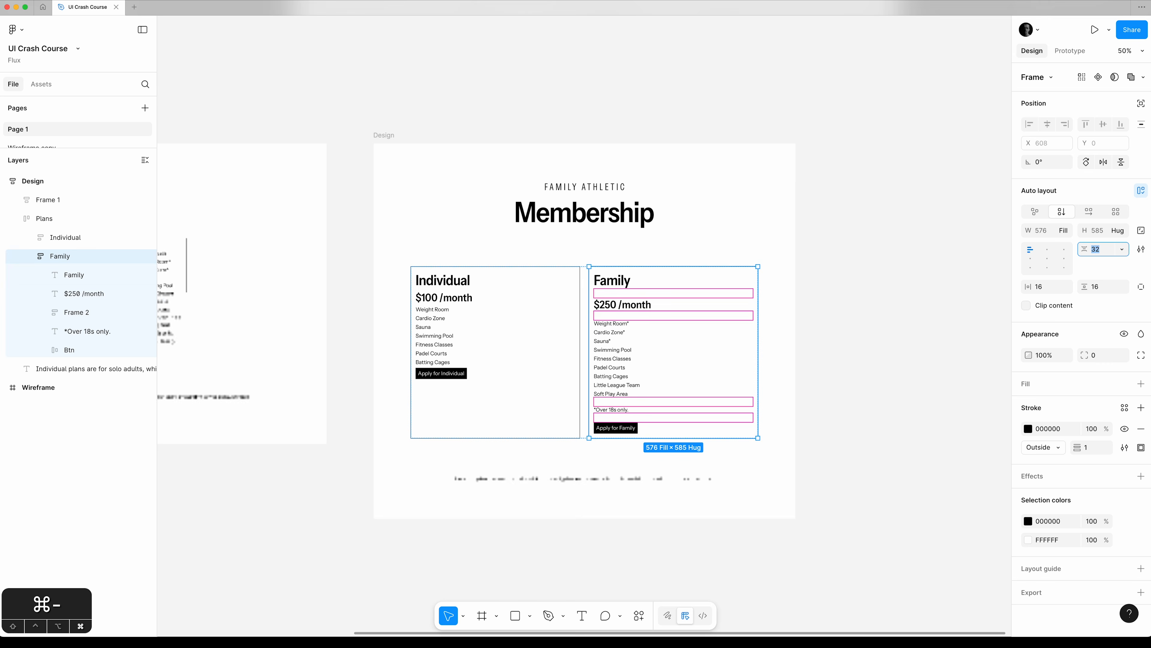
Set the Family card's vertical gap to 40 and its horizontal and vertical padding to 40.
key(shift+Up)
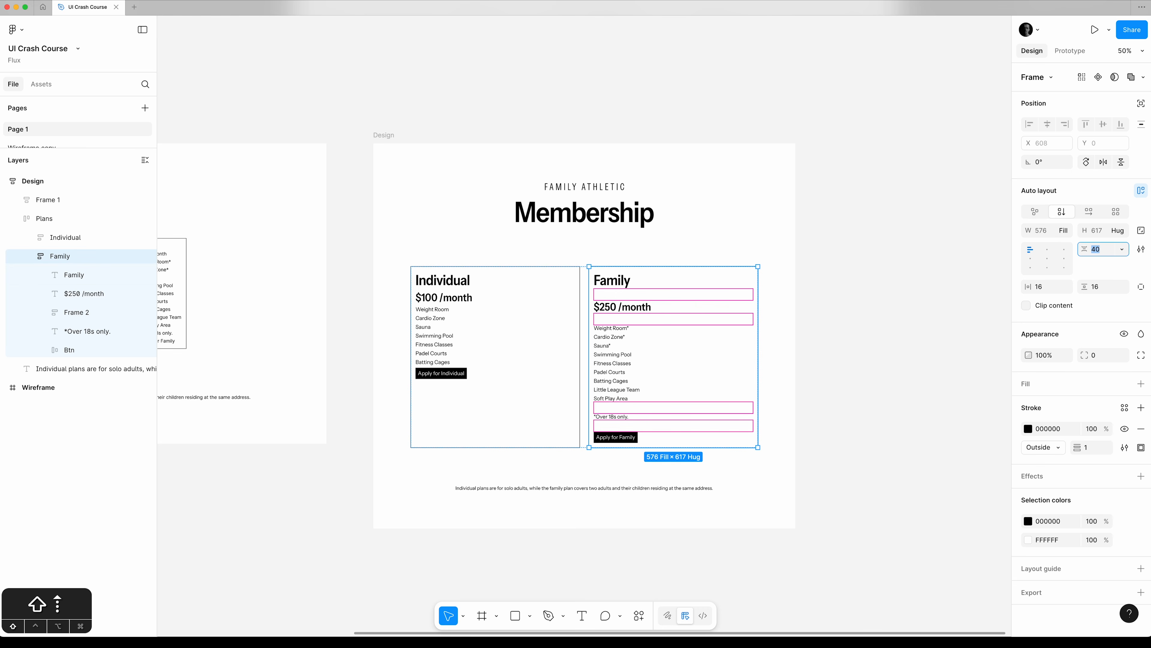
click(832, 420)
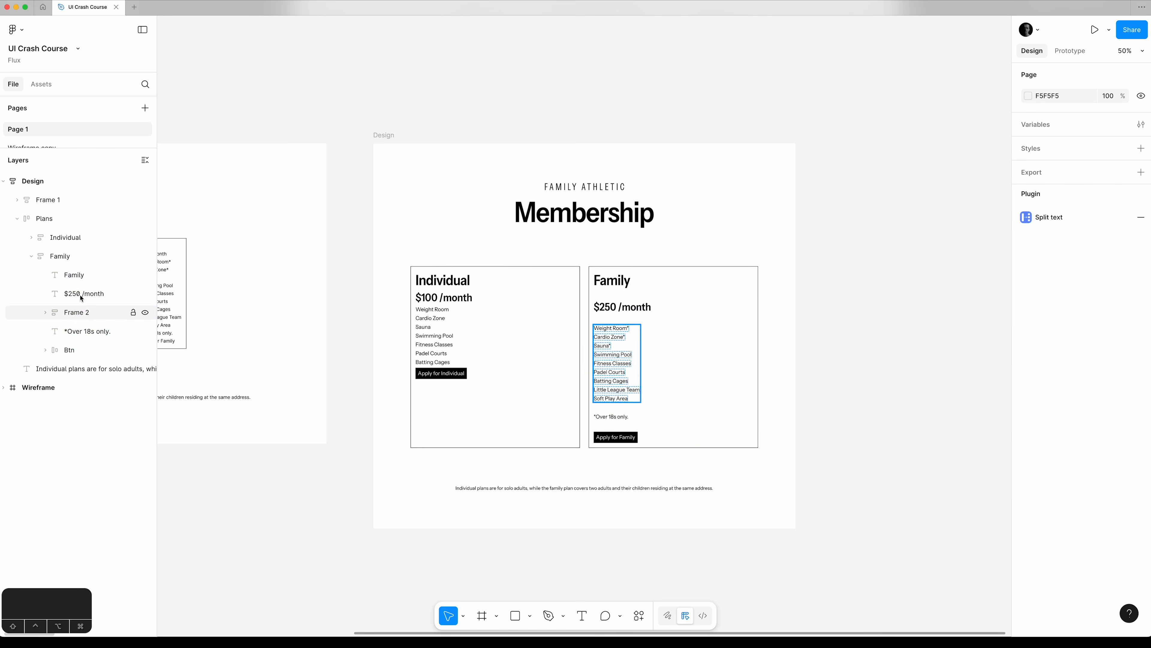
click(80, 256)
click(1060, 294)
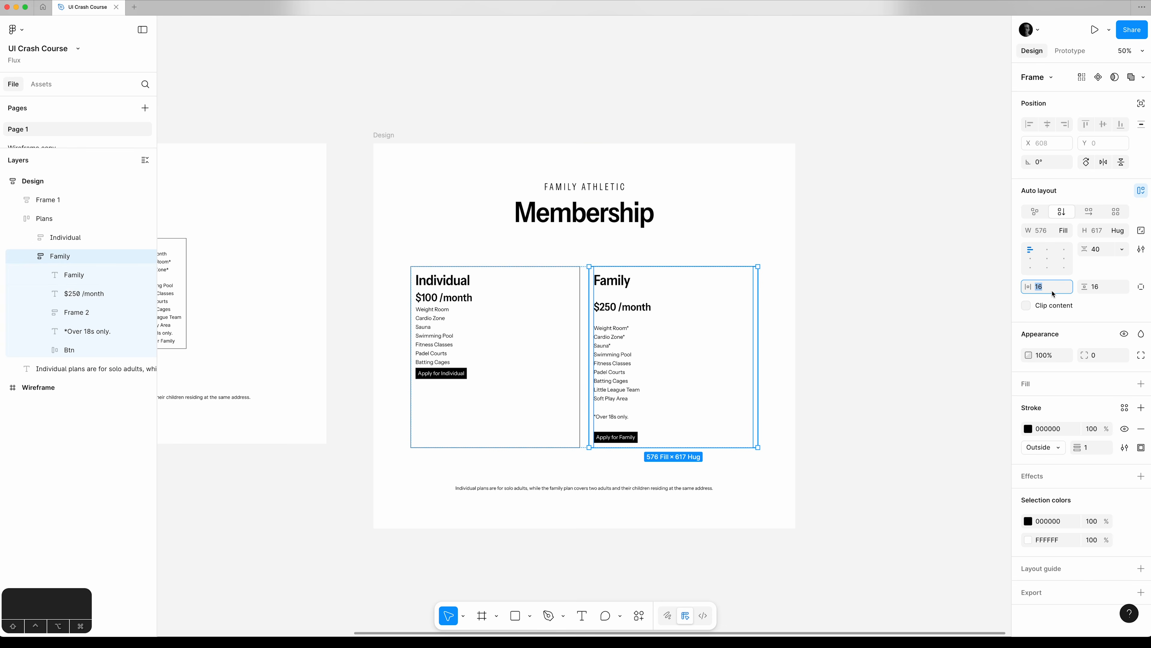
text(40)
key(Tab)
text(40)
key(Tab)
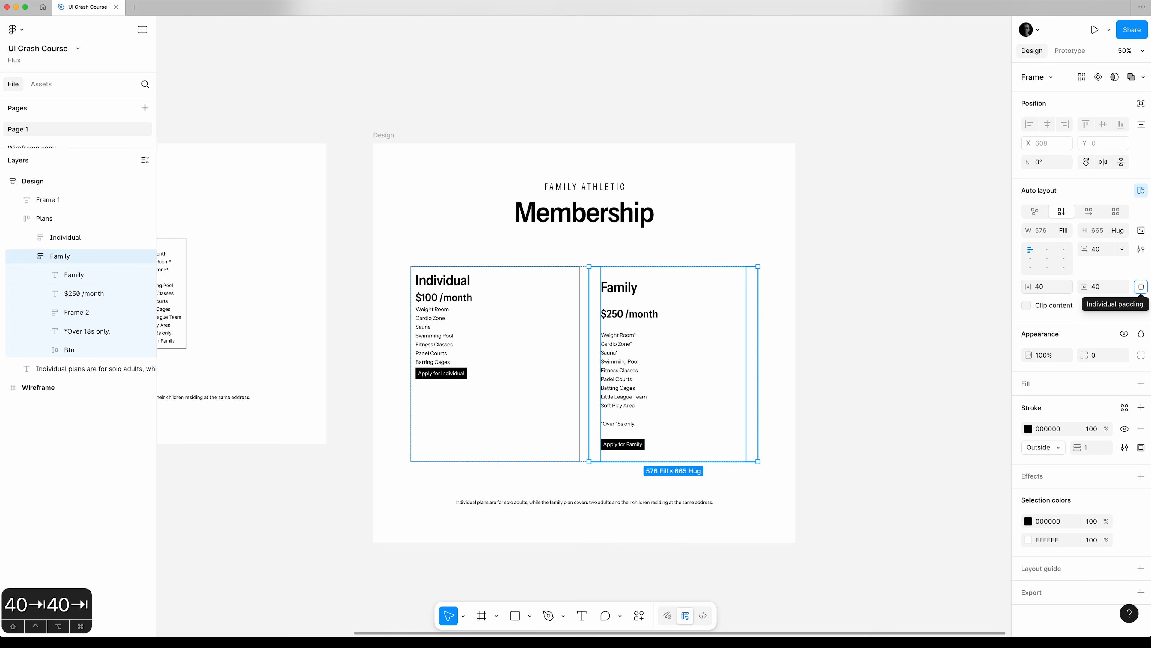
Set the Individual card's horizontal and vertical padding to 40.
click(121, 240)
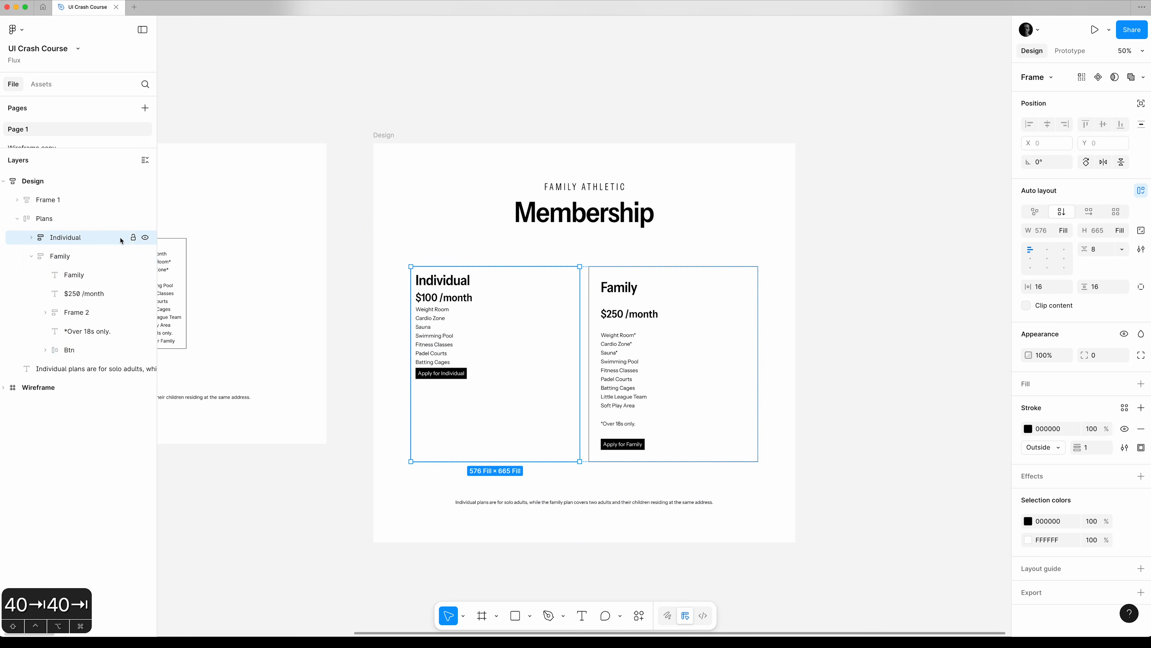
click(1046, 291)
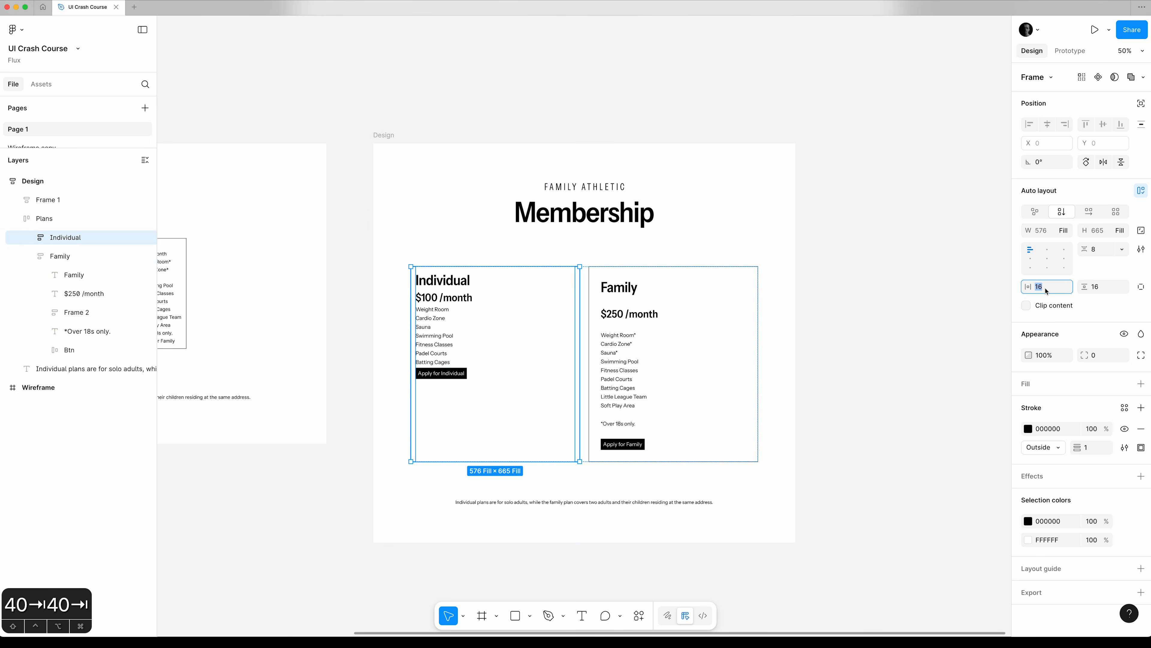
text(40)
key(Tab)
text(40)
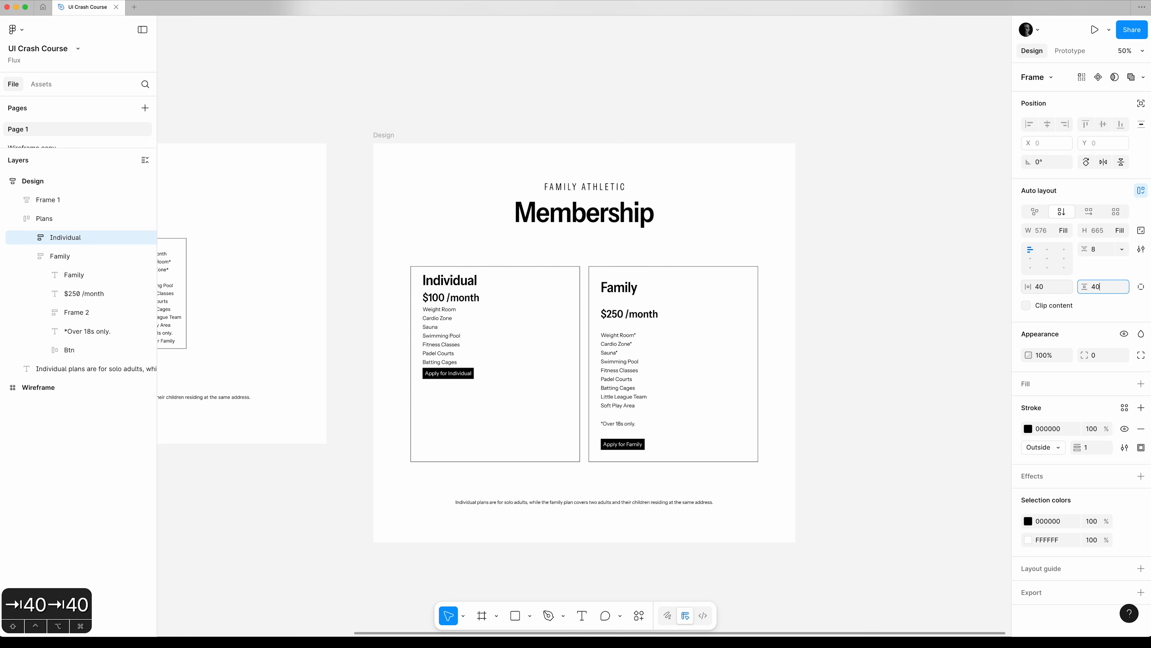
Try a vertical gap of 40 between all ungrouped items in the Individual card and undo it.
click(1106, 252)
text(40)
key(Tab)
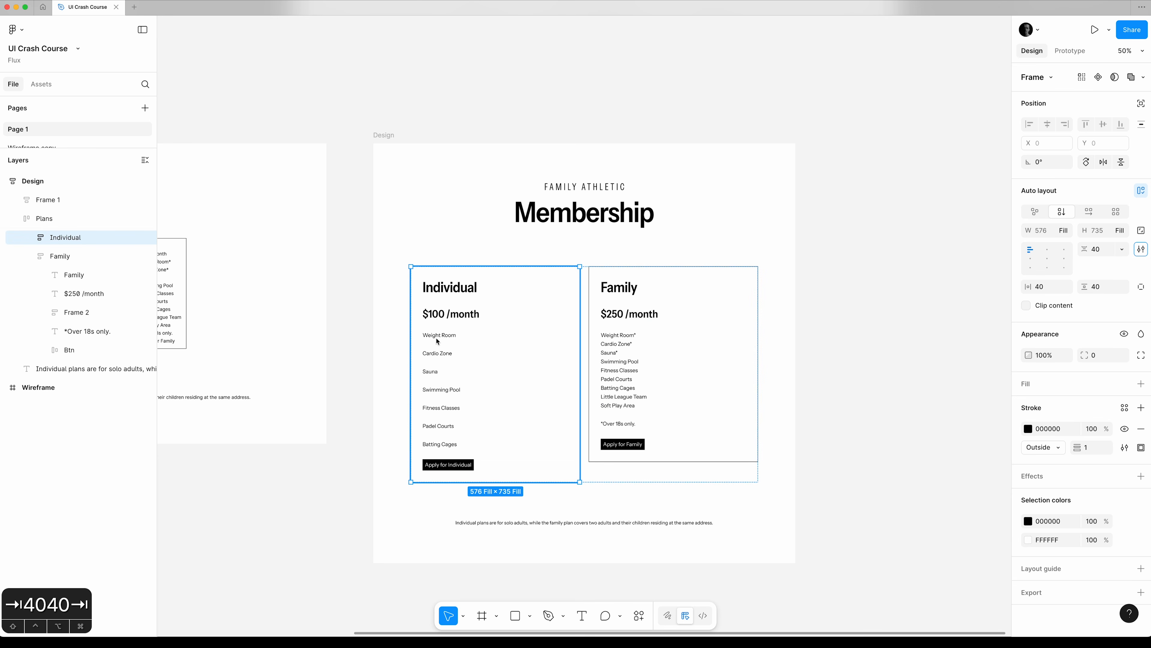
key(super+z)
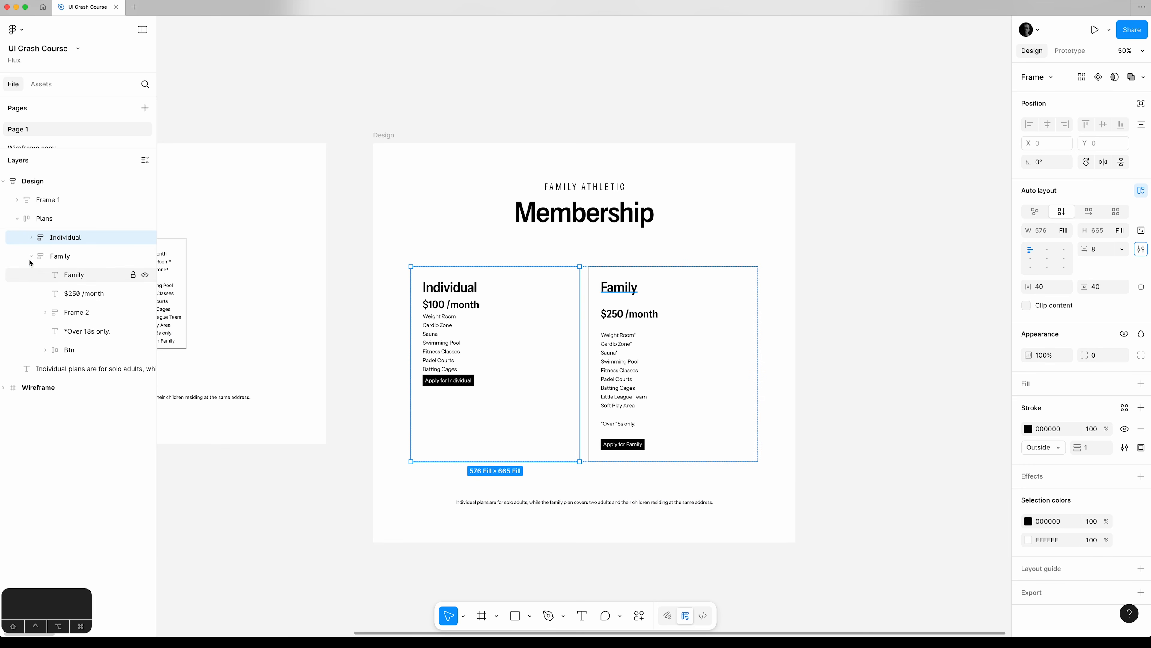
Group the Individual card's amenity texts from "Weight Room" to "Batting Cages" into their own auto layout frame.
click(30, 237)
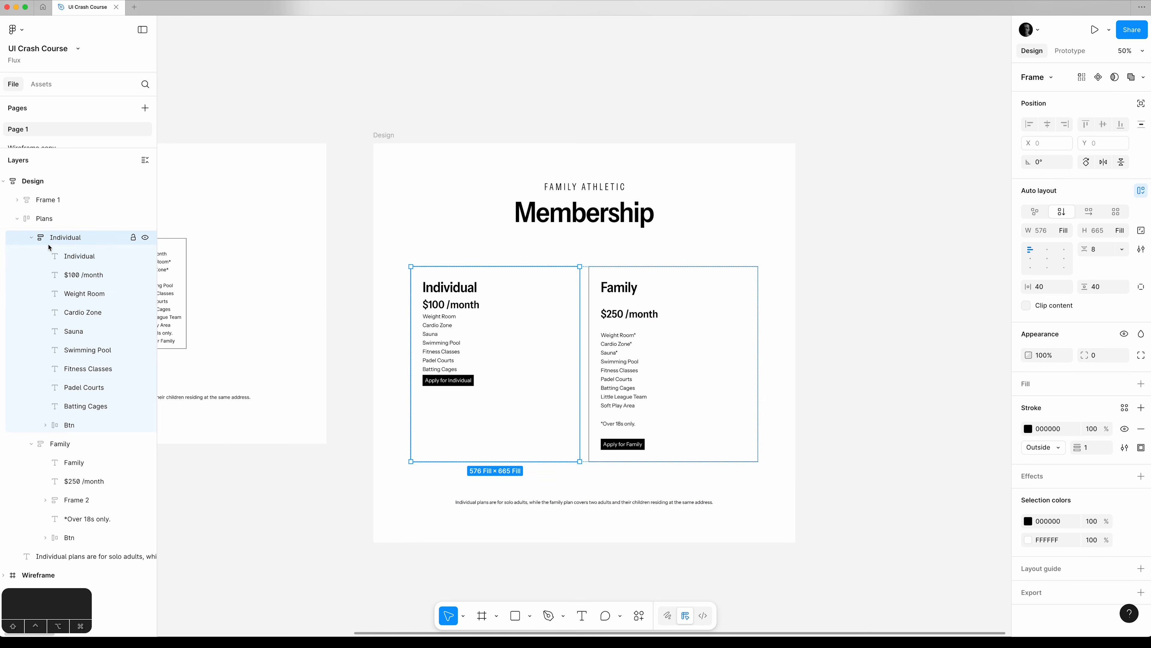
click(93, 294)
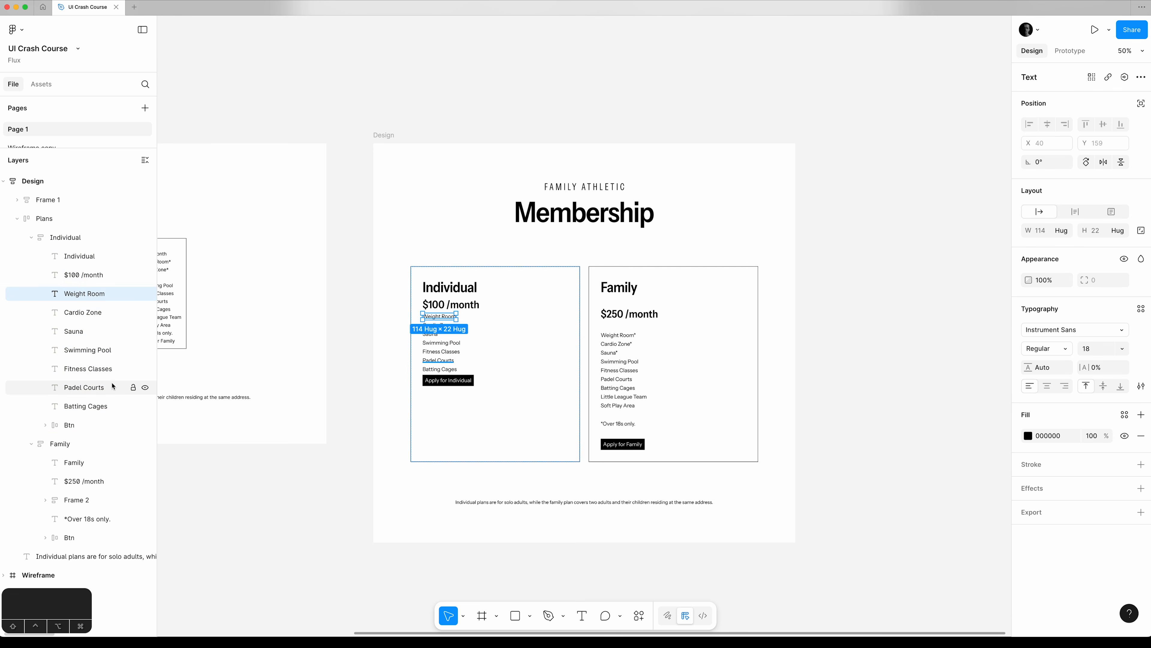
shift+click(108, 403)
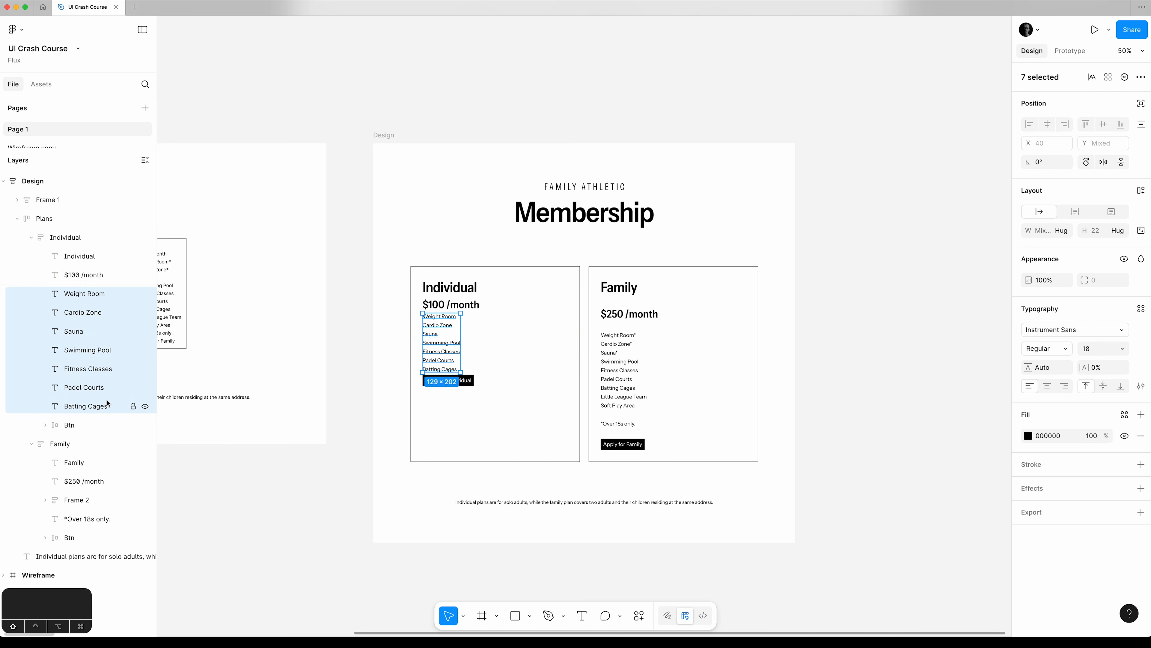
key(shift+a)
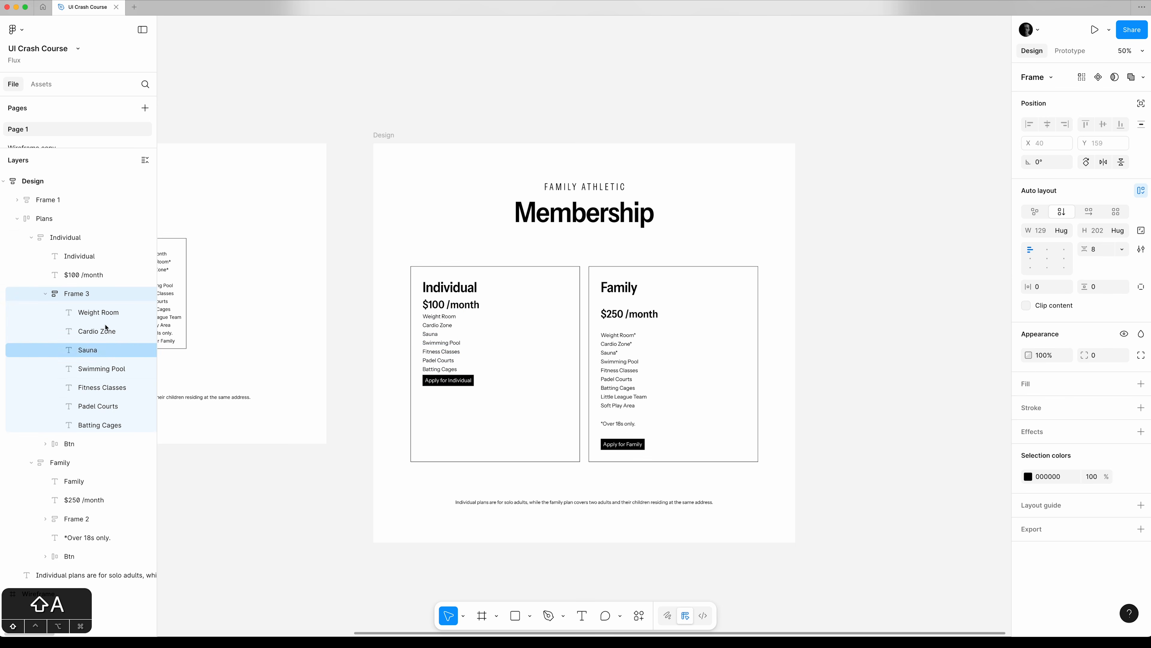
Set the vertical gap of the Individual card's auto layout to 40.
click(90, 237)
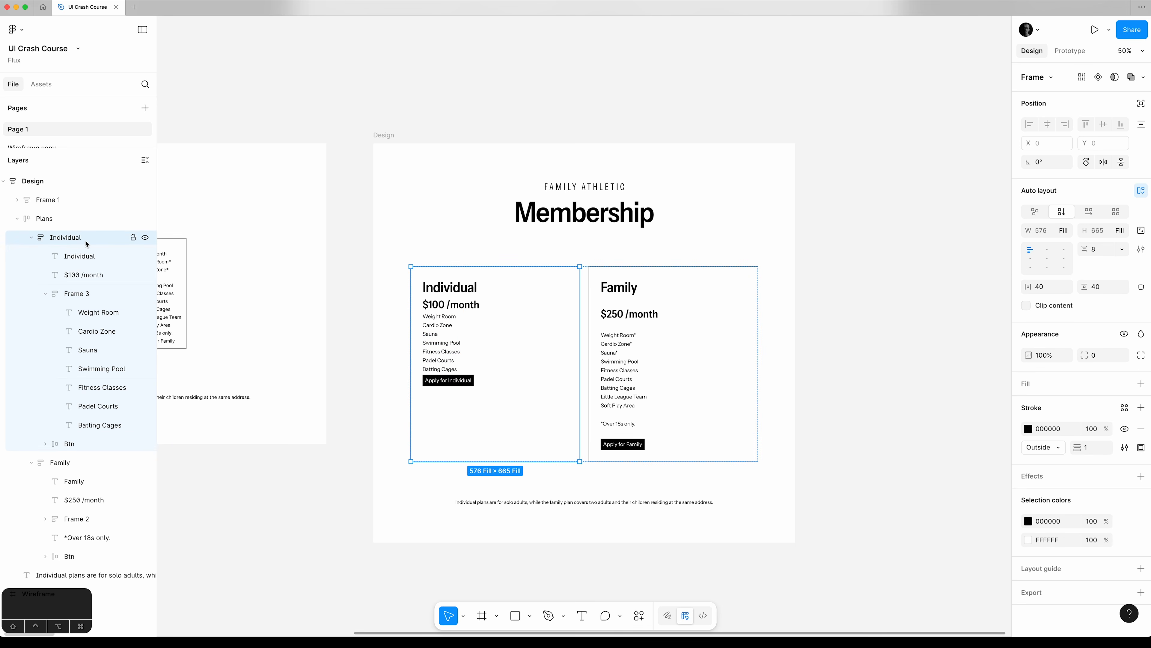
click(1106, 250)
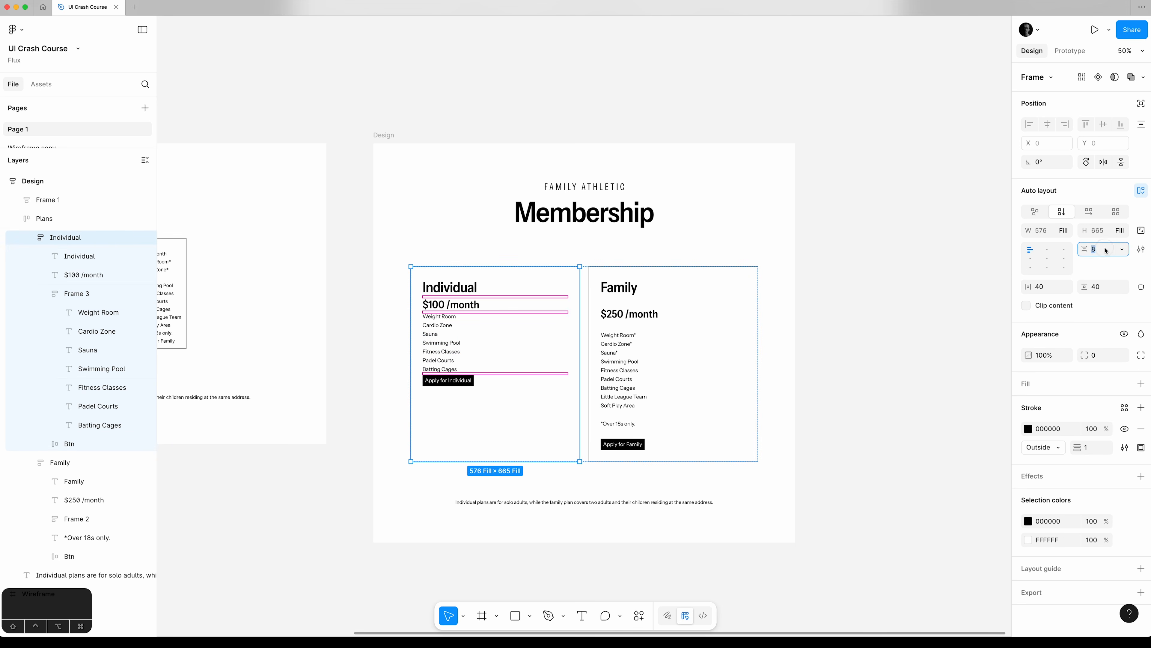
text(40)
key(Tab)
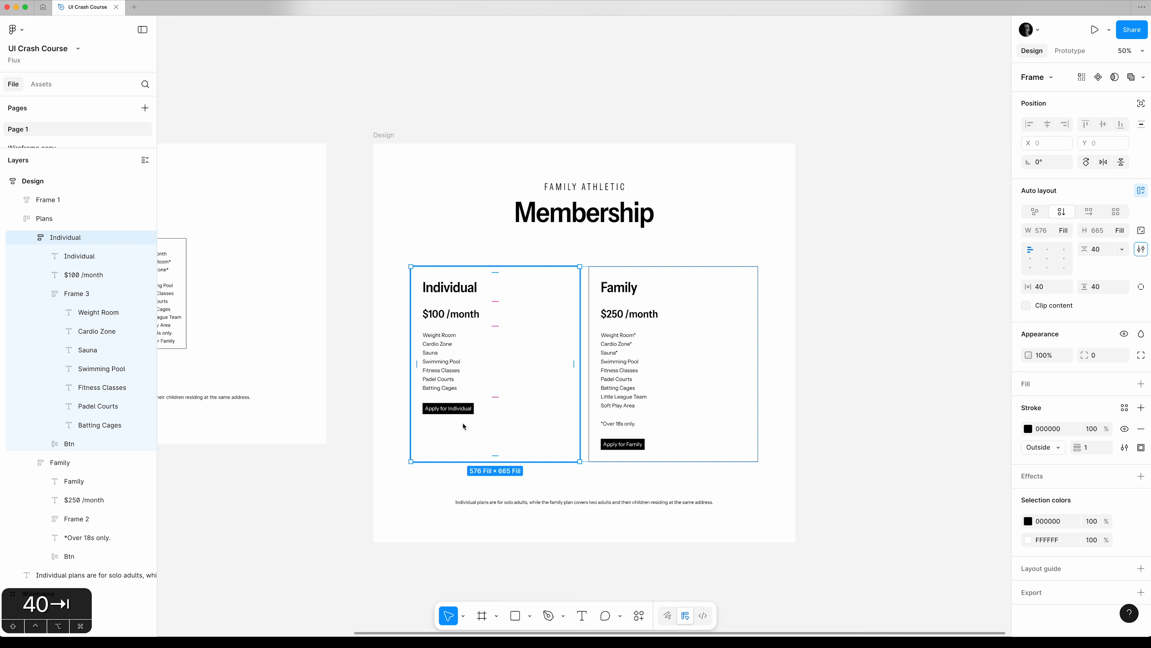
click(334, 536)
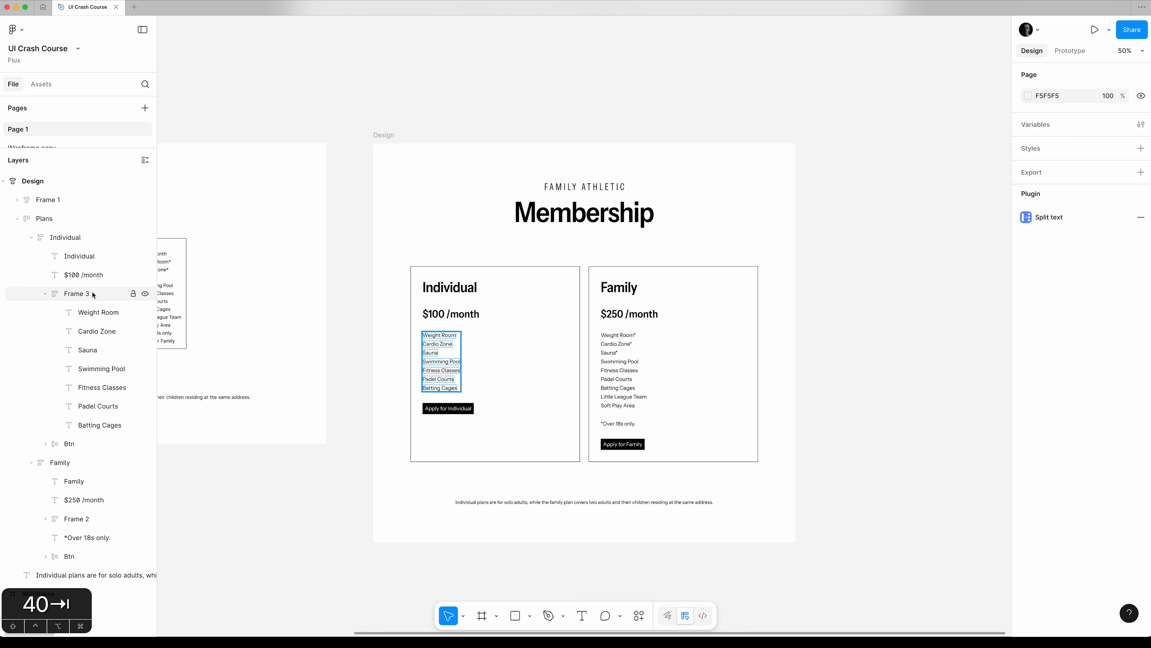
Run the AI Rename layers action on the whole Design frame.
click(638, 616)
text(re)
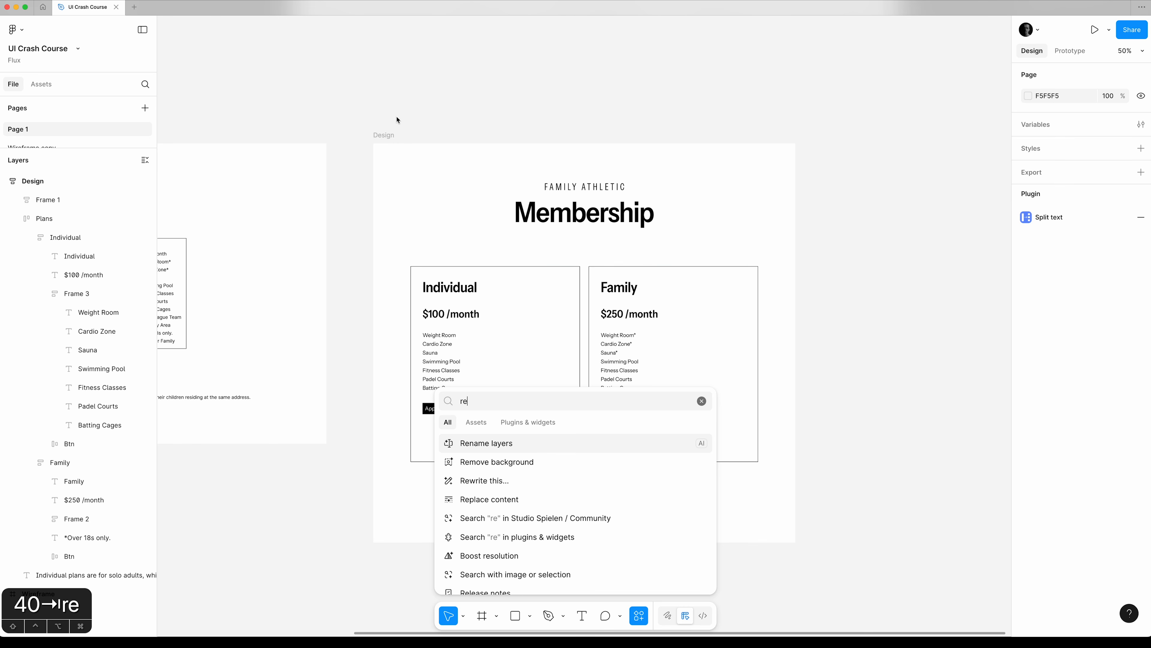
click(390, 138)
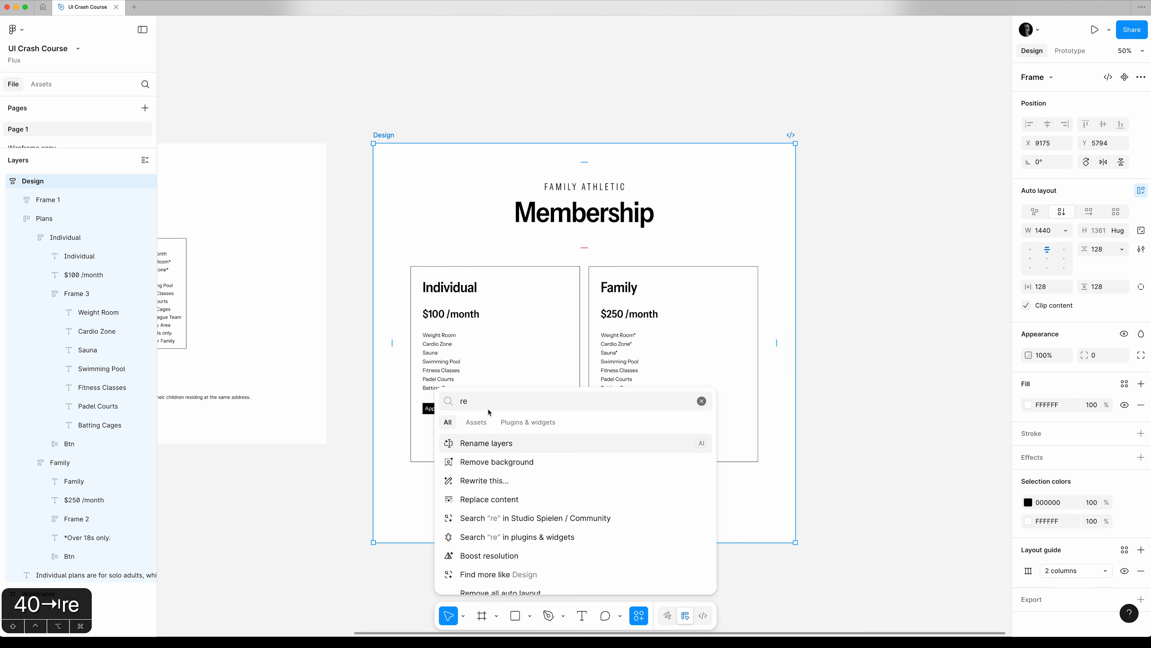
click(489, 448)
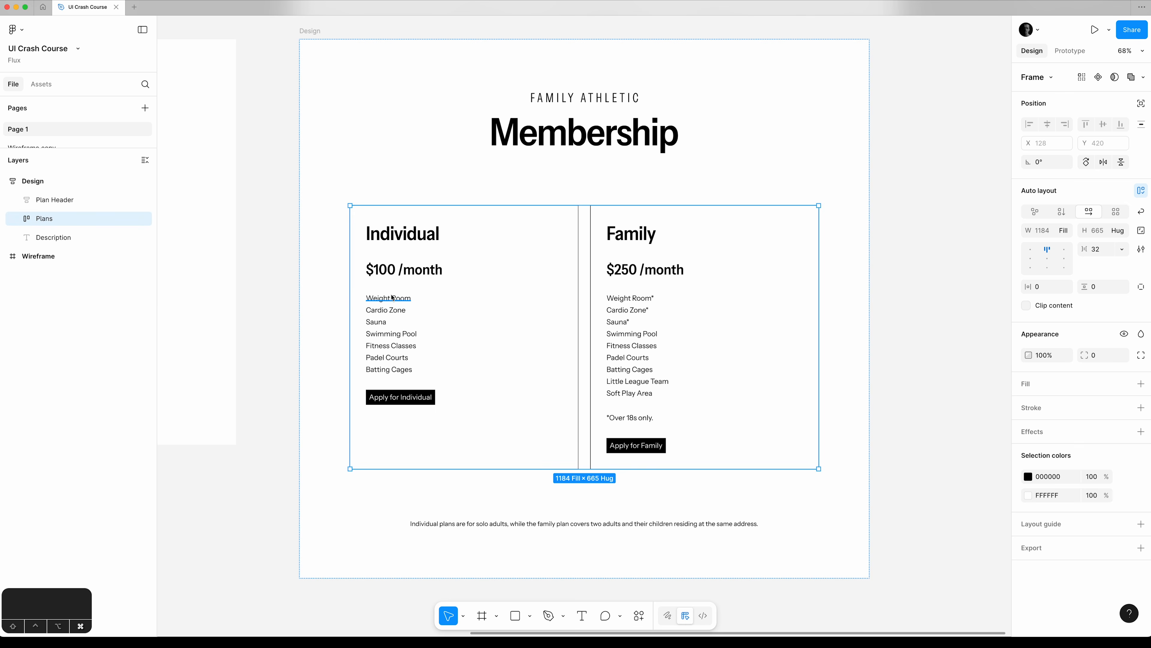
Wrap the Individual card's Features Container and Btn together in a new auto layout frame.
super+click(390, 299)
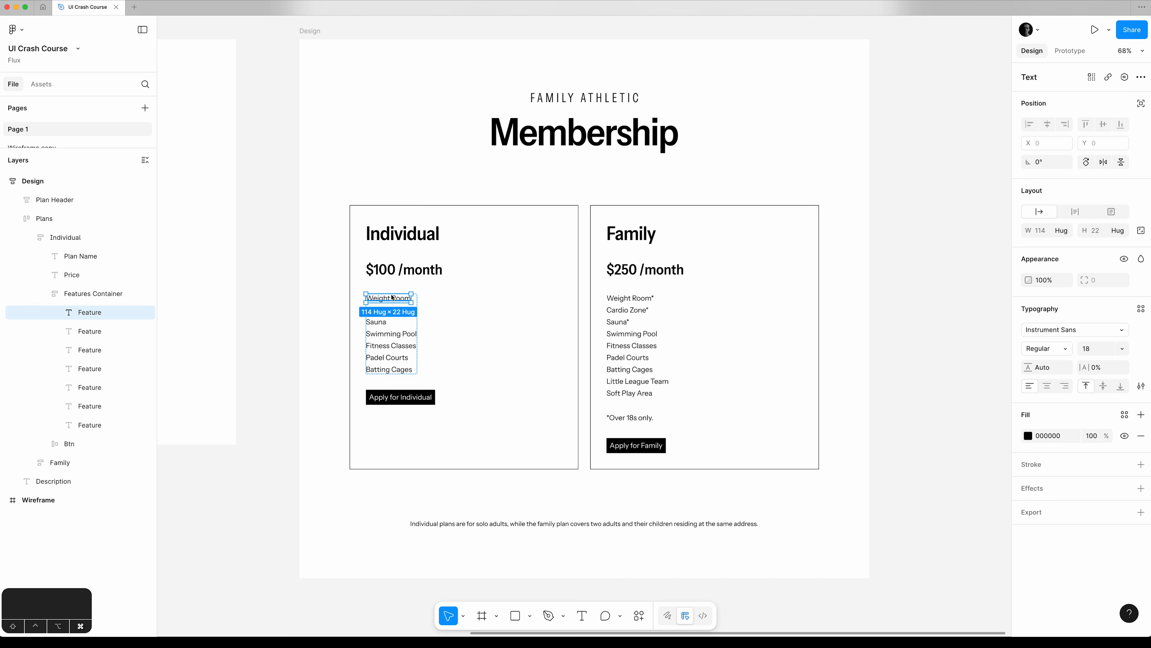
click(45, 293)
click(105, 293)
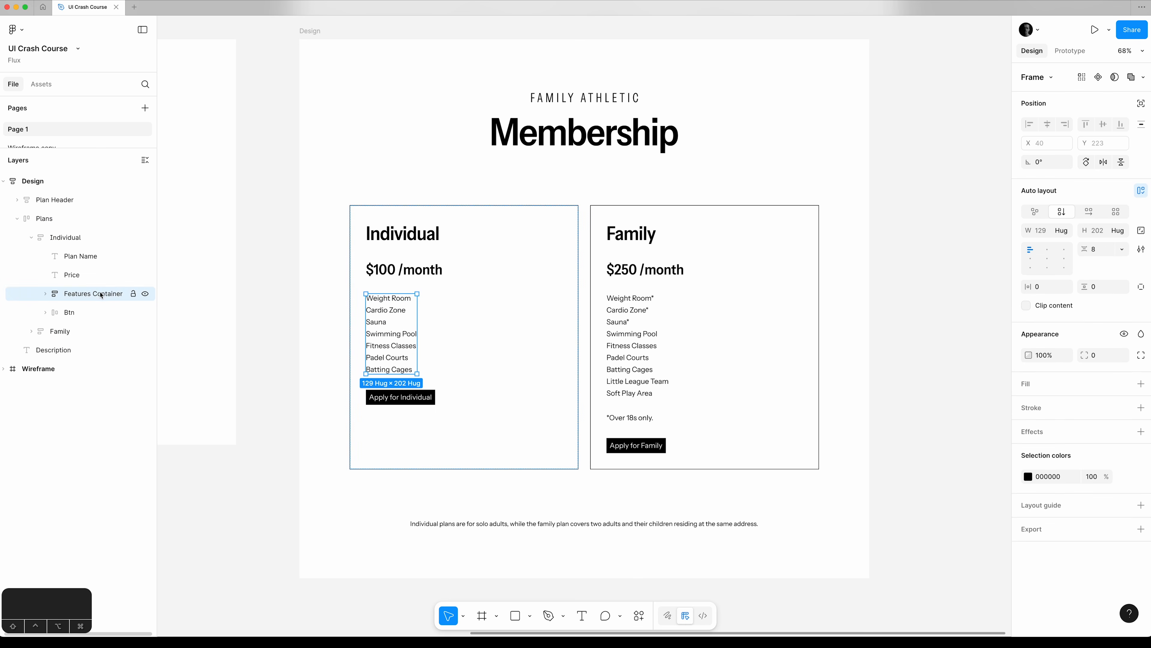
shift+click(96, 319)
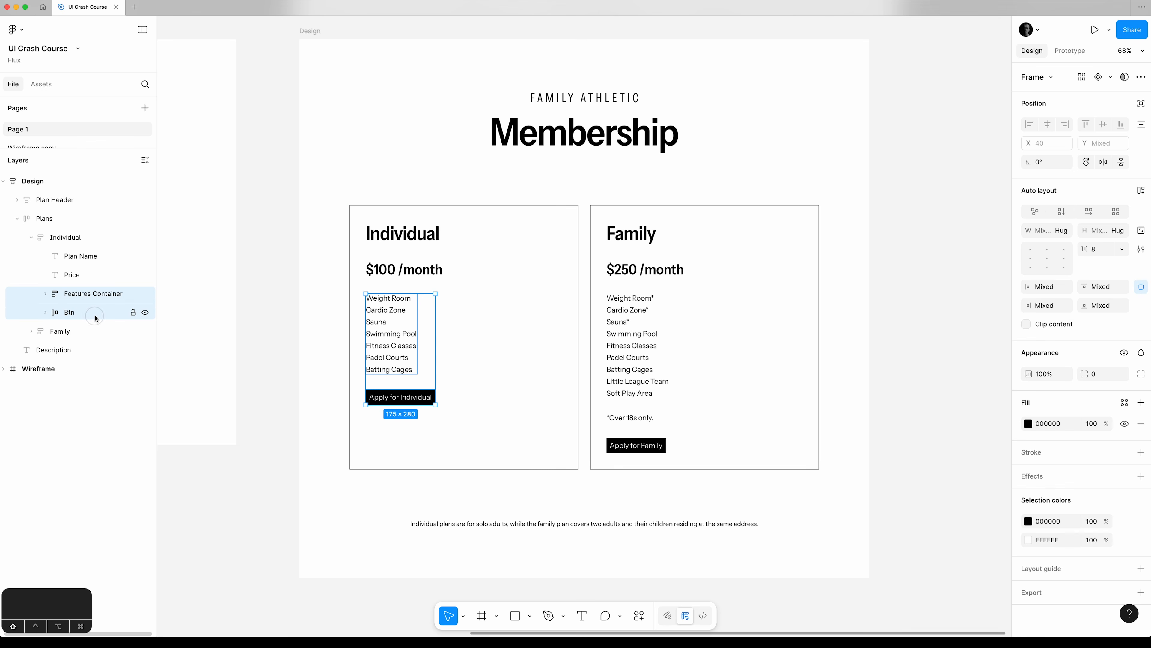
key(shift+a)
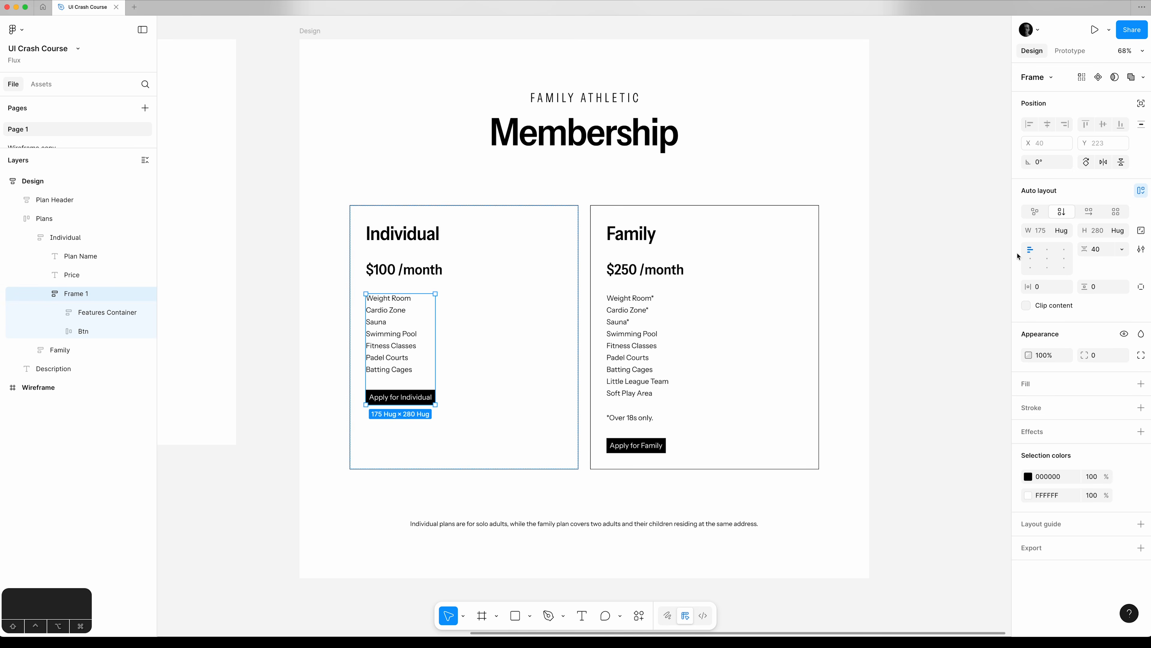
Set the frame around the Individual card's features and button to Fill container height with an Auto vertical gap.
click(1120, 232)
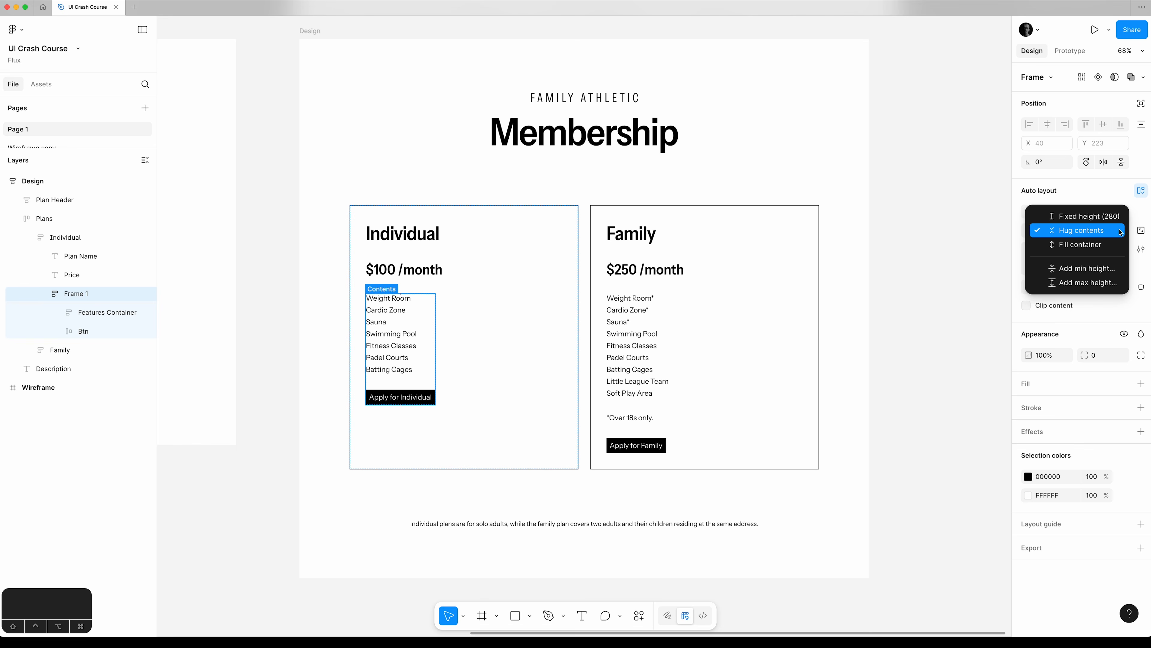
click(1105, 245)
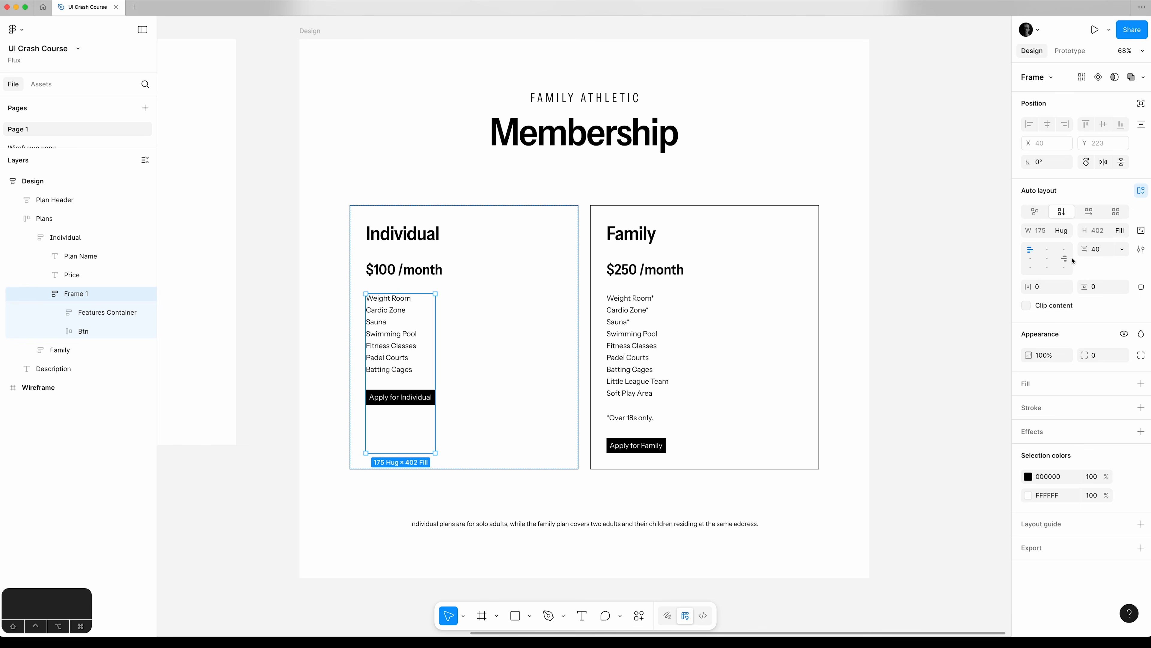
click(1123, 250)
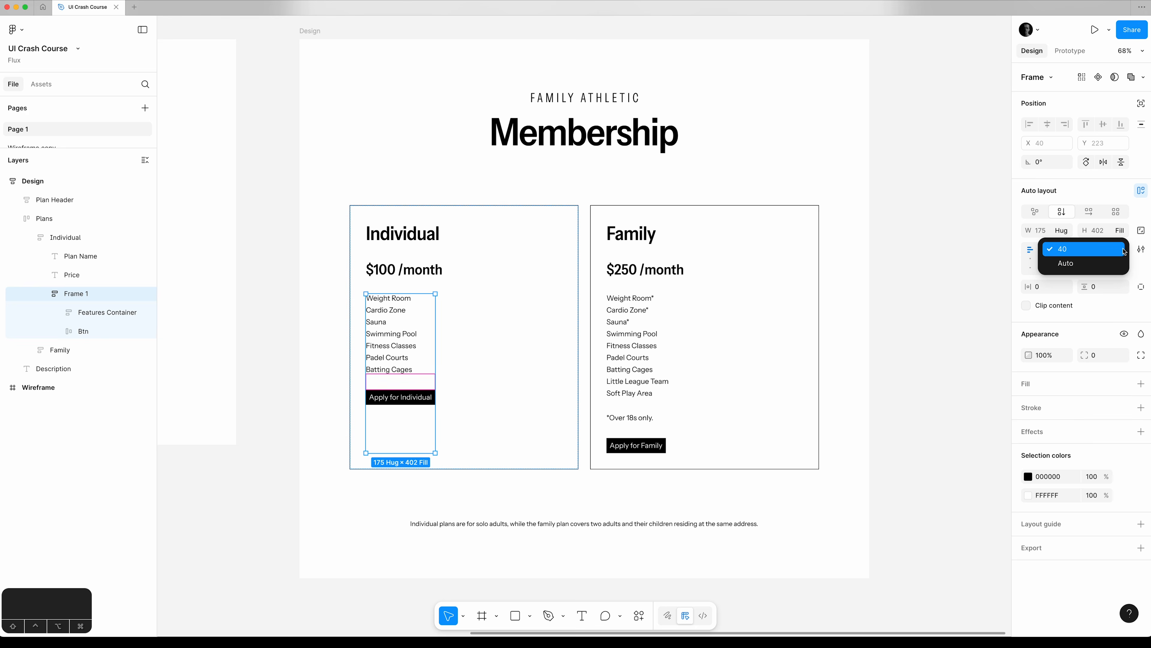
click(1107, 263)
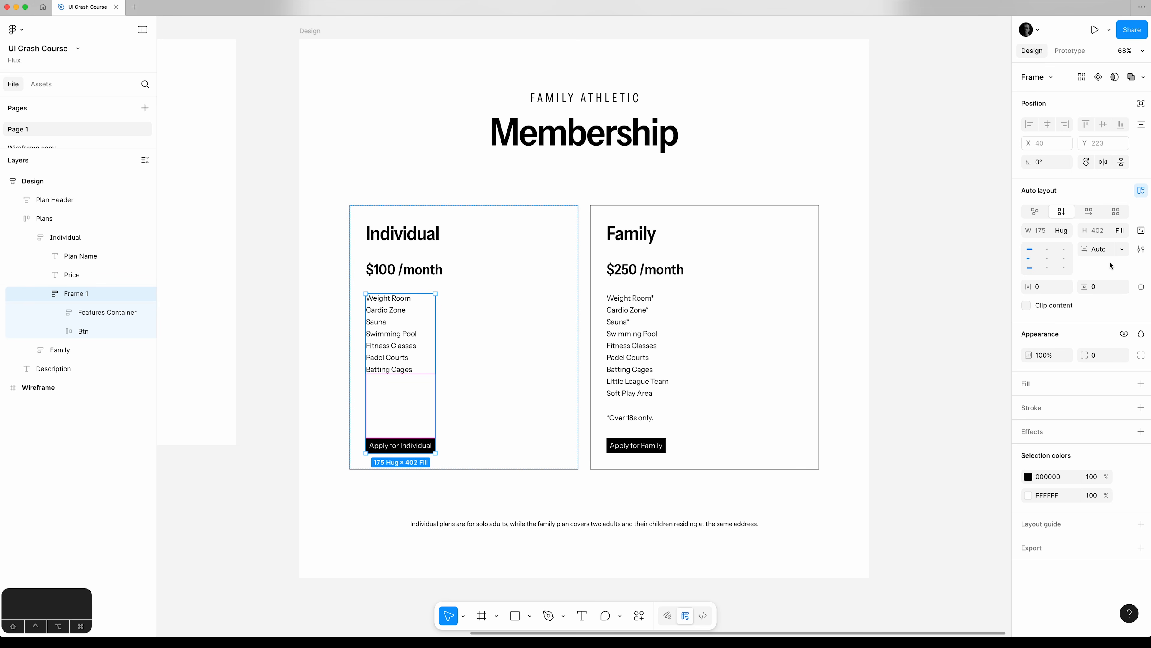
click(956, 303)
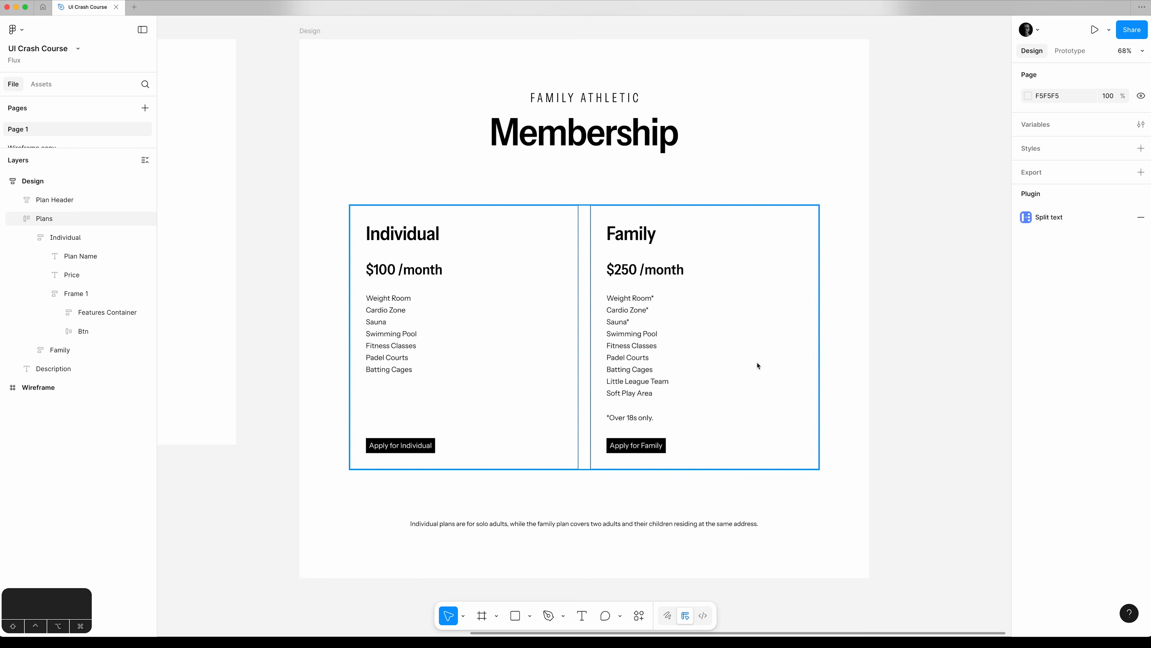
Try placing a rectangle of about 246 × 767 in the Family card with auto layout ignored, and delete it.
key(r)
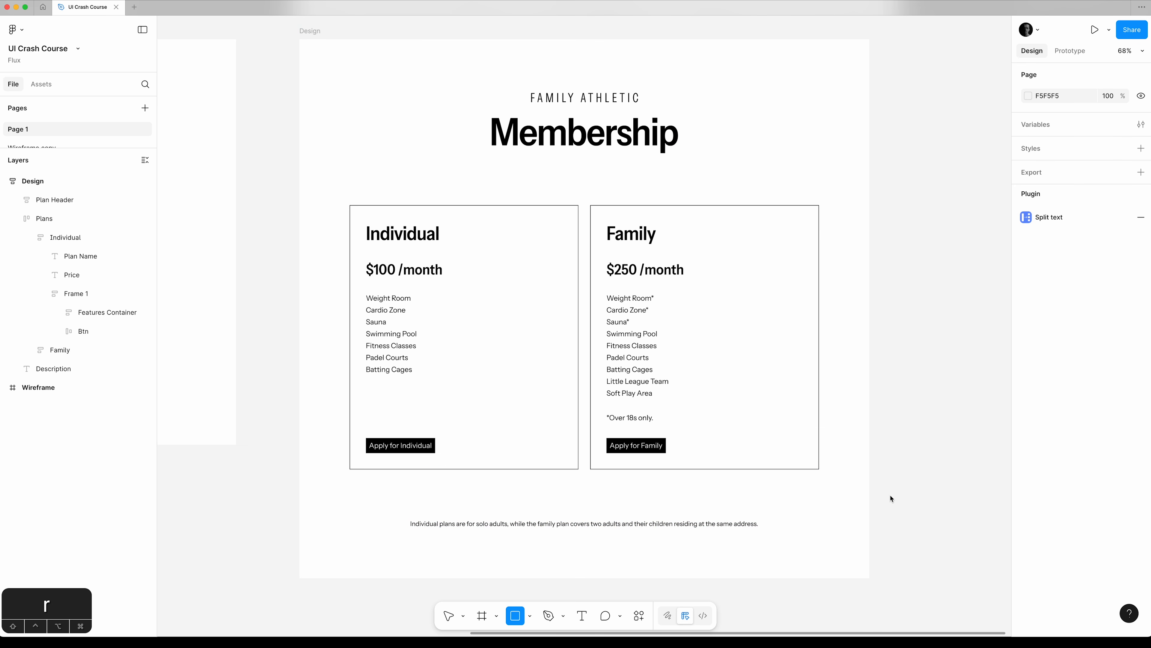
drag(884, 519, 985, 214)
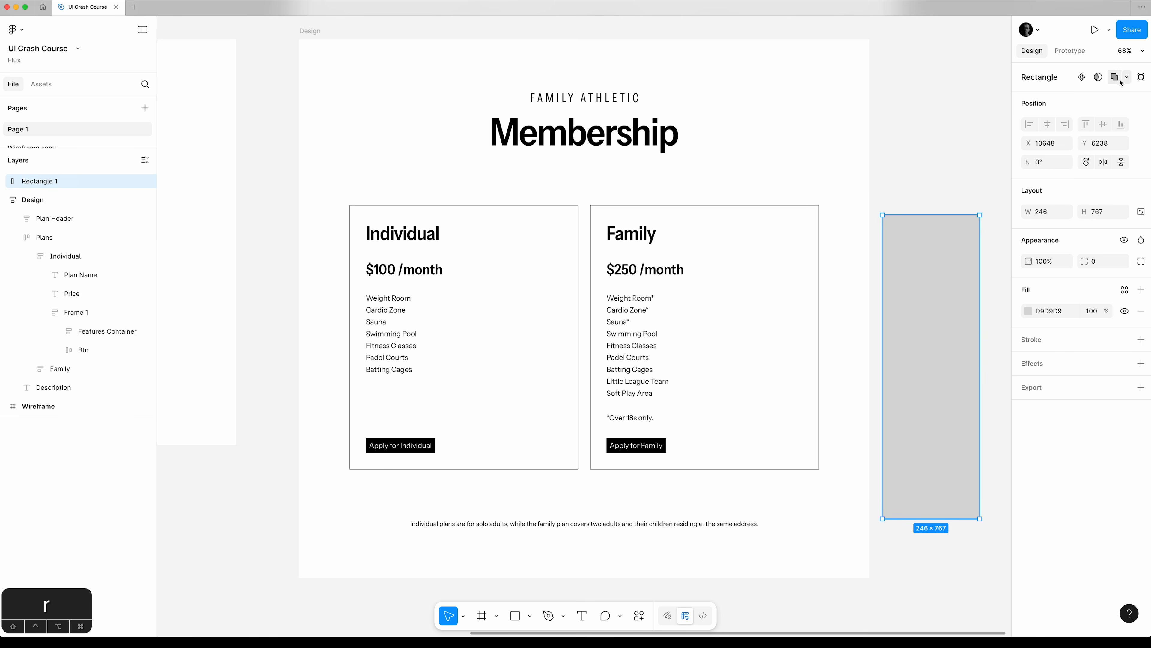
drag(927, 305, 770, 300)
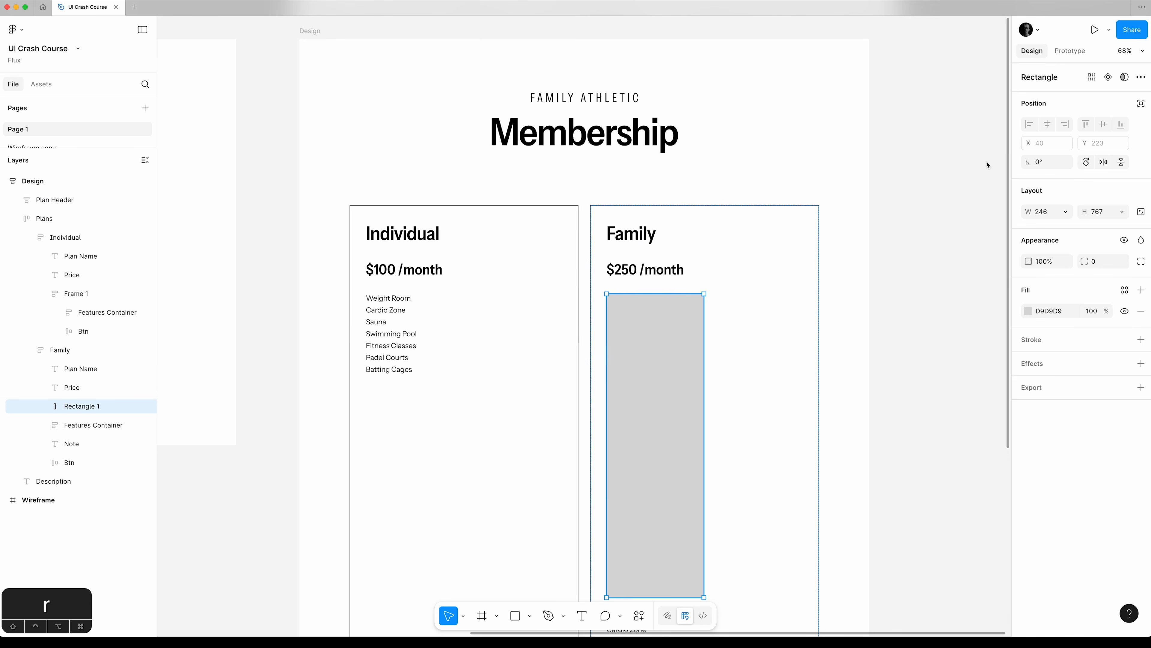
click(1140, 104)
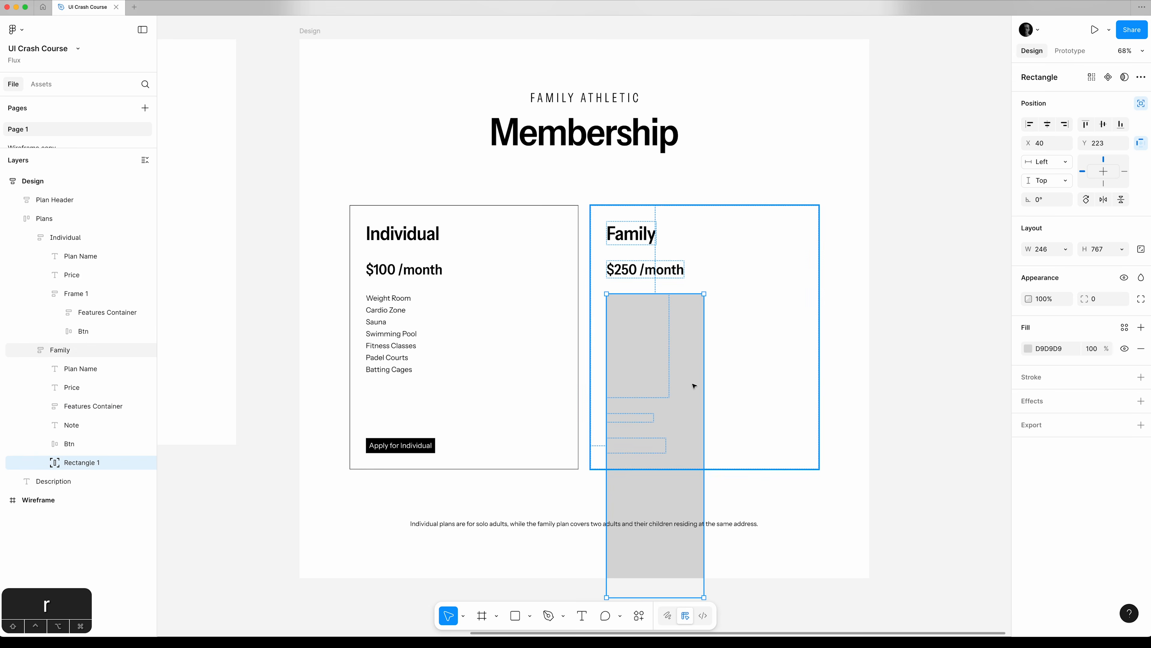
drag(661, 394, 764, 307)
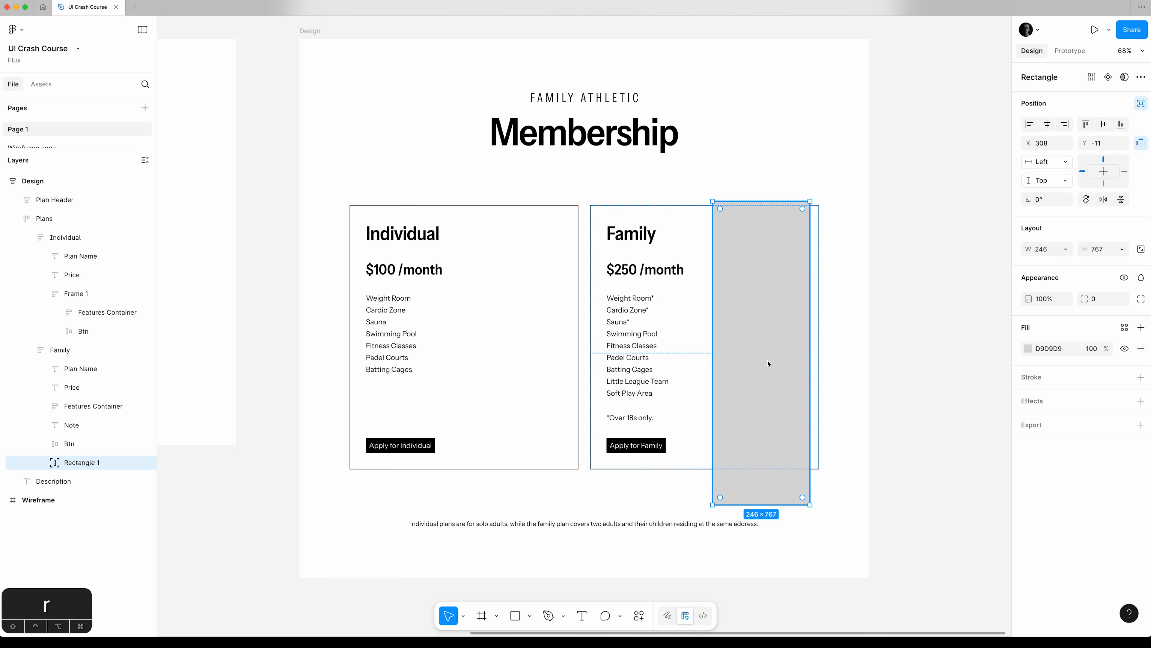
drag(769, 363, 529, 365)
key(BackSpace)
Set the Individual card's Btn and the frame wrapping it with the features to Fill container width.
click(85, 279)
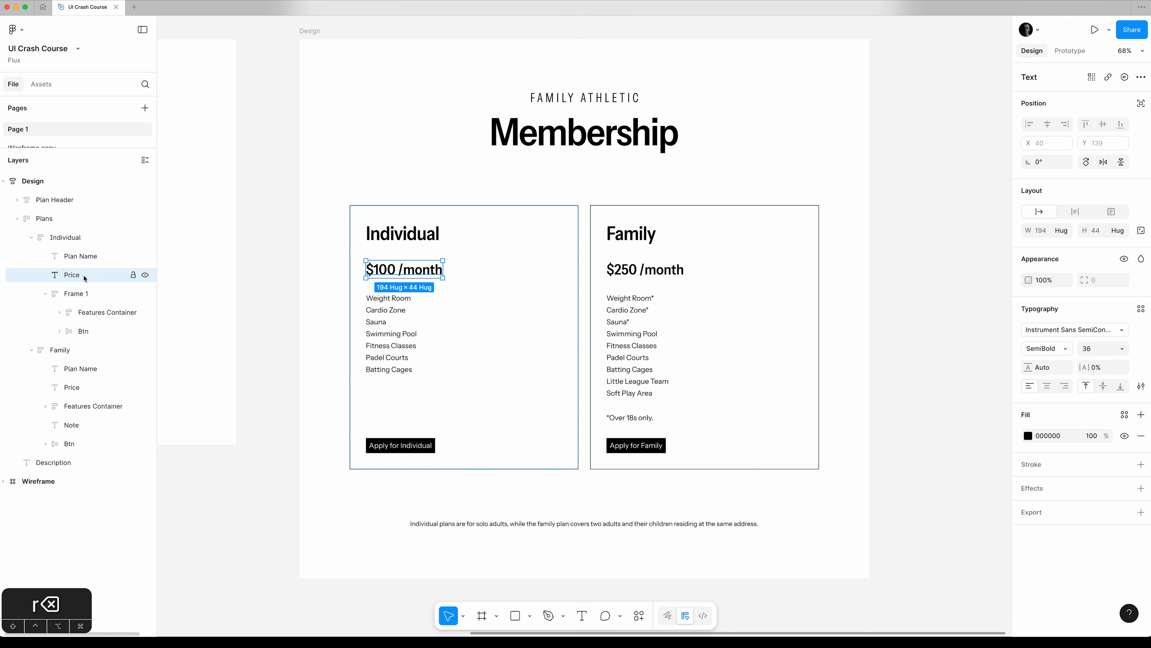
click(94, 335)
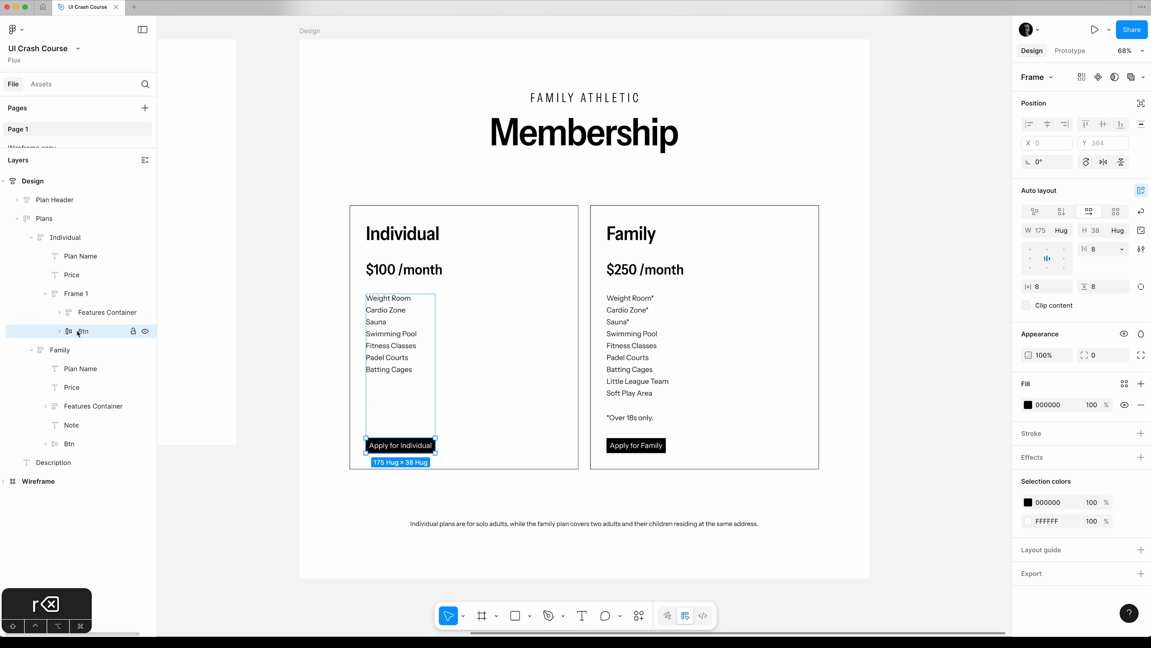
click(1063, 231)
click(1056, 245)
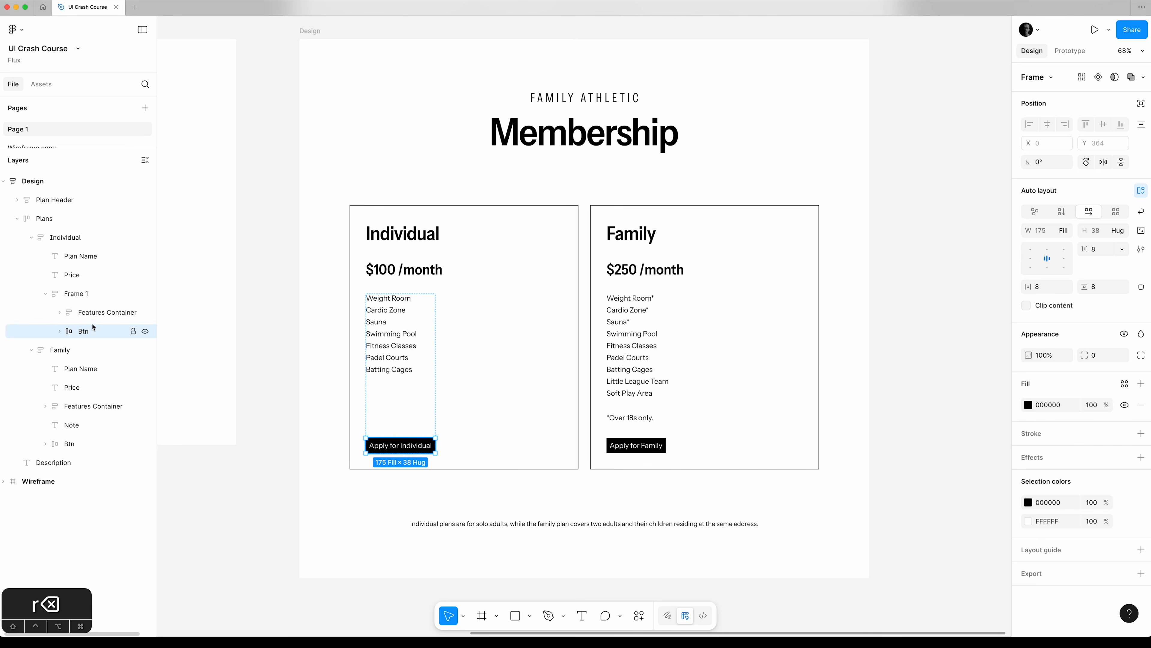
click(76, 293)
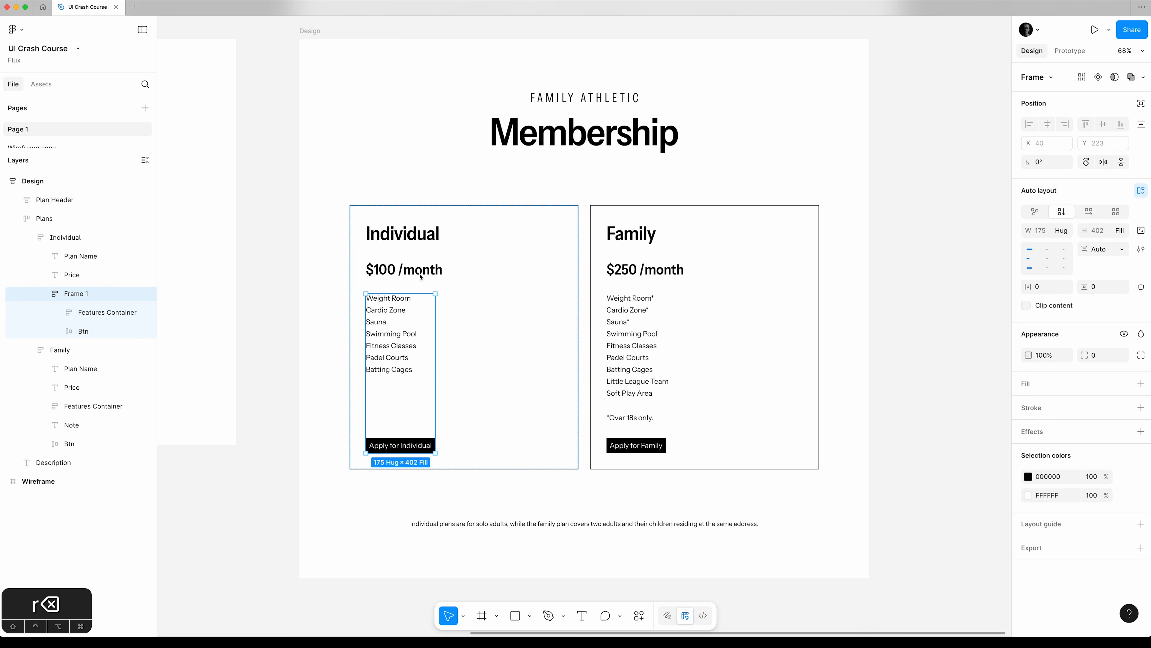
click(1064, 232)
click(1054, 244)
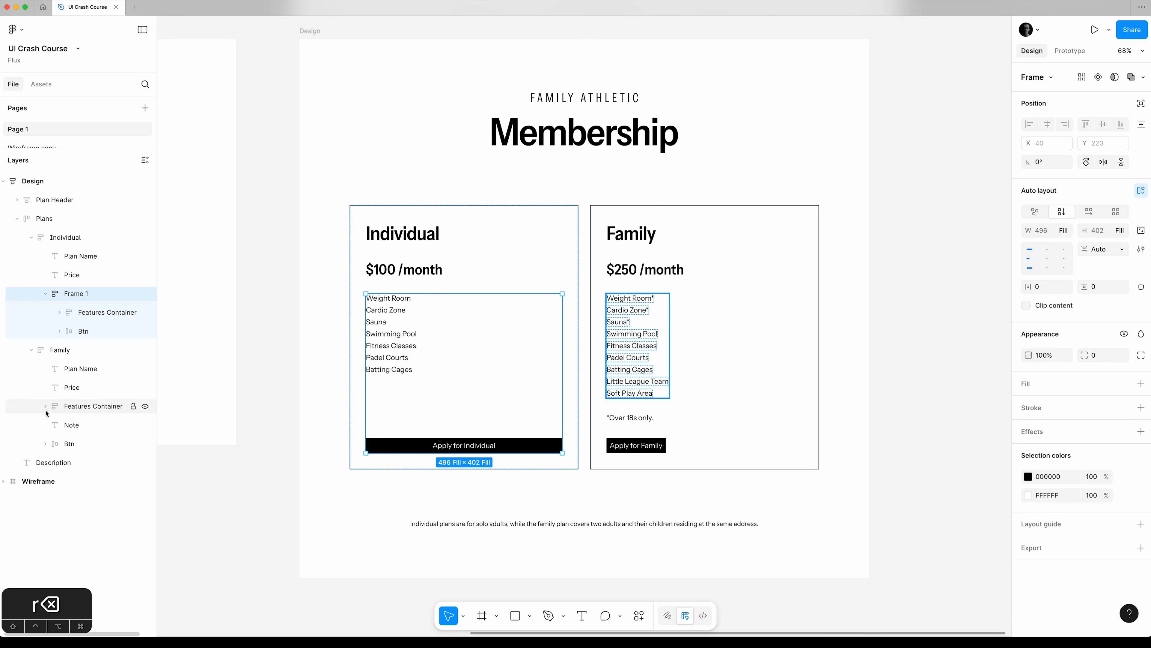
Set the Family card's Btn to Fill container width and deselect it.
click(91, 407)
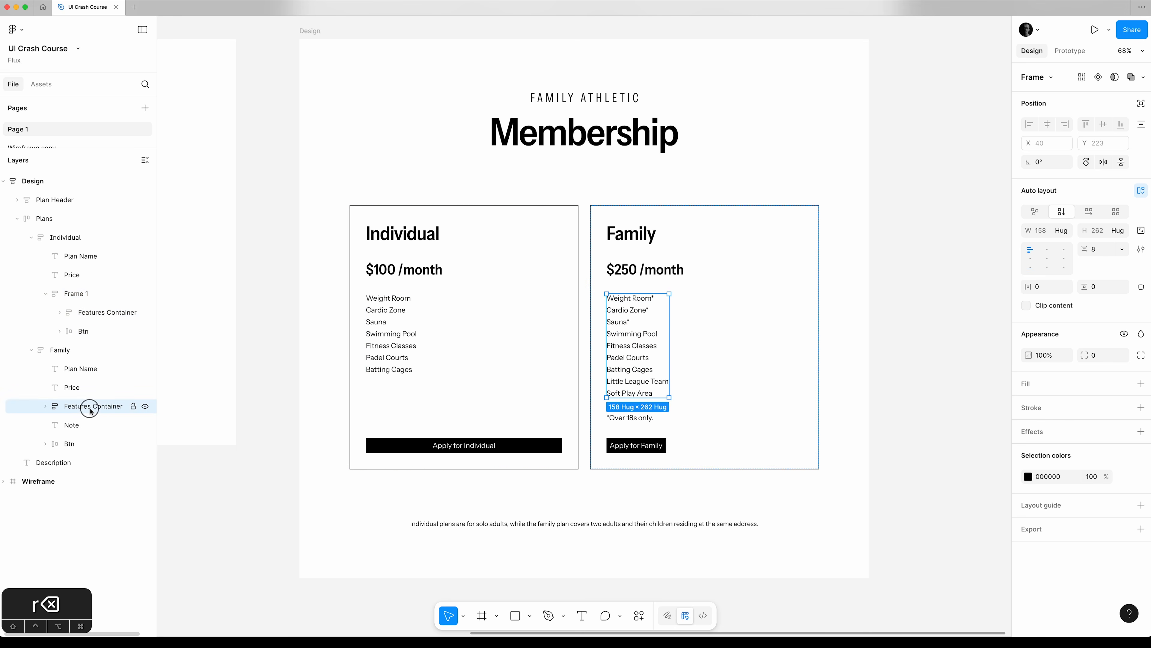
click(85, 444)
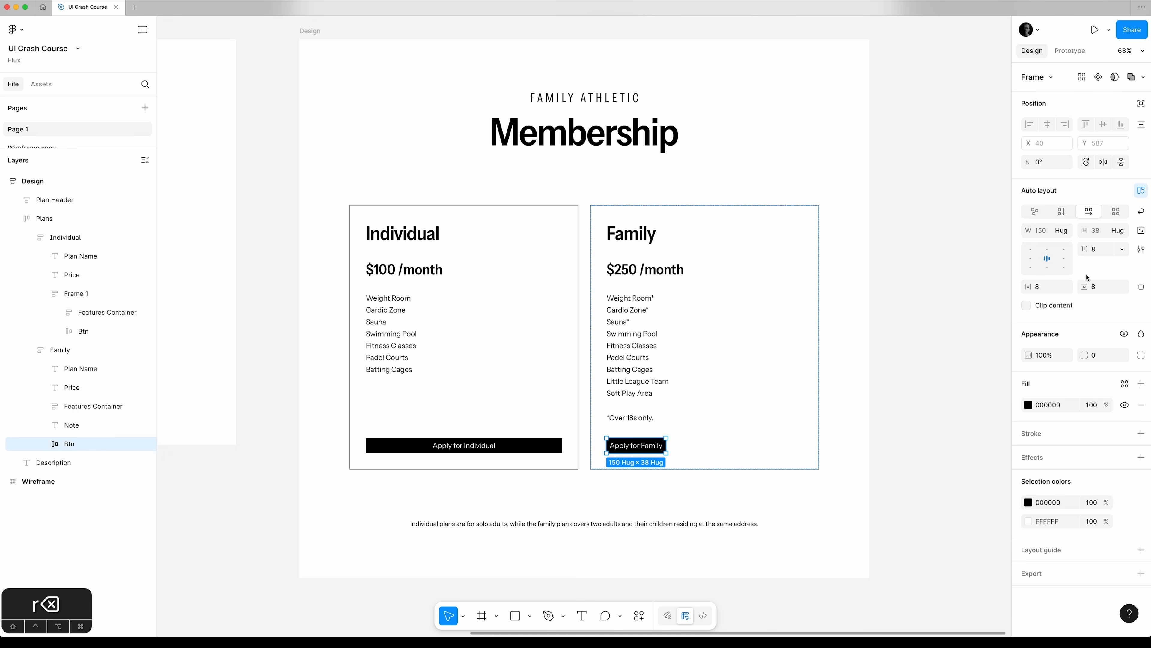
click(1065, 233)
click(1053, 247)
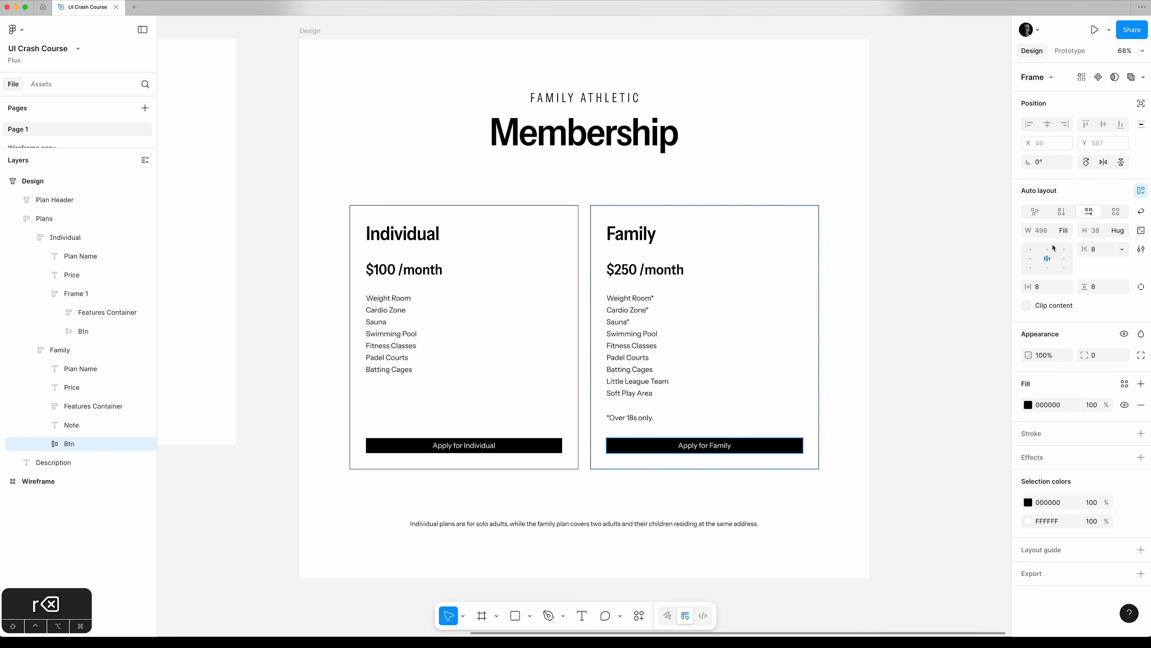
click(919, 330)
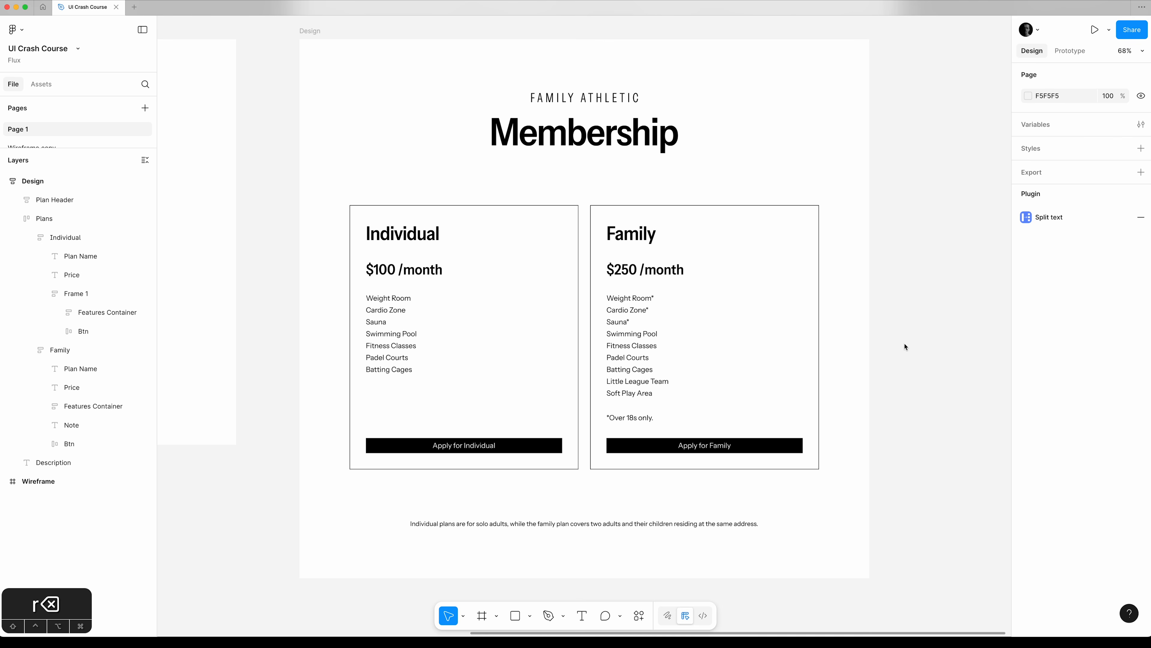
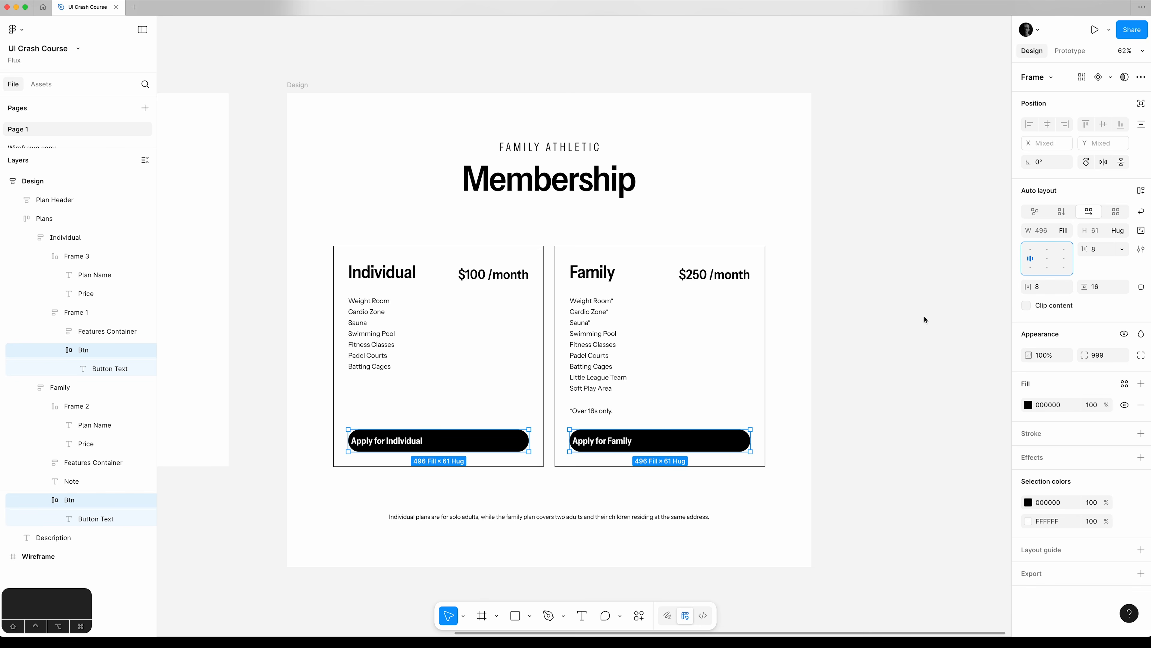
Set the horizontal padding of both cards' apply buttons to 28 and deselect them.
click(1048, 288)
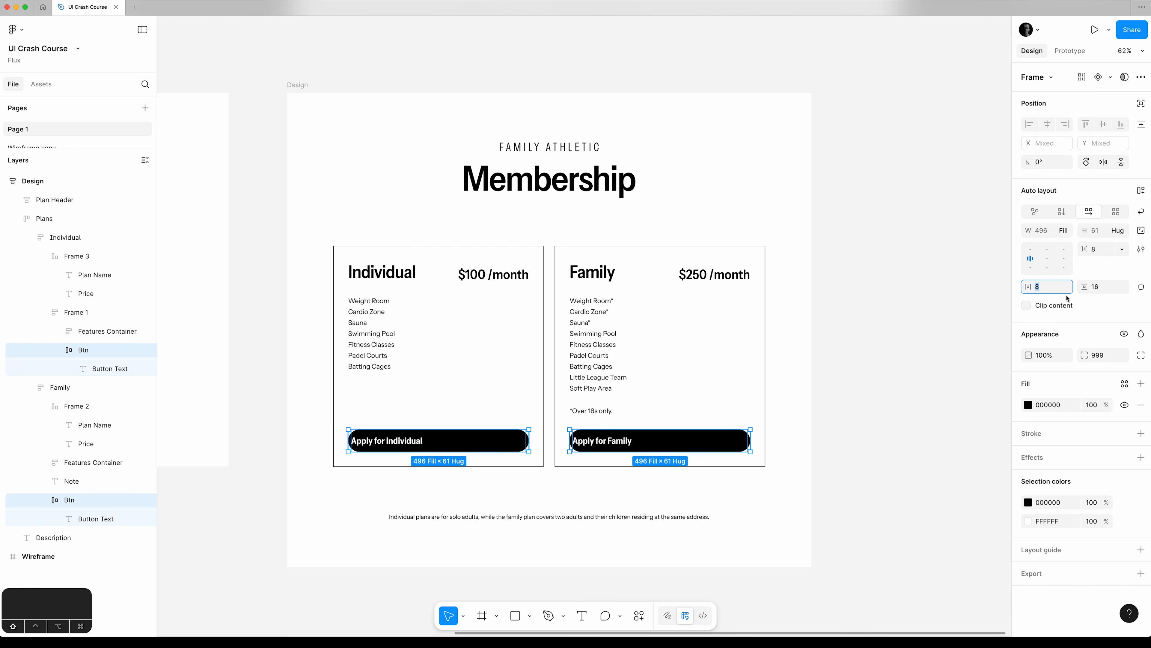
key(shift+Up)
key(shift+Up)
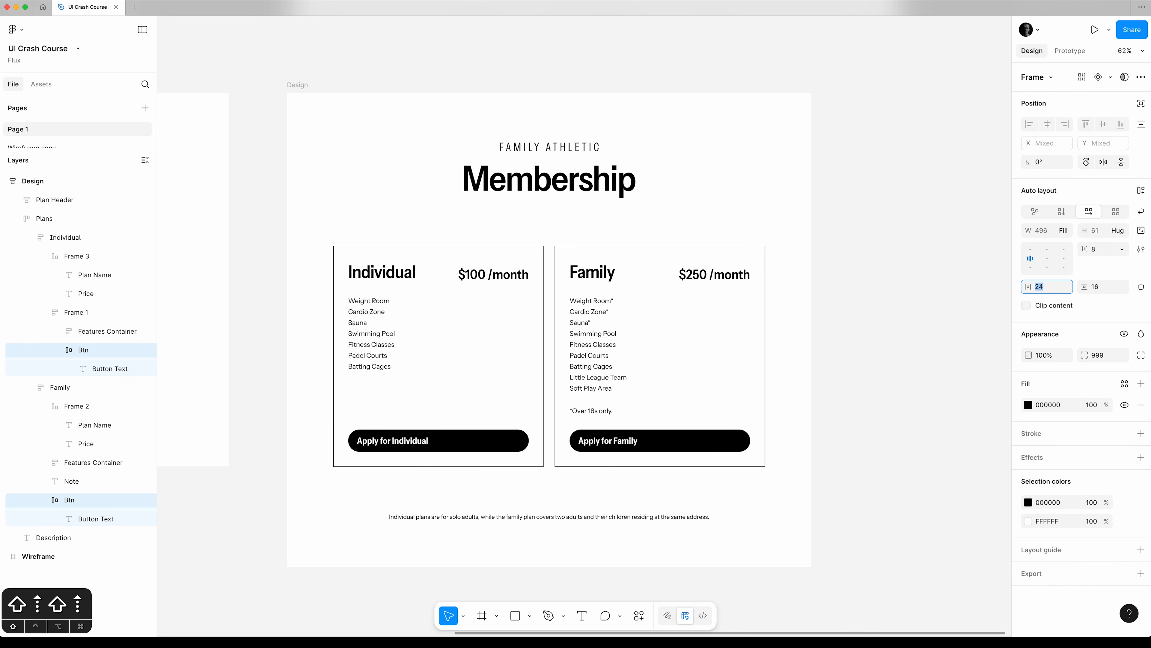
key(shift+Up)
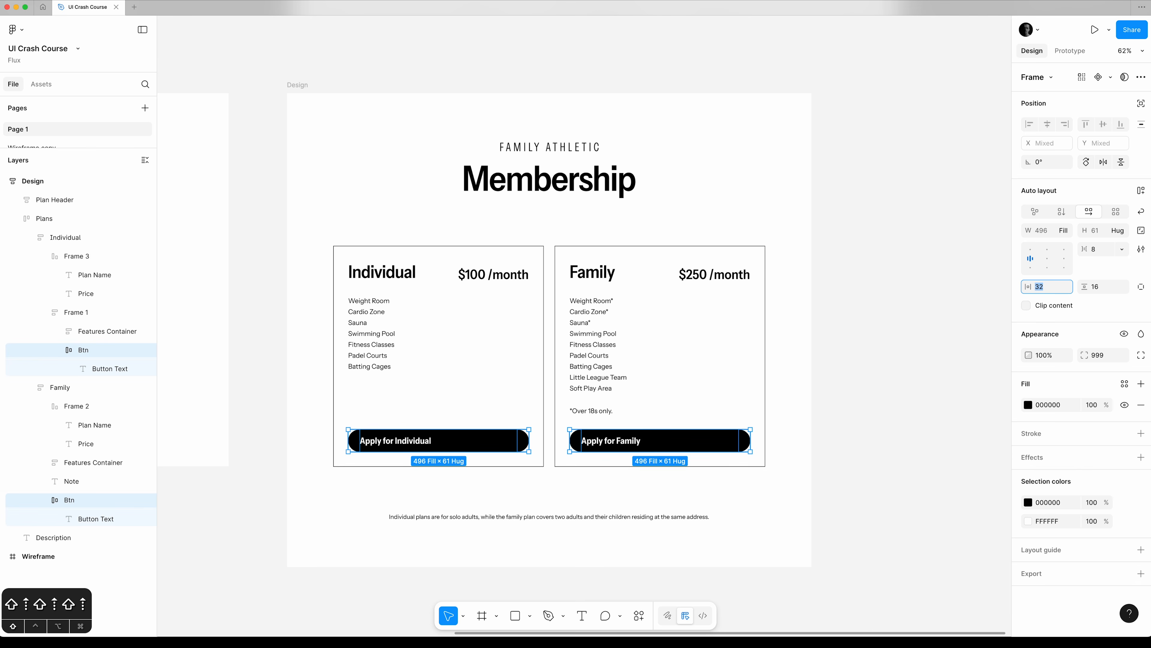
key(shift+Down)
key(shift+Up)
key(Down)
key(Down)
key(Down)
key(Down)
key(Down)
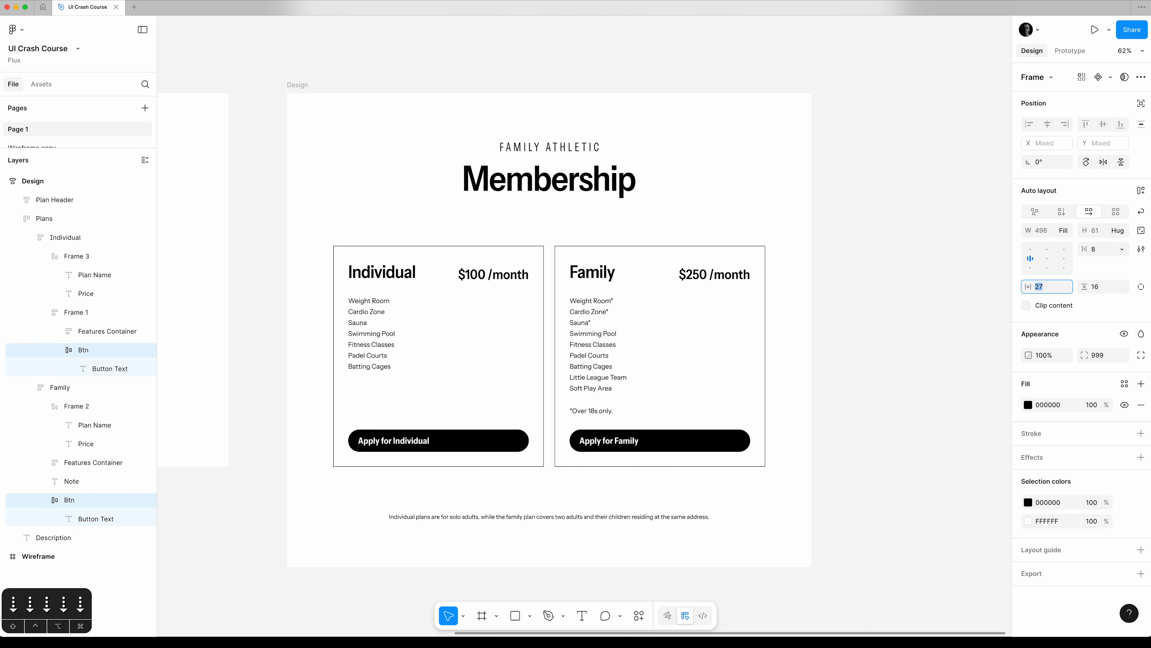
key(Up)
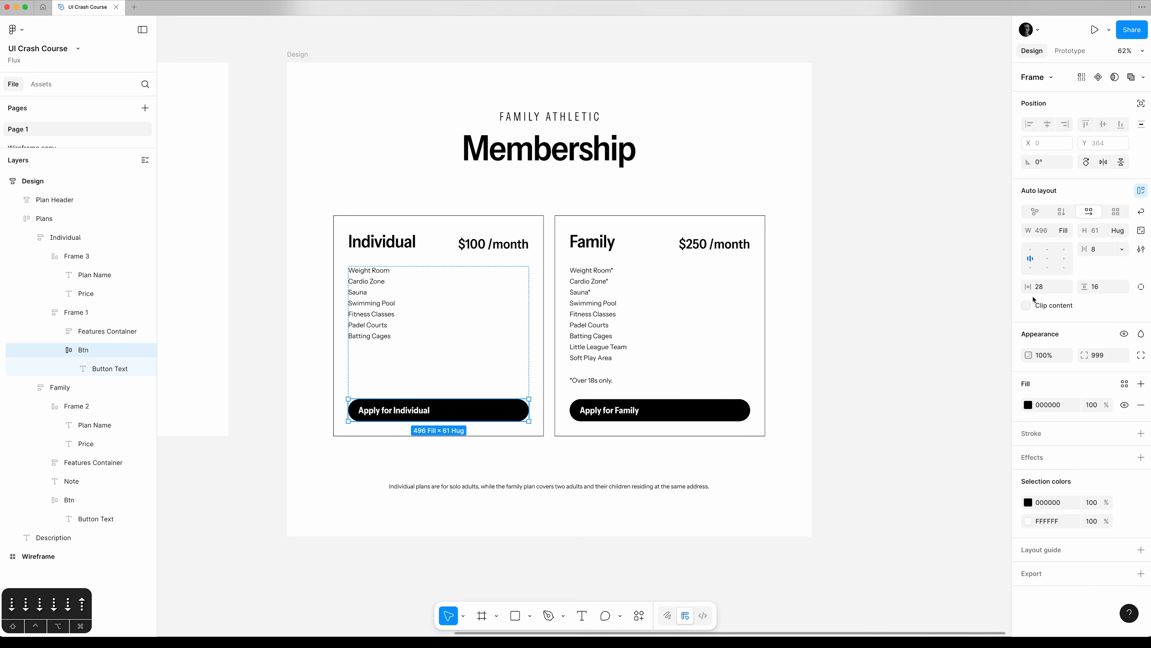
click(920, 315)
click(699, 141)
Change the Family card's apply button fill from black to a medium blue of about HSL 216, 65, 50.
key(shift+0)
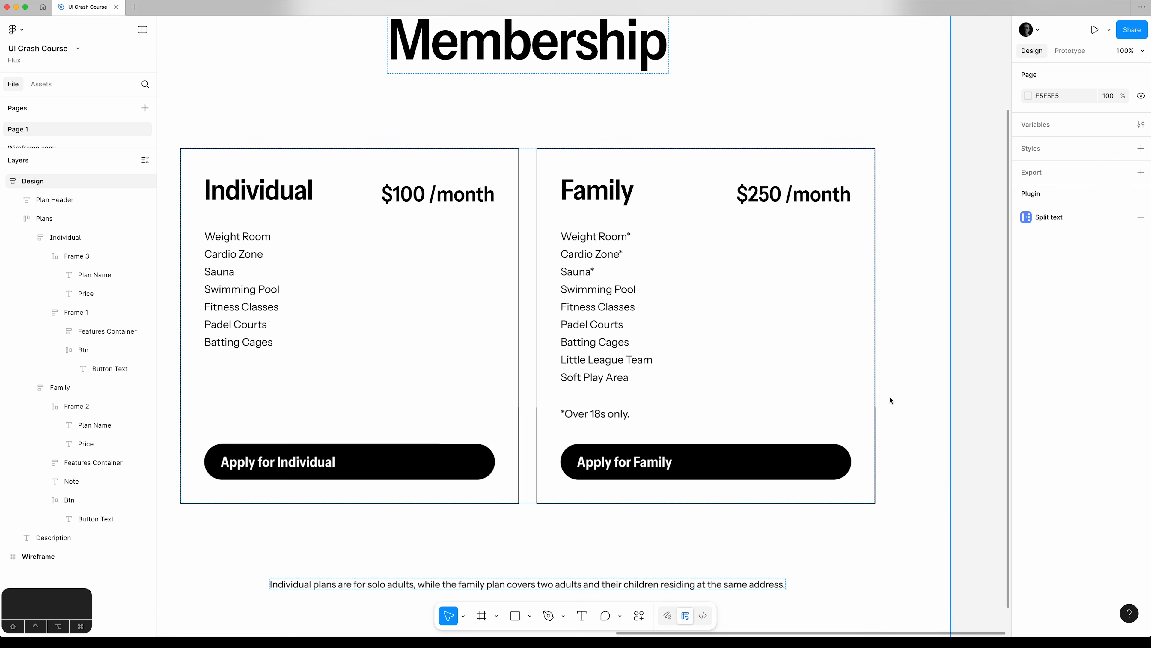
super+click(756, 474)
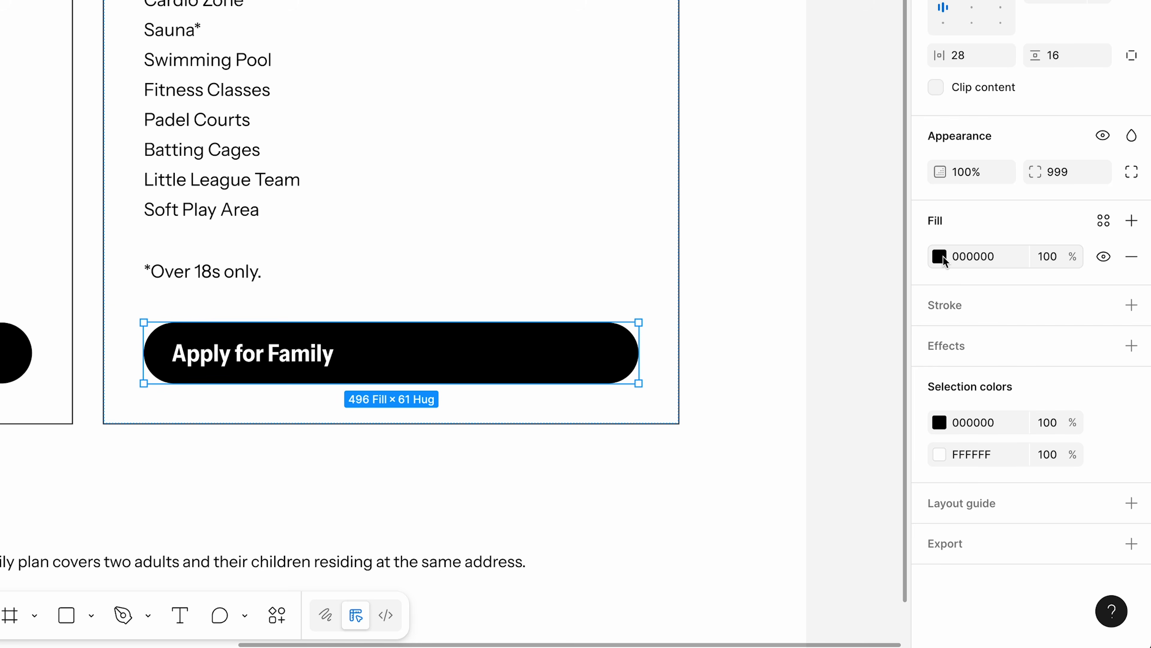
click(1030, 405)
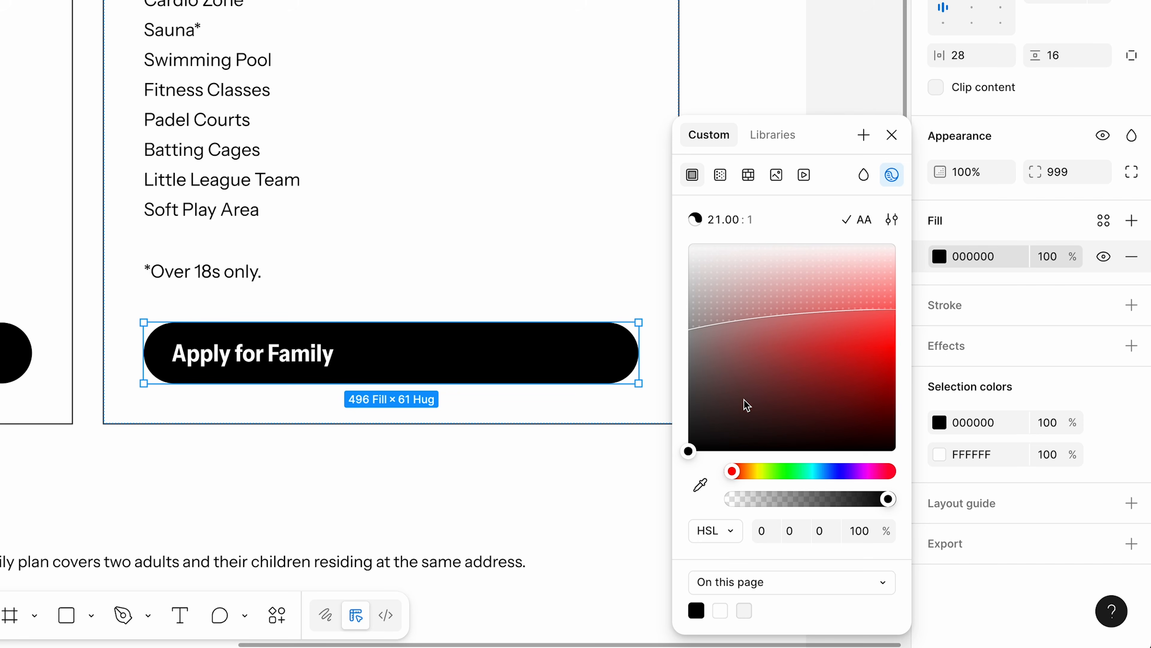
click(800, 328)
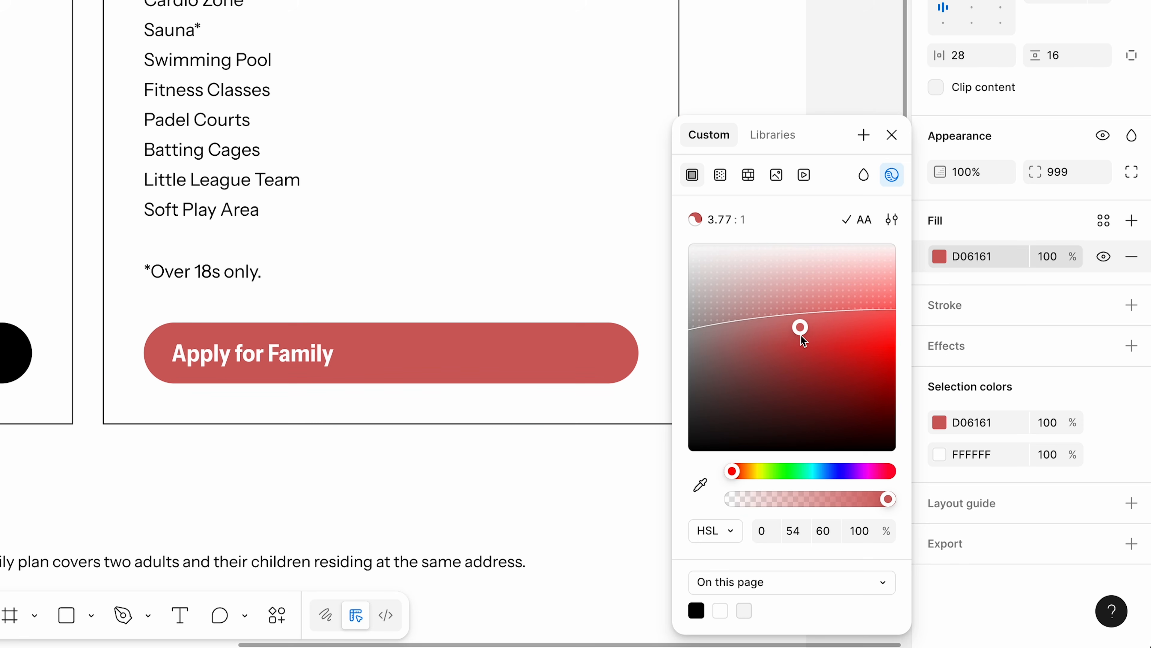
drag(738, 471, 828, 476)
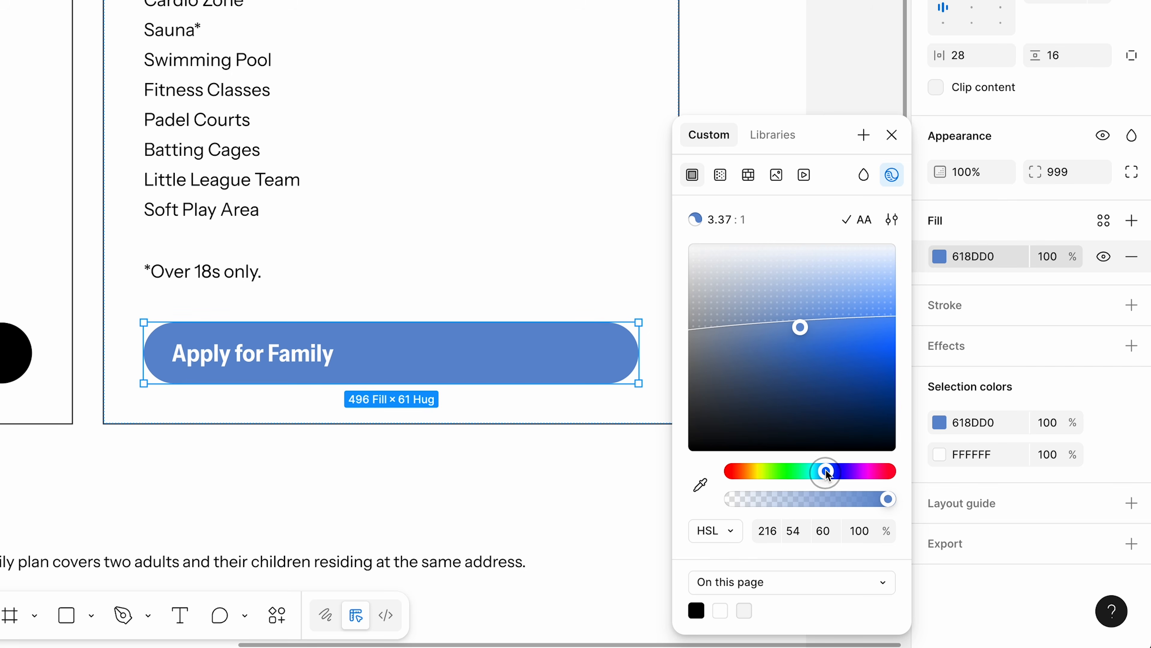
drag(801, 329, 826, 360)
Fine-tune the hue of the Family button's fill to 222.
click(768, 530)
key(Up)
key(Up)
key(Up)
key(Up)
key(Up)
key(Up)
key(Up)
key(Up)
key(Up)
key(Up)
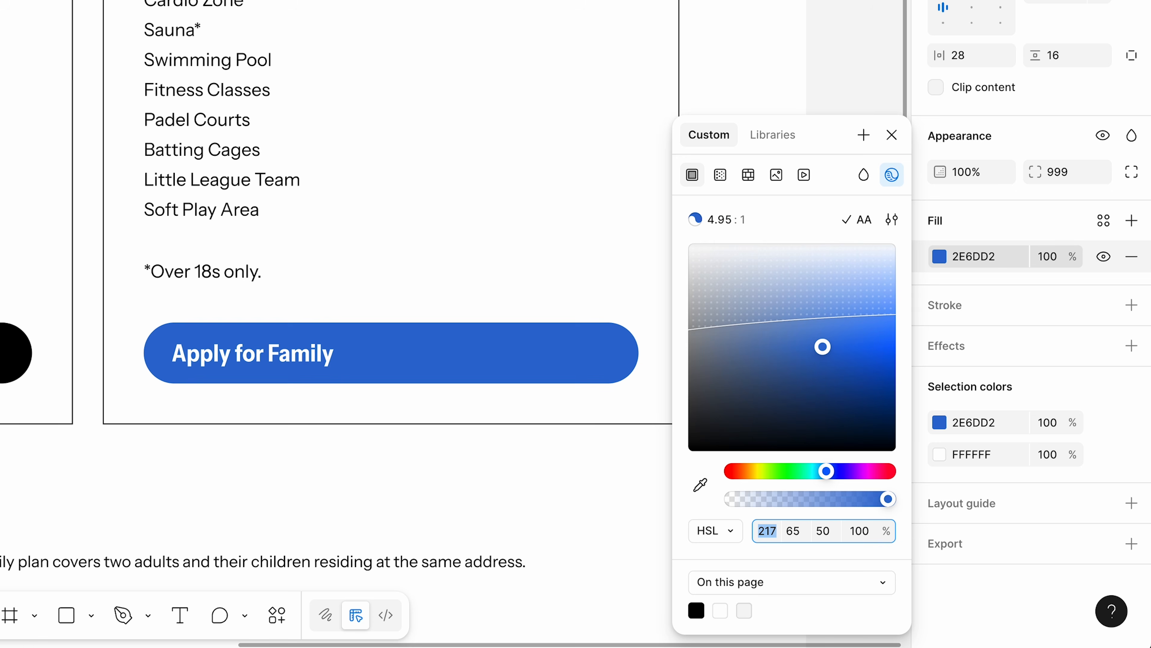
key(Down)
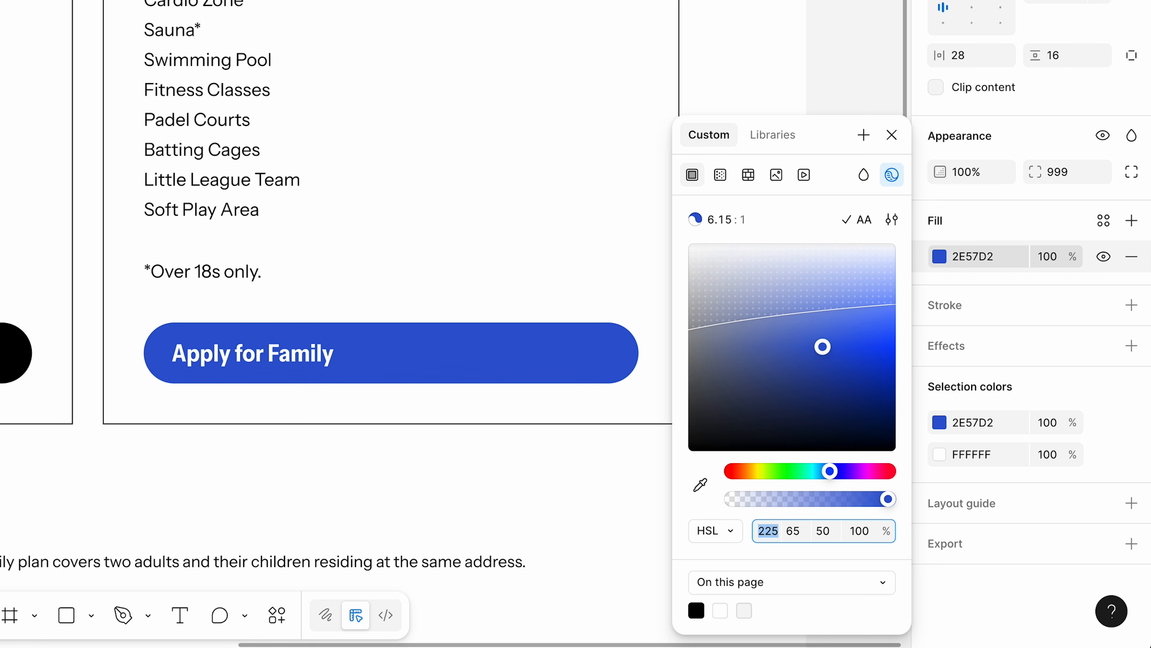
key(Down)
key(Down)
key(Down)
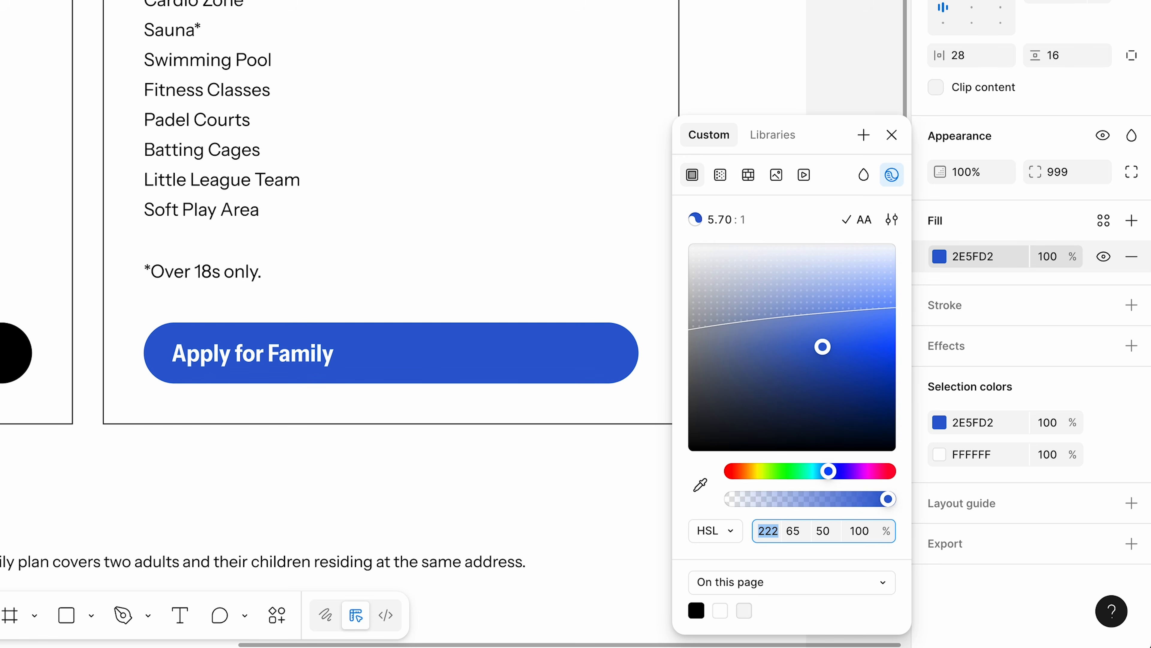
Set the saturation of the Family button's fill to 67.
key(Tab)
key(Up)
key(Up)
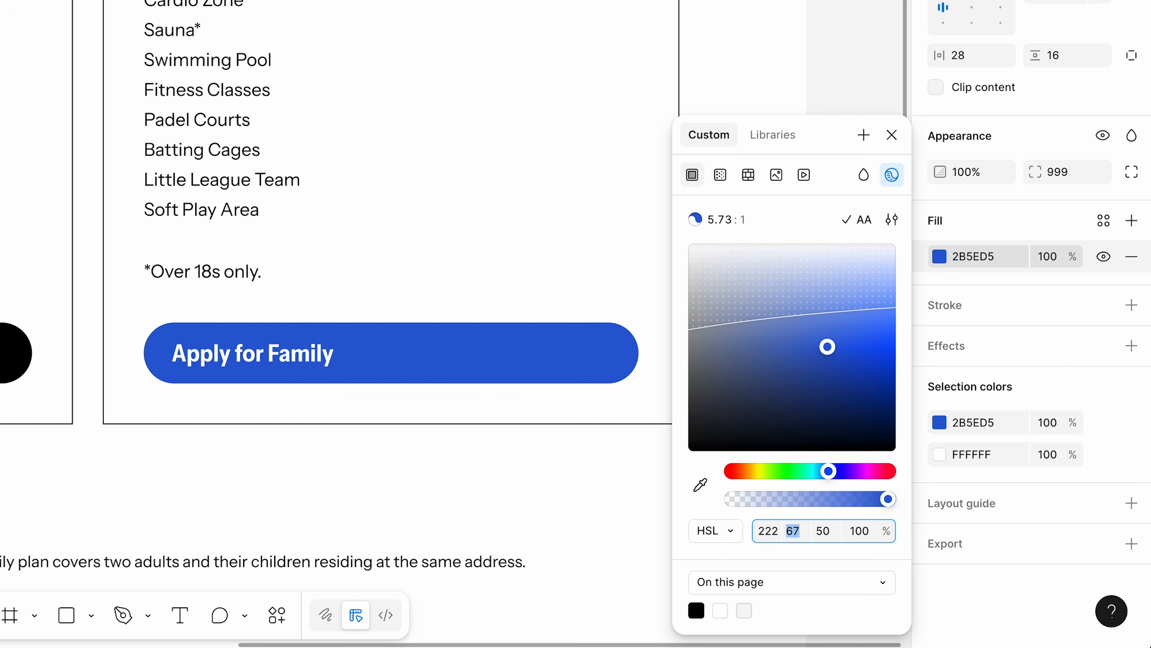
key(Up)
key(Down)
key(Down)
key(Up)
Set the lightness of the Family button's fill to 45 and close the colour picker.
key(Tab)
key(Down)
key(Down)
key(Down)
key(Down)
key(Down)
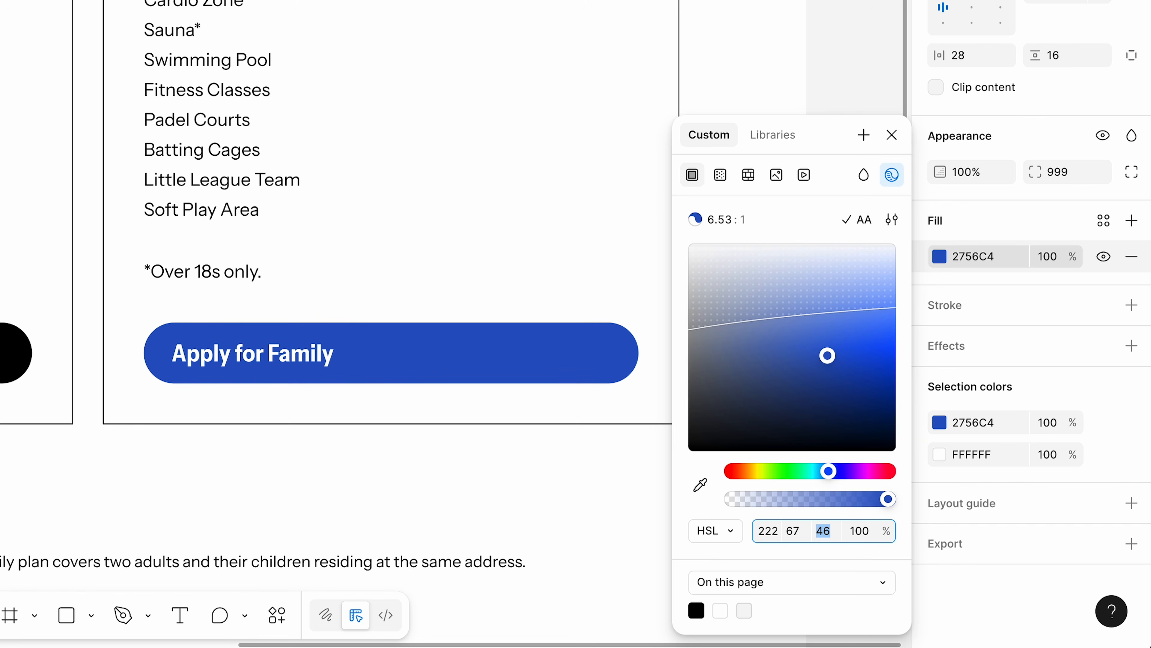
key(Up)
key(Down)
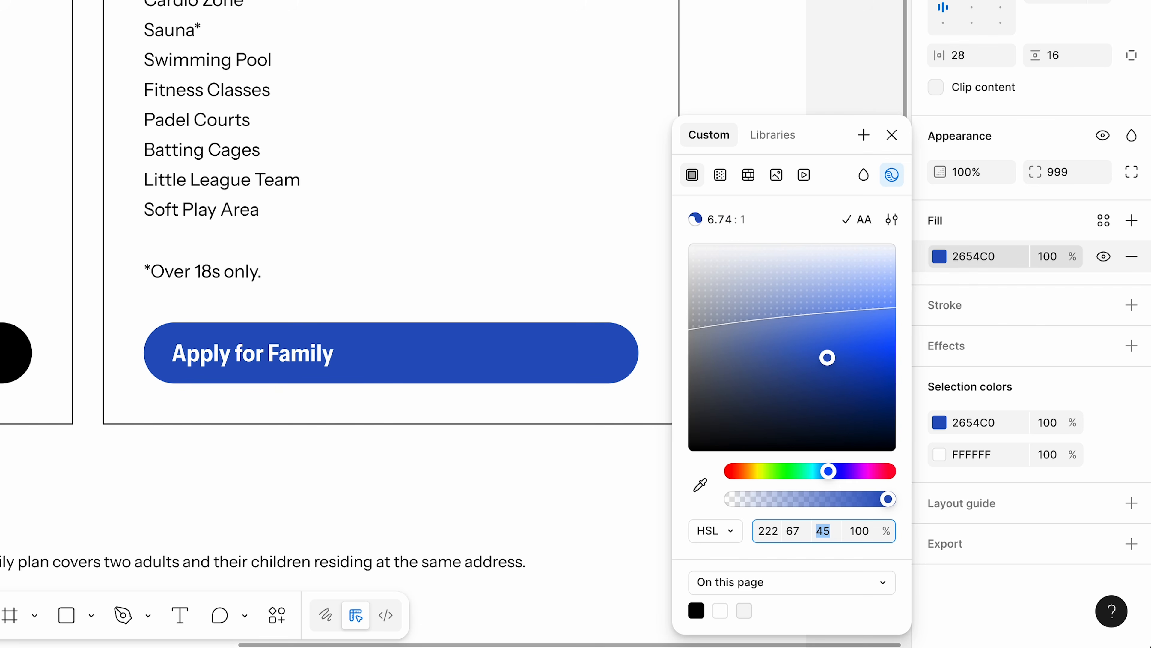
key(Tab)
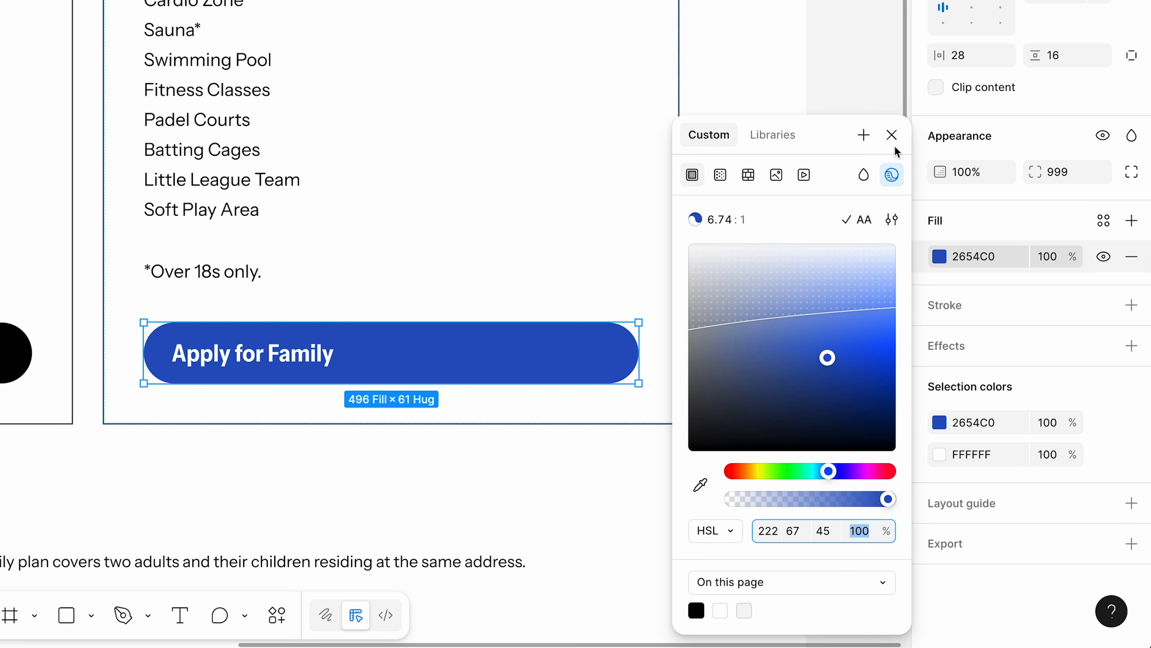
click(892, 136)
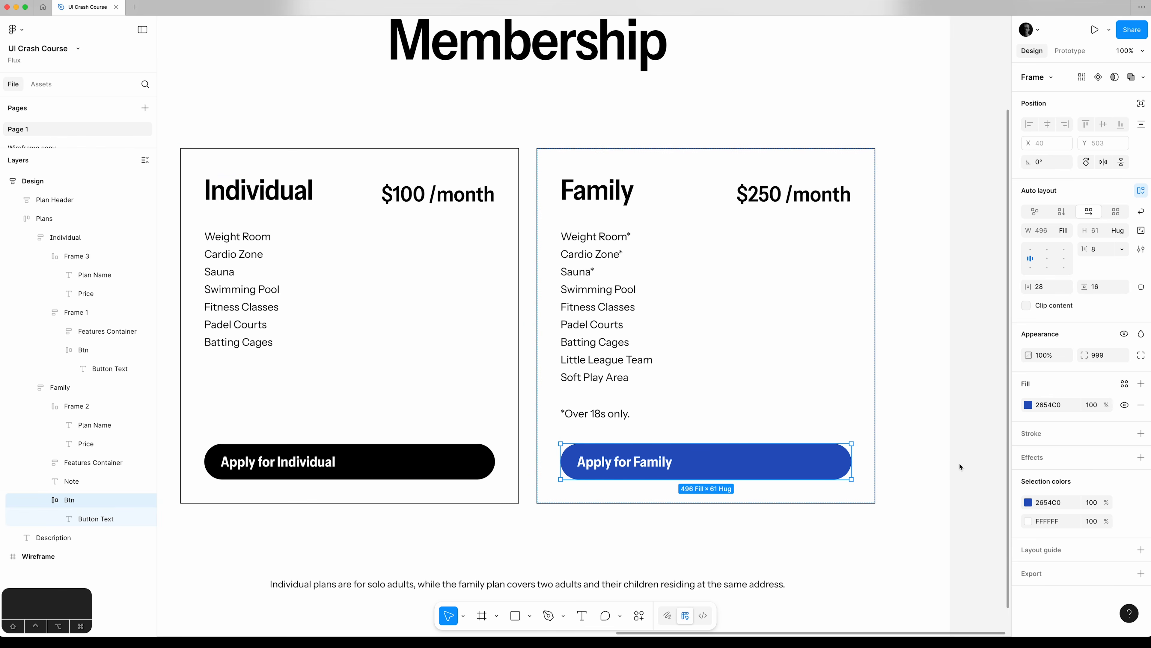
Create a colour style named "Brand blue" from the Family button's fill.
click(1125, 384)
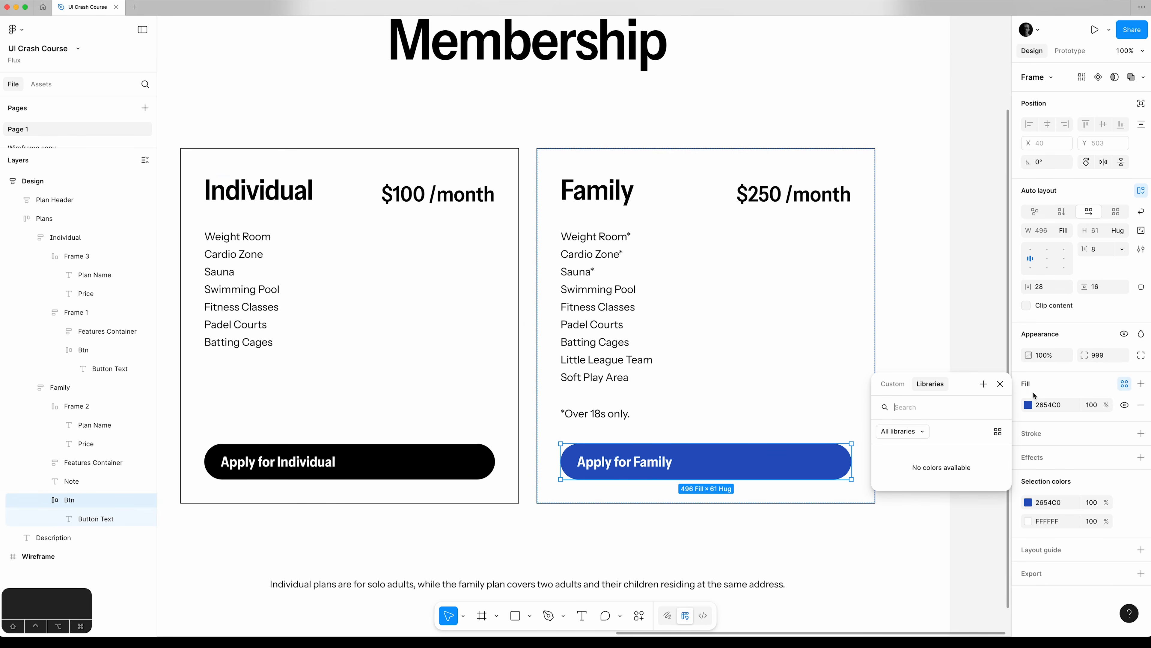
click(985, 385)
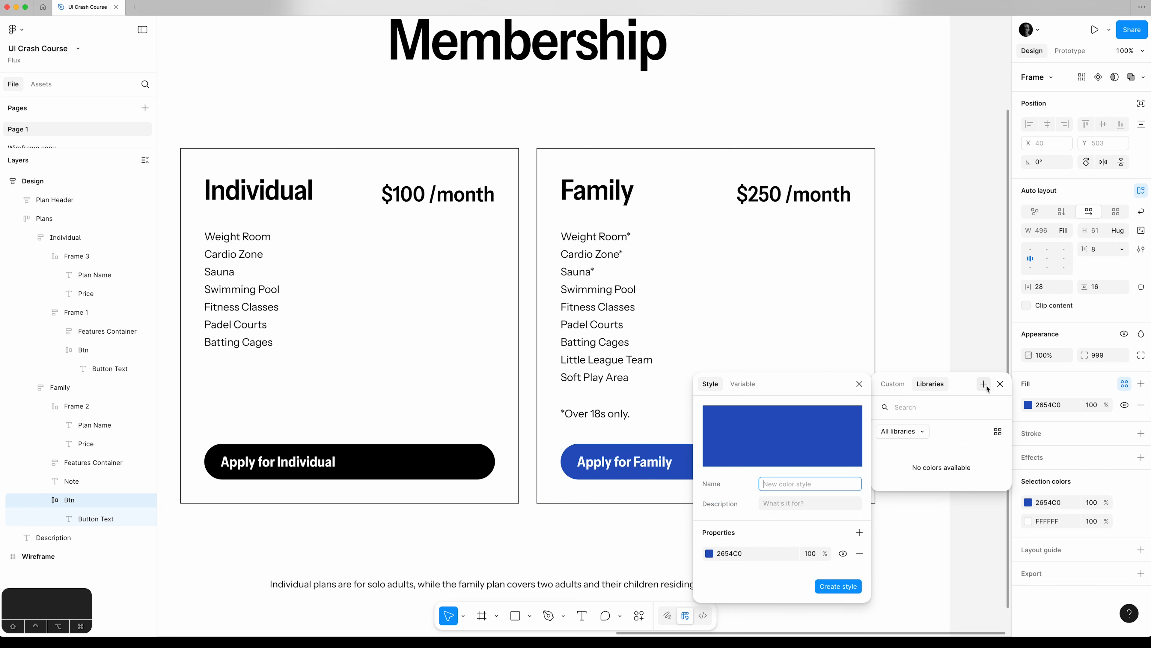
text(B)
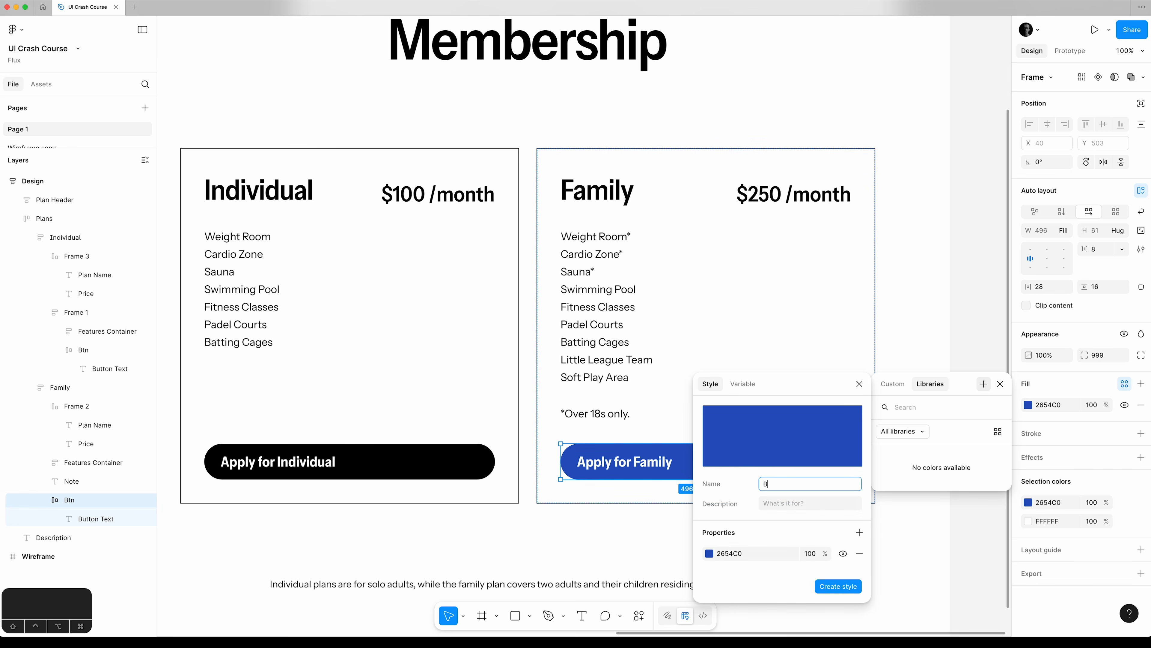
text(rand blue)
click(839, 585)
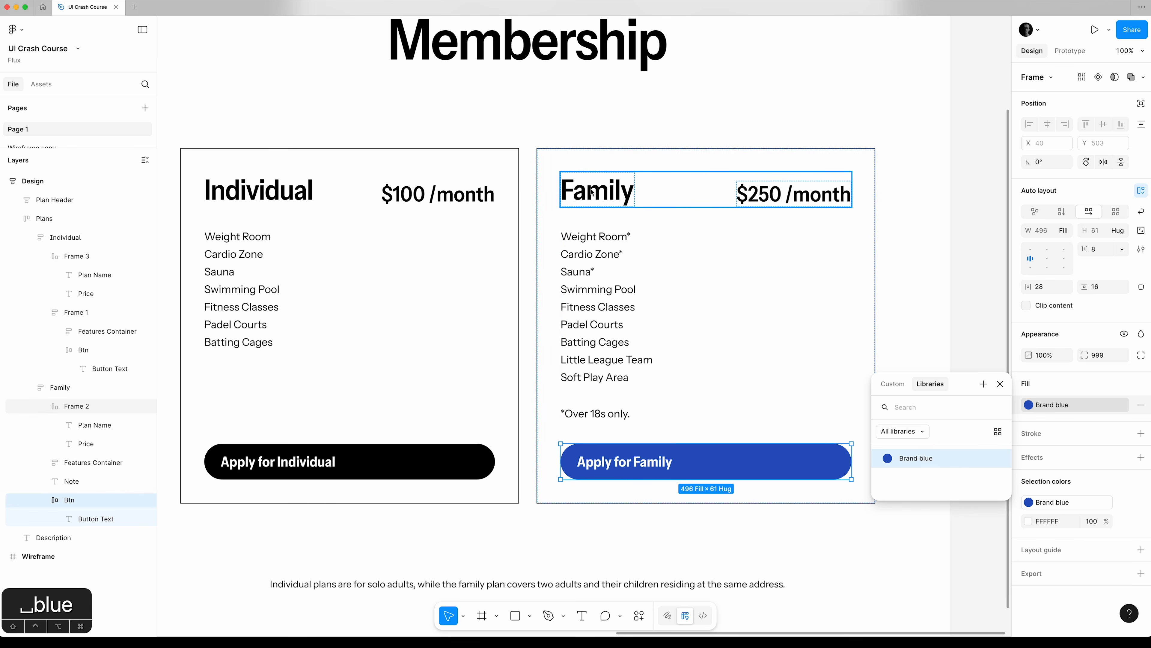
Apply the Brand blue style to the Family card's plan name and price texts, and deselect them.
super+click(595, 198)
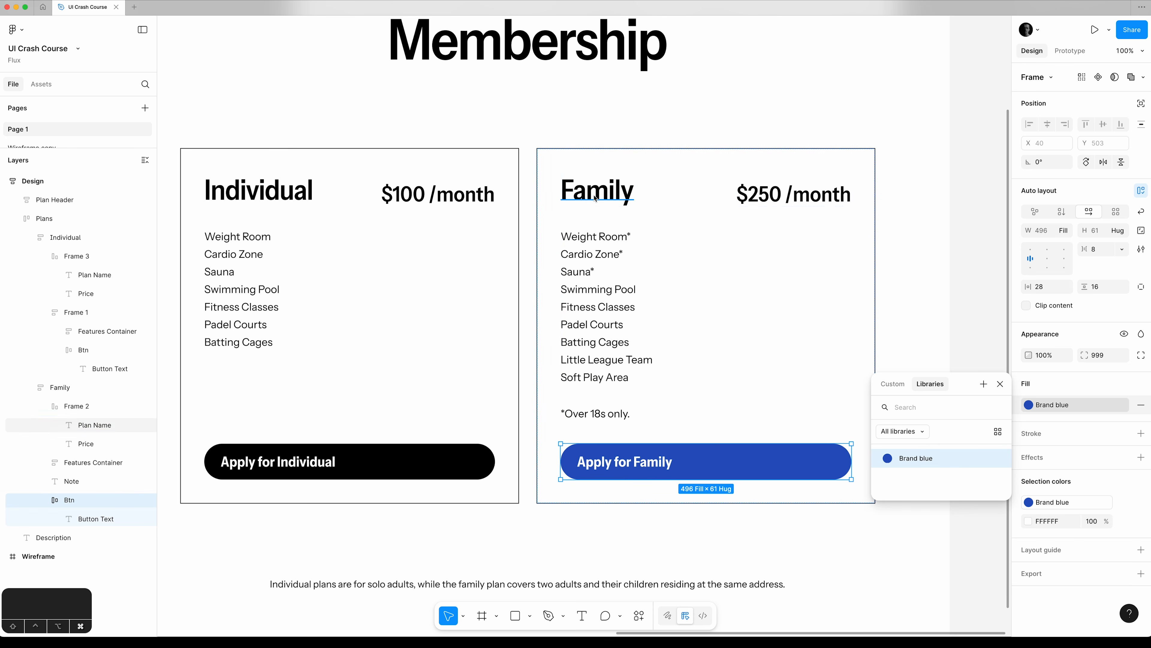
shift+super+click(757, 200)
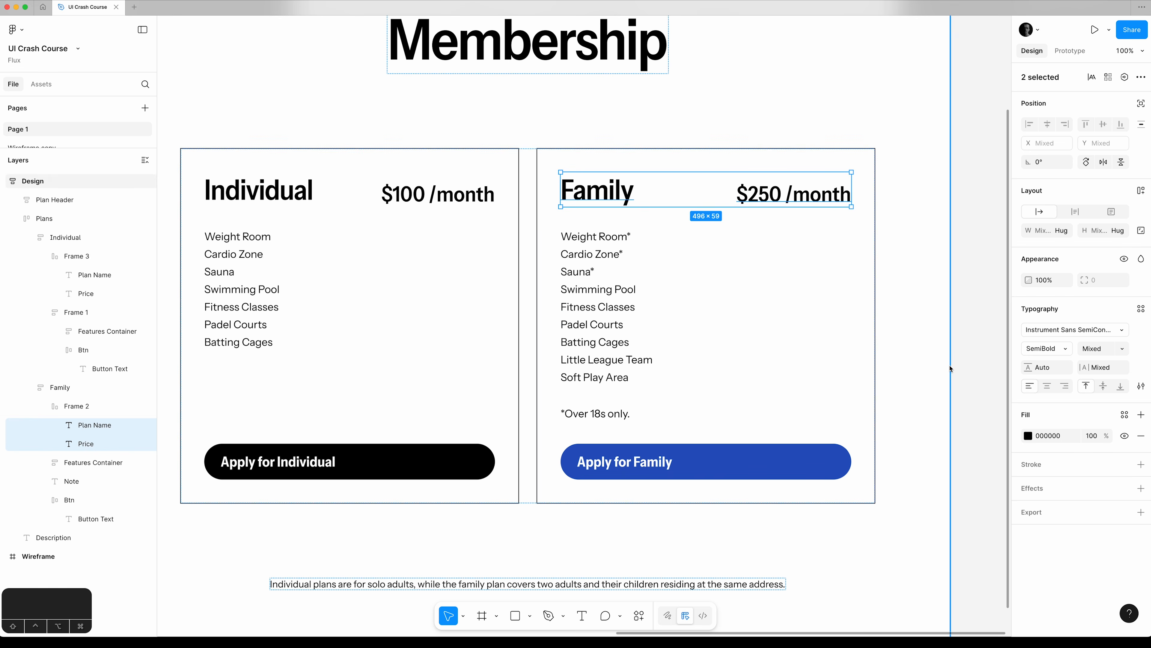
click(1028, 436)
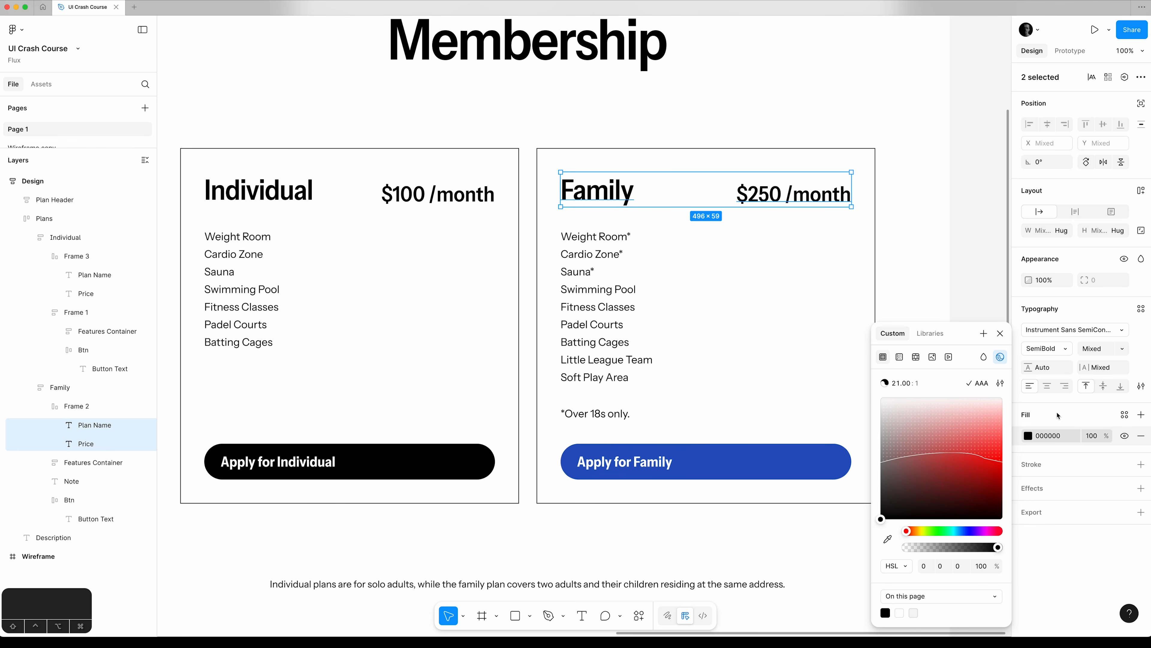
click(930, 333)
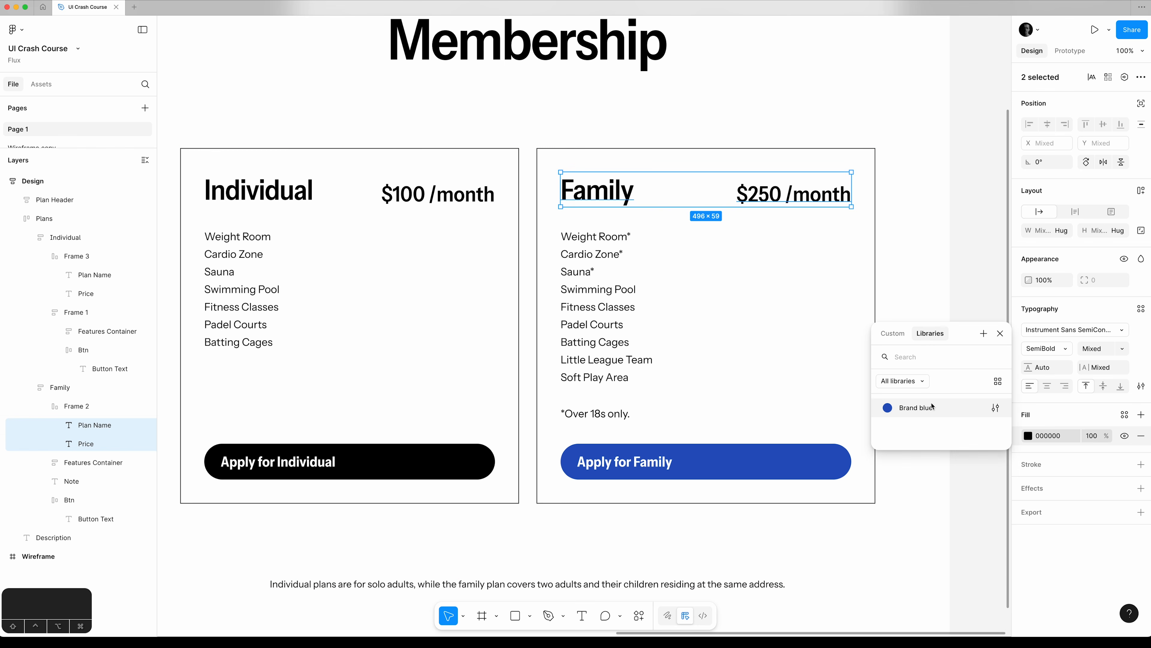
click(916, 407)
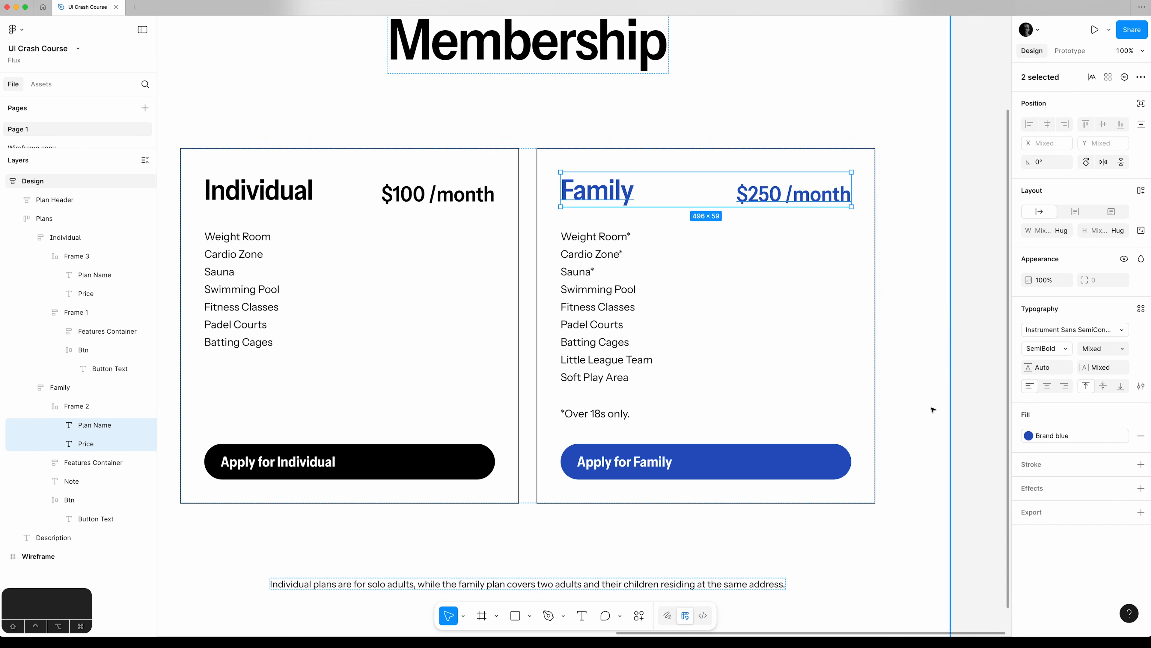
click(963, 352)
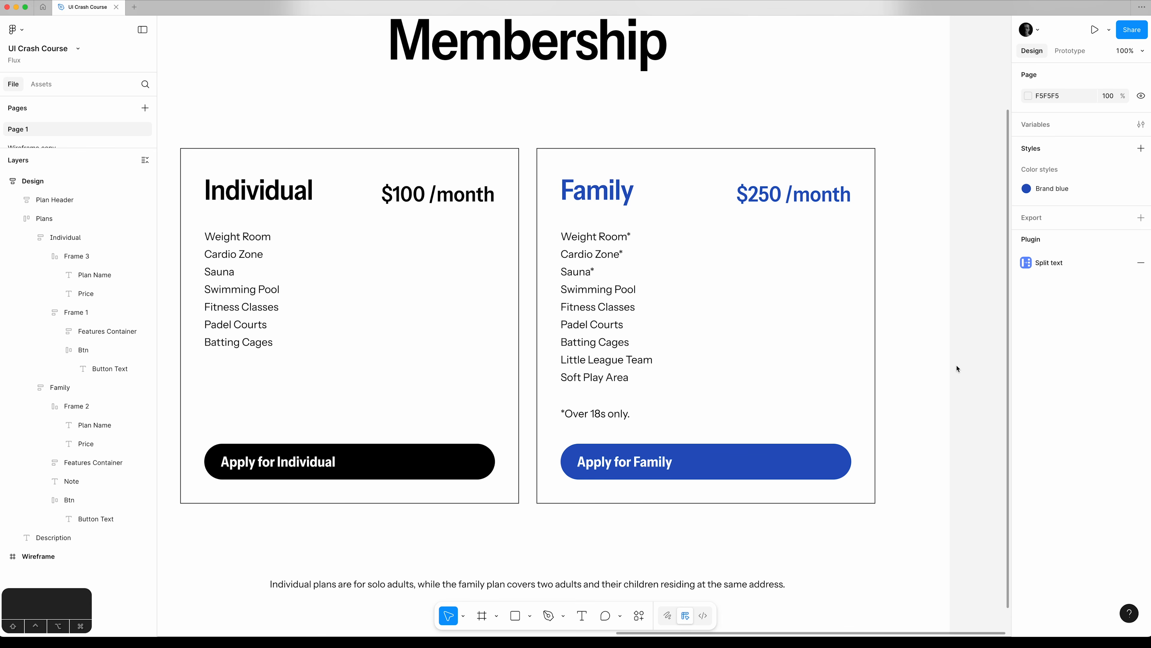
Set the Design frame's background fill to light grey F0F0F0, with an HSL lightness of 94.
scroll(957, 369, up, 3)
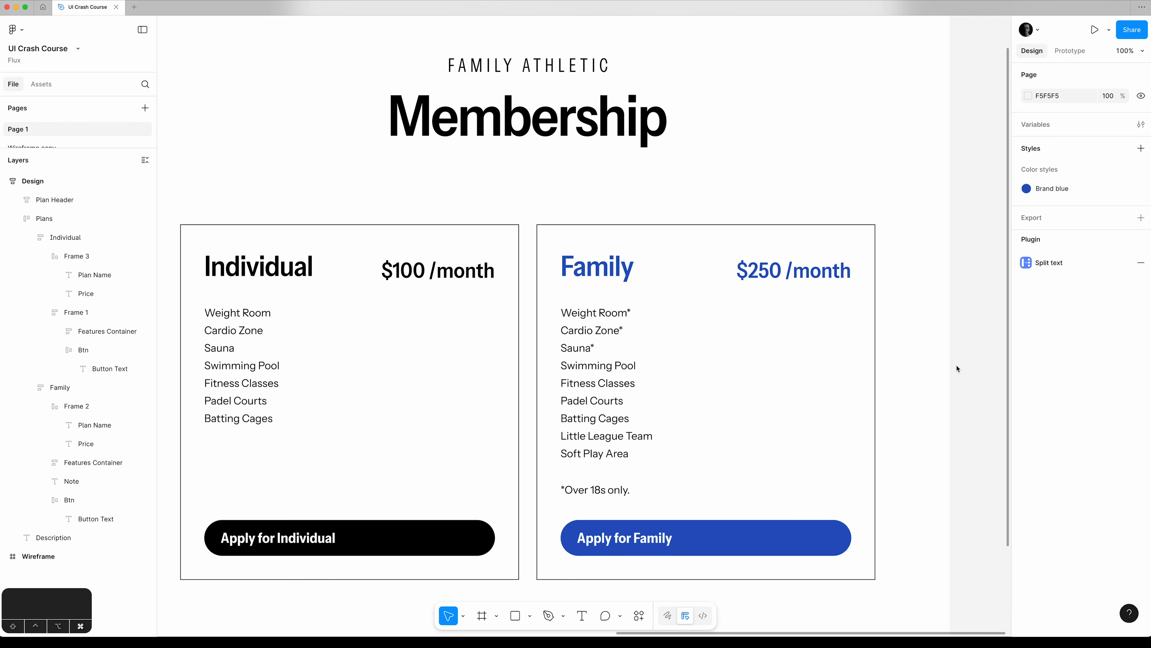
key(super+minus)
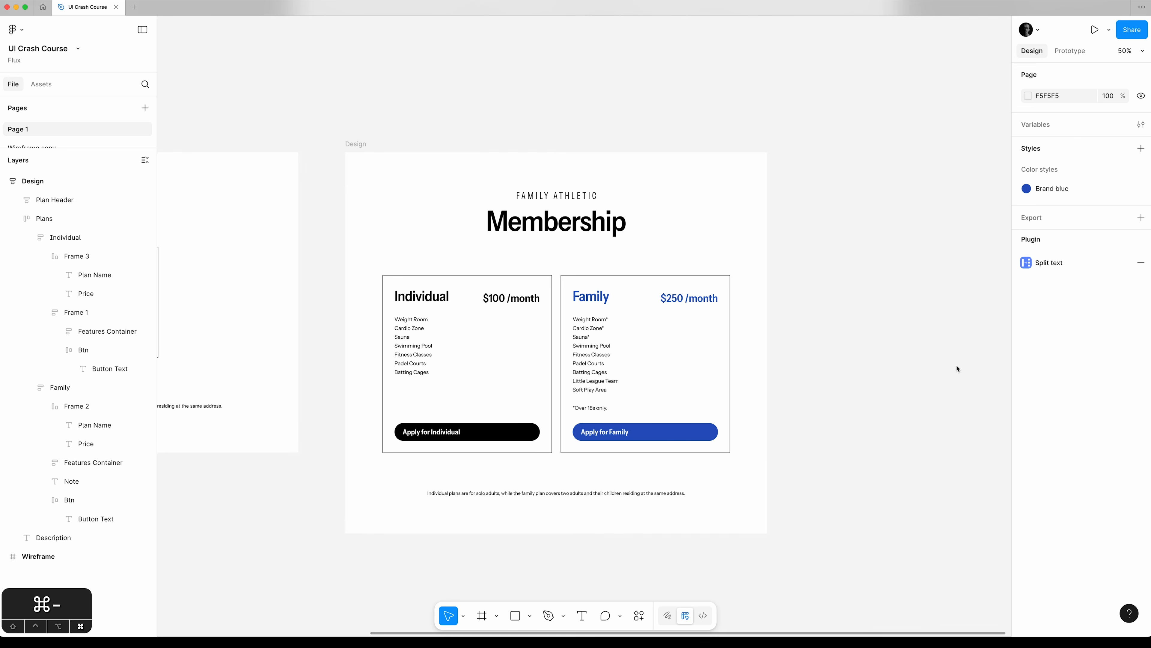
click(357, 145)
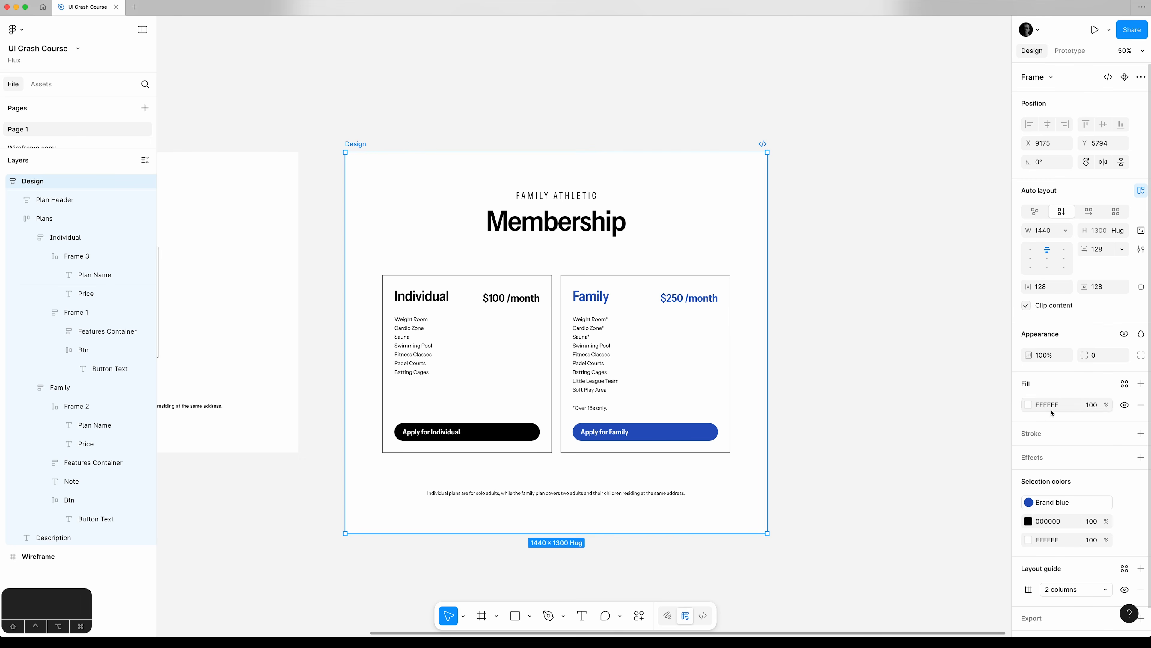
click(1028, 406)
click(927, 567)
click(961, 568)
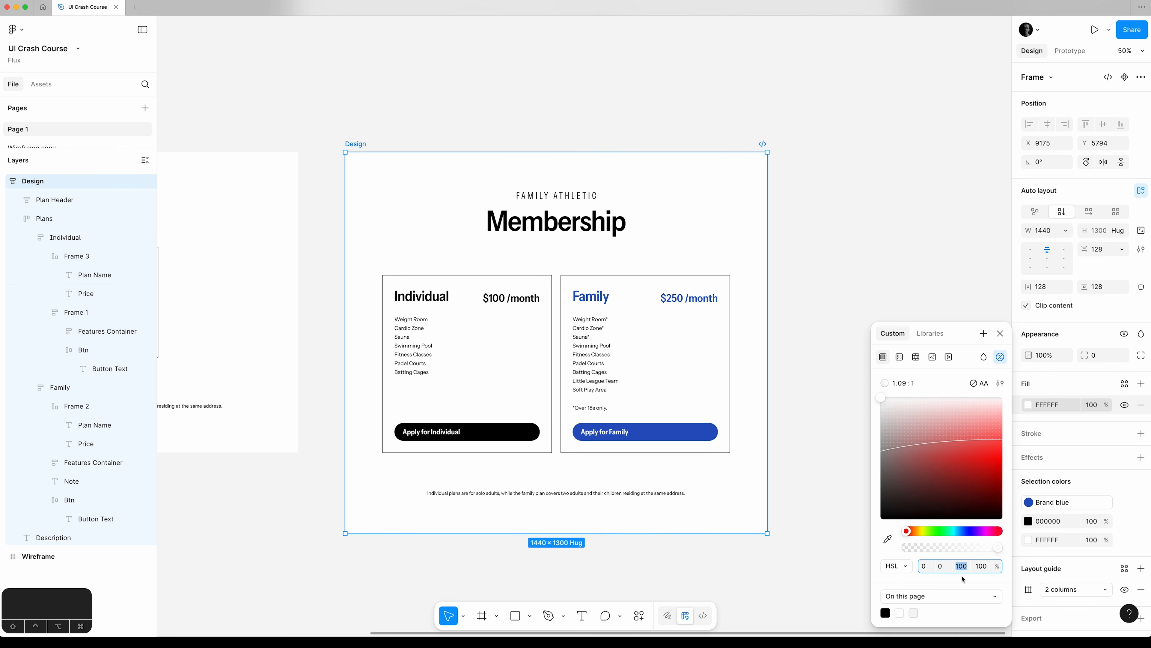
key(Down)
key(Down)
key(Down)
key(Down)
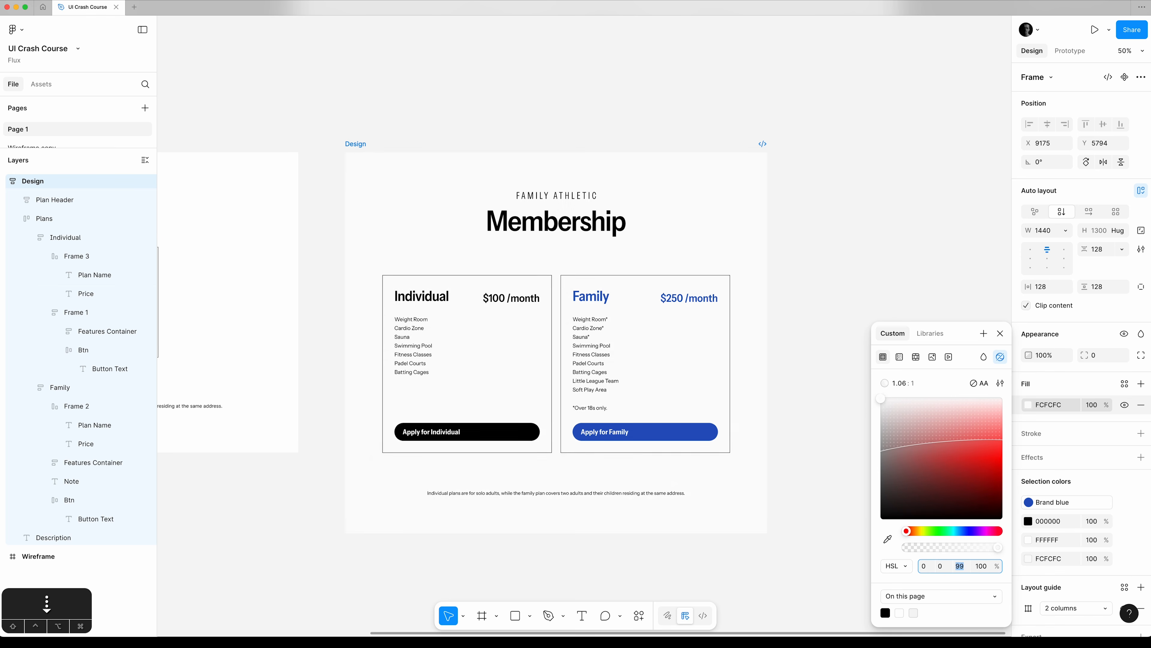
key(Down)
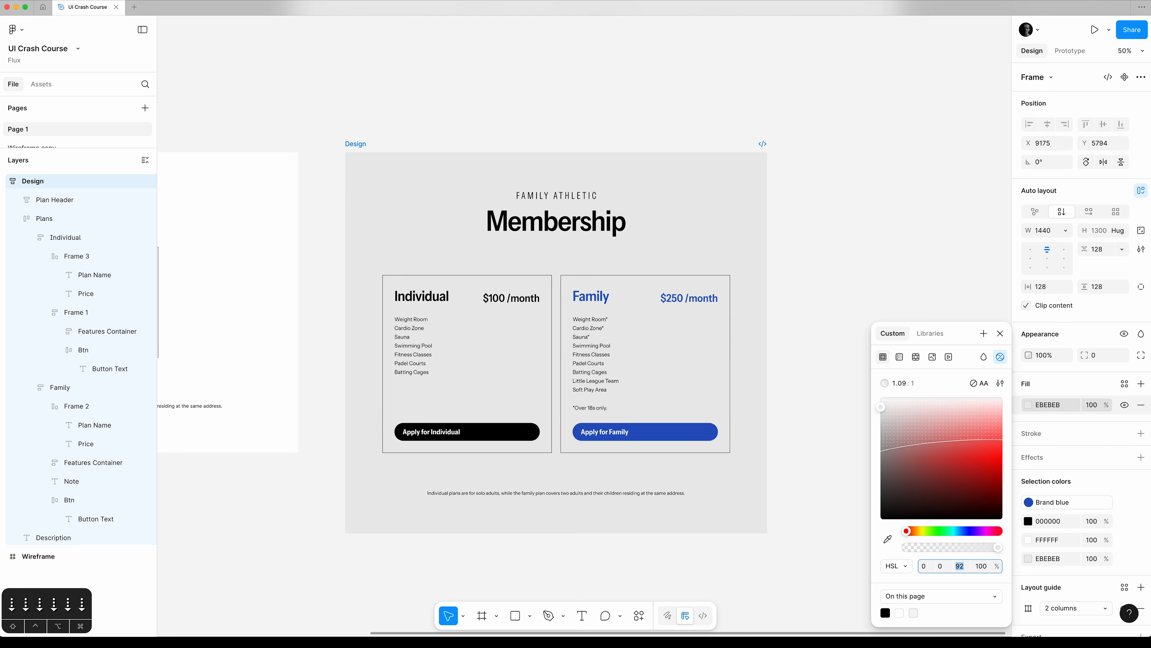
key(Down)
key(Down)
key(Up)
key(Up)
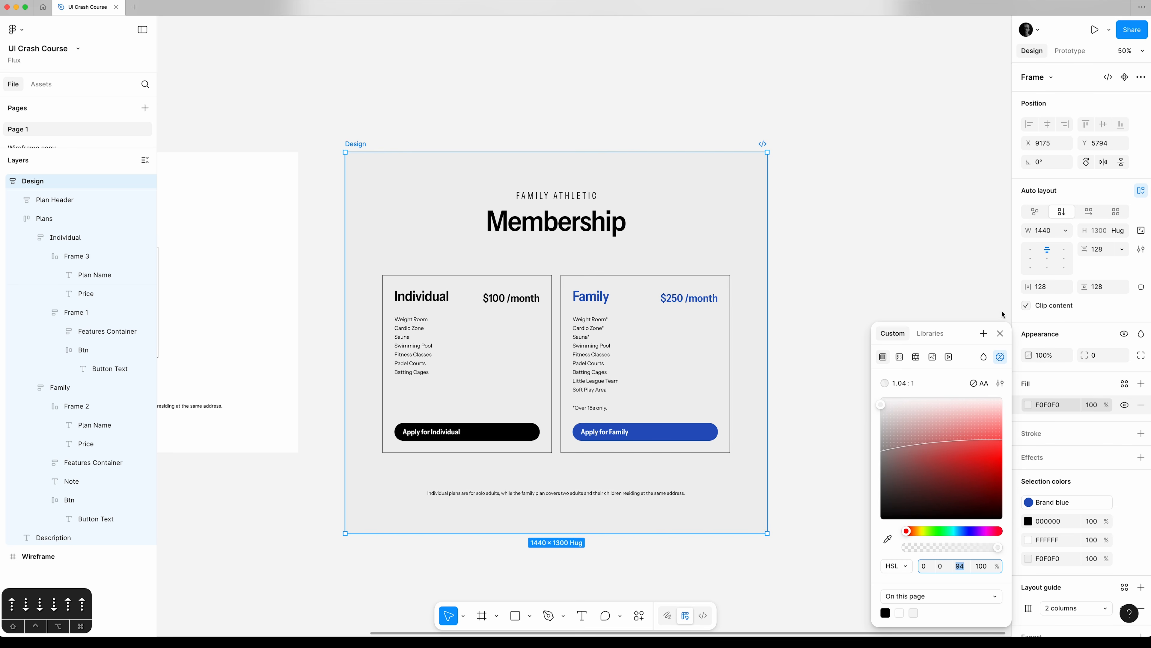
Deselect the Design frame and set the page background to mid-grey A3A3A3, closing the colour picker.
click(1000, 334)
click(934, 278)
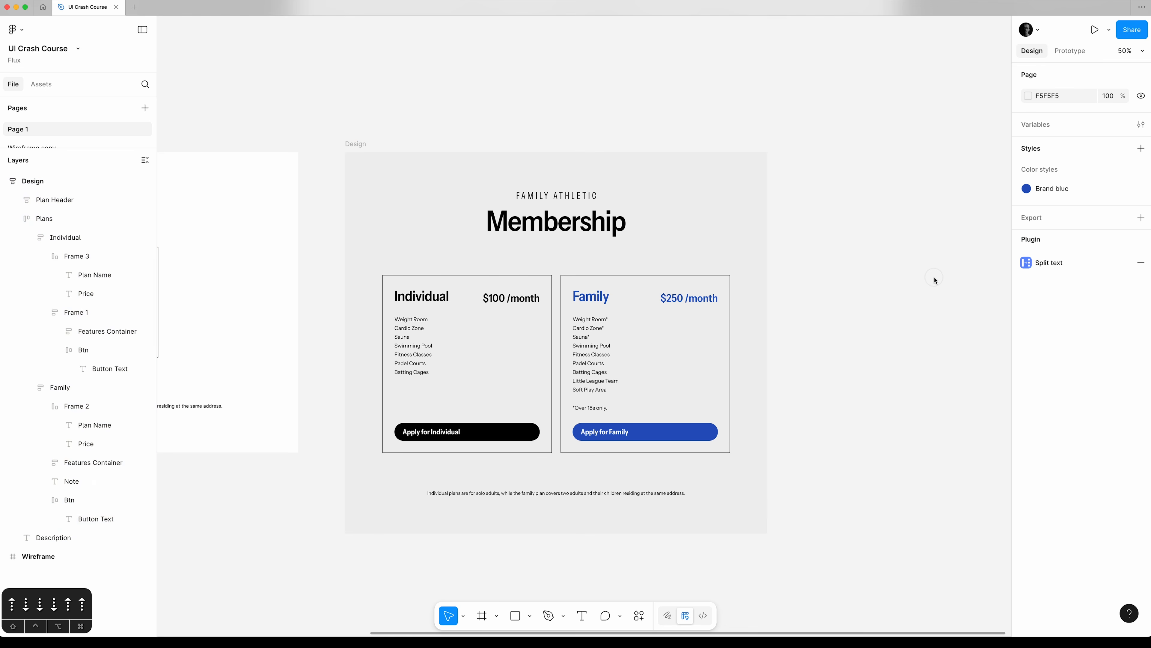
click(1028, 97)
drag(880, 125, 846, 171)
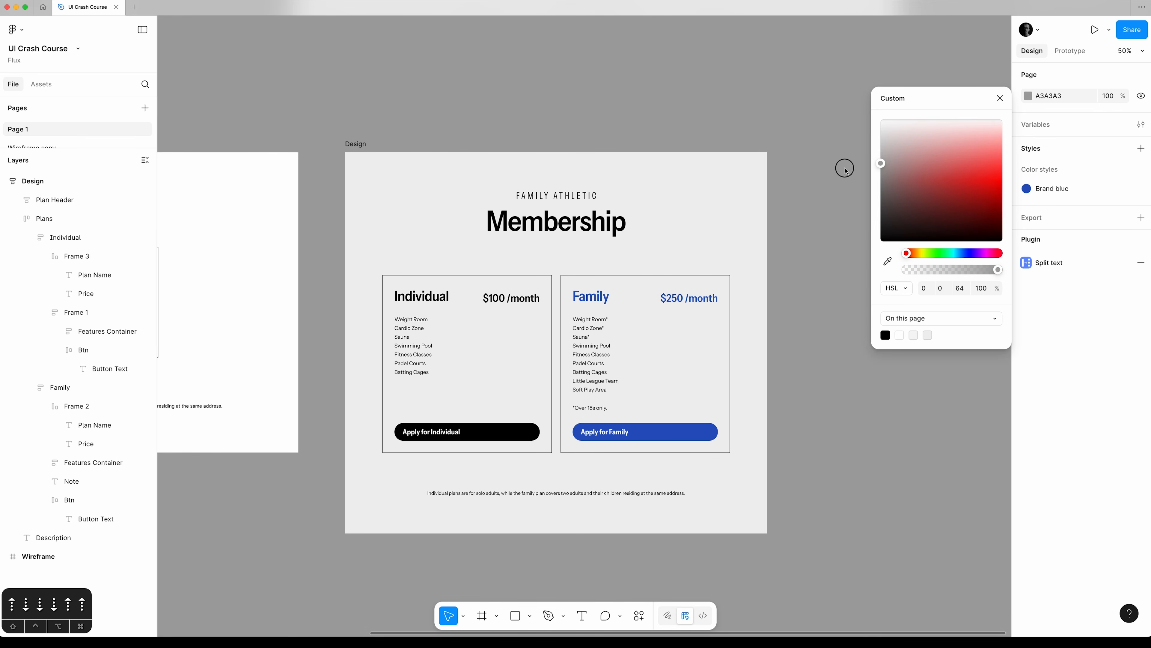
click(1001, 99)
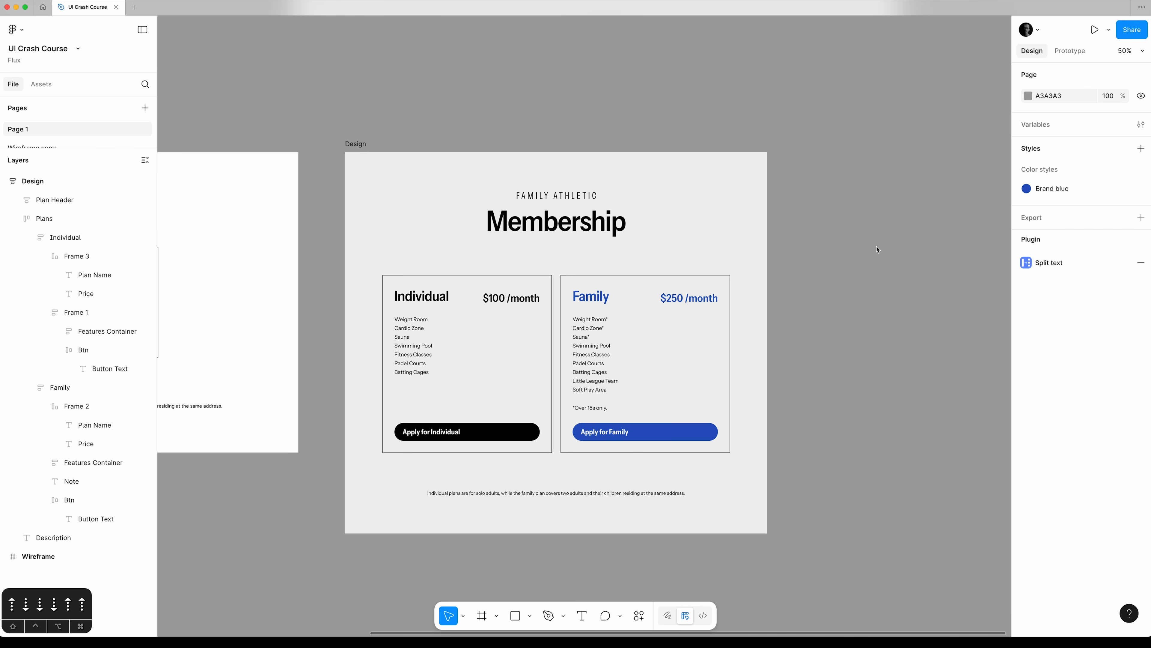
Look up the HSL values of the Brand blue style among the Design frame's colours, and close the style editor.
click(354, 145)
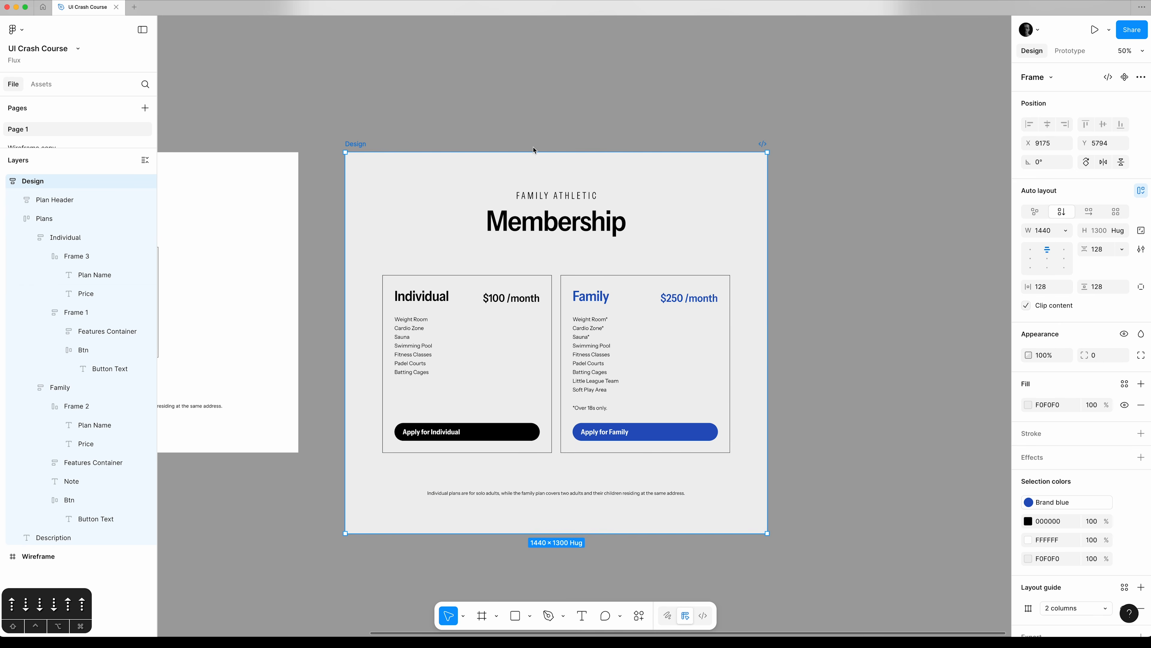
click(1029, 405)
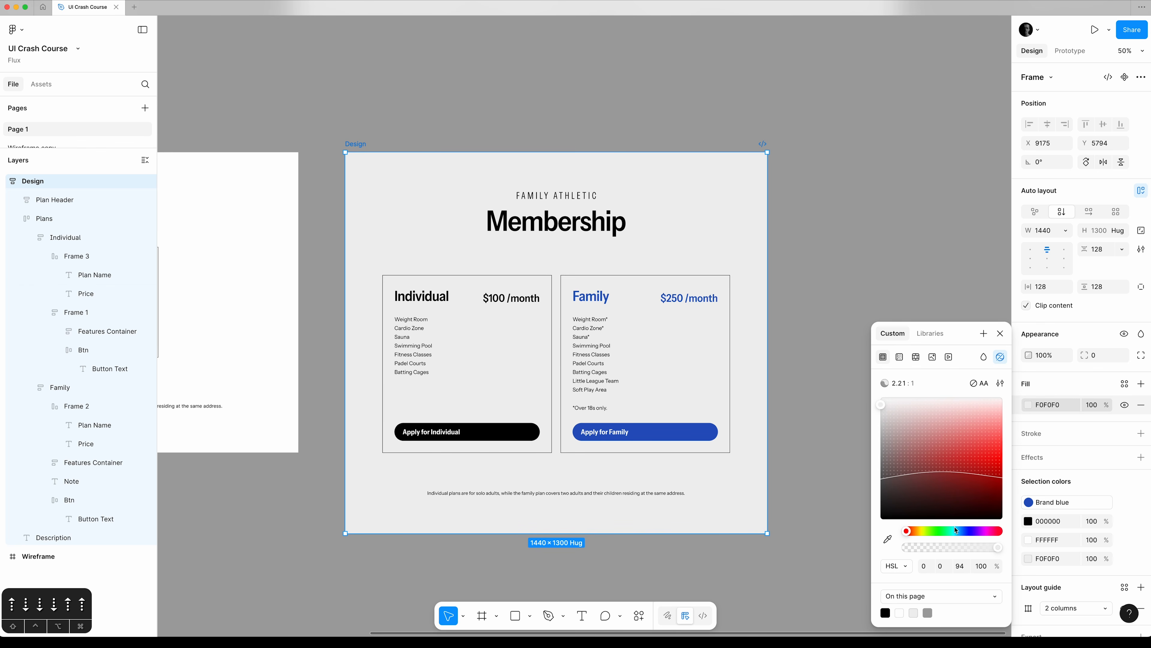
click(1001, 334)
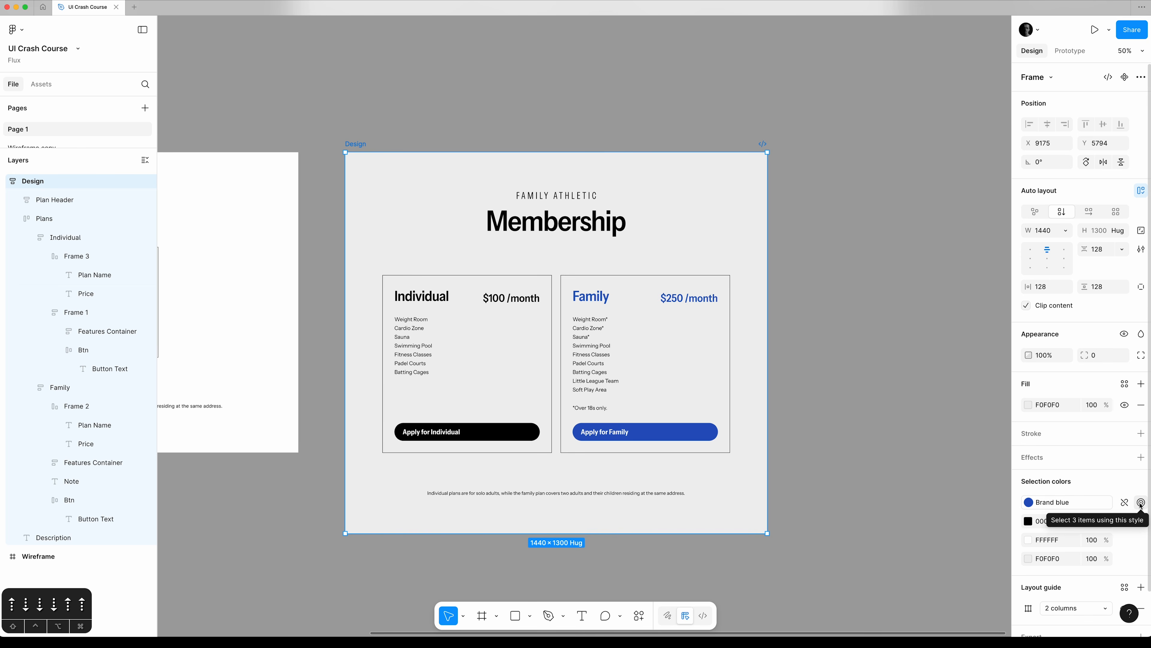
click(1029, 502)
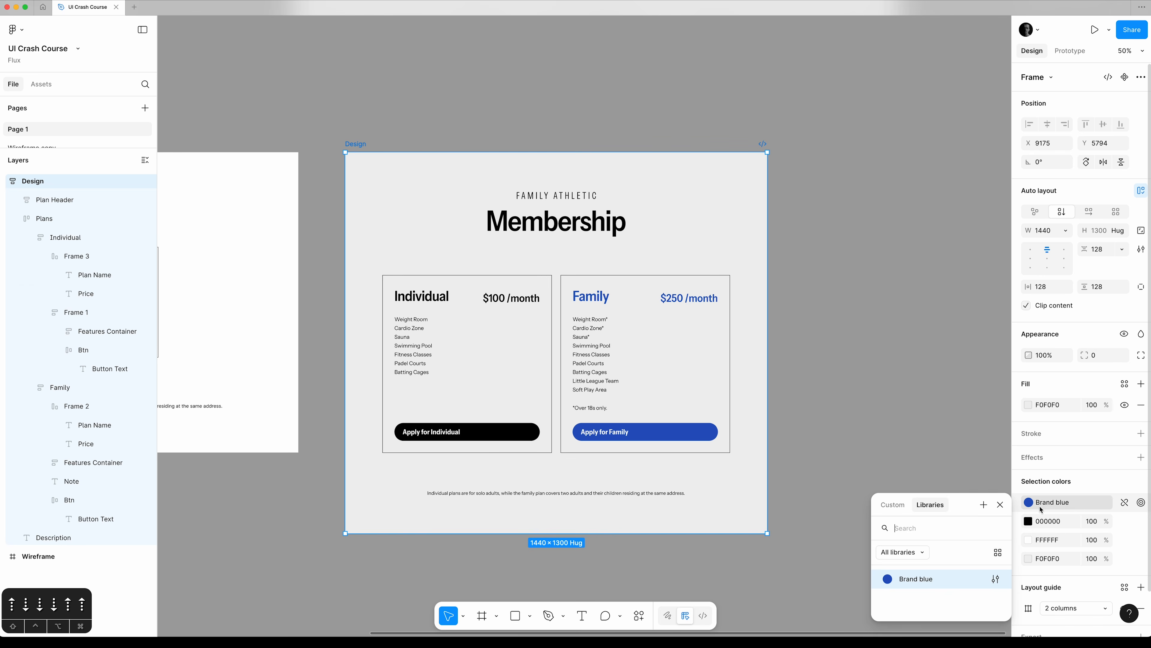
click(997, 580)
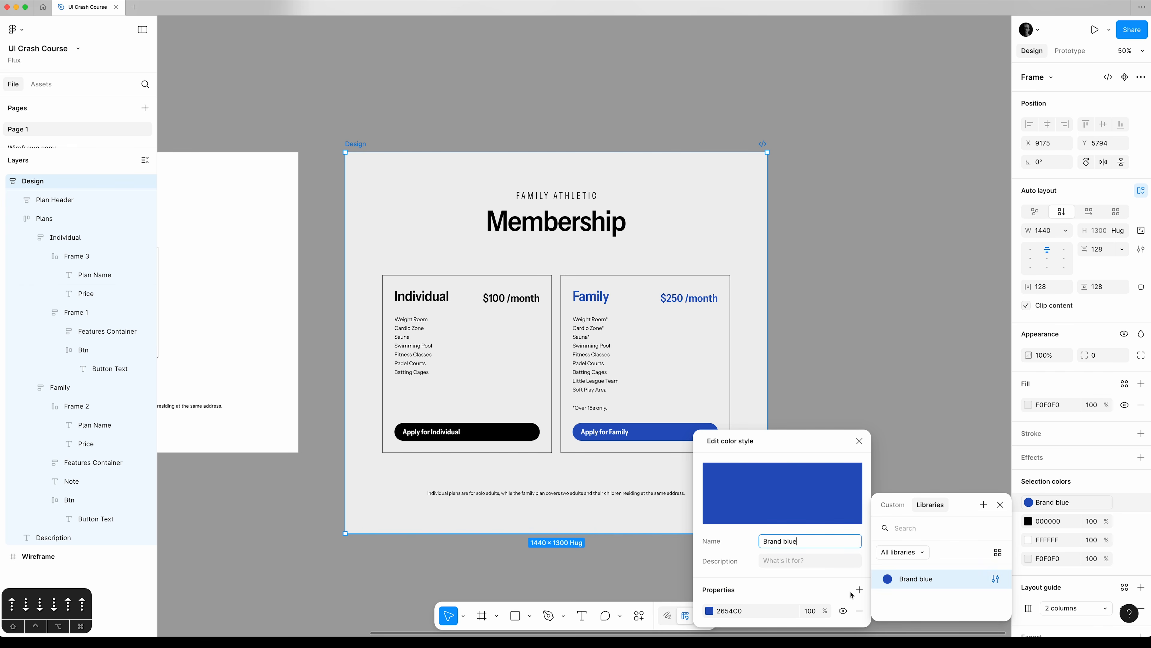
drag(794, 440, 904, 213)
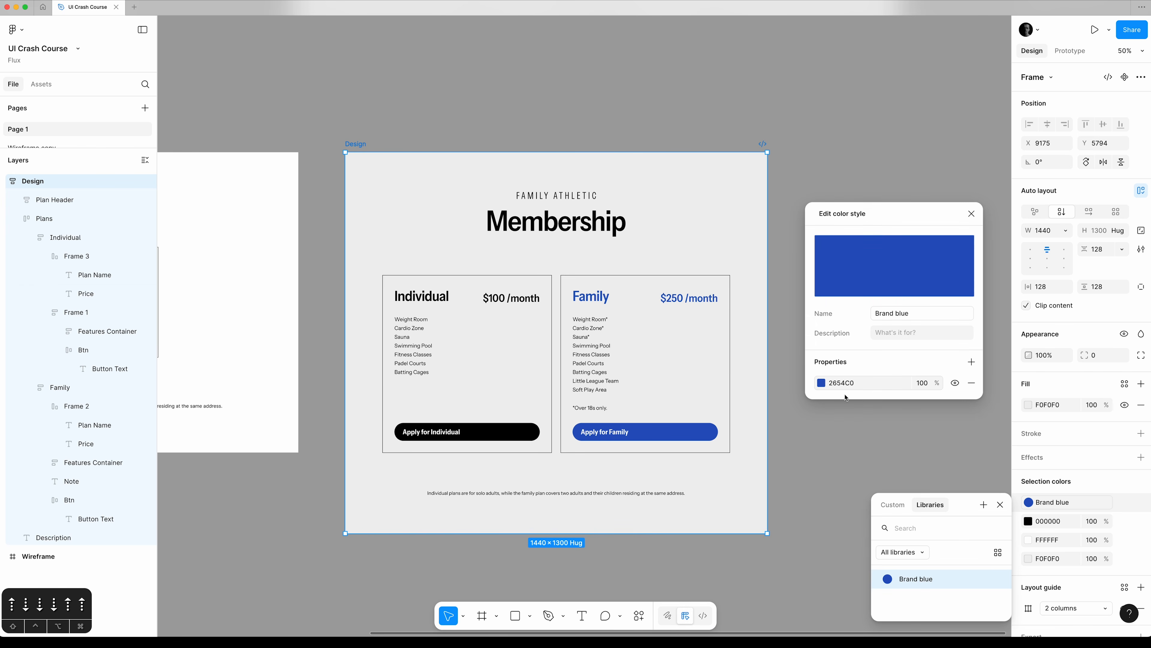
click(821, 382)
drag(768, 343, 882, 57)
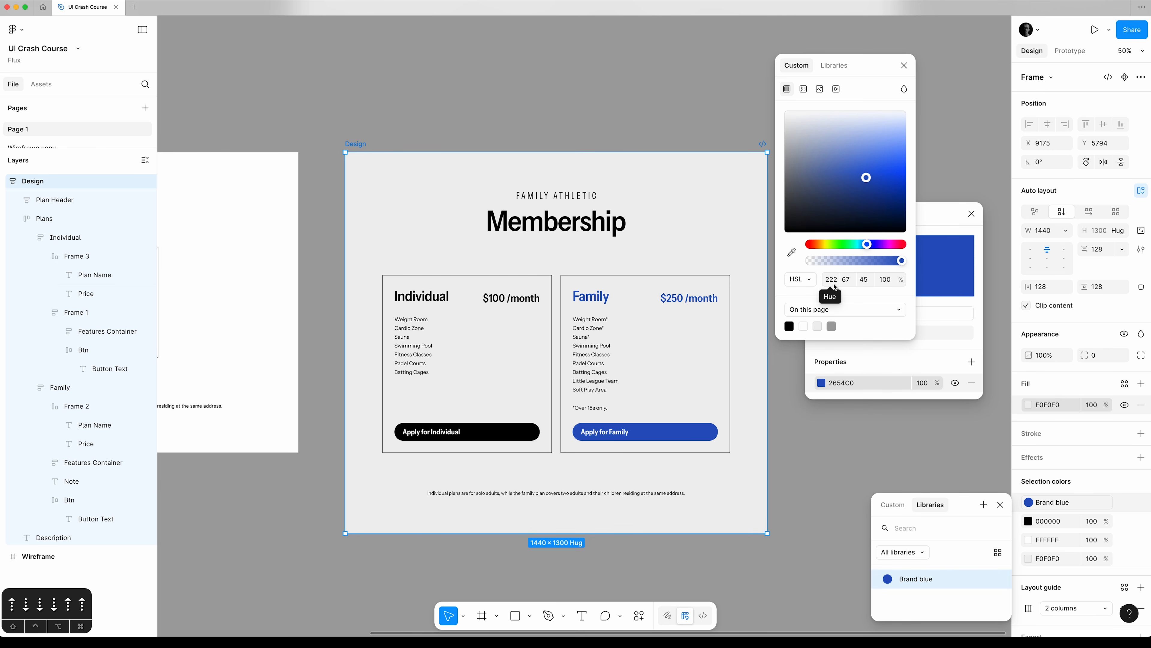
click(904, 65)
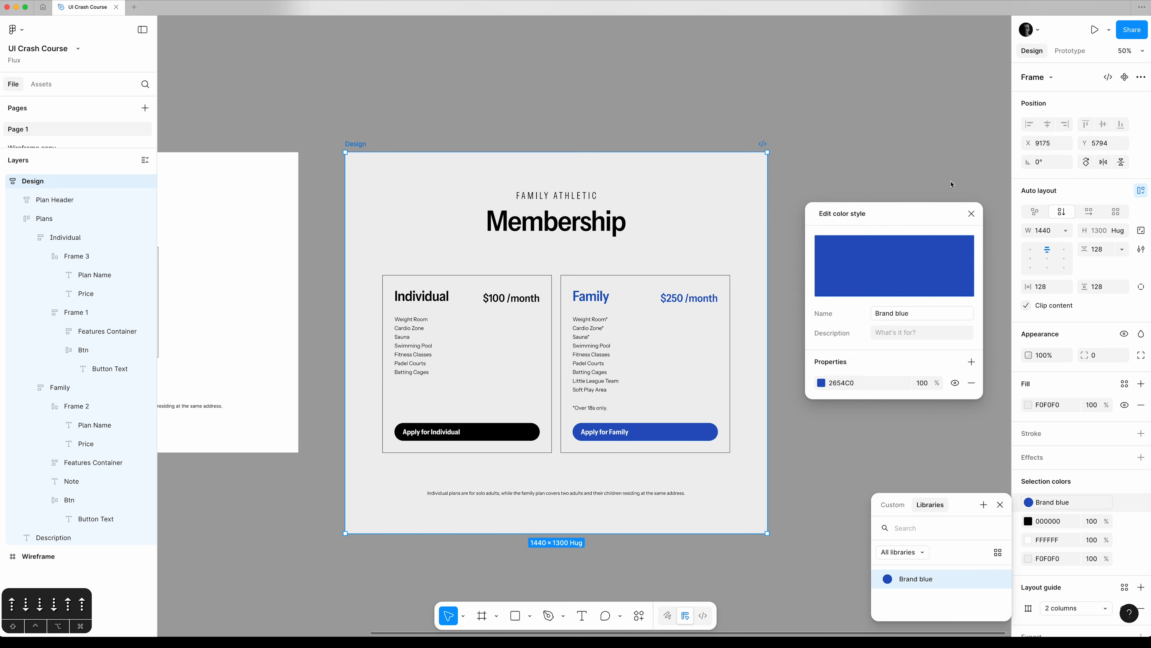
click(971, 213)
click(1001, 505)
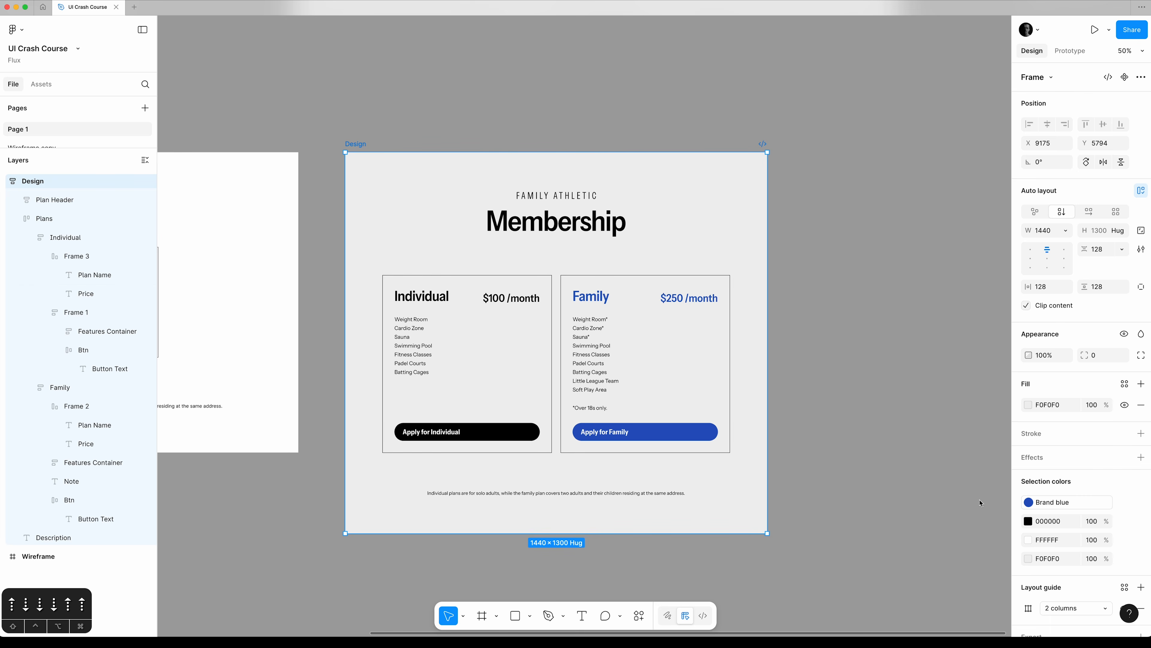
Set the hue of the Design frame's background fill to 222 and its saturation to 100.
click(1028, 405)
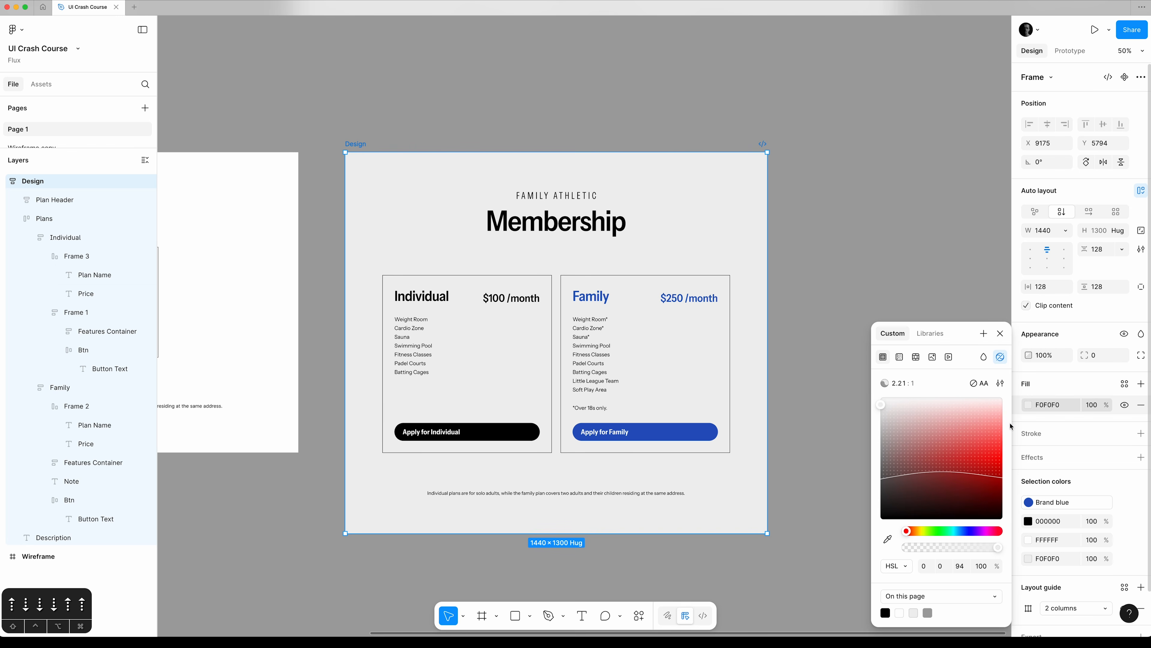
click(925, 567)
text(222)
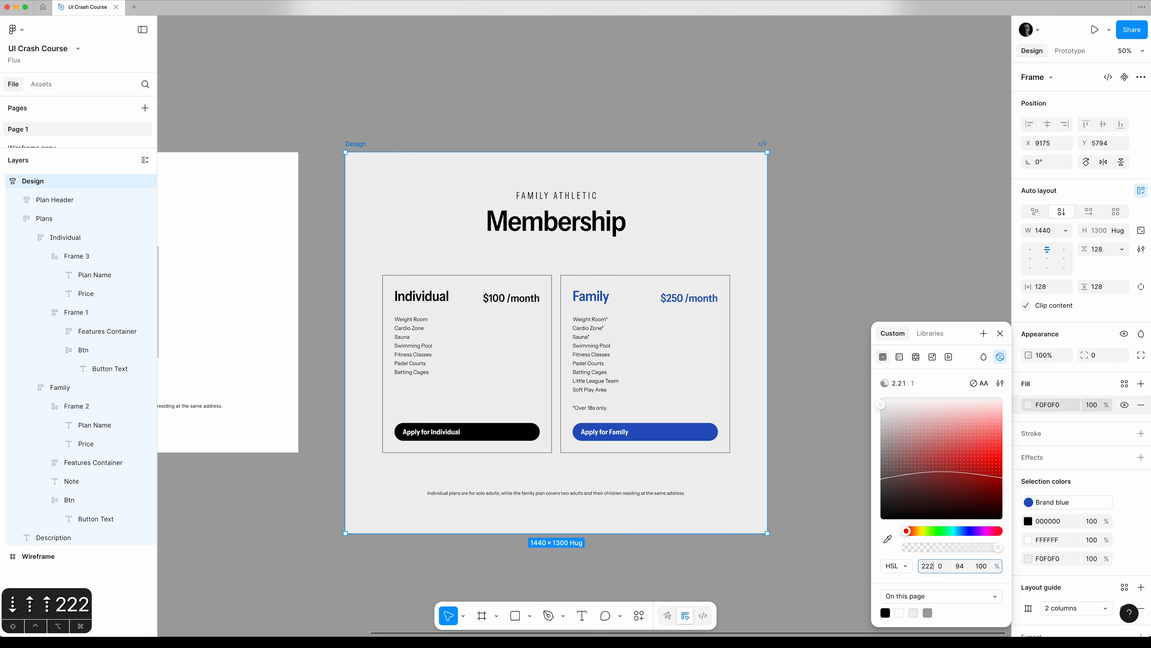
key(Tab)
text(100)
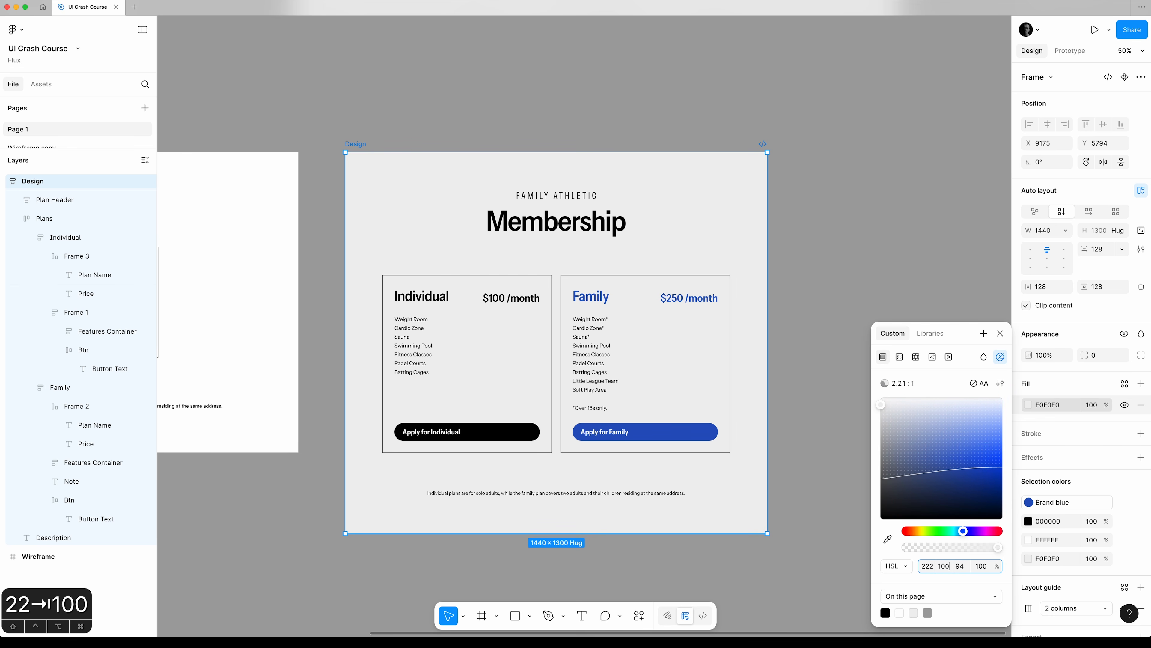
key(Tab)
Lower the saturation of the Design frame's fill to 5 and close the colour picker.
key(shift+Tab)
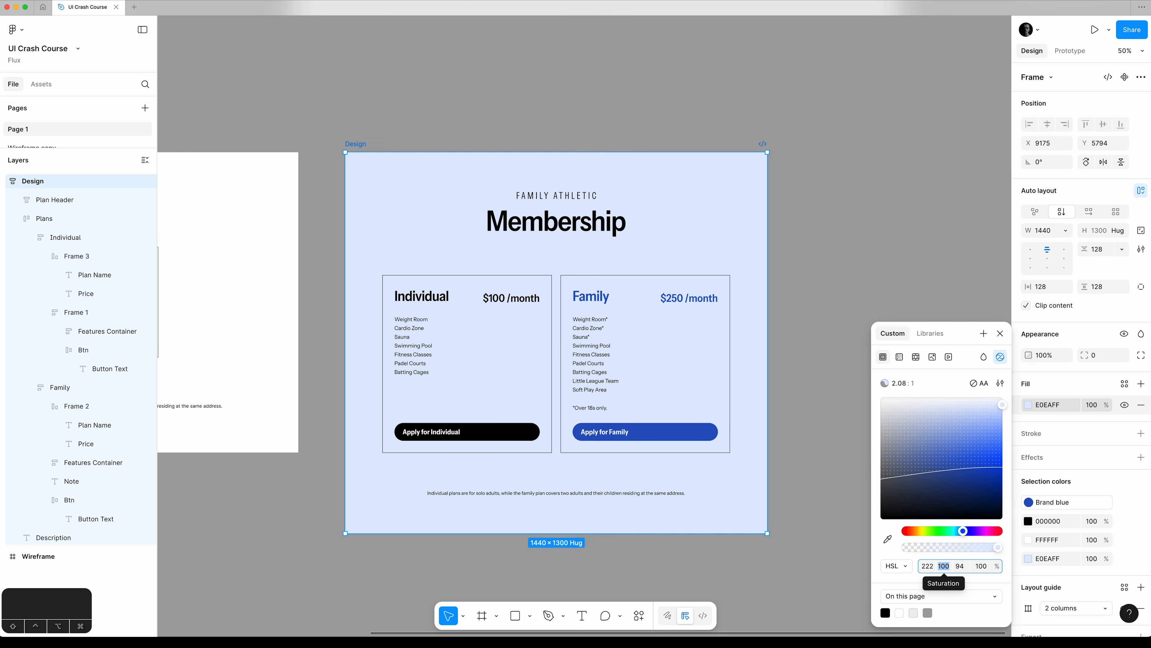
text(0)
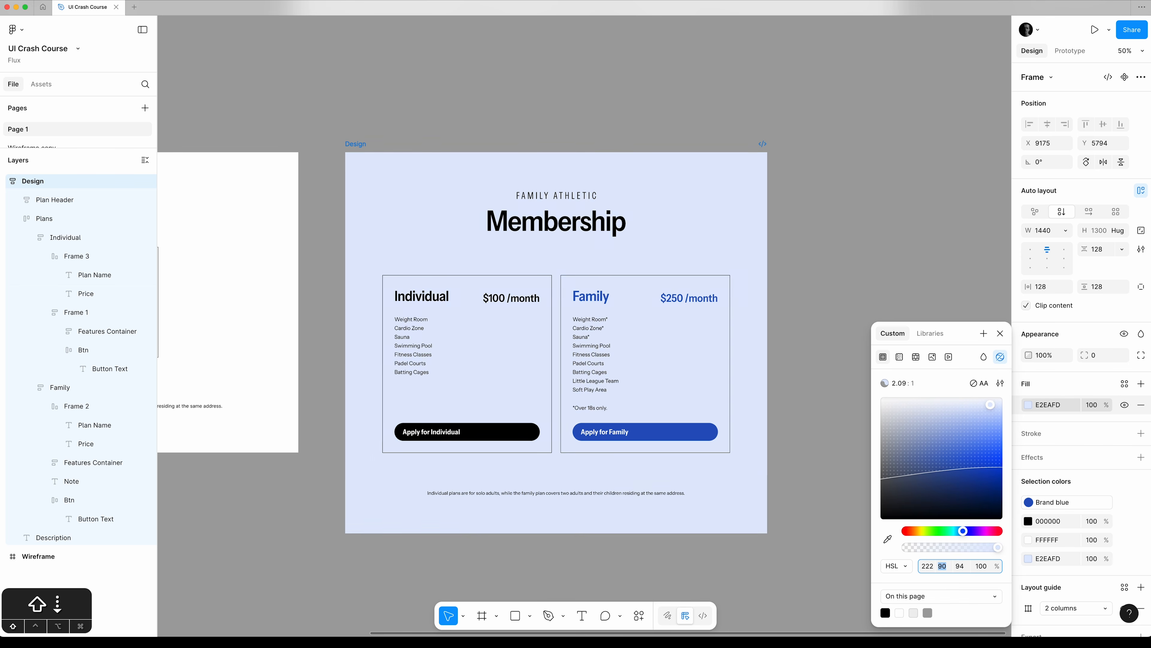
key(shift+Up)
key(Right)
text(/2)
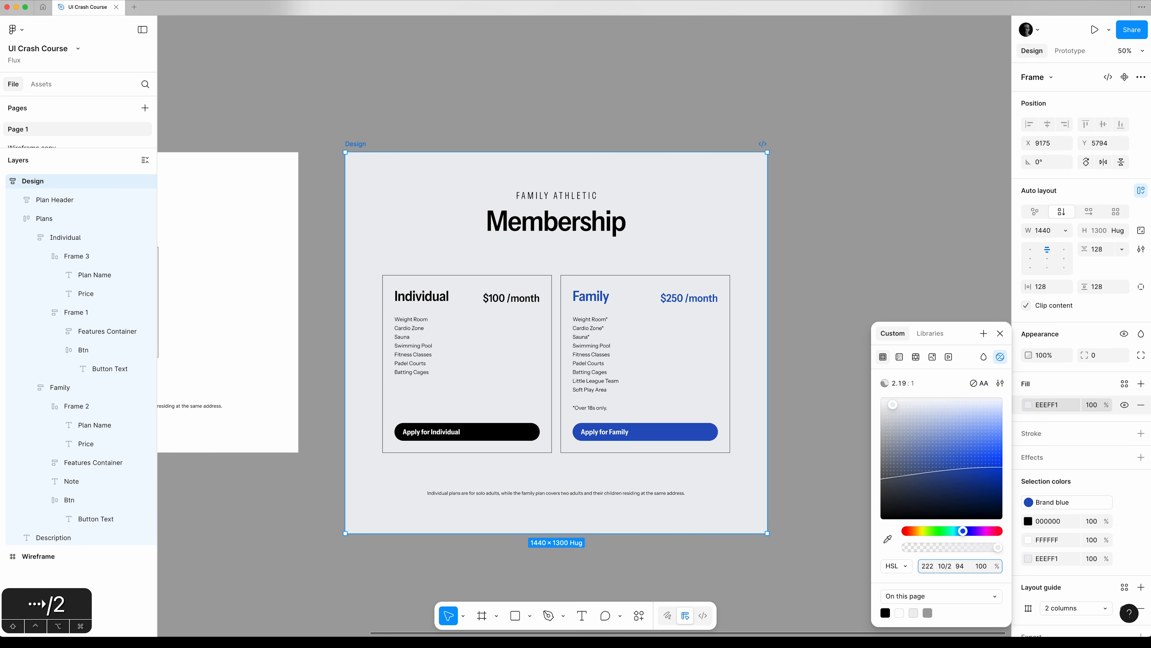
key(Tab)
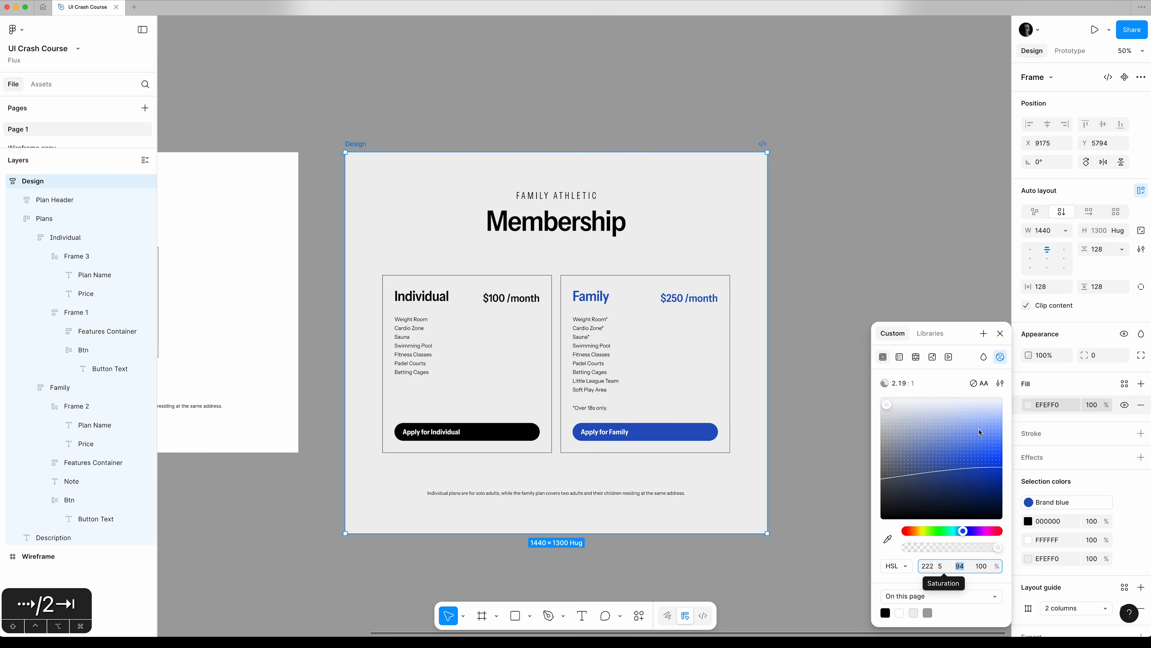
click(1000, 334)
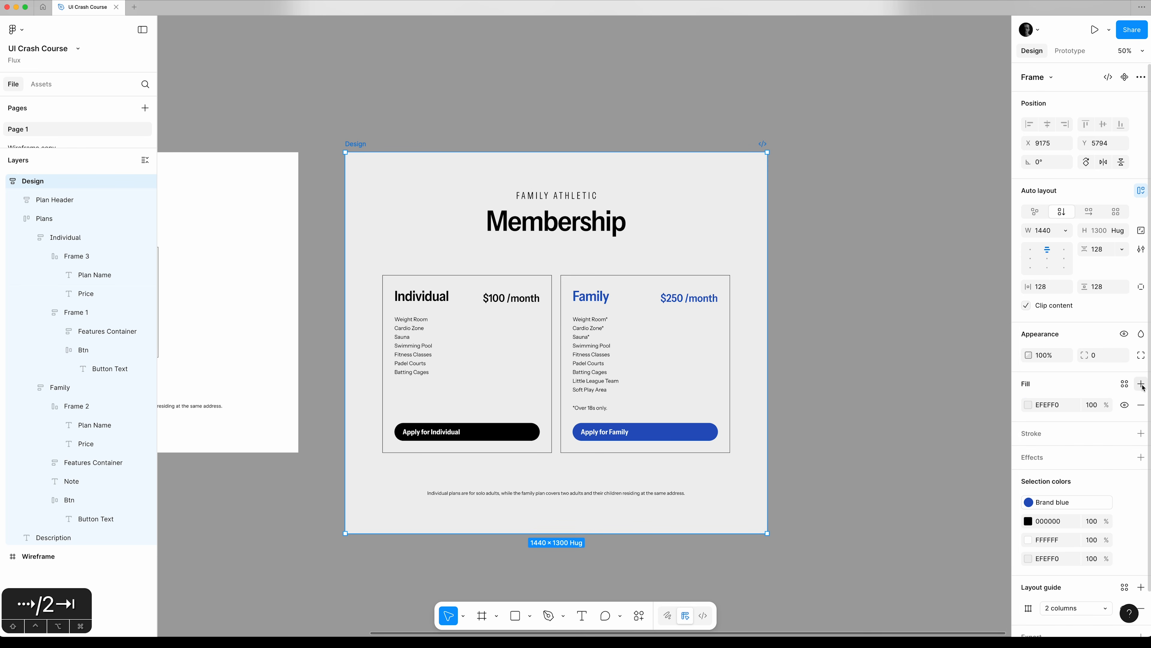
Duplicate the Design frame's fill and set the lower copy's saturation to 0 for comparison.
click(1019, 409)
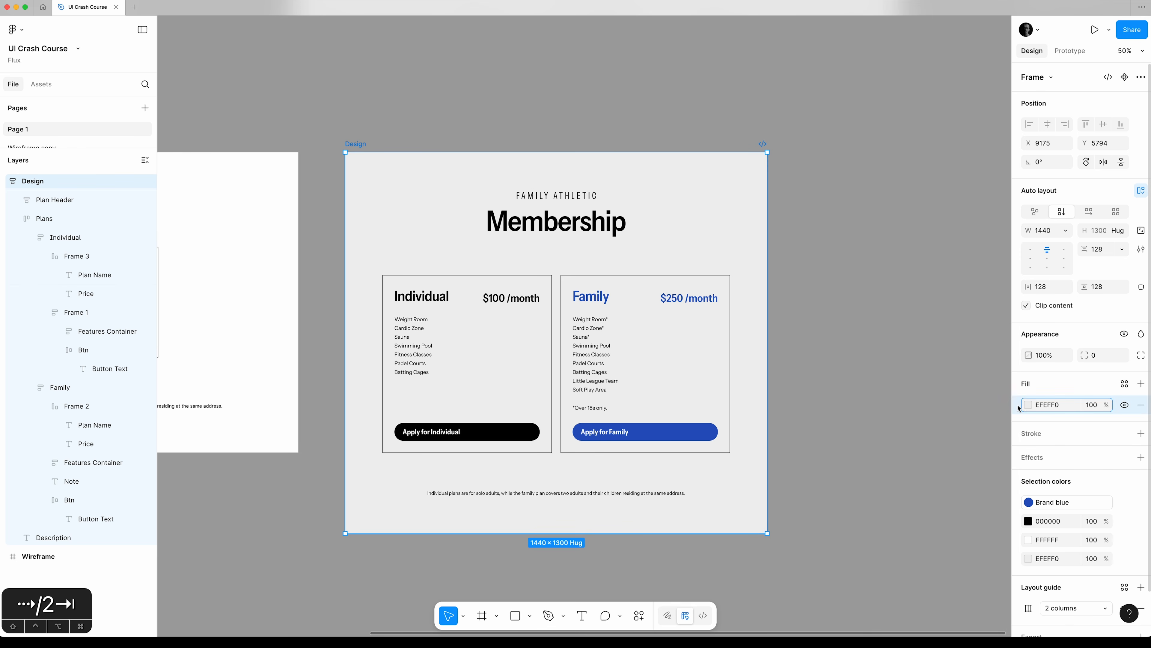
key(super+d)
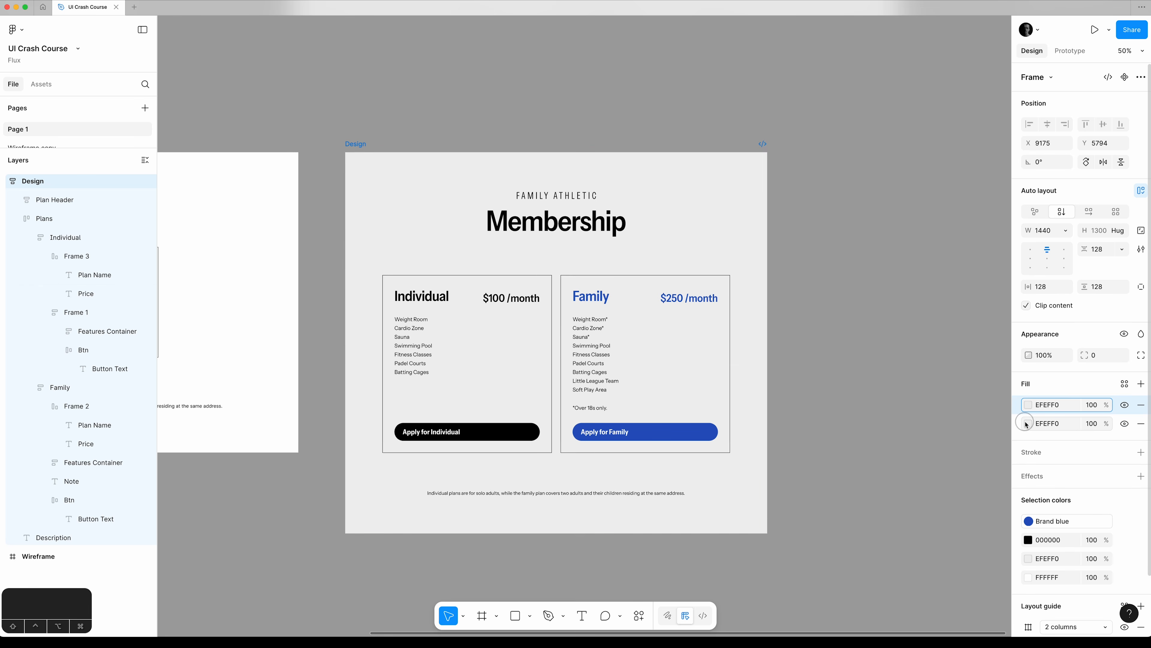
click(1027, 424)
click(948, 568)
text(0)
key(Tab)
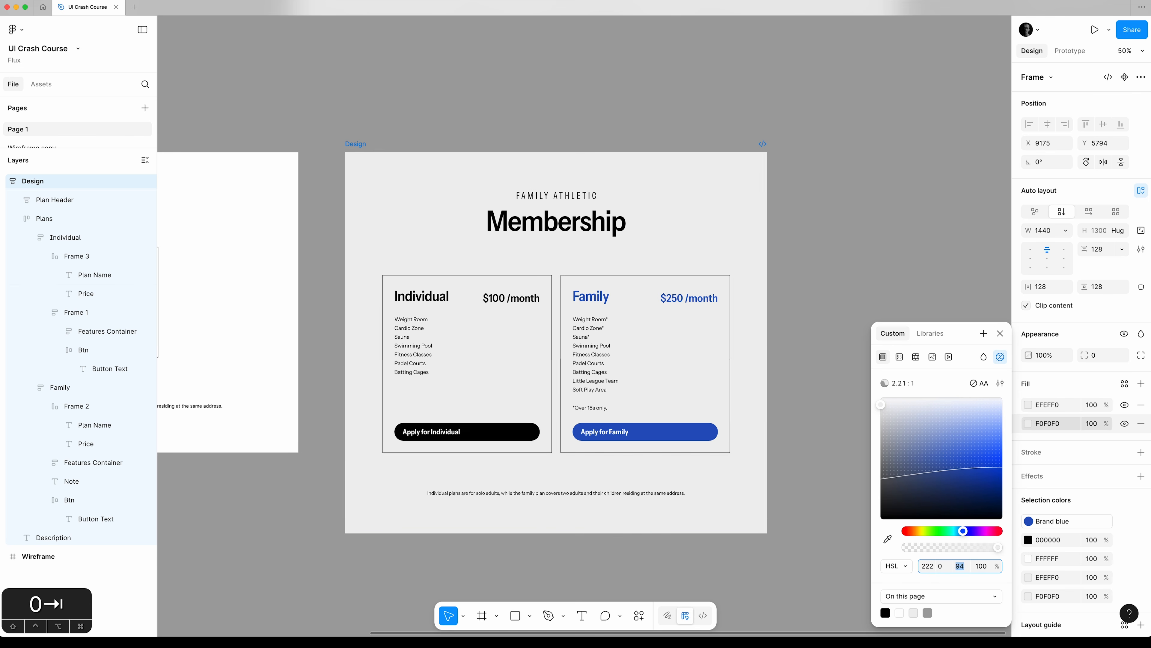
click(1001, 334)
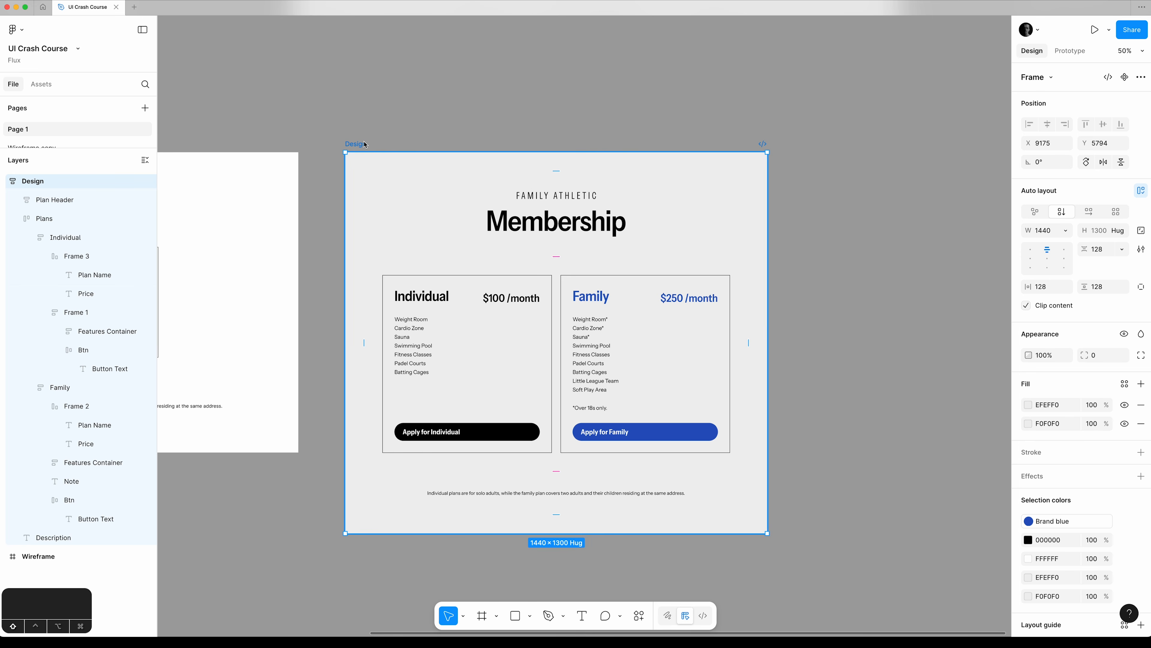
Compare the two fills at 100% zoom by hiding and showing the EFEFF0 one, and remove the neutral F0F0F0 fill.
key(shift+0)
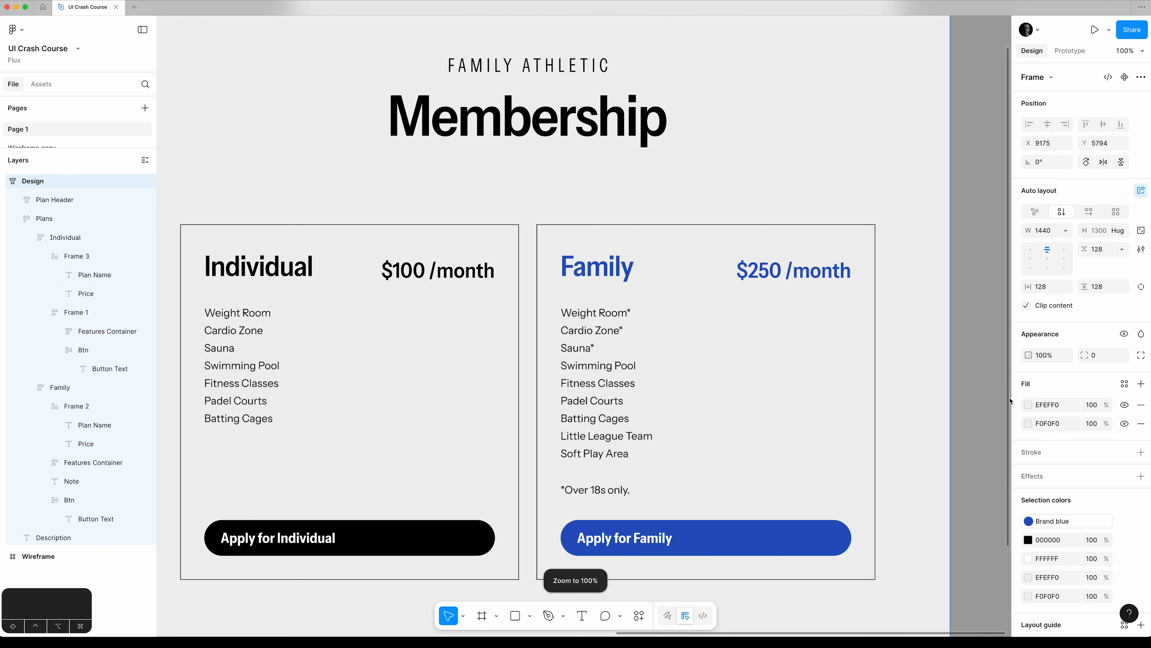
click(1126, 406)
click(1126, 406)
click(1141, 423)
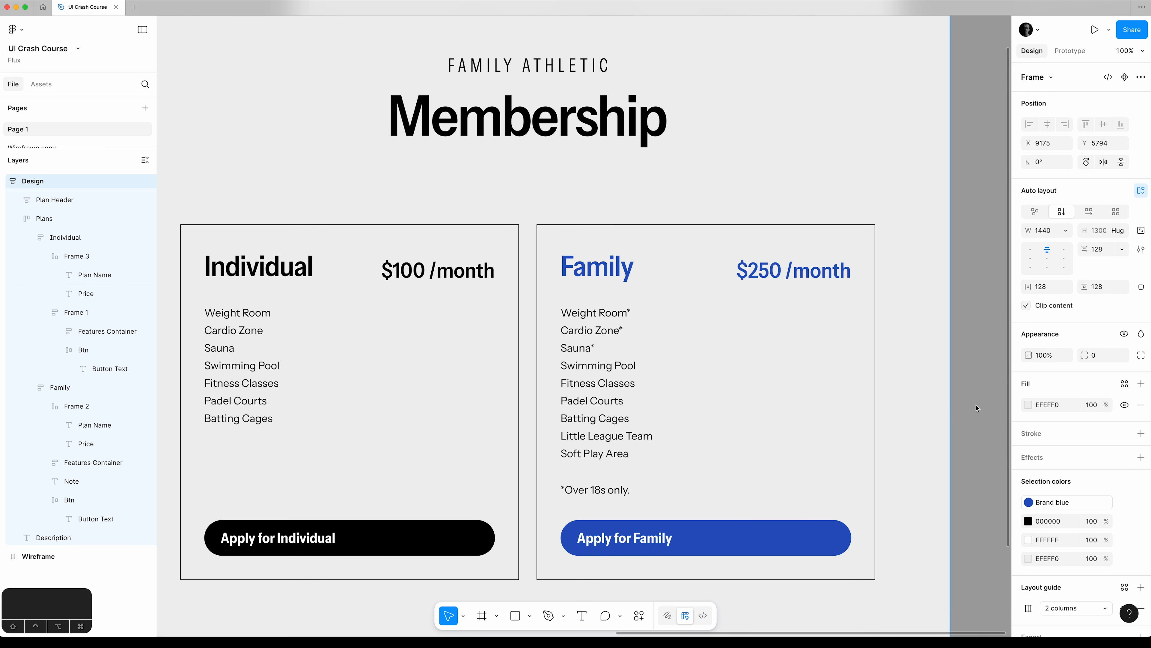
key(super+minus)
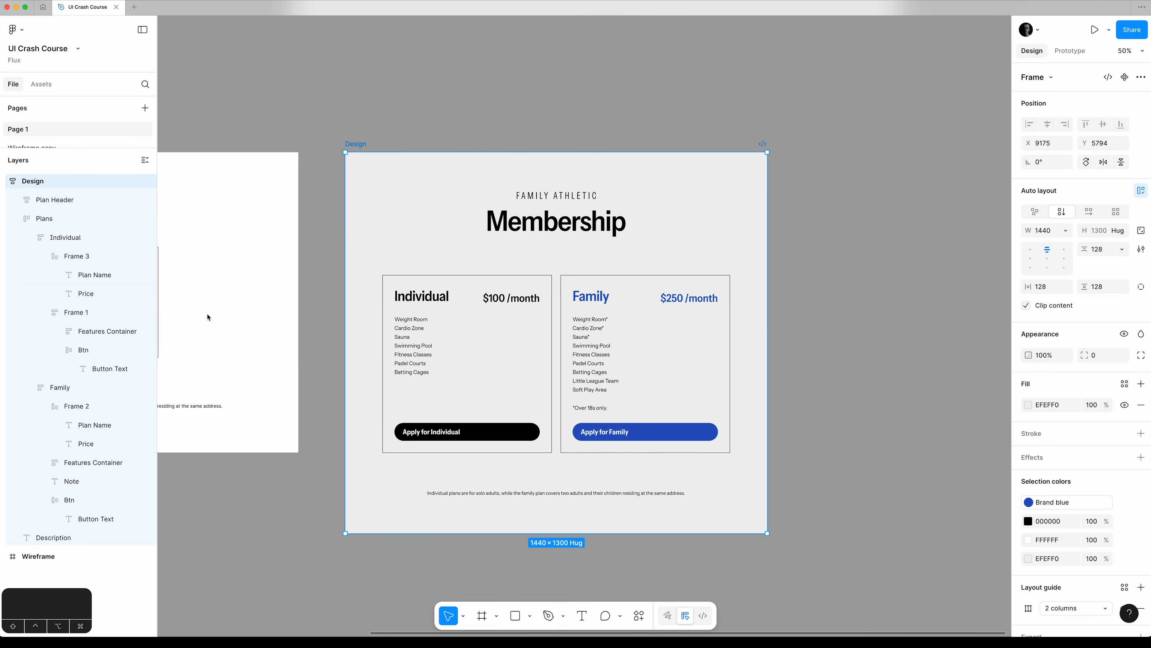
Copy the hex value of the Design frame's background fill.
click(64, 238)
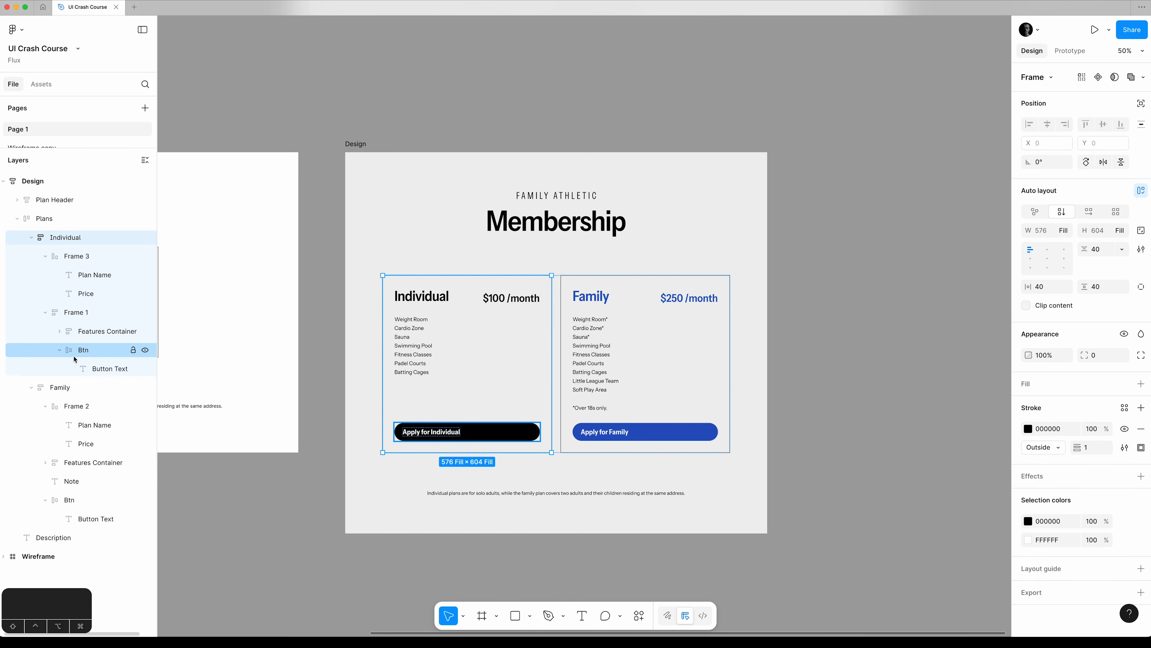
shift+click(60, 386)
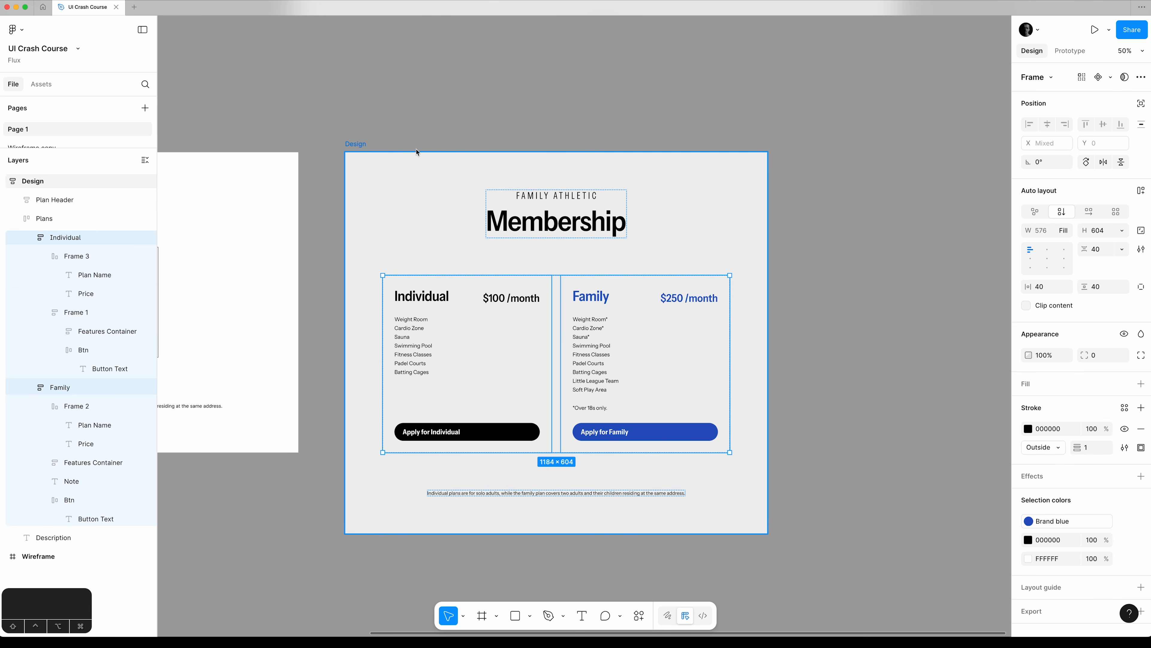
click(356, 144)
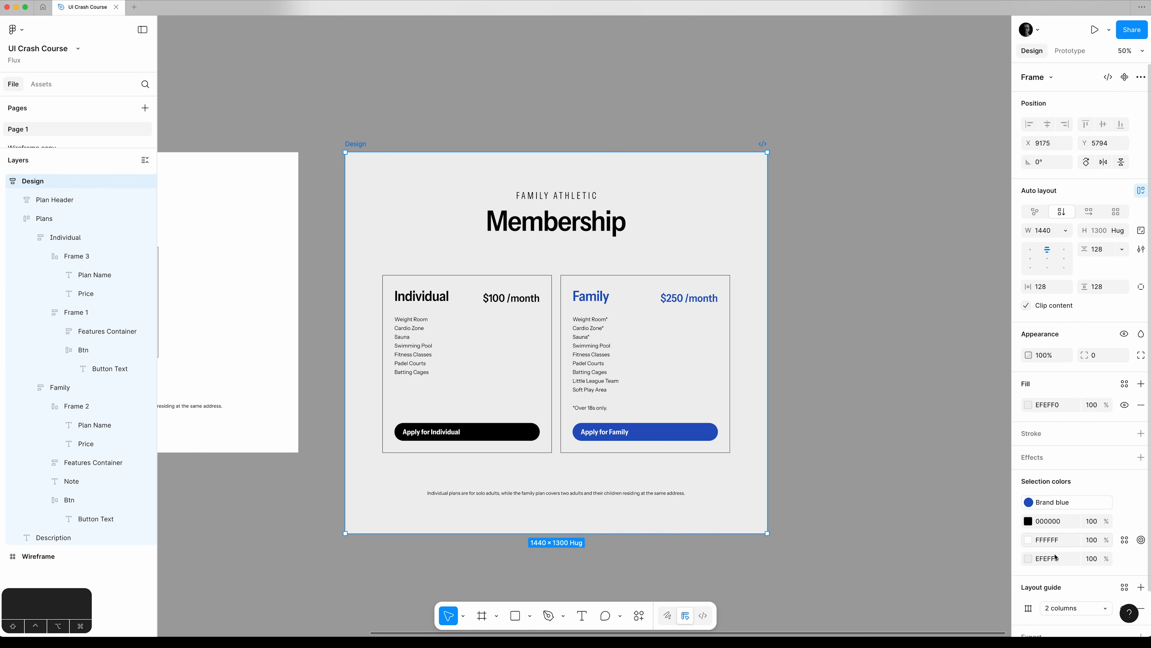
click(1055, 404)
key(super+c)
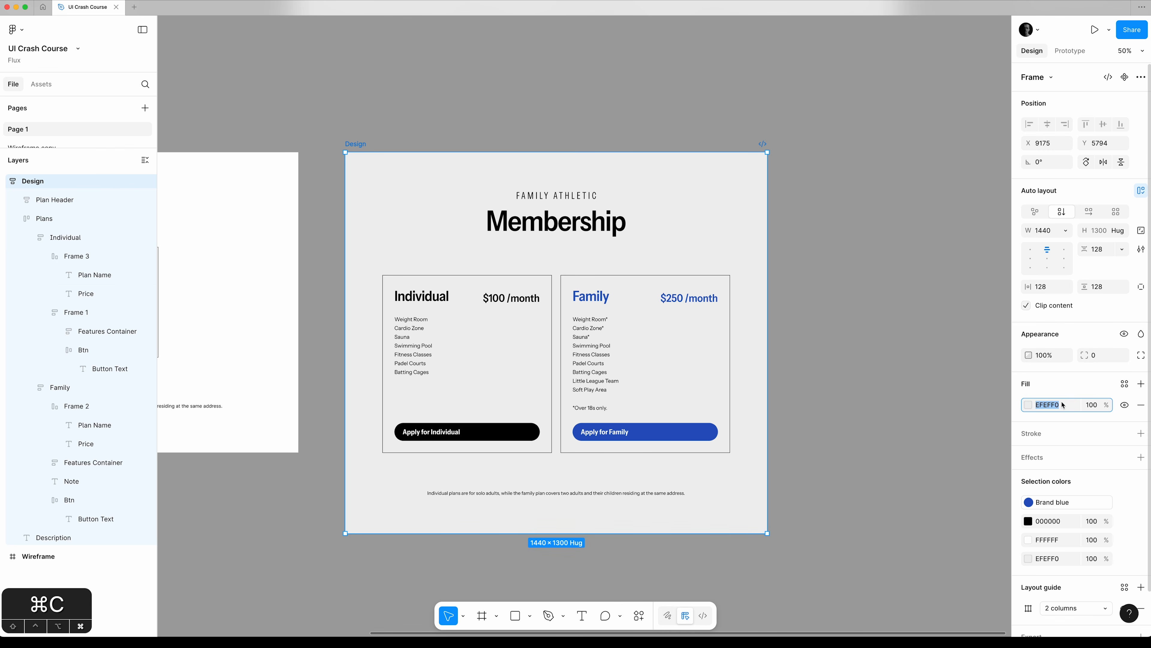
Add a fill to both the Individual and Family cards and give it the copied hex value EFEFF0.
click(79, 241)
key(alt+l)
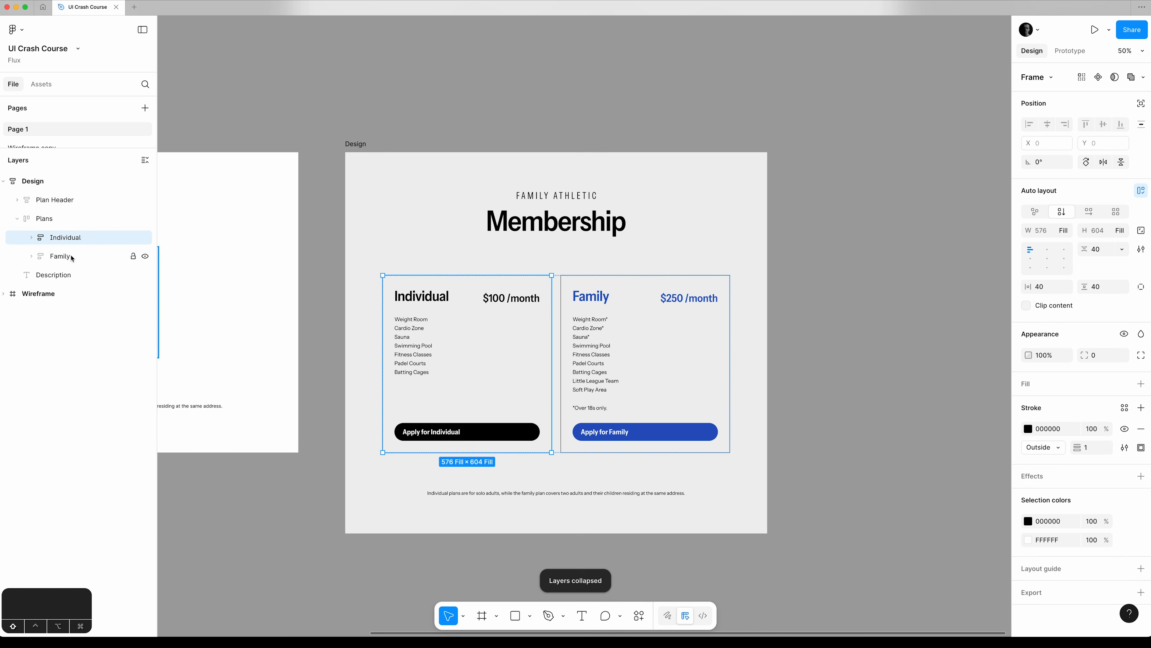
shift+click(72, 257)
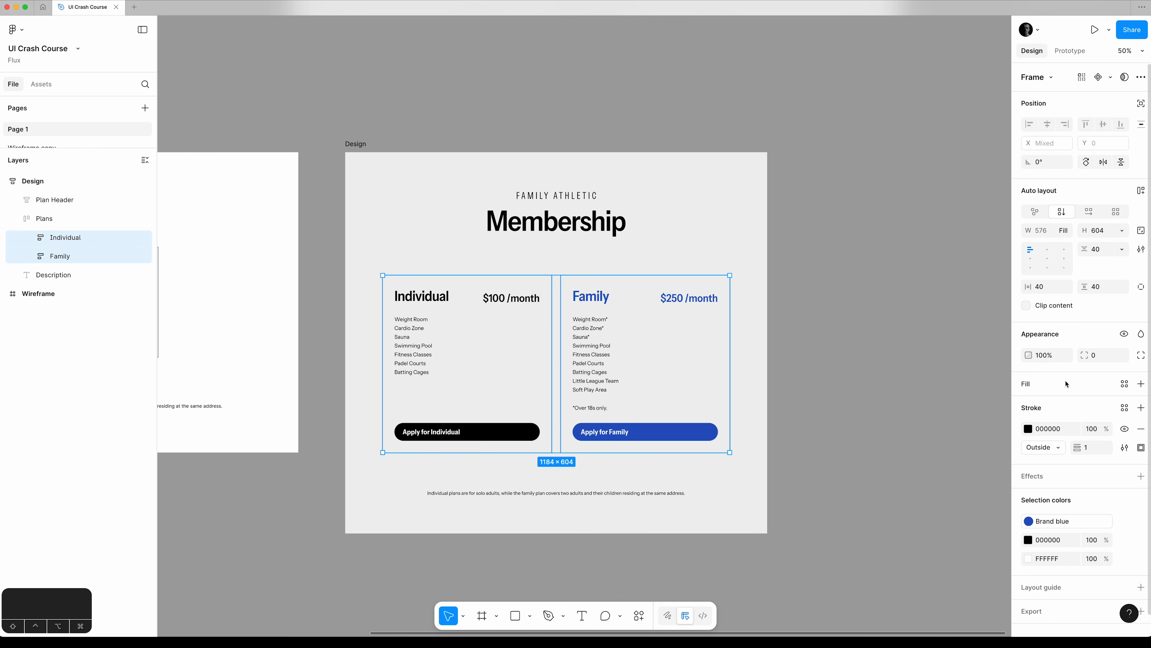
click(1141, 384)
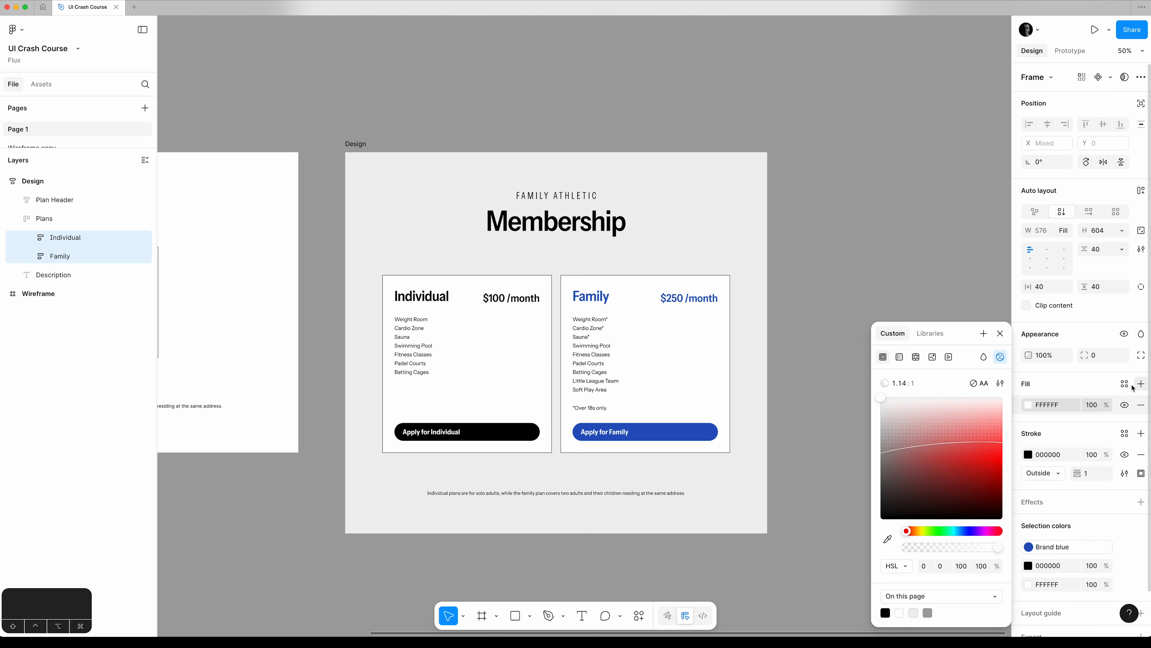
click(1067, 405)
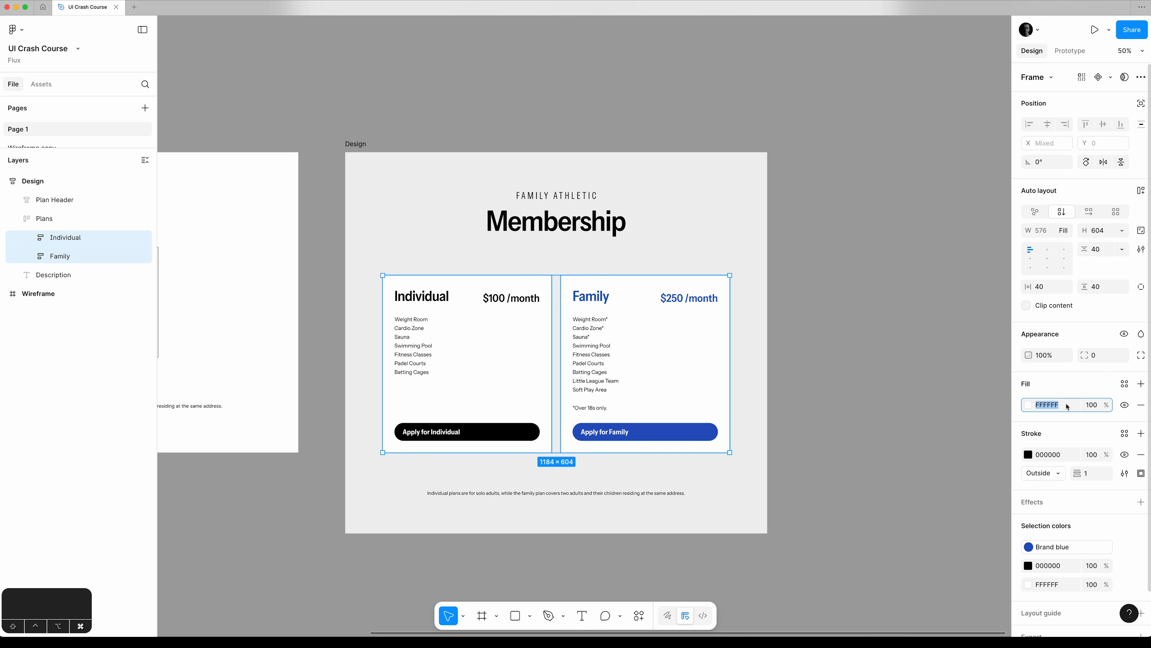
key(super+v)
key(Tab)
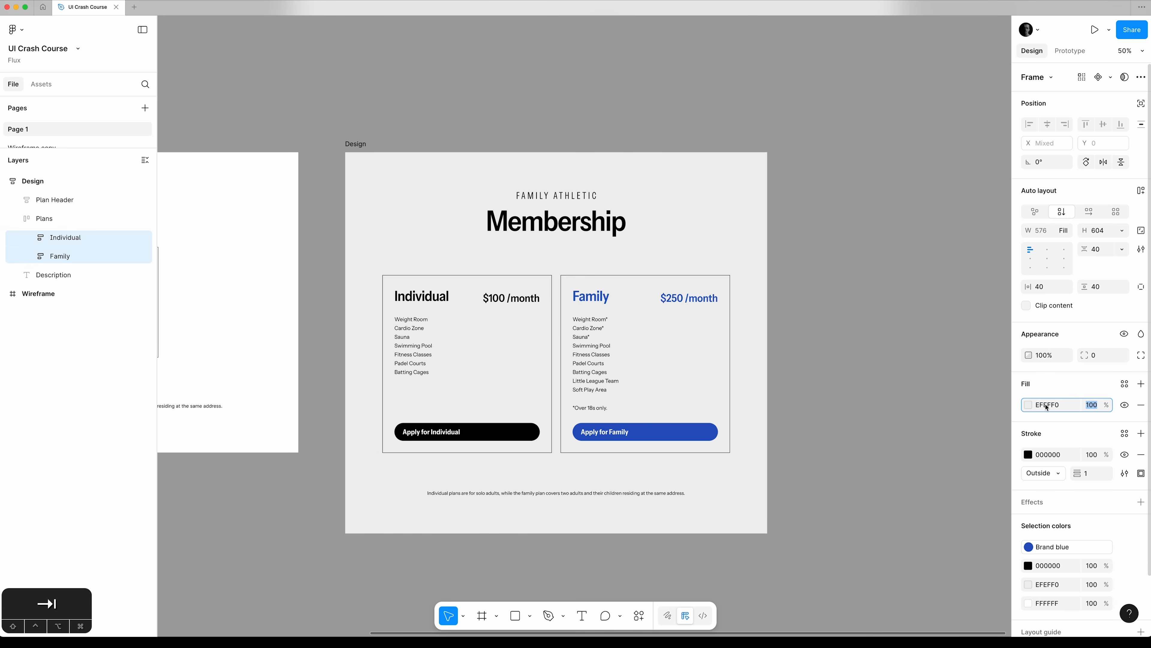
Raise the lightness of the two plan cards' fill to 99.
click(1029, 404)
drag(954, 323, 898, 117)
click(907, 366)
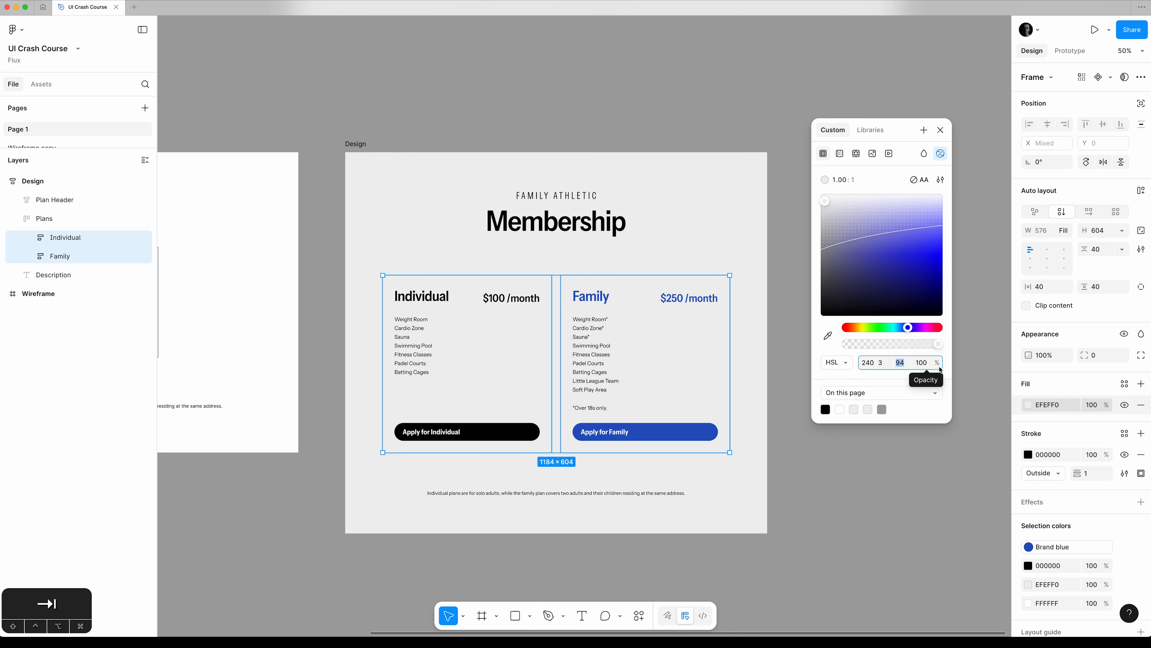
key(Up)
key(Up)
key(Up)
key(Up)
key(Up)
key(Up)
key(Down)
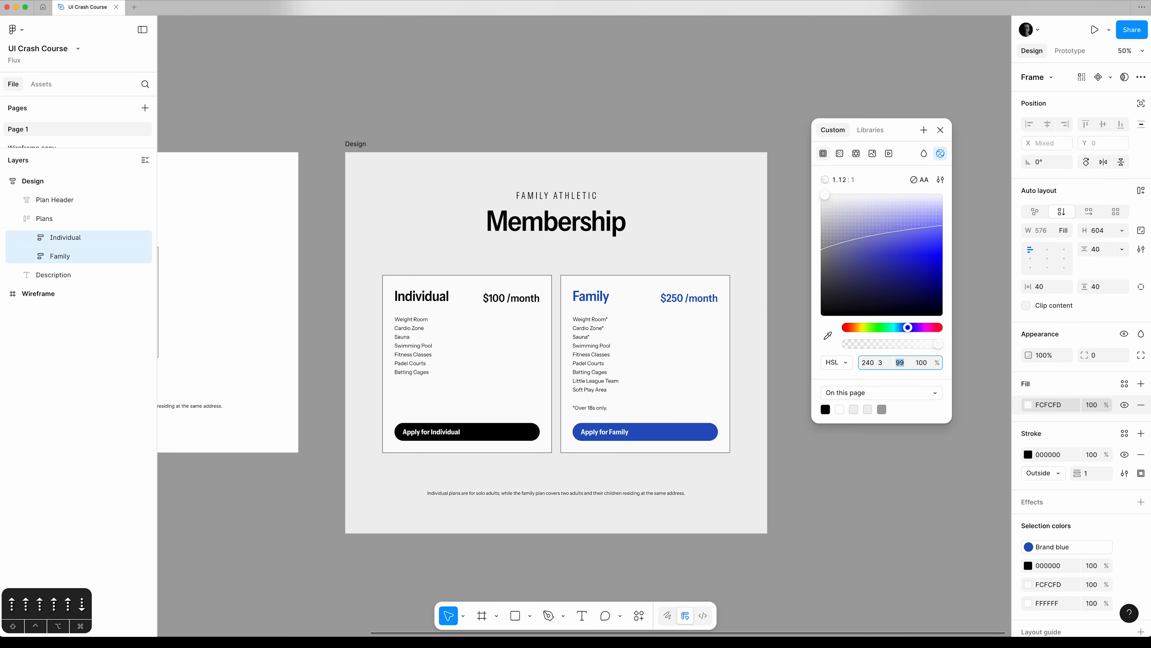
key(Up)
key(Down)
Set the plan cards' fill hue to 222 and saturation to 5, and close the colour picker.
key(shift)
key(shift+Tab)
key(shift+Tab)
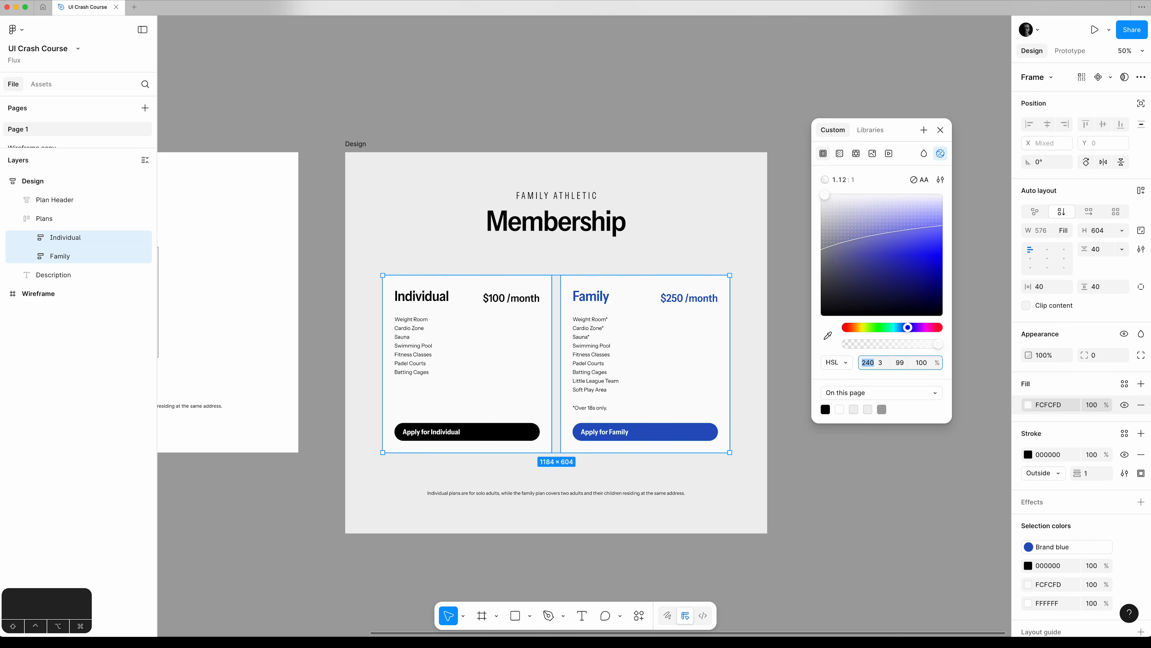
text(222)
key(Tab)
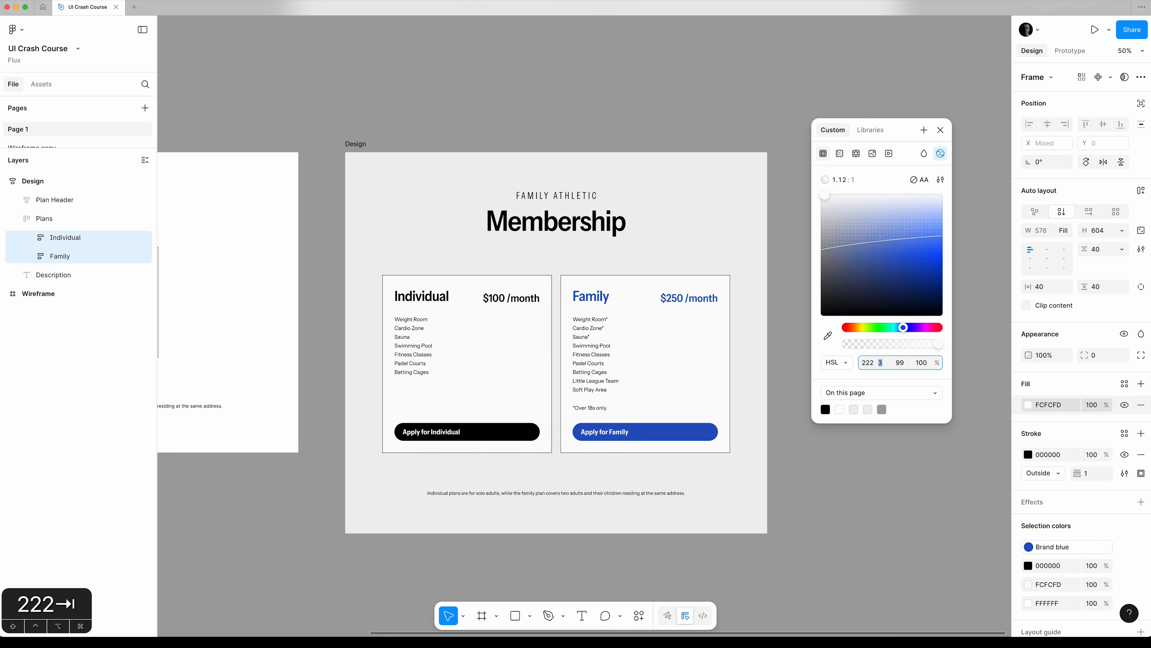
text(5)
key(Tab)
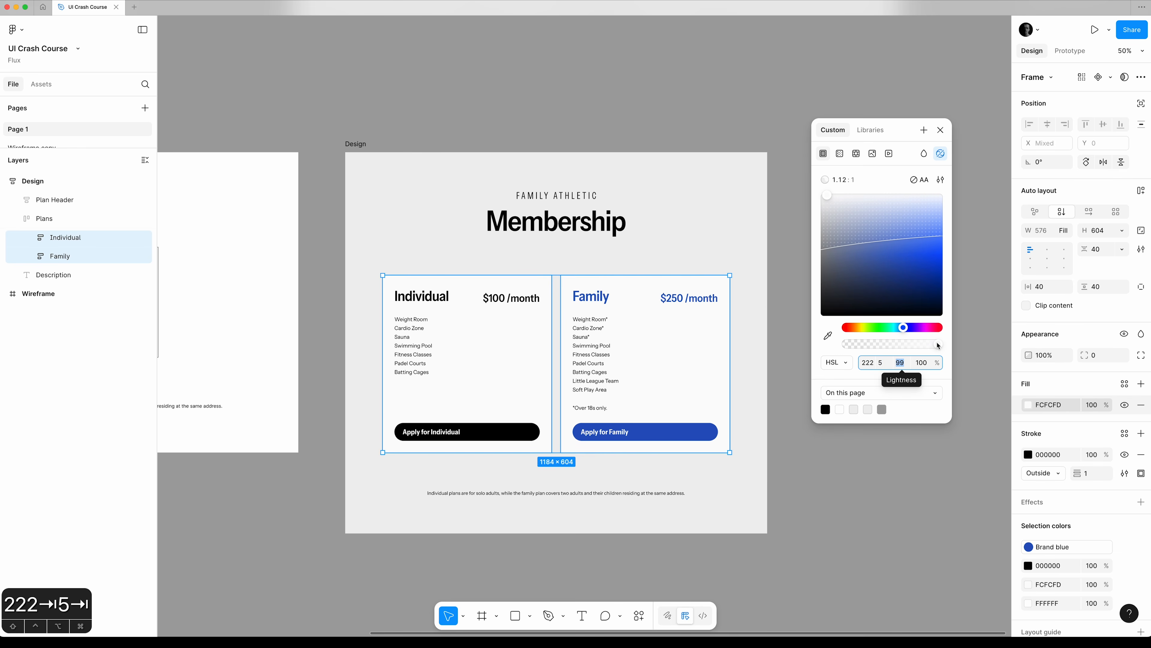
click(941, 130)
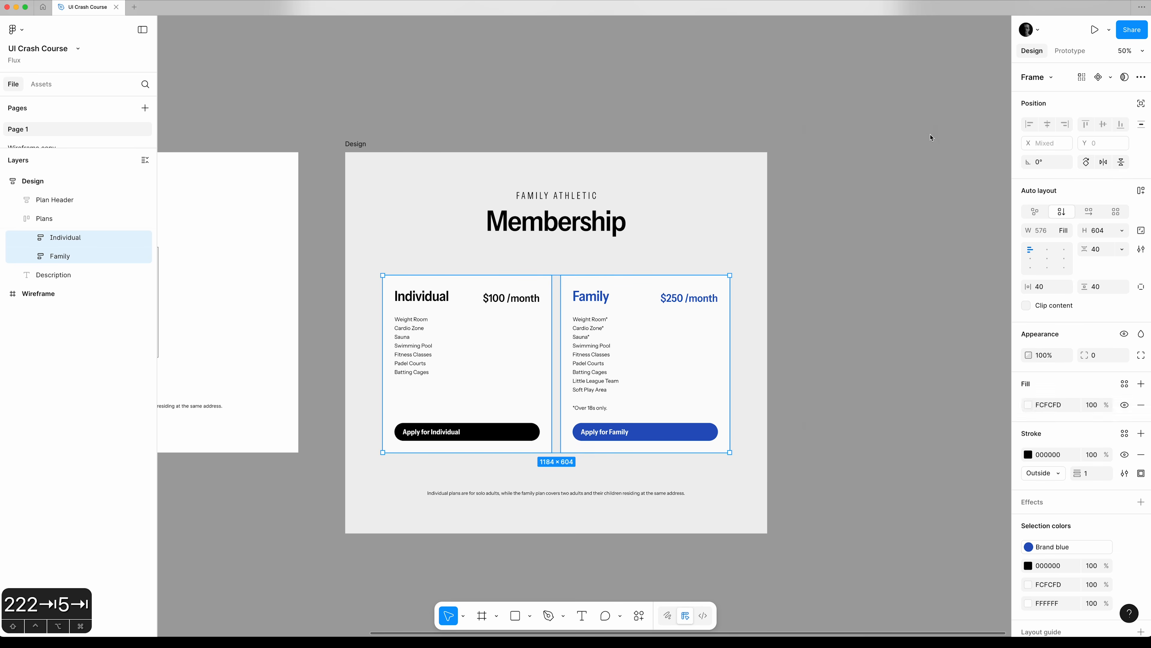
Check the HSL values of the Design frame's background fill.
click(355, 143)
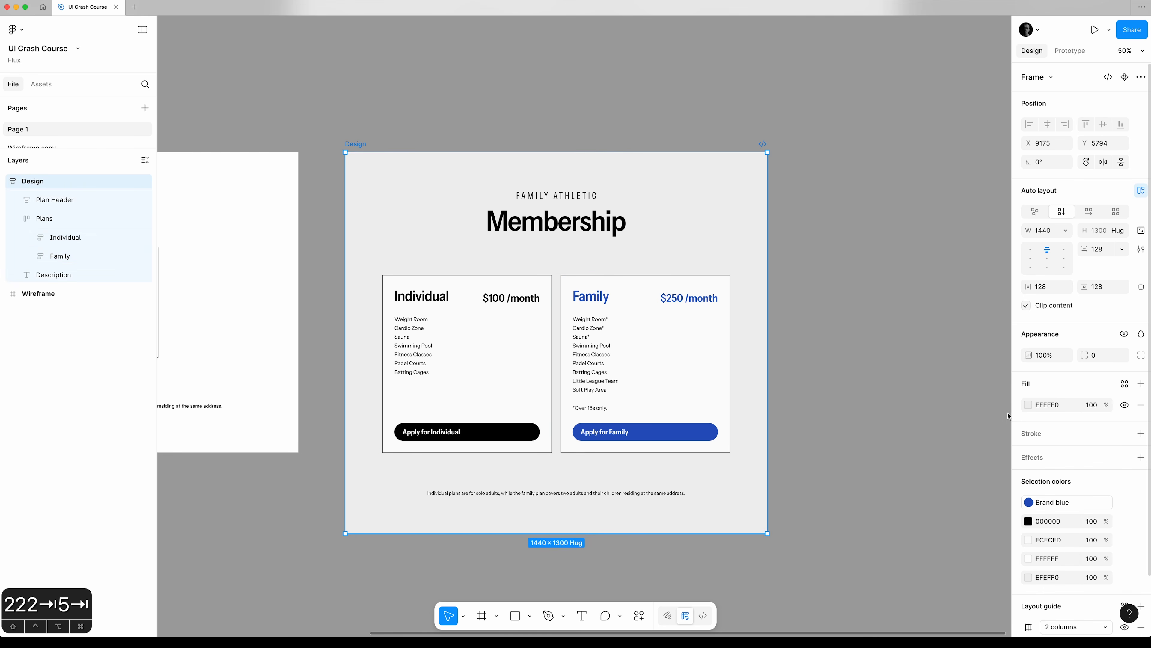
click(1028, 405)
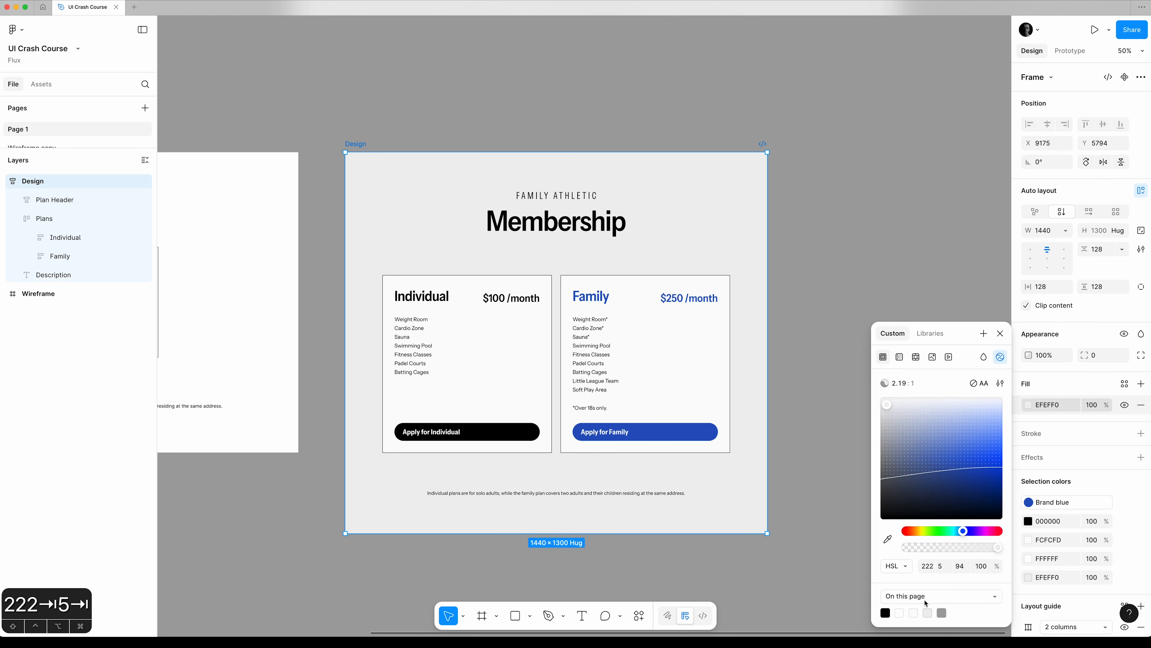
click(1000, 334)
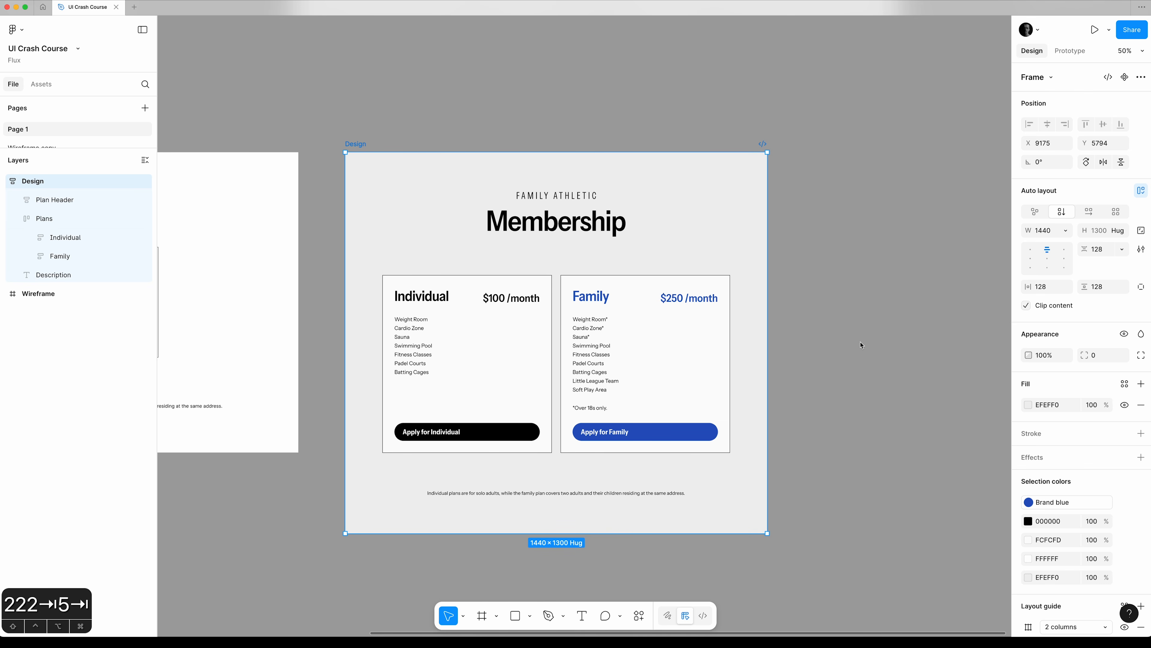
Remove the black outside stroke from both the Individual and Family cards.
click(861, 345)
click(66, 237)
shift+click(63, 256)
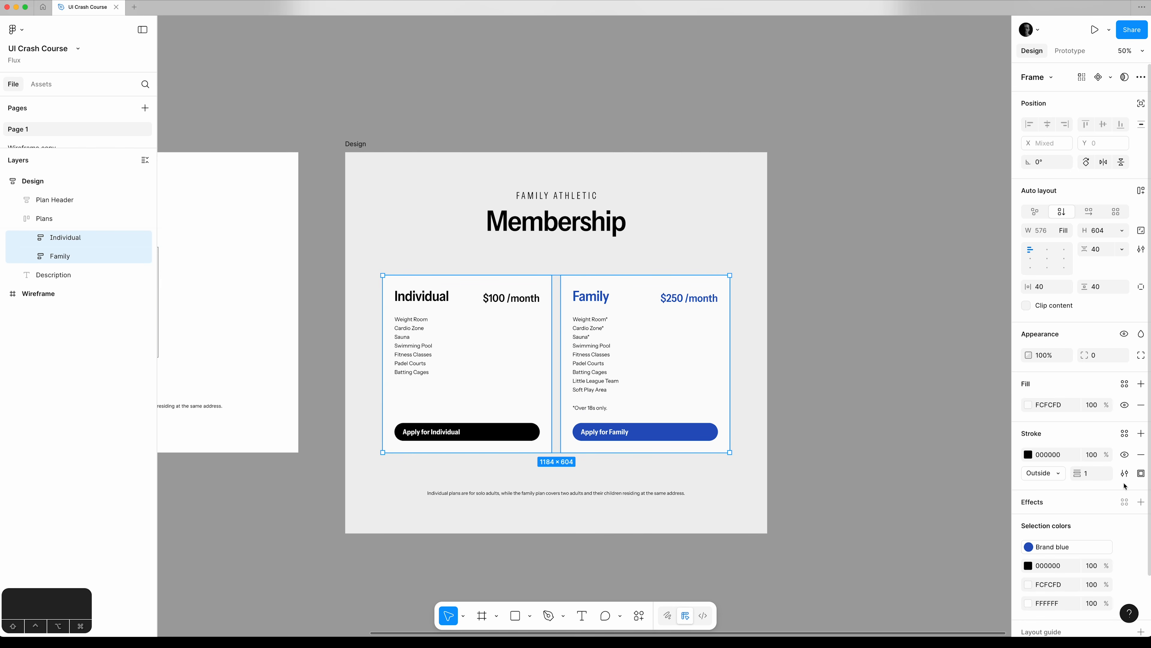
click(1140, 454)
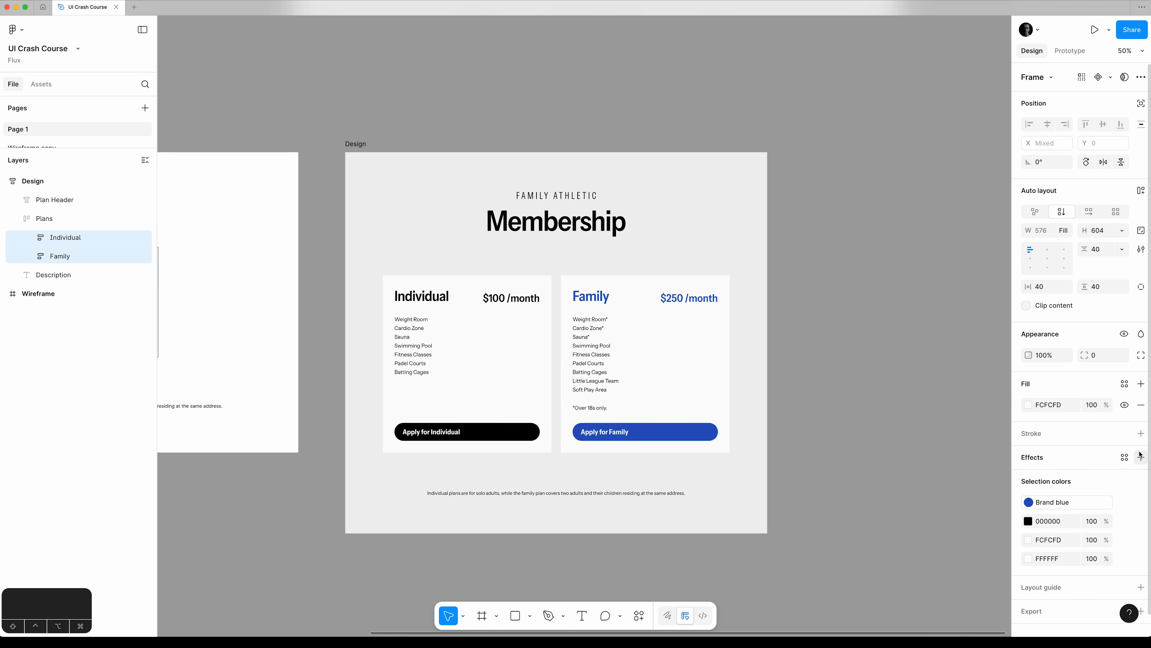
click(823, 283)
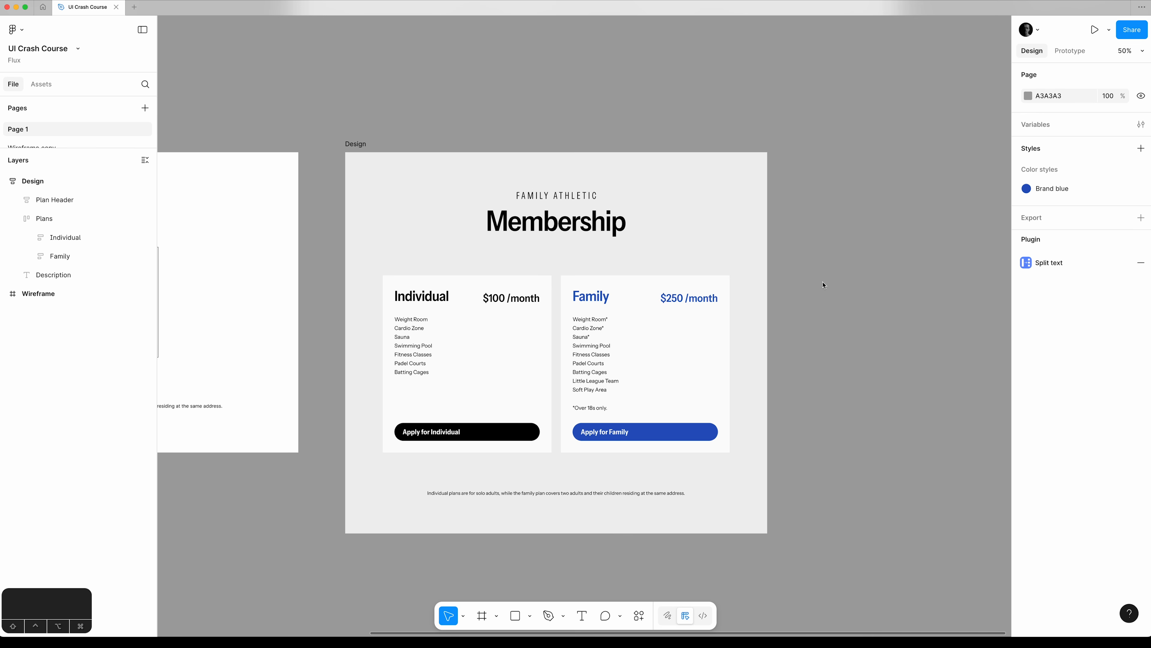
Select the header title and subtitle, the Individual plan's name and price, and the description below the cards together.
key(super)
scroll(863, 313, down, 2)
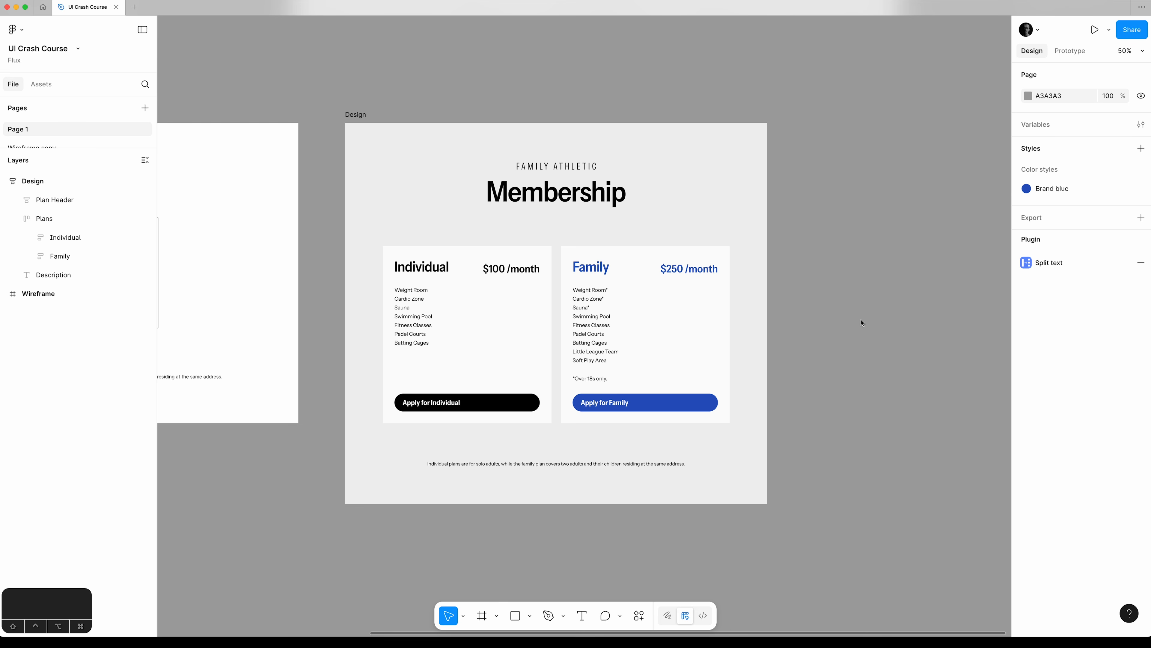
super+click(600, 193)
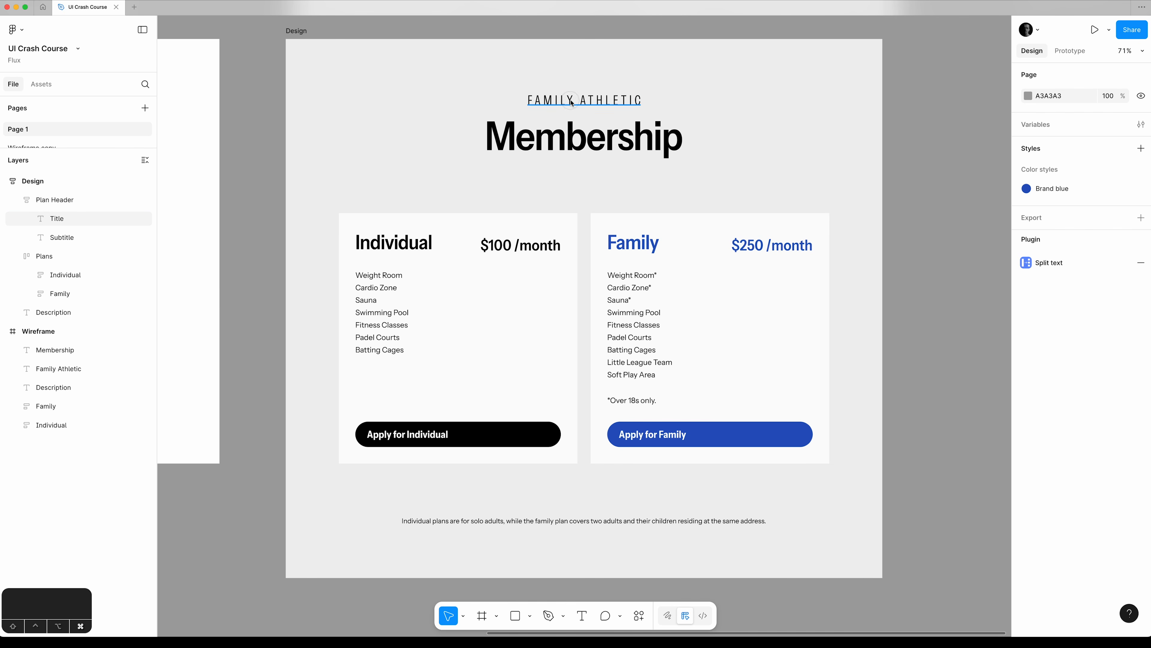
click(572, 102)
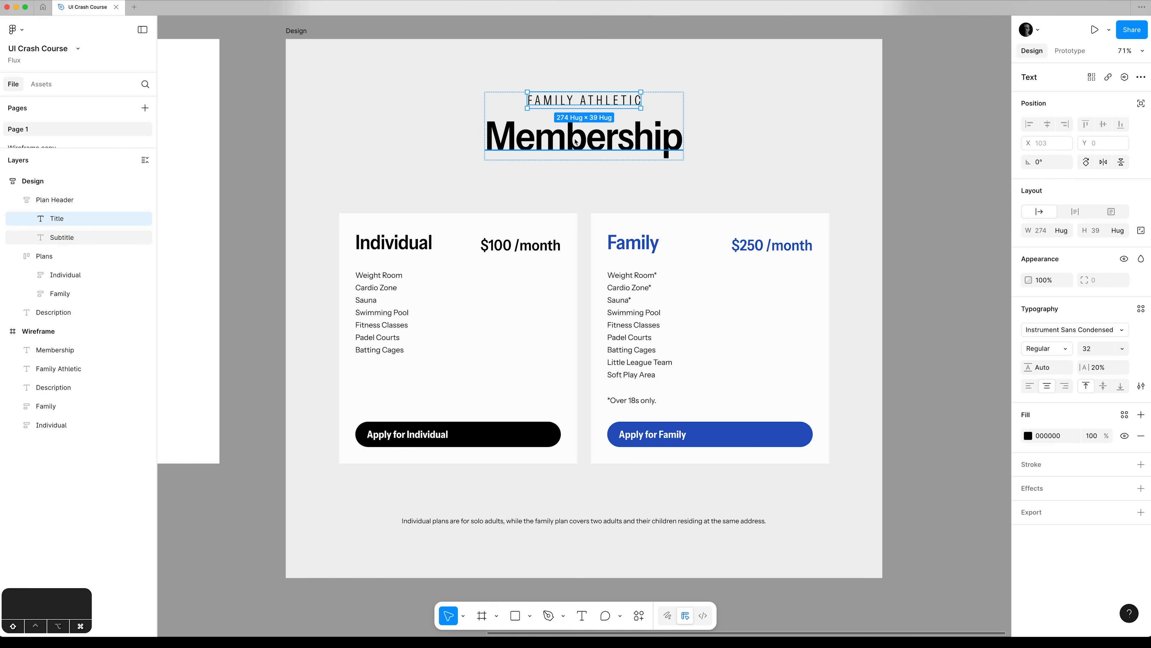
shift+click(576, 141)
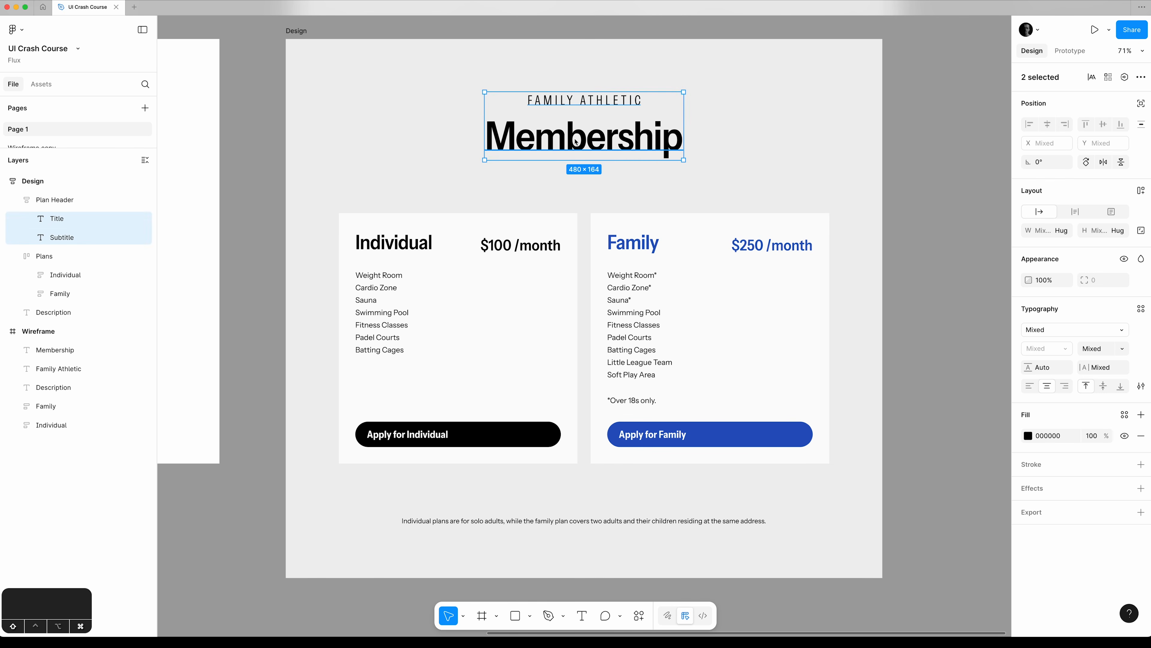
shift+click(406, 240)
shift+click(511, 248)
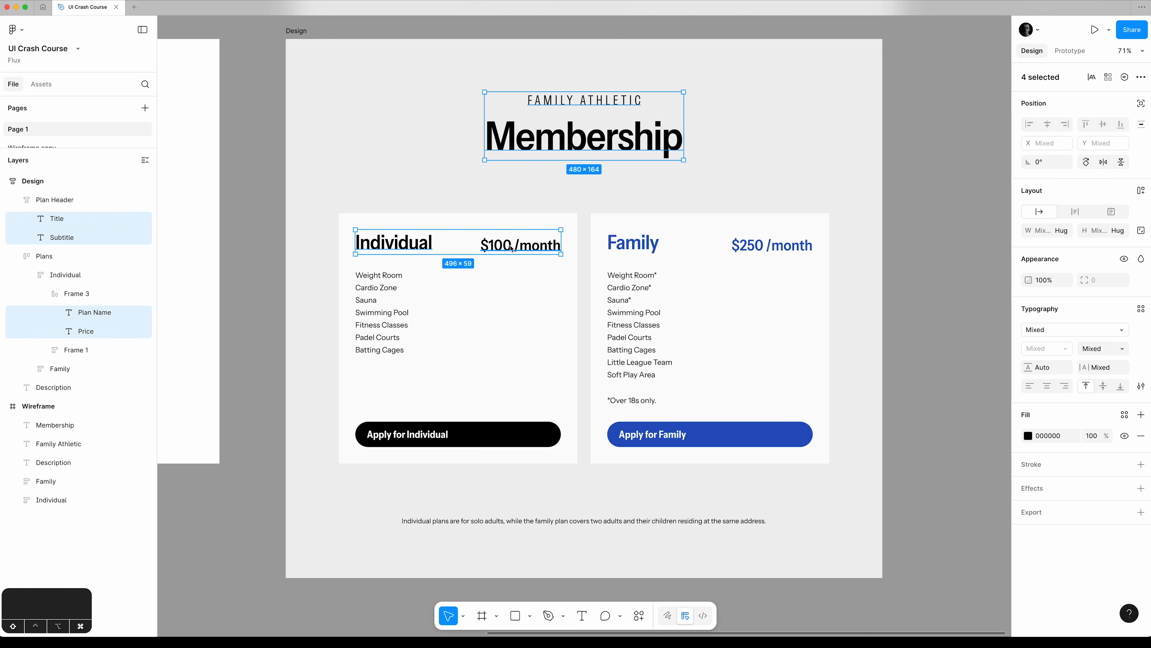
shift+click(616, 521)
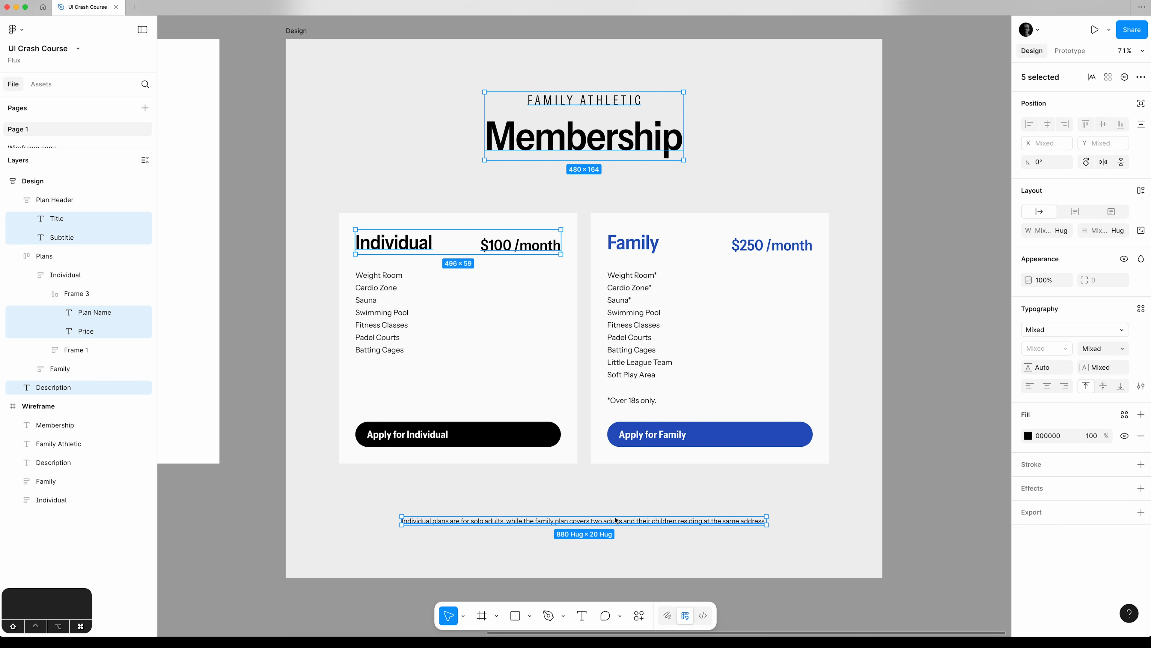
Set the fill of the selected texts to hue 222 and saturation 2.
click(1028, 435)
drag(962, 330, 788, 80)
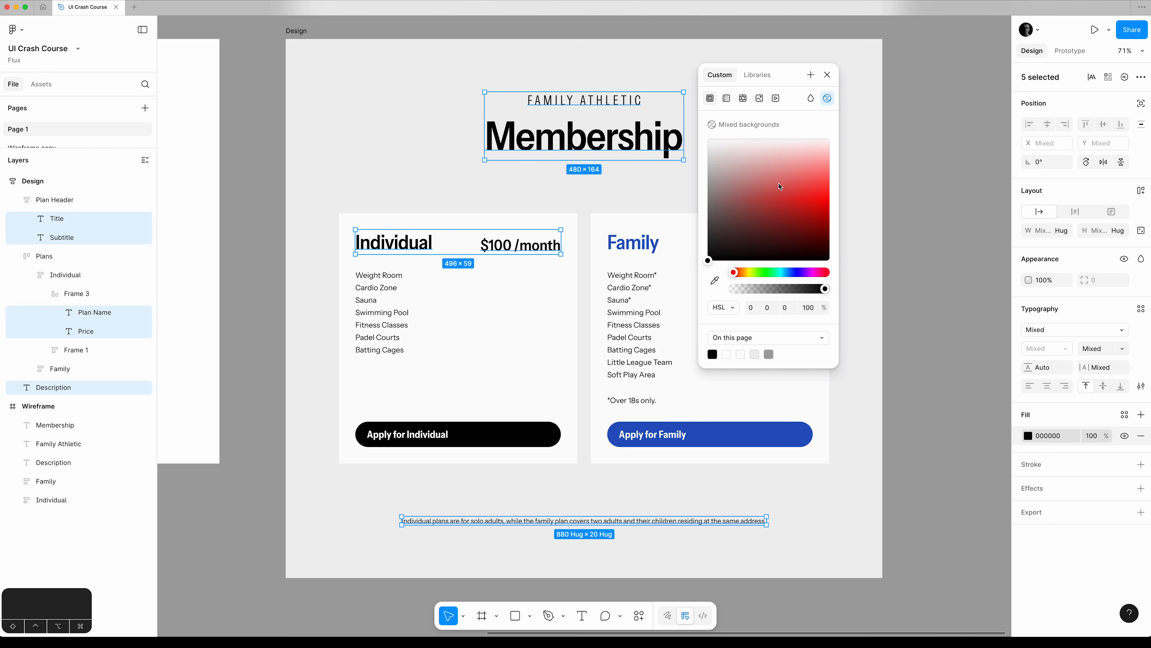
click(751, 307)
text(222)
key(Tab)
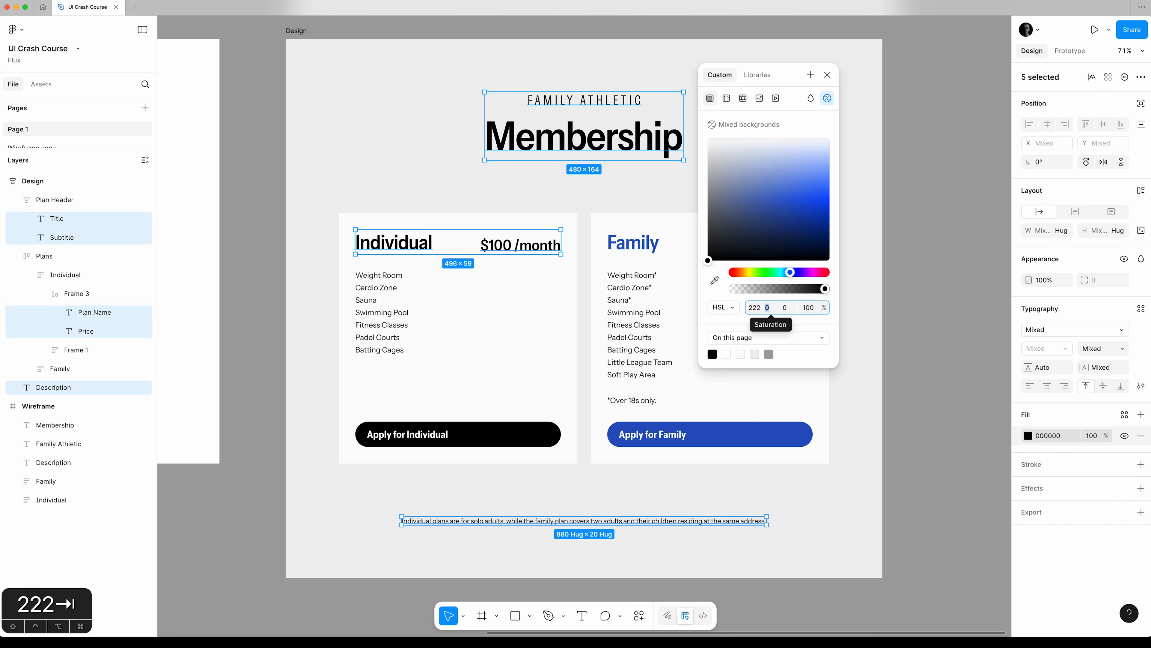
text(2)
key(Tab)
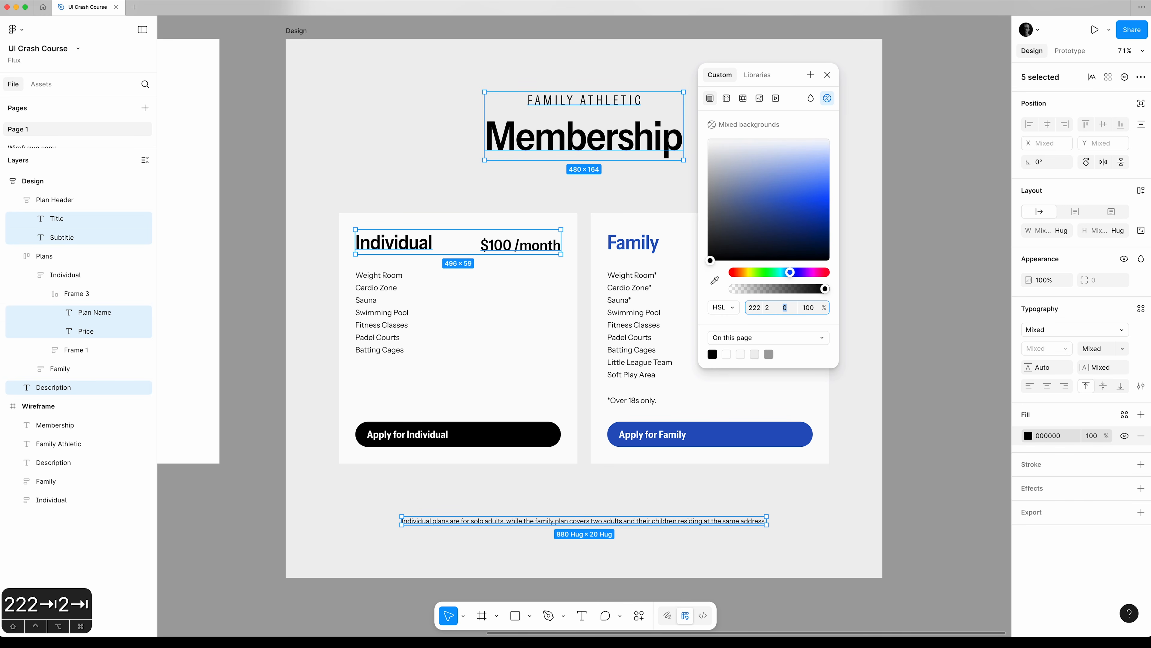
Try different lightness values for the selected texts' fill and settle on 20.
text(94)
key(Tab)
click(786, 308)
key(Down)
key(Down)
key(Down)
key(Down)
key(shift+Down)
key(shift+Down)
key(shift+Down)
key(shift+Down)
key(shift+Down)
key(shift+Down)
key(shift+Down)
key(shift+Down)
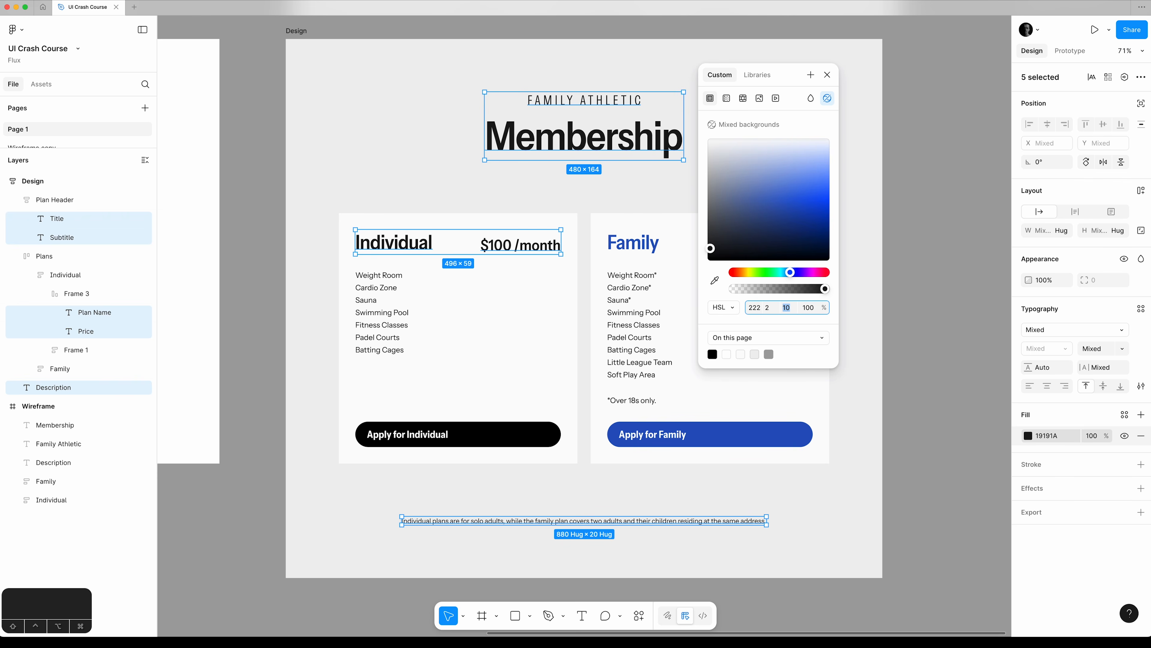
key(shift+Up)
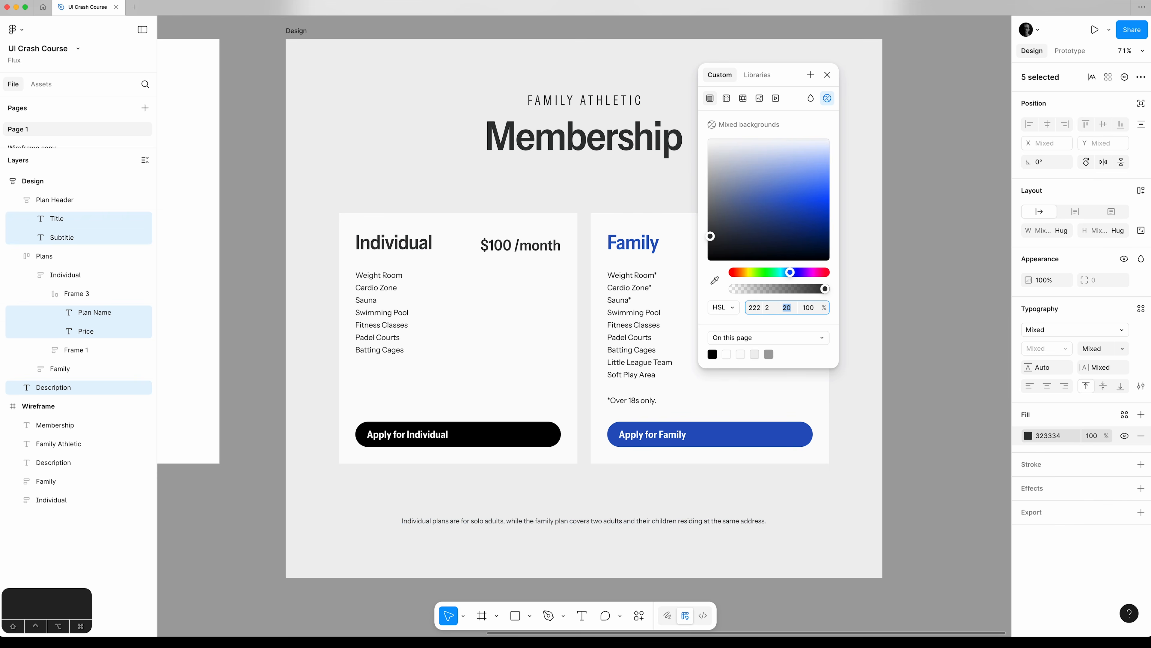
key(shift+Up)
key(shift+Down)
Set the saturation of the selected texts' fill to 5 and close the colour picker.
click(774, 311)
text(5)
key(Tab)
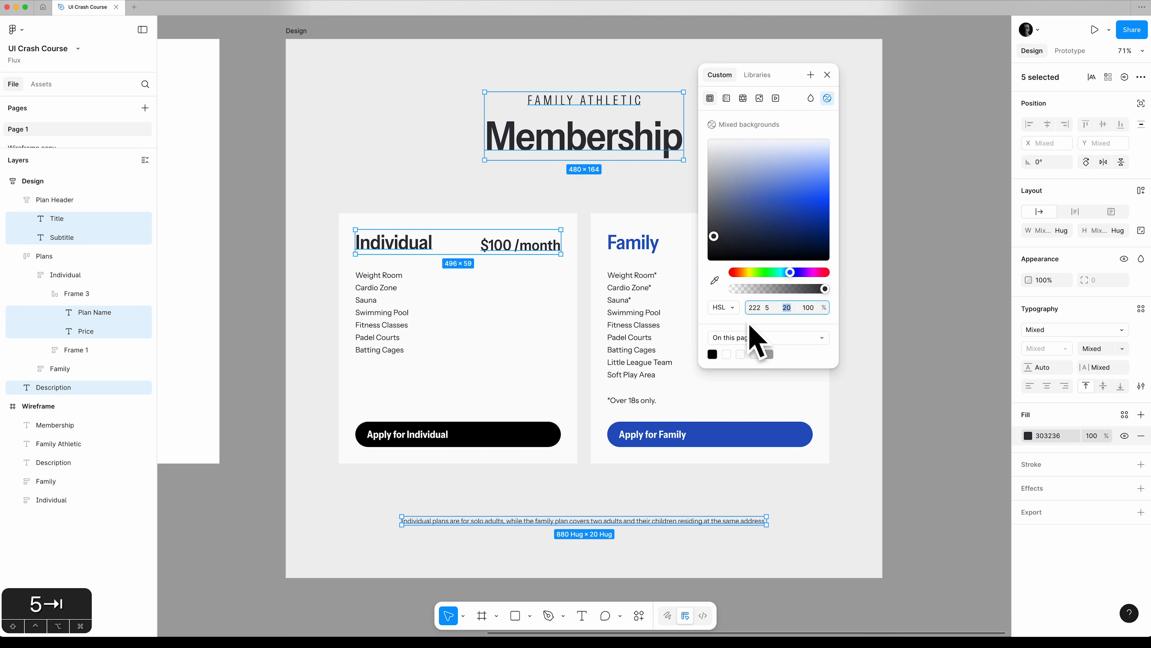
key(Tab)
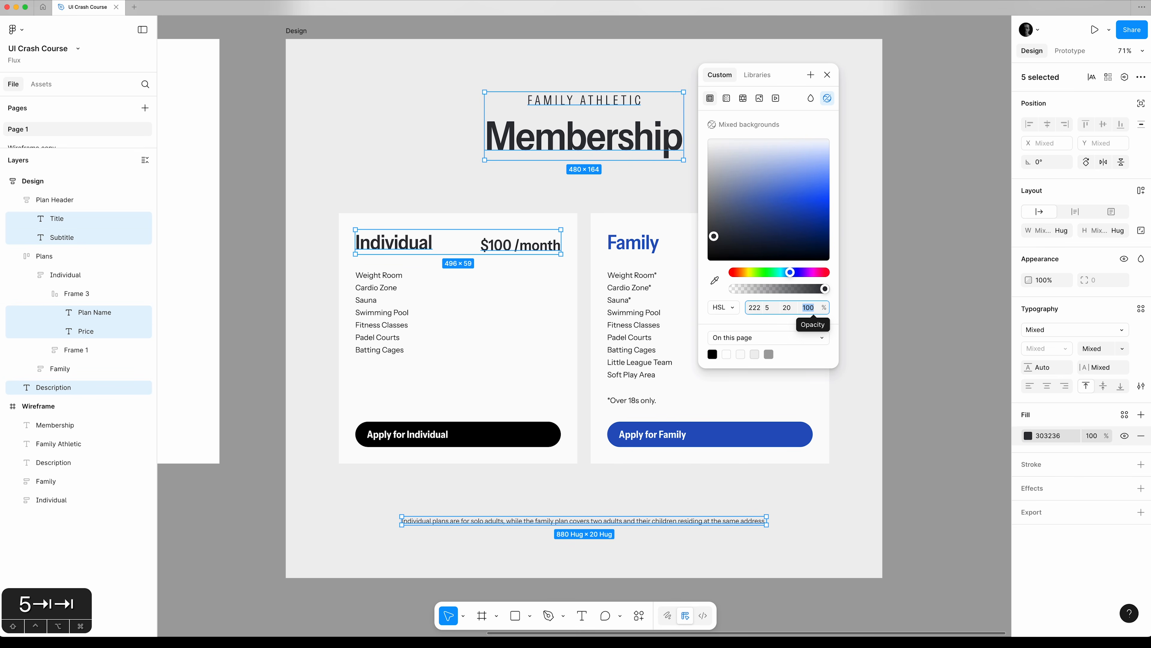
click(830, 76)
Save the selected texts' fill as a new colour style named Grey-text.
click(1125, 416)
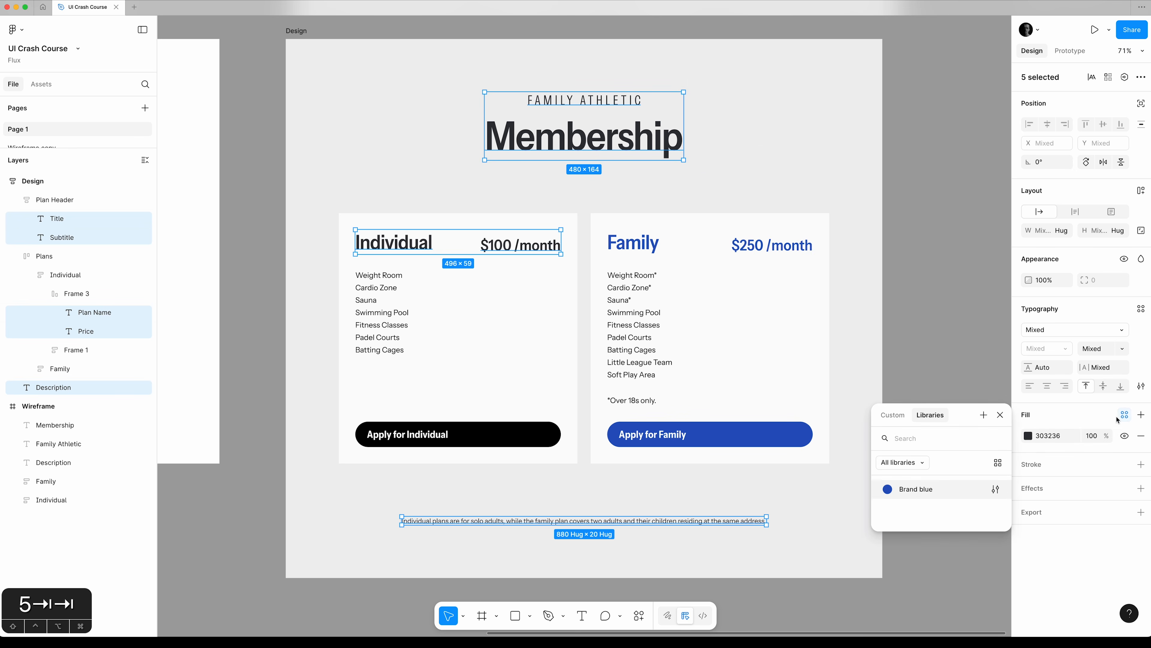
click(983, 415)
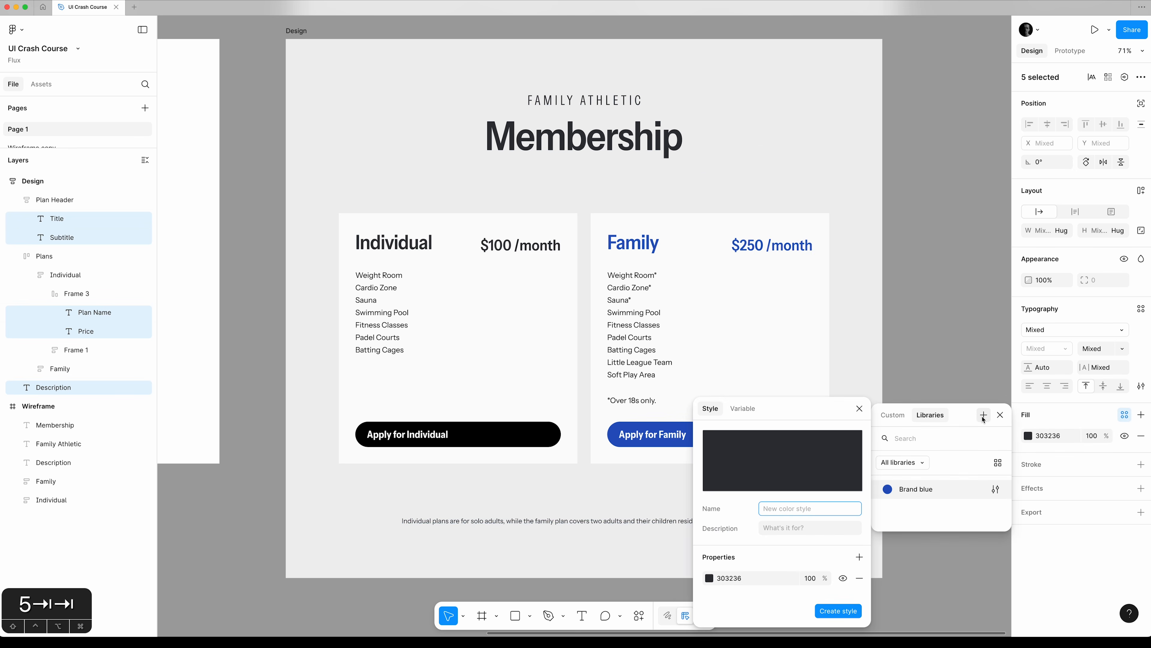
text(Grey=)
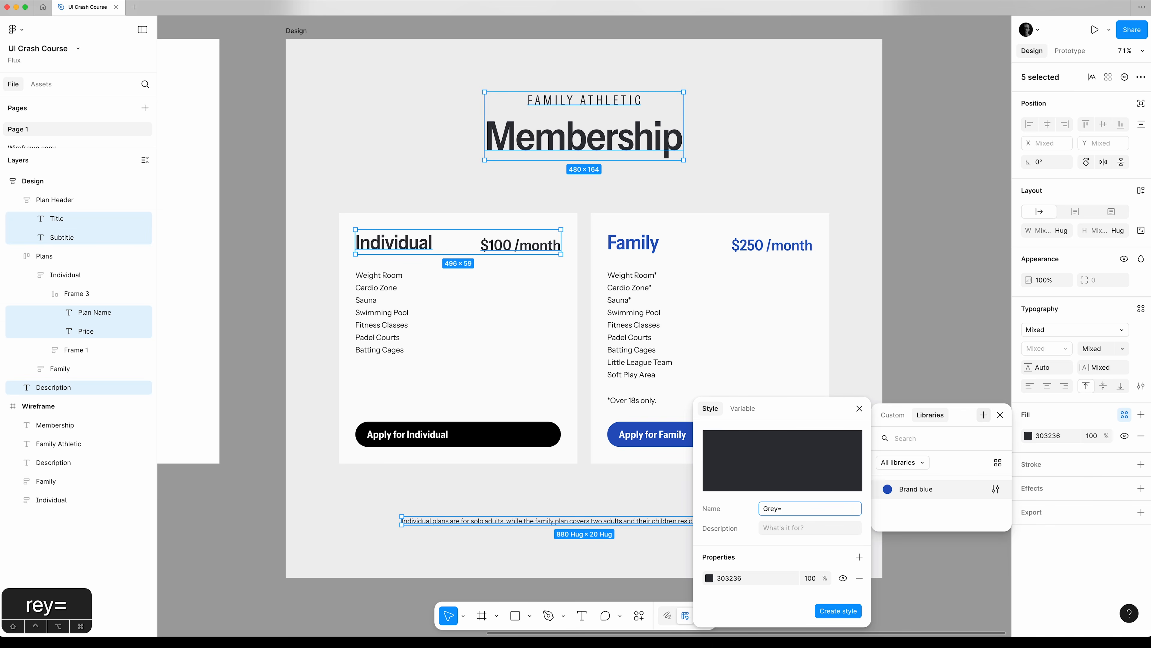
key(BackSpace)
text(-text)
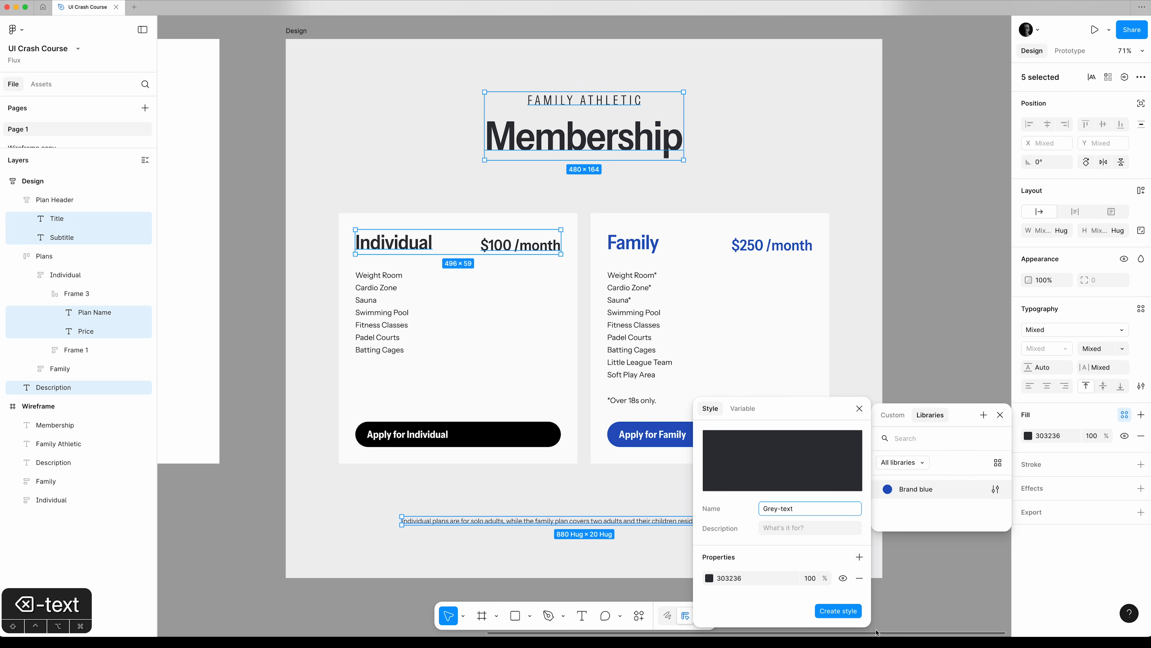
click(838, 610)
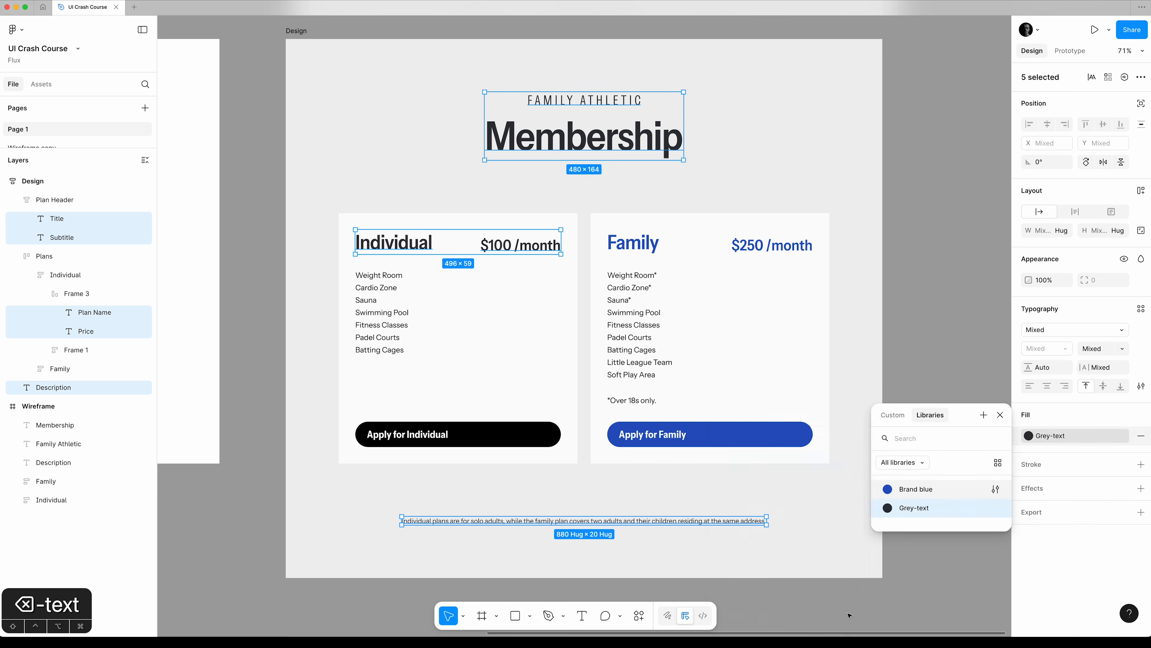
Apply the Grey-text colour style to all feature texts in the Individual card.
click(1000, 415)
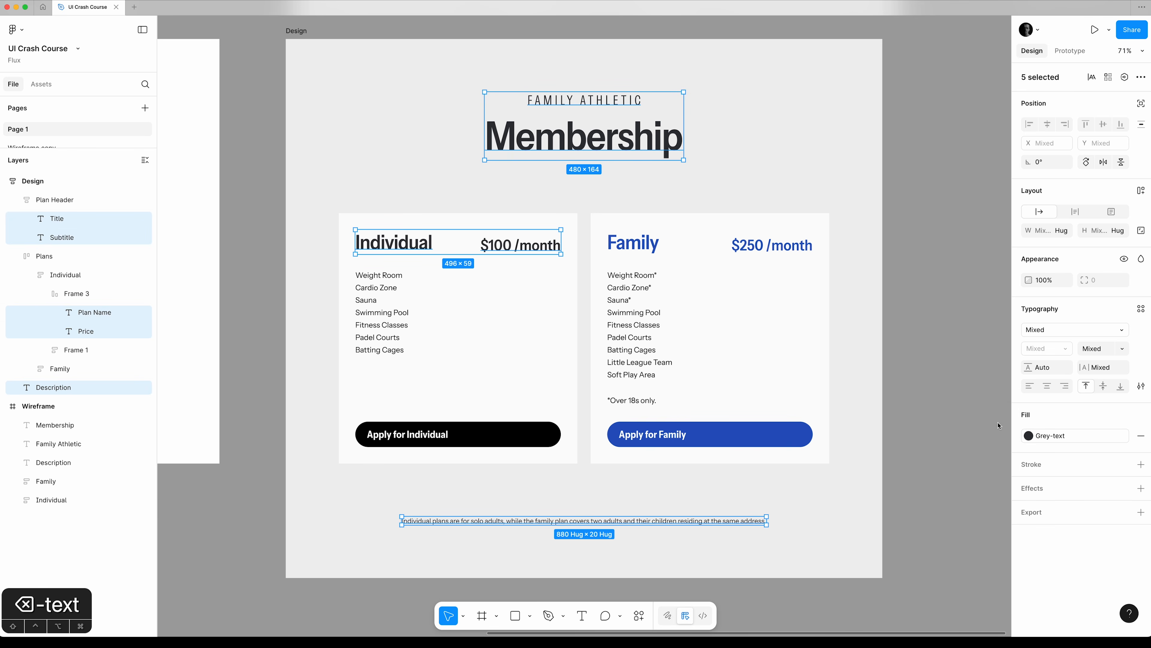
super+click(382, 279)
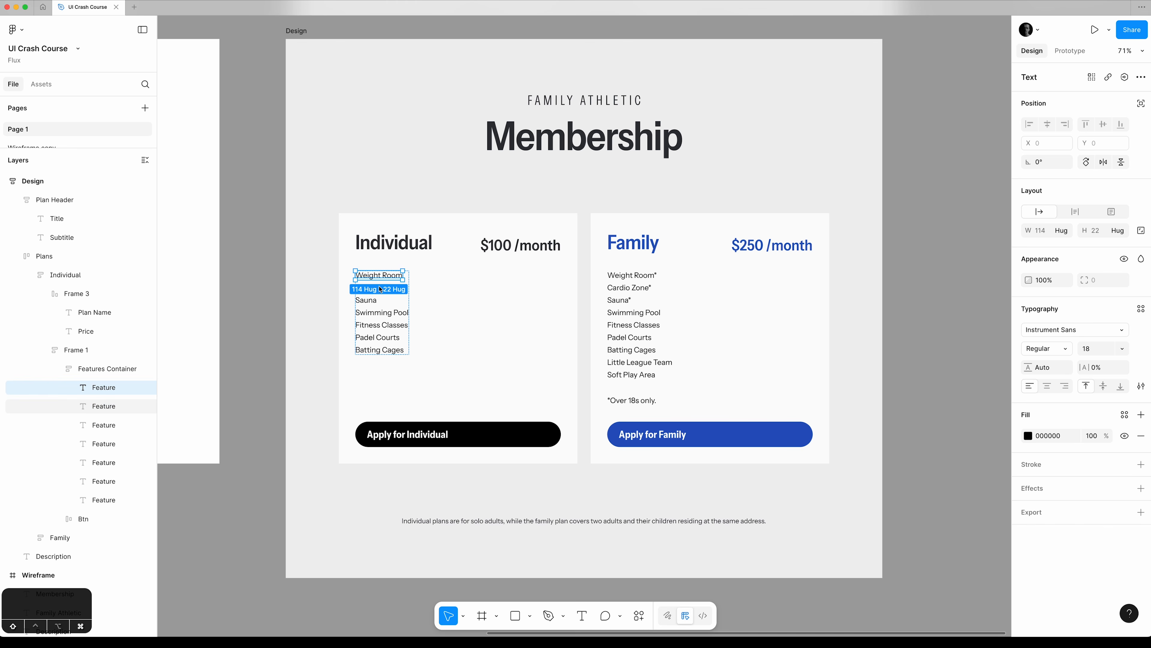
shift+click(105, 500)
click(1125, 414)
click(919, 508)
click(623, 276)
click(30, 538)
click(45, 575)
scroll(97, 436, down, 7)
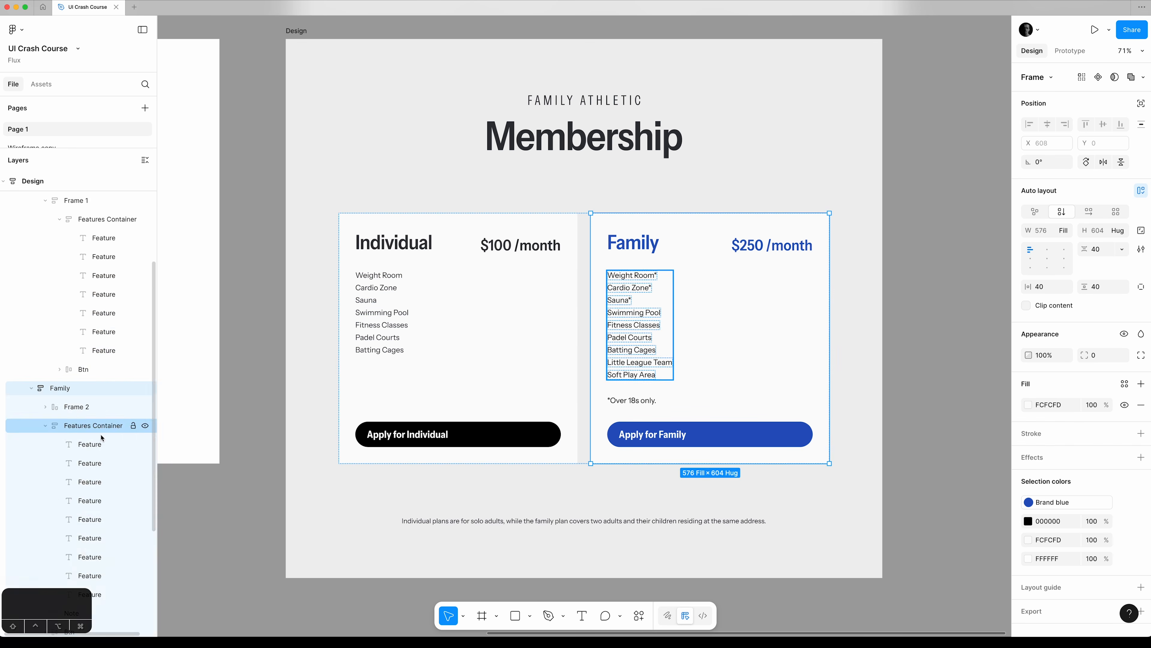
click(94, 276)
shift+click(103, 425)
shift+click(95, 444)
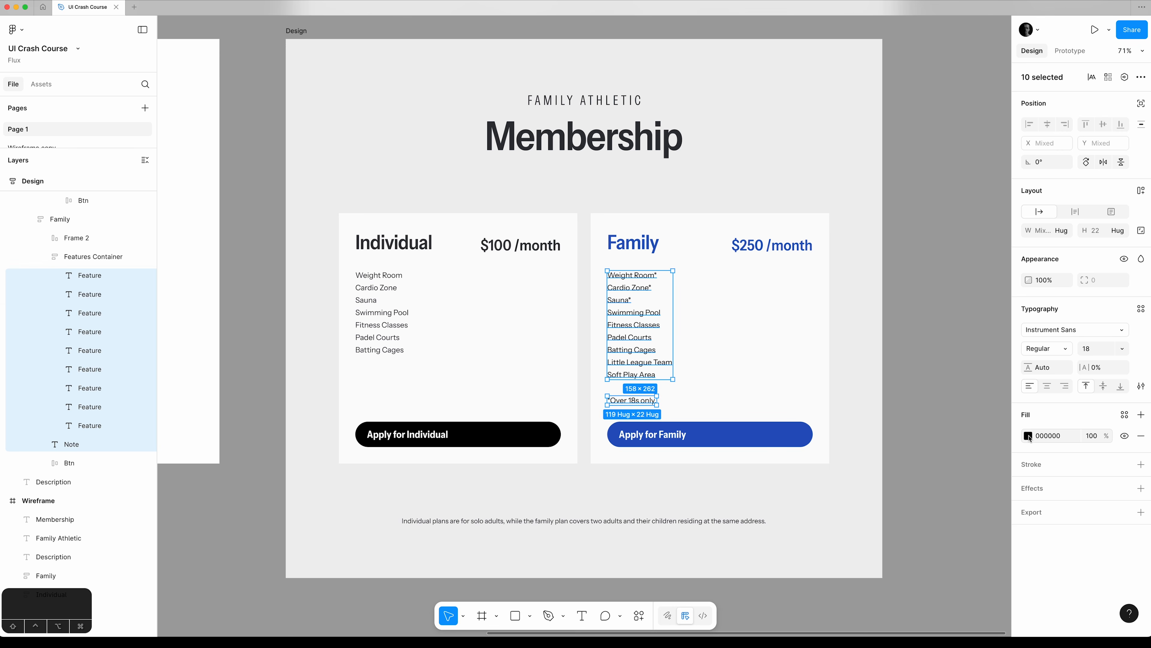
Replace every remaining 000000 colour in the Design frame with the Grey-text colour style.
click(301, 32)
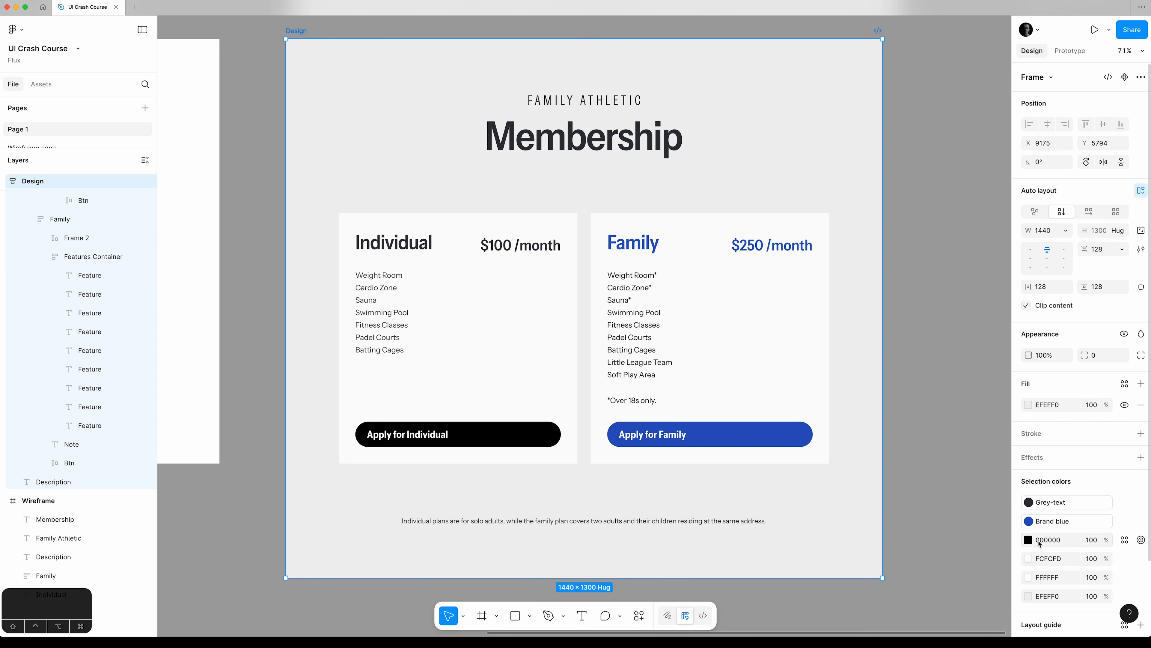
click(1126, 541)
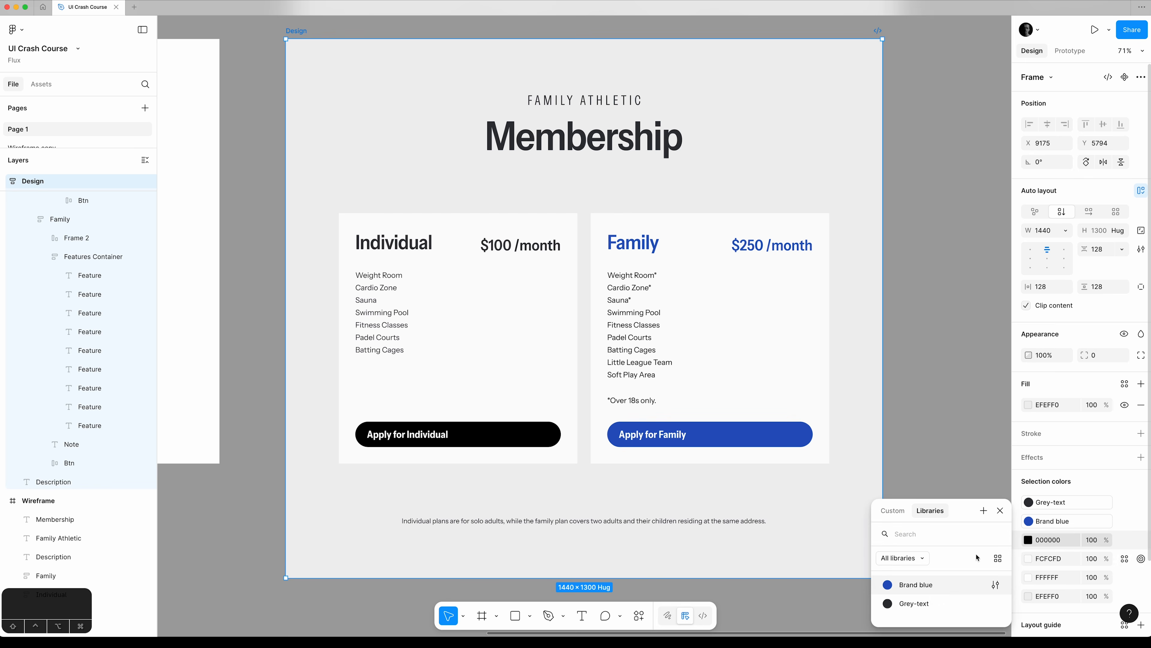
click(935, 603)
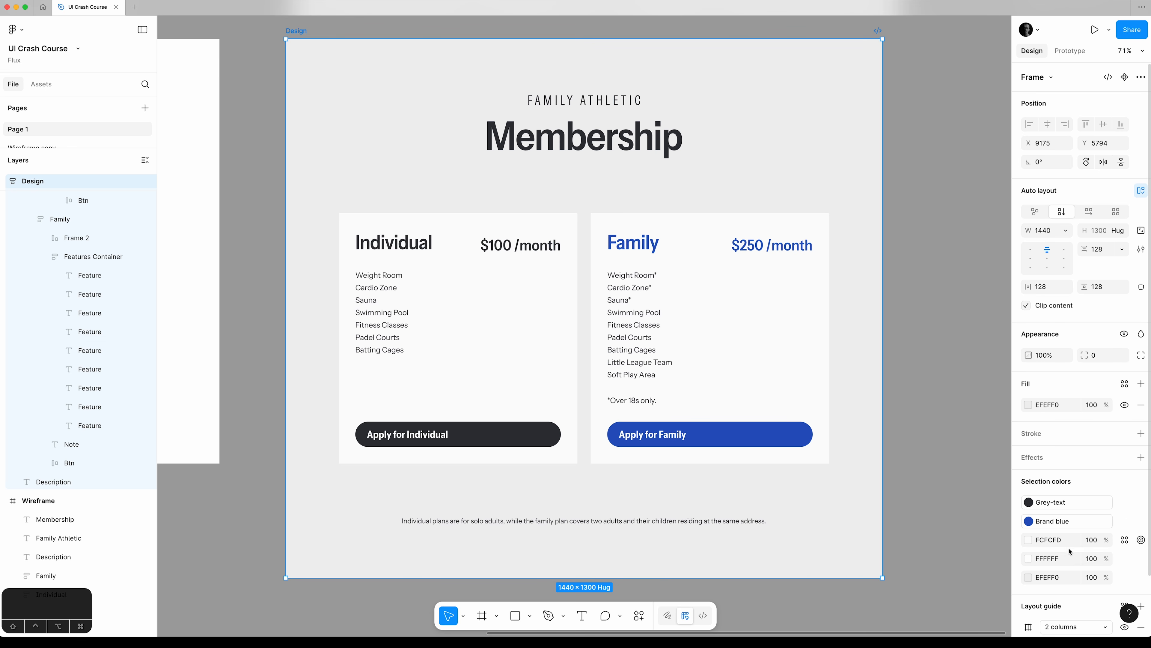
Replace the FFFFFF colour throughout the Design frame with FCFCFD and deselect the frame.
click(1065, 540)
key(super+c)
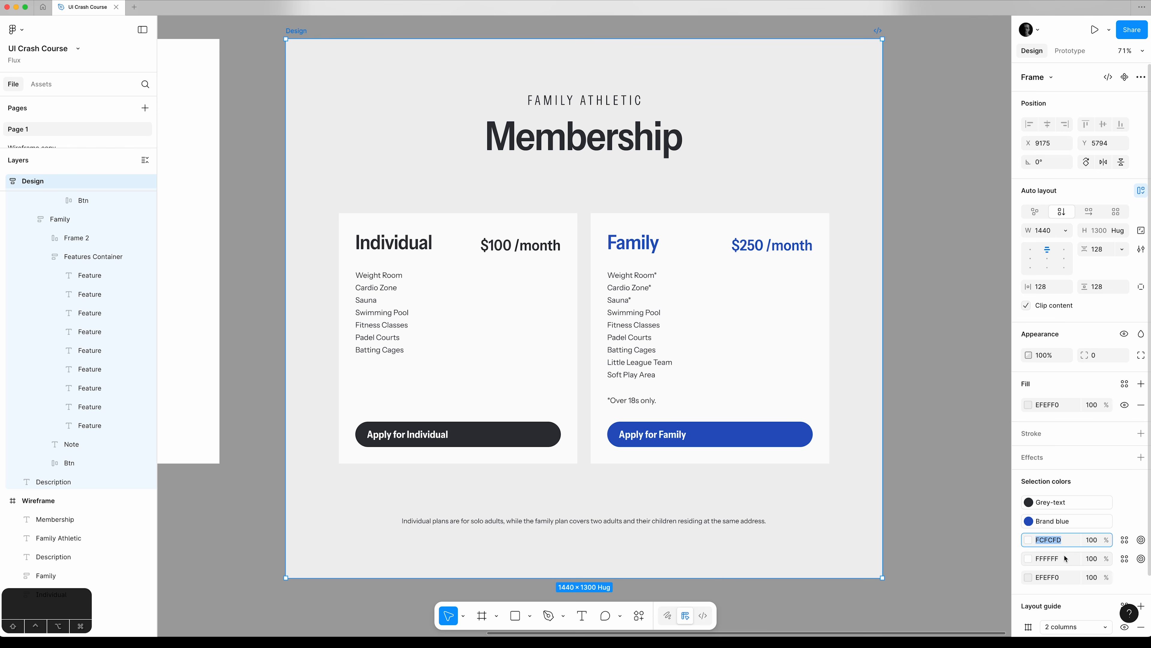
click(1064, 562)
key(super+v)
key(Tab)
key(Tab)
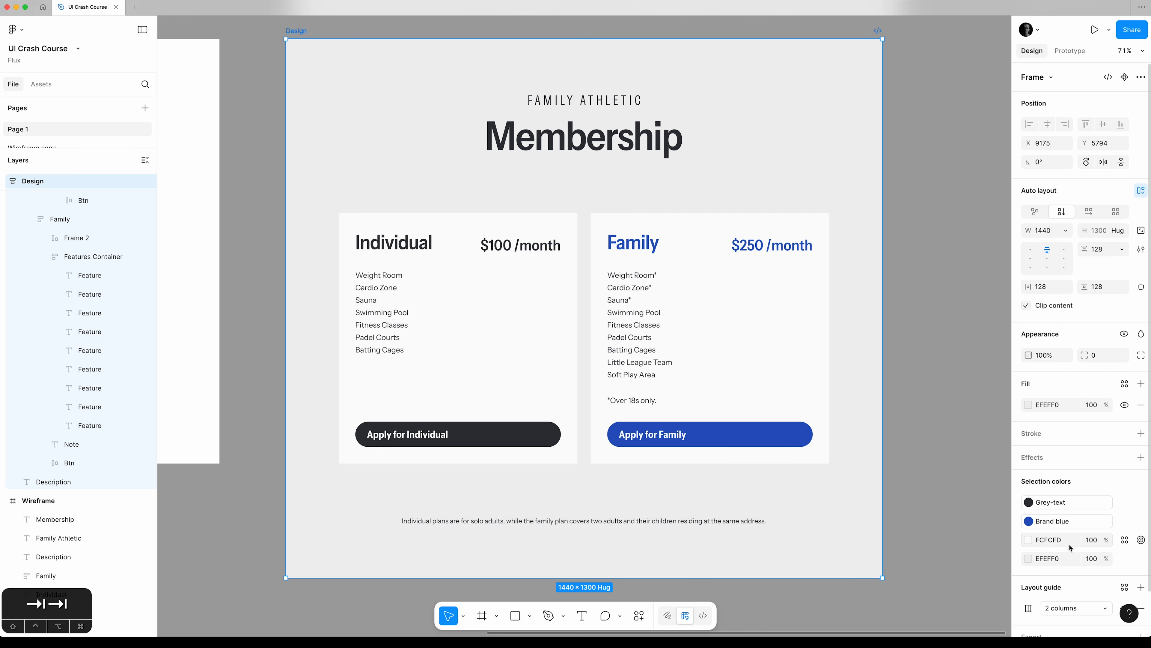
click(925, 313)
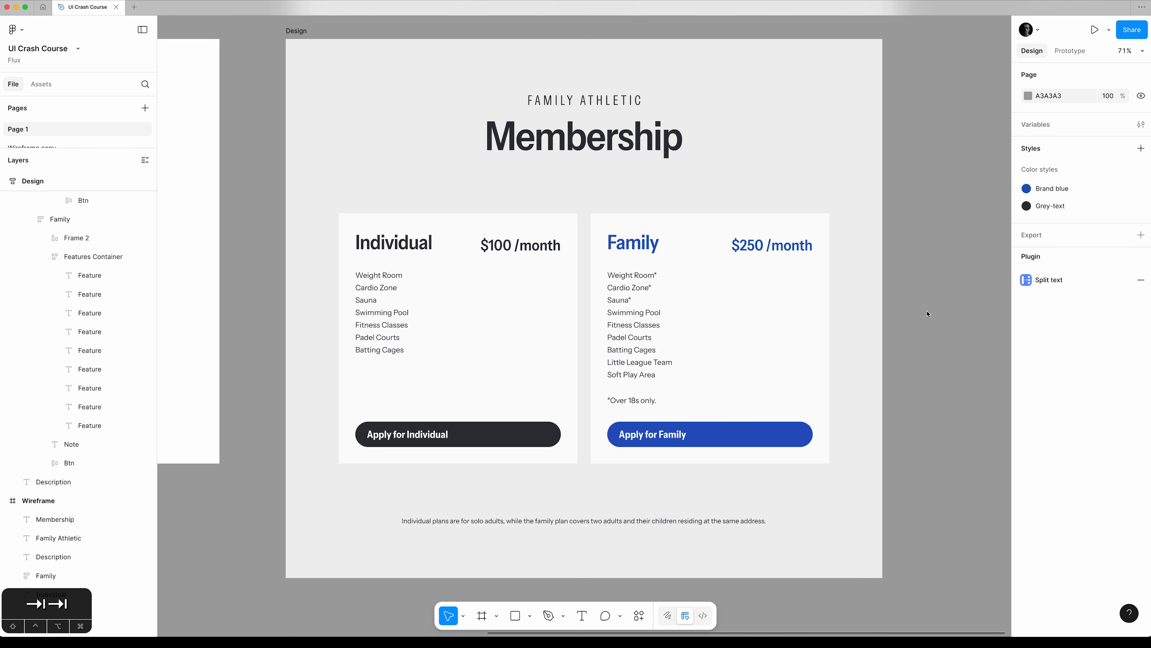
Apply the Brand blue colour style to the fill of the Apply for Individual button.
click(511, 311)
click(97, 221)
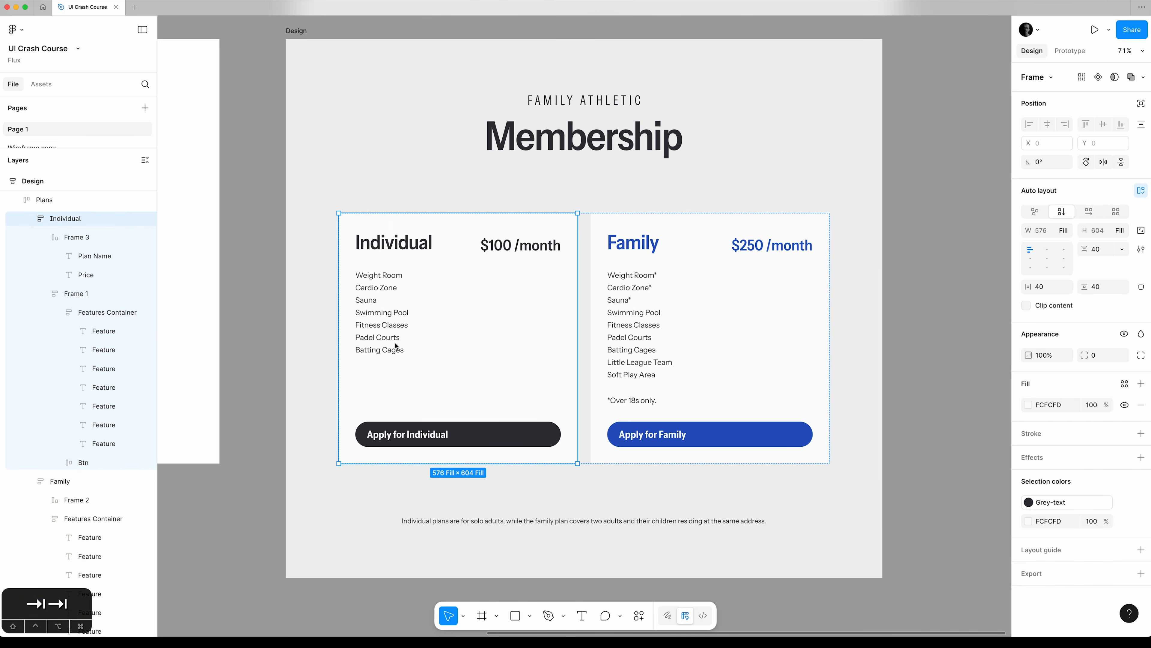
super+click(747, 441)
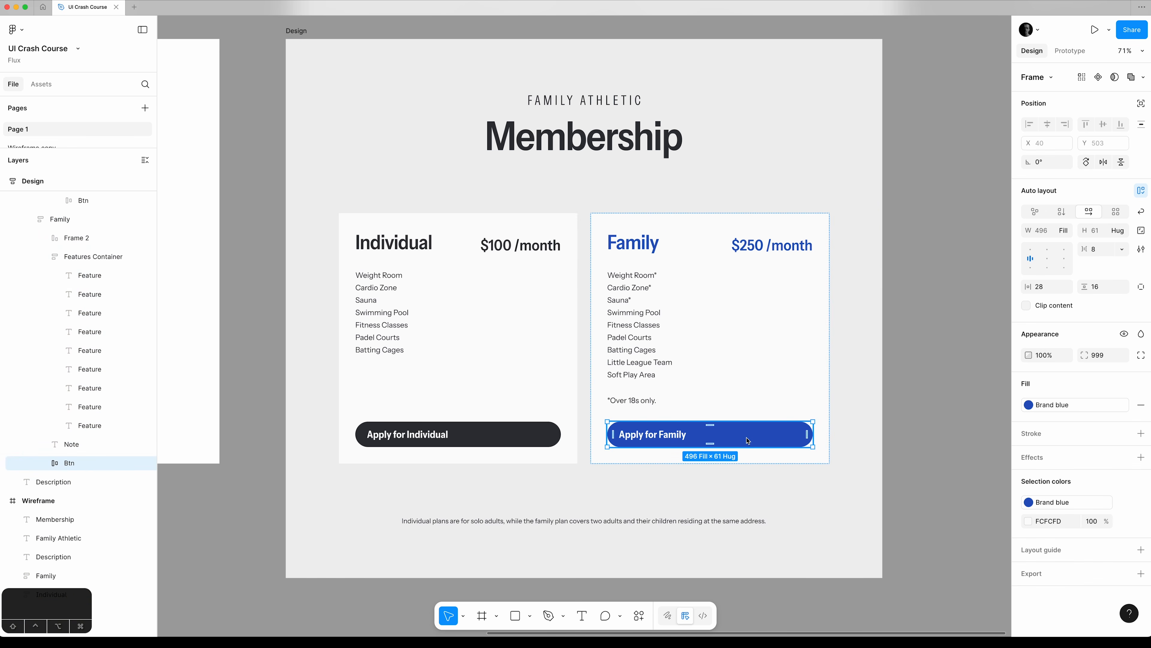
click(533, 441)
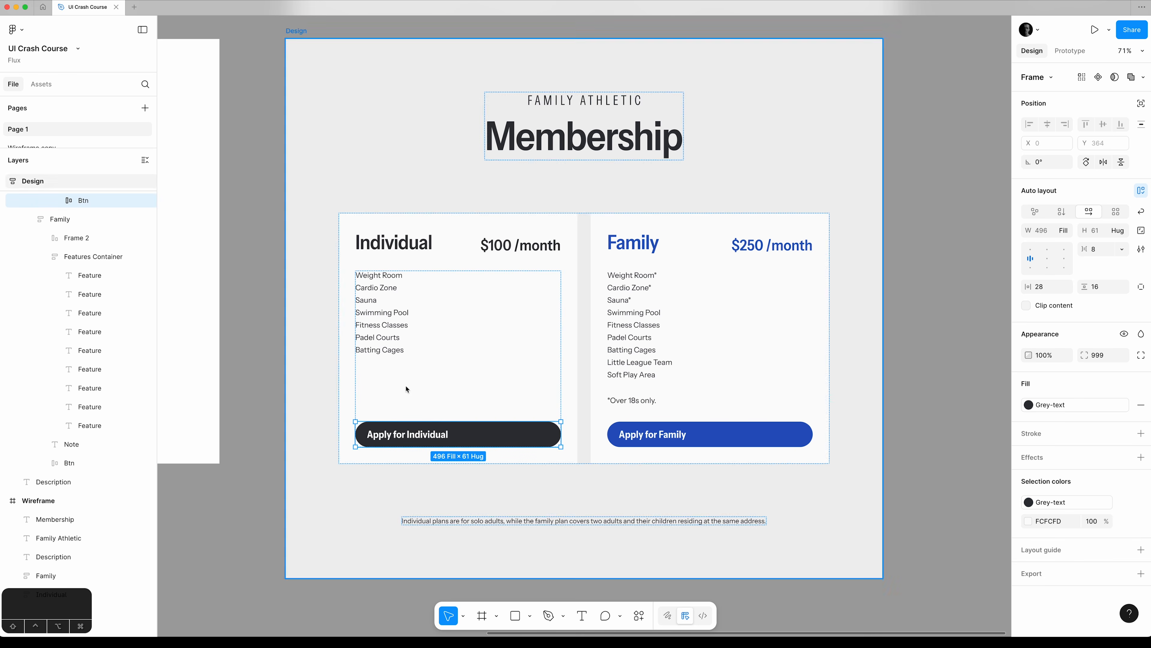
click(1029, 406)
click(936, 479)
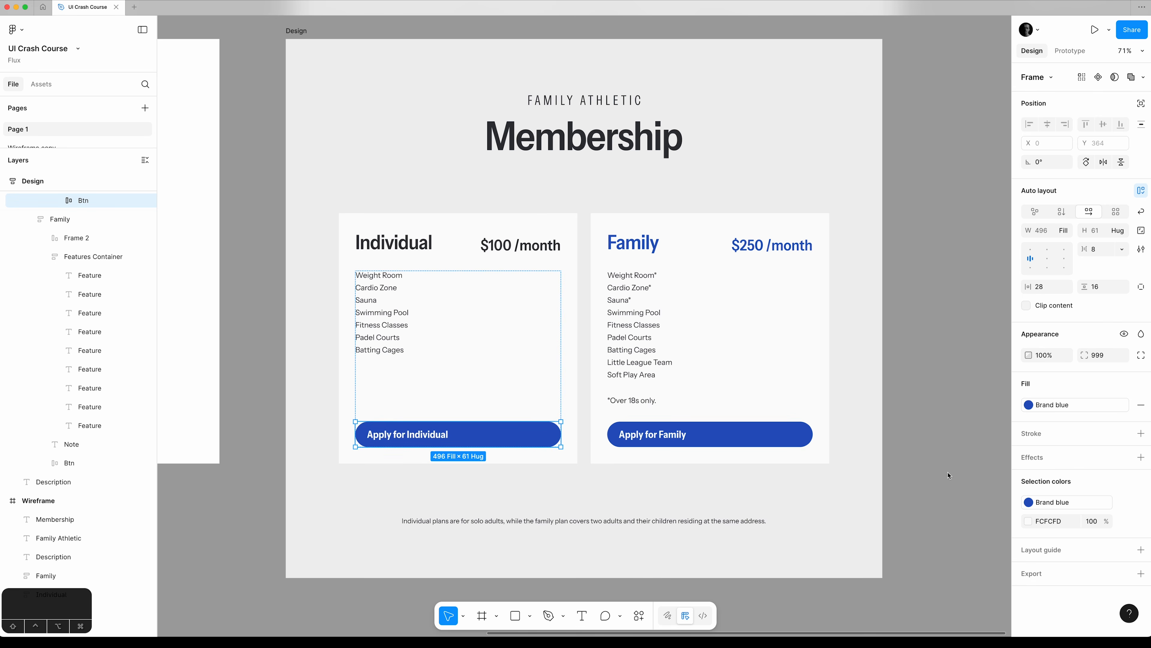
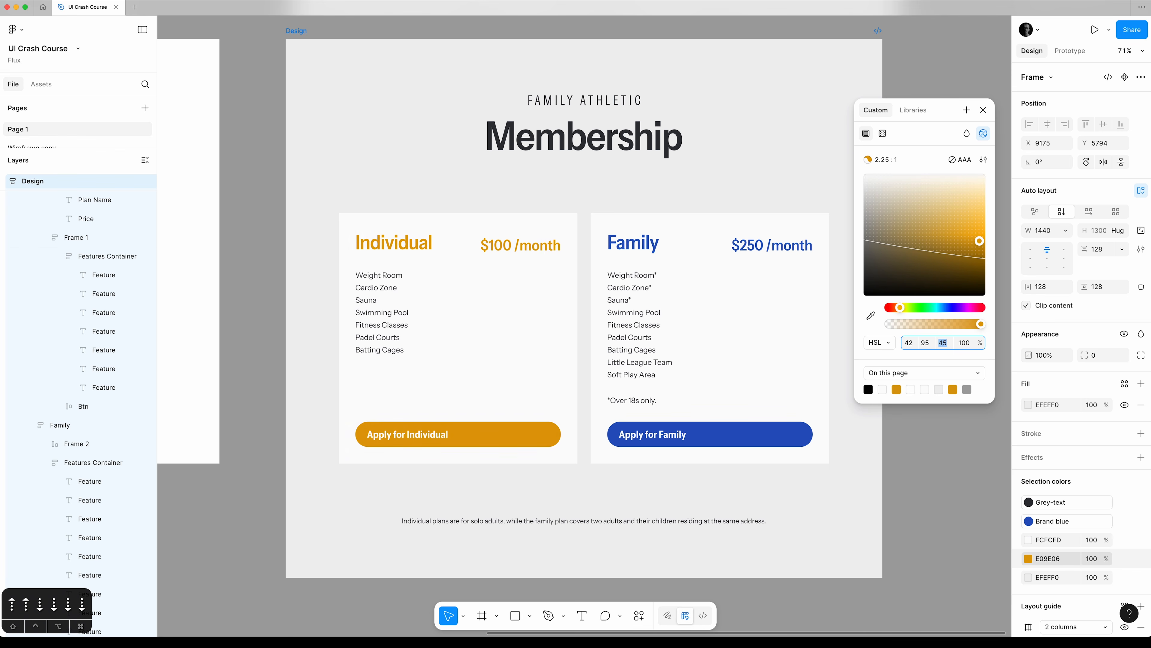
Darken the gold accent colour across the Design frame to an HSL lightness of 41.
key(Down)
key(Down)
key(Down)
key(Down)
key(Down)
key(Down)
key(Down)
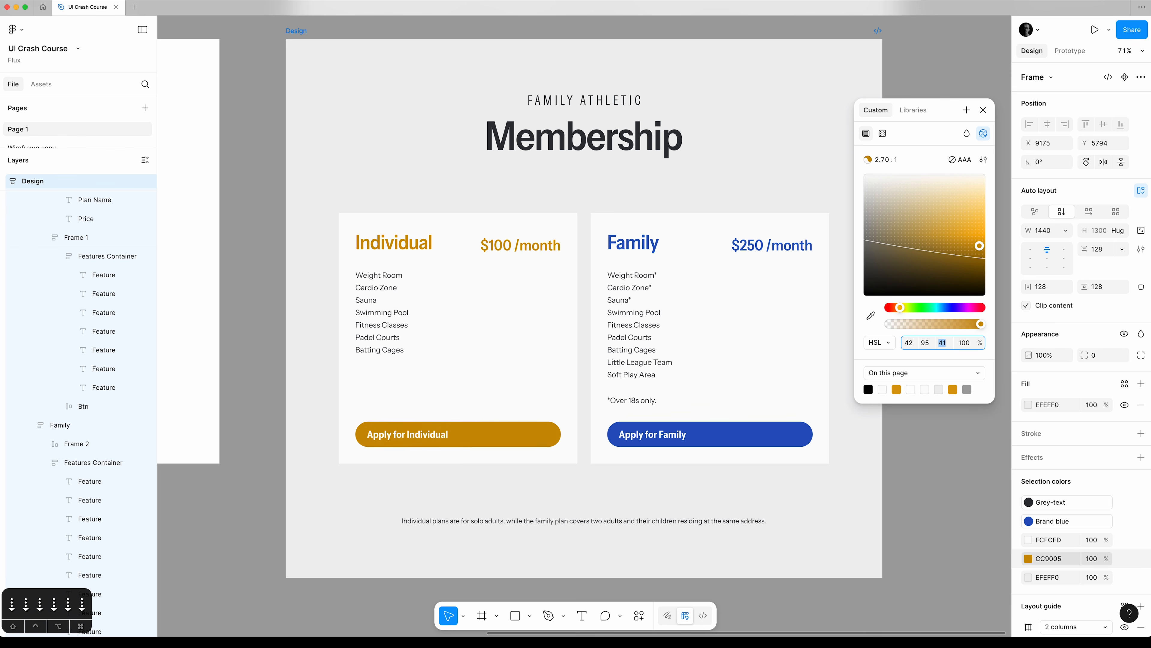
key(Up)
key(Up)
key(Up)
key(Up)
key(Down)
key(Up)
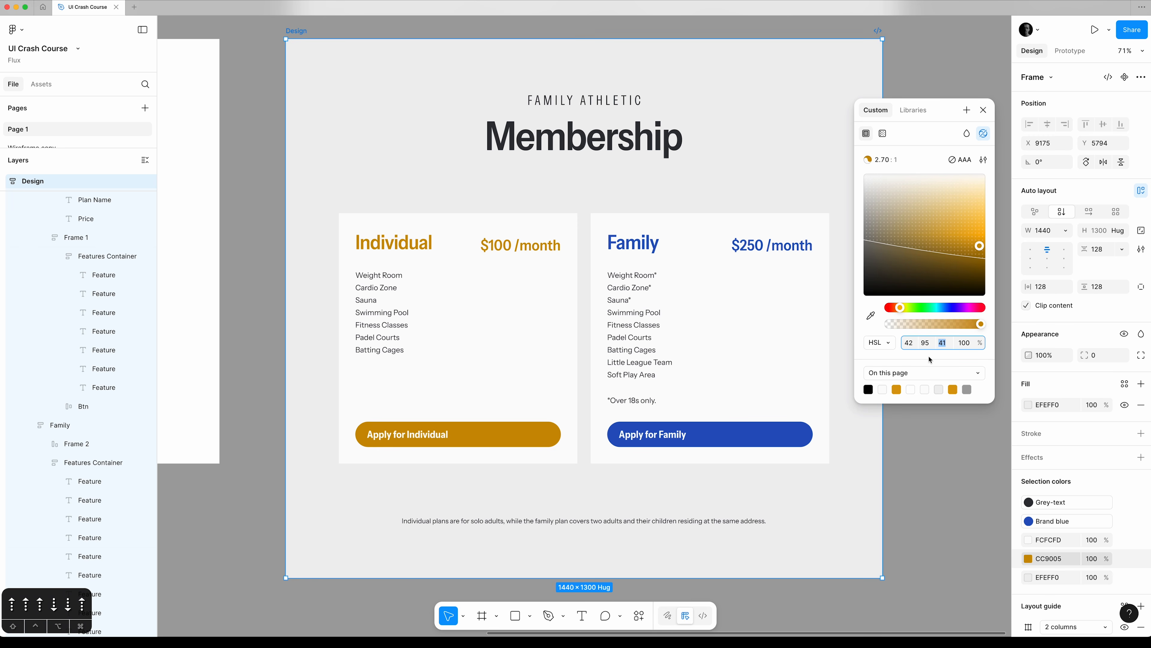
key(Tab)
Save the gold accent colour as a colour variable named Gold and deselect the Design frame.
click(968, 110)
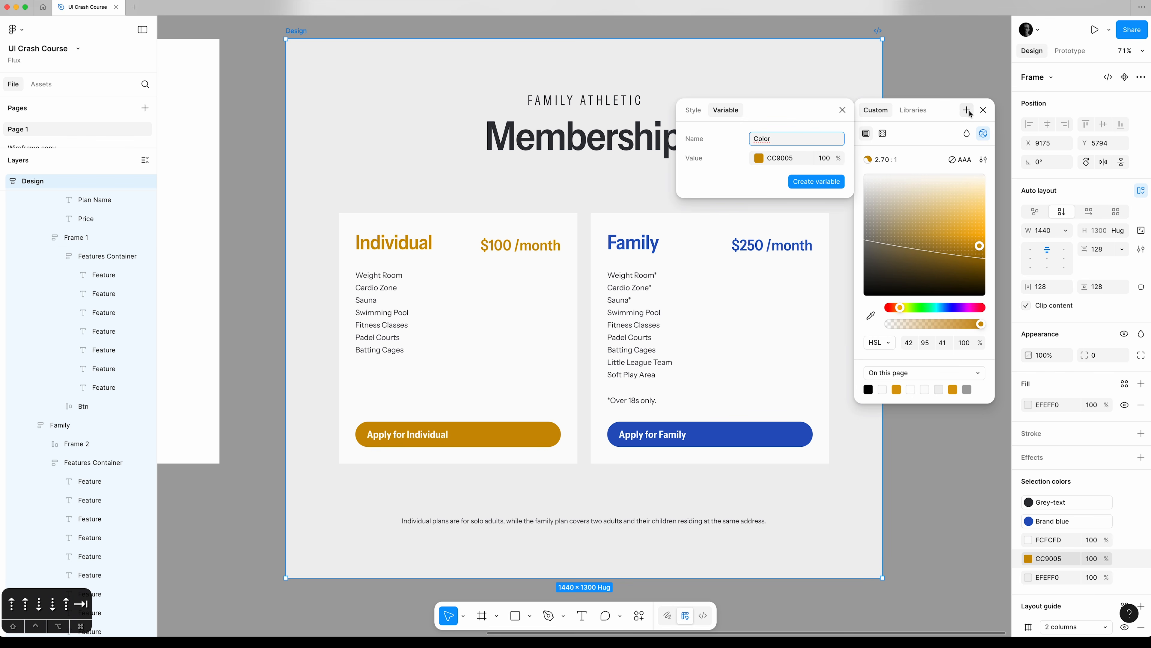
double_click(776, 139)
text(Gold)
click(807, 183)
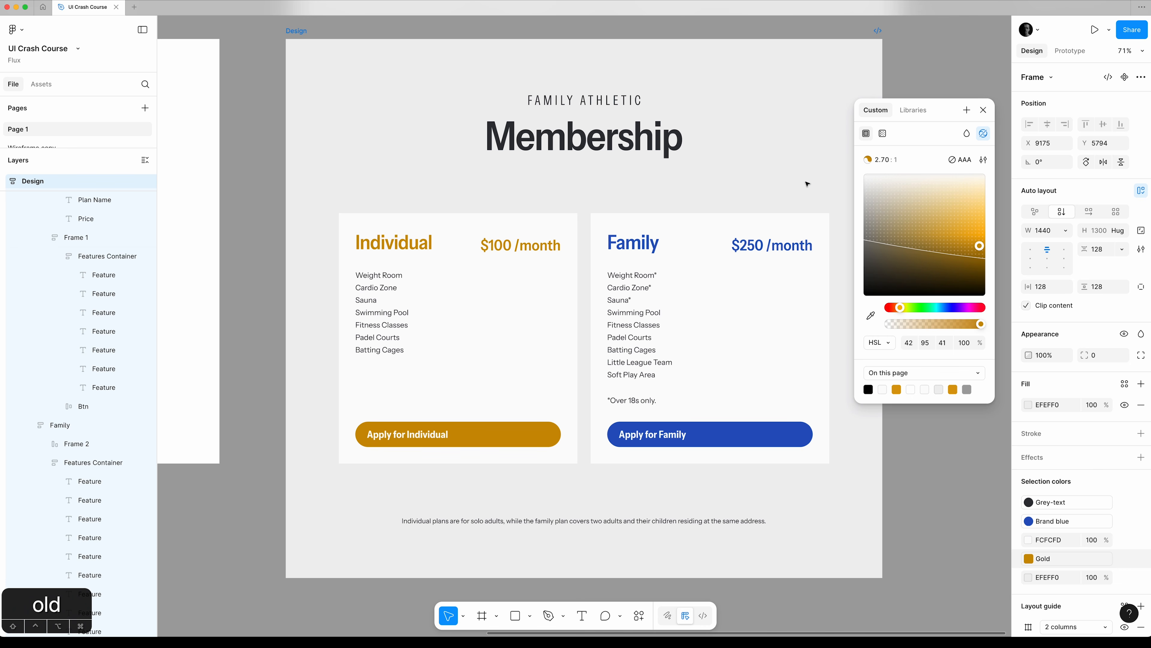
click(985, 111)
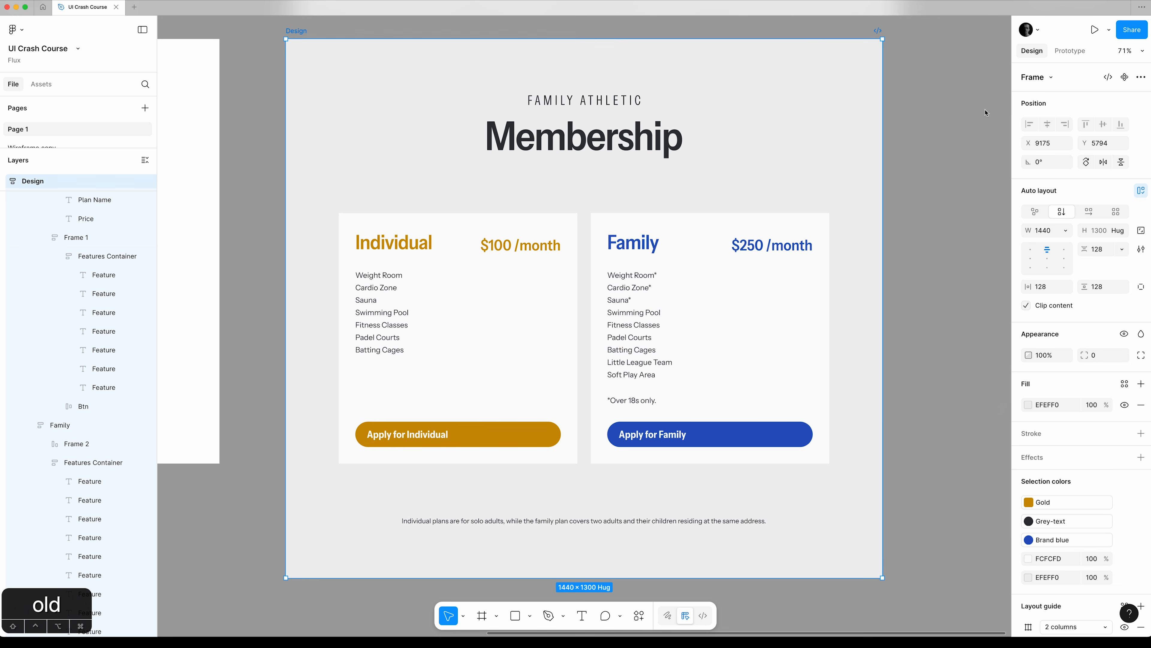
click(941, 115)
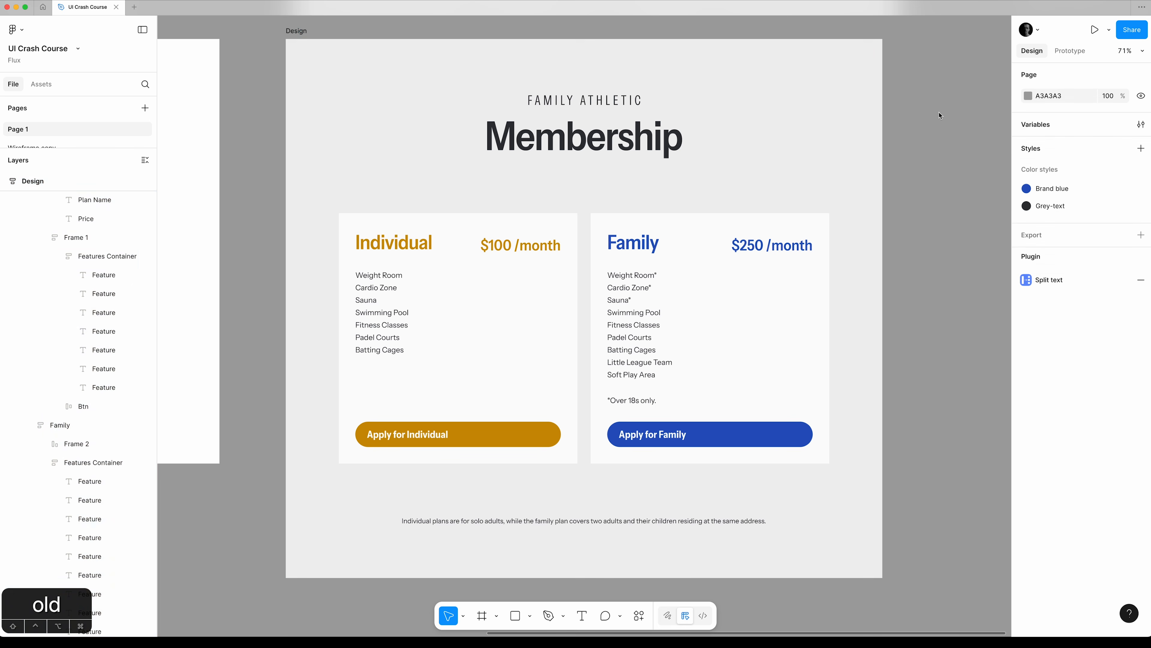
Wrap the Individual card's price in an auto layout frame and add a stroke using the Gold variable.
super+click(513, 250)
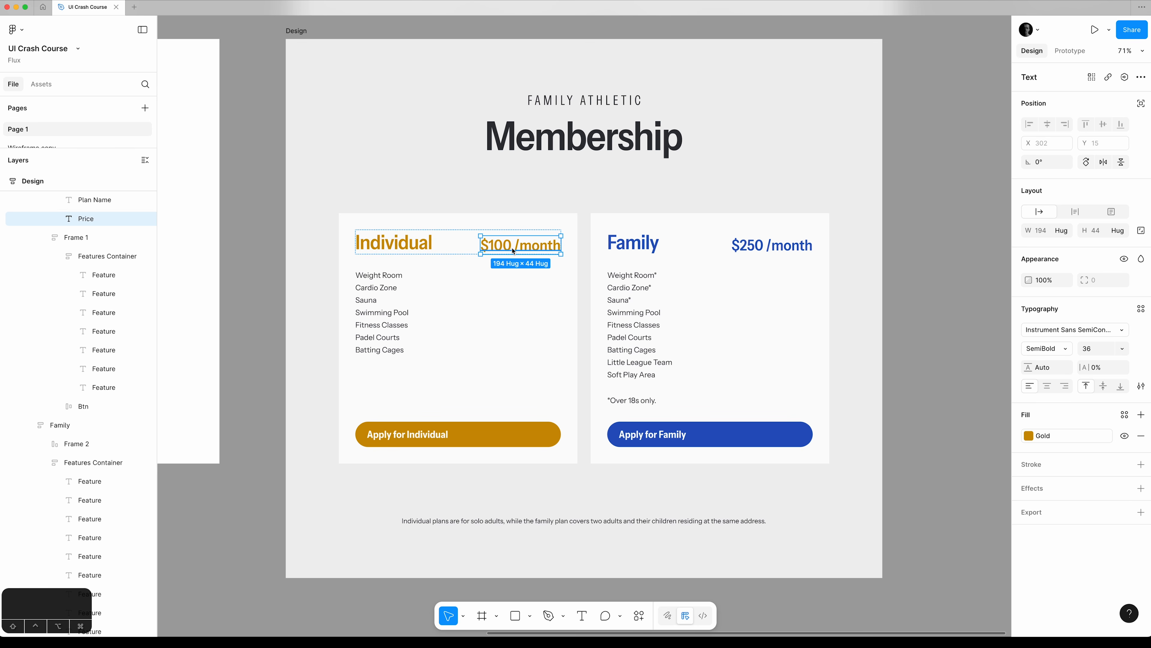
key(shift+a)
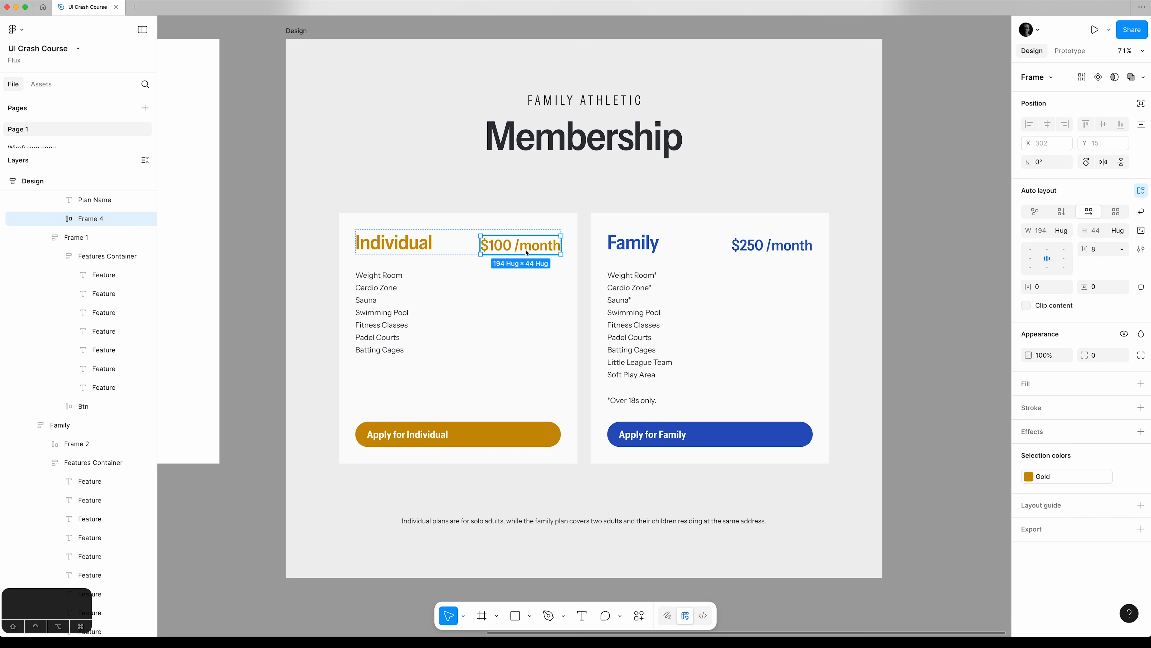
click(1141, 407)
click(1028, 429)
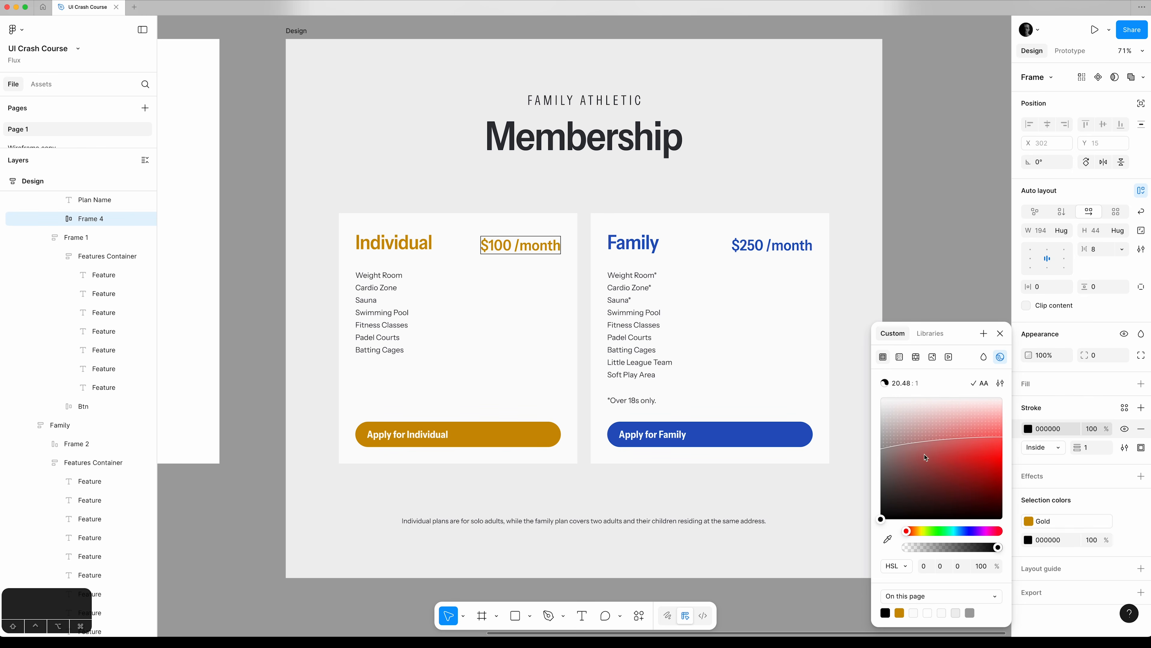
click(900, 614)
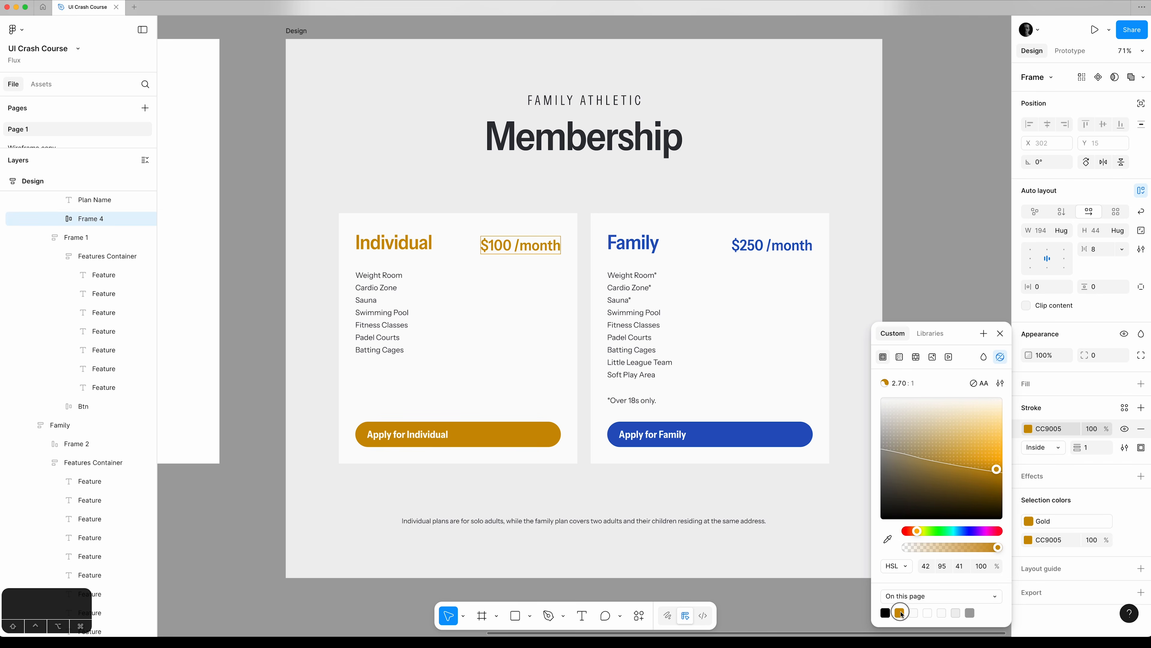
click(930, 333)
click(923, 410)
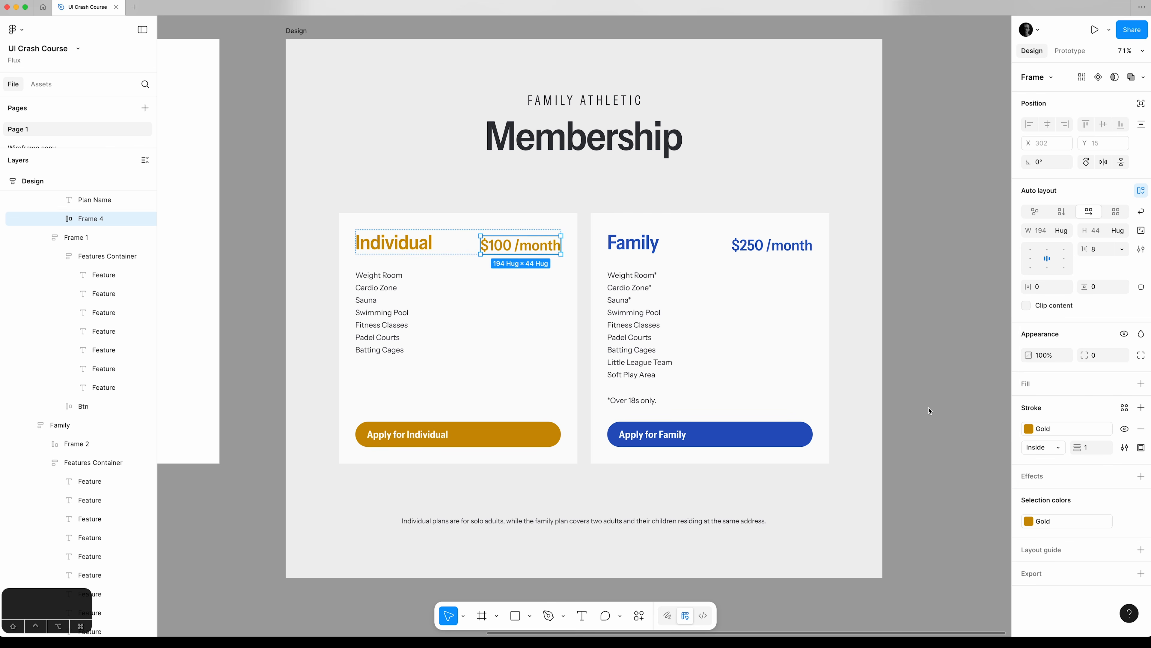
Set the stroke position of the Individual price frame to Center and its corner radius to 8.
click(1054, 447)
click(1054, 435)
click(1107, 357)
text(16)
key(Return)
key(shift+Down)
Set the Individual price frame's gap to 0, horizontal padding to 16 and vertical padding to 8.
key(shift+Tab)
key(shift+Tab)
key(shift+Tab)
key(shift+Tab)
key(shift+Tab)
key(shift+Tab)
key(shift+Tab)
key(shift+Tab)
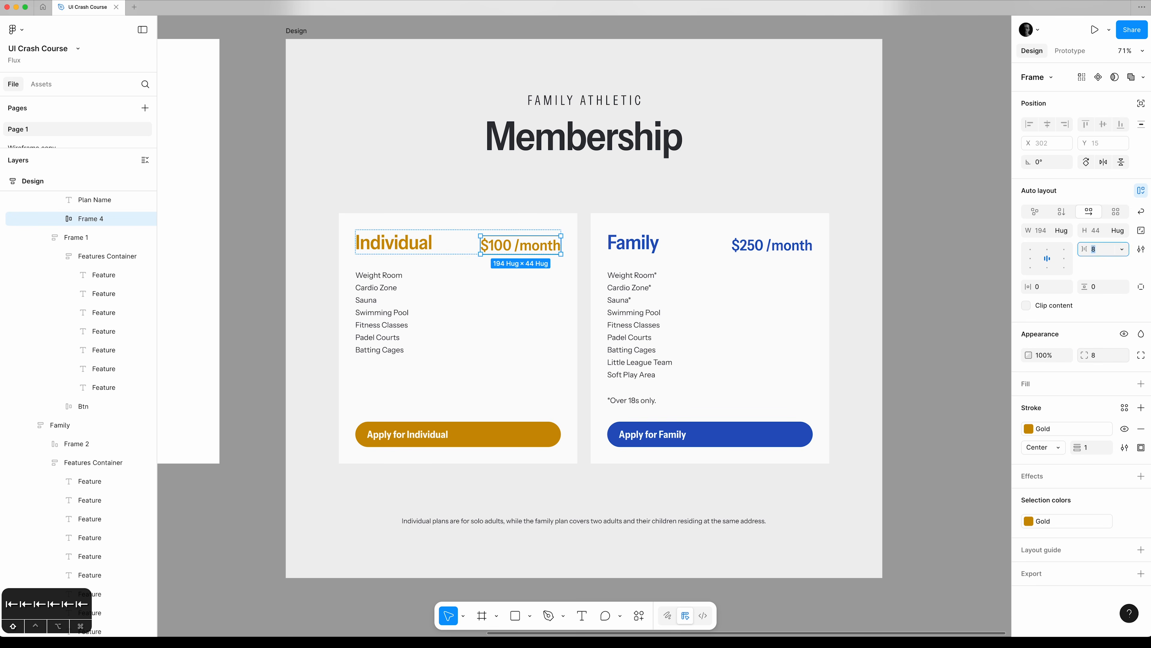
text(0)
key(Tab)
key(Tab)
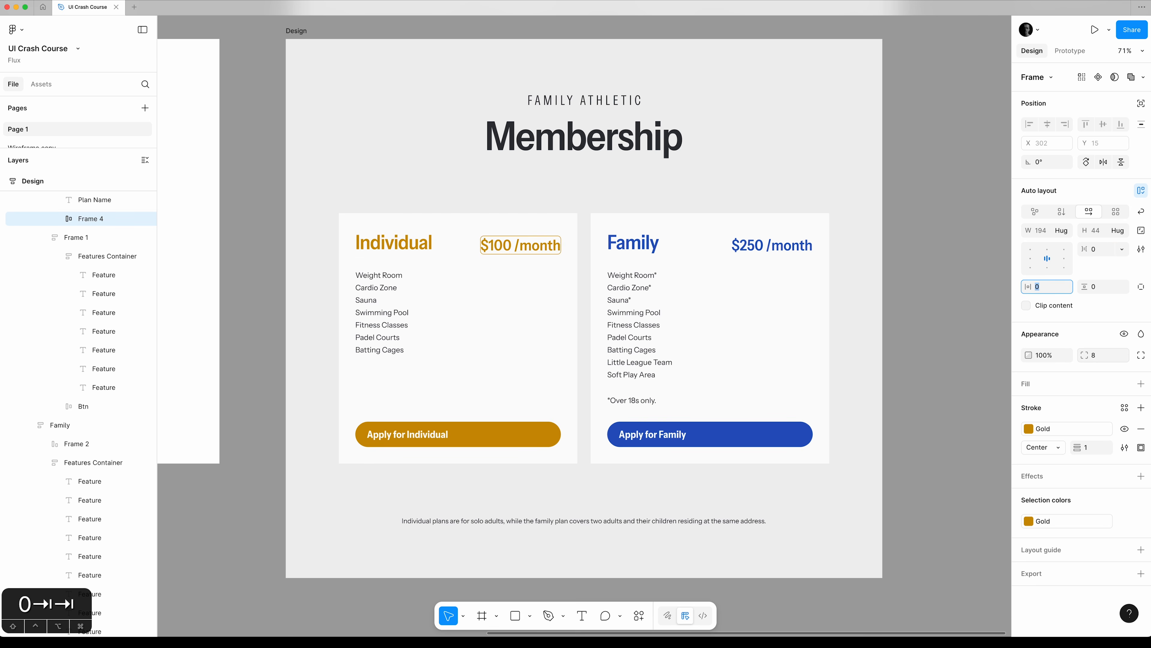
key(shift+Up)
key(shift+Up)
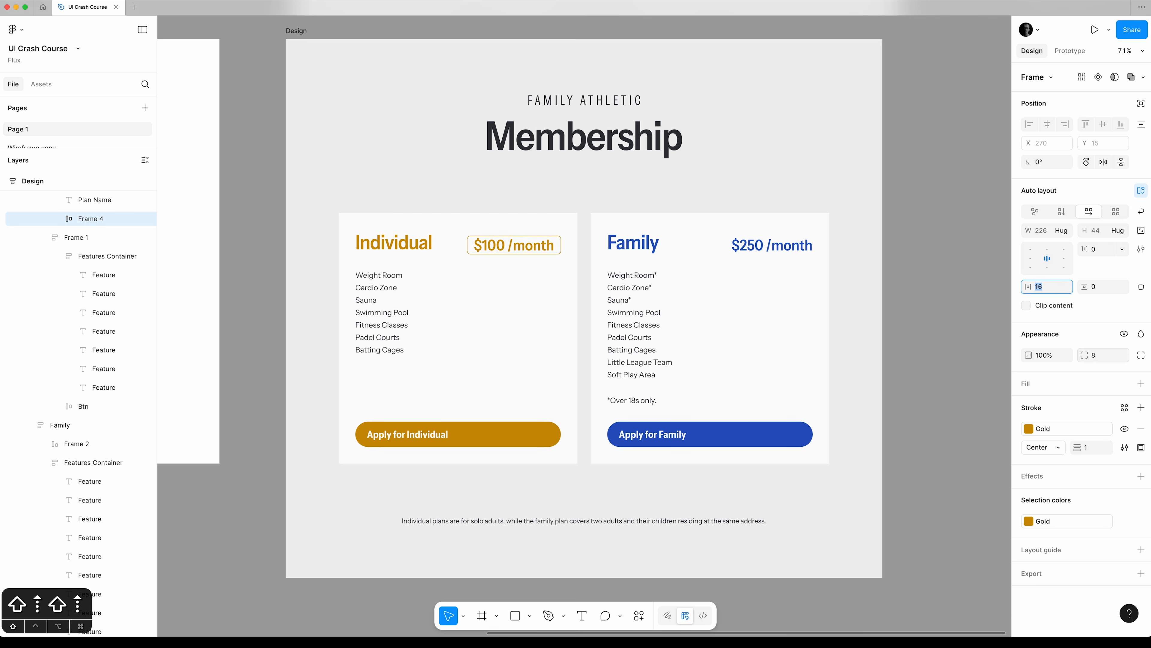
key(Tab)
key(shift+Up)
key(shift+Up)
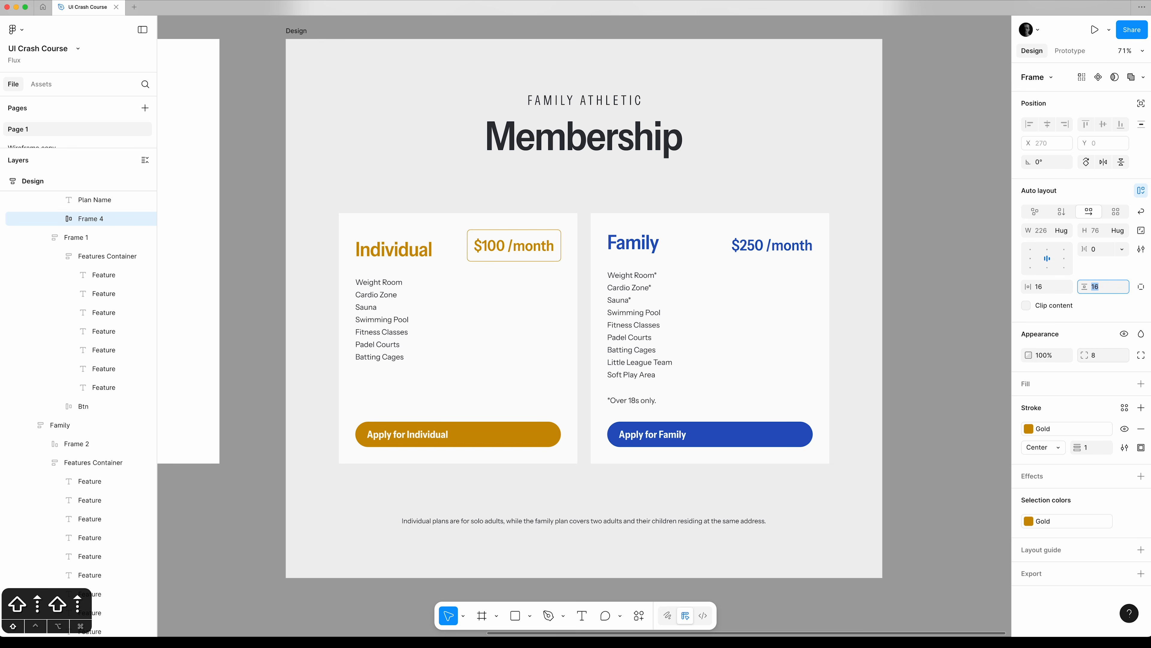
key(shift+Down)
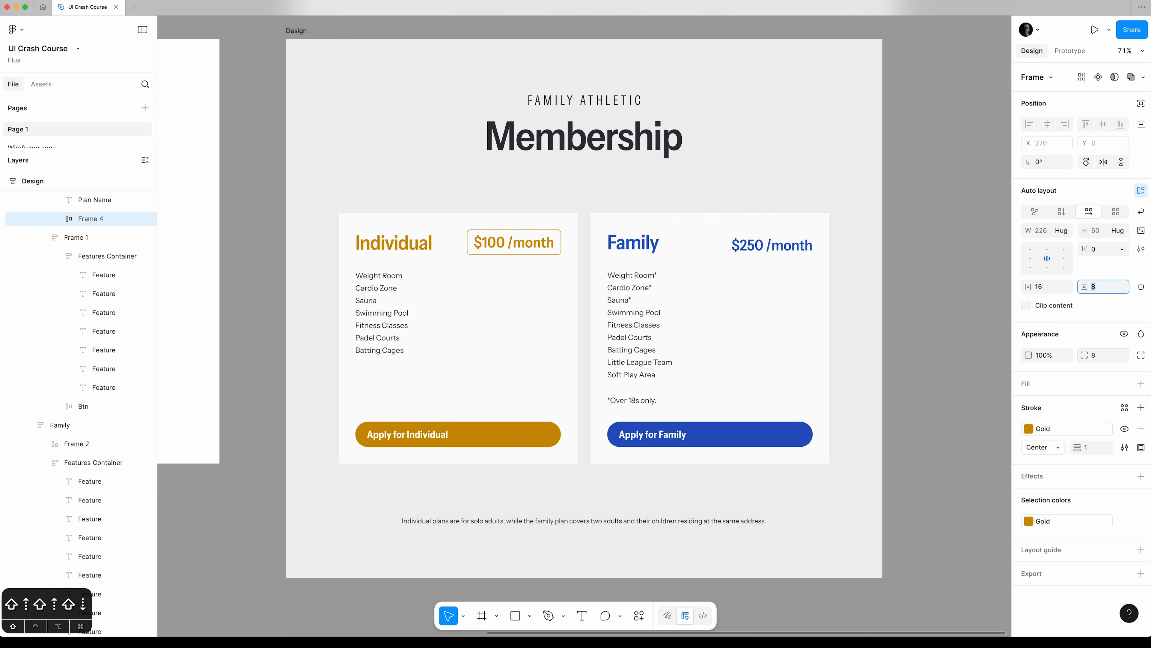
key(Tab)
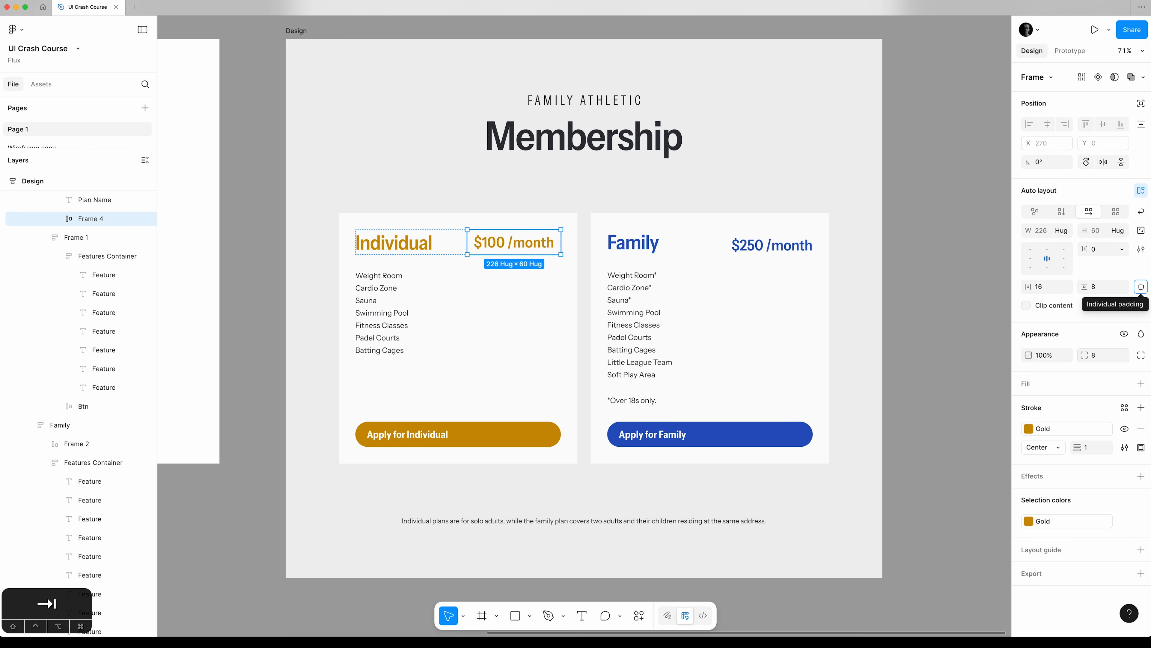
click(975, 364)
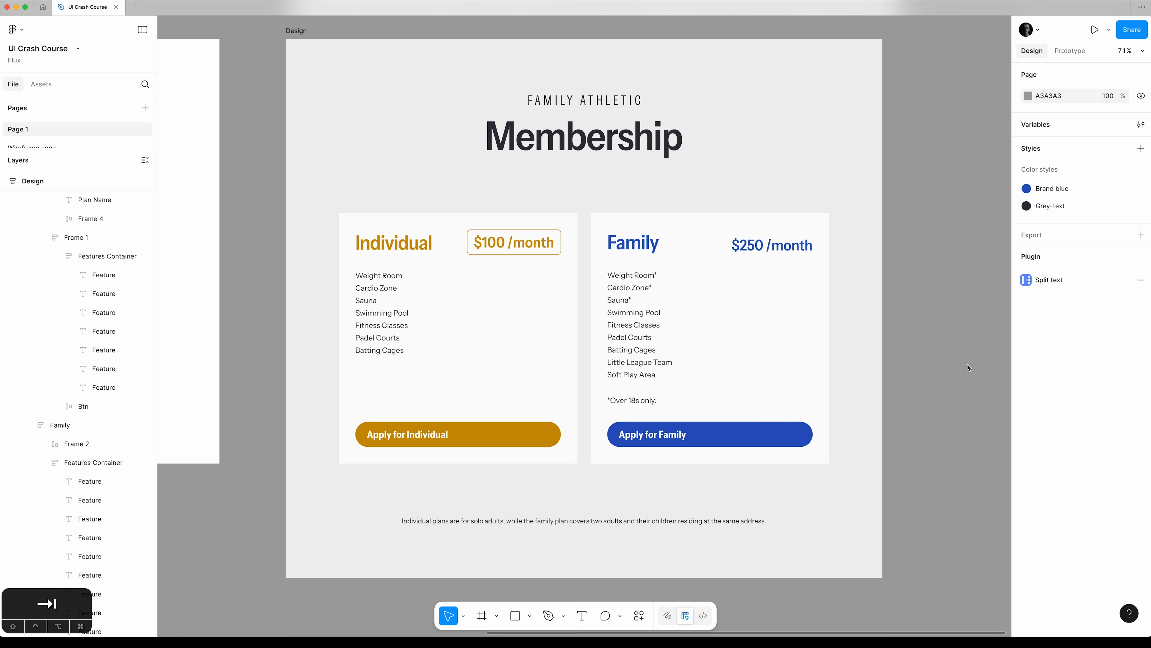
Wrap the Family card's price in an auto layout frame with a gap of 0.
super+click(767, 248)
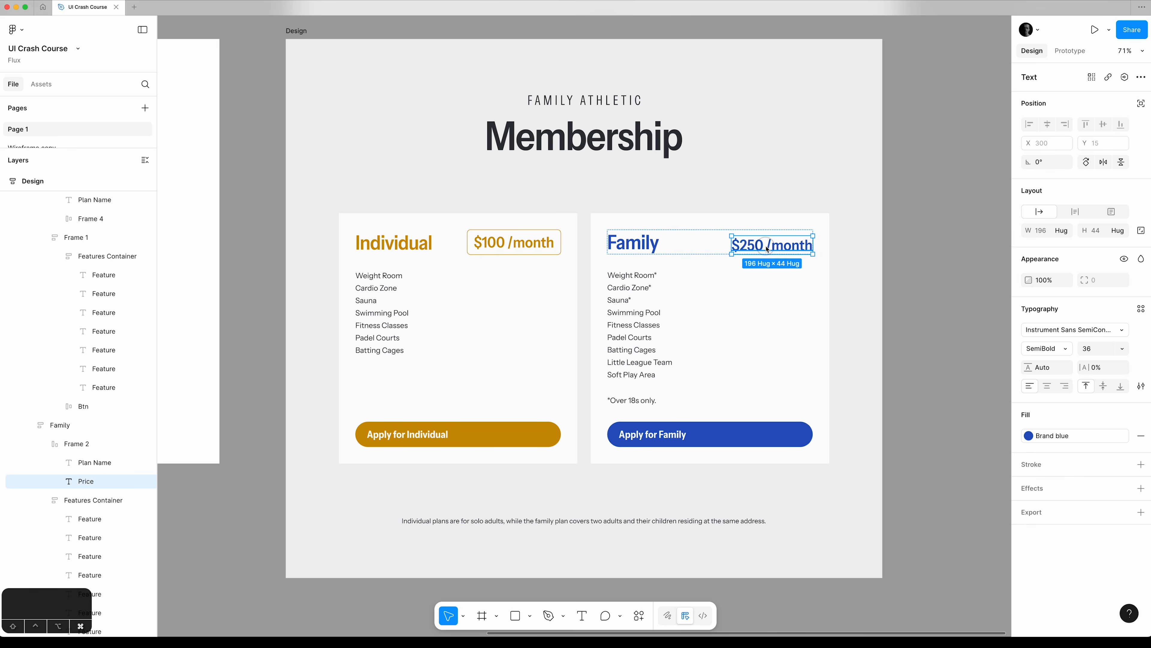
key(shift+a)
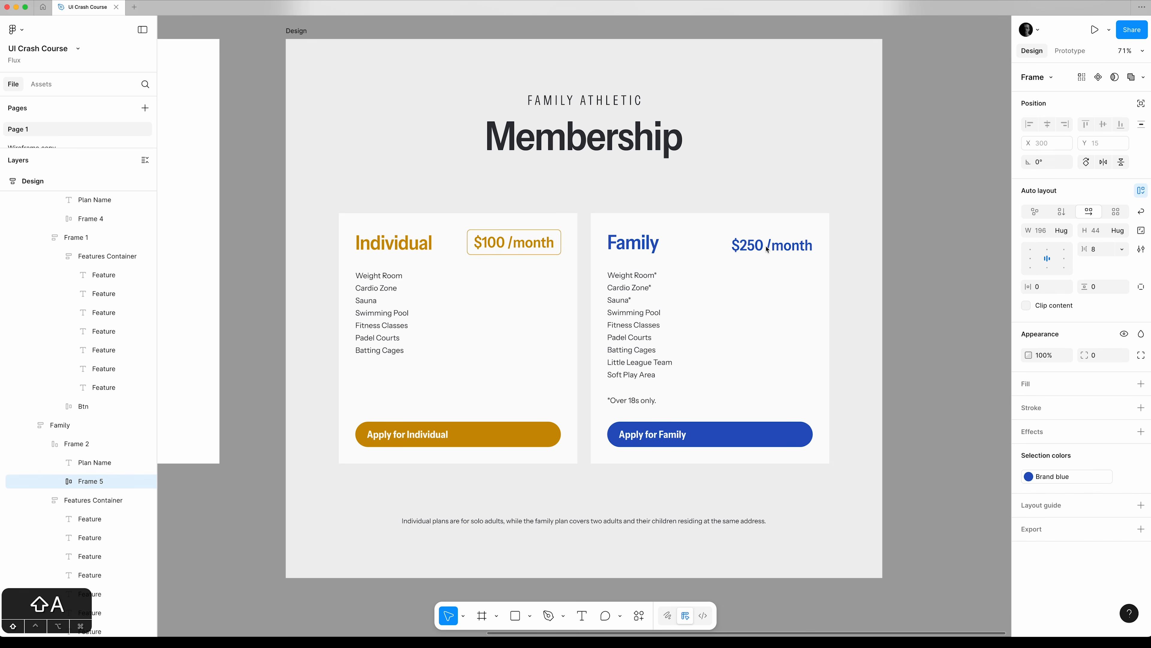
click(1103, 253)
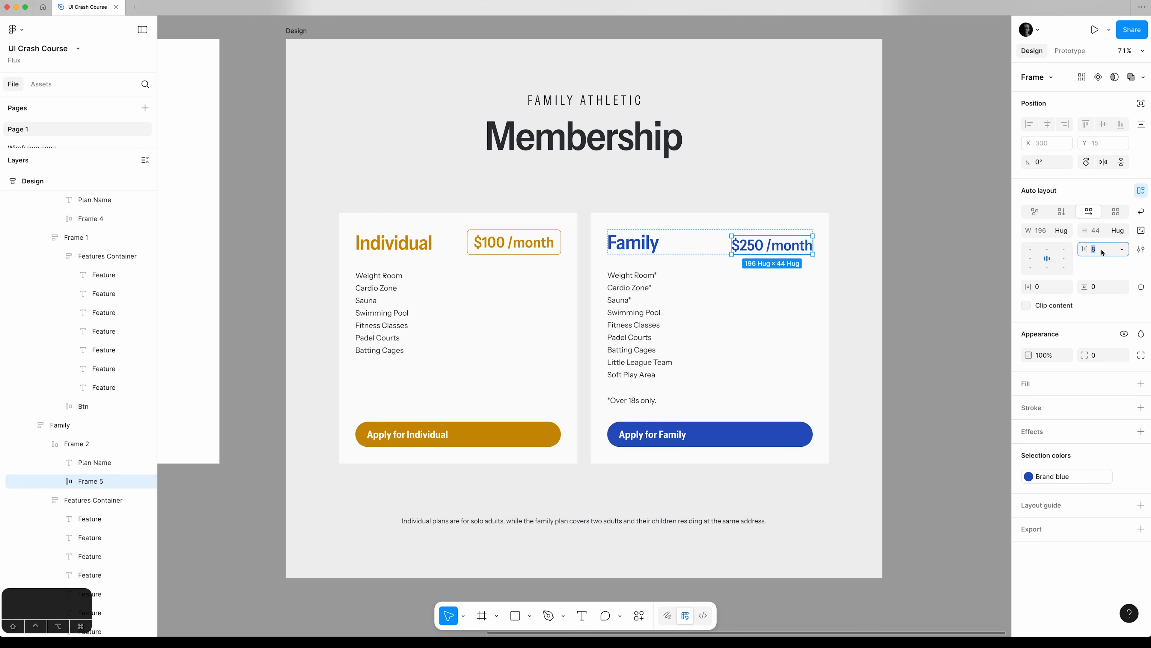
text(0)
key(Tab)
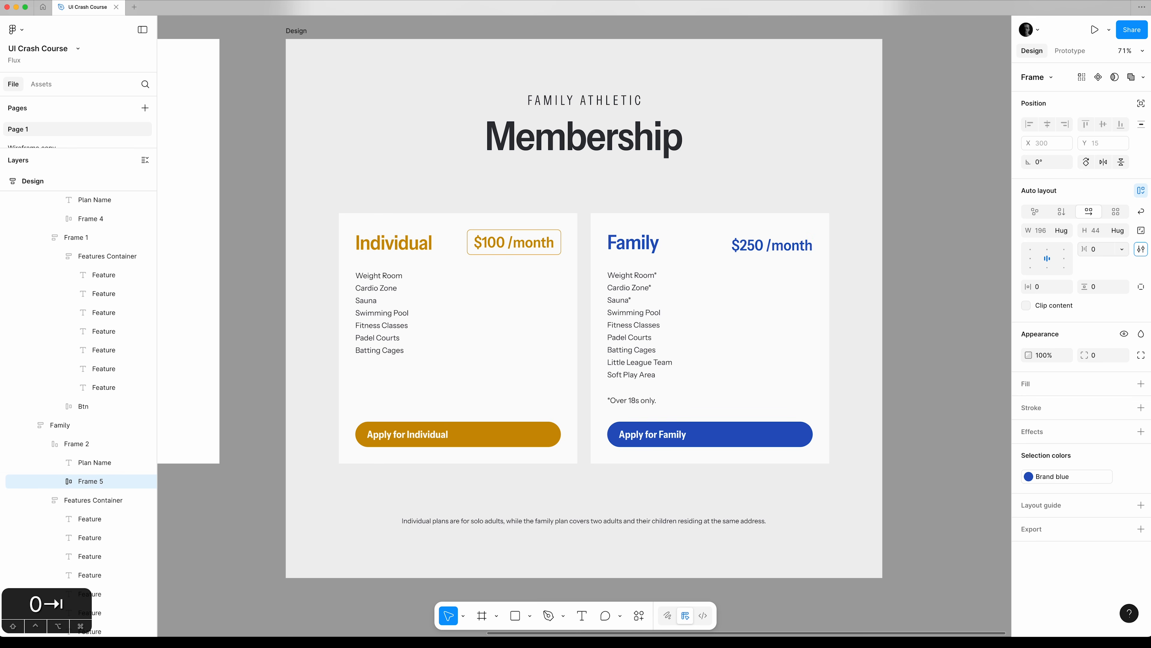
Set the Family price frame's horizontal padding to 16 and vertical padding to 8.
key(1)
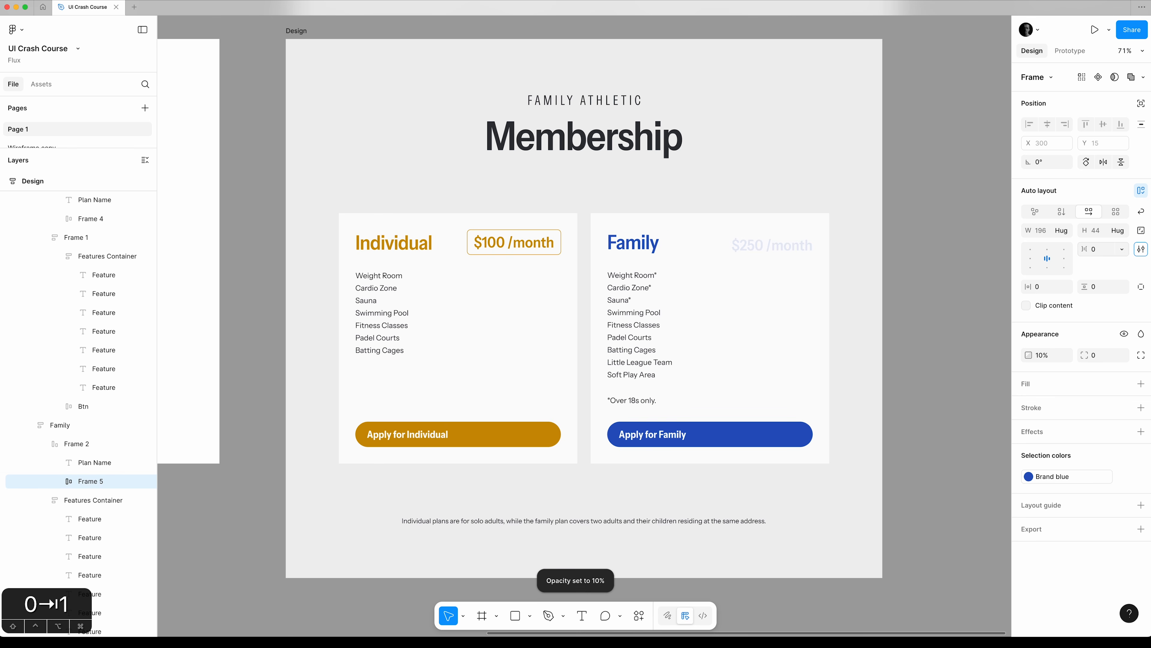
click(1064, 291)
text(16)
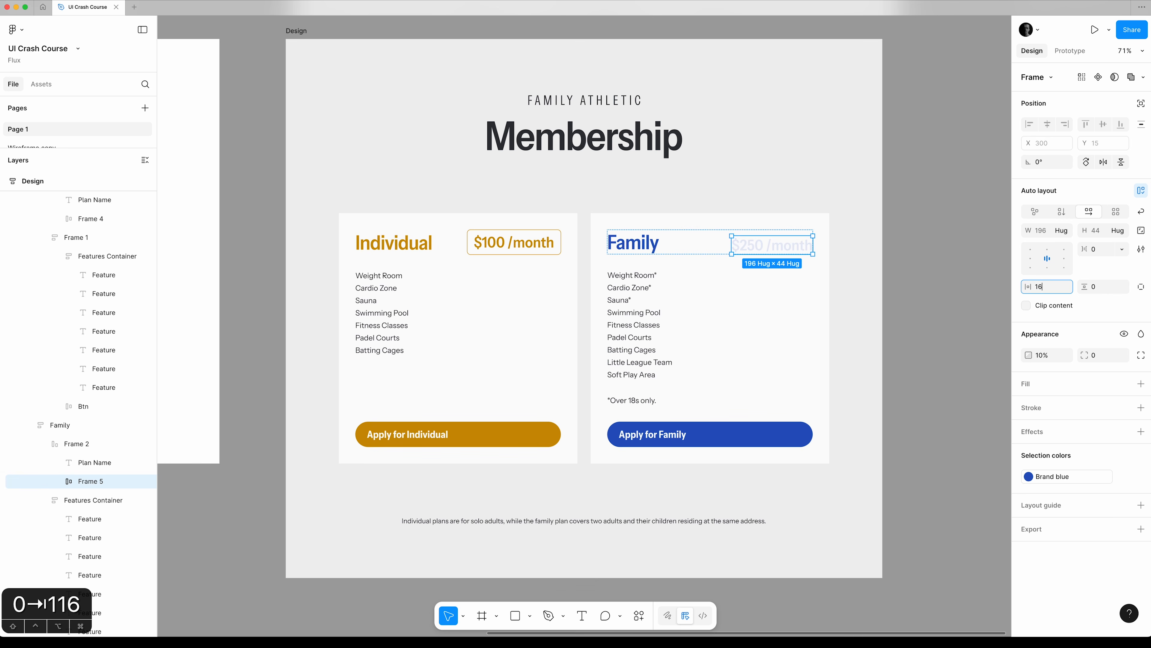
key(Tab)
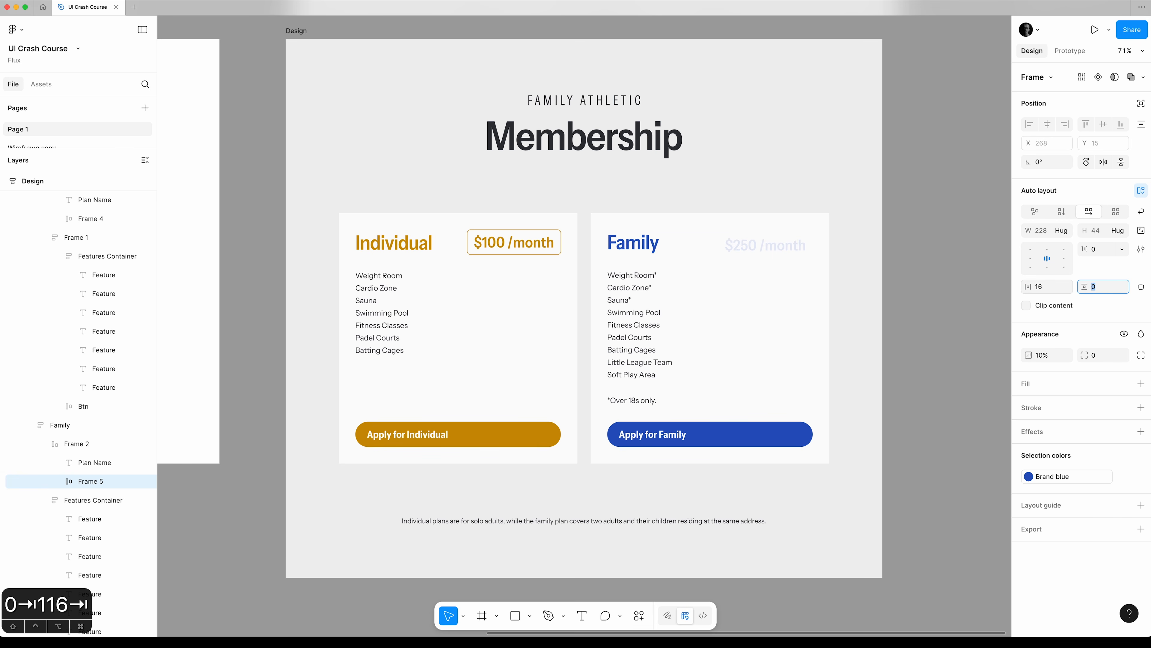
text(8)
key(Tab)
Set the Family price frame's opacity to 100% and its corner radius to 8.
click(1048, 356)
text(100)
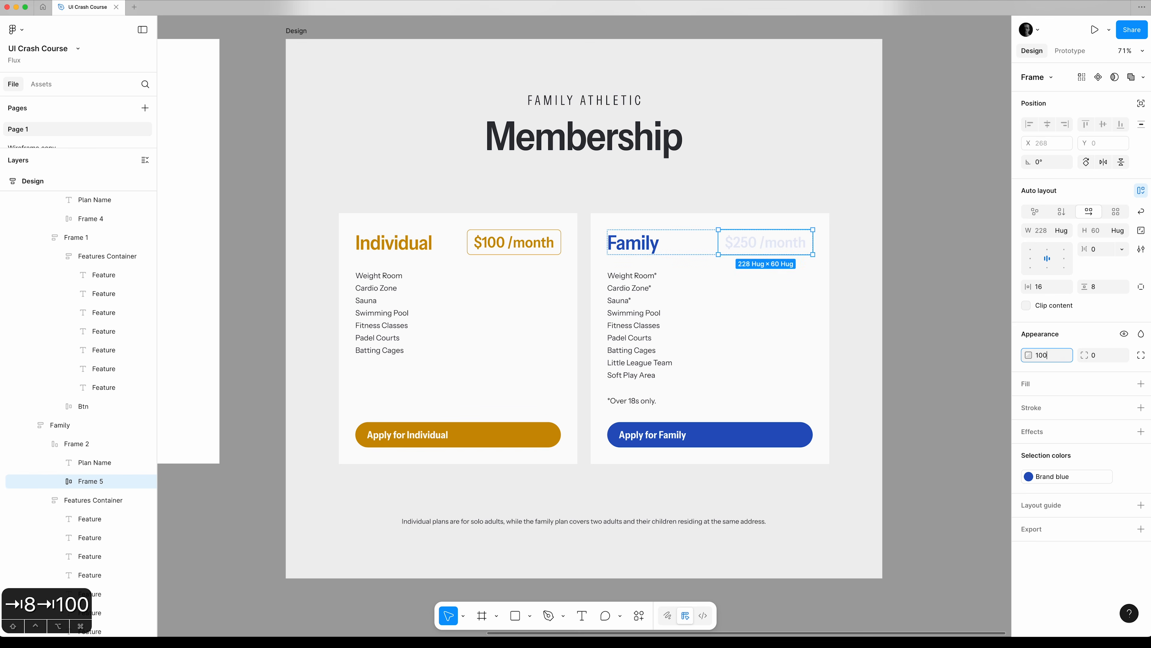
key(Tab)
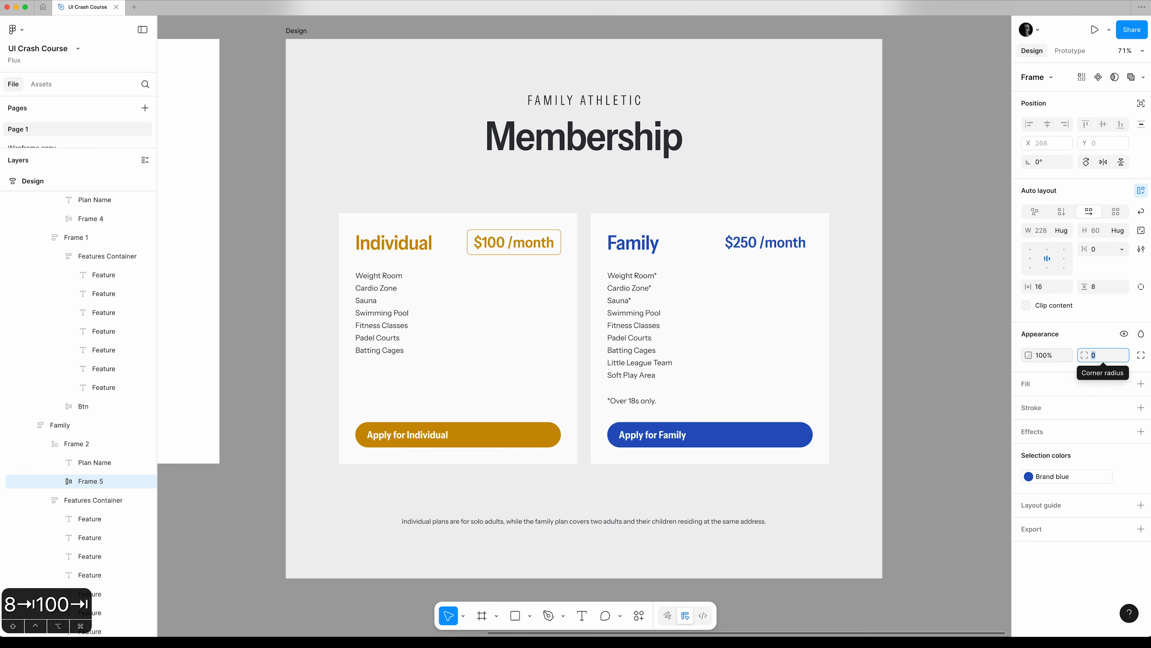
text(8)
key(Tab)
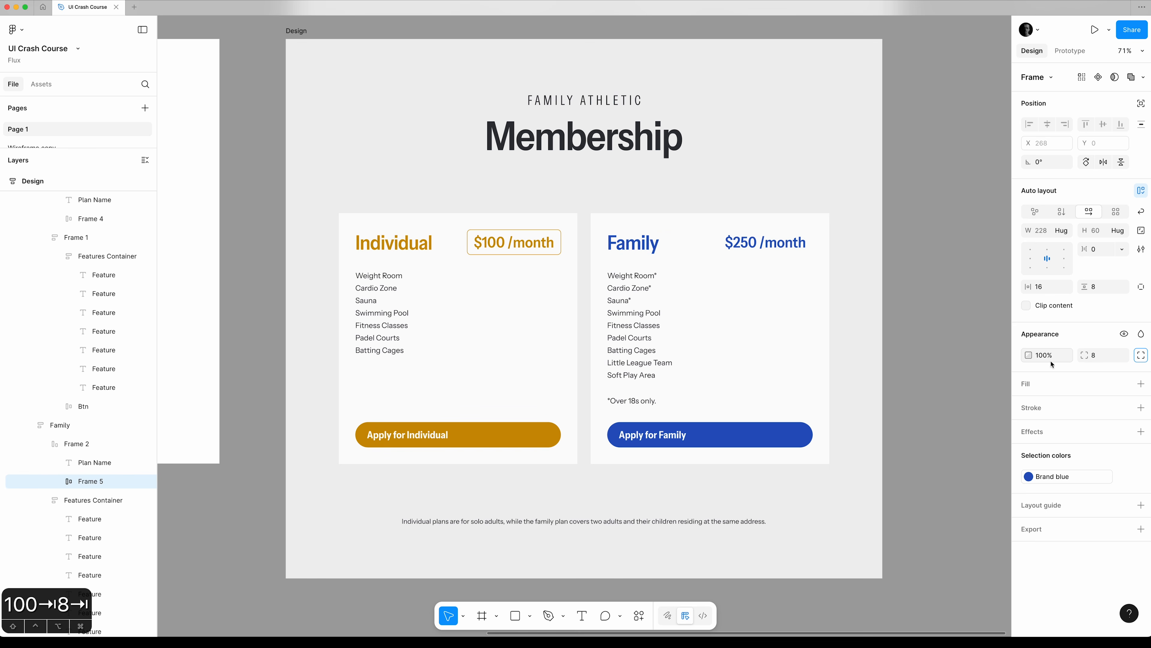
Add a Brand blue stroke to the Family price frame, positioned at Center.
click(1140, 407)
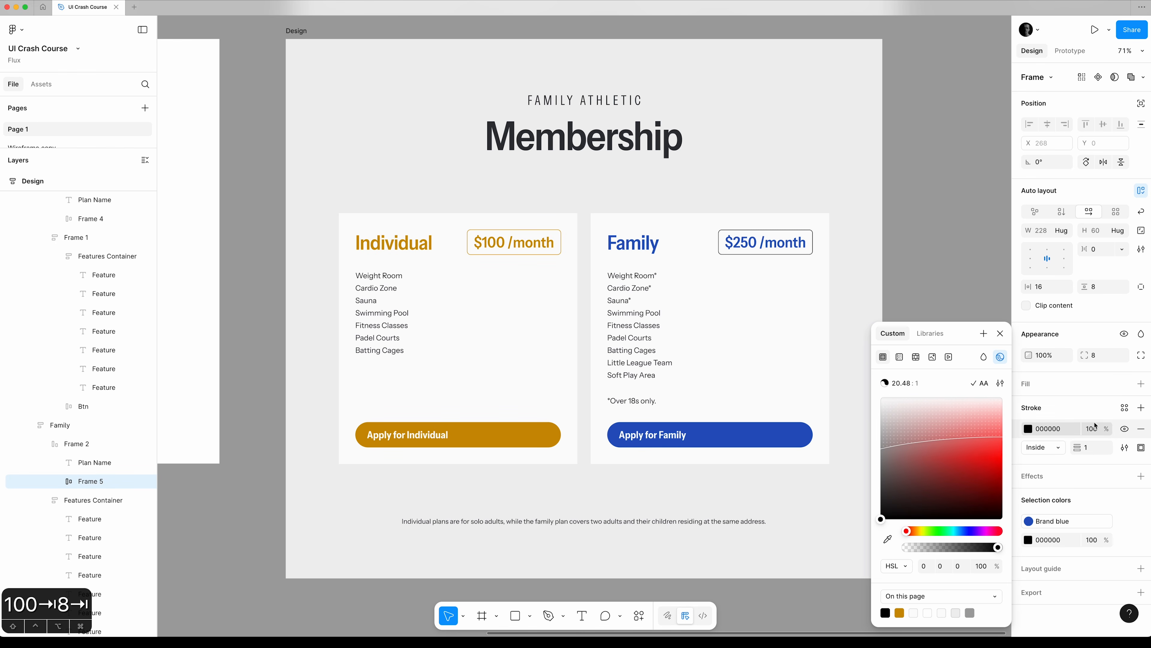
click(931, 333)
click(927, 445)
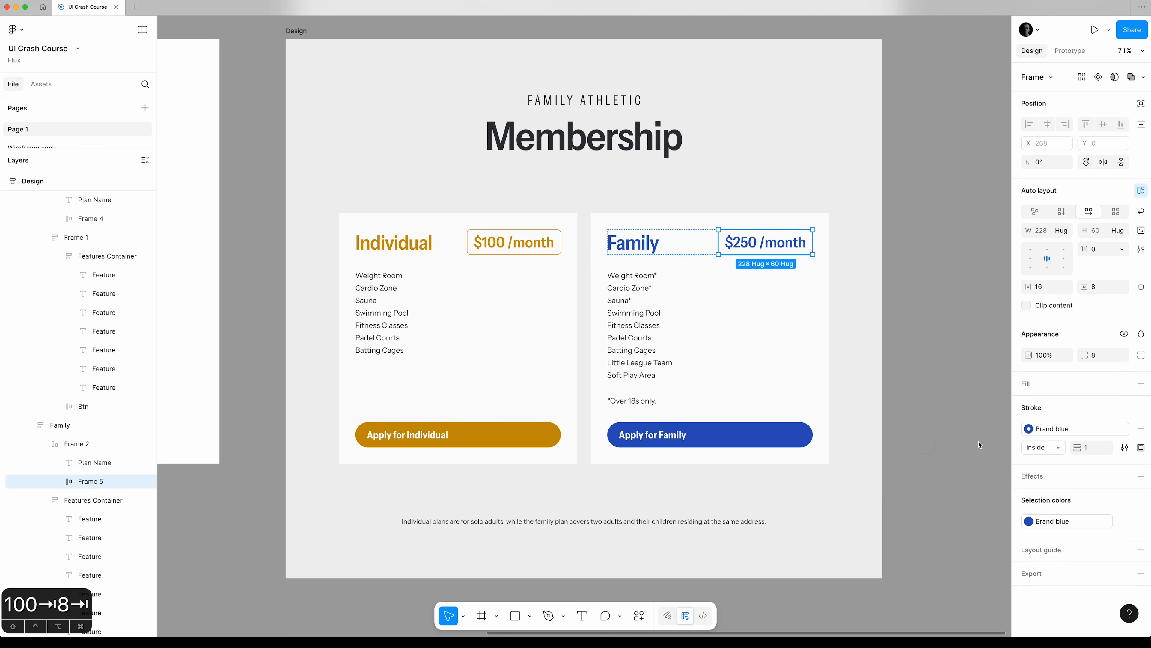
click(1042, 448)
click(1046, 434)
click(917, 325)
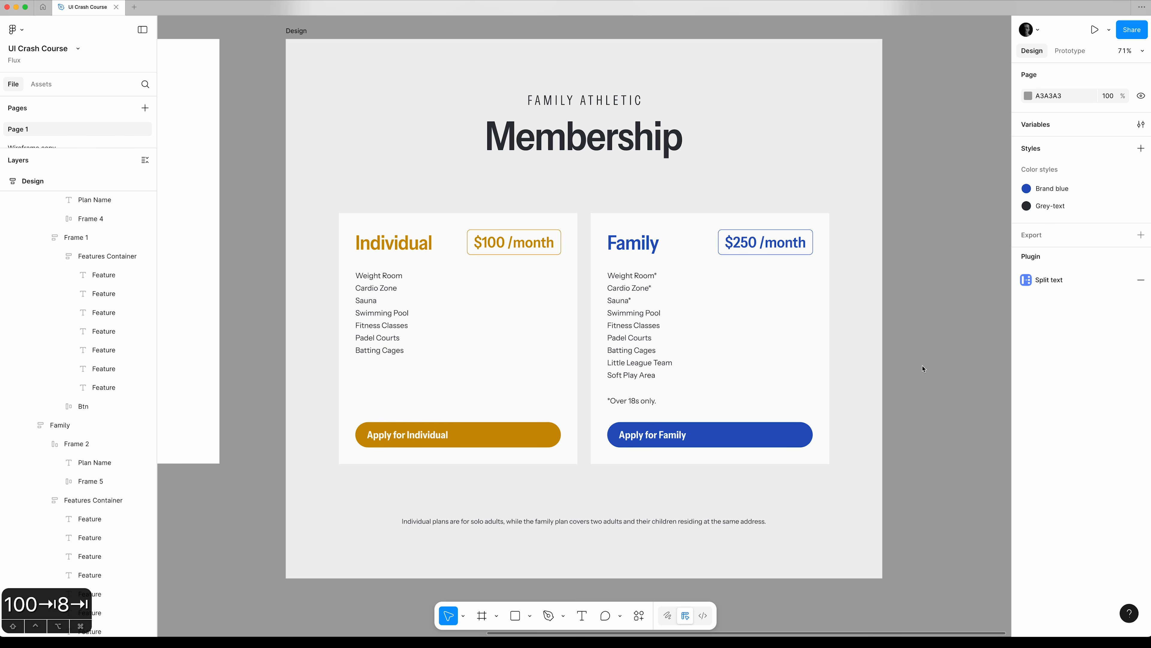
Place a 100 × 100 circle beside the Design frame and fill it with the Brand blue style.
scroll(923, 369, right, 4)
key(o)
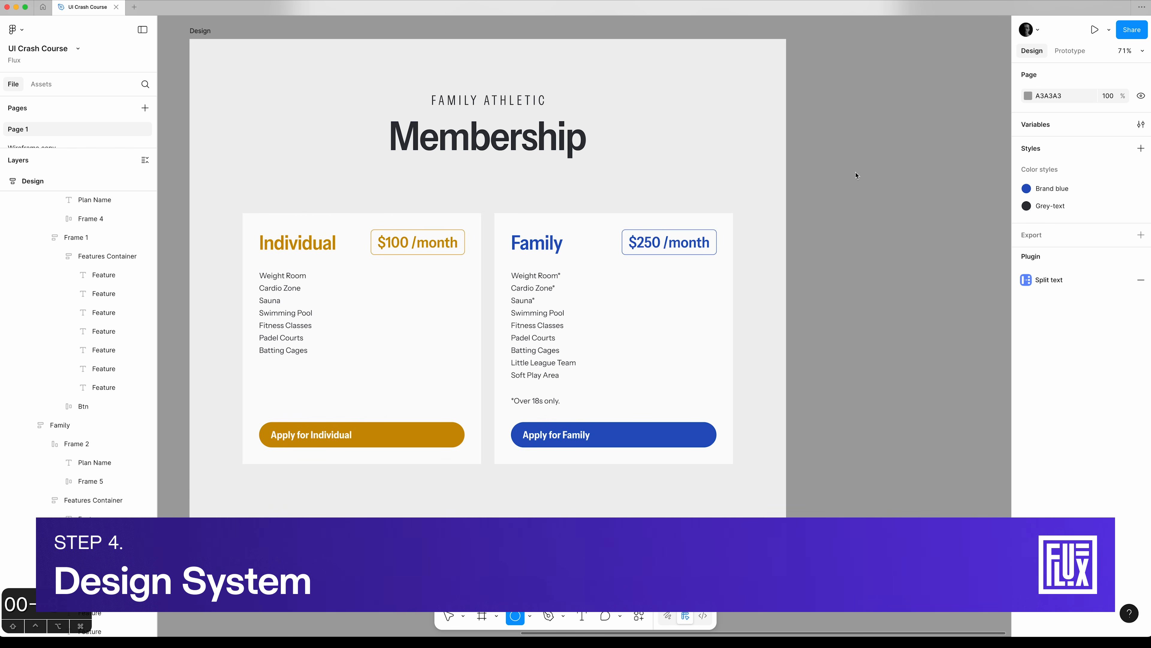
click(857, 175)
click(1125, 289)
click(952, 401)
Duplicate the blue circle just below it and fill the copy with the Gold variable.
drag(860, 173, 861, 225)
click(1052, 317)
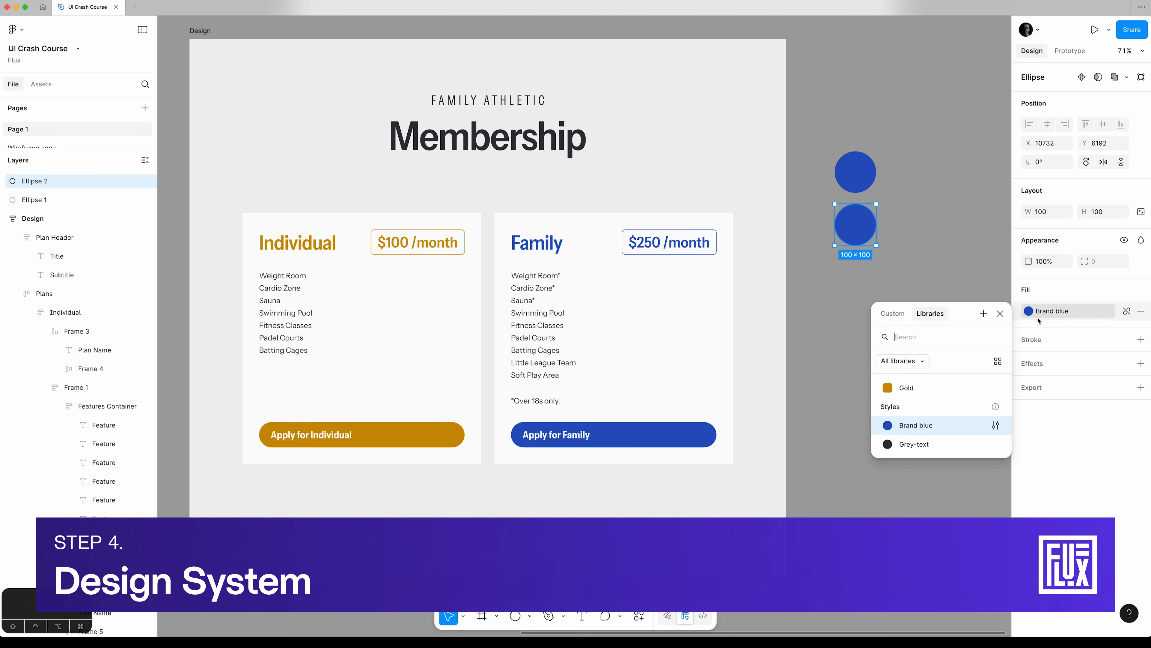
click(930, 386)
click(887, 304)
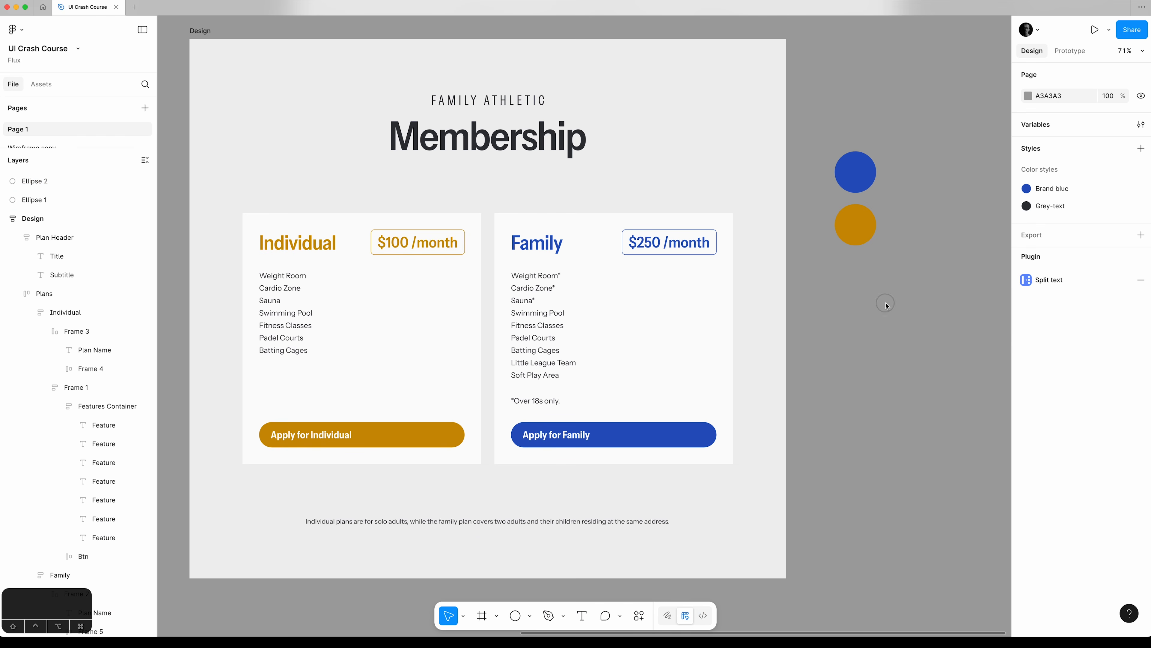
Add the text label "Brand blue" beside the blue circle, discarding the extra copy made of it.
key(t)
click(916, 179)
text(Br)
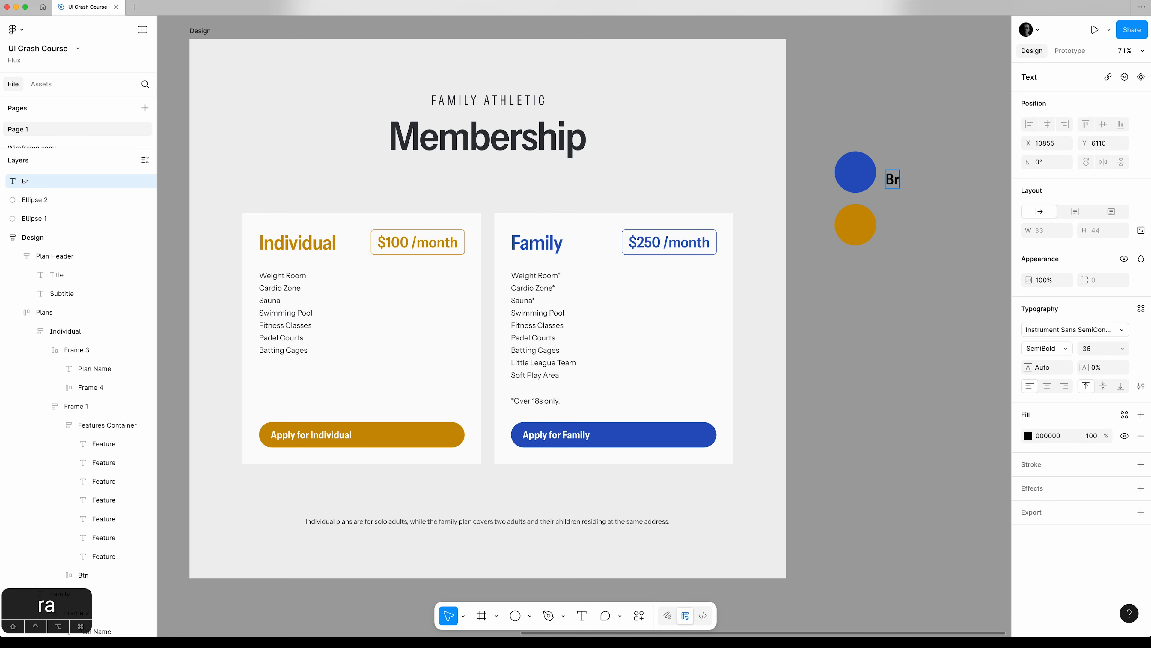
text(and blue)
key(Escape)
drag(918, 184, 914, 307)
key(BackSpace)
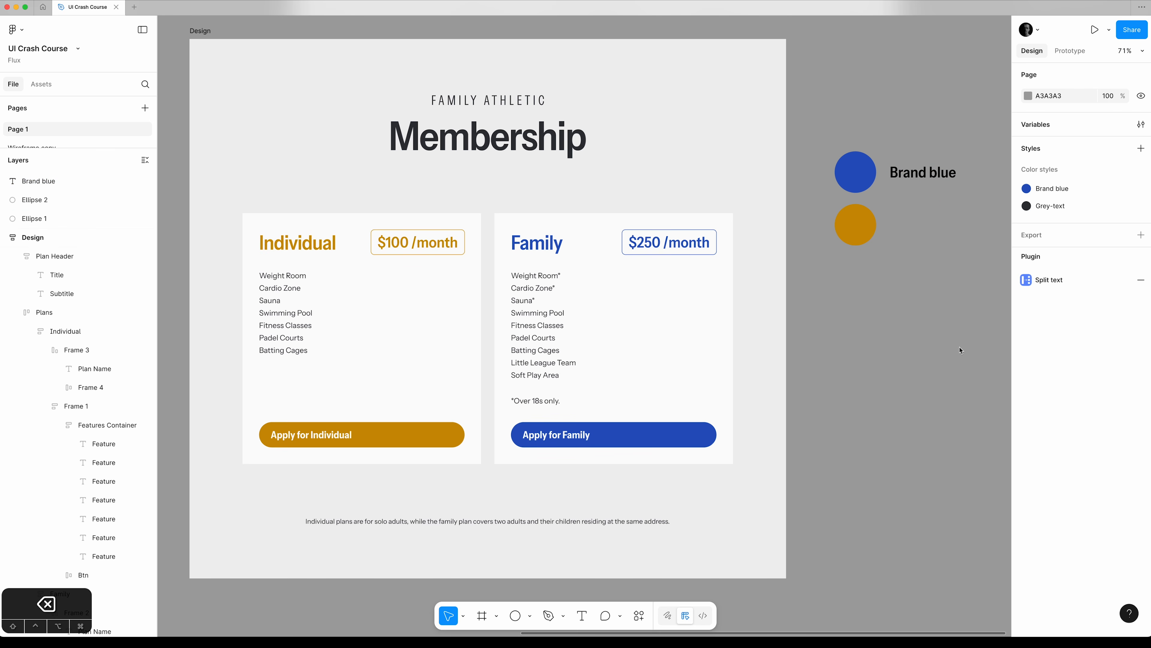
Copy the Membership heading below the gold circle and change the copy's text to "h2".
click(481, 138)
drag(481, 138, 924, 309)
double_click(910, 309)
text(h2)
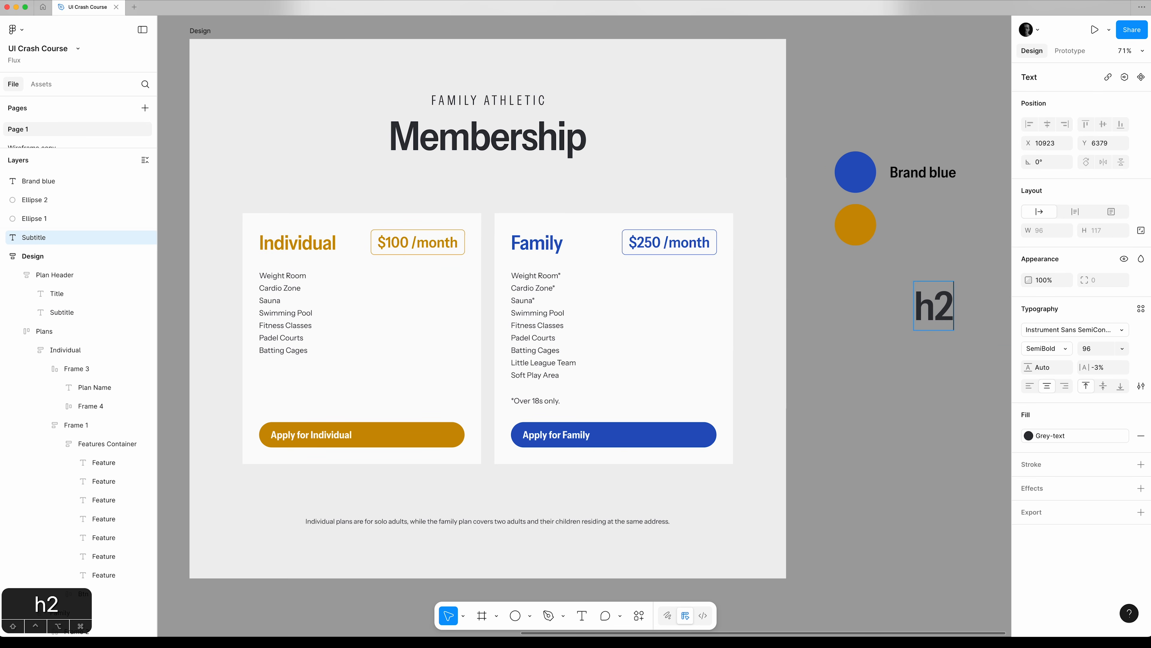
key(Escape)
drag(930, 313, 853, 306)
Copy the Family plan name below the h2 sample and change its text to "h4".
super+click(557, 251)
drag(557, 253, 863, 347)
double_click(863, 347)
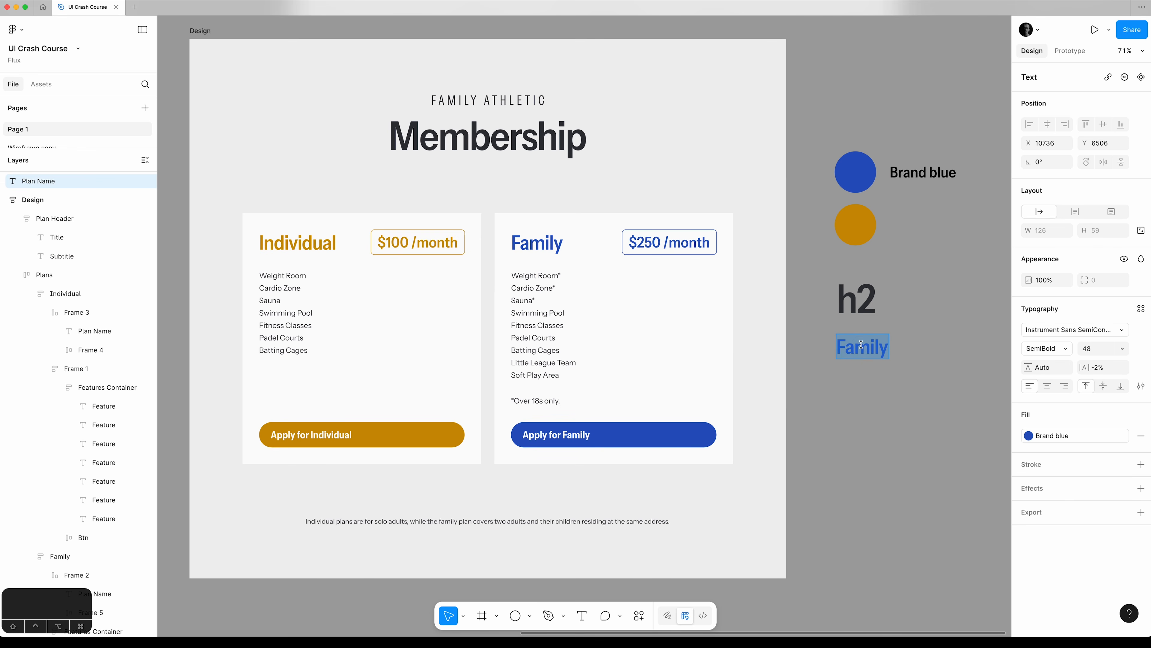
text(h4)
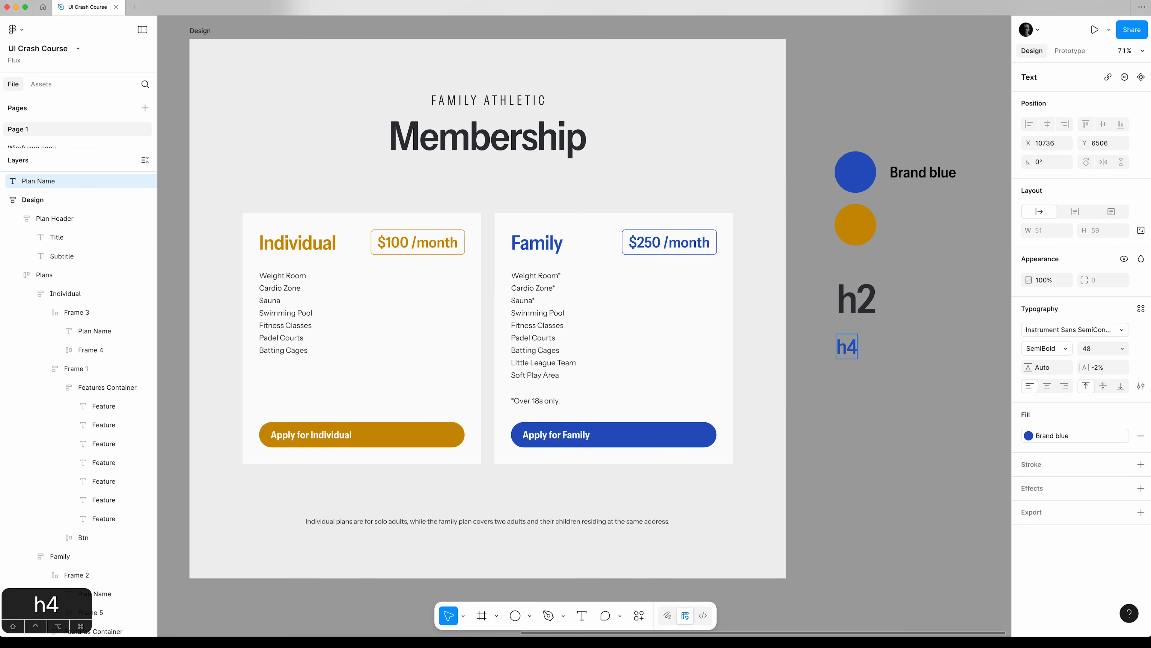
click(909, 385)
Duplicate the h4 sample beside itself and replace its text with "Instrument Sans SemiCondensed SemiBold -2%".
drag(853, 348, 919, 347)
text(Instrume)
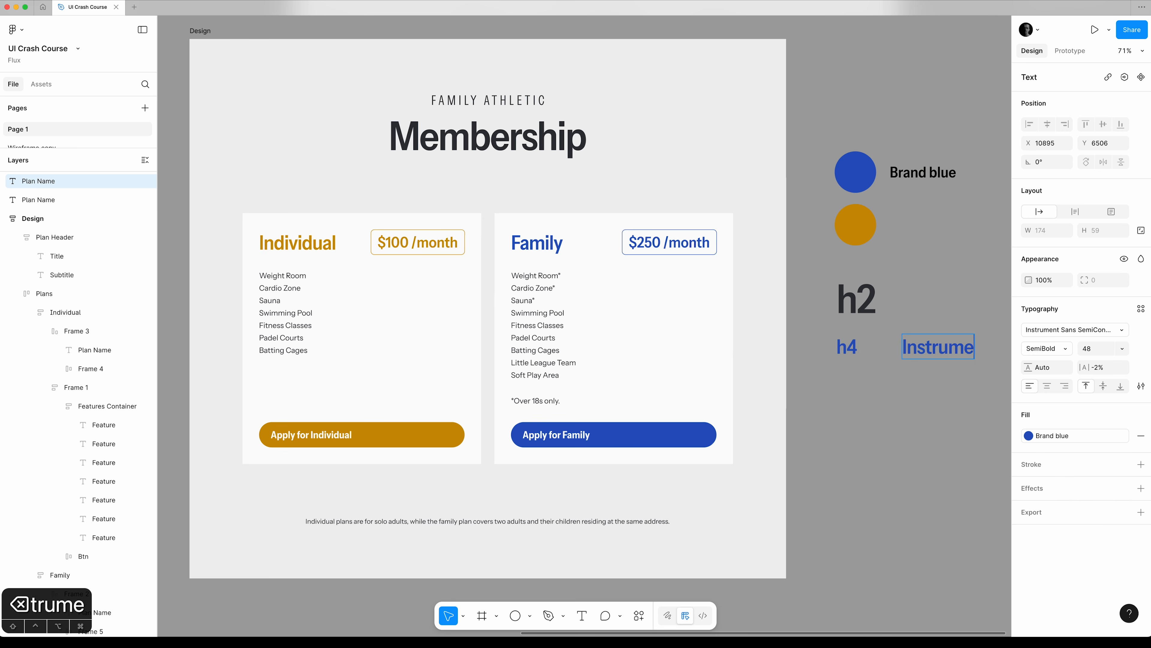
text(nt Sa)
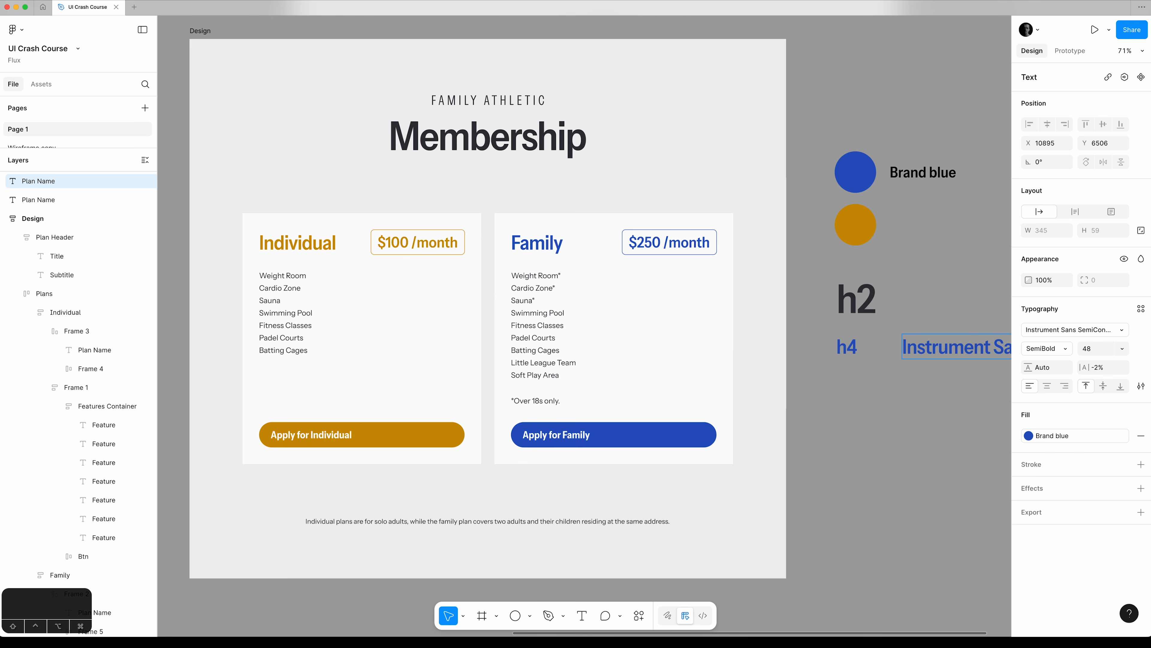
text(ns SemiCondensed Semi)
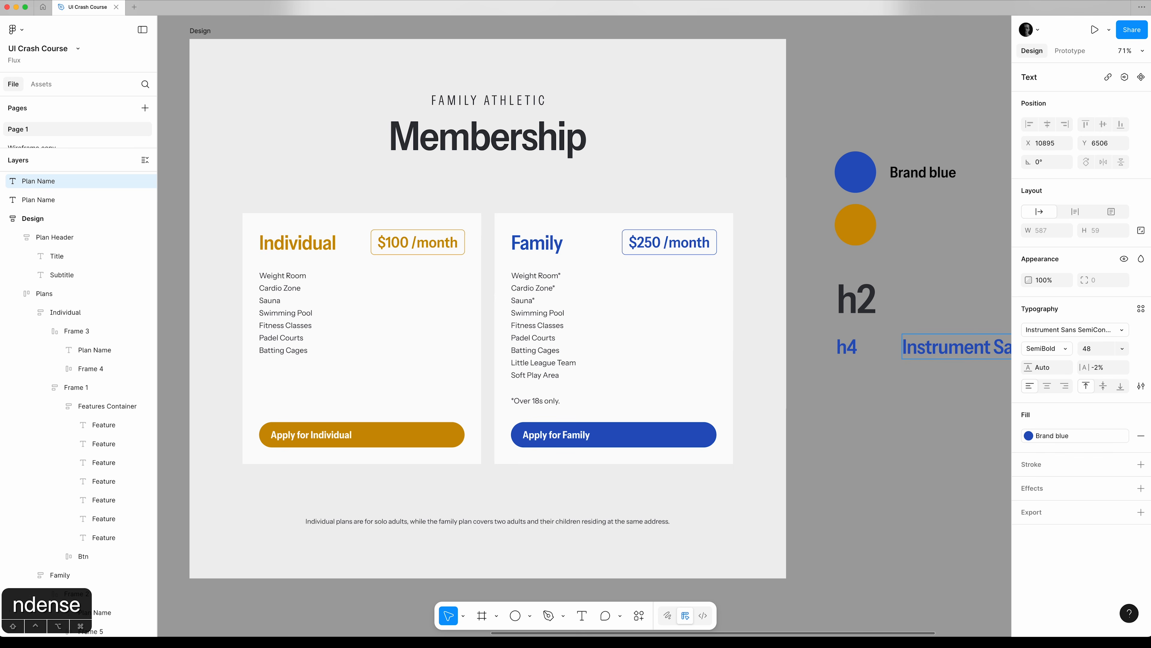
text(Bold)
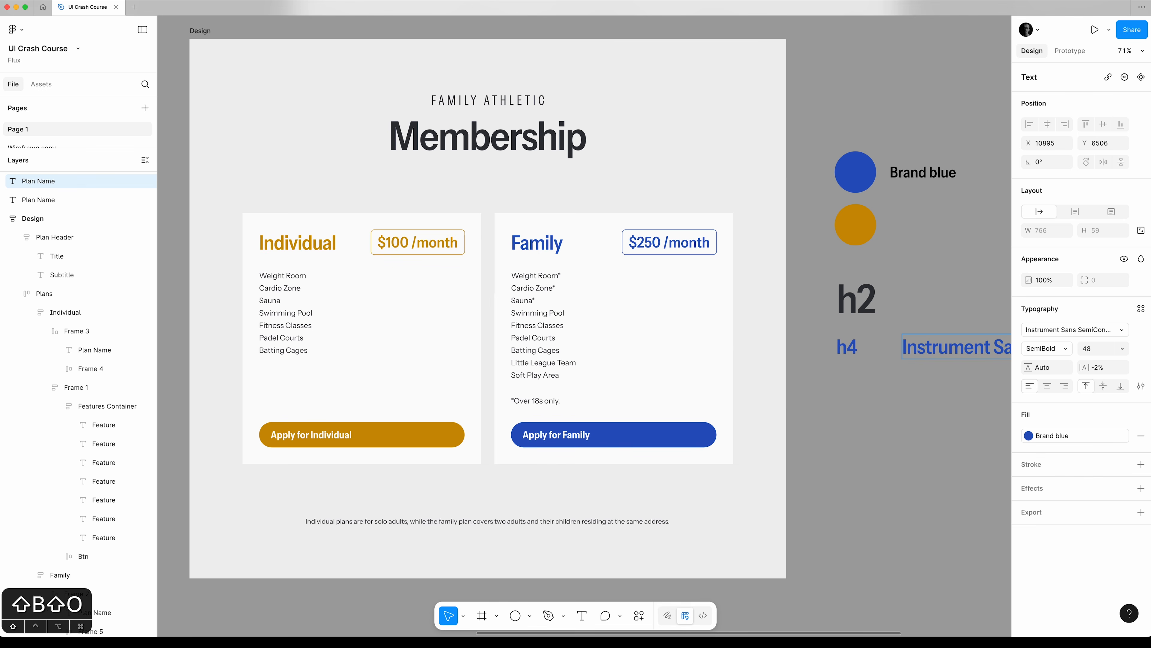
text( -2%)
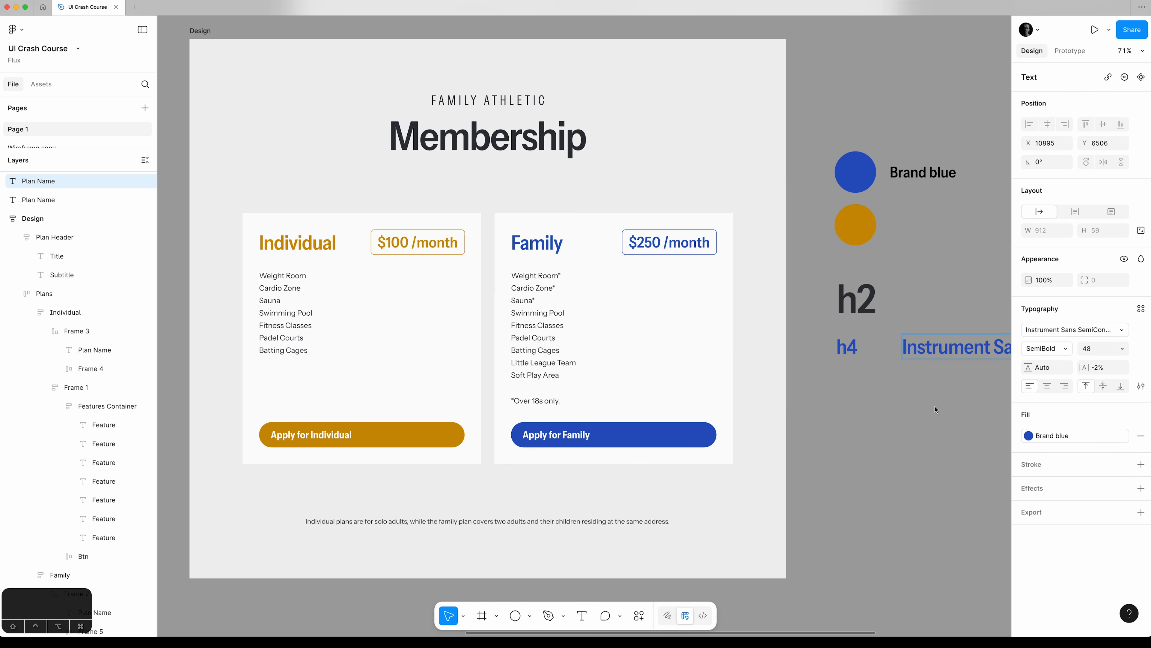
Apply the Grey-text colour style to the h4 sample and its font description.
drag(835, 381, 944, 340)
click(1032, 453)
click(911, 587)
click(921, 499)
Correct the capital O in the font description so it reads "SemiBold".
drag(934, 467, 565, 470)
double_click(861, 355)
click(861, 356)
double_click(863, 356)
click(864, 357)
key(BackSpace)
text(o)
click(827, 446)
click(704, 466)
drag(648, 476, 690, 491)
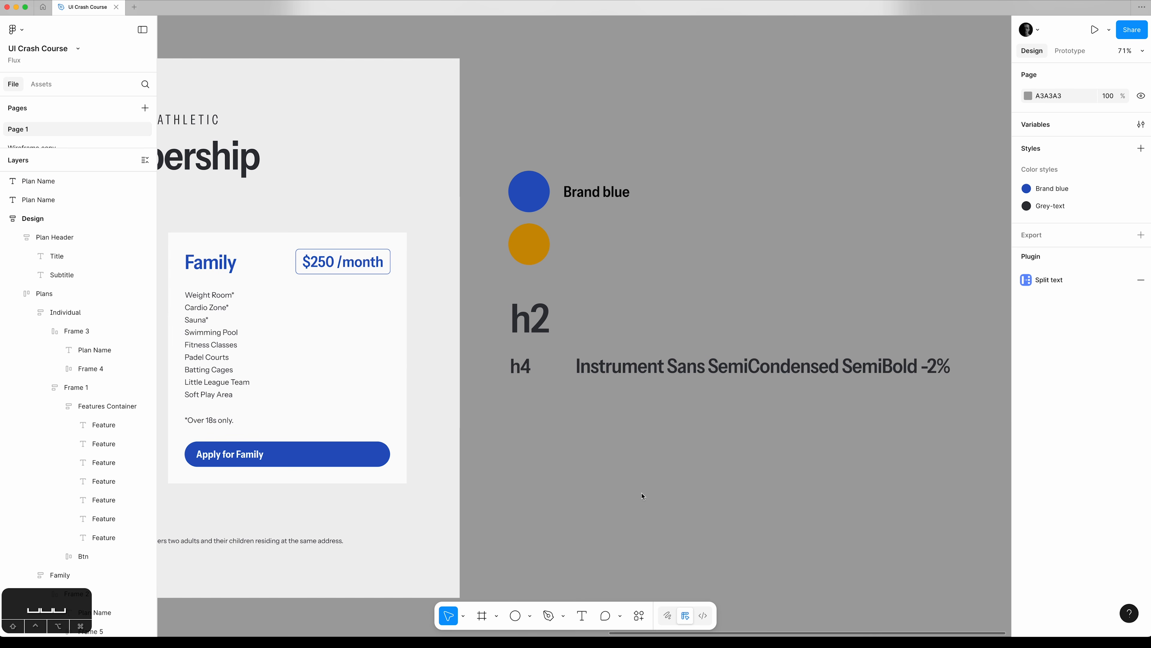
Select all the colour swatches and type samples and move them farther away from the Design frame.
key(super+minus)
key(super+minus)
key(super+minus)
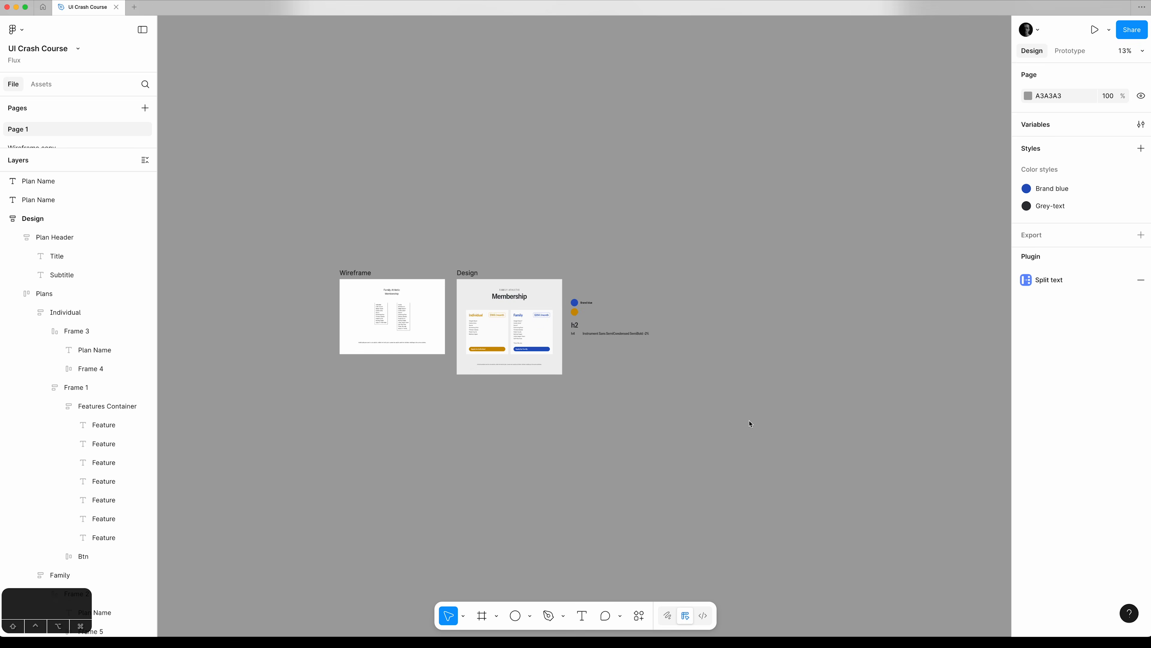
drag(748, 420, 566, 291)
key(super+equal)
drag(701, 333, 513, 338)
key(v)
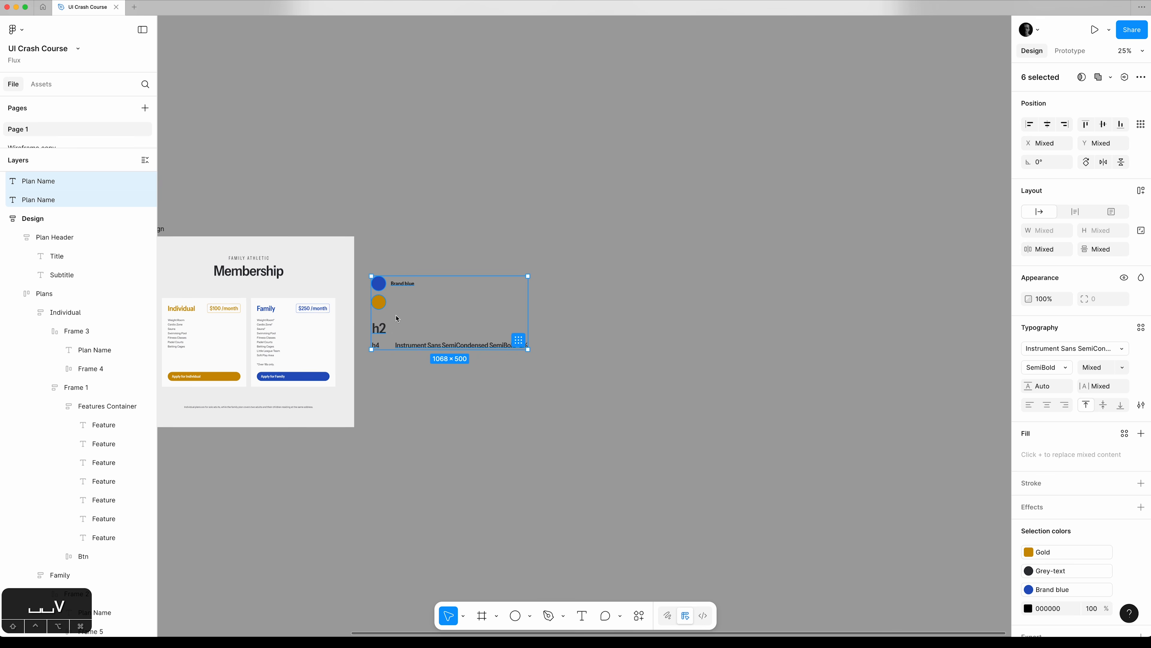
drag(381, 304, 848, 287)
click(702, 290)
Bring the Design frame back into view and collapse the nested layers, leaving the Plan Header layer selected.
key(space)
drag(329, 476, 731, 440)
click(537, 196)
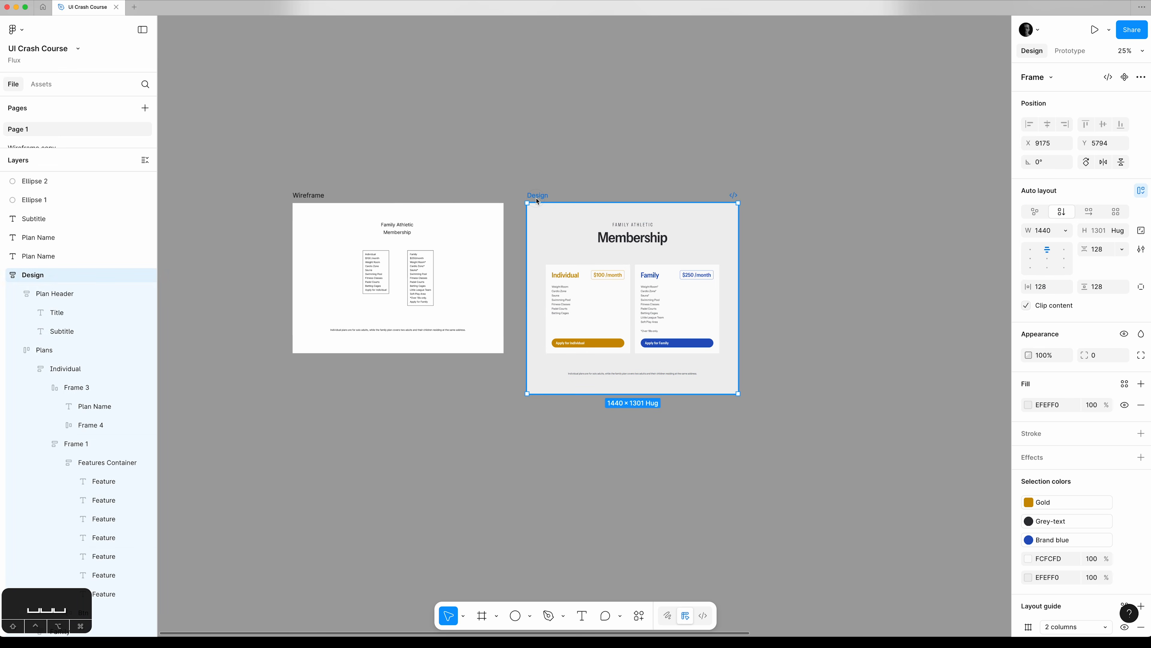
key(shift+2)
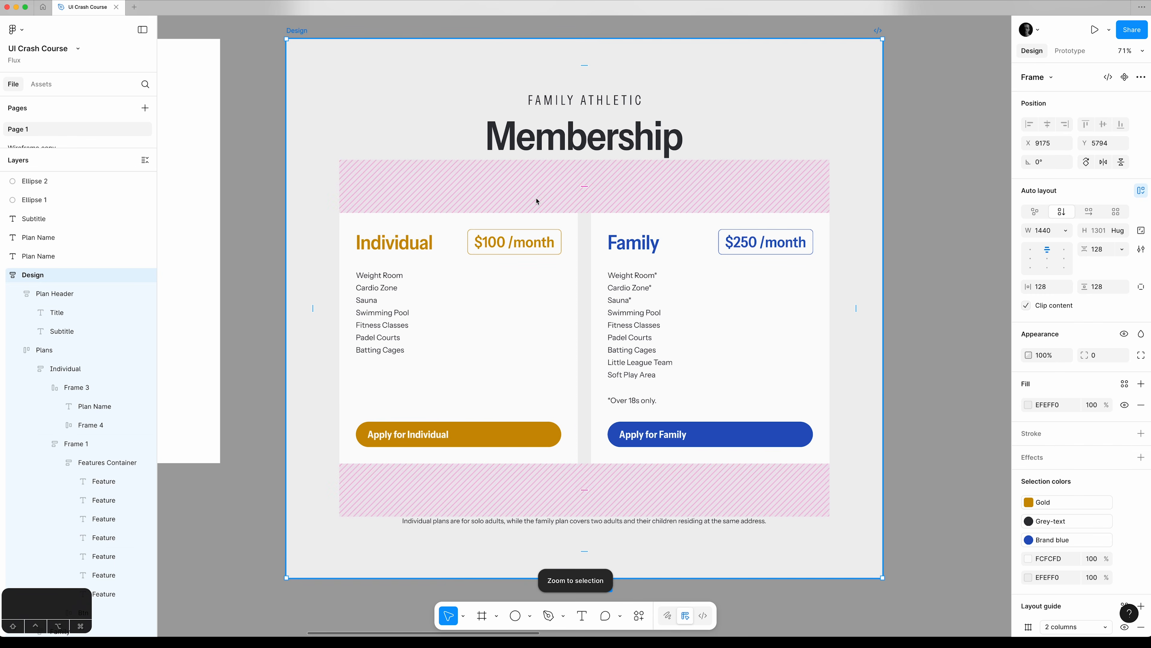
click(917, 374)
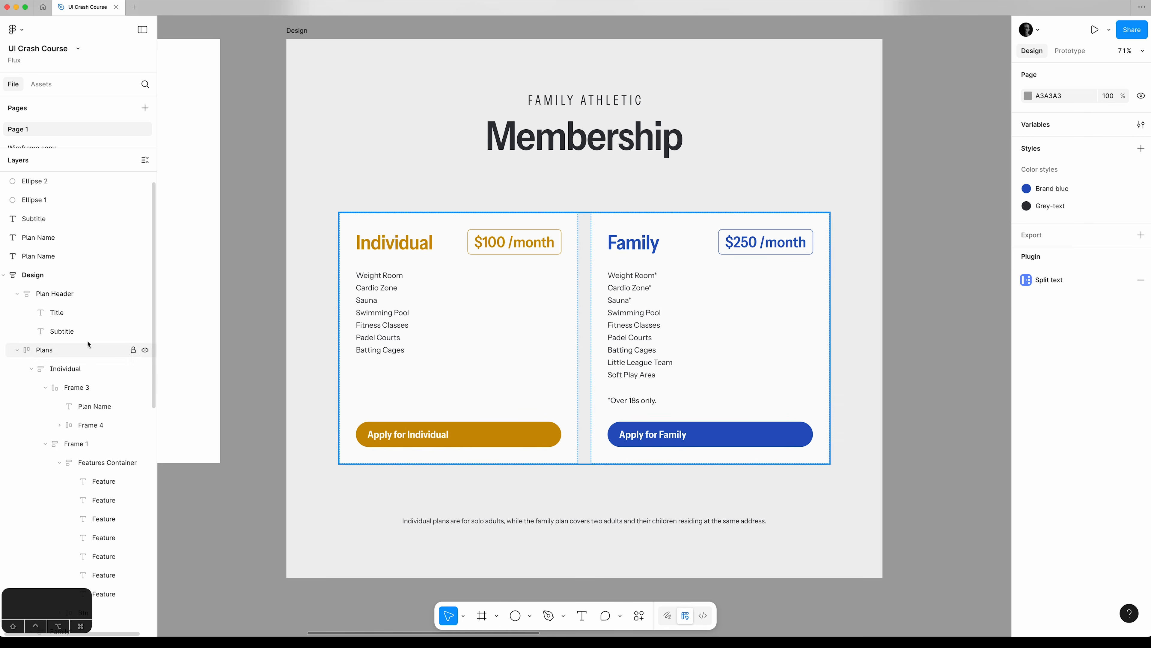
click(75, 294)
key(alt+l)
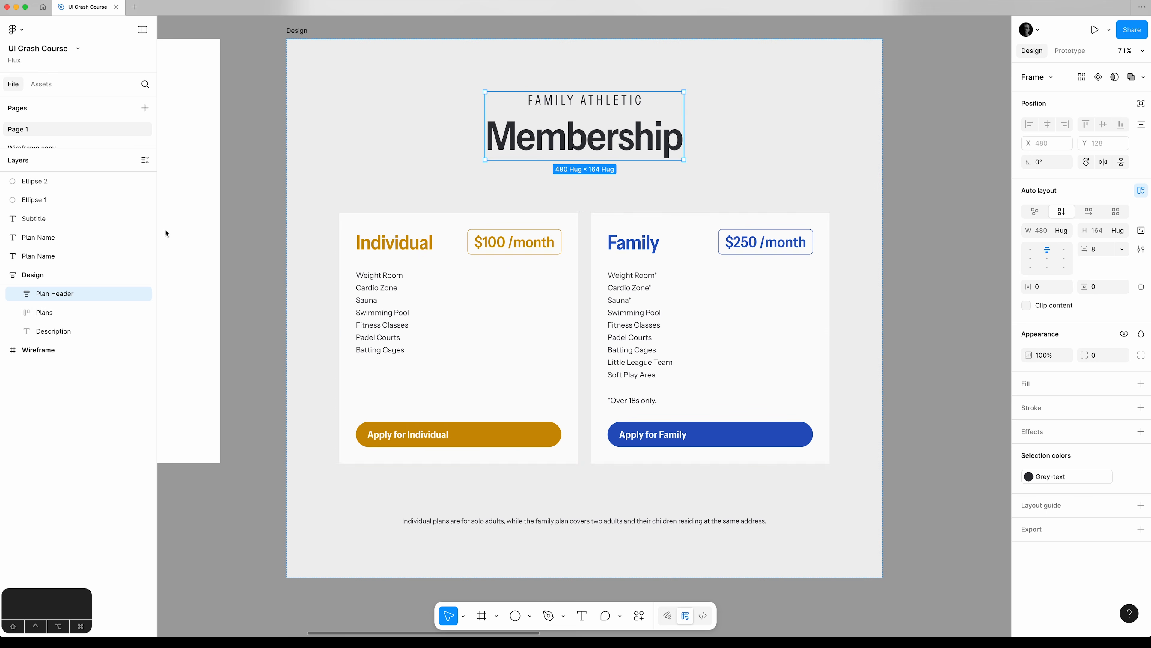
Set the vertical gap of both the Individual and Family plan frames to 56.
click(17, 312)
click(65, 331)
shift+click(61, 347)
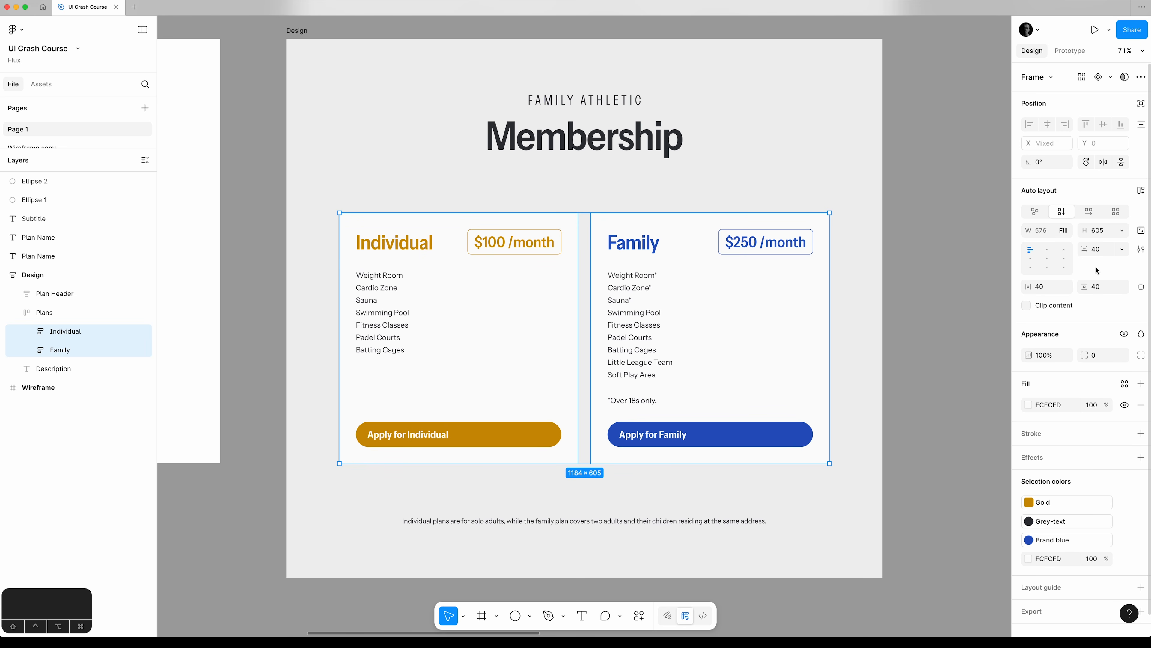
click(1103, 250)
key(shift+Up)
key(shift+Up)
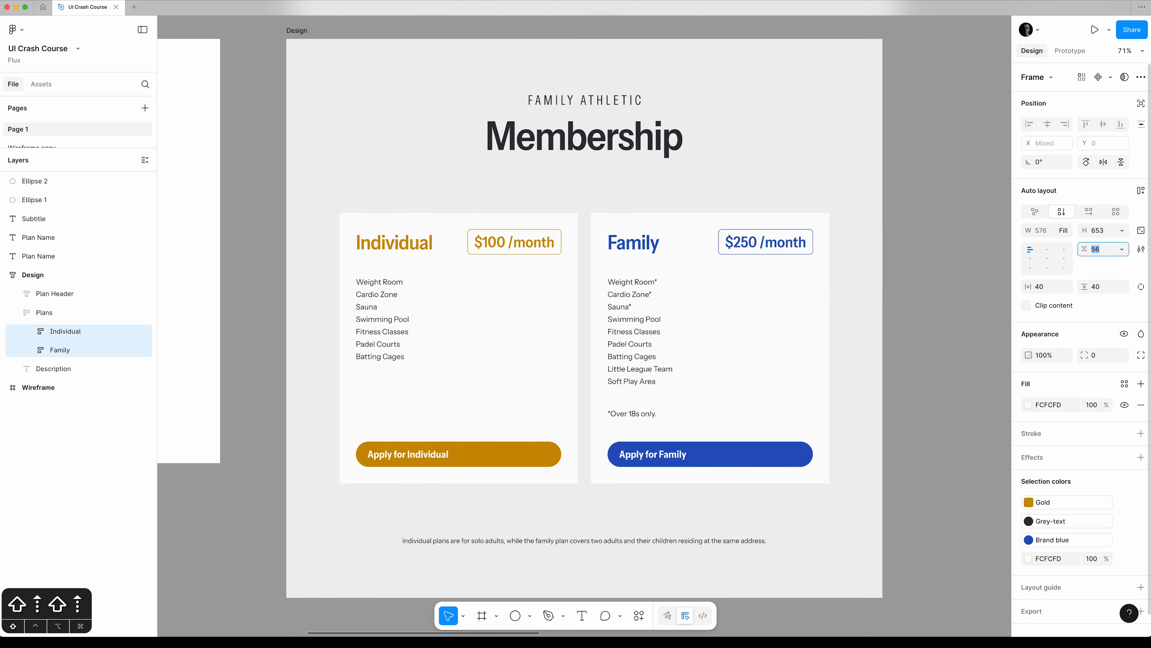
key(shift+Up)
key(shift+Down)
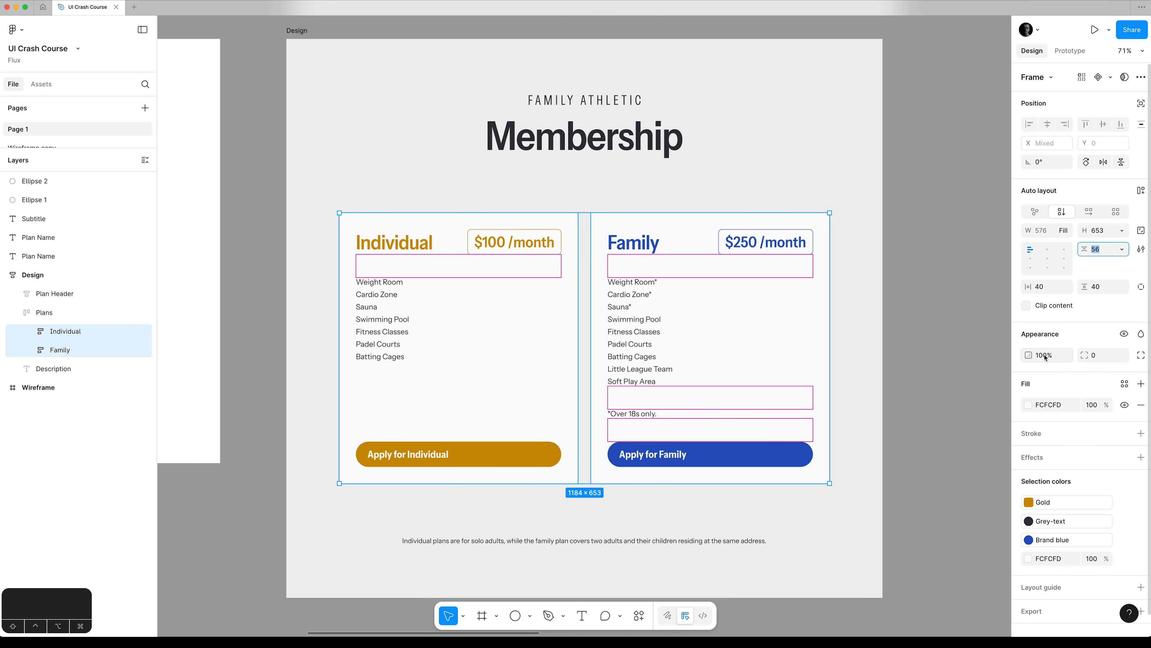
Increase the corner radius of the Individual and Family plan frames to round both cards.
click(1104, 356)
key(shift+Up)
key(shift+Up)
key(shift+Up)
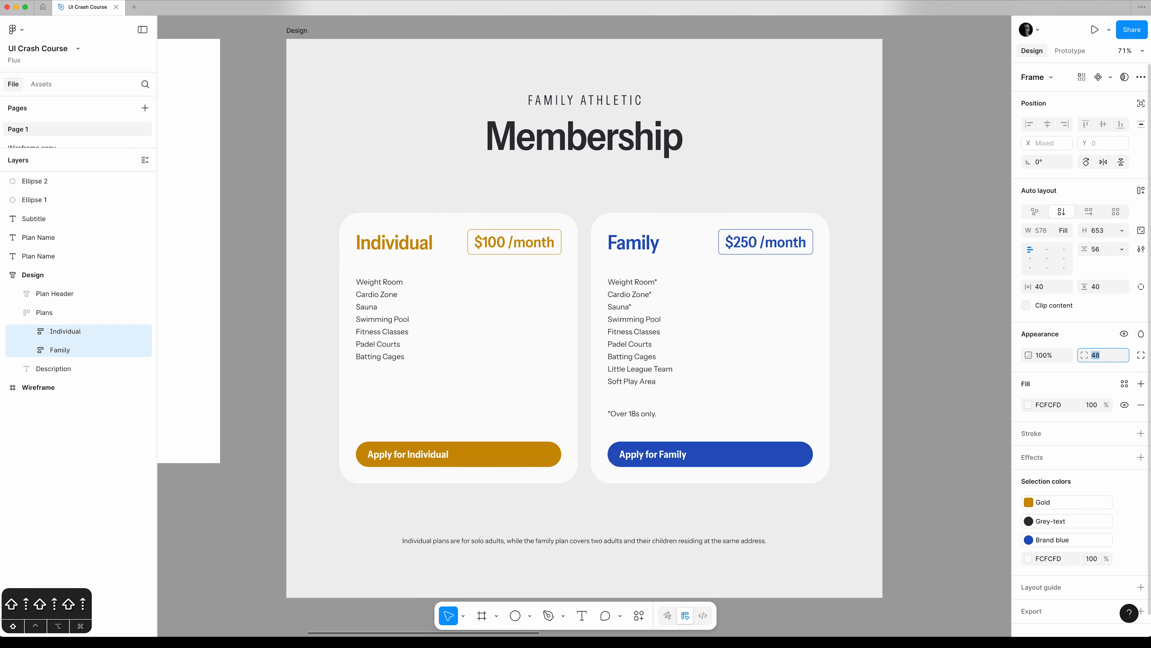
key(shift+Down)
key(shift+Up)
click(958, 382)
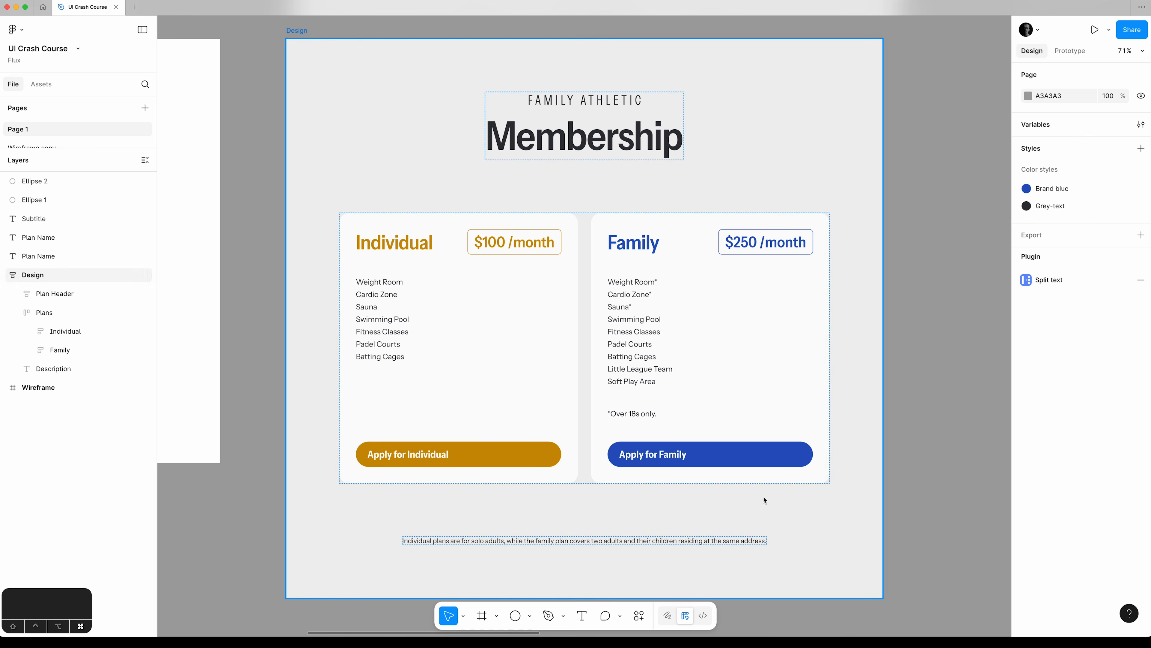
click(658, 540)
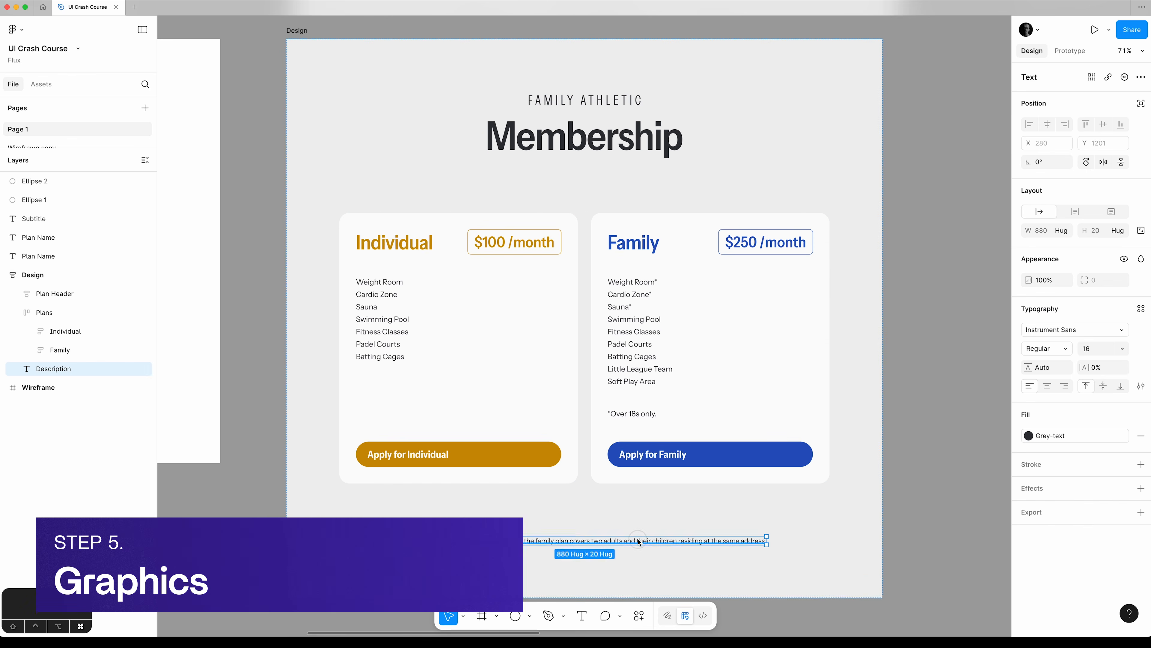
super+click(643, 371)
click(921, 371)
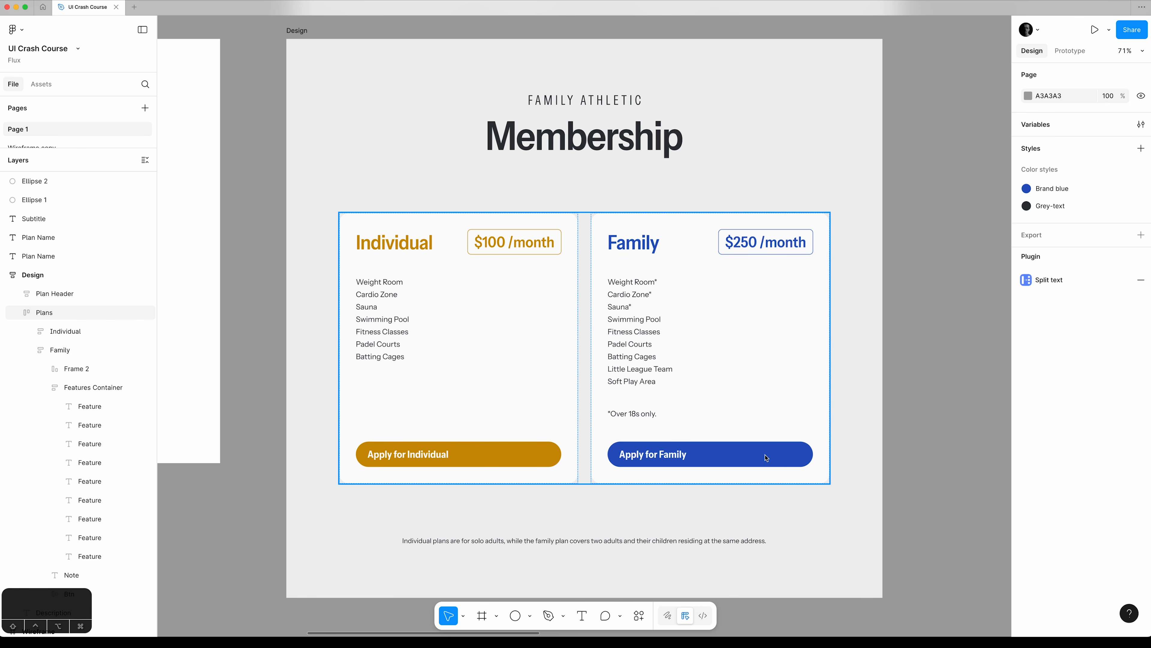
Insert the arrow-right-circle icon from the Feather Icons plugin and place it near the right end of the Apply for Family button.
key(super+k)
text(icons)
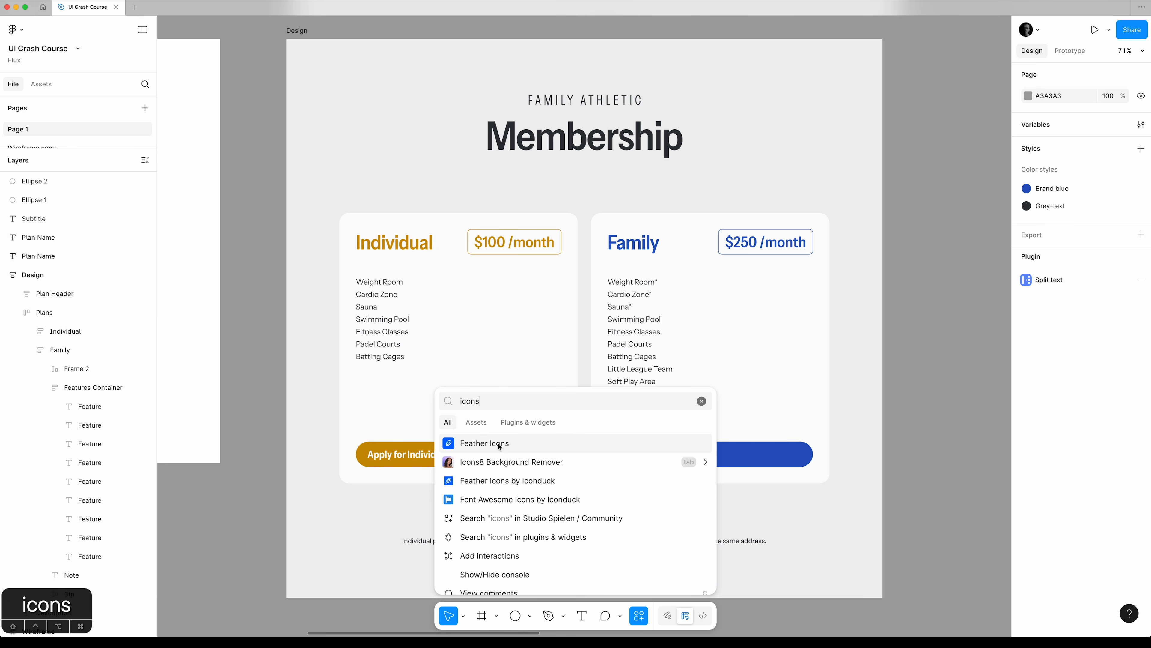
click(545, 445)
click(847, 138)
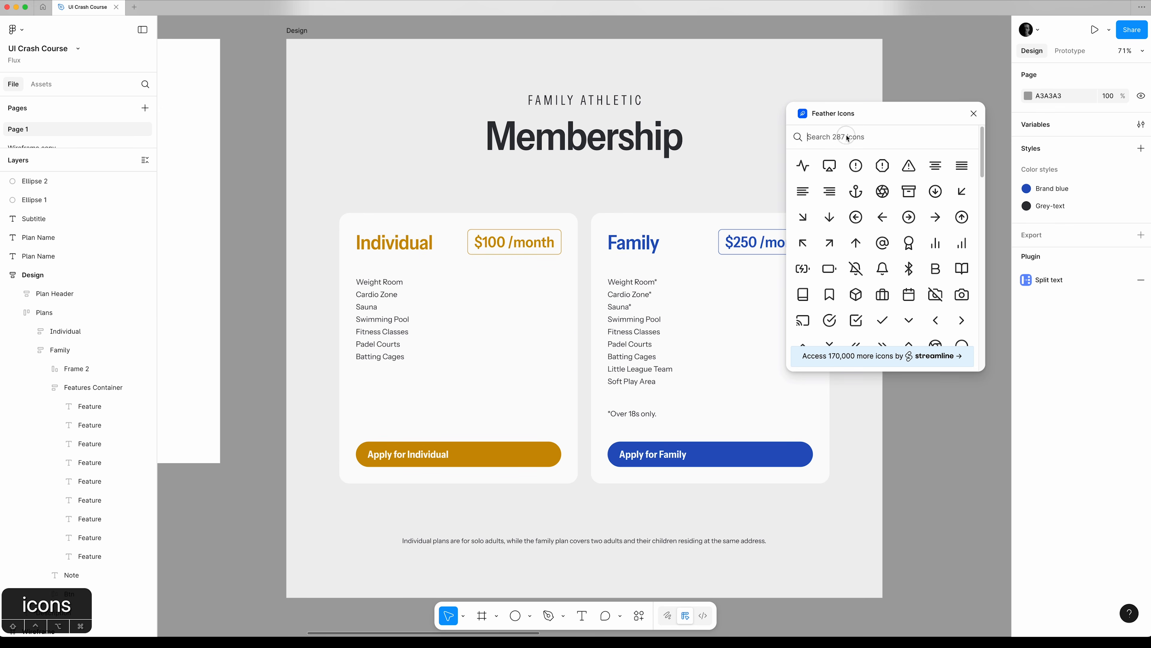
text(arrow)
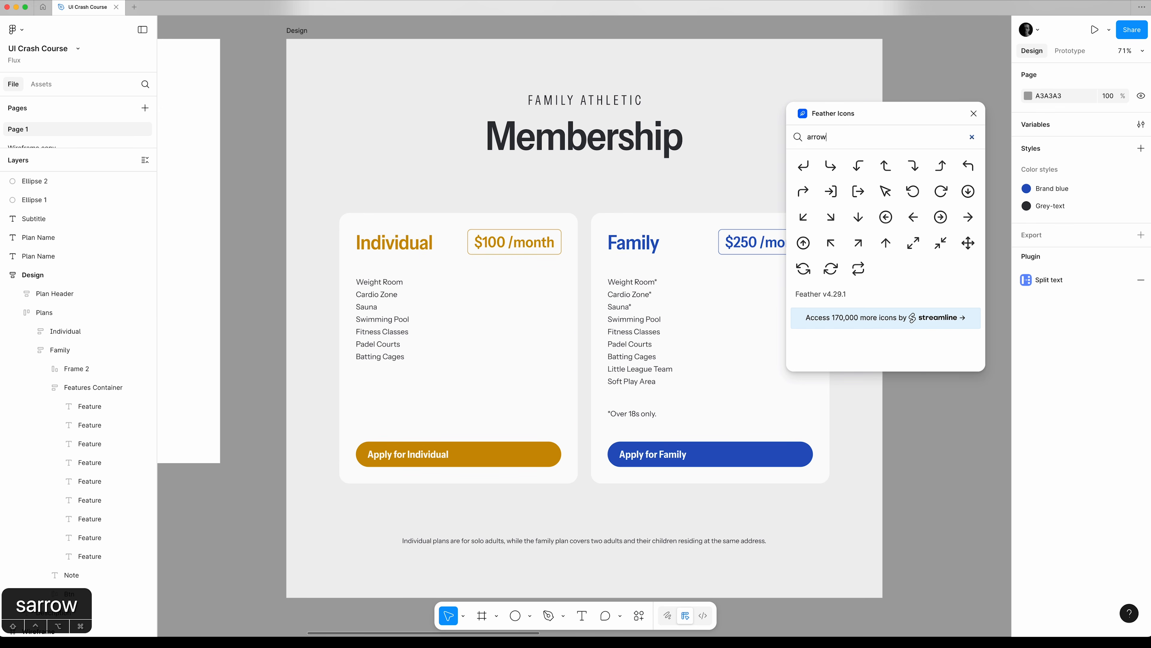
click(941, 217)
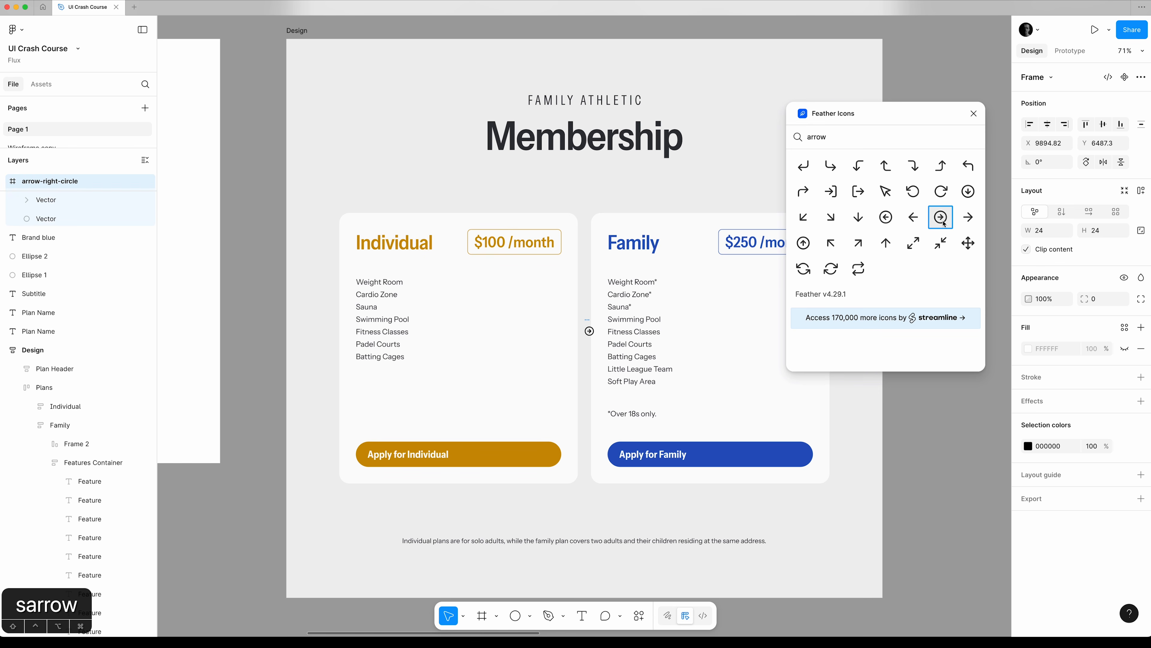
click(973, 114)
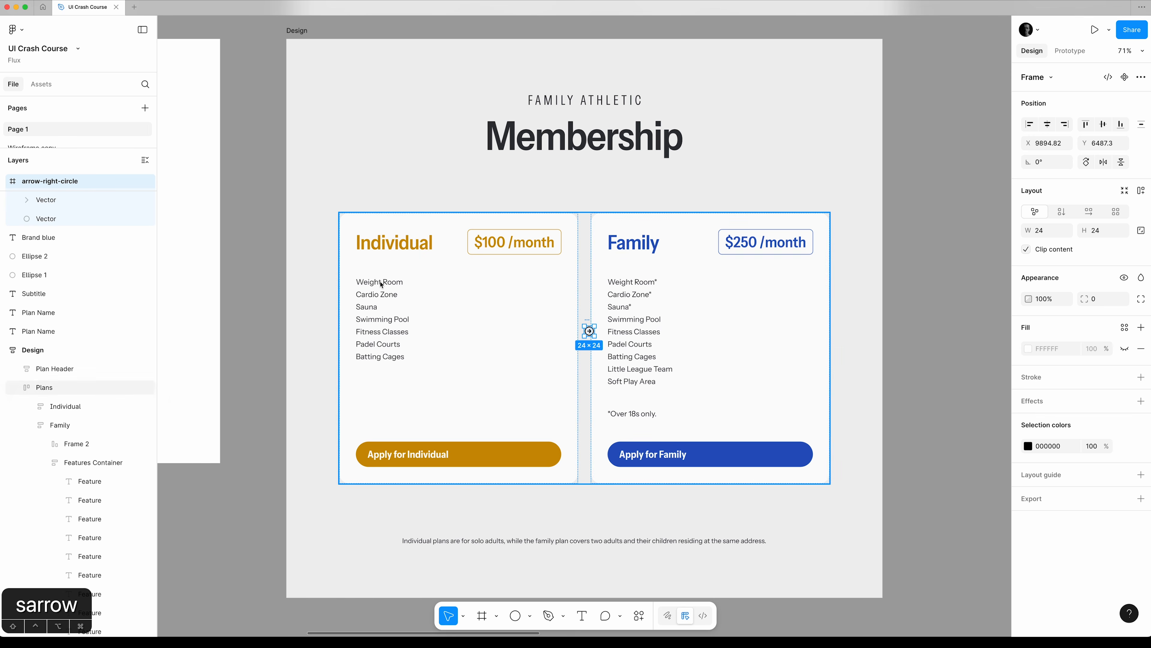
drag(589, 332, 810, 455)
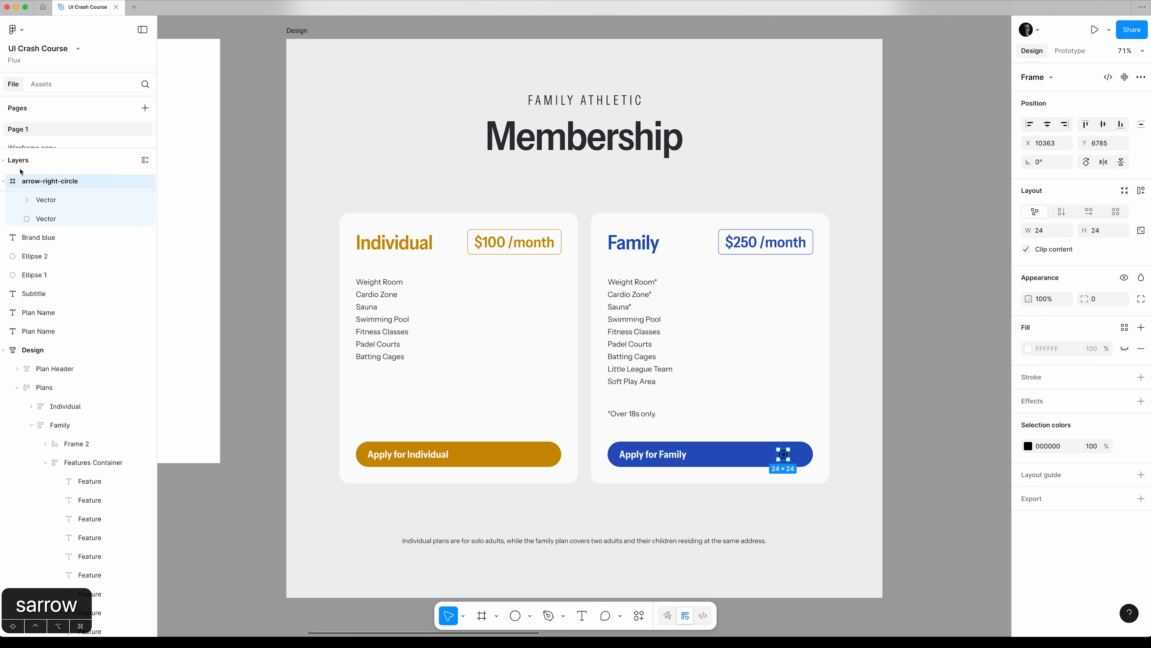
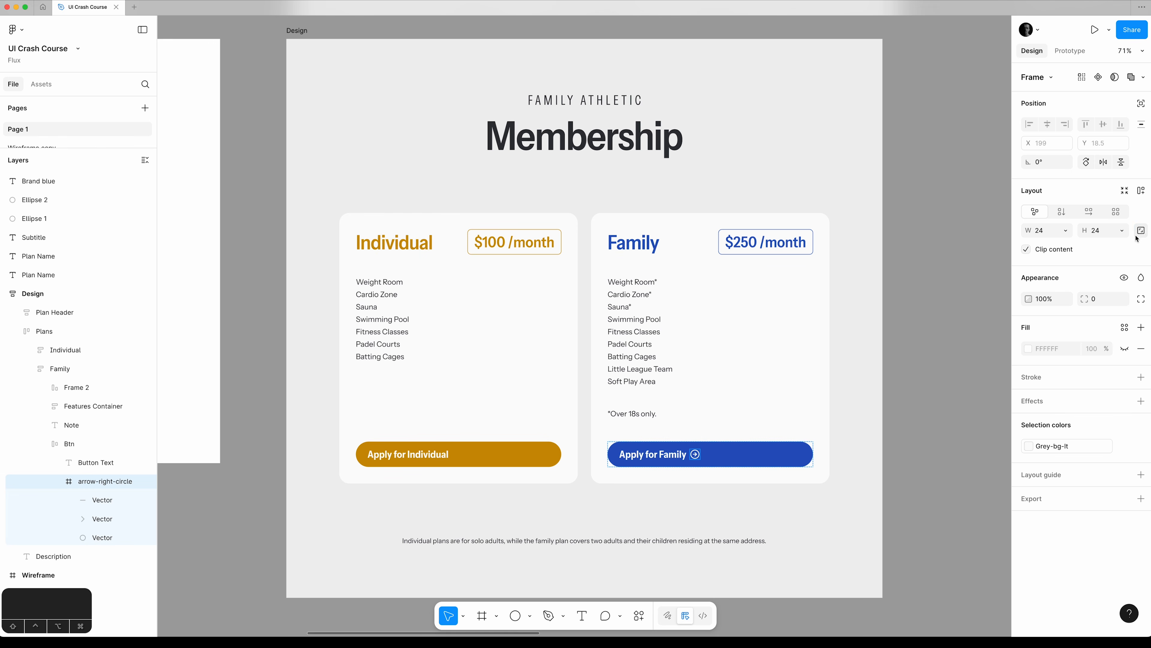
Resize the arrow-right-circle icon in the Family button to 32 × 32 with its proportions locked.
click(1109, 234)
key(shift+Up)
key(shift+Down)
key(shift+Up)
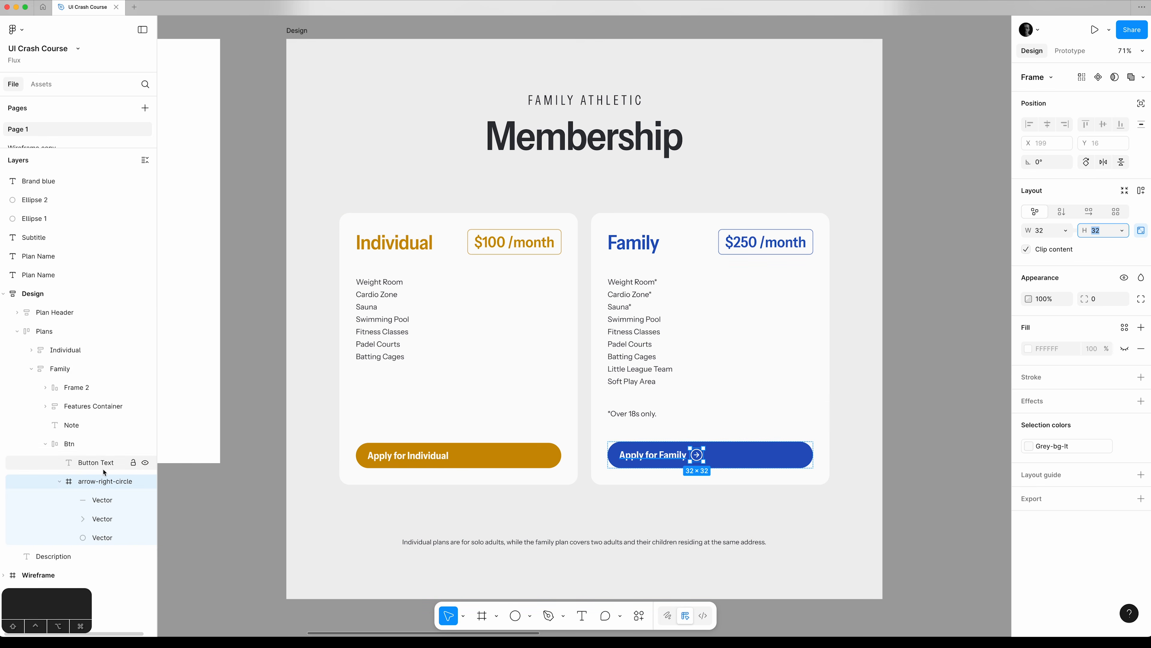
Try thicker and thinner stroke weights on the three vectors of the Family button's arrow icon.
click(104, 500)
shift+click(100, 537)
click(1098, 411)
key(Up)
key(Down)
key(Down)
key(Up)
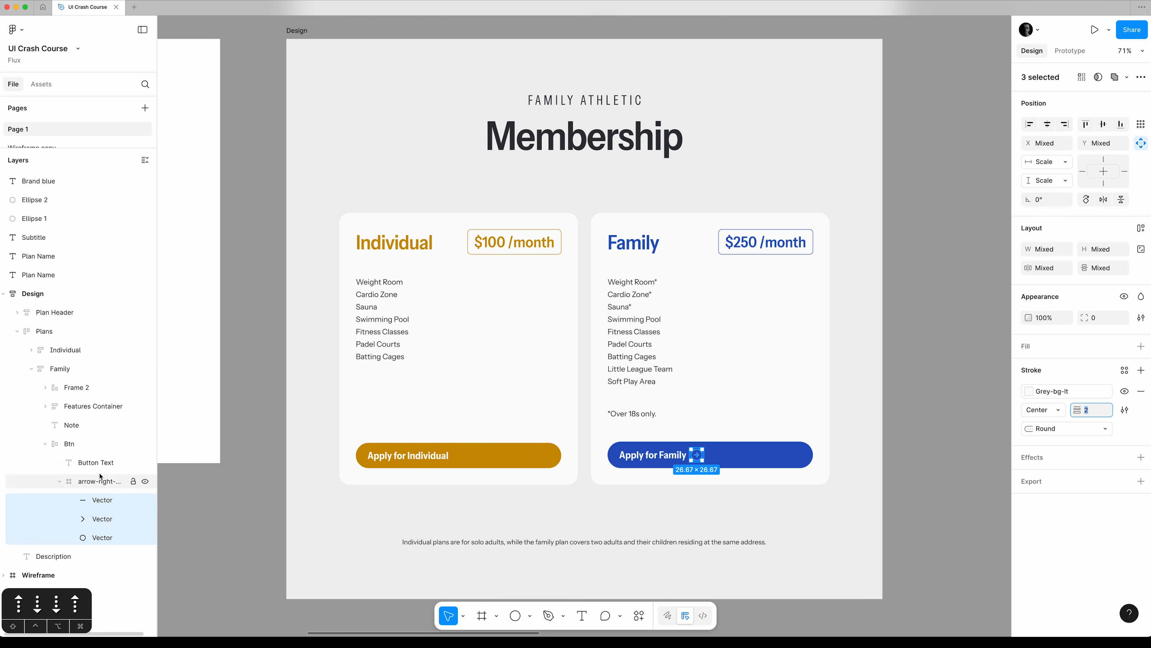
Set the Family button's horizontal gap to Auto so its text and arrow icon sit at opposite ends.
click(88, 448)
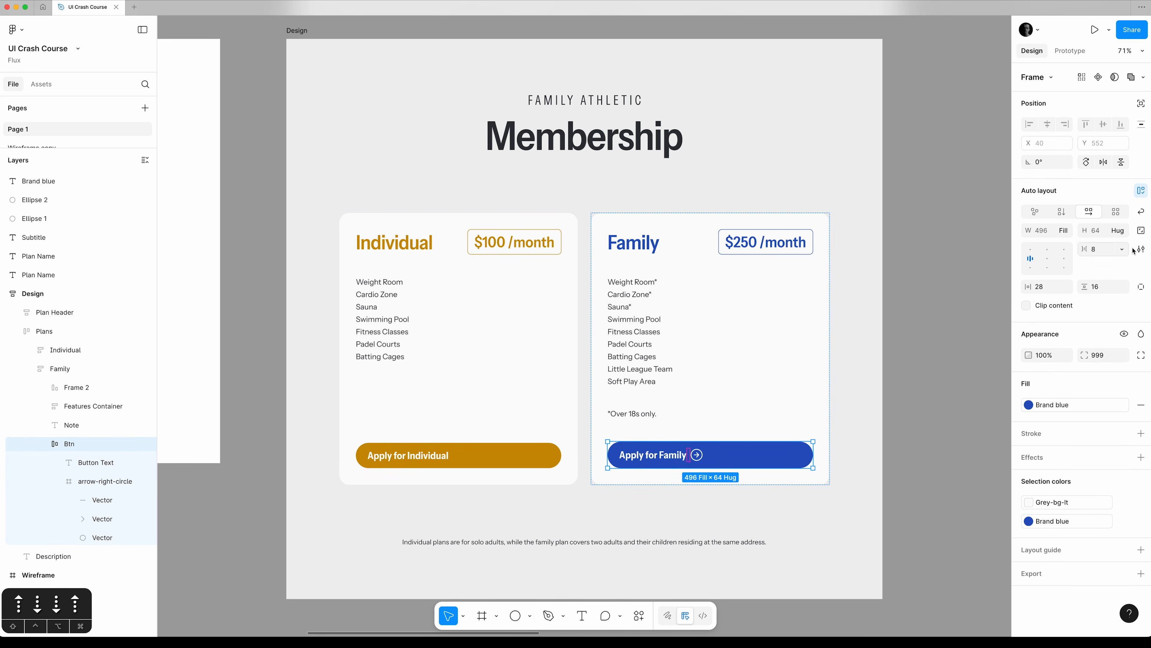
click(1122, 250)
click(1102, 263)
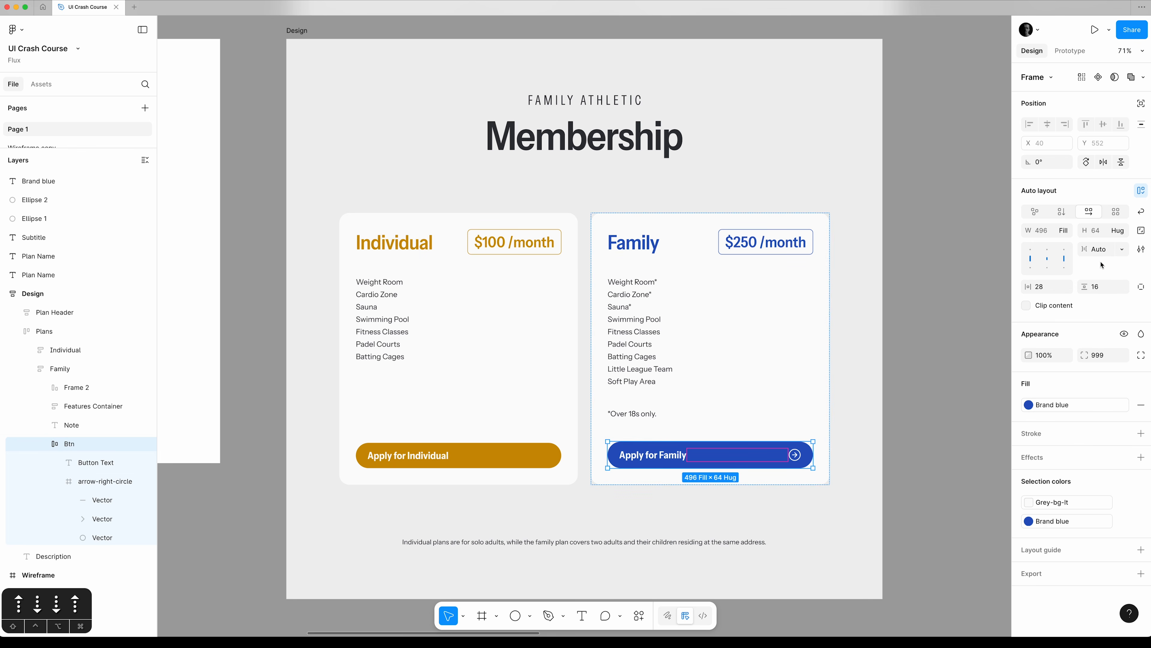
key(z)
key(z)
key(super+equal)
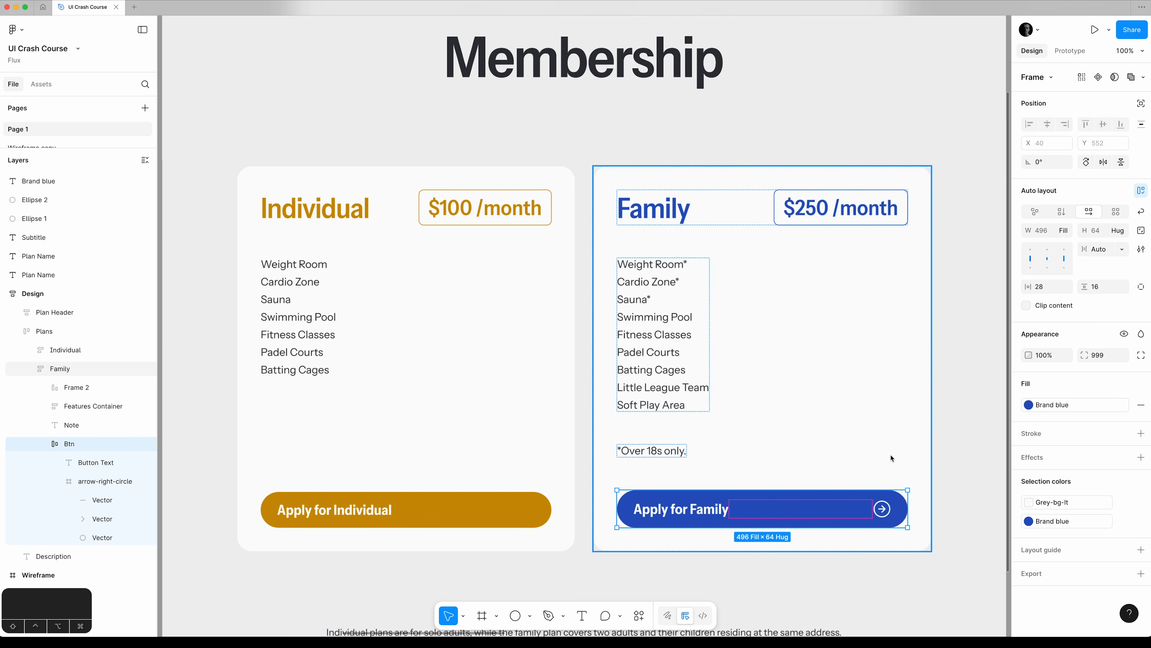
Give the Family button individual padding values, with the right padding set to 16.
scroll(891, 458, down, 5)
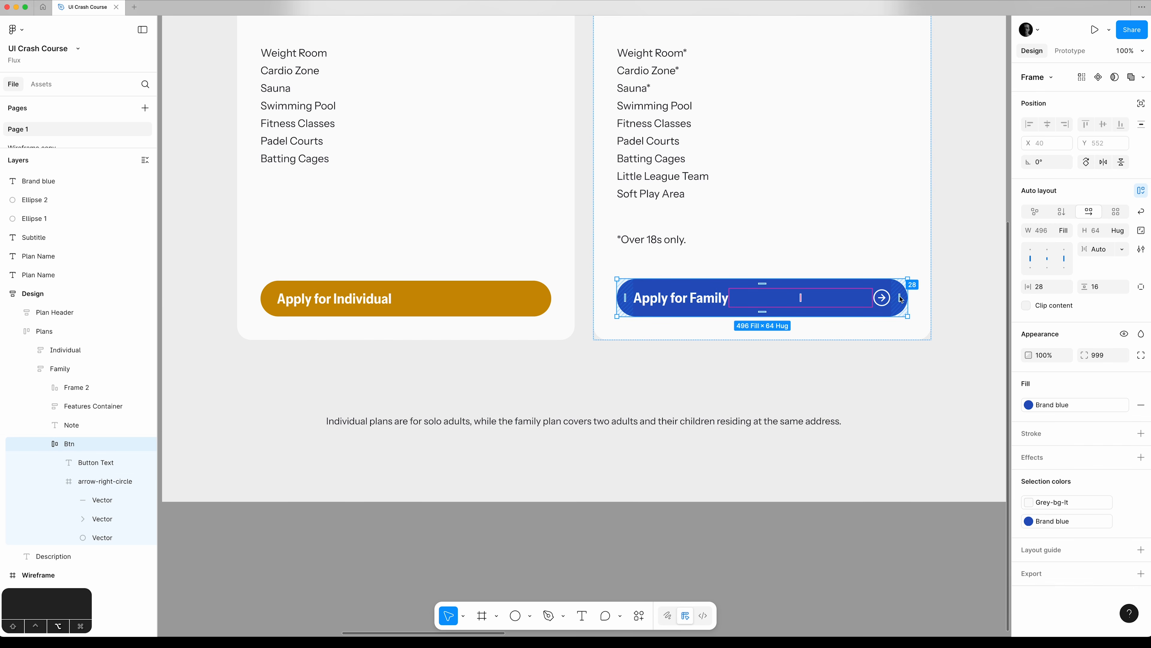
click(1141, 286)
click(1034, 305)
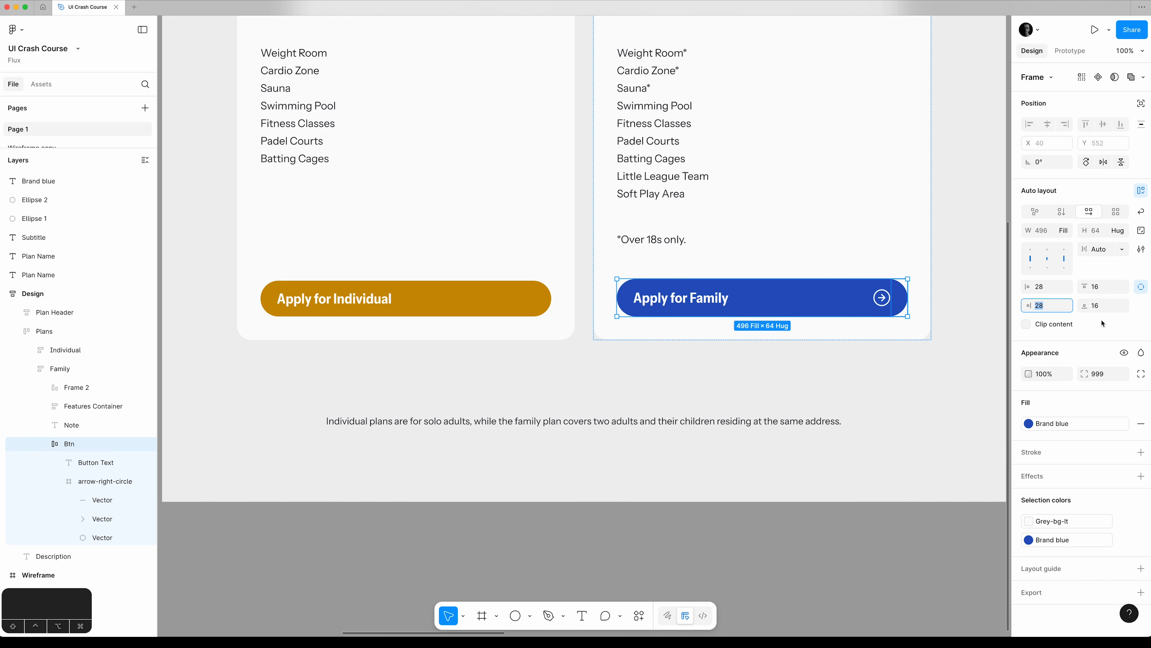
text(16)
key(Tab)
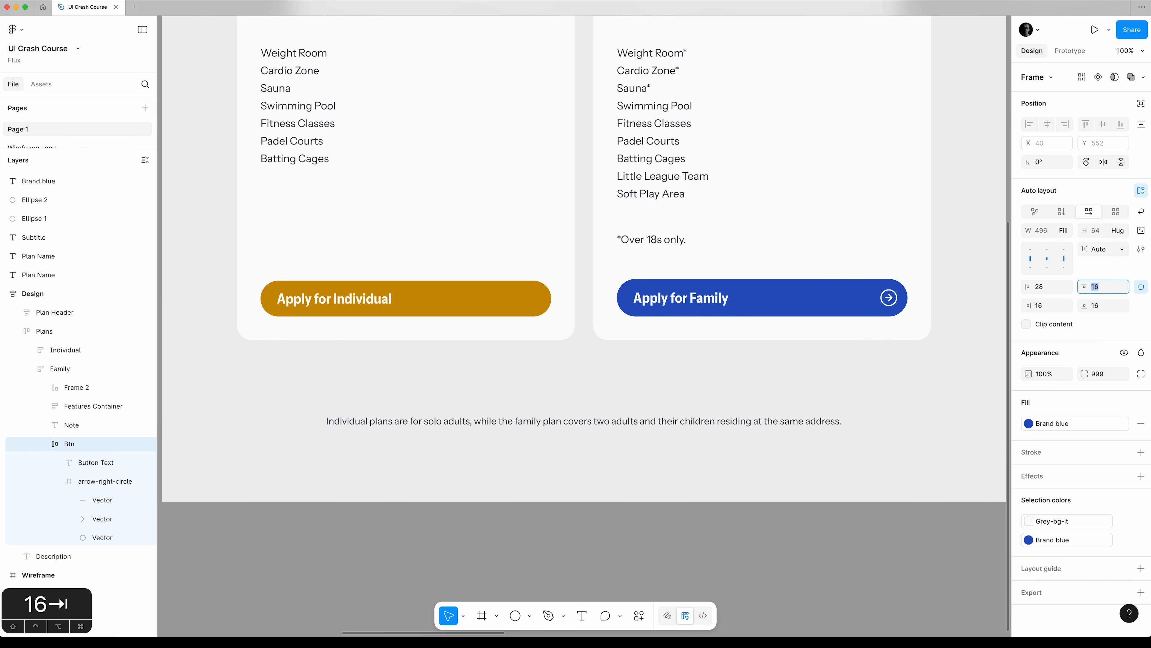
click(950, 324)
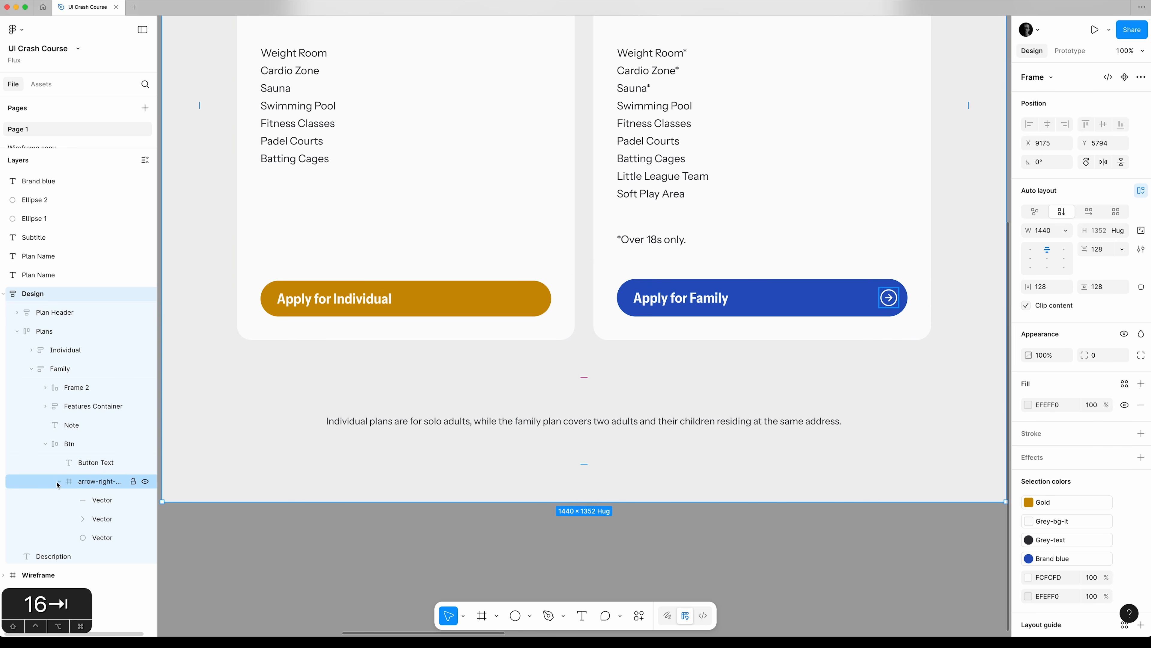
Duplicate the arrow-right-circle icon from the Family button into the Individual button, placing it after the button text.
click(32, 350)
scroll(41, 362, down, 1)
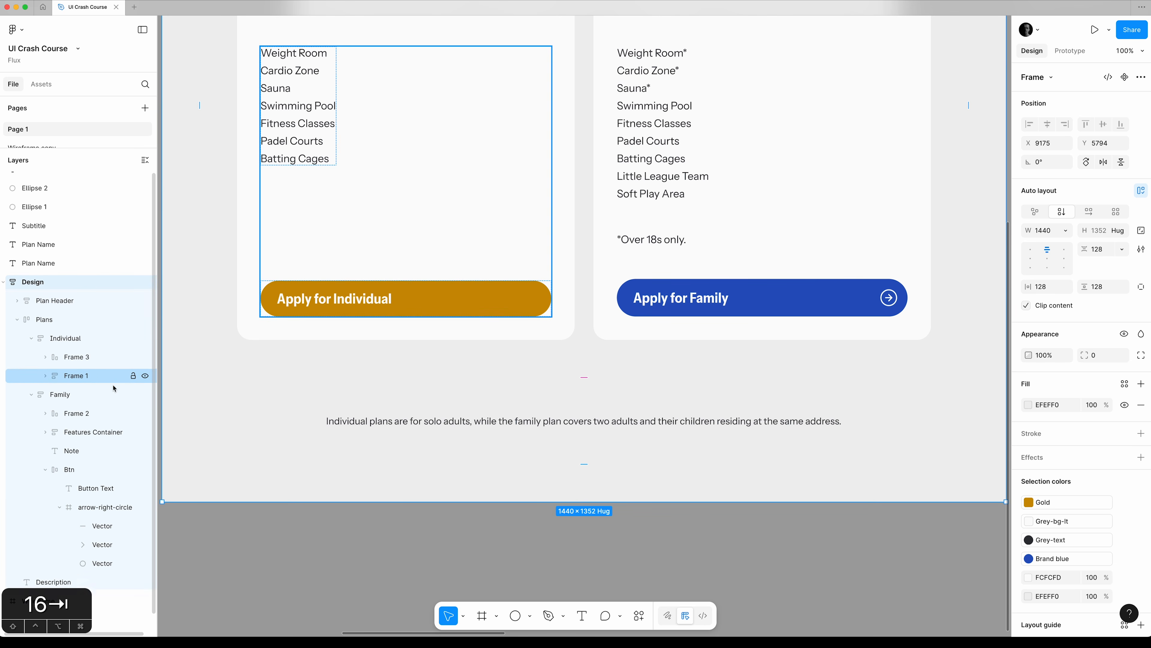
click(45, 369)
scroll(50, 363, down, 2)
click(60, 369)
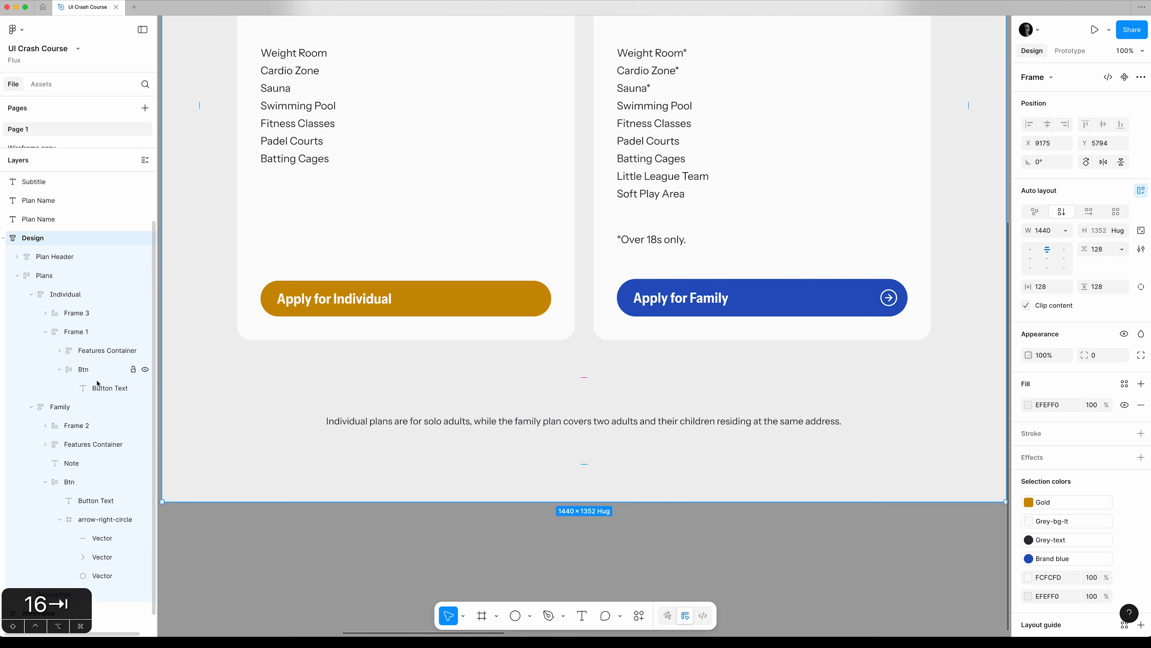
scroll(98, 384, down, 1)
click(93, 502)
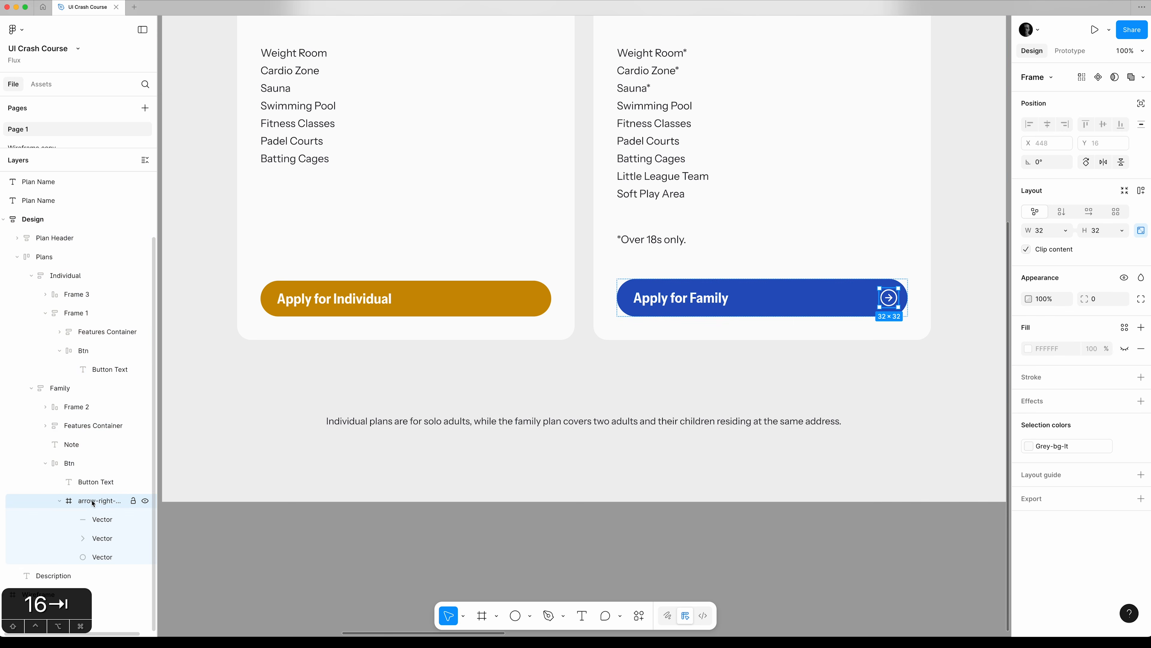
drag(93, 503, 114, 366)
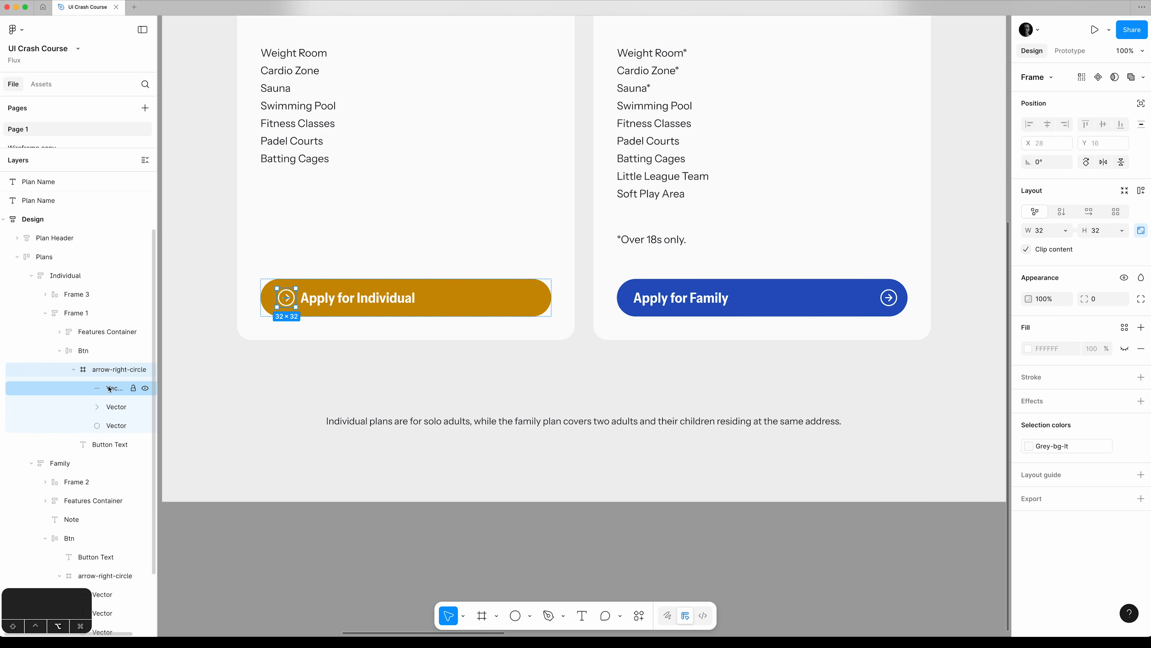
click(101, 444)
drag(100, 444, 93, 361)
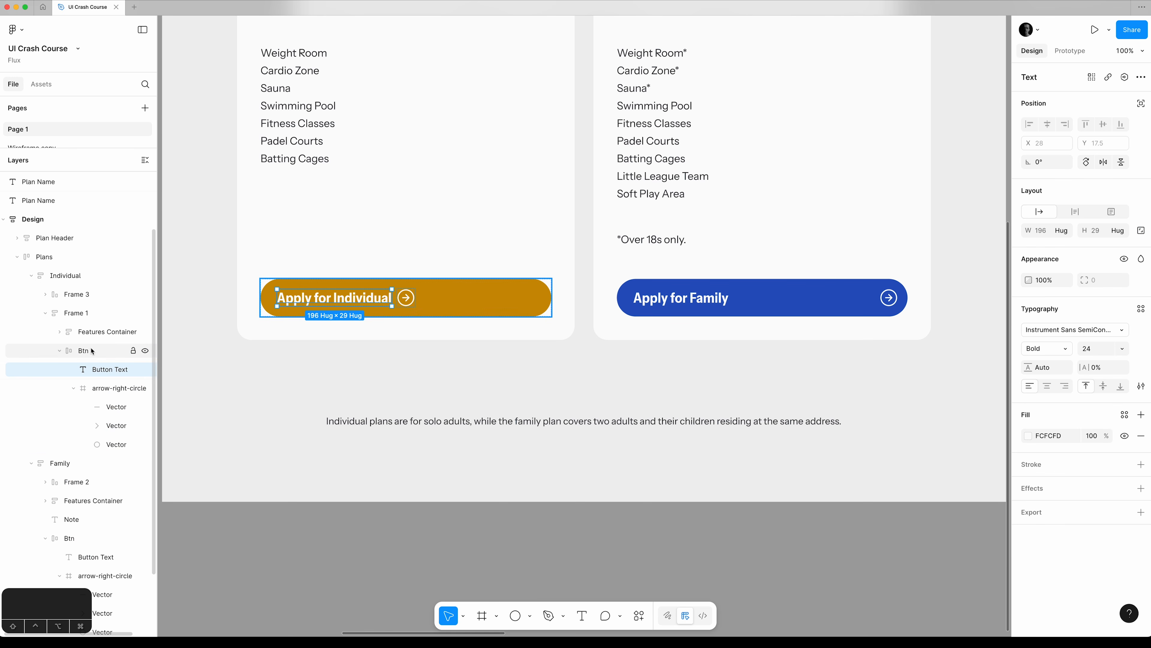
Set the Individual button's horizontal gap to Auto and its right padding to 16.
click(92, 351)
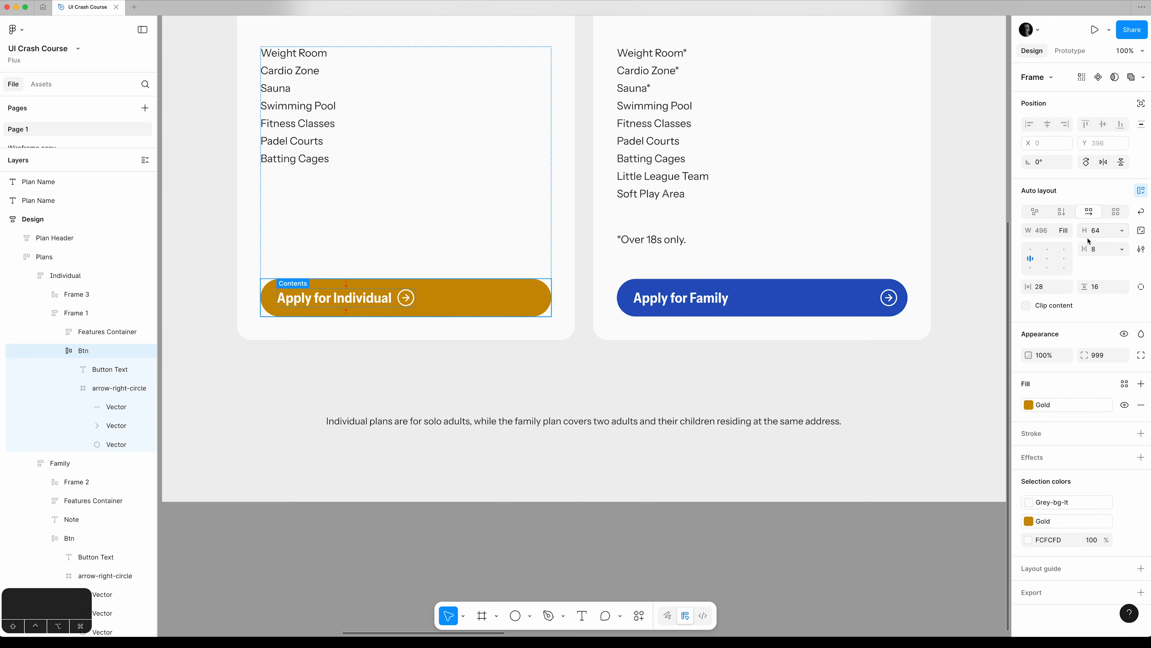
click(1121, 249)
click(1106, 261)
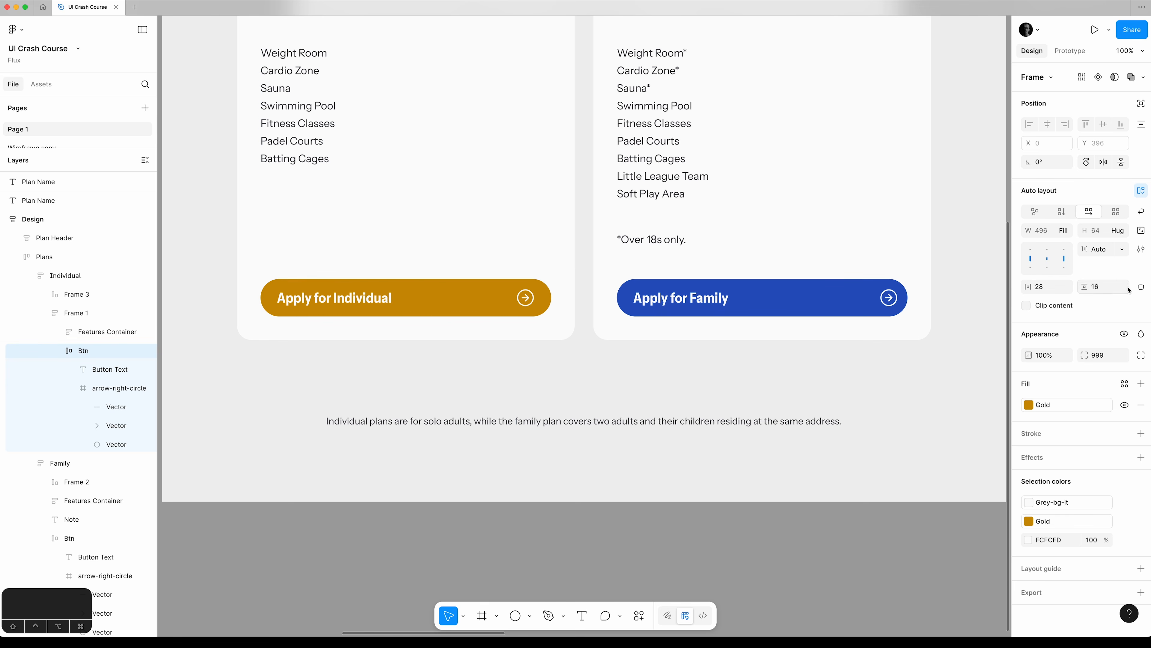
click(1141, 286)
click(1052, 307)
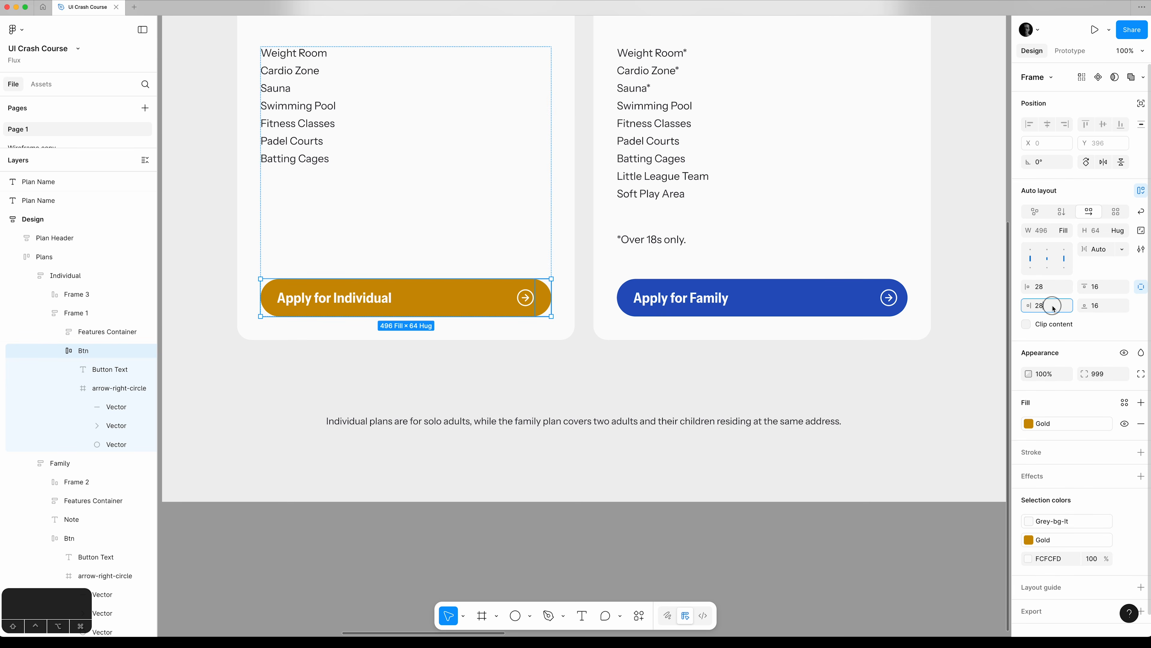
text(16)
key(Tab)
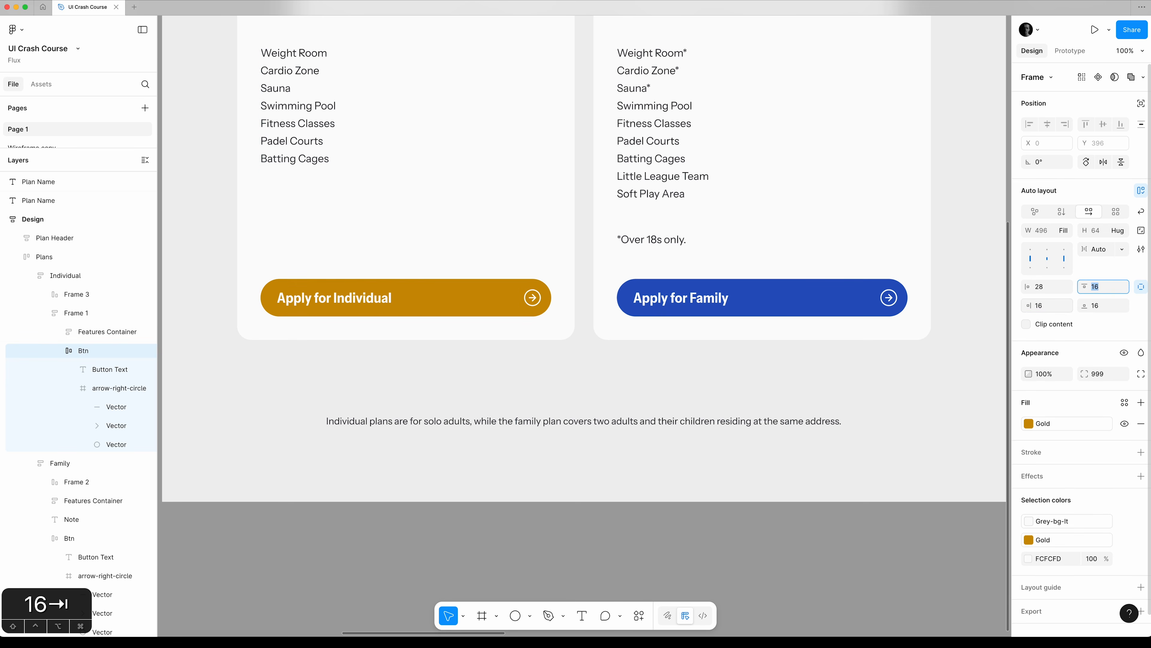
click(1116, 327)
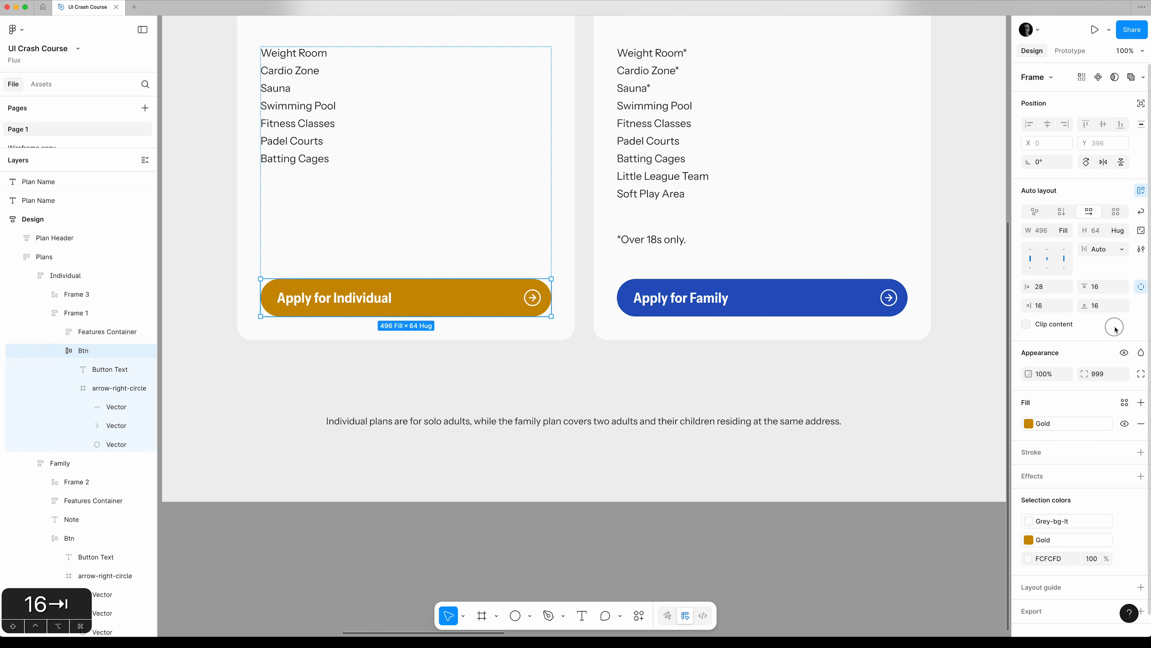
click(1112, 328)
click(812, 537)
Insert the check-circle icon from the Feather Icons plugin and move it to the start of the Individual plan's Features Container.
scroll(813, 537, up, 2)
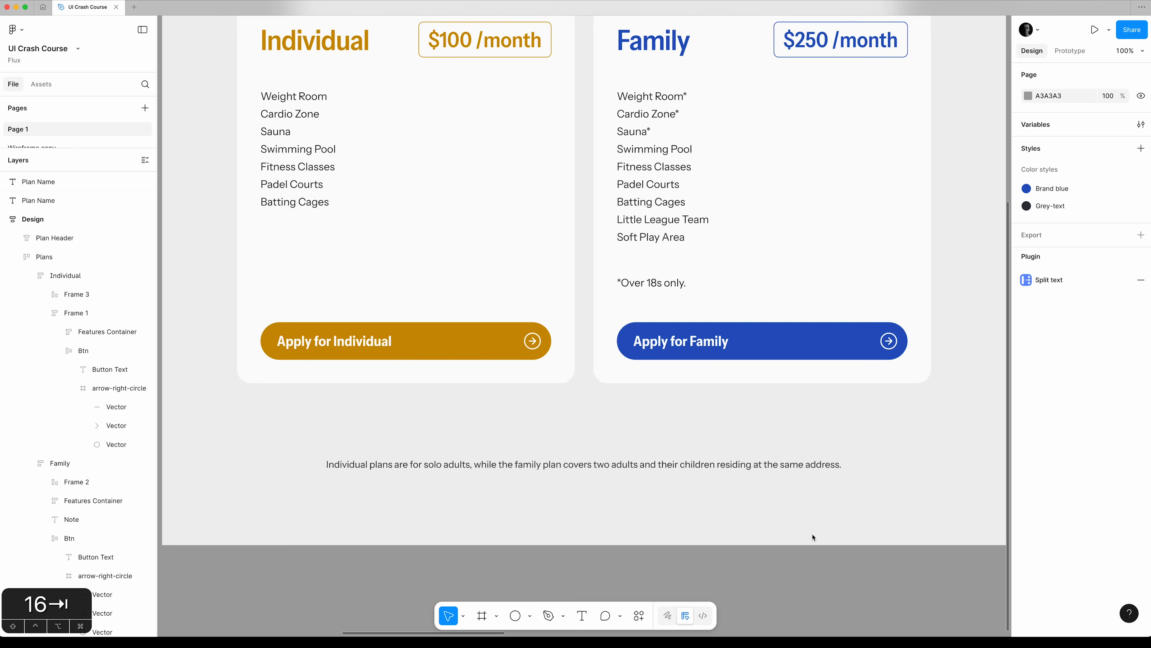
scroll(812, 538, up, 2)
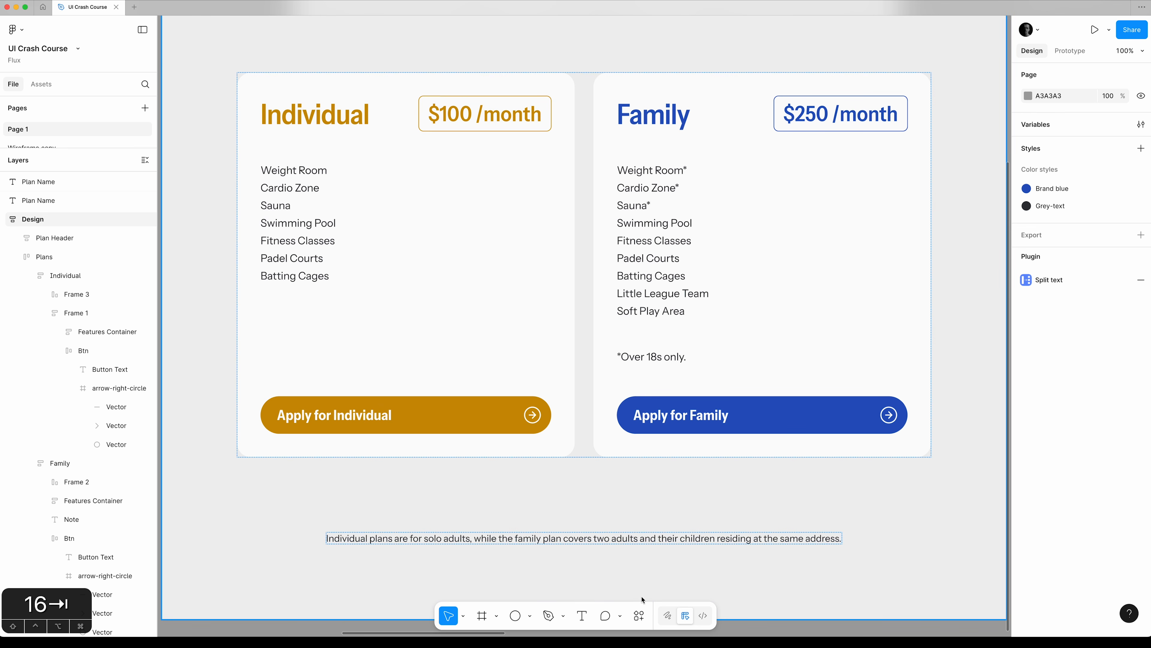
click(639, 616)
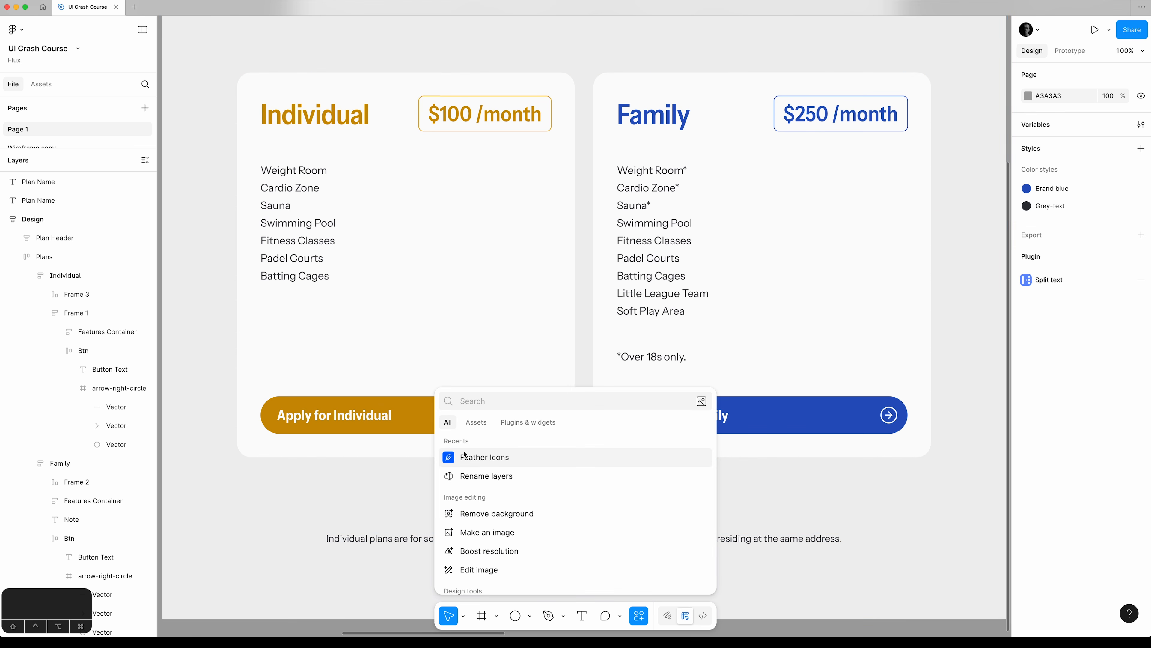
click(467, 457)
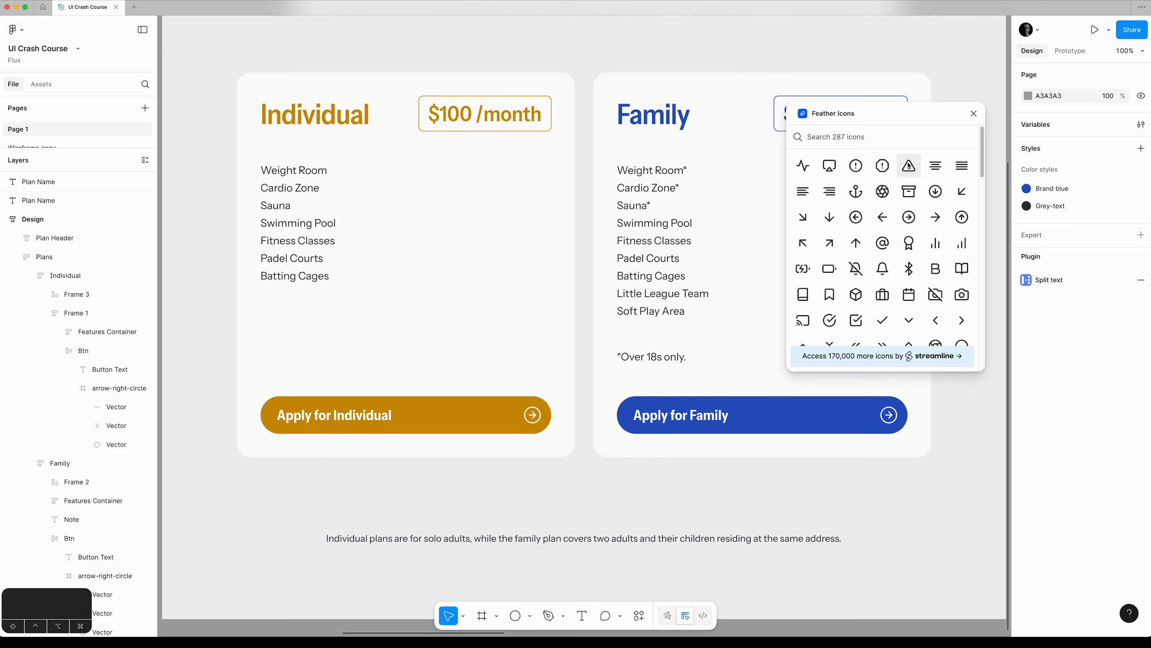
click(853, 138)
scroll(853, 138, down, 4)
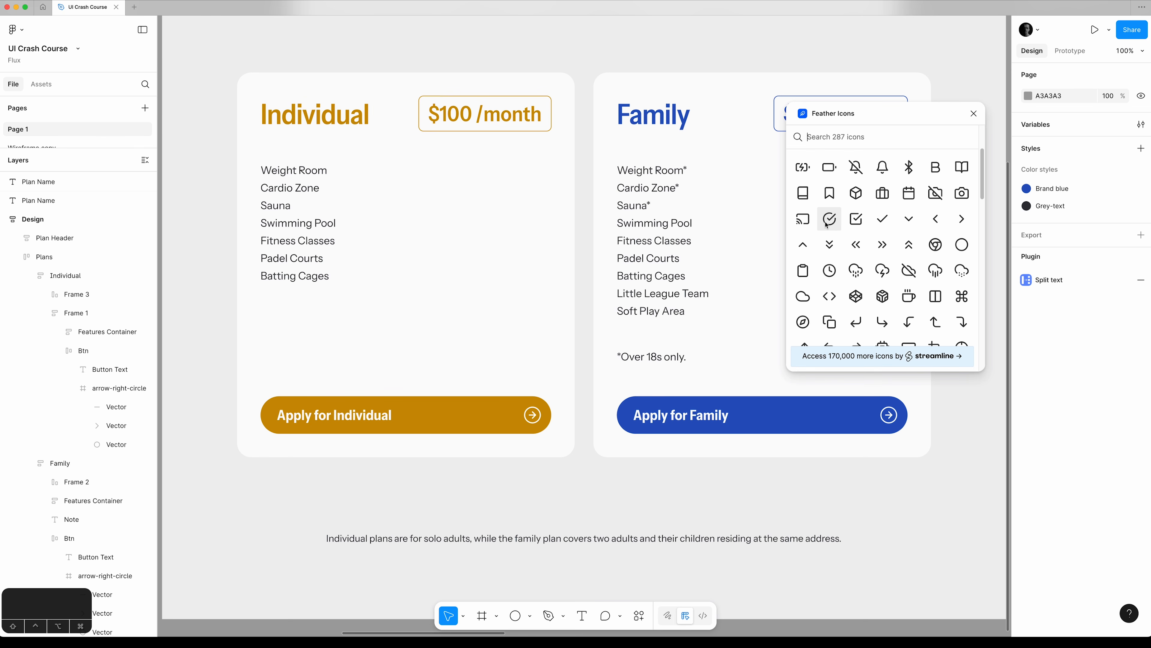
click(830, 220)
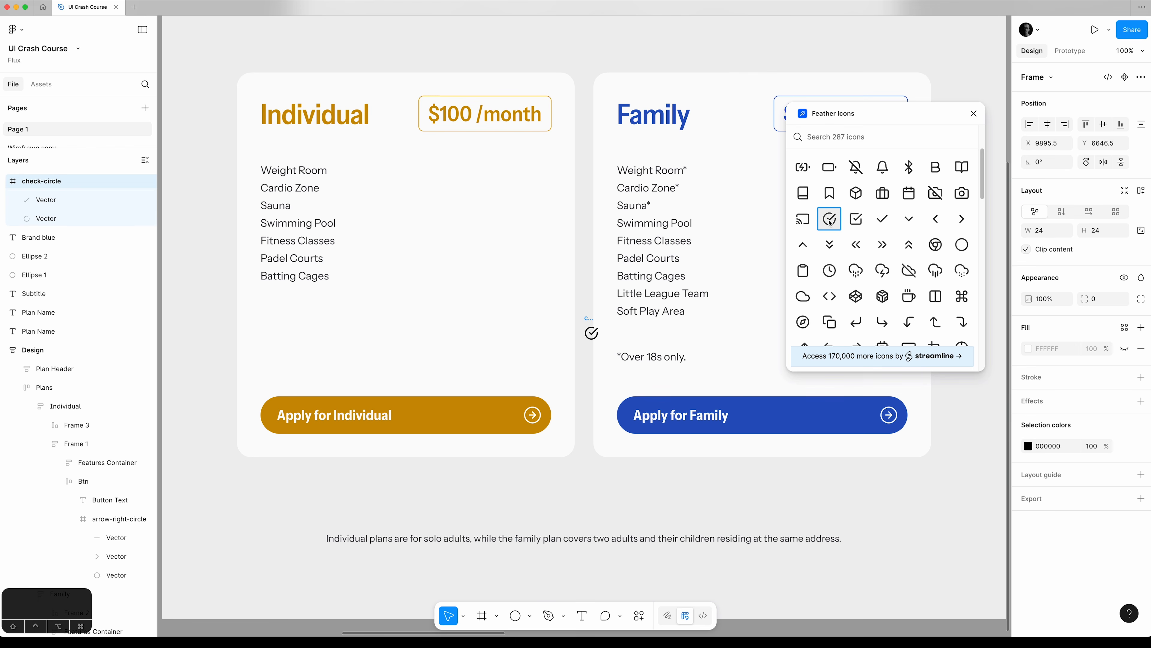
click(973, 114)
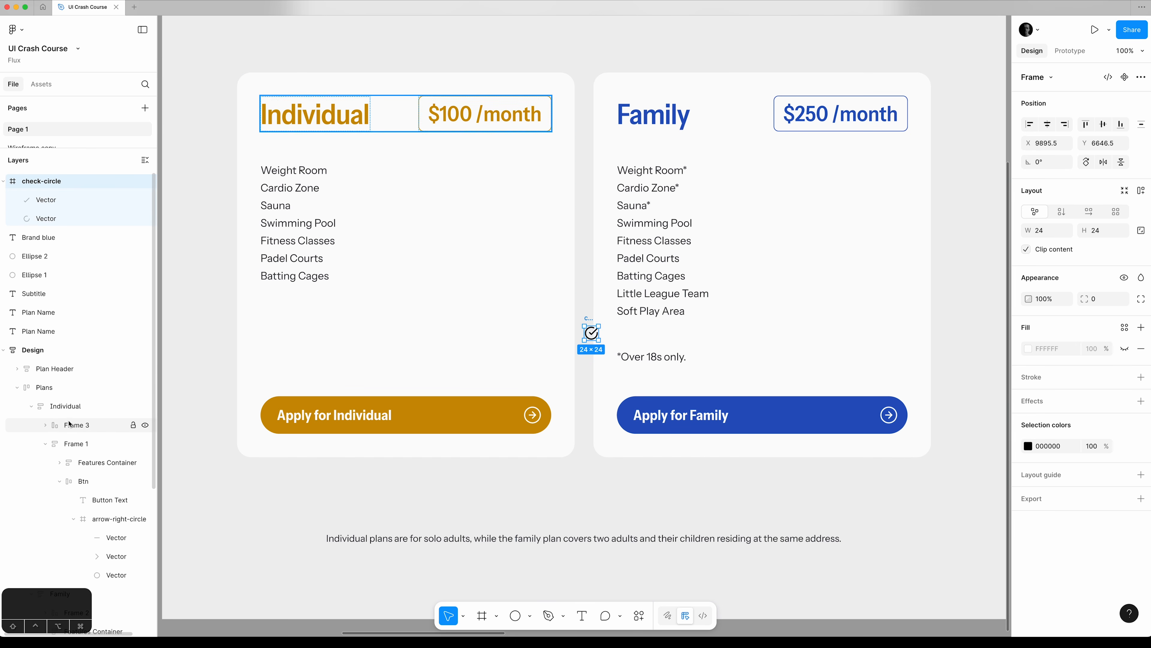
drag(41, 185, 114, 464)
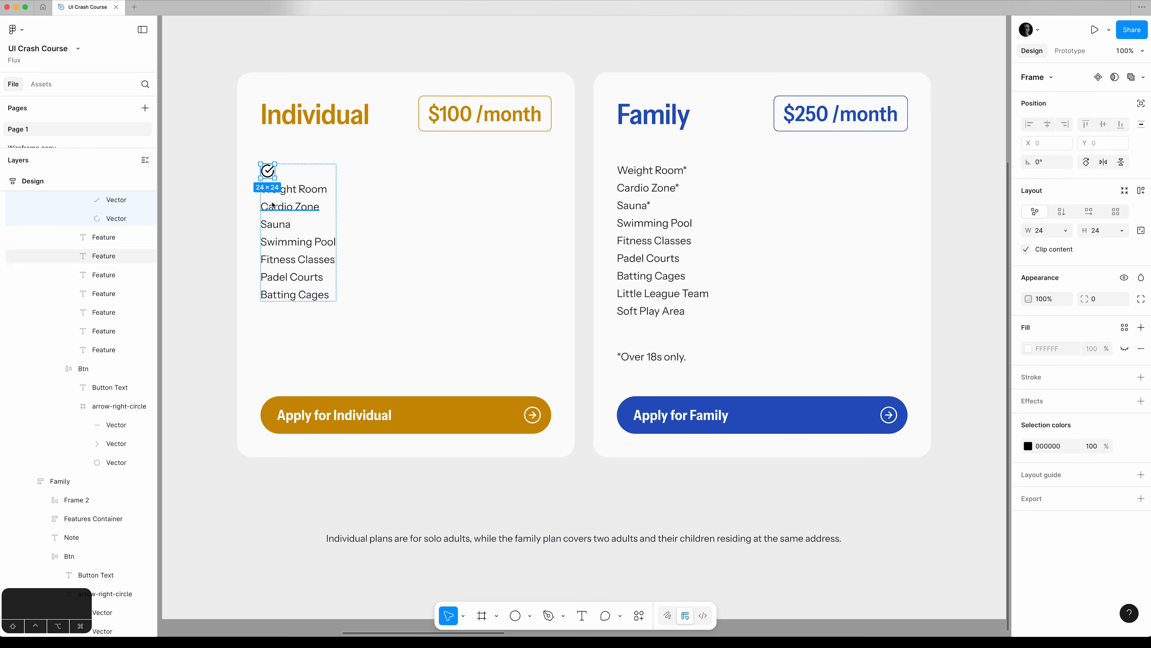
Wrap the check-circle icon and the Weight Room text in a horizontal auto layout frame.
shift+click(103, 425)
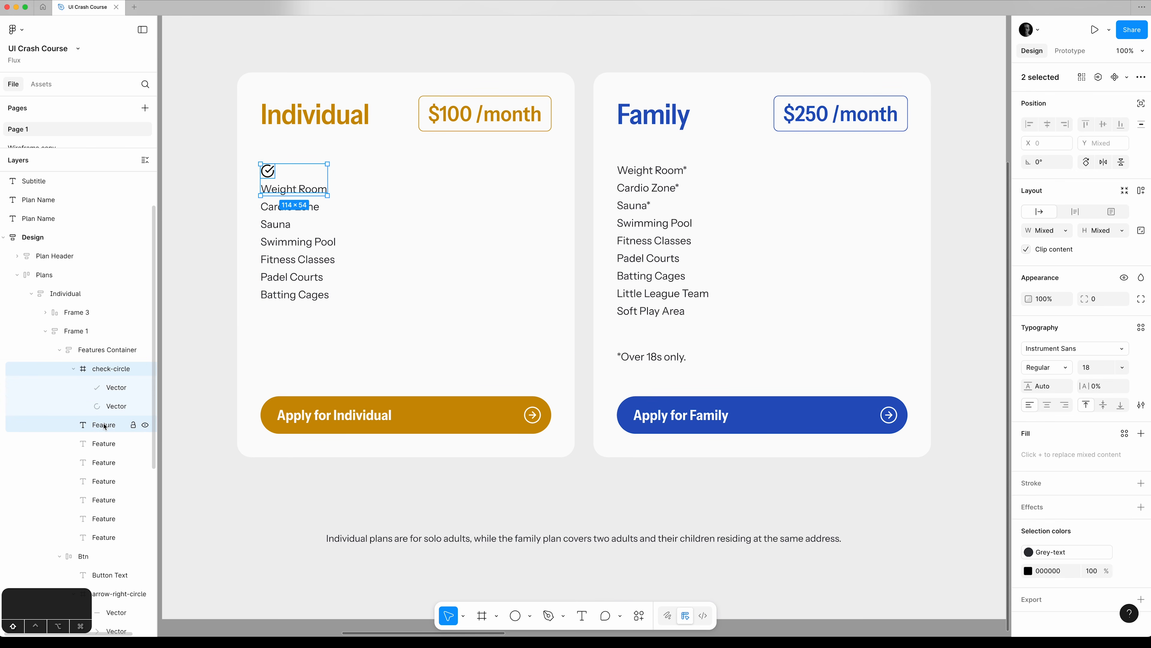
key(shift+a)
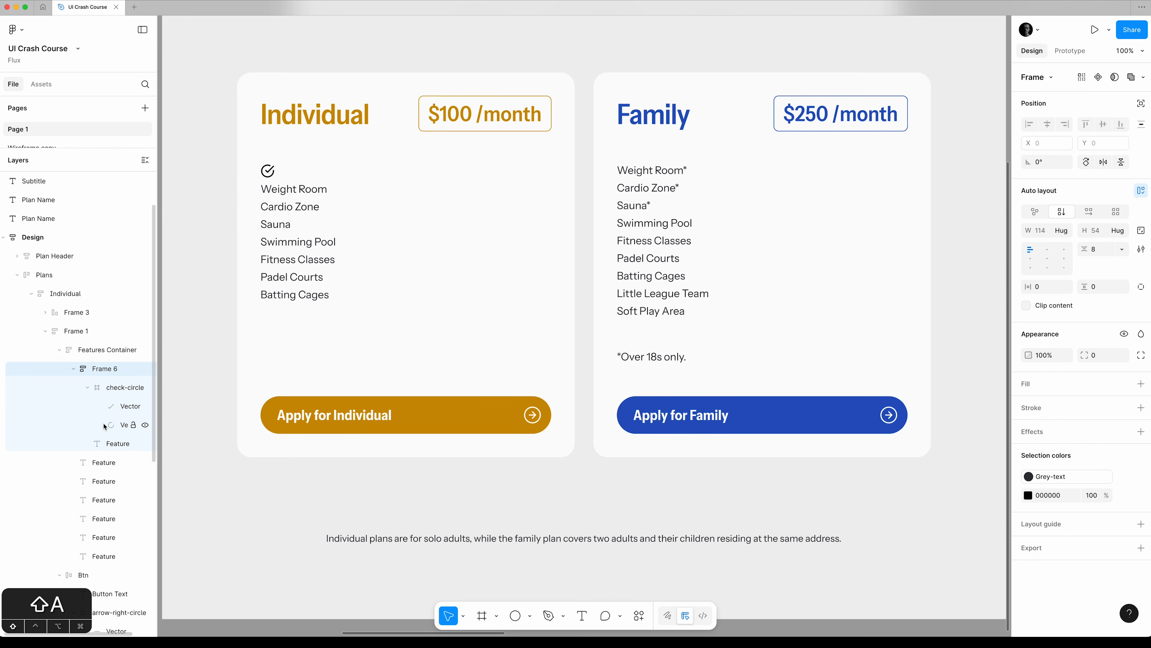
click(1087, 211)
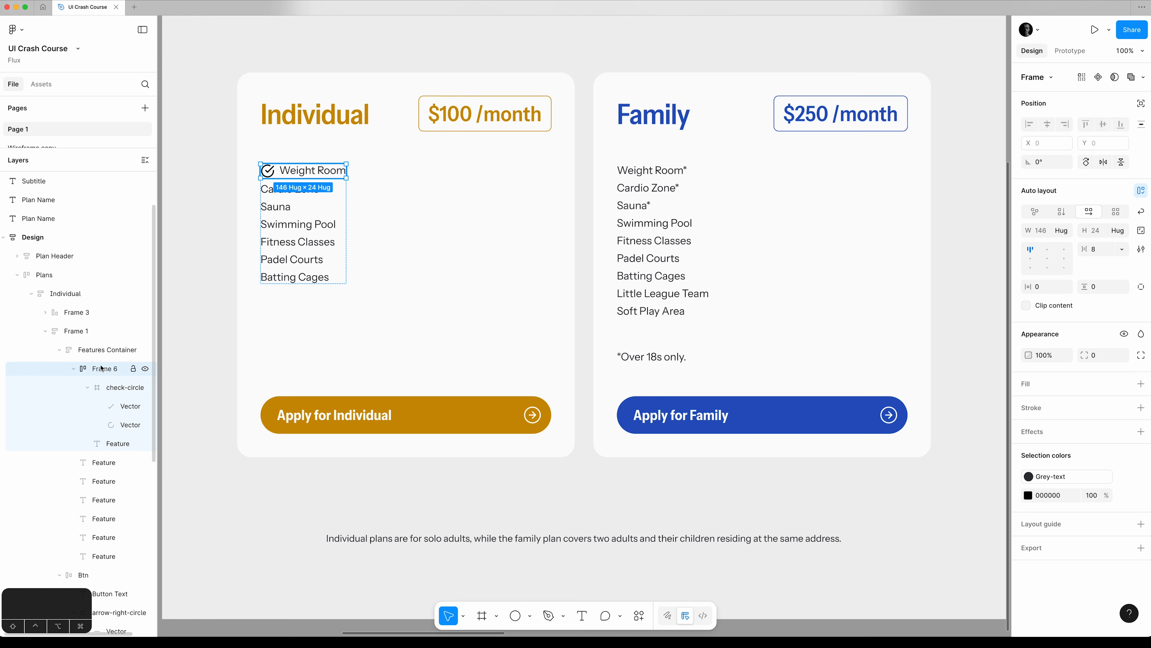
Keep the Weight Room row's gap at 8 and align its icon and text left and vertically centred.
click(1111, 251)
key(shift+Up)
key(shift+Down)
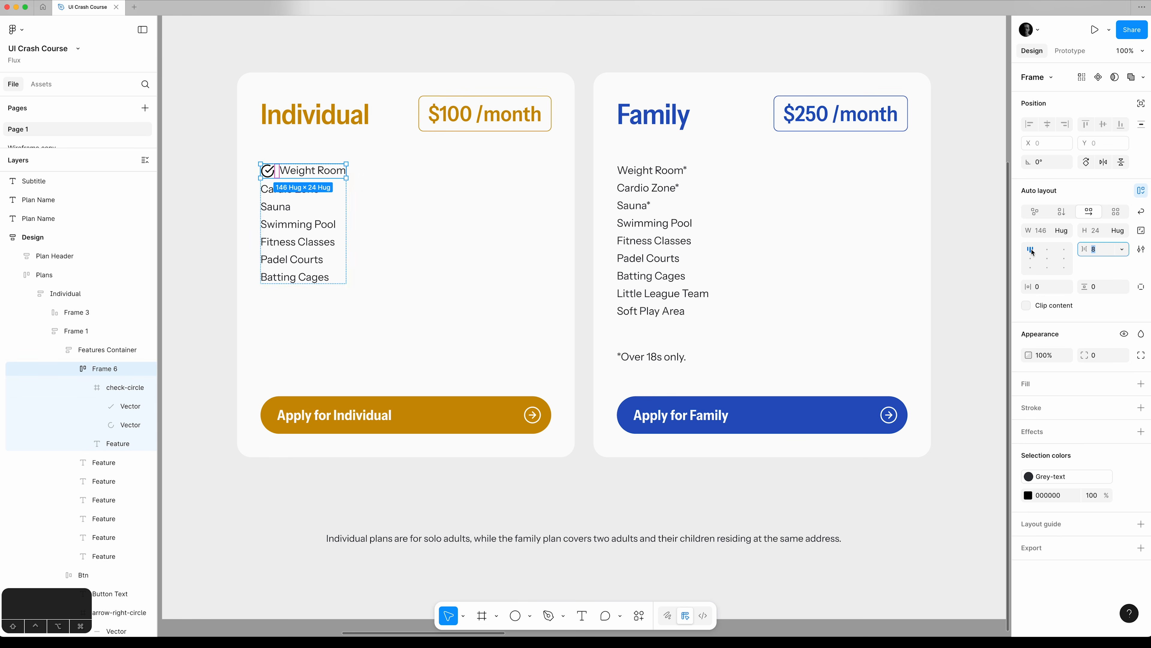
click(1034, 260)
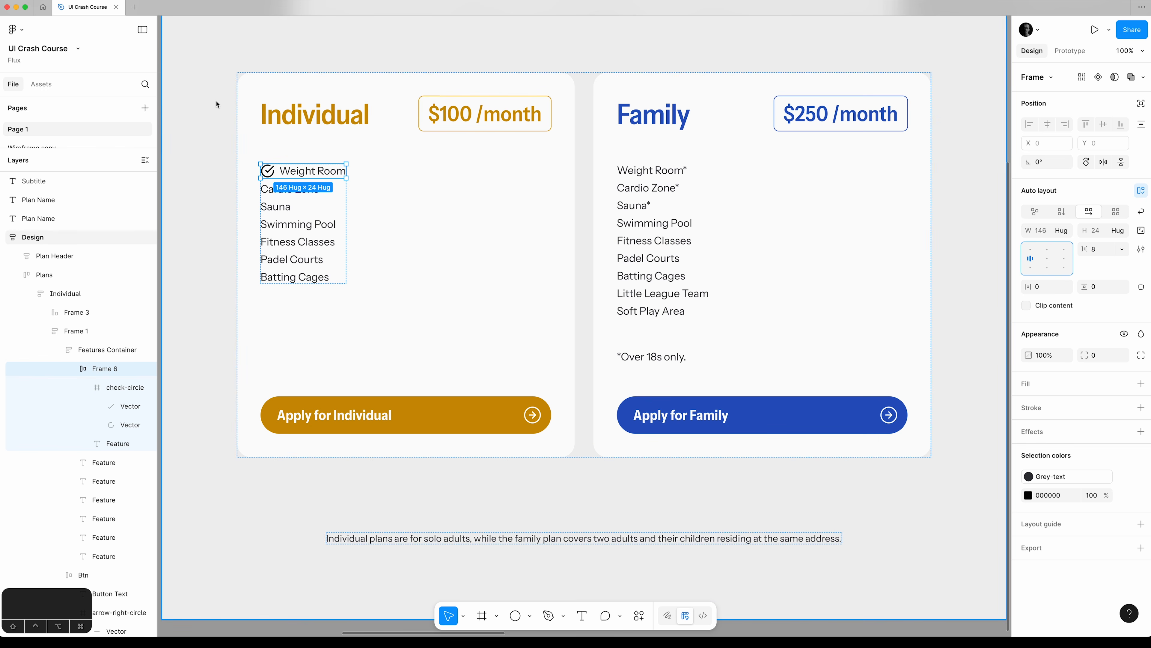
Zoom in on the Individual plan's feature list and price header for closer inspection.
key(super+equal)
click(94, 332)
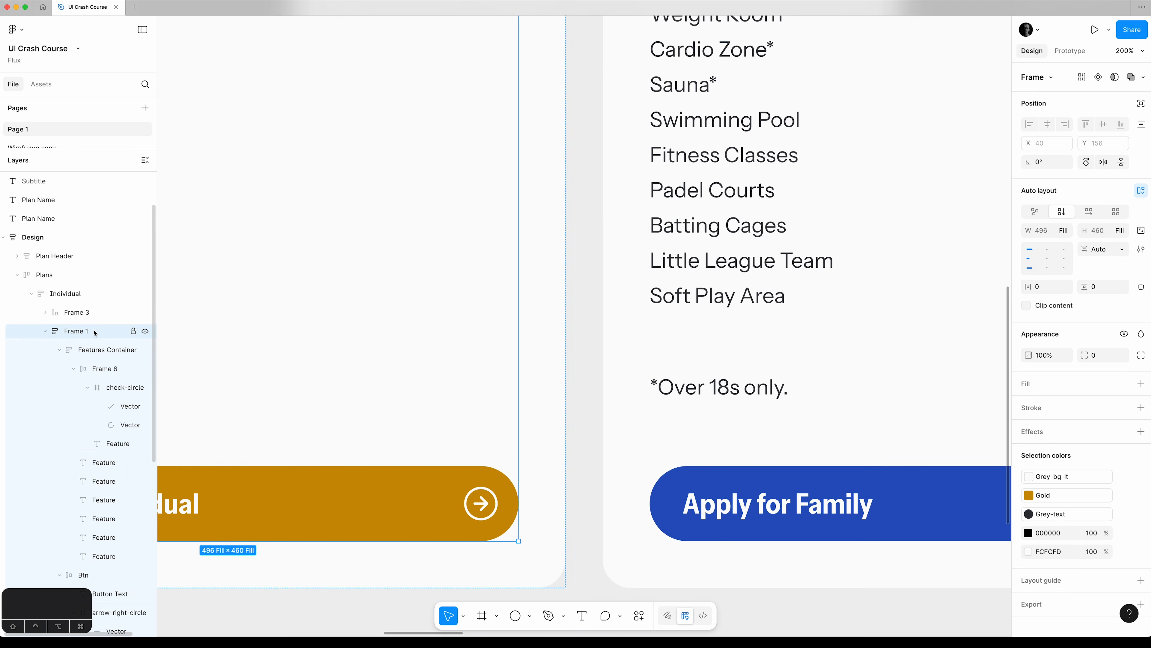
key(shift+2)
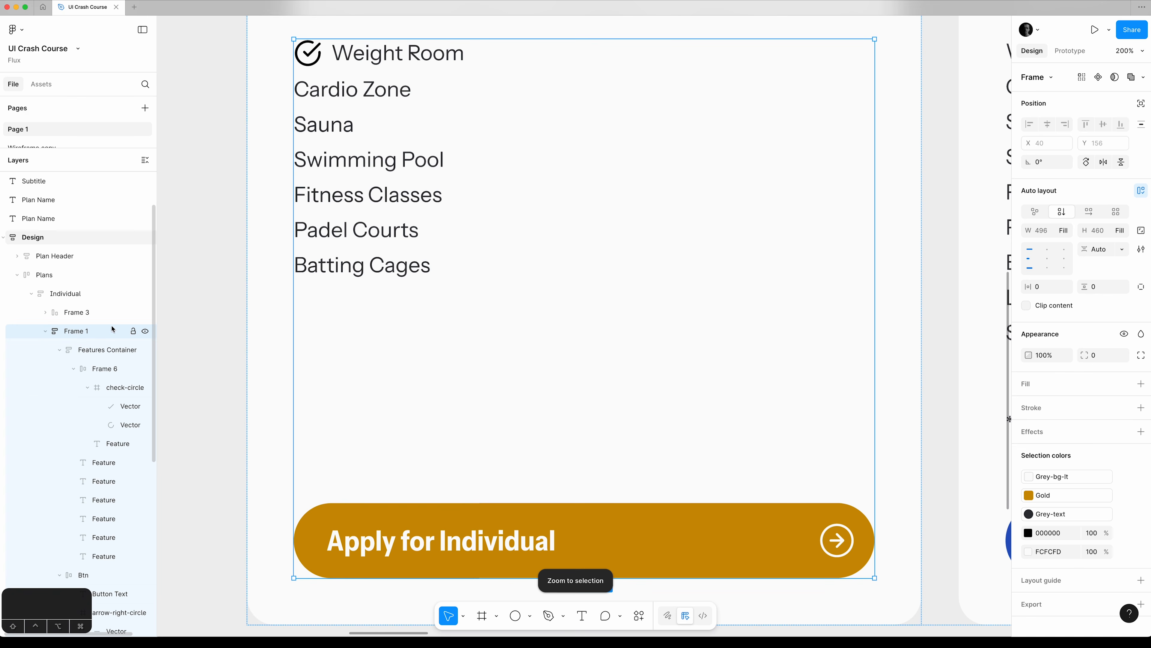
scroll(195, 311, up, 5)
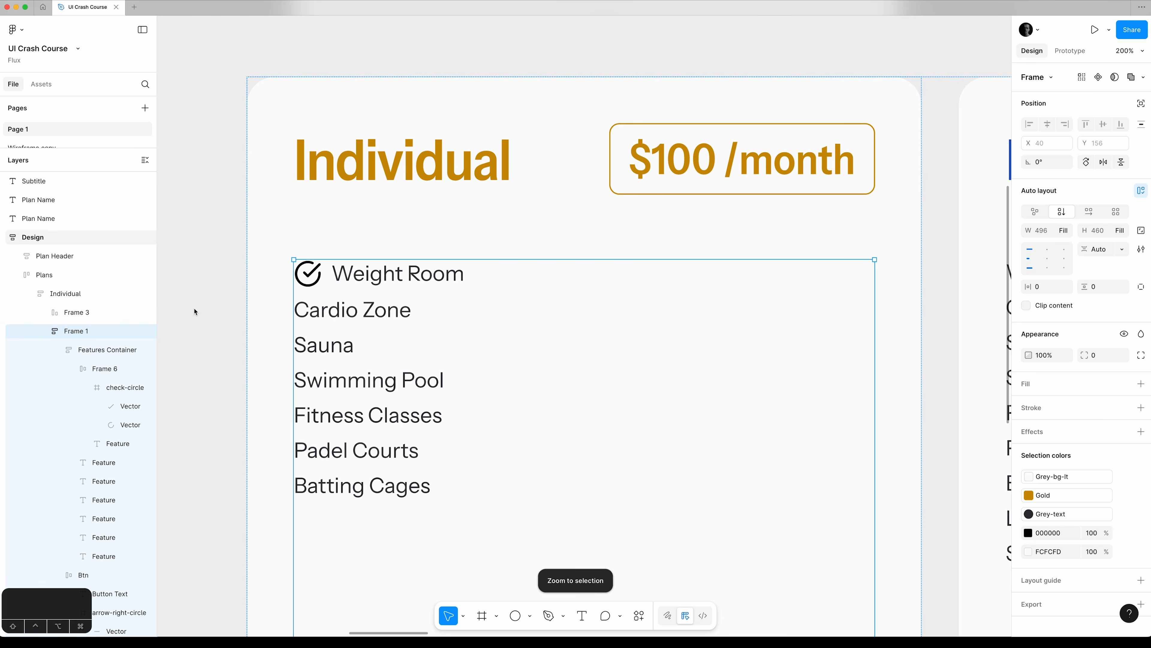
click(190, 313)
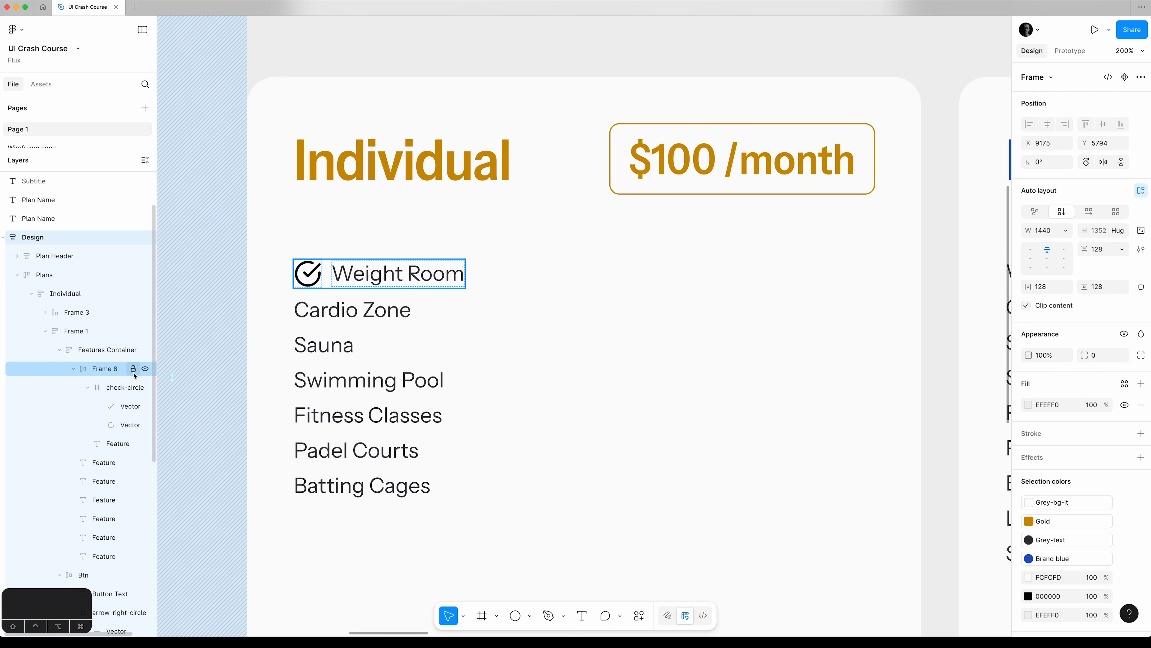
Apply the Gold library colour to the check-circle icon beside Weight Room.
click(129, 387)
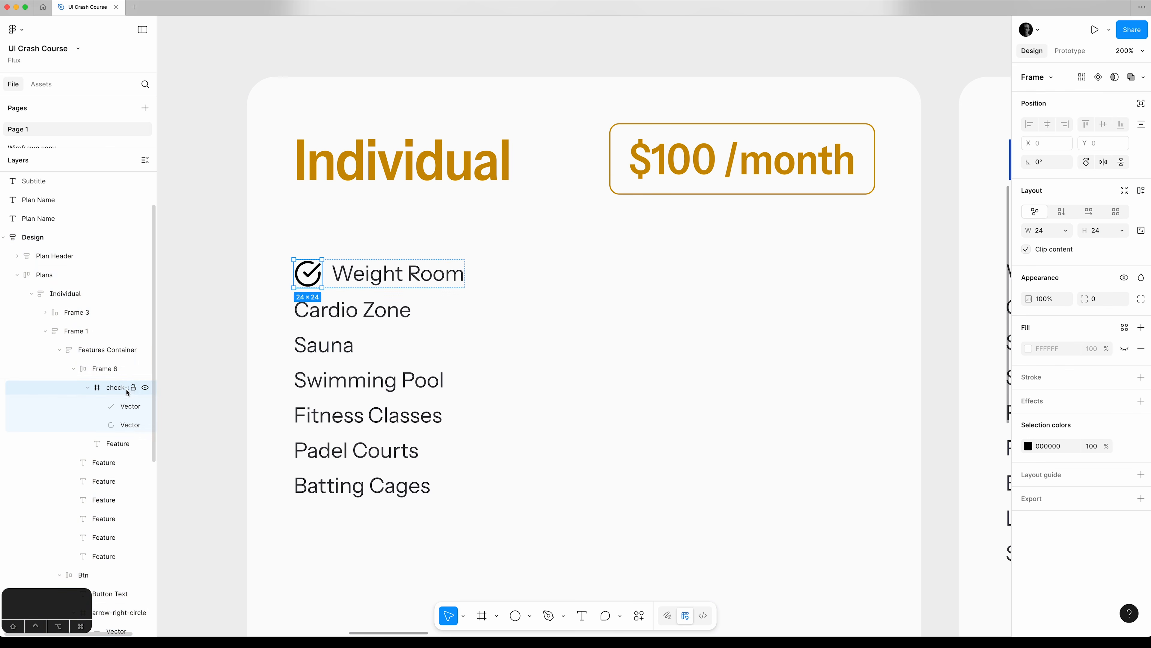
click(1028, 446)
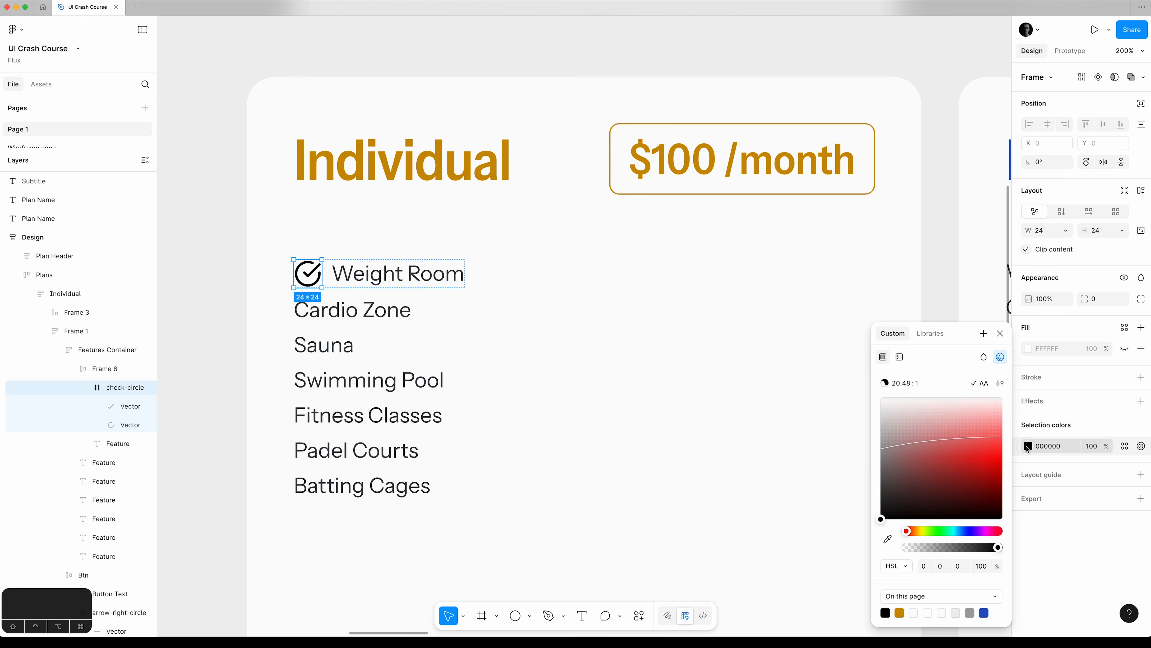
click(929, 333)
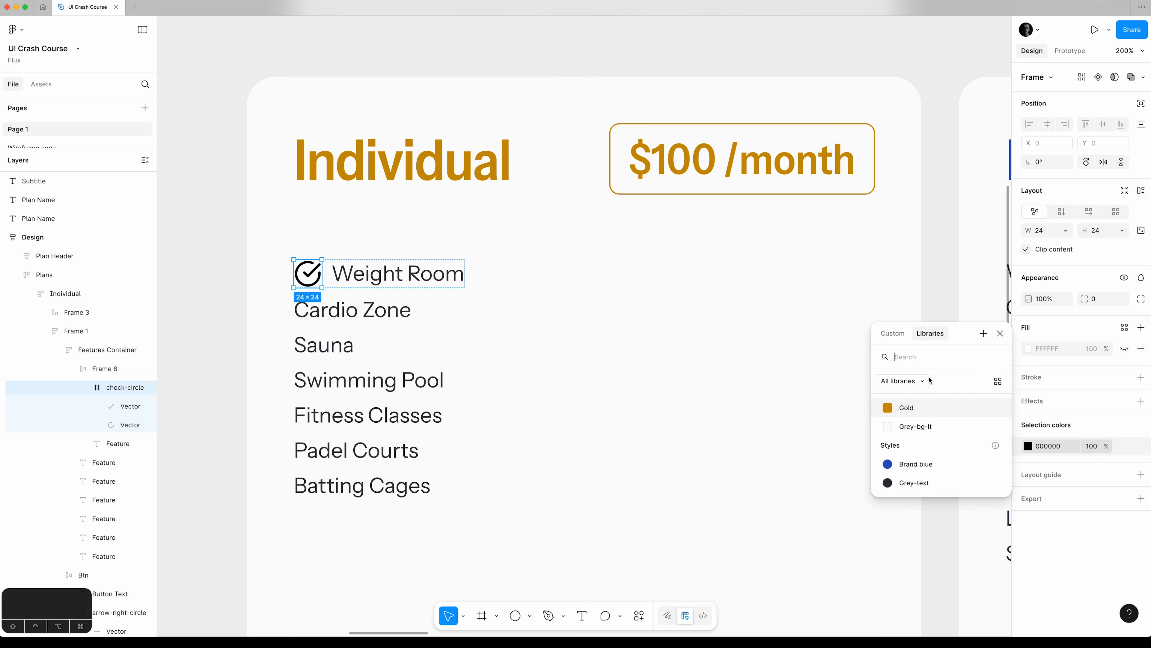
click(925, 412)
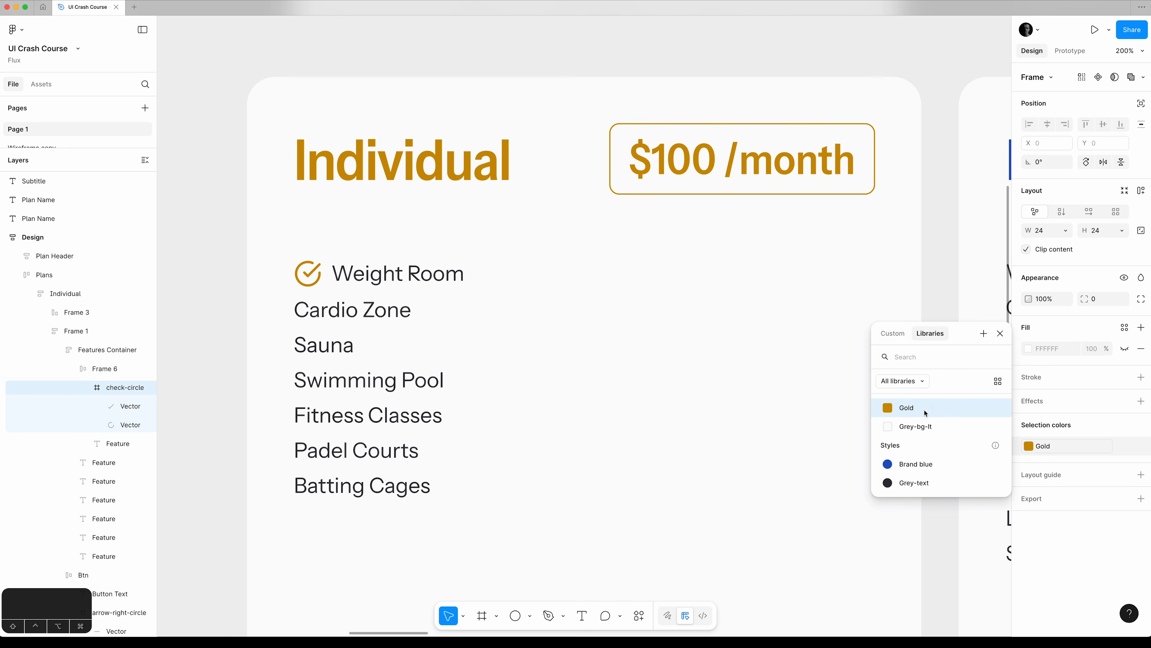
click(1004, 336)
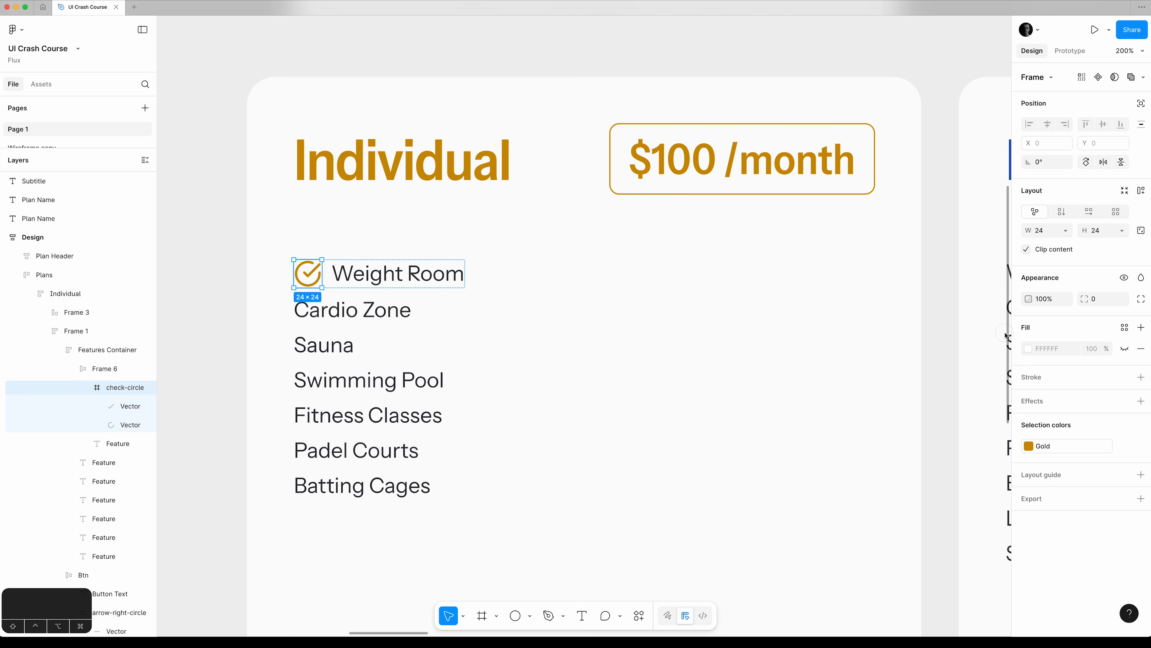
click(199, 366)
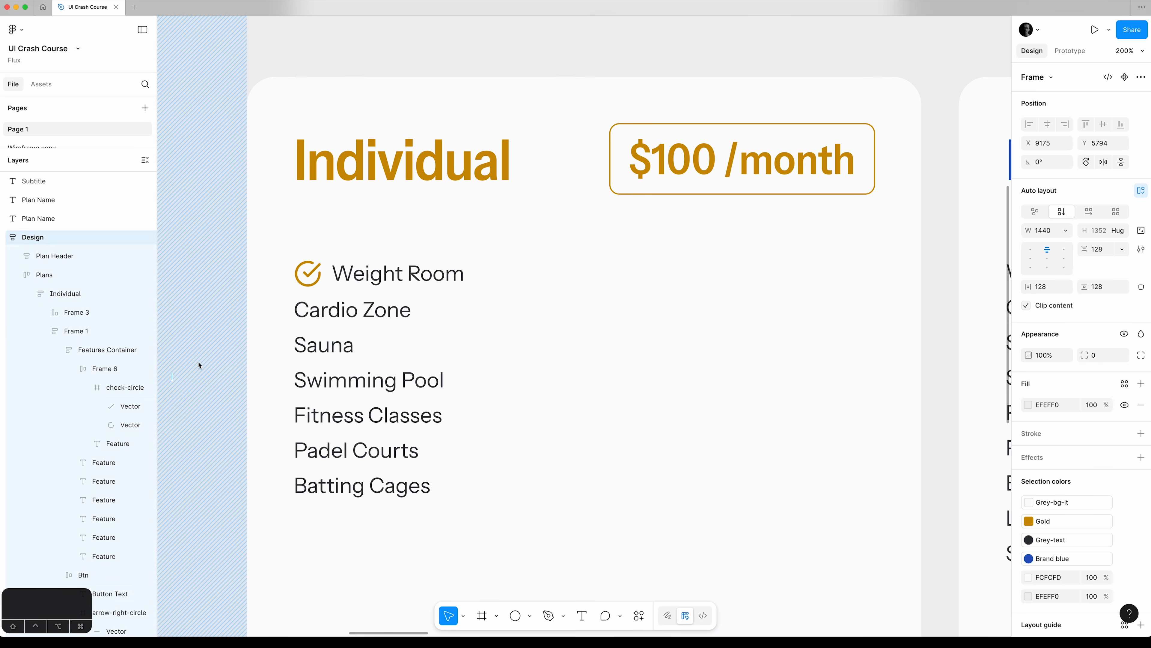
Collapse the Weight Room row's layers and run the AI Rename layers command on the whole Design frame.
key(super+minus)
key(super+minus)
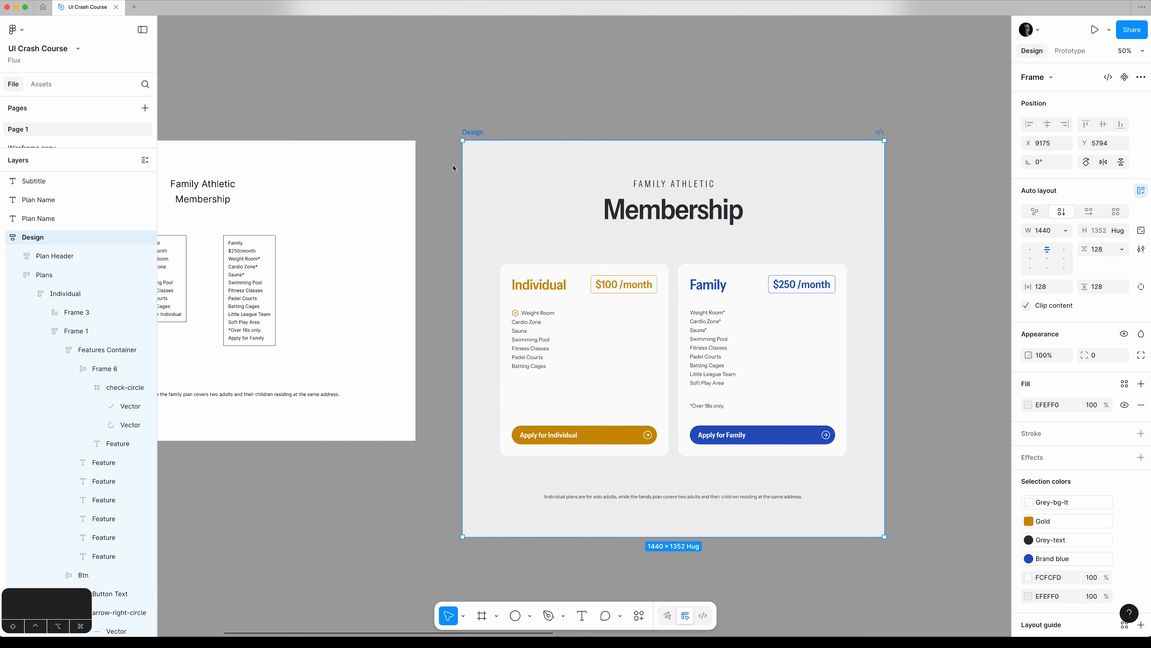
key(shift+2)
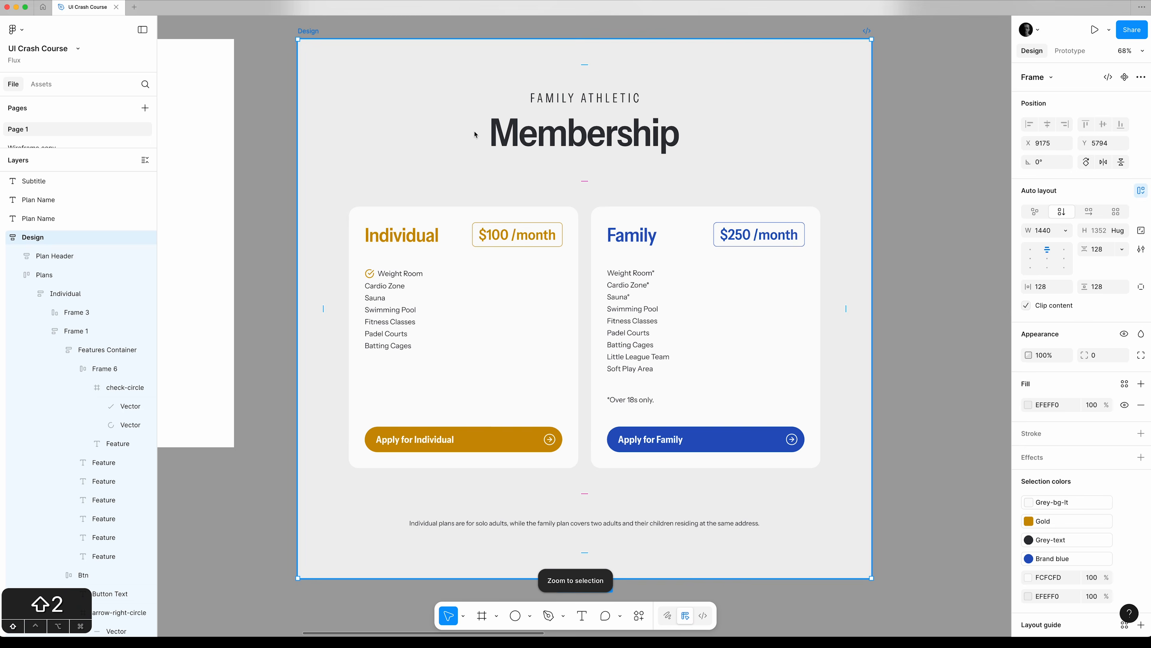
click(88, 388)
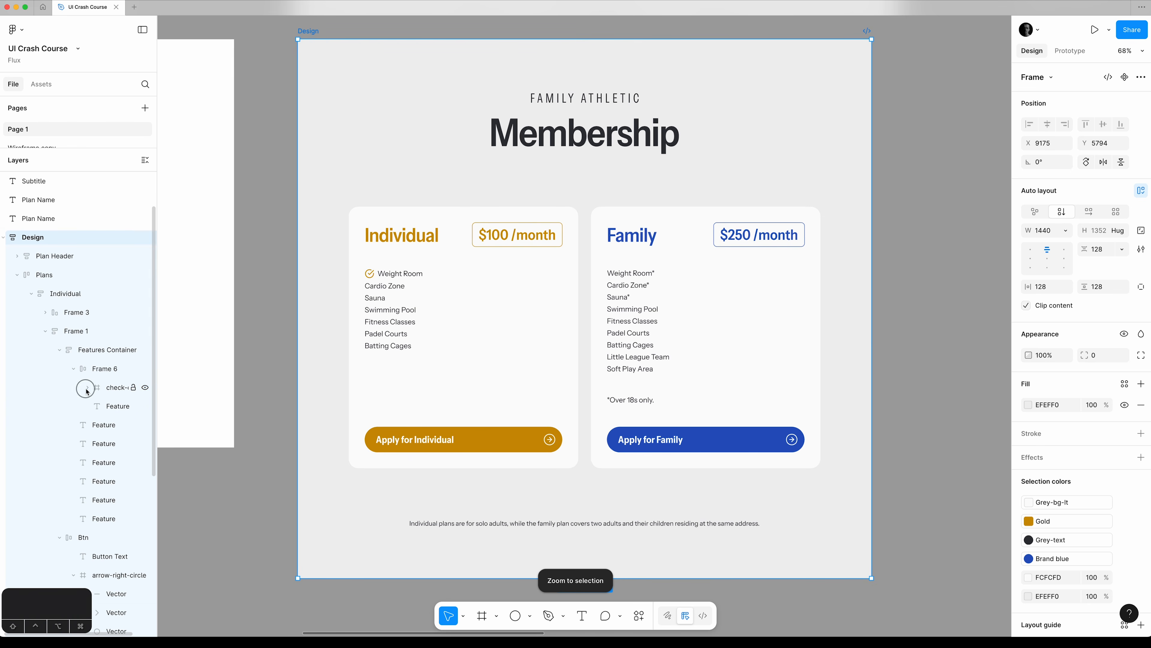
click(73, 369)
click(100, 371)
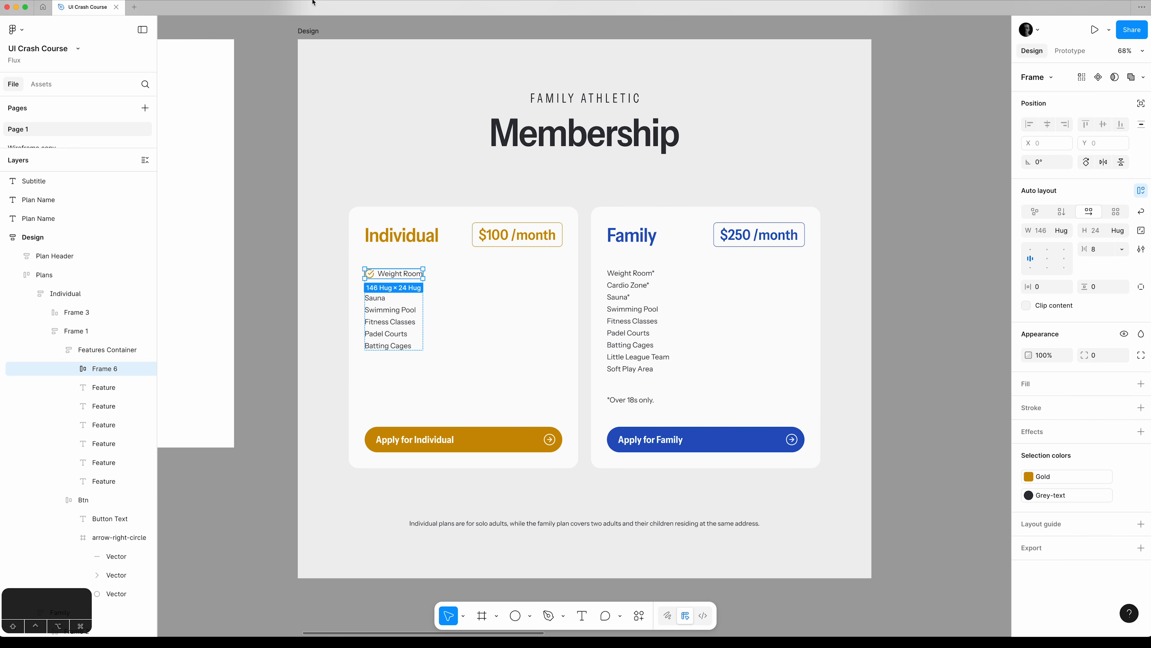
click(308, 31)
key(super+k)
text(rename)
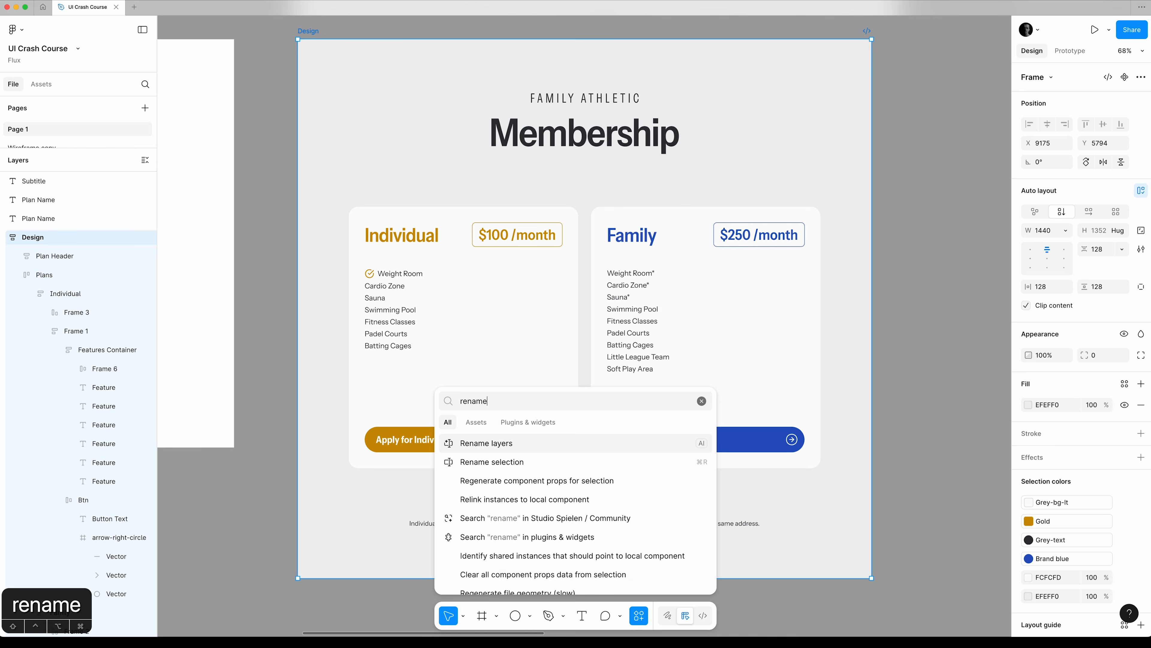
click(526, 442)
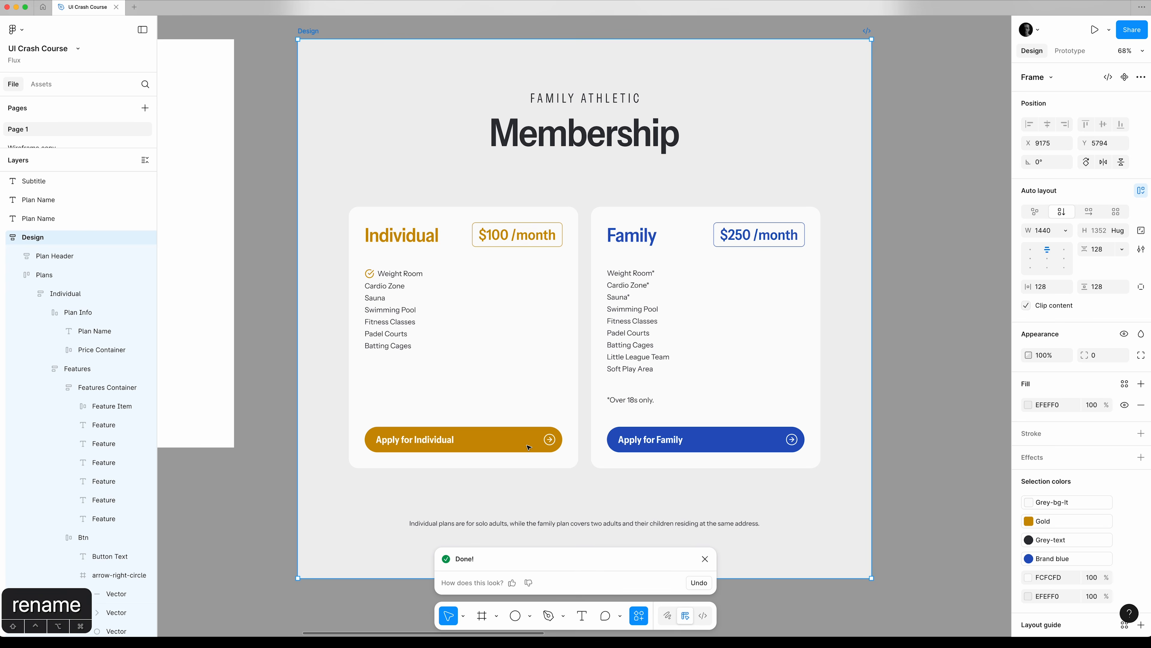
Duplicate the Individual plan's Weight Room Feature Item six times, one for each remaining feature.
click(117, 425)
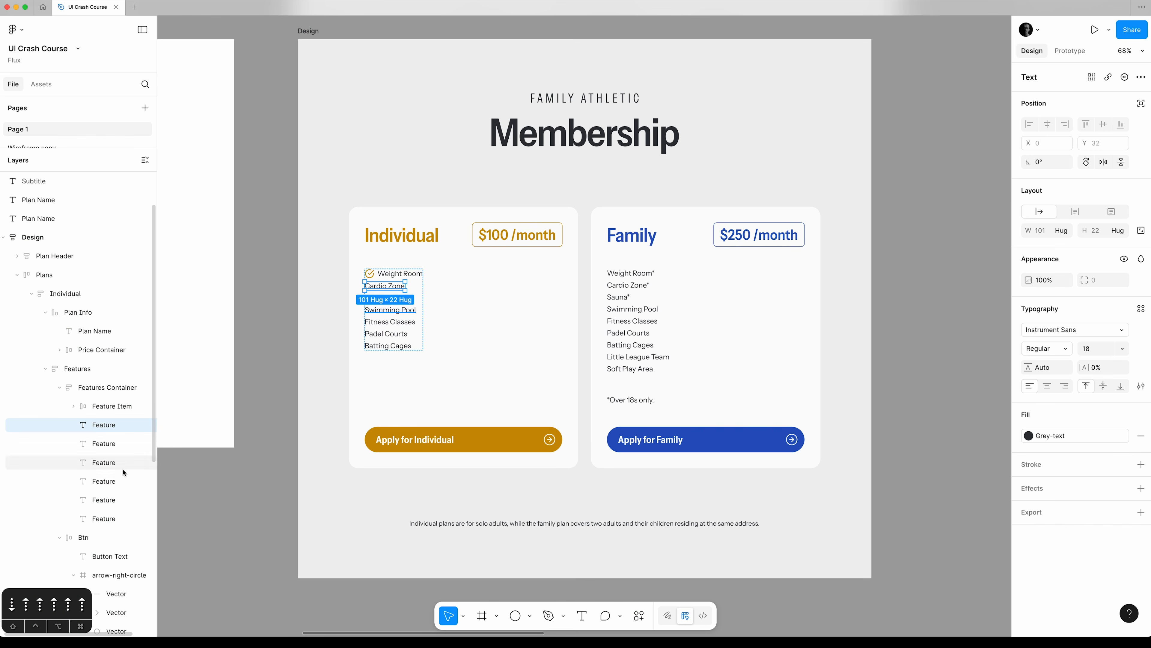
click(122, 517)
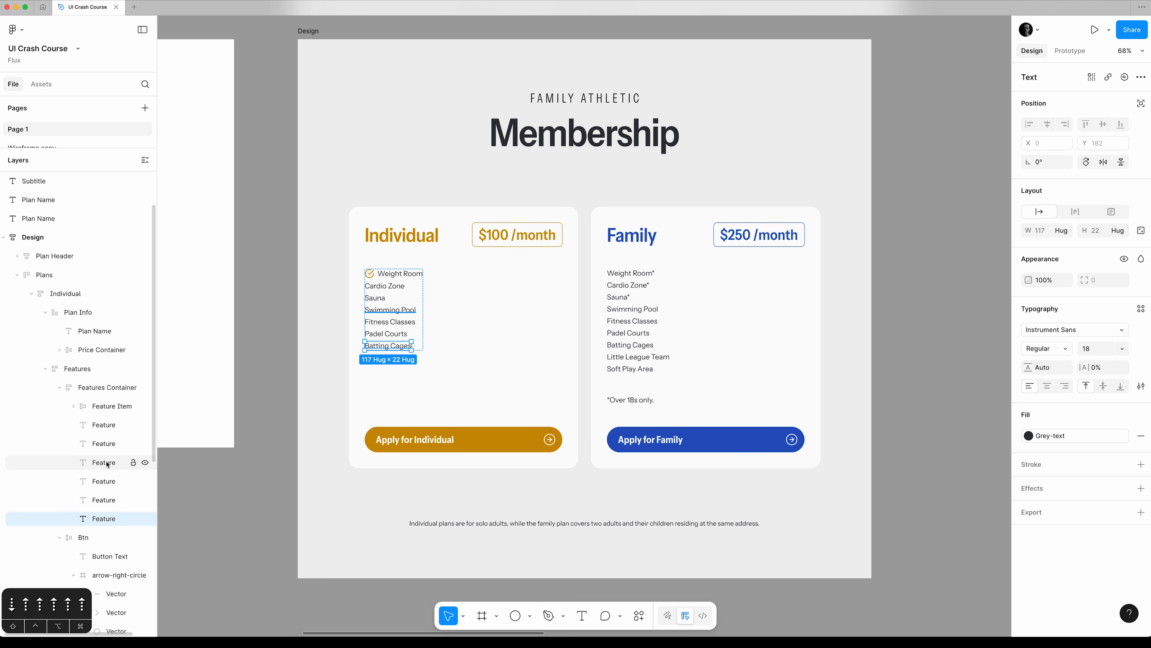
click(106, 406)
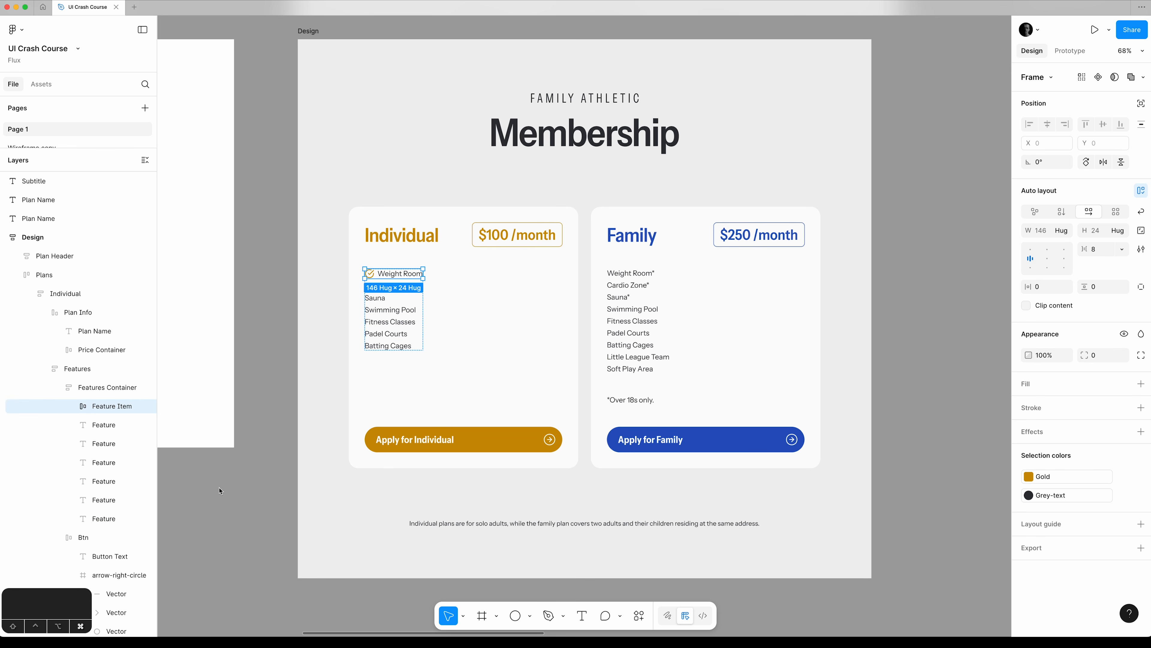
key(super+d)
key(super+d)
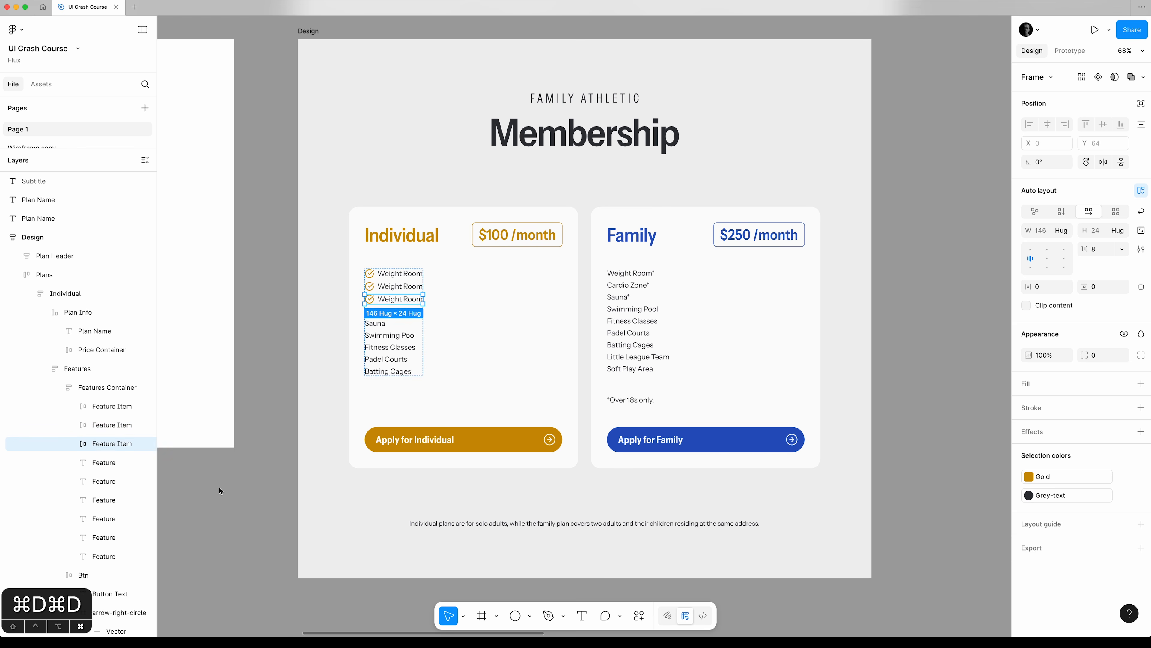
key(super+d)
key(super+d)
key(super+d)
key(super+d)
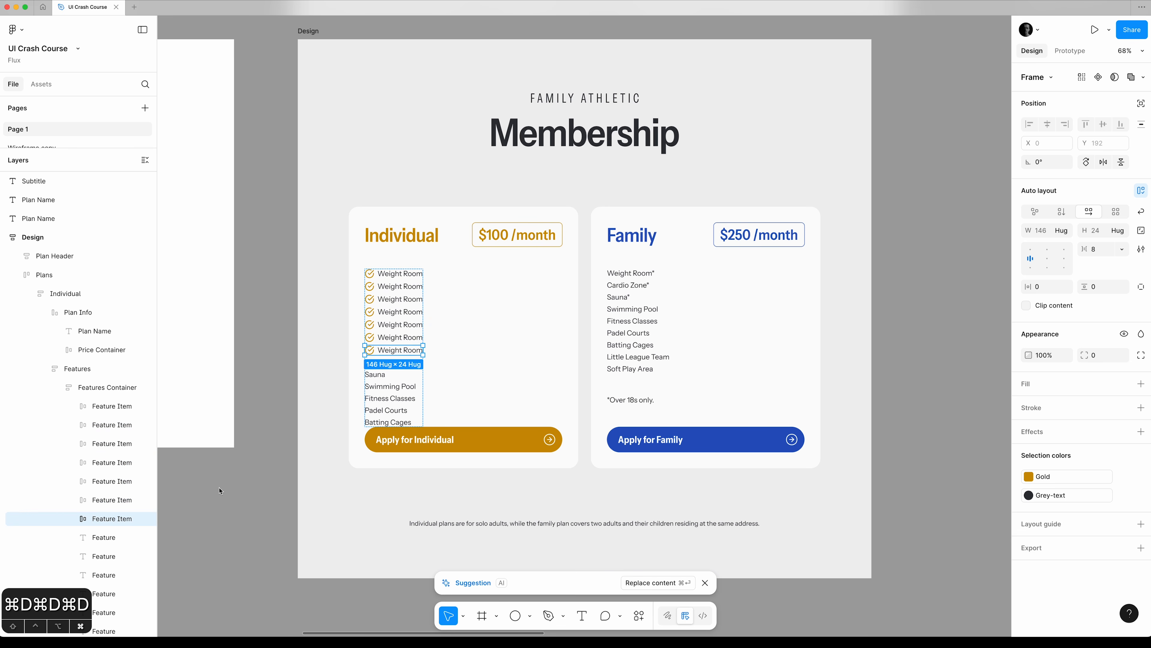
Move the Batting Cages text into the last Feature Item and delete that item's duplicate Weight Room text.
scroll(120, 519, down, 1)
scroll(121, 509, down, 2)
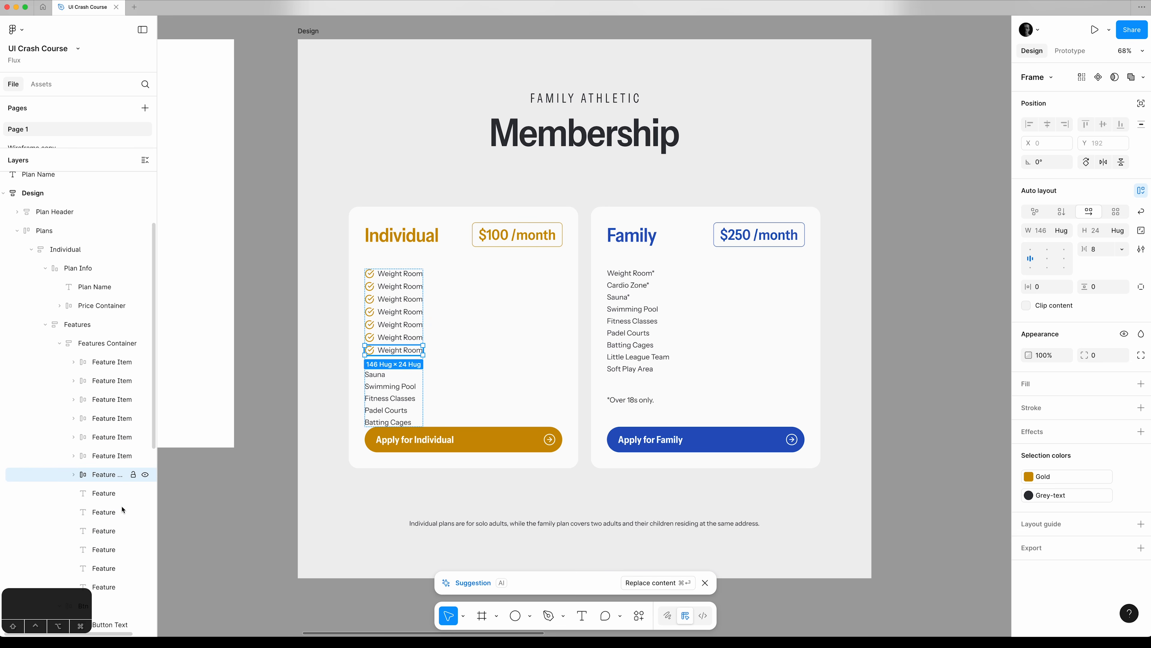
scroll(105, 479, down, 5)
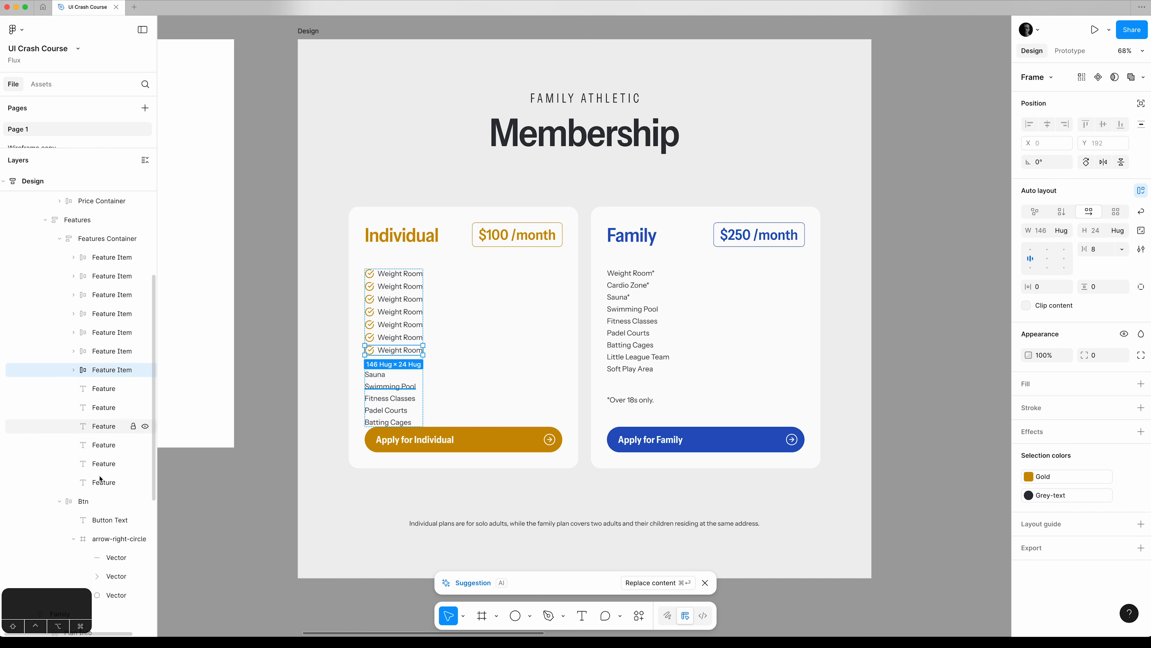
click(74, 370)
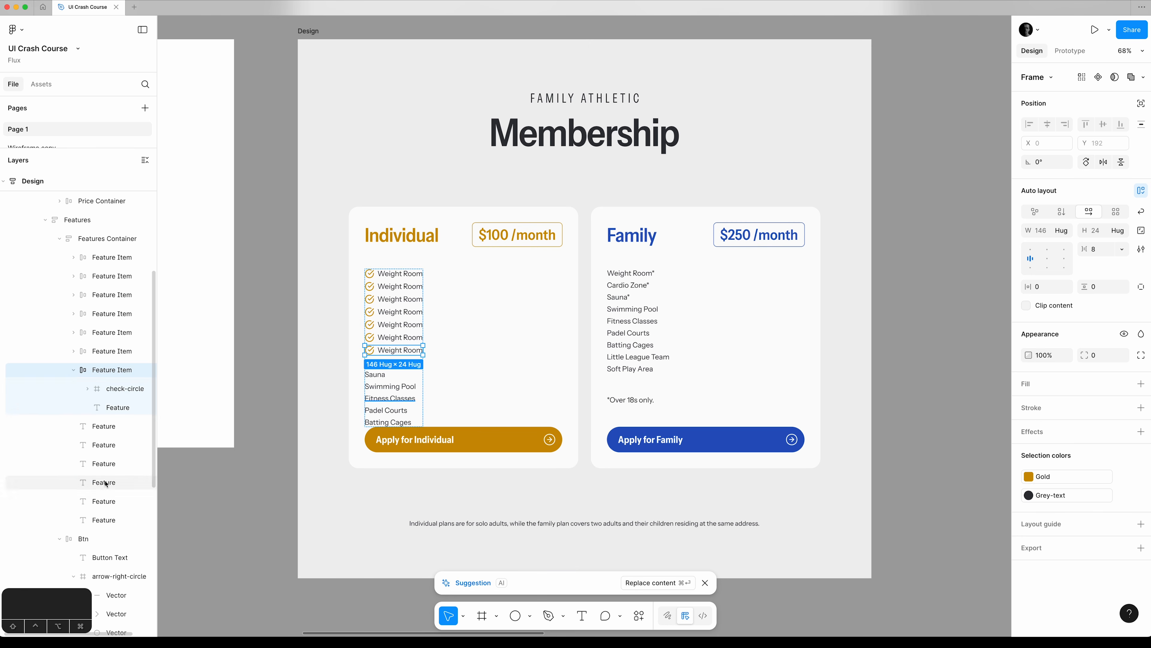
drag(103, 519, 119, 414)
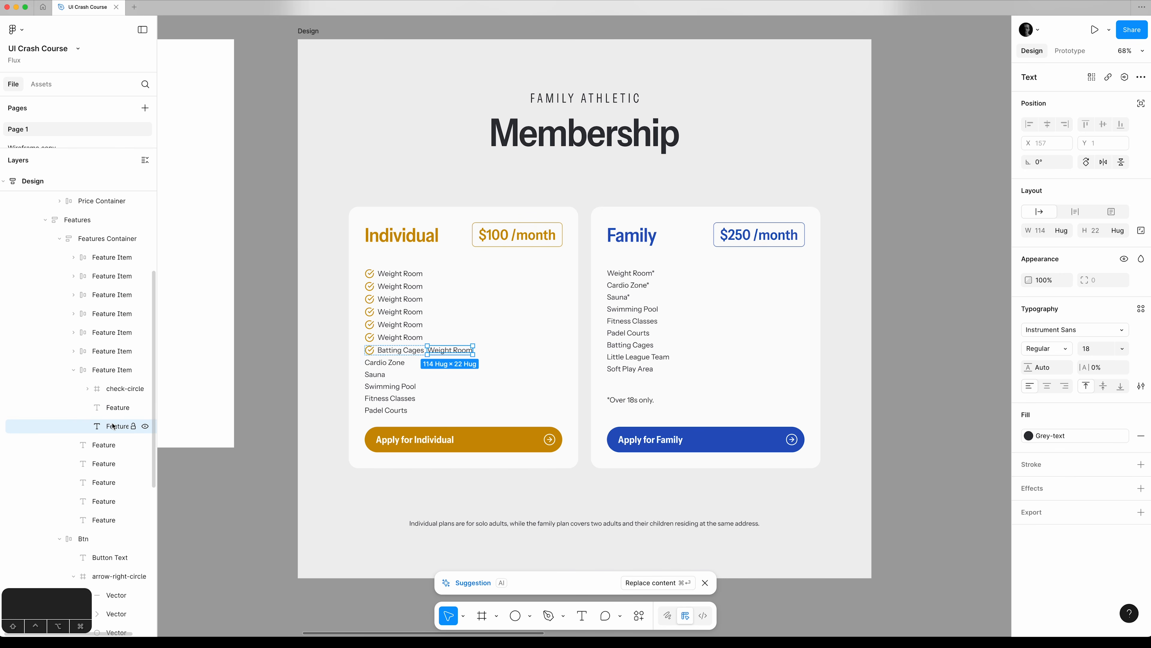
key(BackSpace)
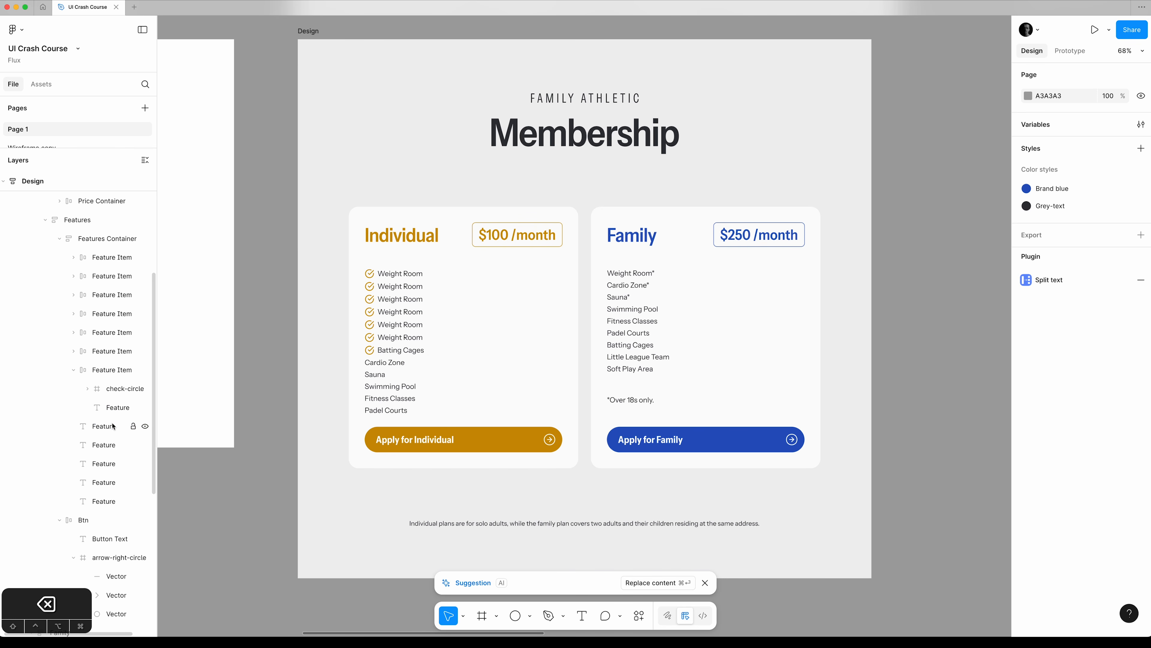
click(73, 370)
Move the Padel Courts and Fitness Classes texts into the sixth and fifth Feature Items, replacing their Weight Room texts.
click(74, 352)
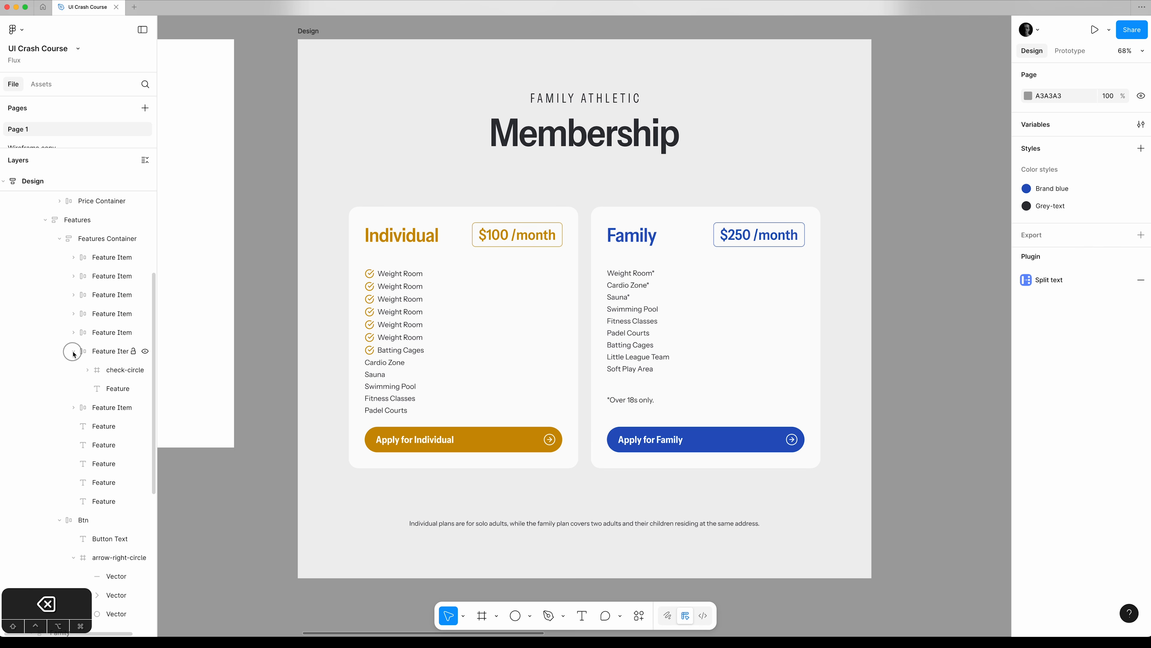
click(116, 408)
key(BackSpace)
click(73, 352)
click(74, 334)
drag(101, 502, 114, 362)
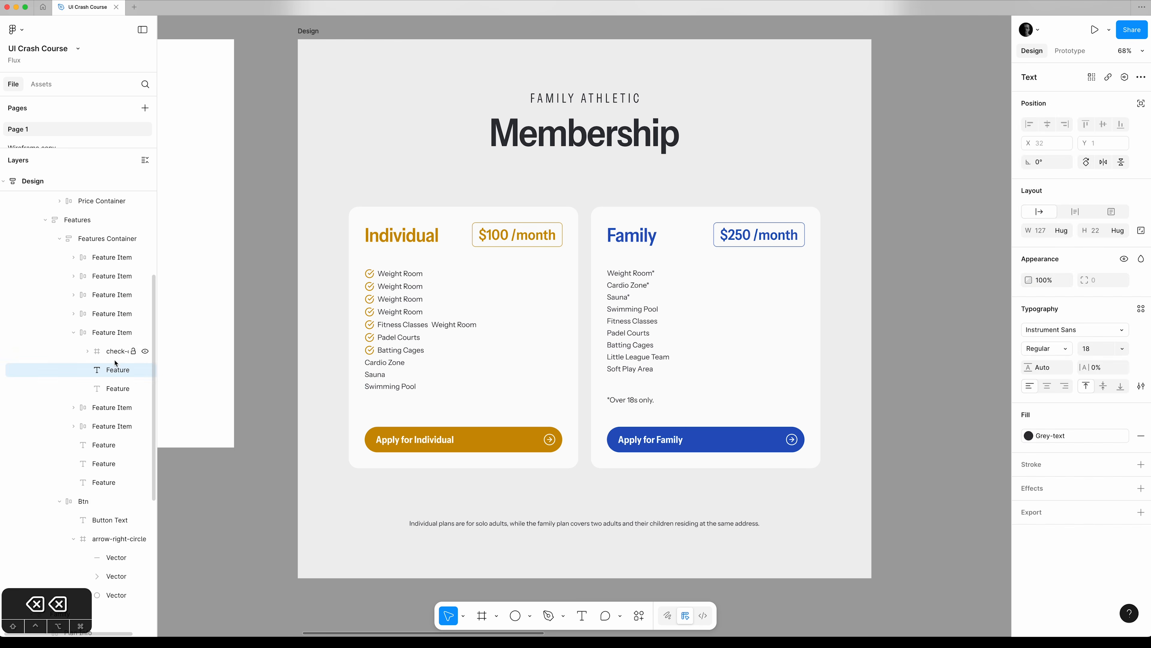
click(116, 389)
key(BackSpace)
click(74, 334)
Replace the Weight Room texts in the fourth, third and second Feature Items with Swimming Pool, Sauna and Cardio Zone.
click(74, 315)
drag(100, 464, 115, 343)
click(116, 370)
key(BackSpace)
click(74, 315)
drag(100, 426, 114, 305)
click(116, 333)
key(BackSpace)
click(73, 276)
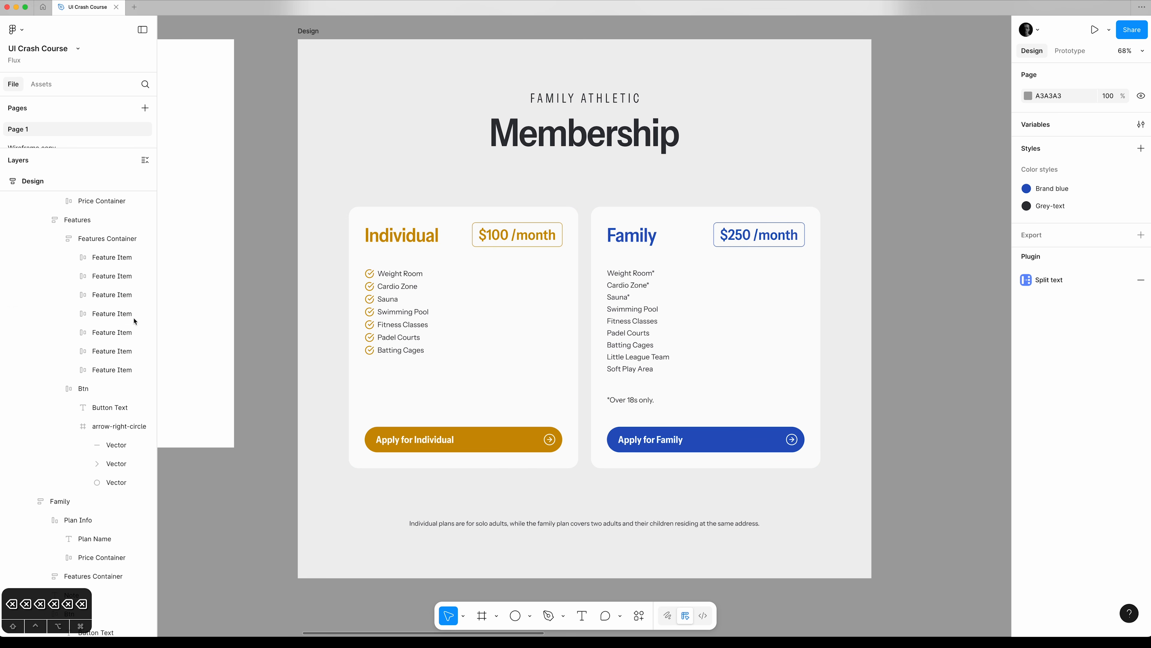
Set the vertical gap of the Individual plan's Features Container to 12.
click(89, 239)
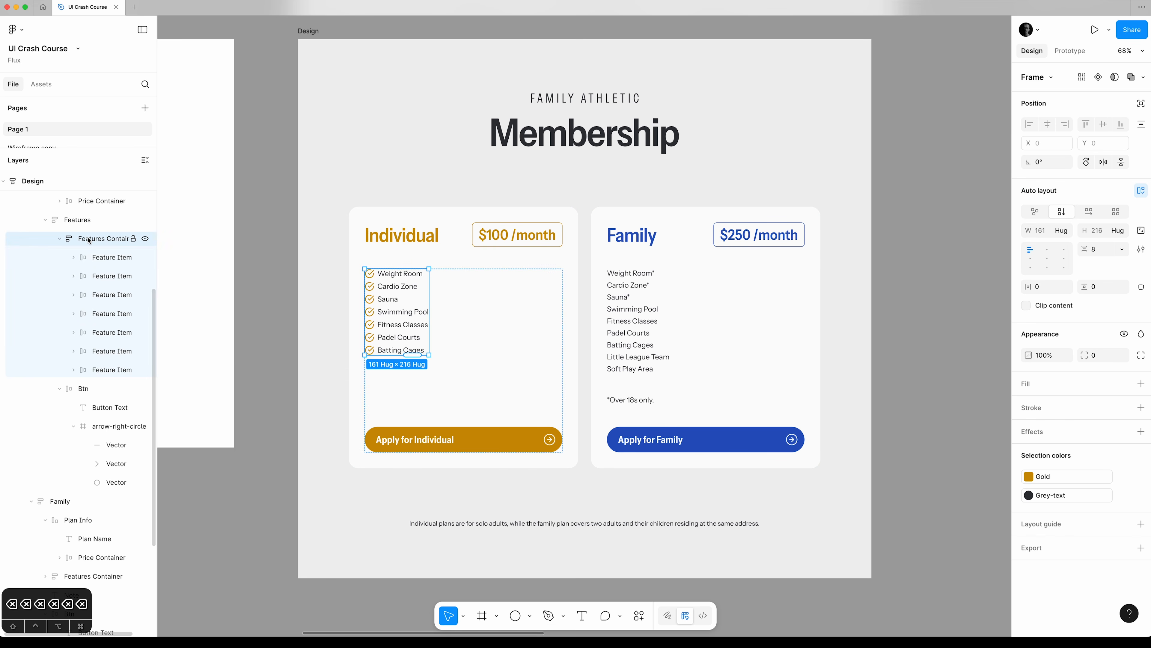
click(1104, 254)
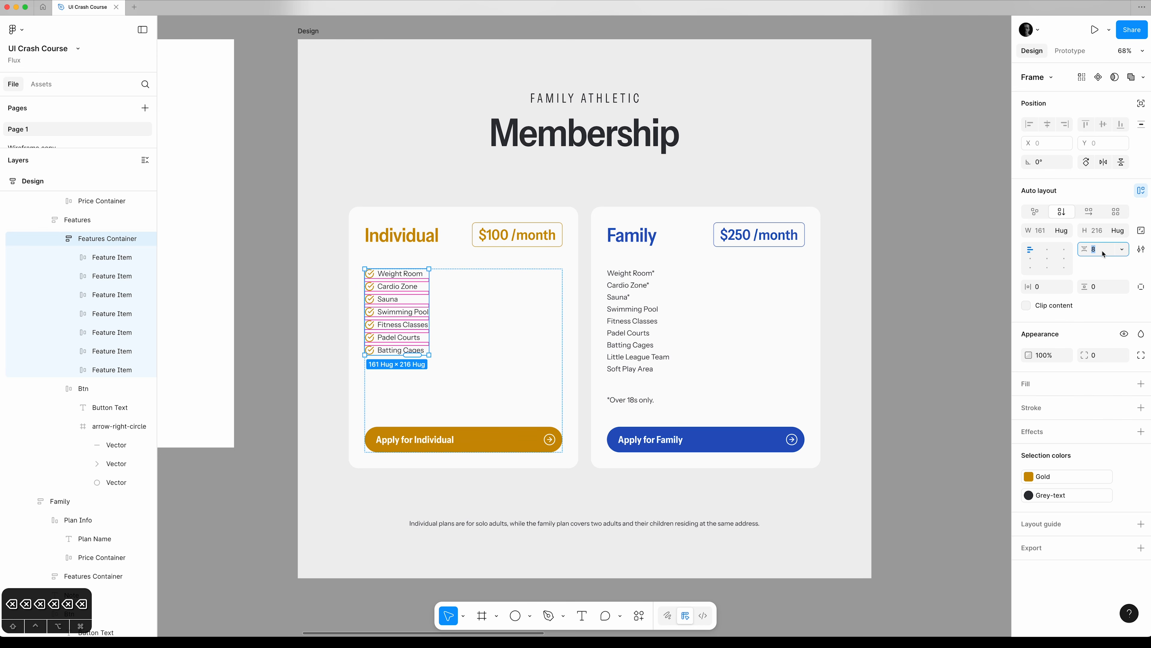
key(shift+Up)
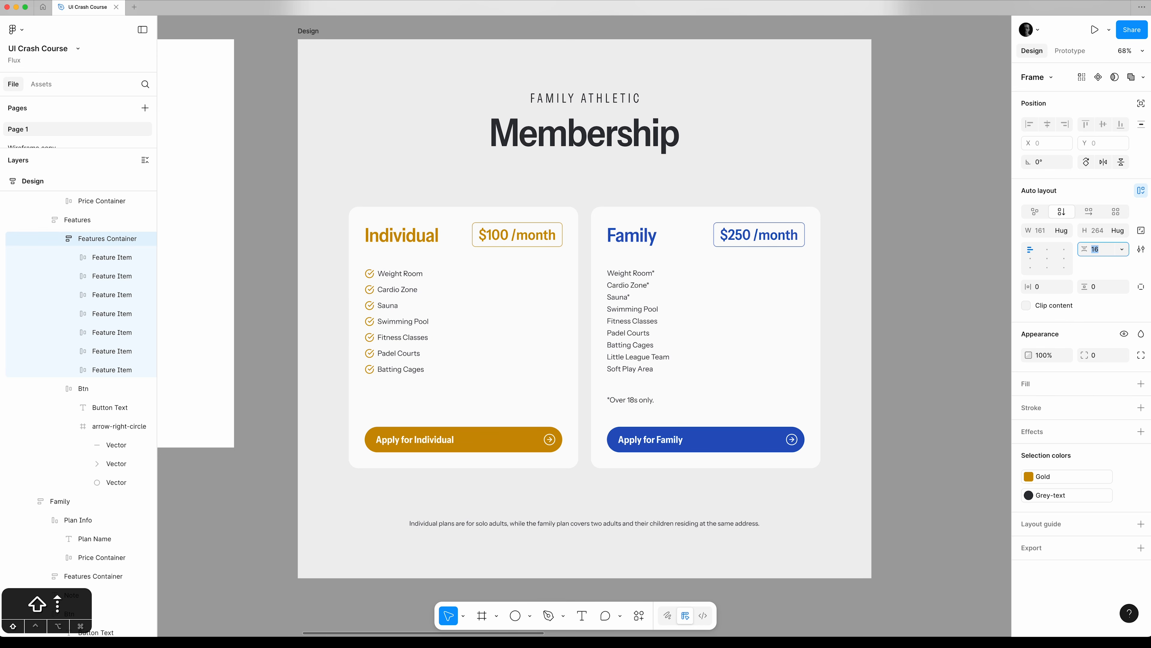
key(shift+Down)
key(shift+Up)
key(Down)
key(Down)
key(Down)
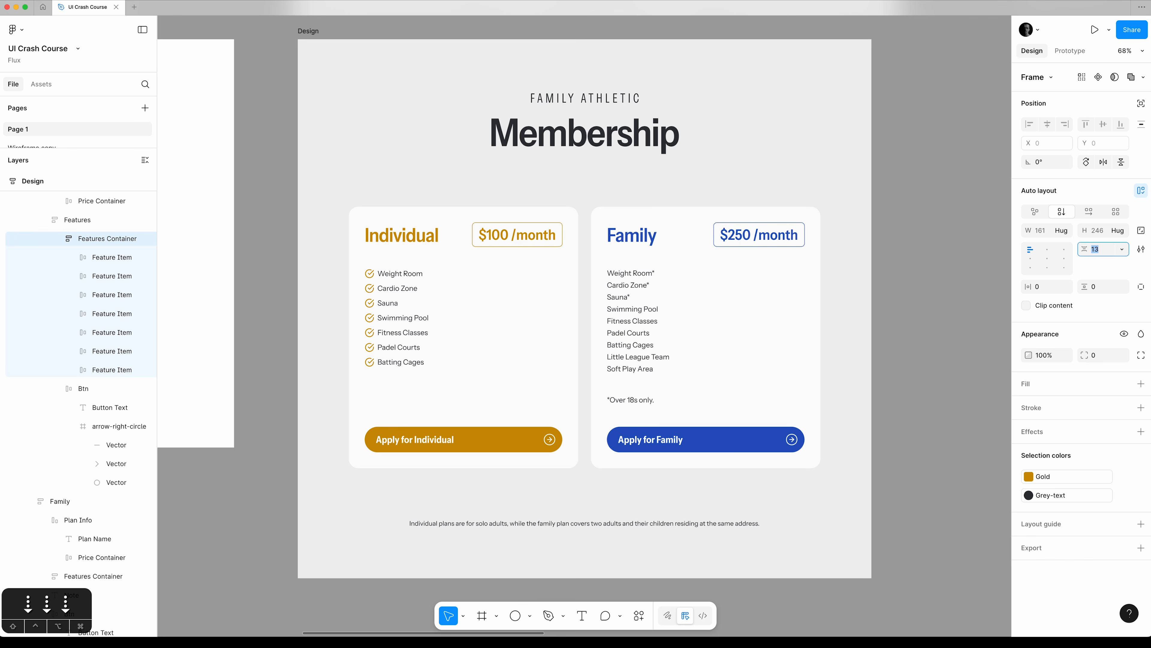
key(Down)
key(Tab)
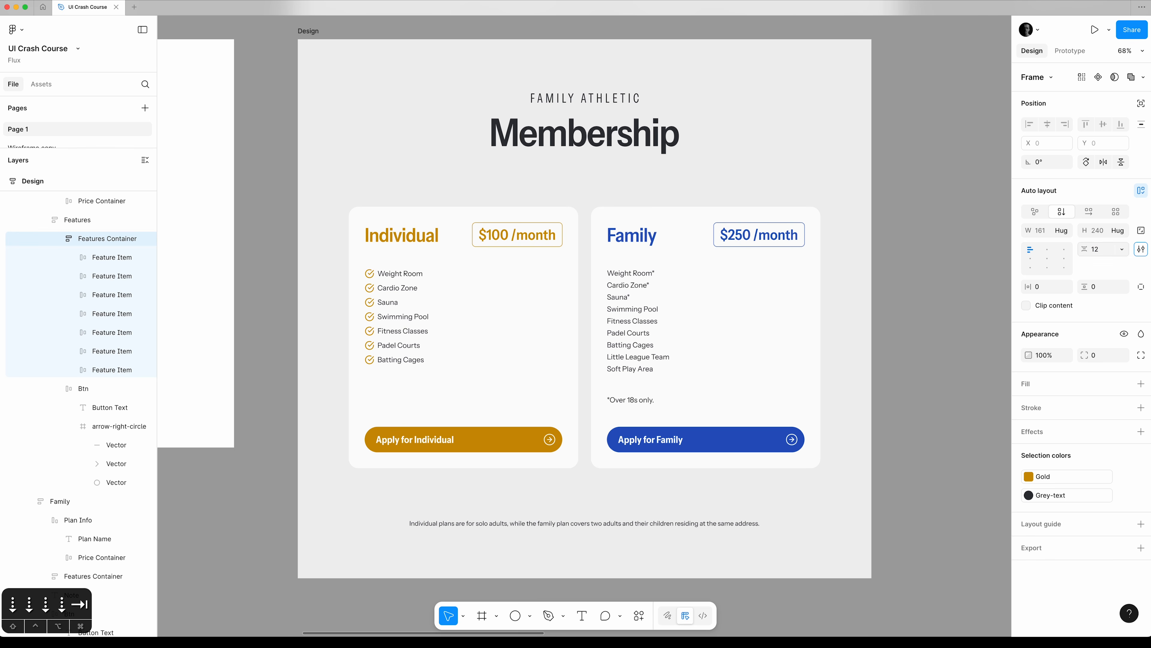
click(923, 309)
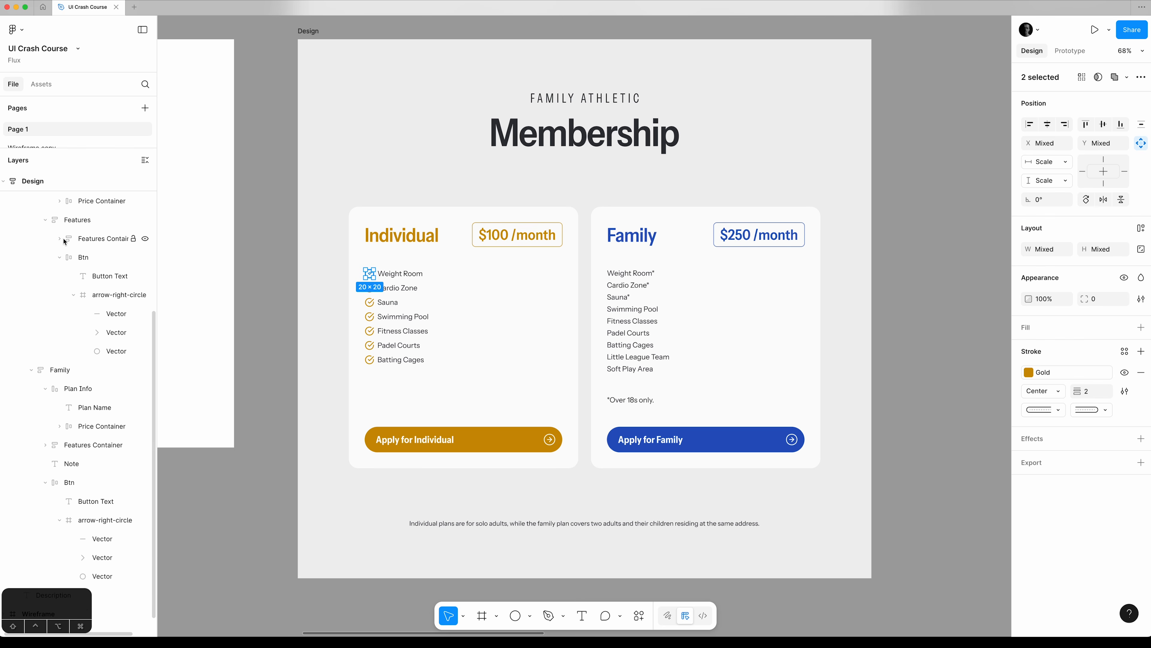
Duplicate the Individual plan's Features Container and move the copy into the Family plan, between Plan Info and its existing Features Container.
click(88, 241)
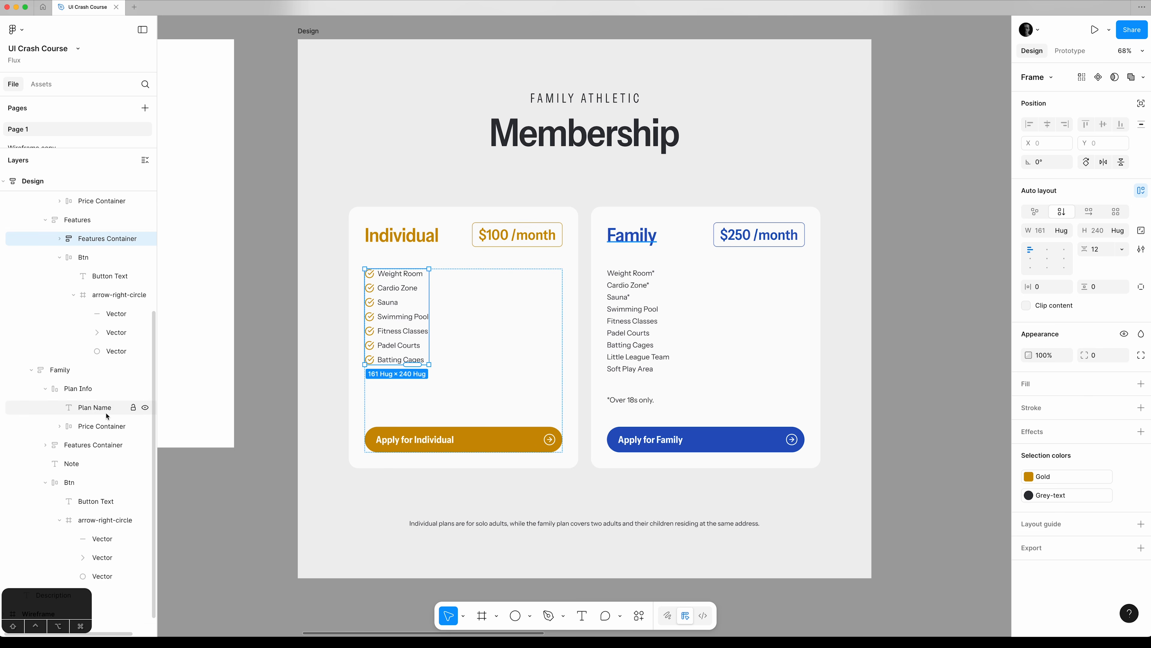
click(45, 445)
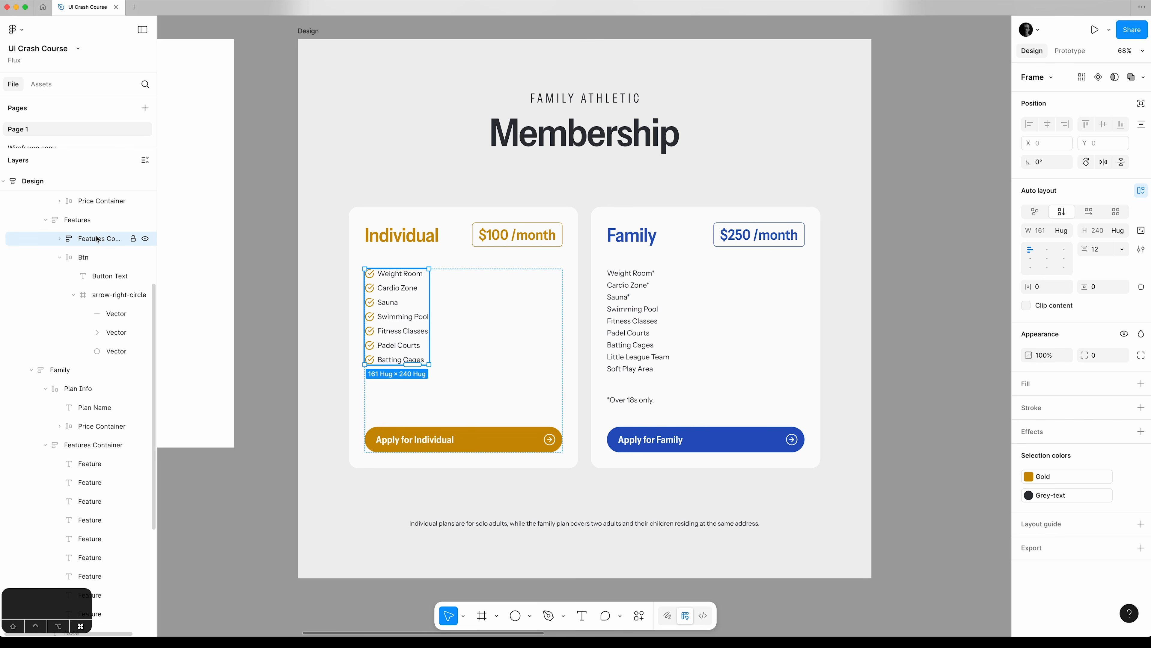
key(super+d)
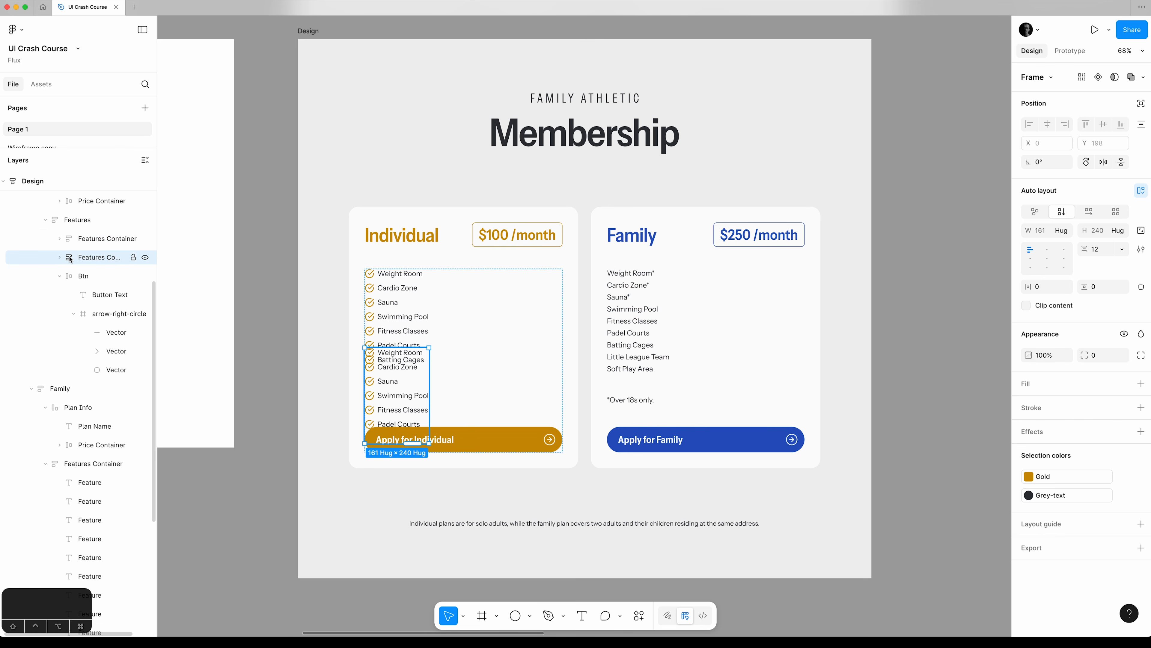
drag(70, 259, 93, 455)
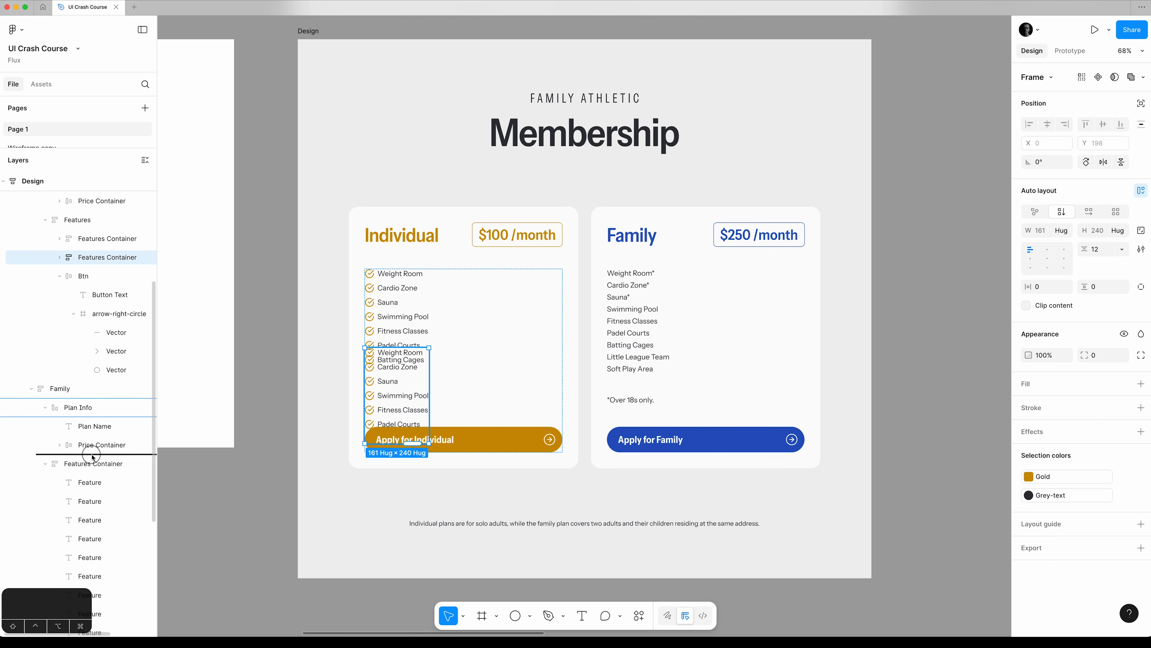
Rename the Family plan's original text list as Features Container old and move the new Features Container out of Plan Info to directly above it.
double_click(91, 463)
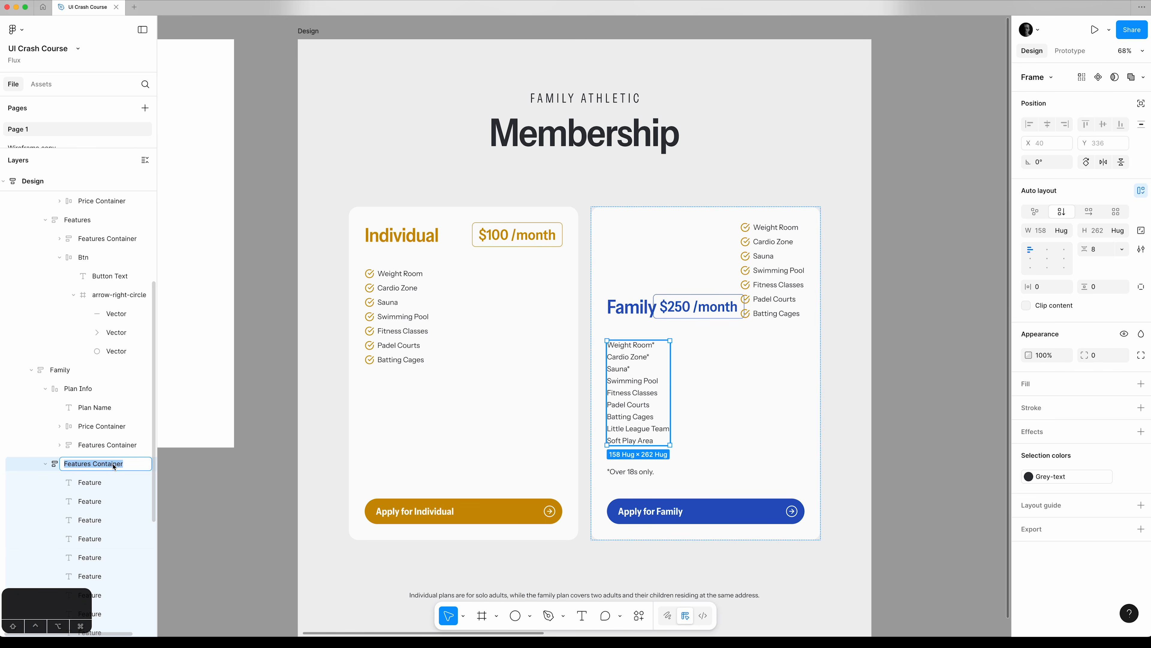
key(Right)
text(old)
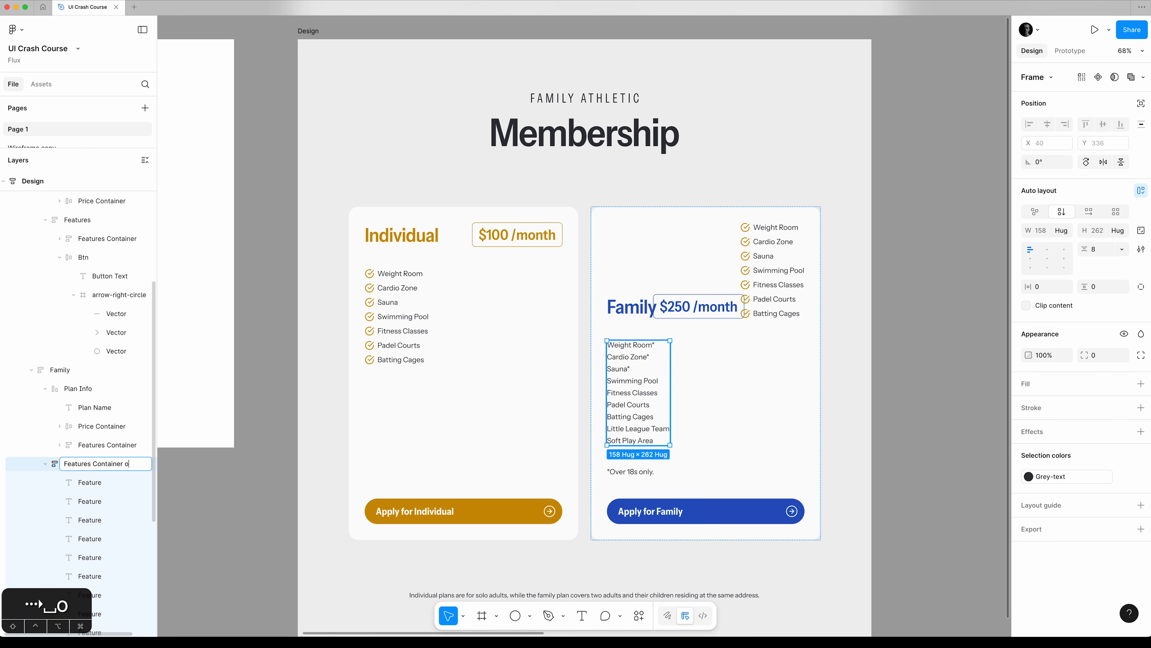
key(Return)
drag(97, 447, 82, 461)
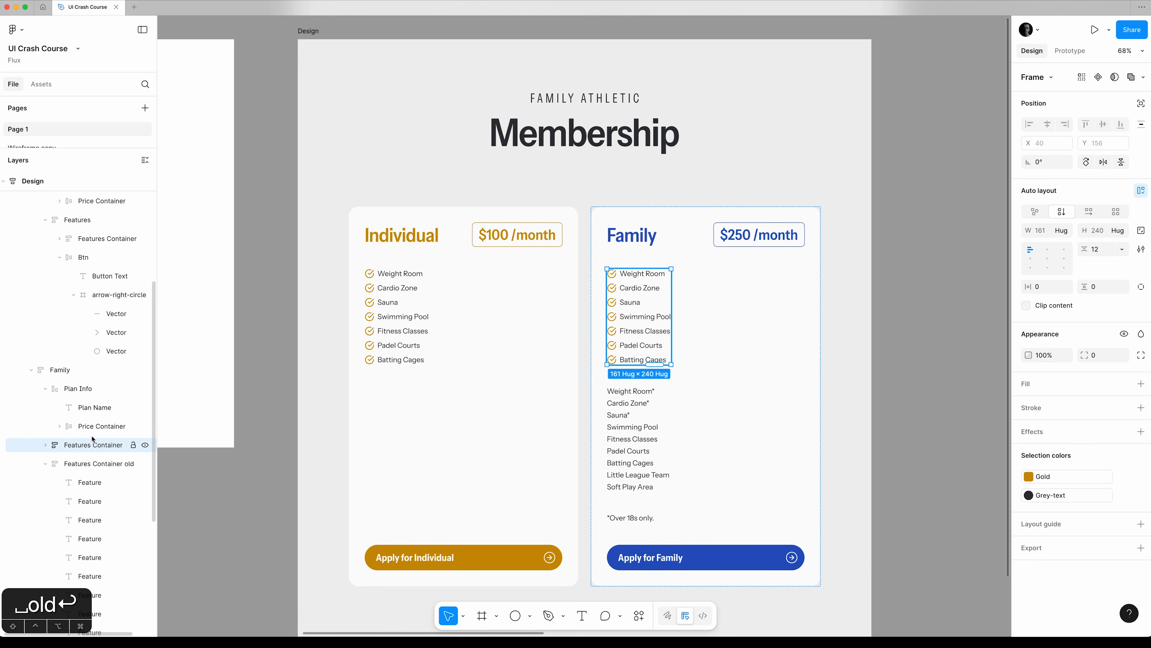
Delete the first seven Feature texts, Weight Room* through Batting Cages, from Features Container old.
scroll(91, 442, down, 3)
scroll(93, 435, down, 2)
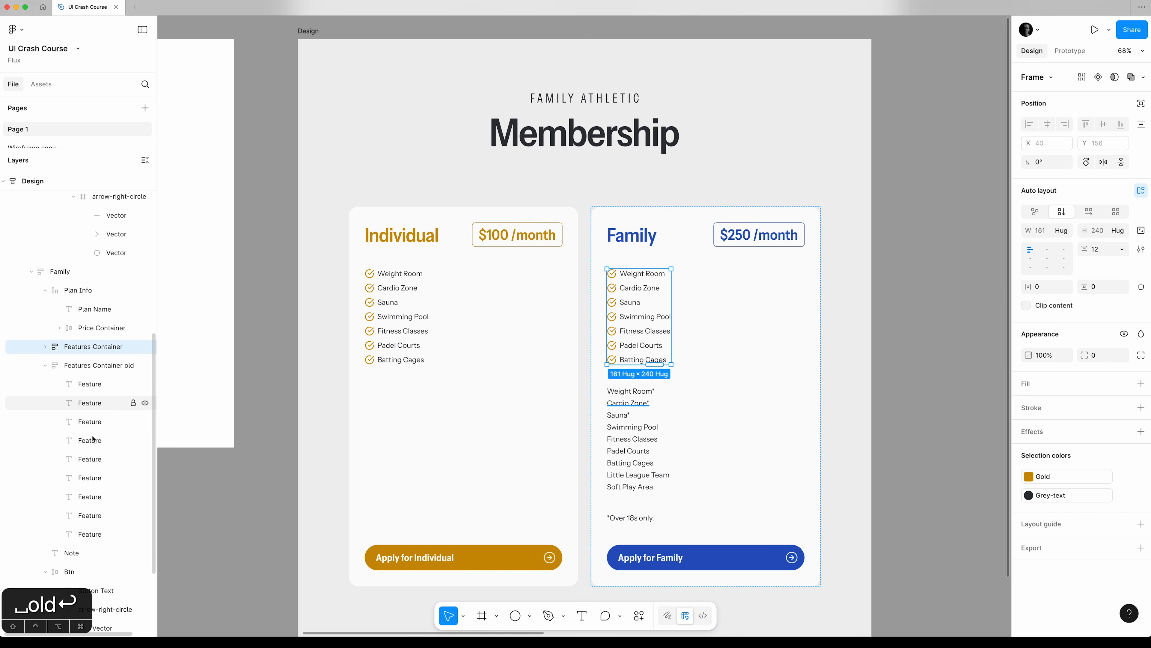
click(99, 385)
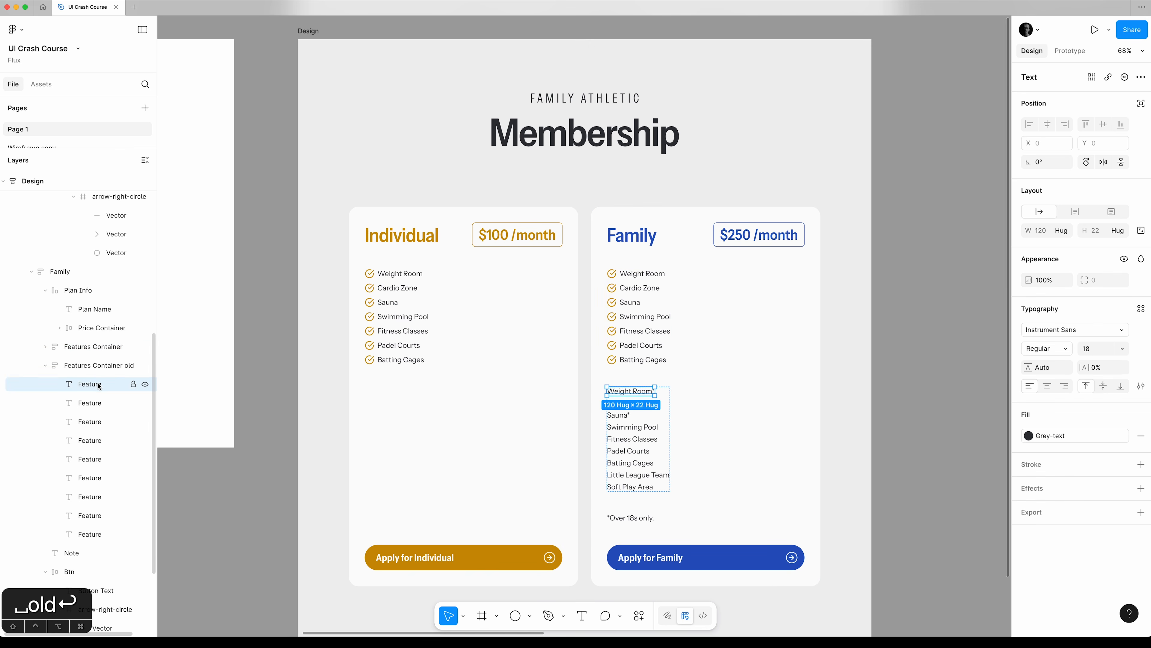
shift+click(106, 497)
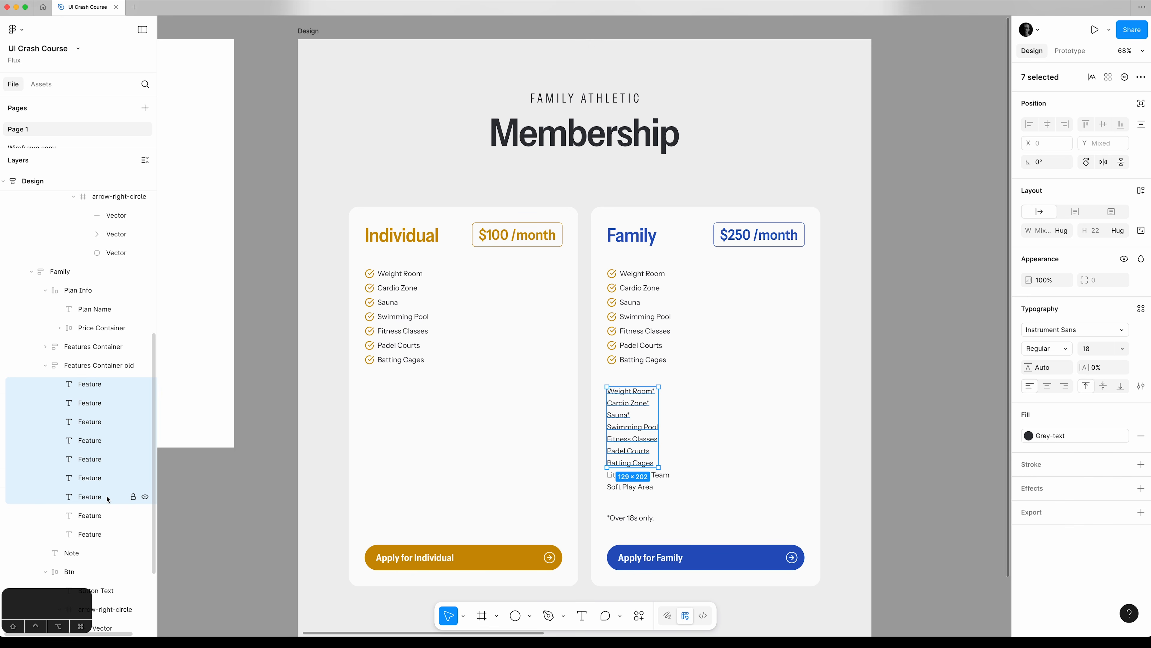
key(BackSpace)
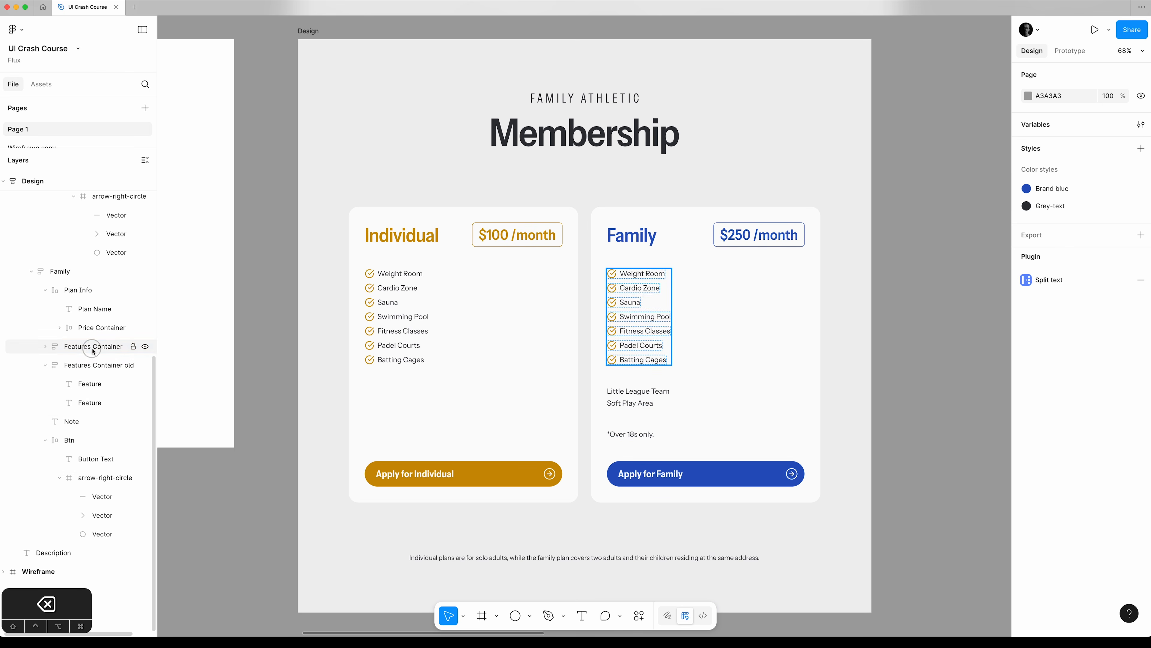
Change the Gold check icons in the Family plan's Features Container to Brand blue.
click(79, 350)
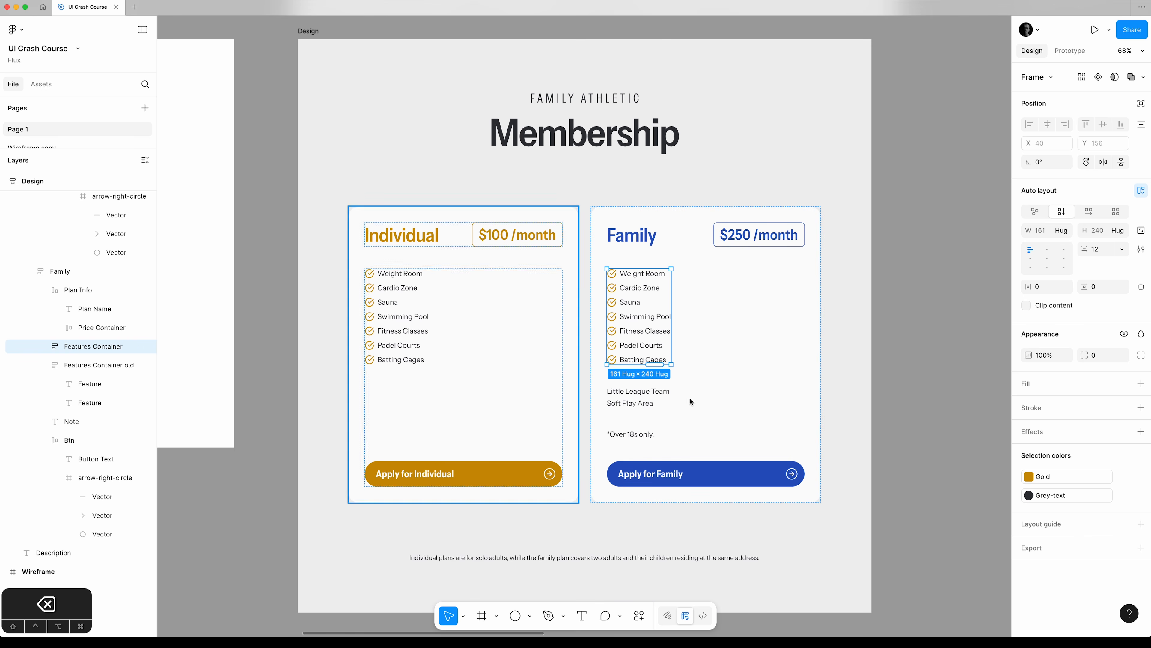
click(1029, 477)
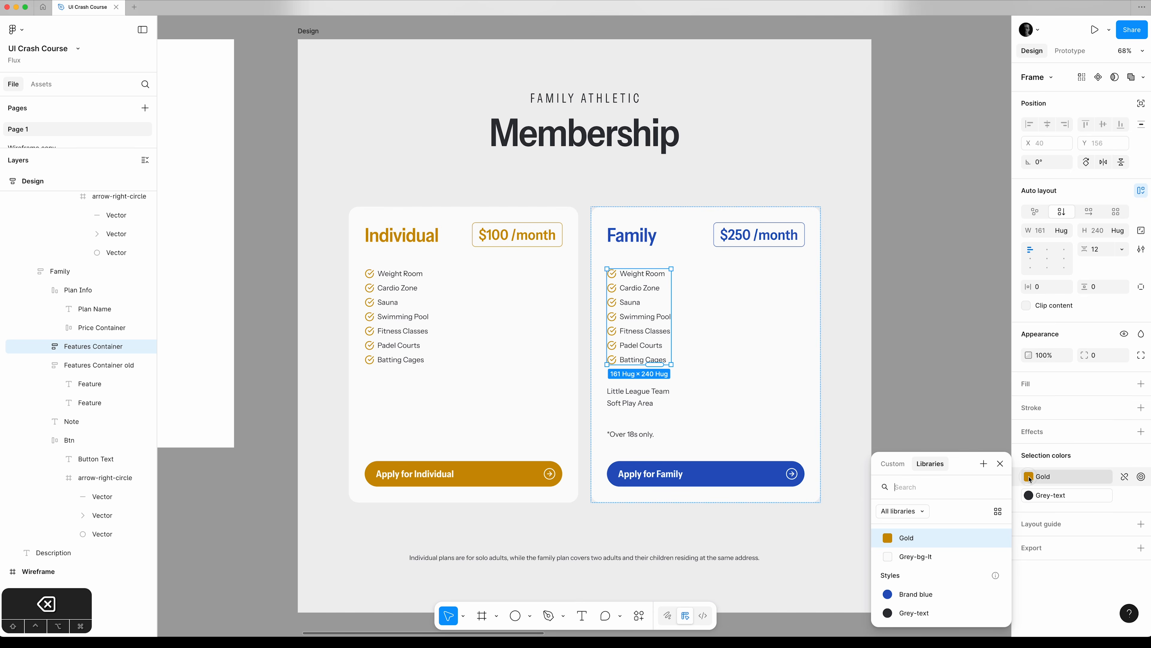
click(920, 592)
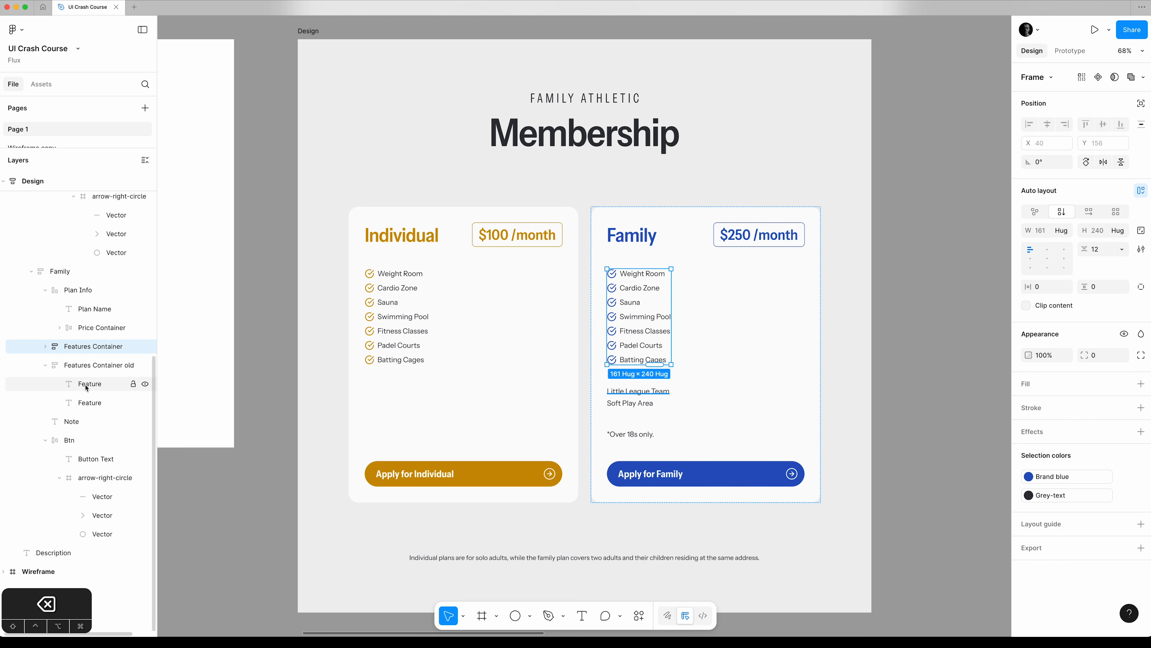
Duplicate the last Feature Item, Batting Cages, twice in the Family plan's Features Container.
click(45, 346)
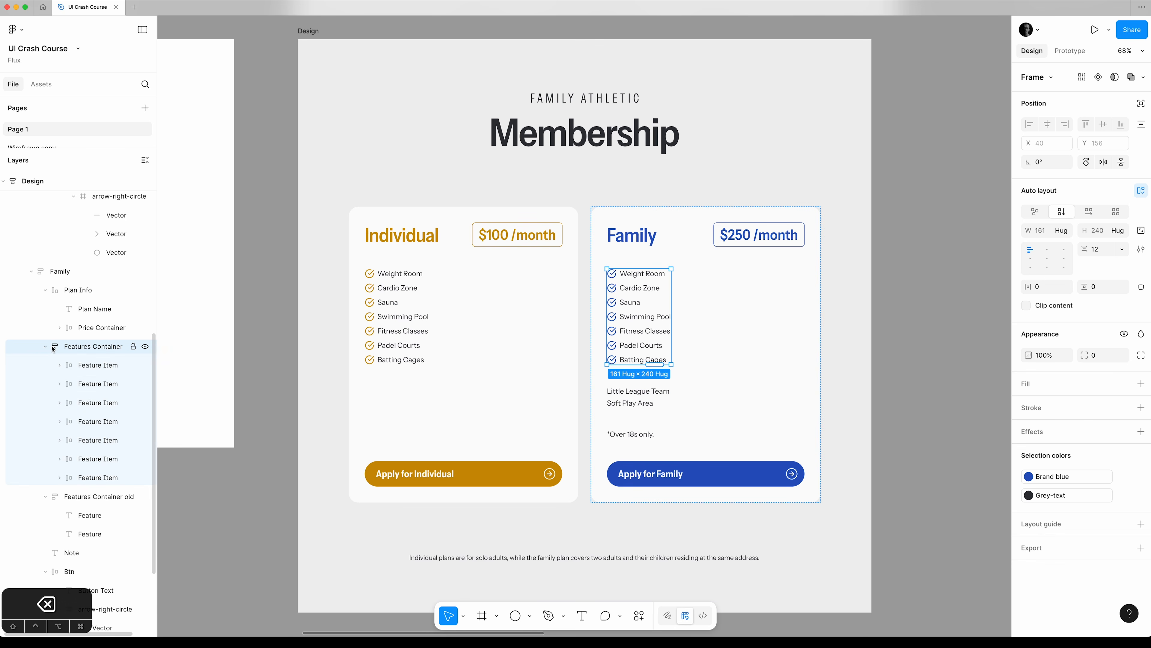
scroll(108, 375, down, 4)
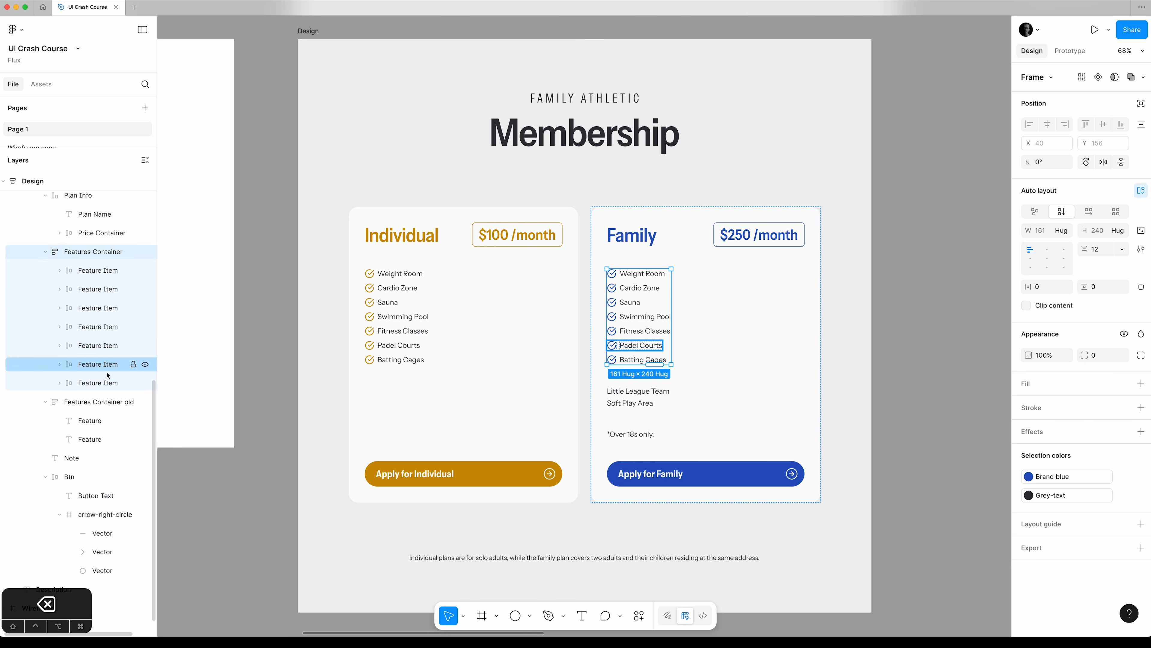
click(92, 383)
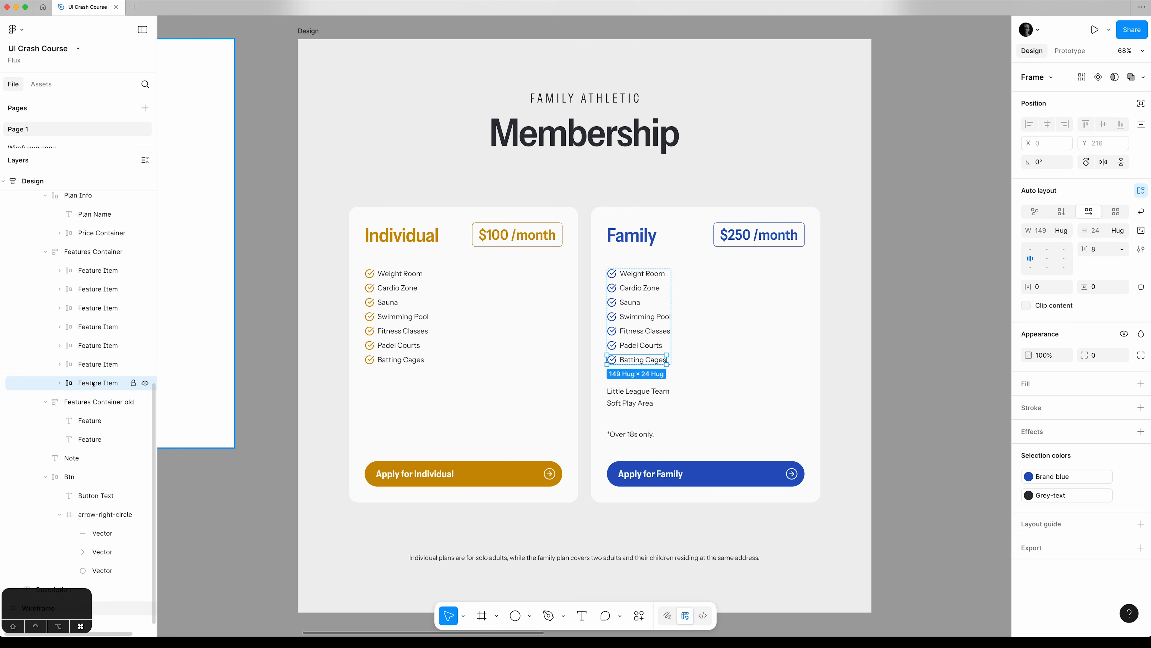
key(super+d)
key(super+d)
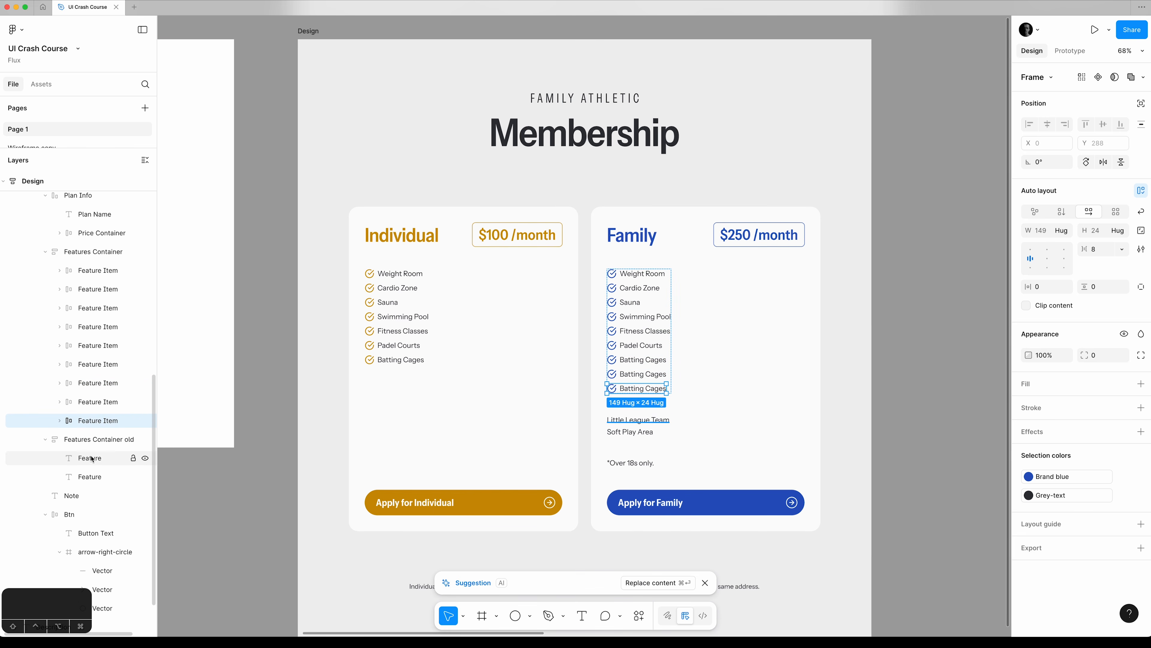
Move the Soft Play Area text into the ninth Feature Item, replacing its Batting Cages text.
click(60, 421)
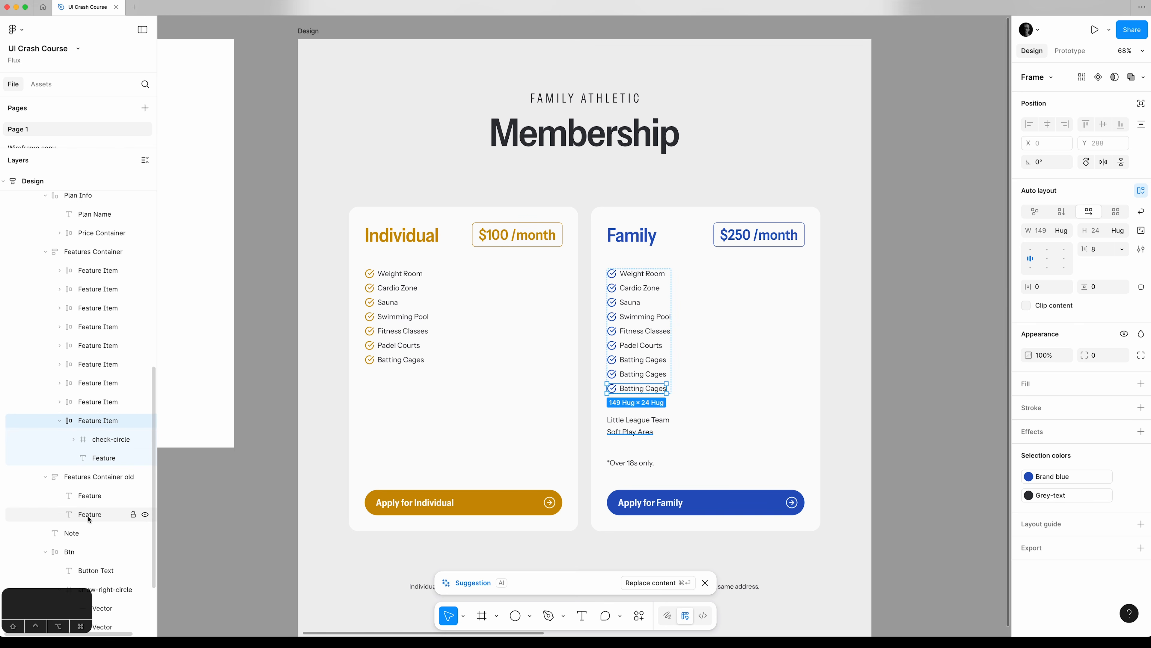
drag(89, 519, 105, 452)
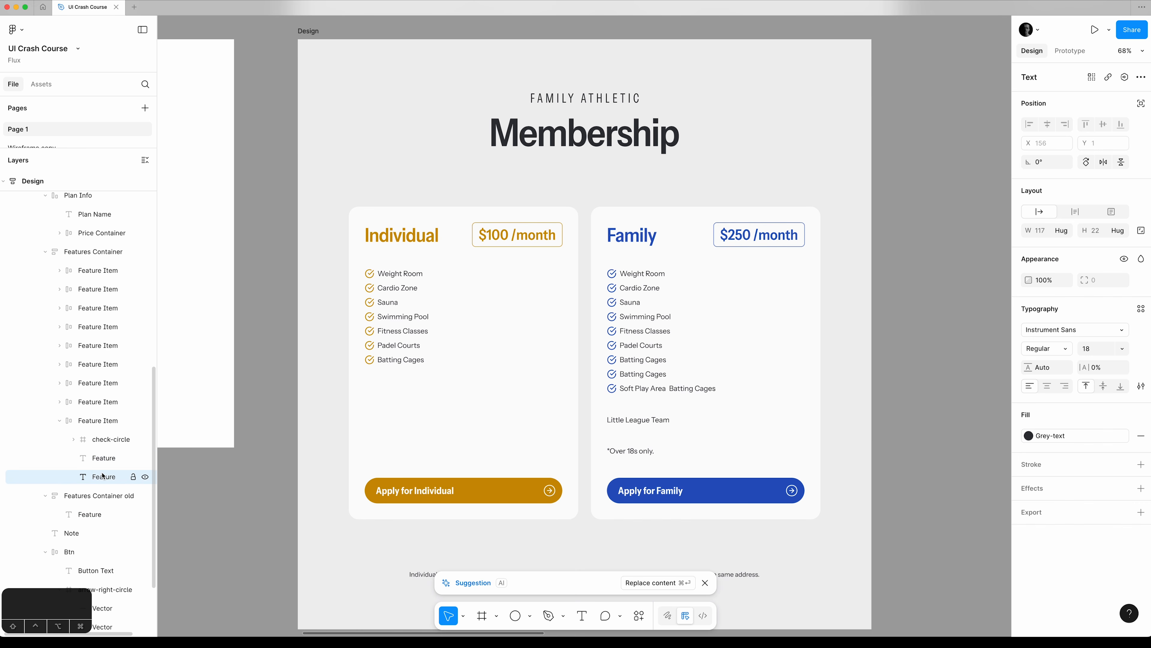
key(BackSpace)
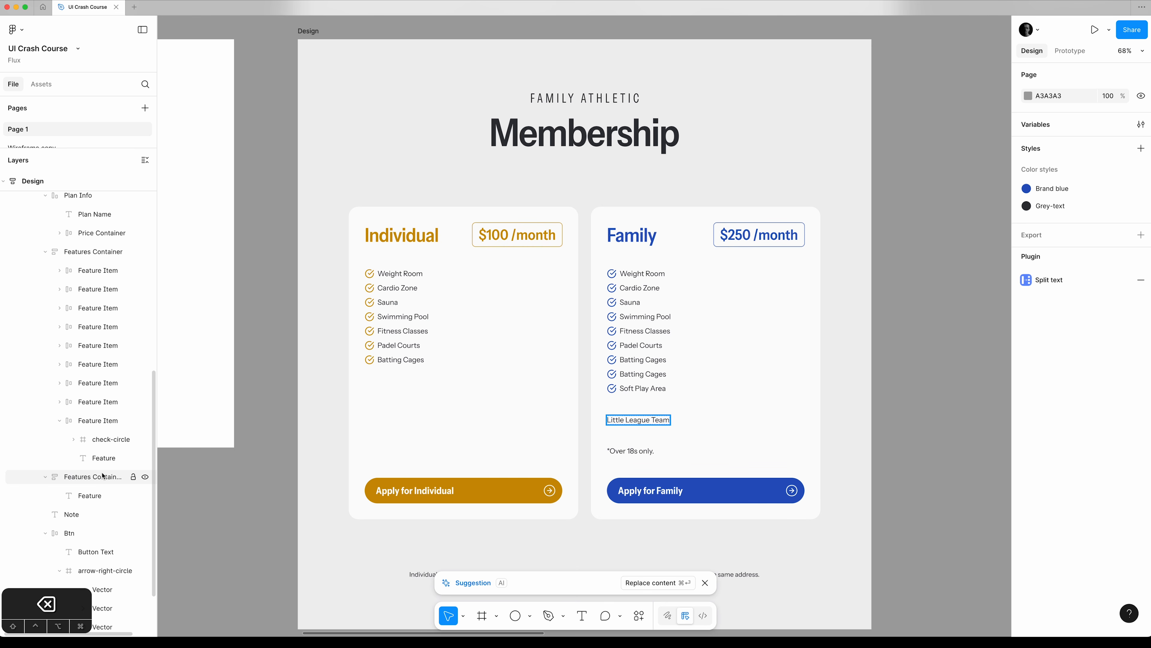
Replace the eighth Feature Item's Batting Cages text with Little League Team and delete the emptied Features Container old.
click(59, 420)
click(59, 401)
drag(91, 494, 103, 438)
click(104, 456)
key(BackSpace)
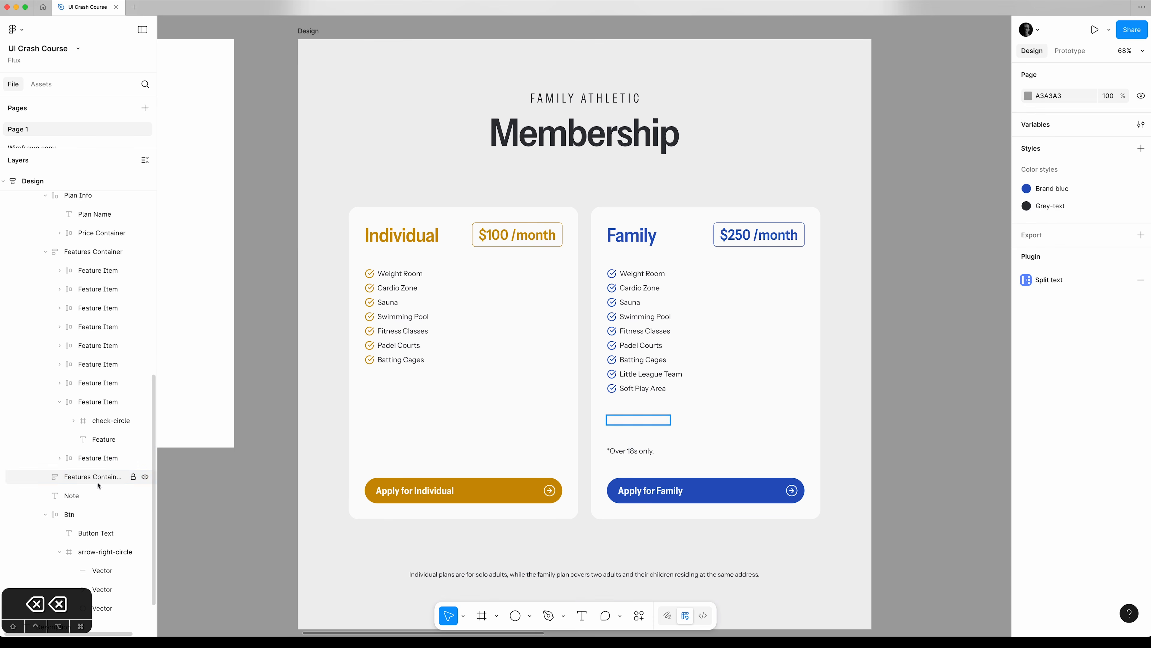
click(98, 481)
key(BackSpace)
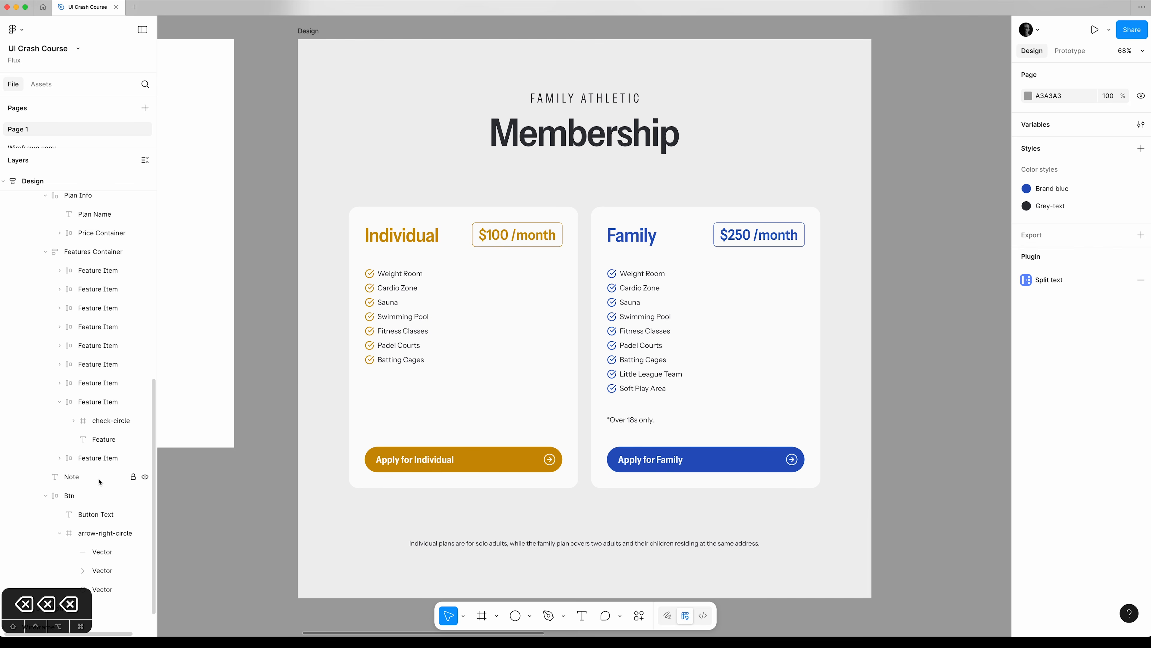
Check the wireframe's Family list for asterisks and append an asterisk to Weight Room in the Family plan's Features Container.
scroll(340, 373, left, 10)
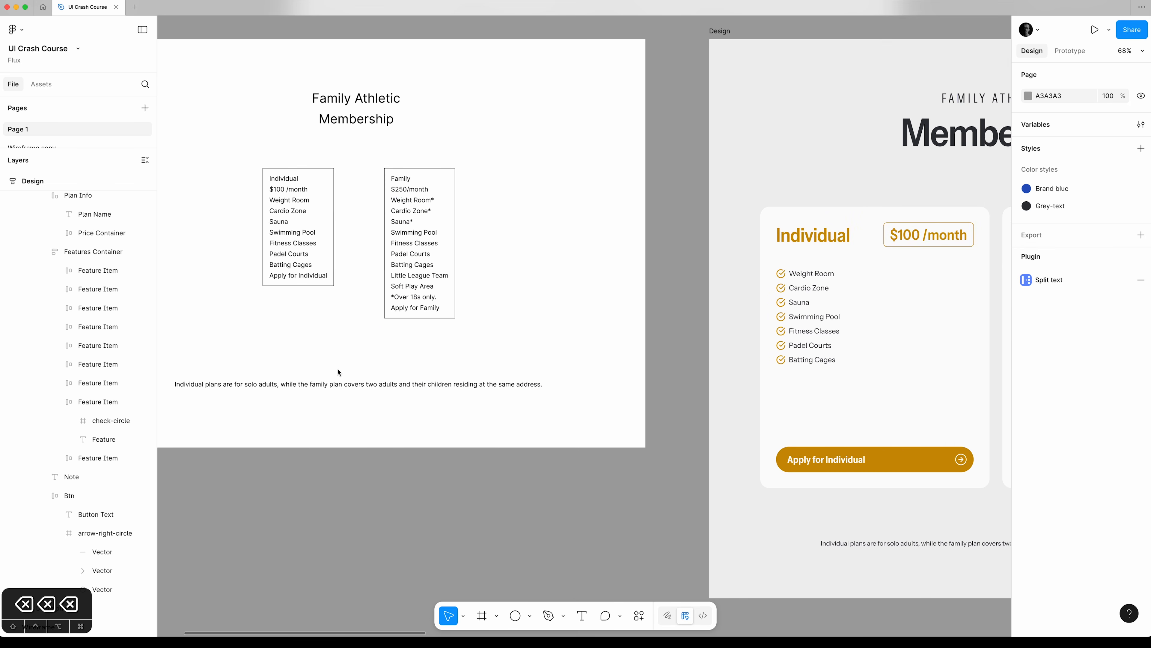
key(z)
drag(376, 174, 460, 245)
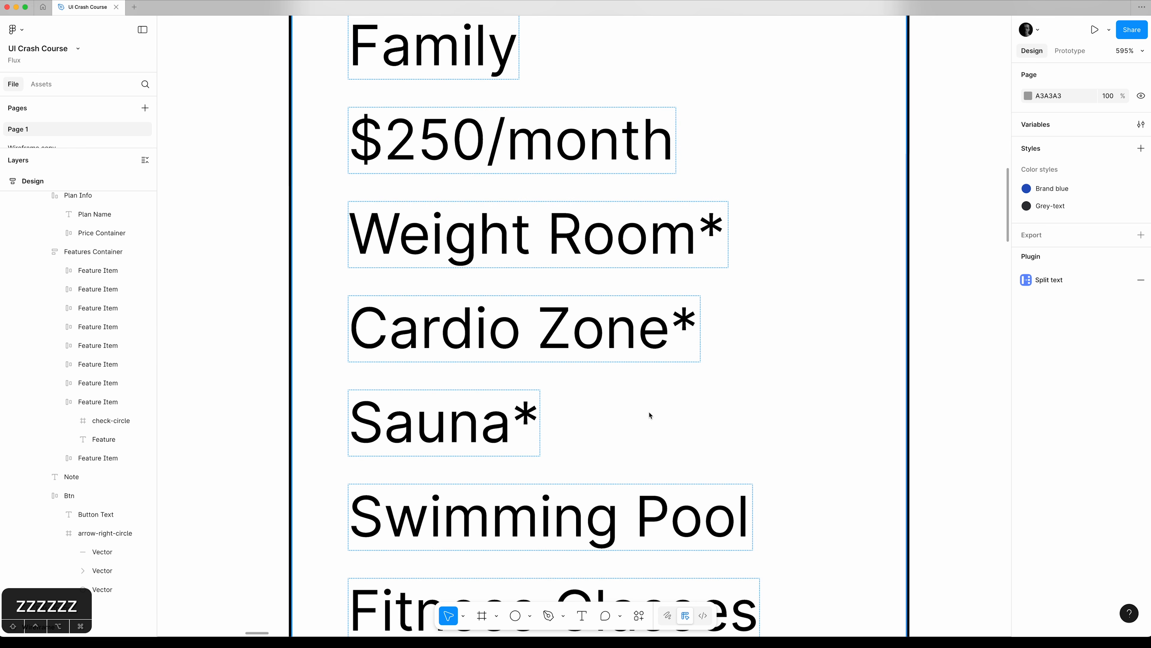
click(80, 253)
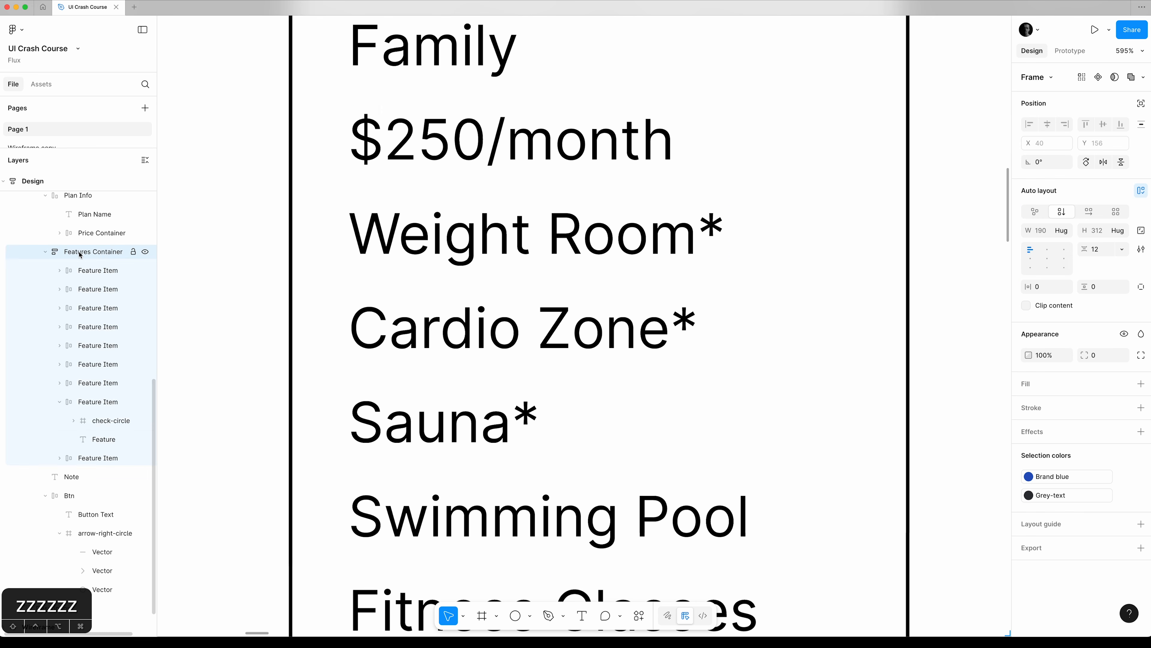
key(shift+2)
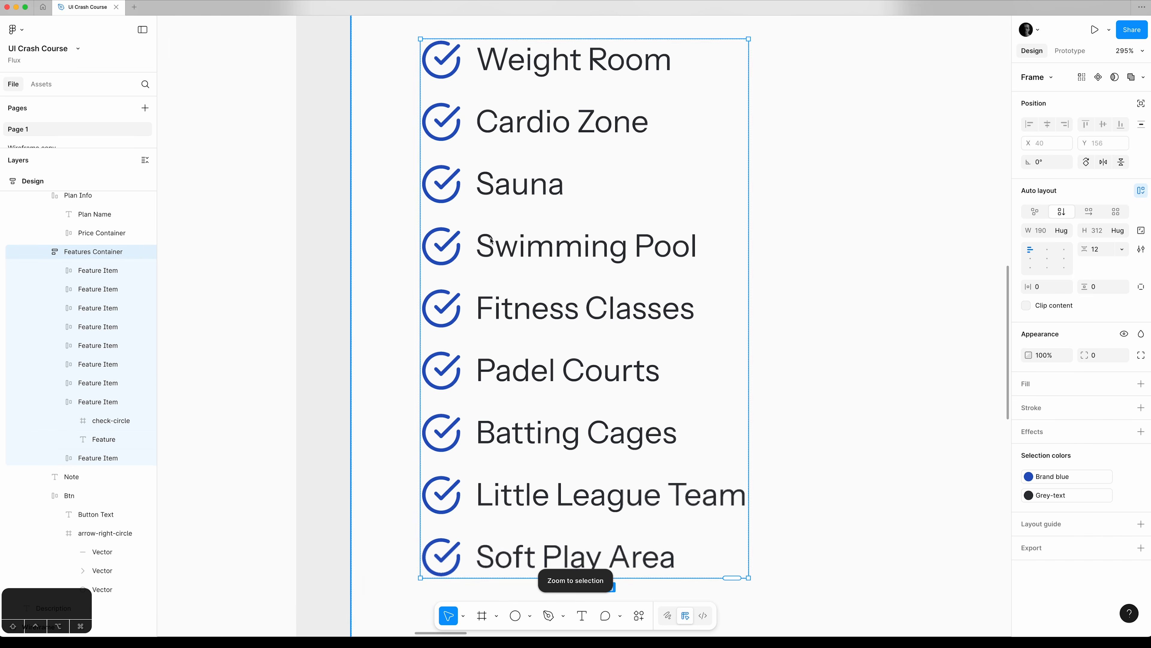
double_click(624, 67)
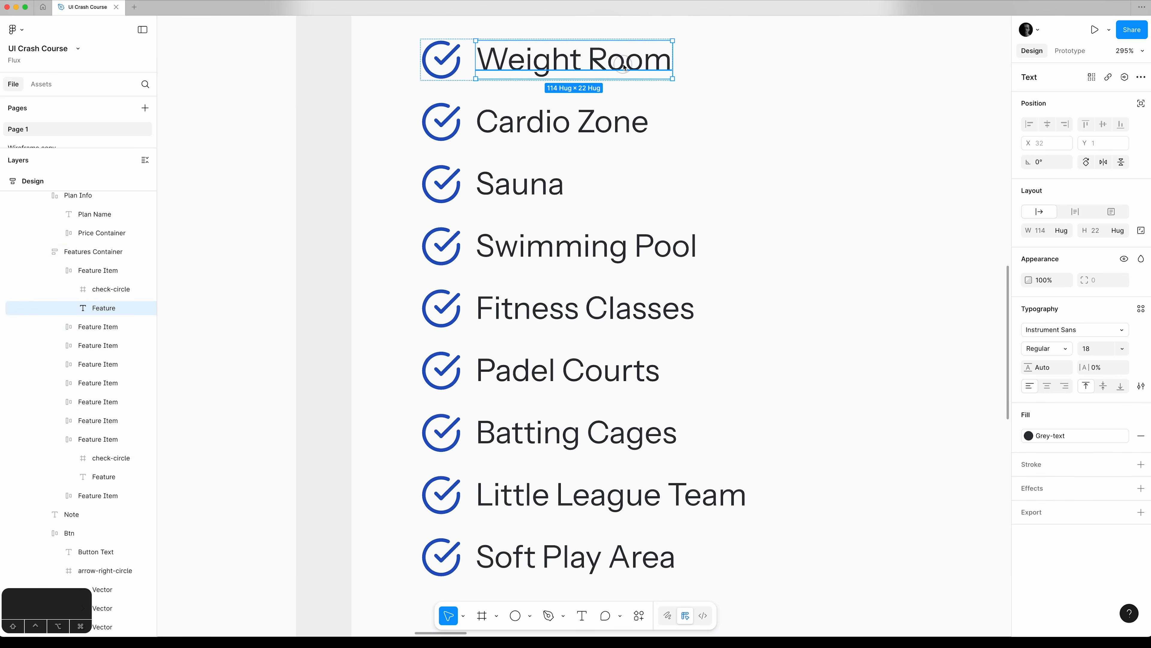
double_click(623, 67)
key(Right)
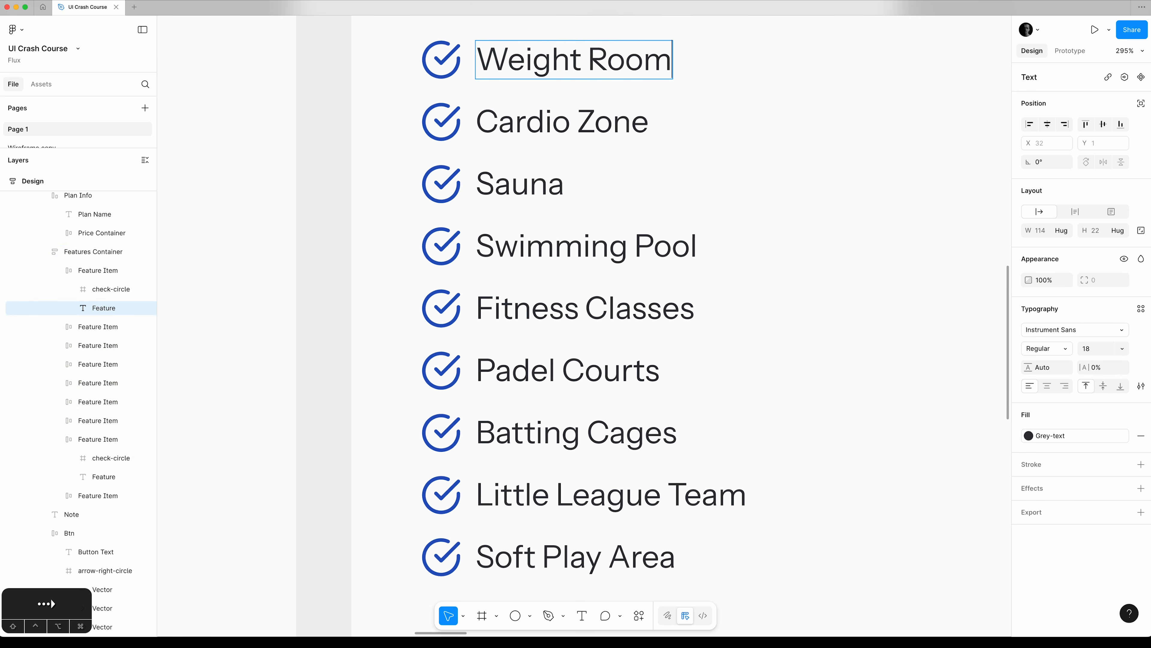
text(*)
Append an asterisk to the Cardio Zone and Sauna texts in the Family plan.
scroll(650, 106, up, 2)
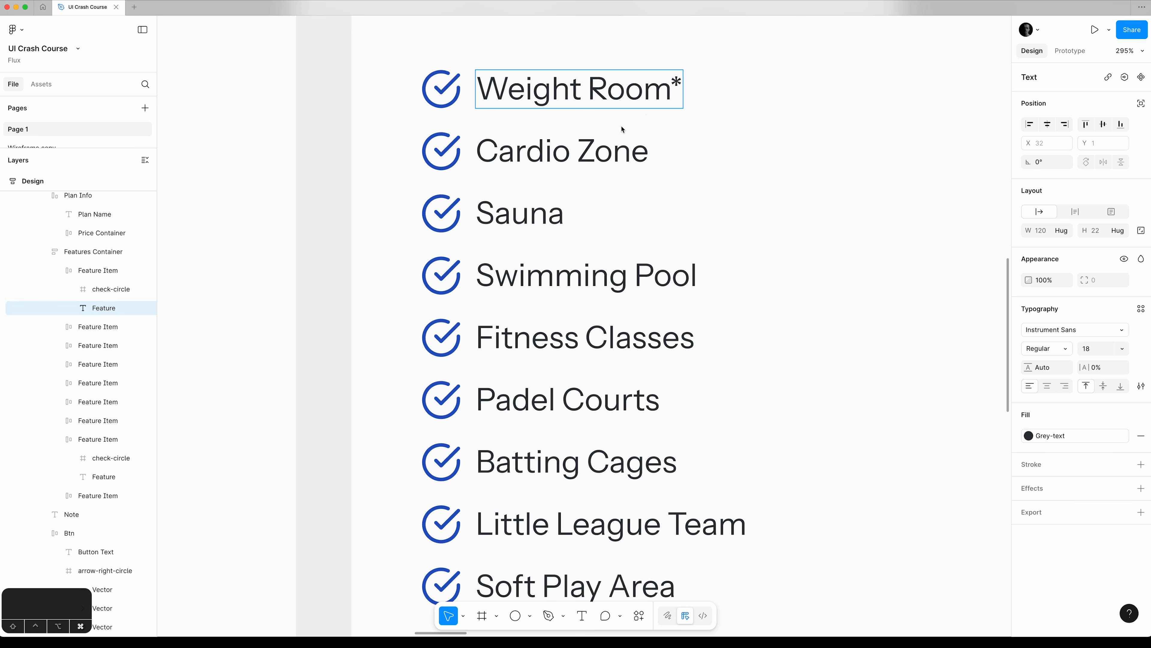
click(622, 136)
double_click(647, 153)
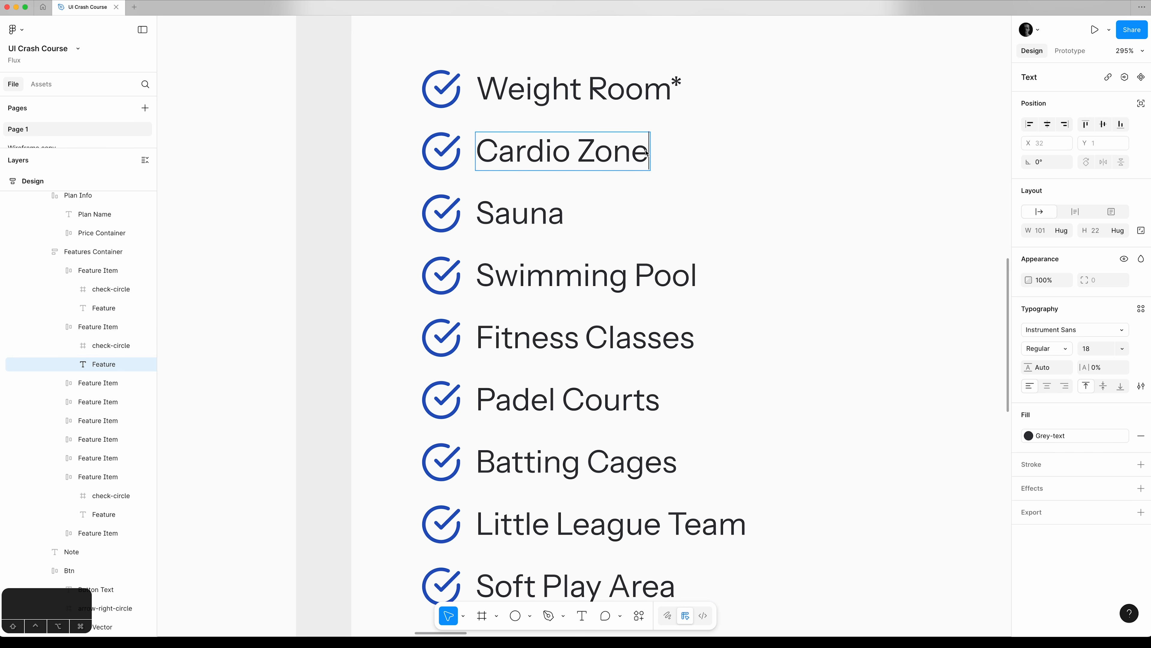
text(*)
click(545, 219)
key(Right)
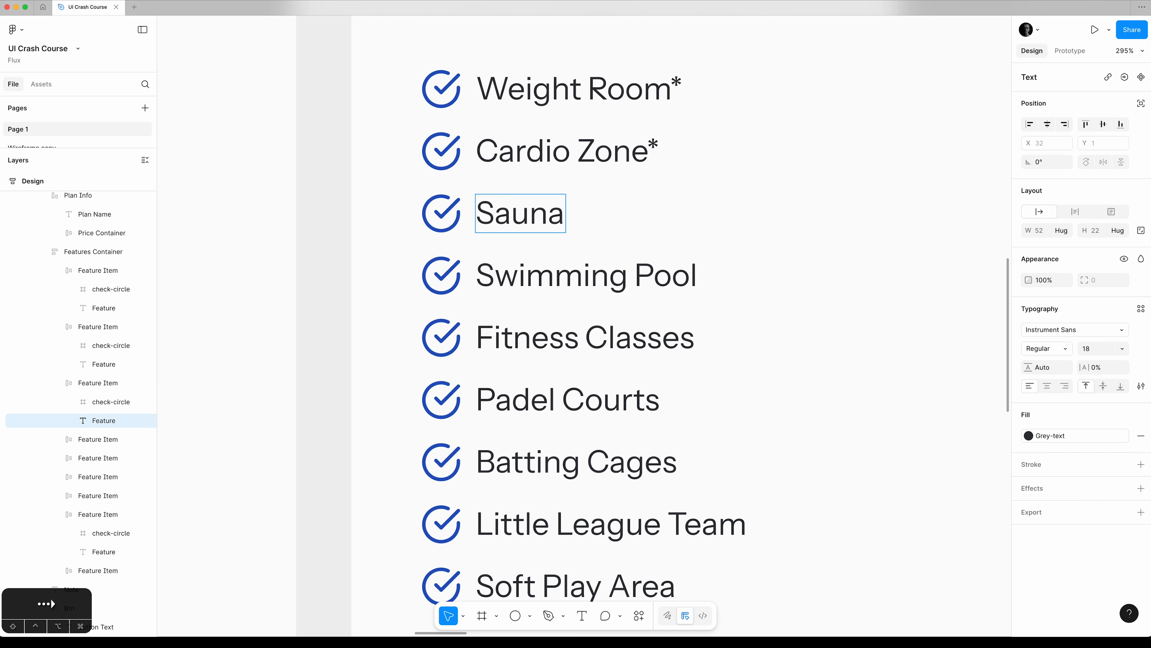
text(*)
key(Escape)
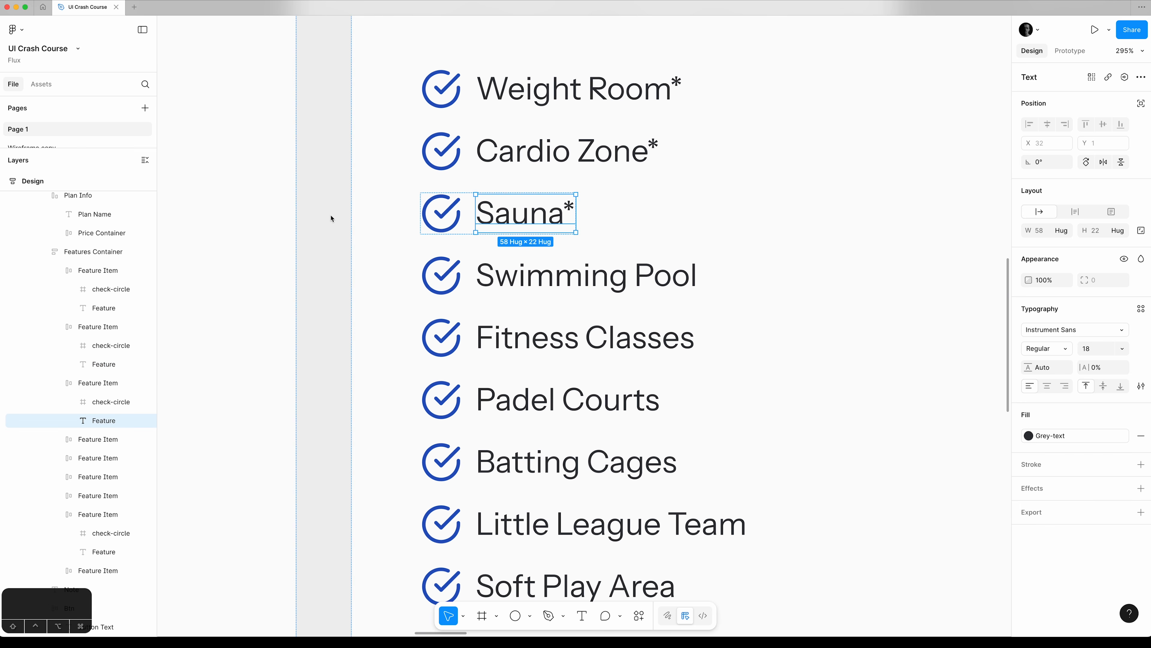
Collapse all expanded layers, keeping the Individual plan card selected.
key(super+0)
key(minus)
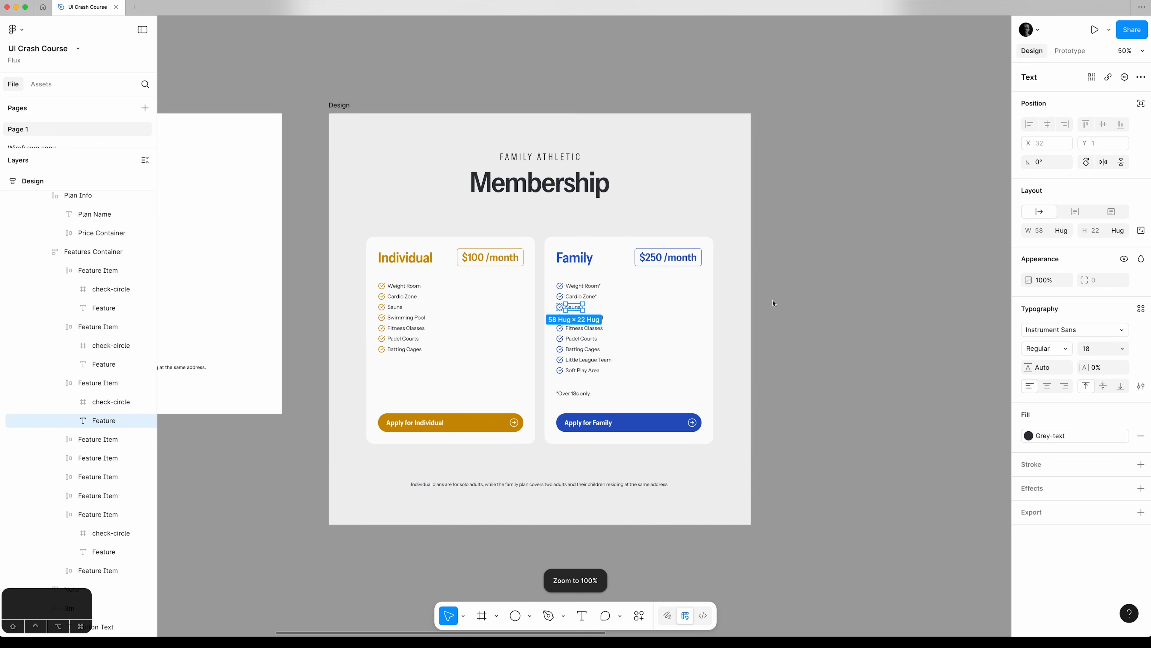
click(746, 299)
key(shift+2)
click(927, 277)
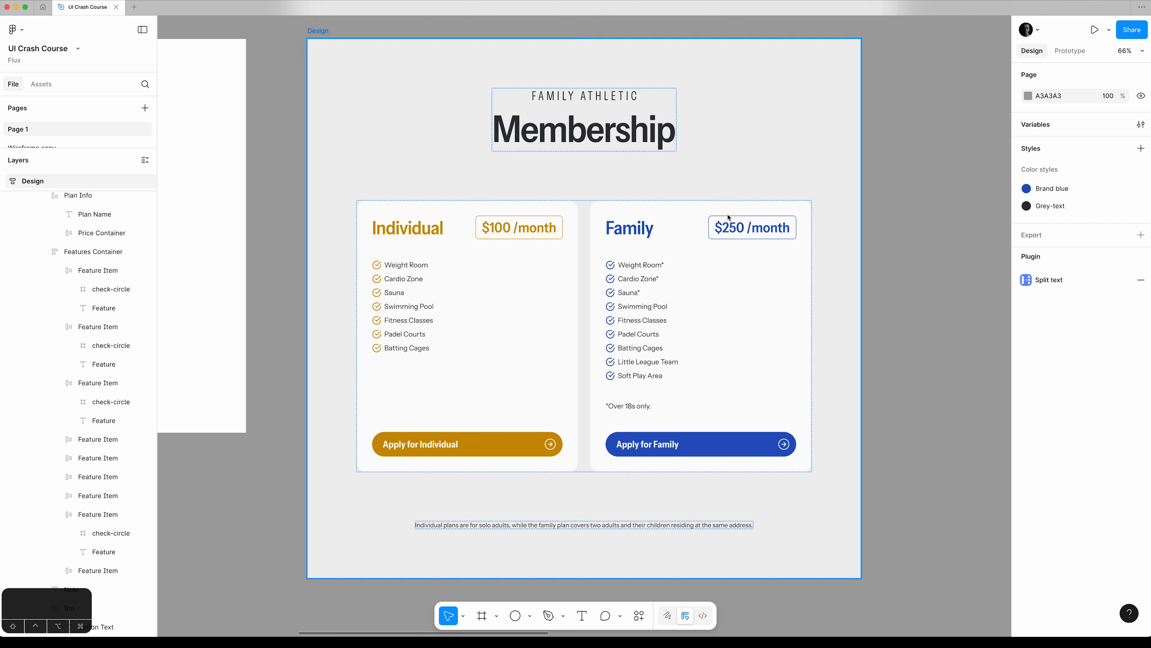
scroll(96, 255, up, 6)
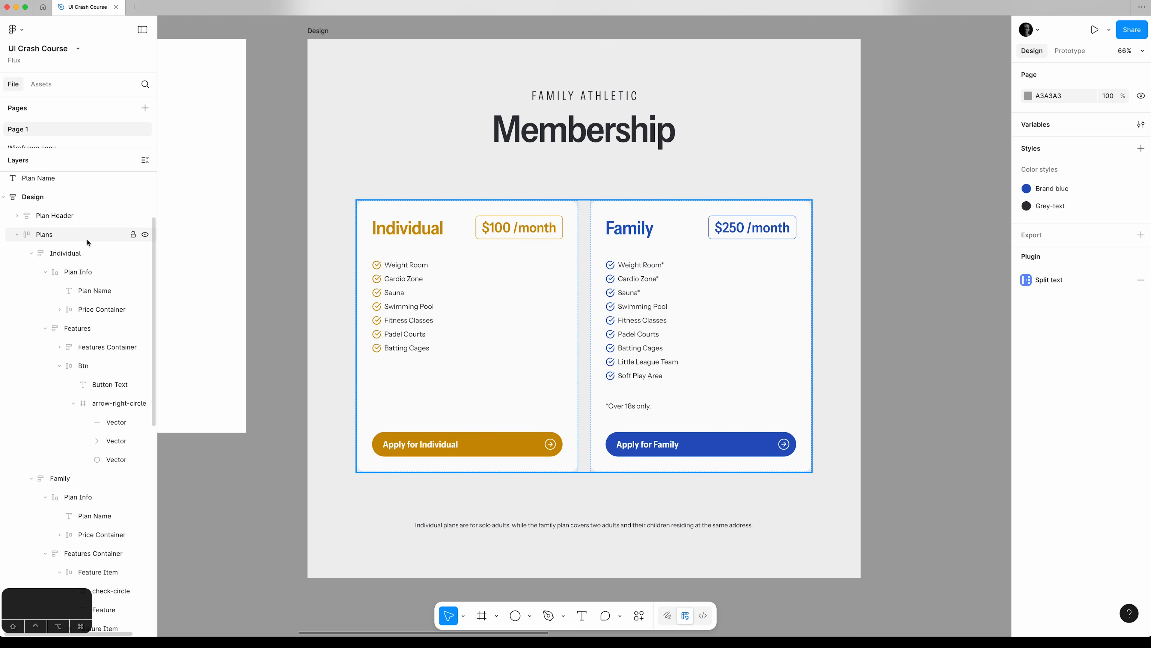
click(84, 254)
key(alt)
key(alt+l)
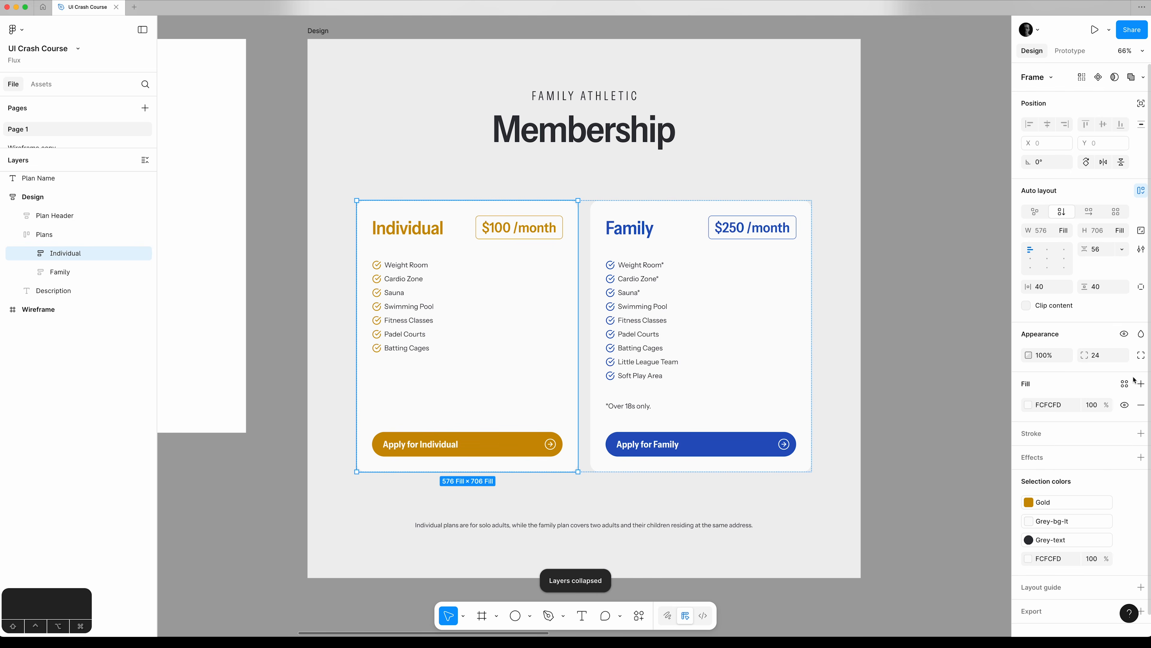
Add a Gold fill above the existing FCFCFD fill of the Individual plan card.
click(1141, 383)
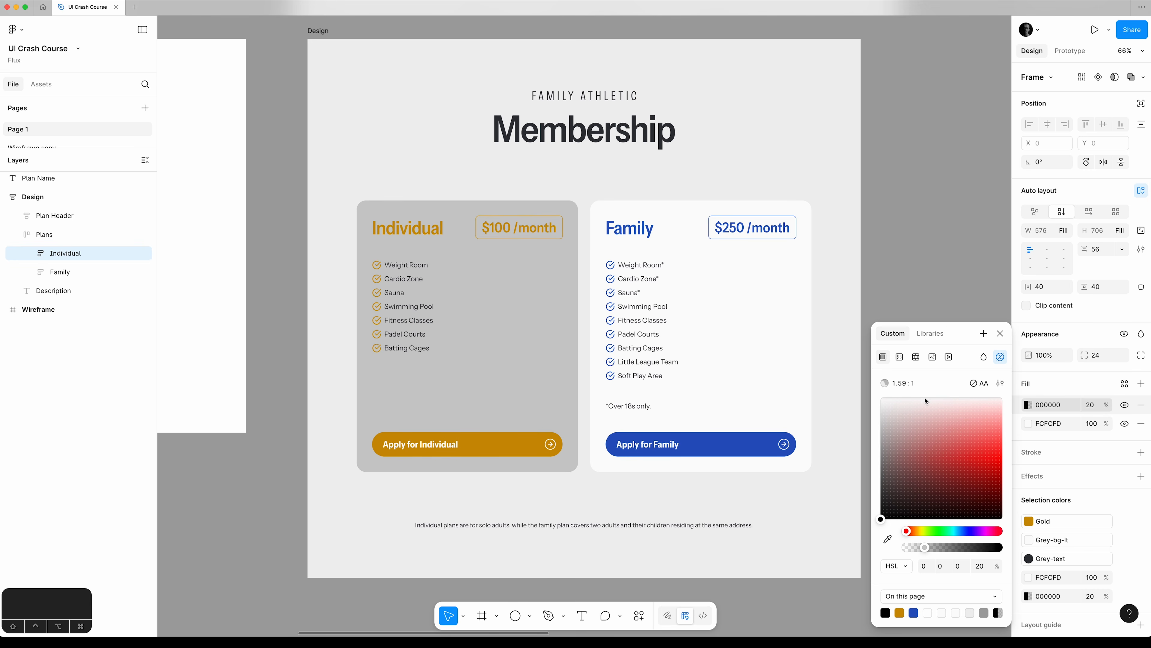
click(926, 335)
click(906, 407)
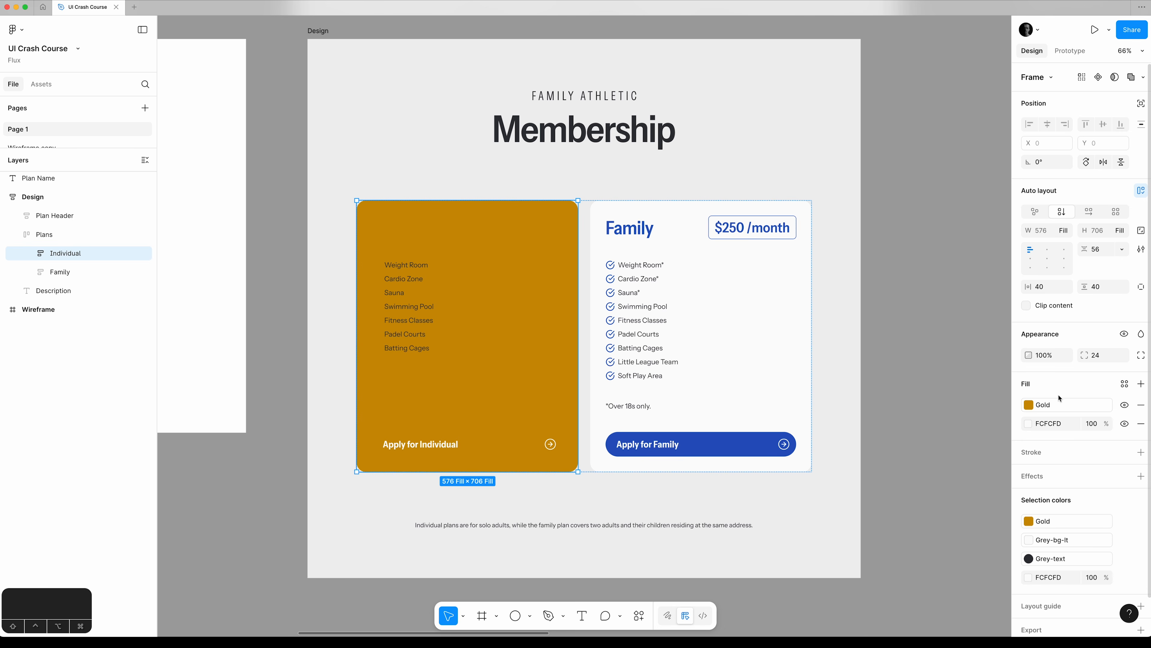
Detach the Individual card's Gold fill from its style and make it a flipped linear gradient from the card's upper-right corner to its centre.
click(1107, 405)
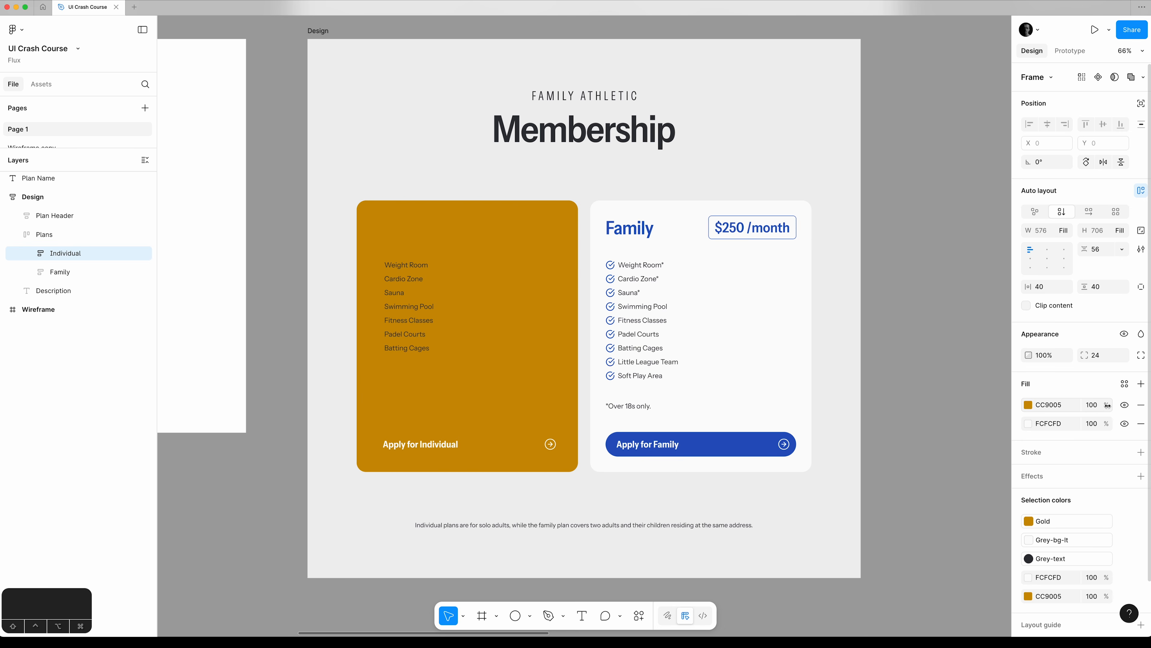
click(1029, 407)
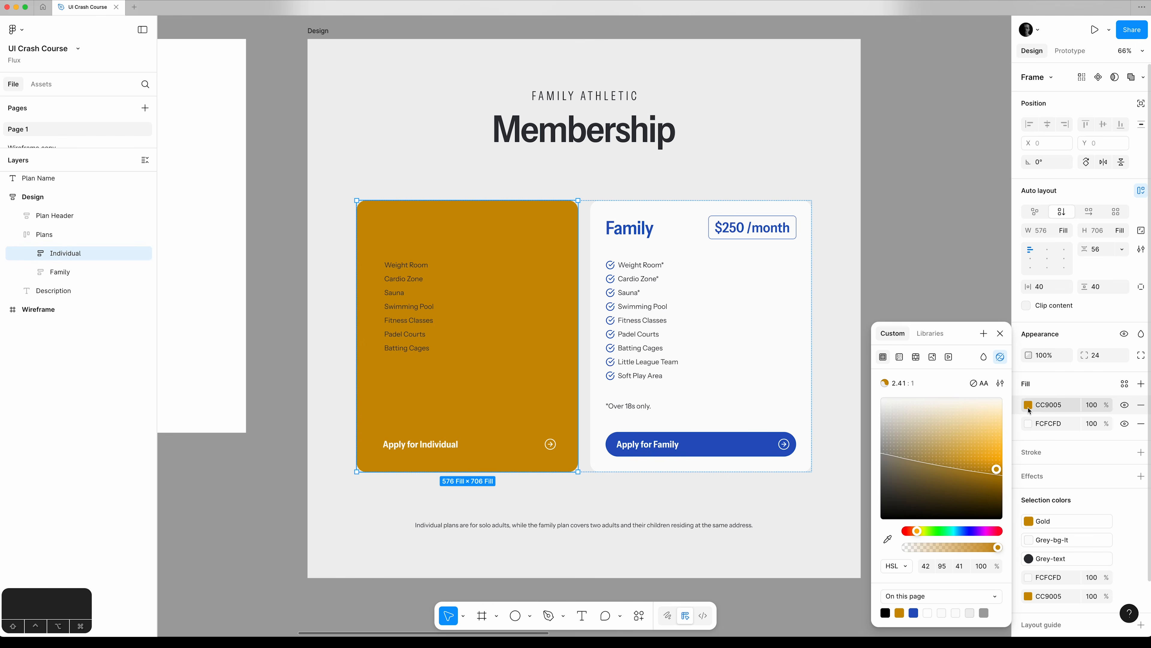
click(900, 361)
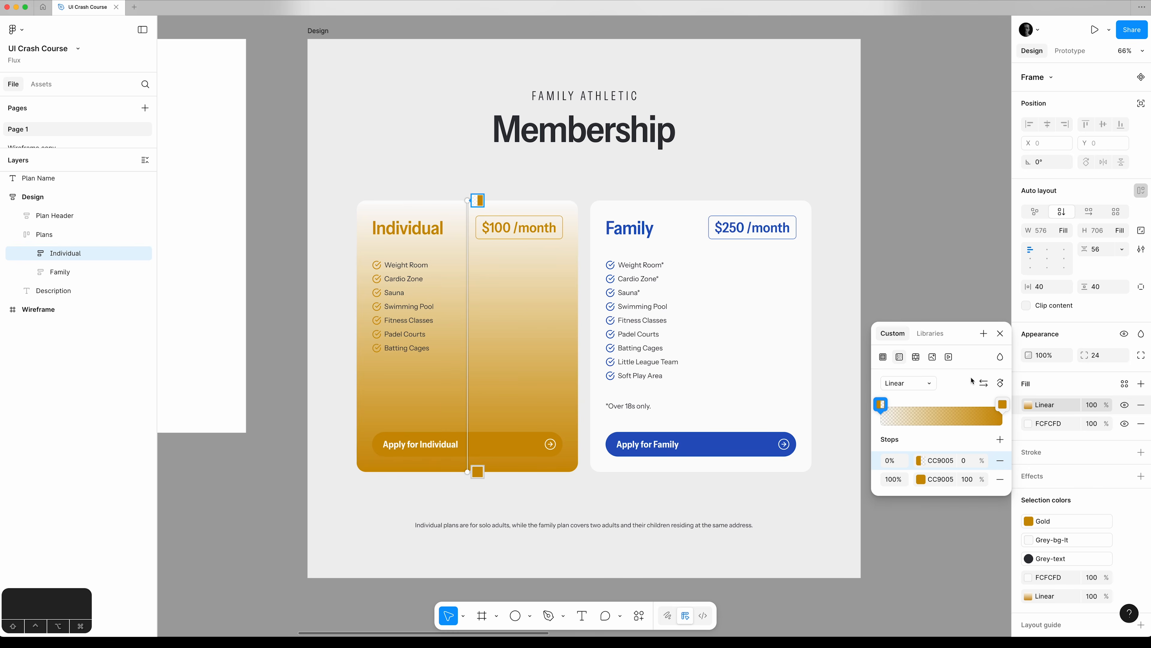
click(984, 383)
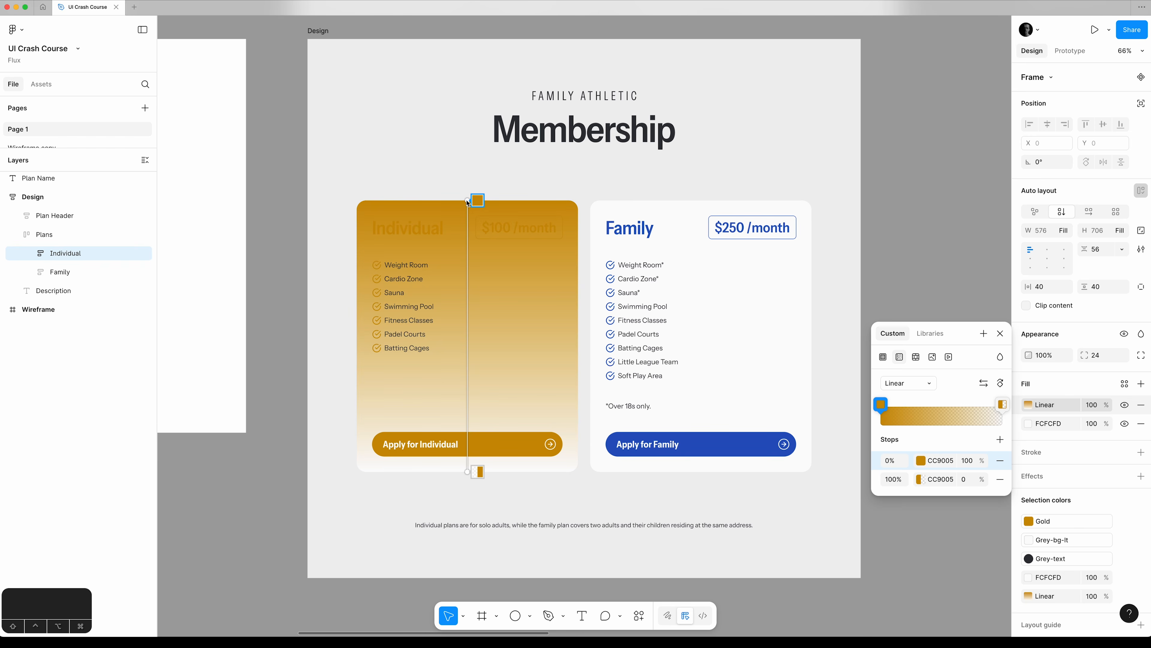
drag(467, 201, 578, 201)
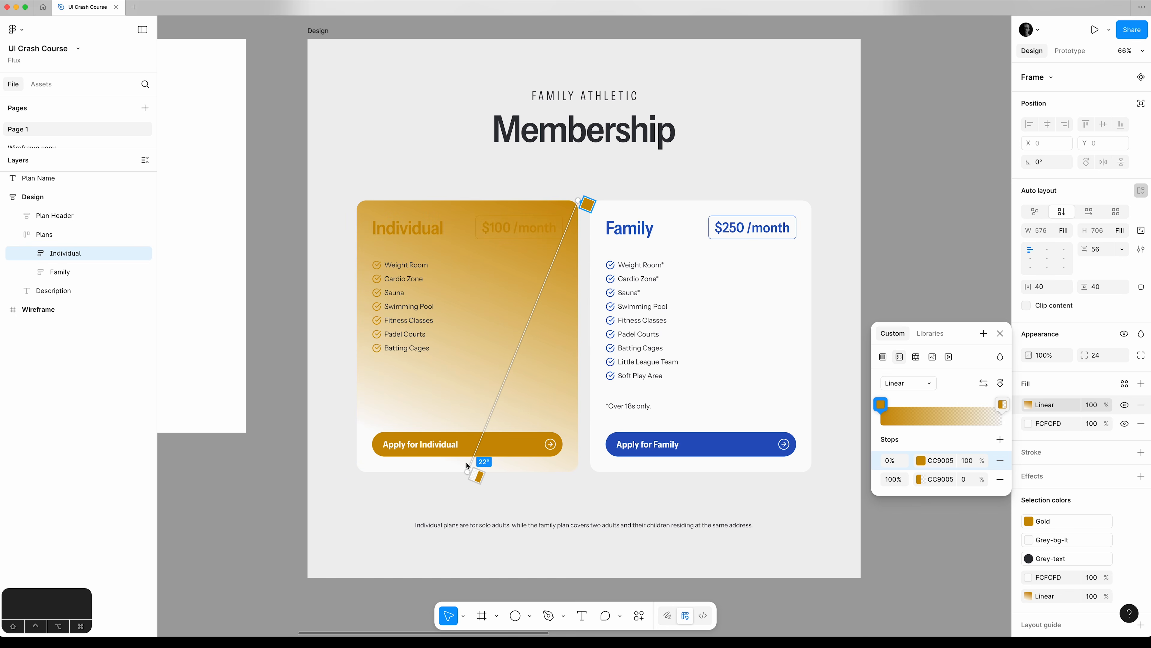
drag(467, 474, 466, 337)
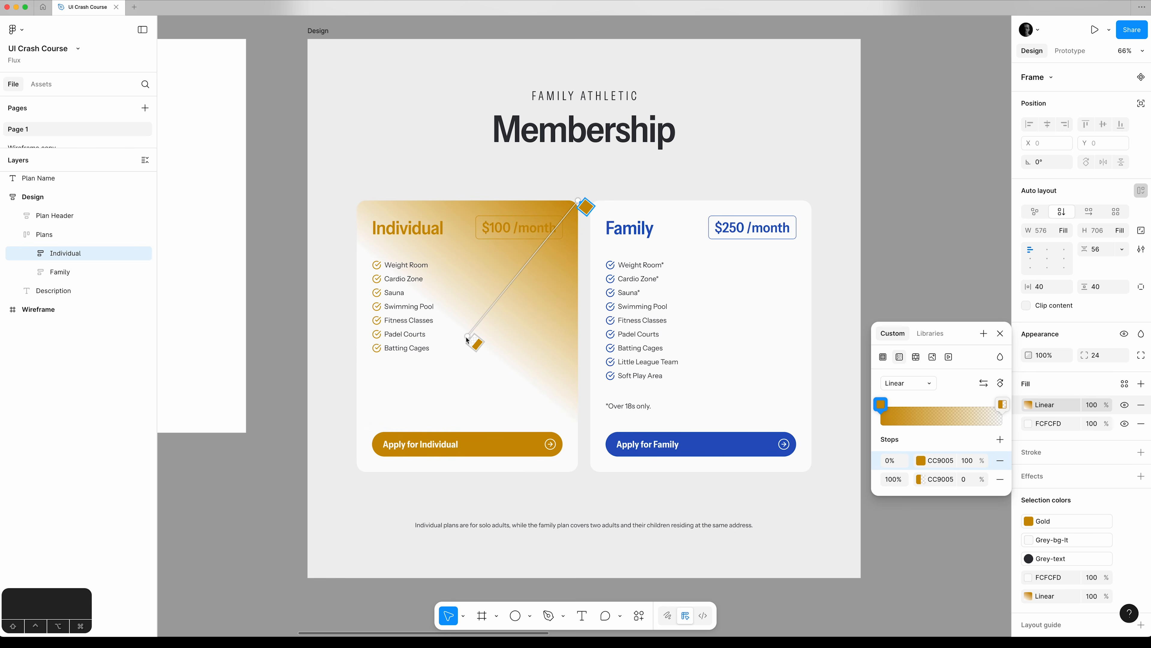
Lighten the 0% stop of the Individual card's gradient to the pale gold FEF7E6.
click(921, 460)
click(820, 567)
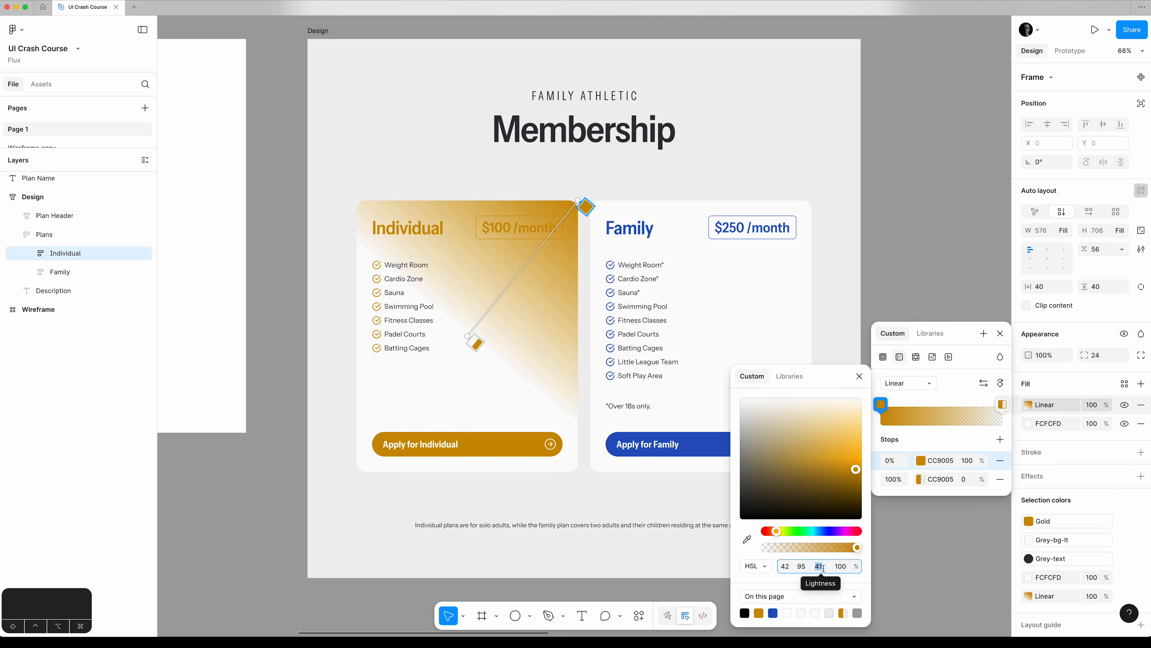
text(100)
key(Tab)
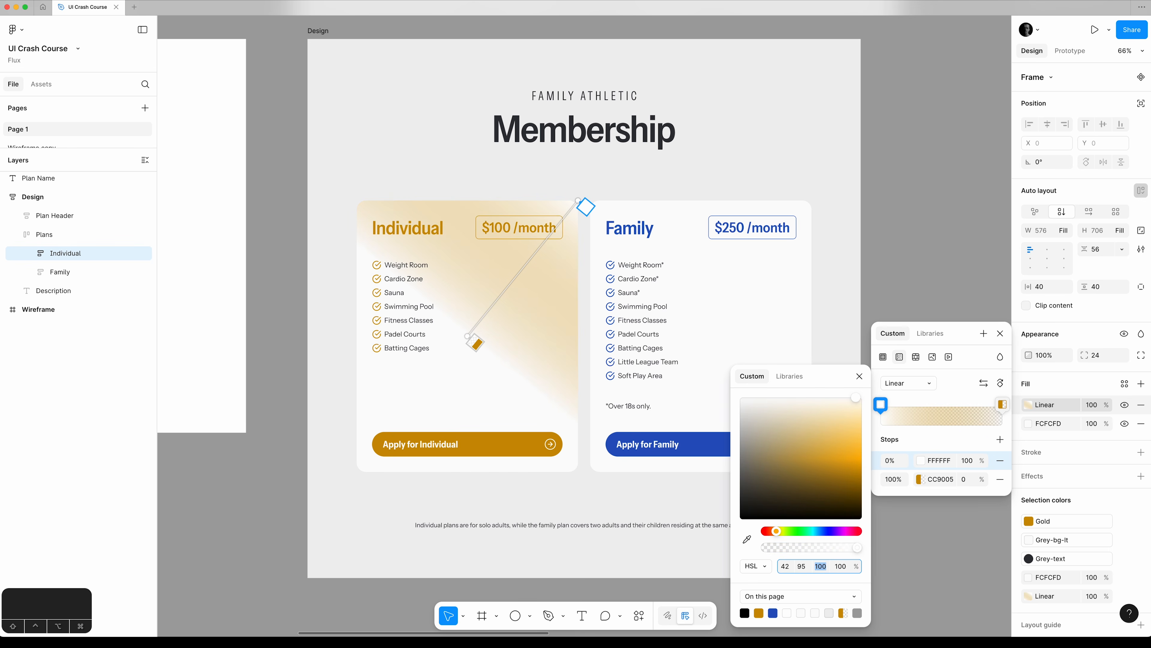
key(shift+Tab)
key(shift+Down)
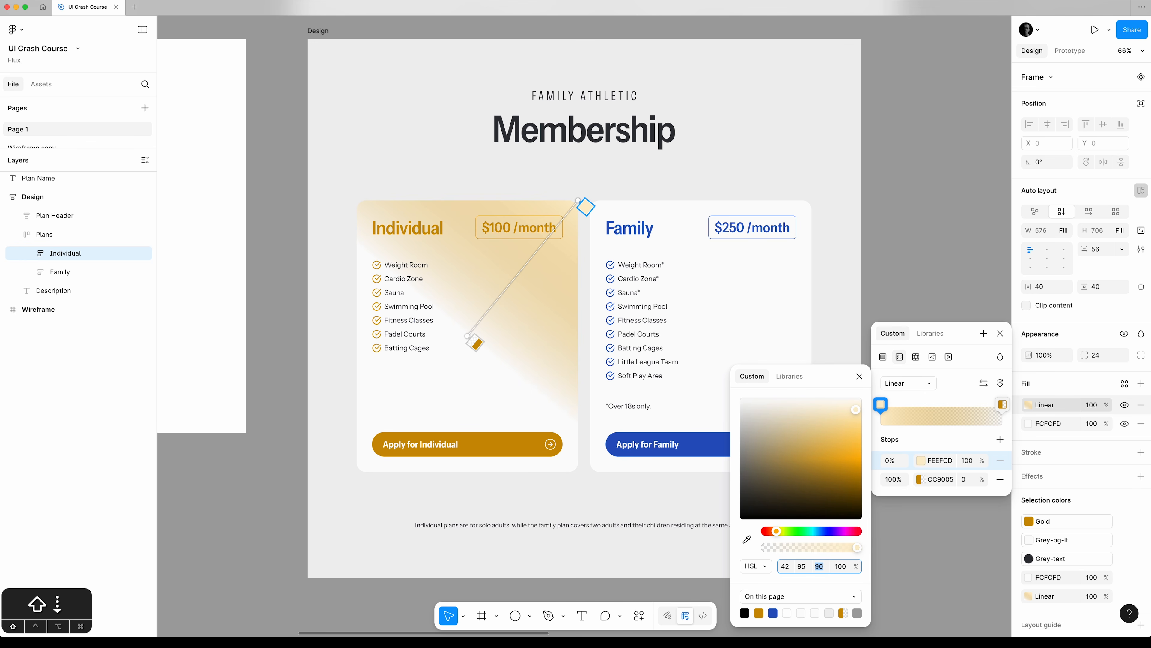
key(Up)
key(Up)
key(Up)
key(Up)
key(Up)
key(Up)
key(Down)
click(859, 376)
Copy FEF7E6 to the 100% stop of the Individual gradient, keeping its opacity at 0%, and close the colour picker.
click(935, 459)
key(super+c)
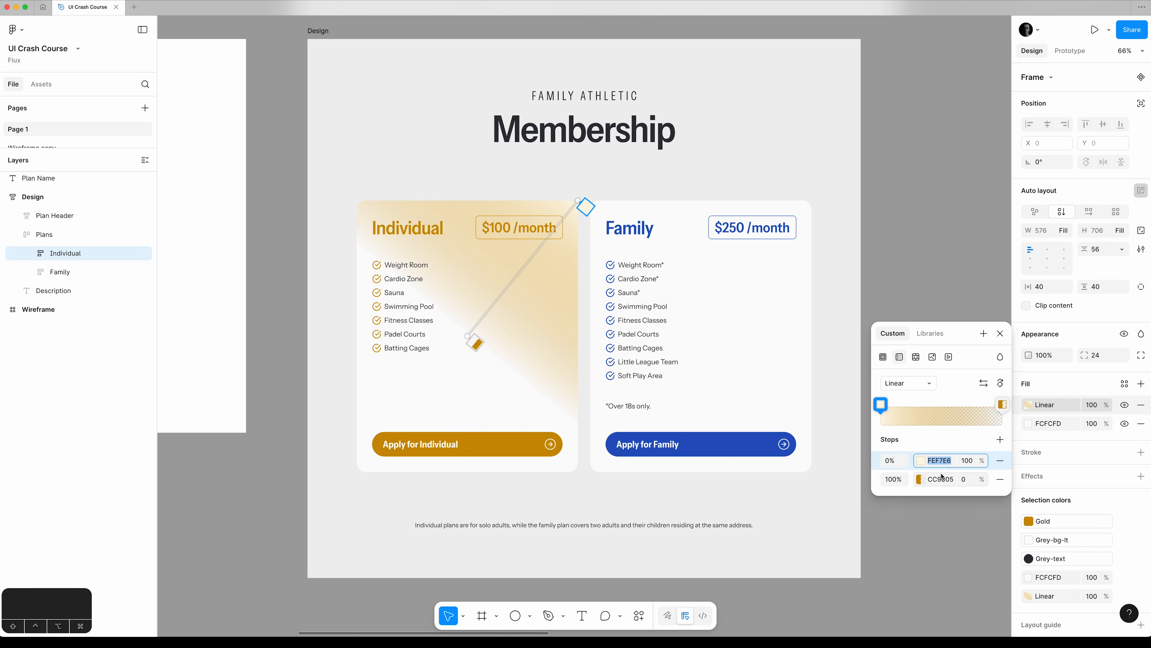
click(941, 476)
key(super+v)
key(Tab)
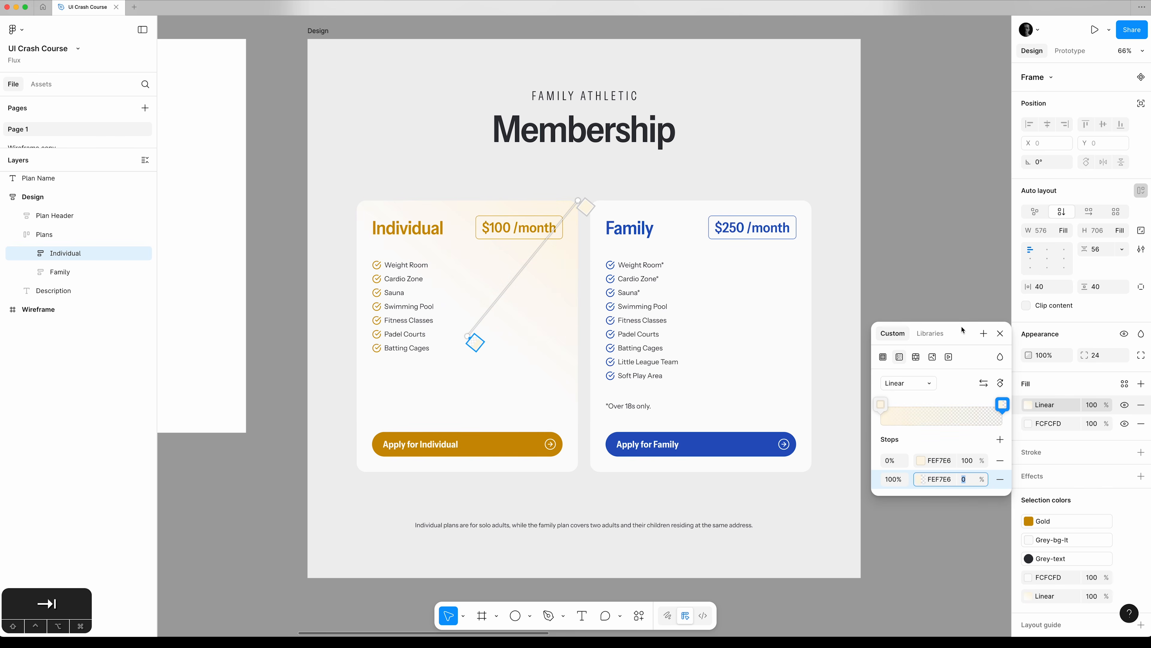
drag(964, 330, 690, 193)
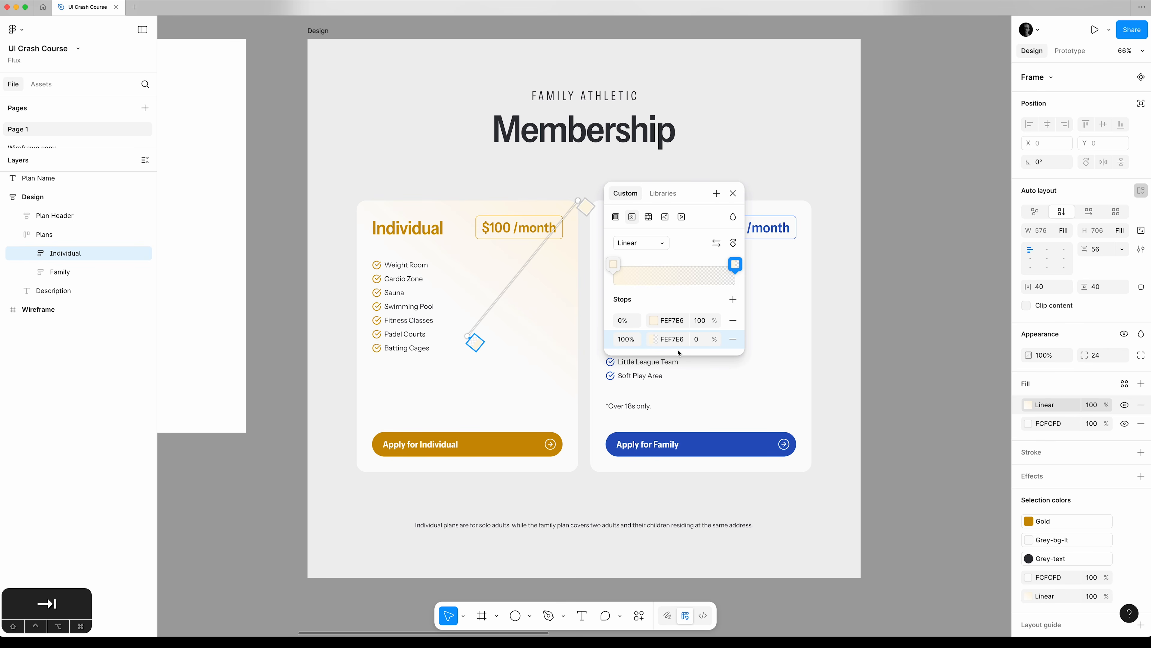
click(735, 198)
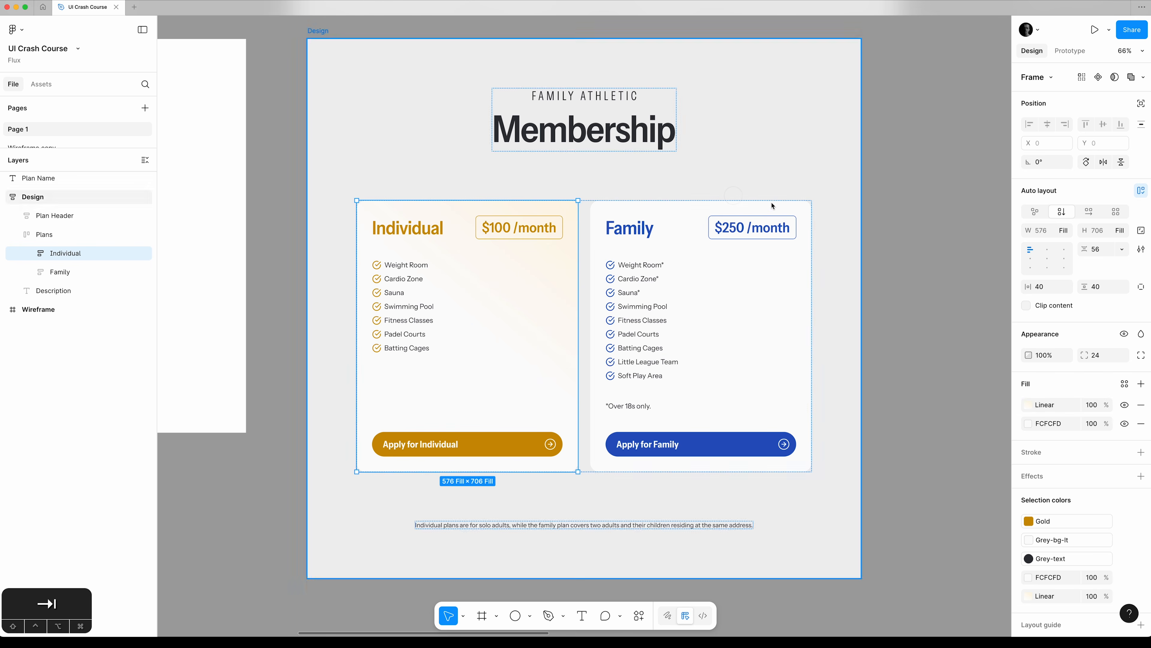
click(965, 224)
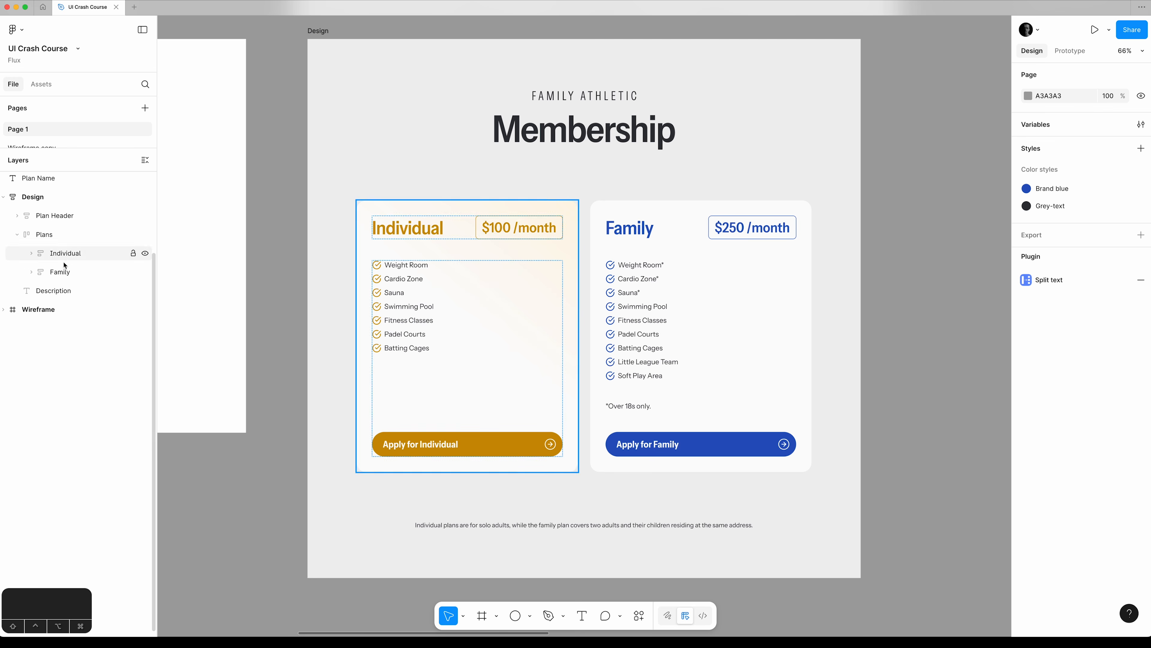
Apply the Brand blue colour style as the Family plan card's fill.
click(65, 272)
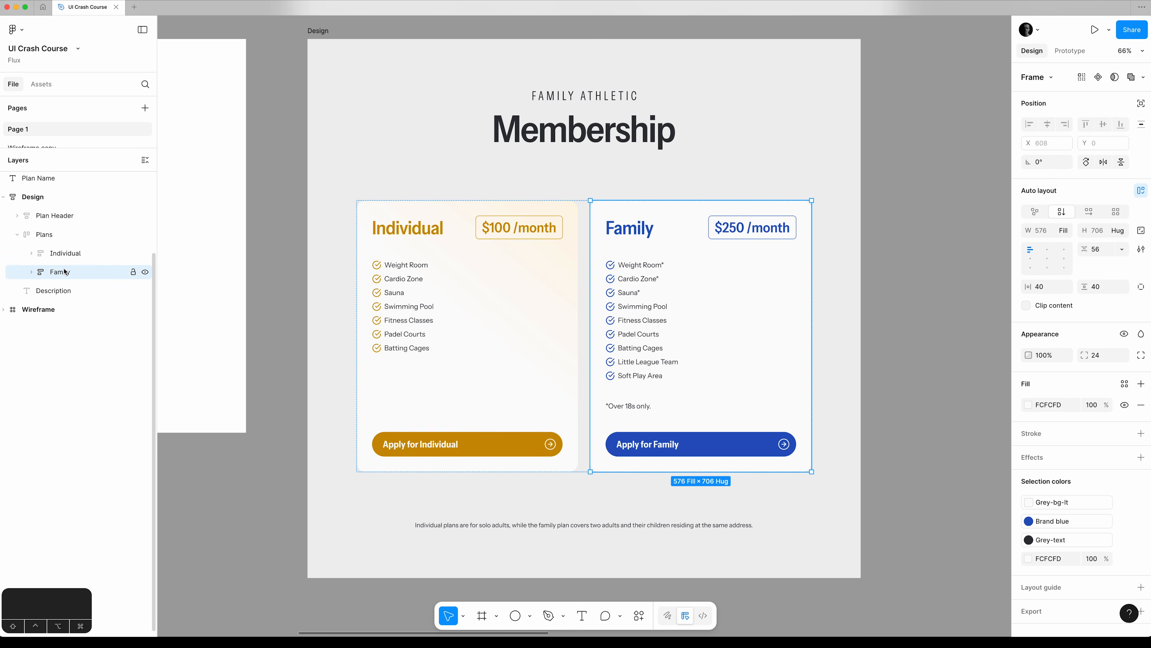
click(1141, 384)
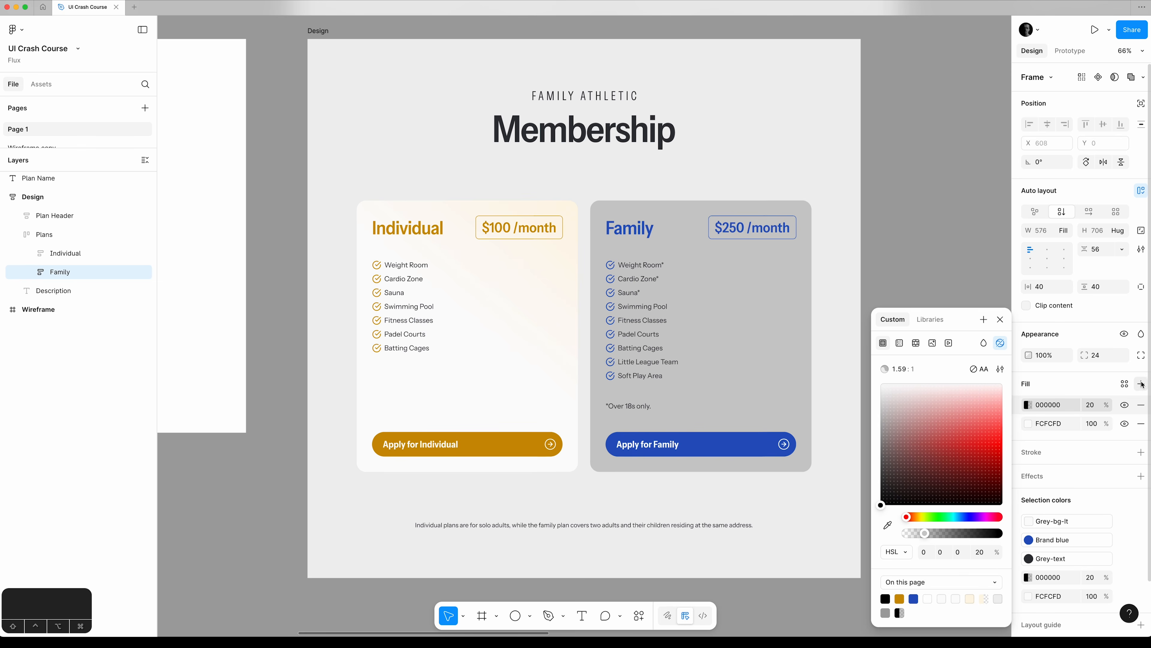
click(930, 319)
click(916, 452)
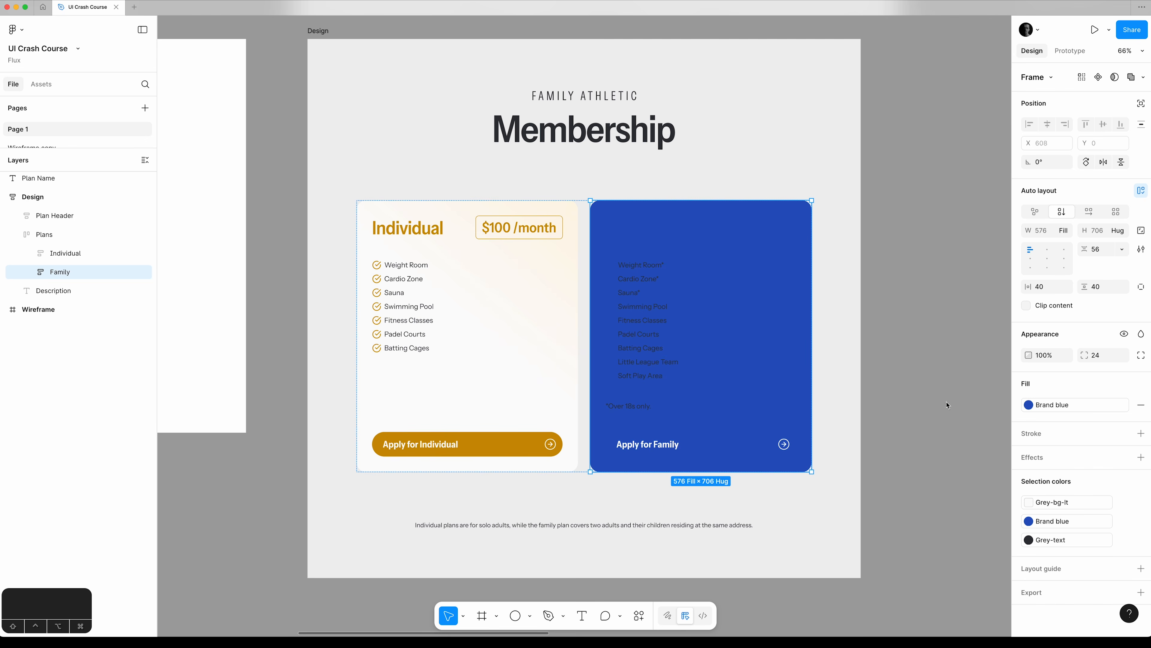
Detach the Family card's blue fill from its style and make it a linear gradient starting at the card's upper-right corner.
click(1127, 405)
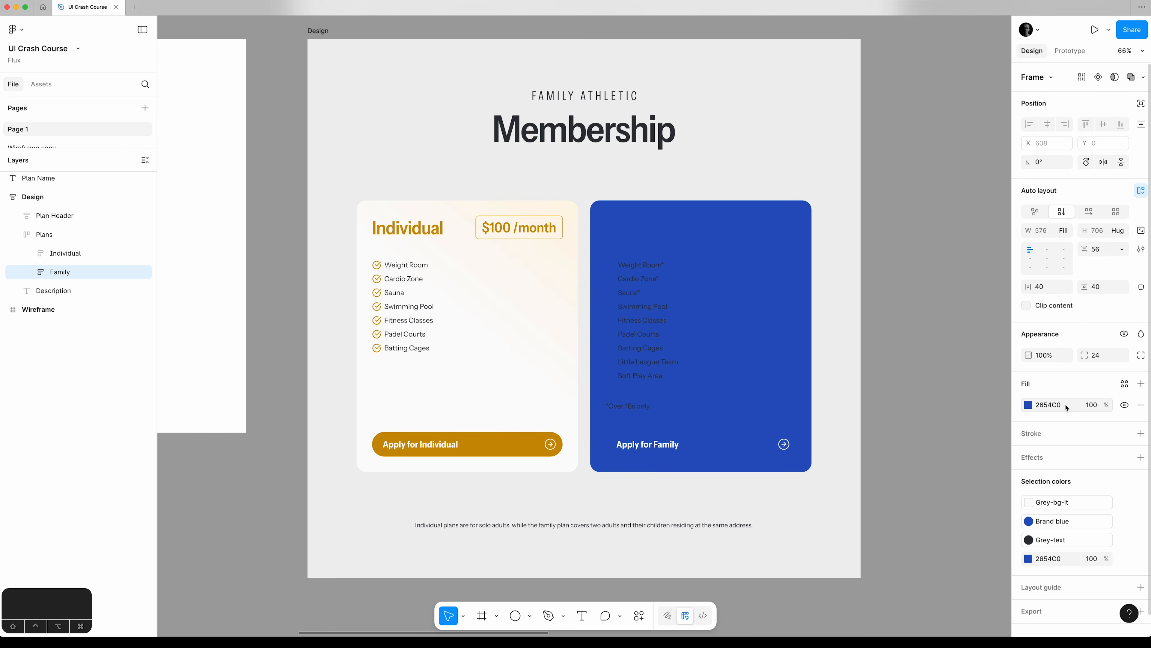
click(1029, 405)
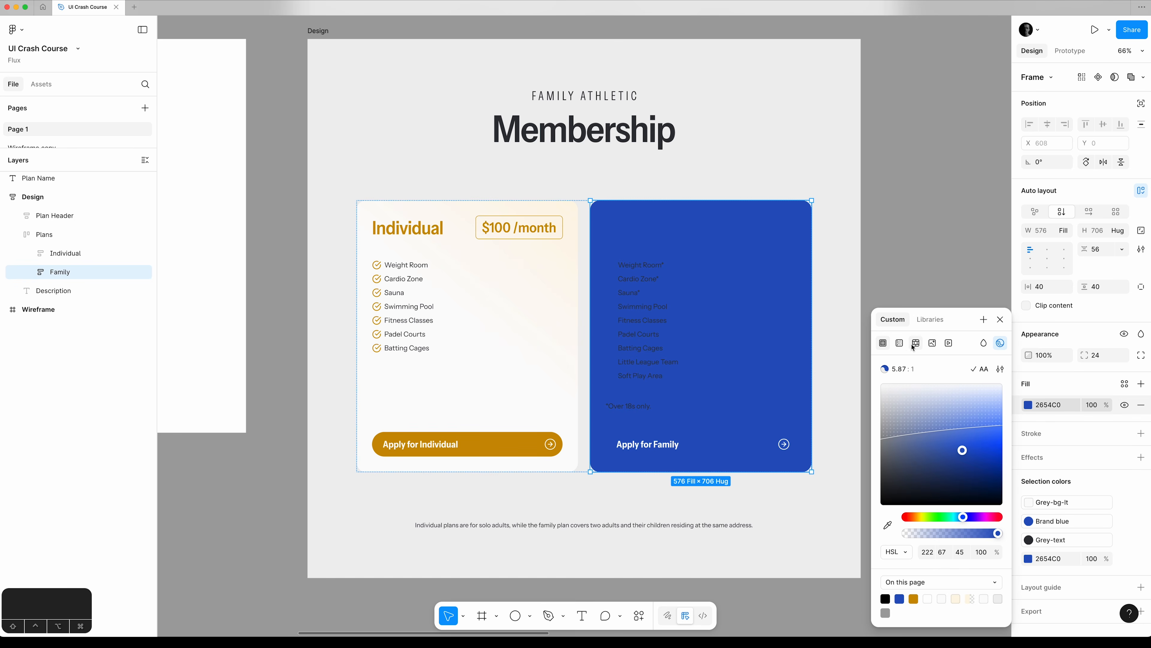
click(901, 344)
drag(963, 323, 958, 218)
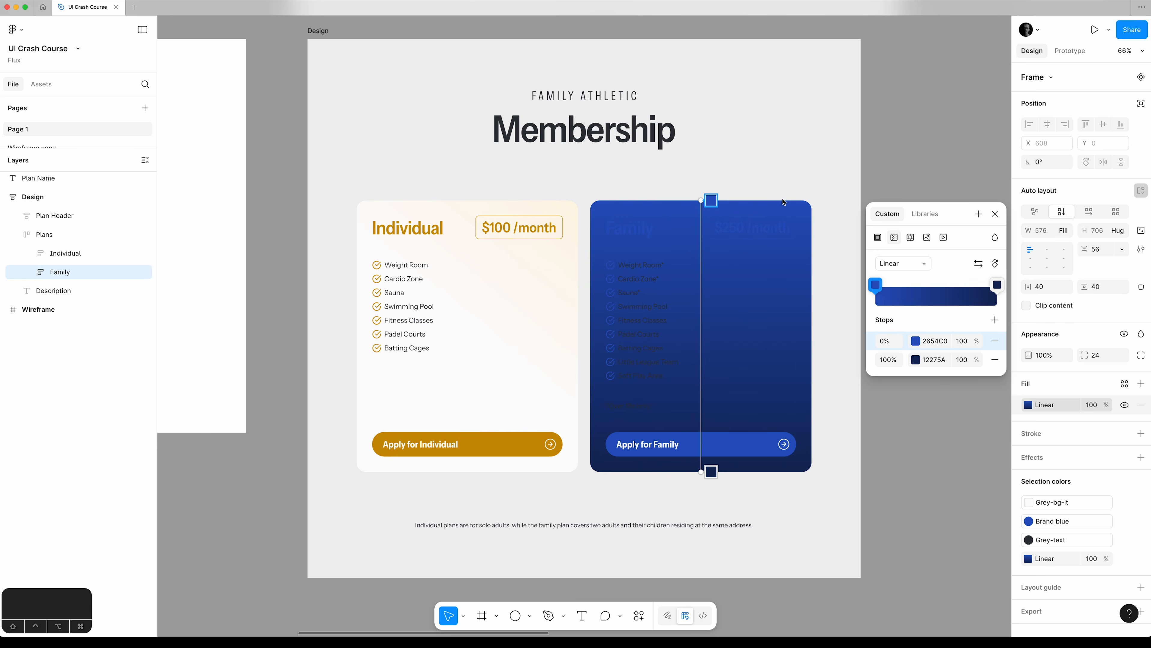
drag(702, 200, 811, 199)
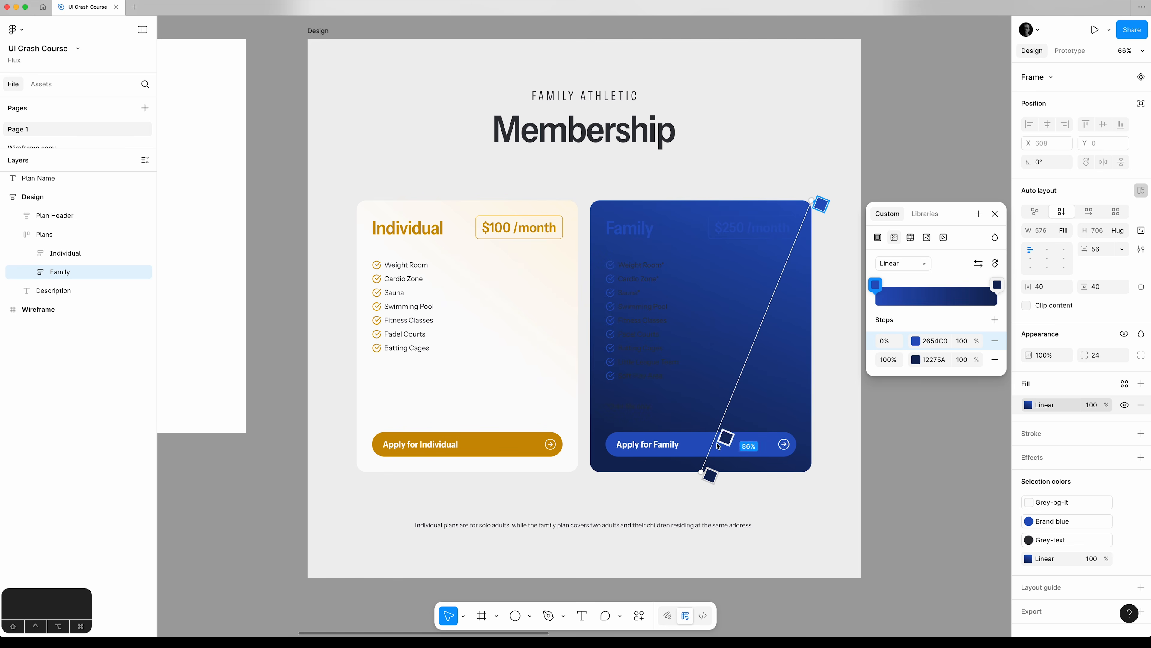
Recolour the 100% stop of the Family card's gradient to the pink E823A6.
click(915, 359)
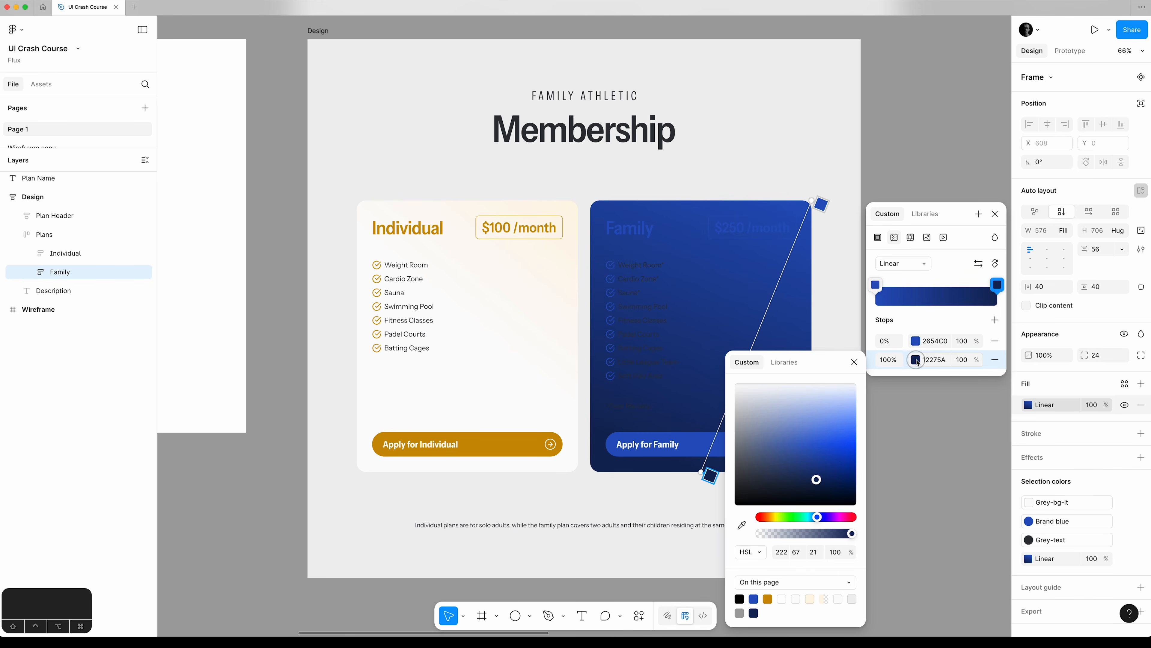
click(843, 517)
drag(833, 422, 834, 442)
click(854, 361)
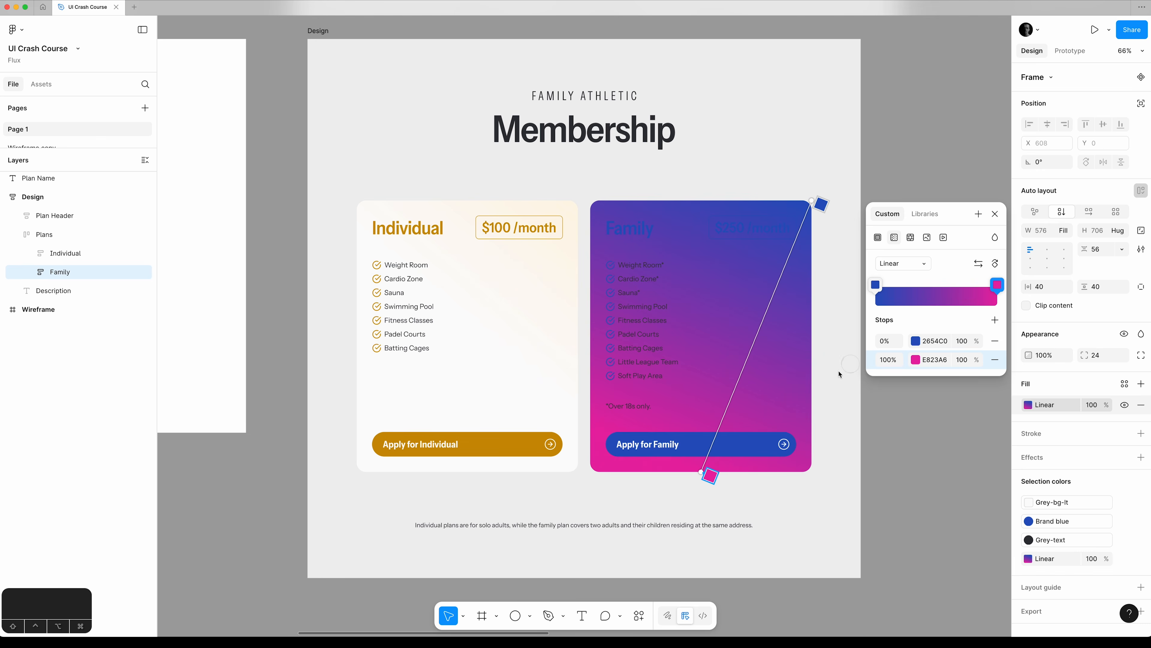
End the Family gradient at the card's centre and lighten its 0% stop to the pale blue E7EEFE, using a lightness of 95.
drag(706, 474, 702, 336)
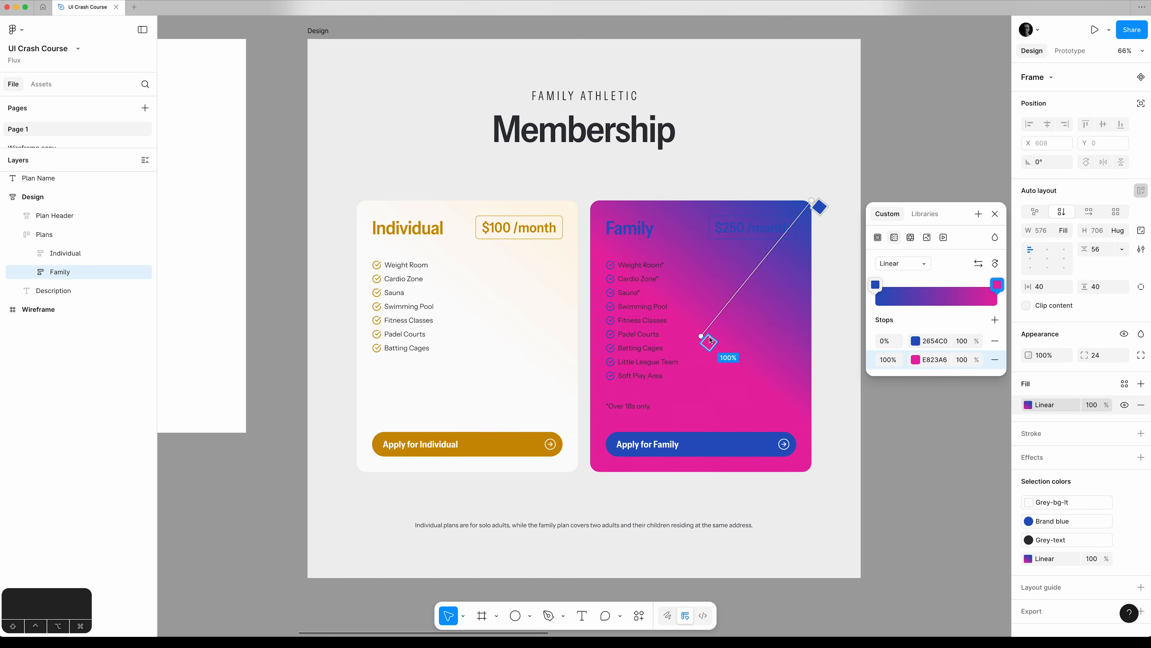
click(916, 341)
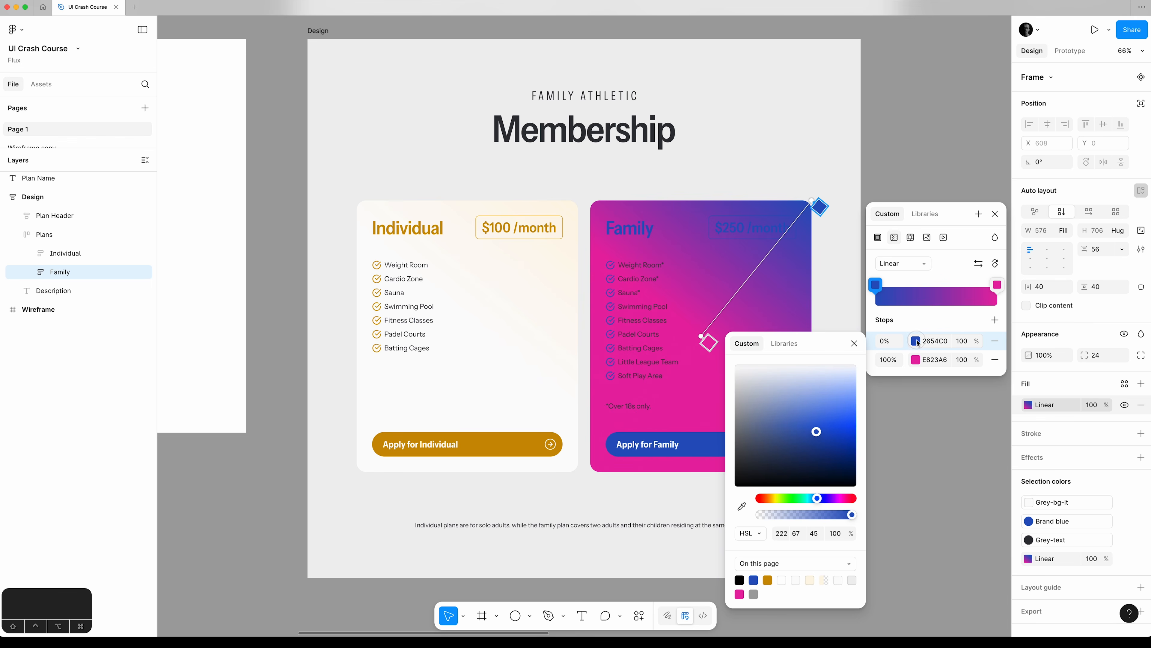
click(814, 533)
text(95)
key(Return)
key(shift+Tab)
key(shift+Up)
key(shift+Up)
key(shift+Up)
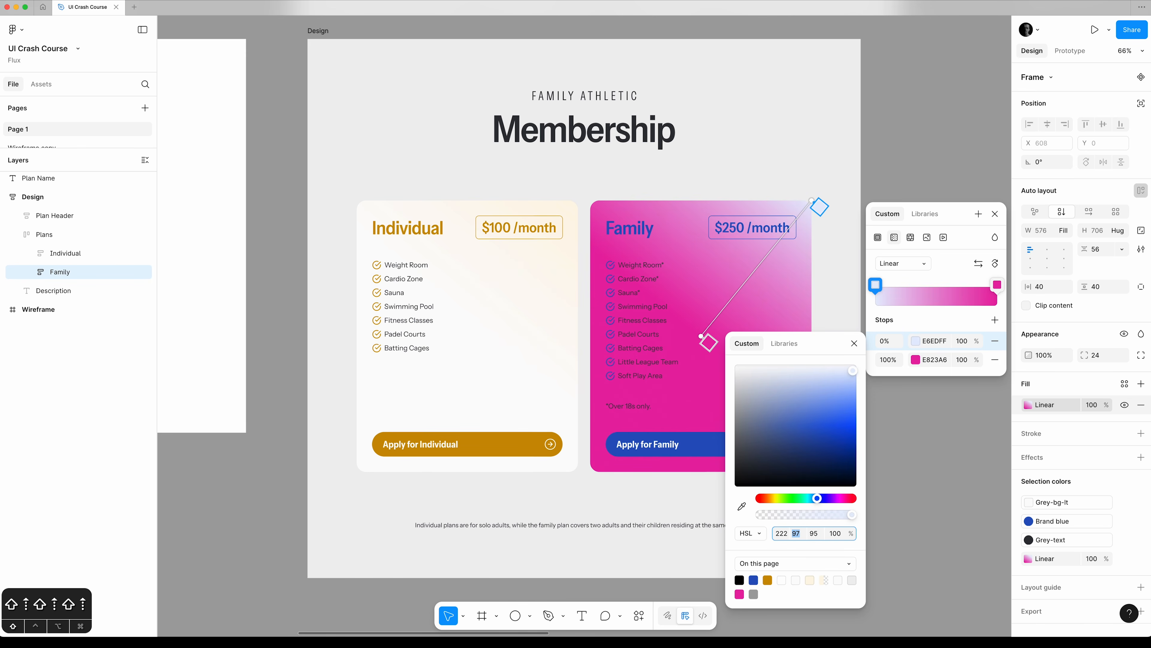
key(Down)
key(Down)
key(Down)
key(Down)
key(Down)
key(Down)
key(Down)
click(855, 342)
Copy E7EEFE to the 100% stop of the Family gradient, set that stop's opacity to 0%, and close the colour picker.
click(938, 343)
click(937, 362)
key(super+v)
key(Tab)
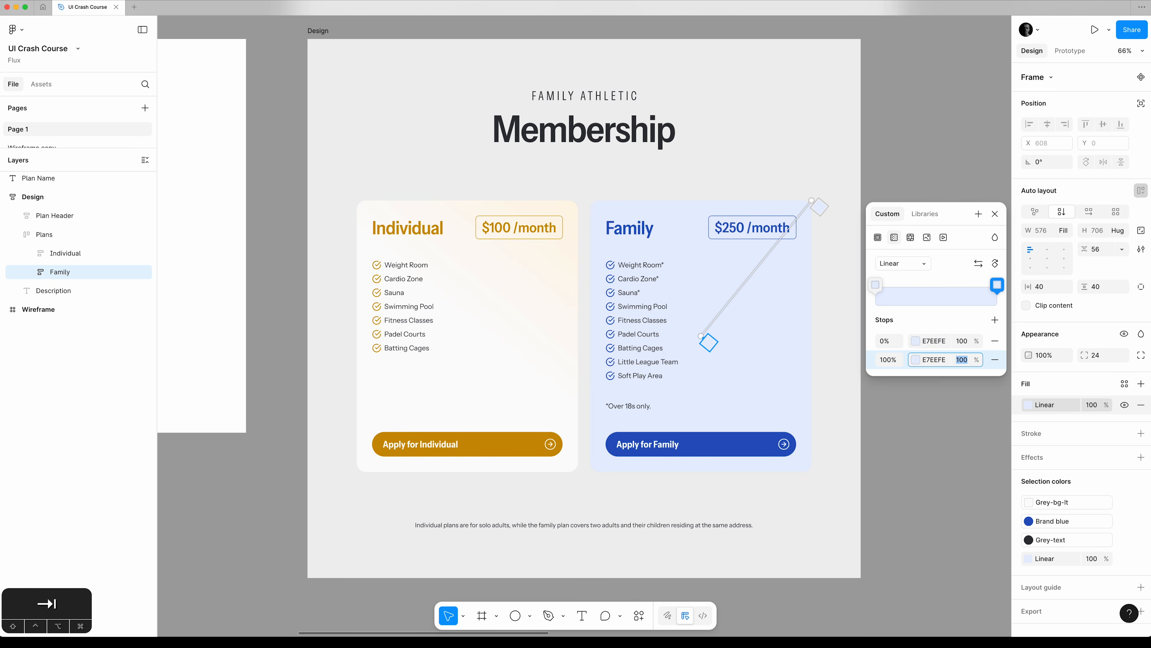
text(0)
key(Tab)
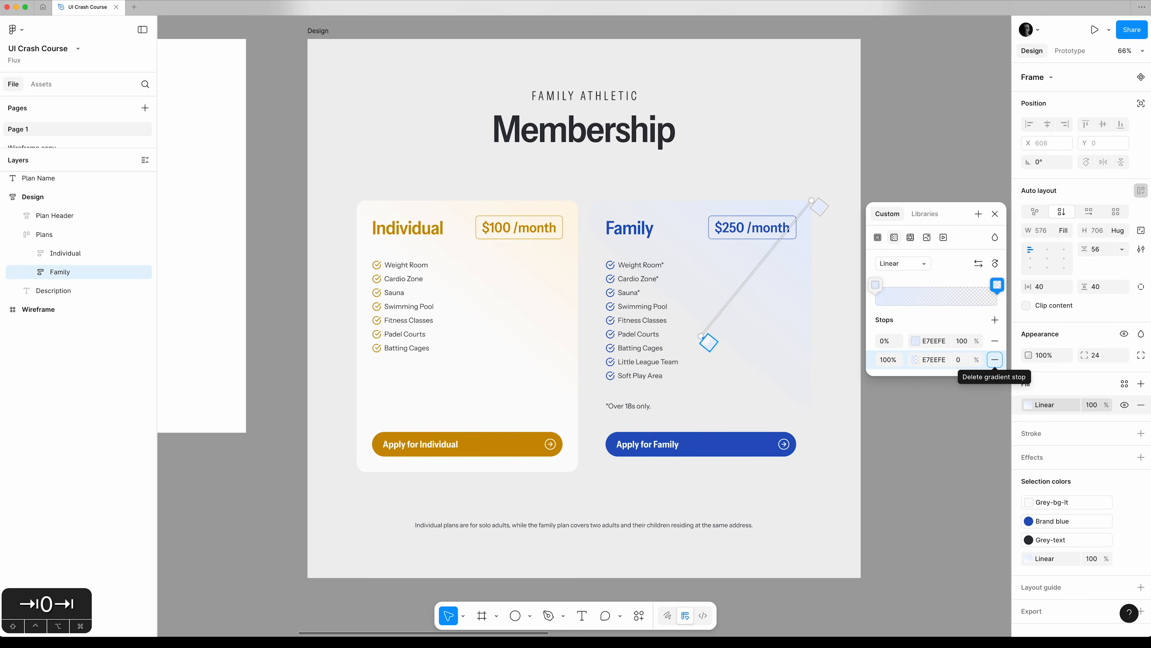
click(997, 214)
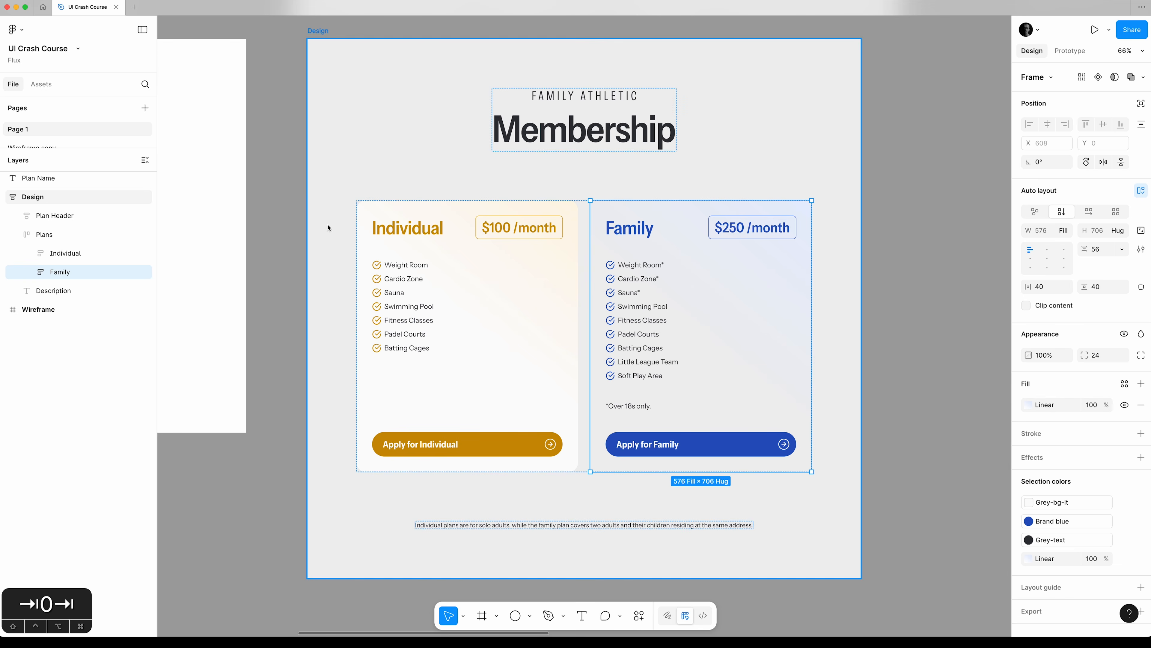
Copy the FCFCFD fill from the Individual card to the Family card and place it beneath the linear gradient.
click(381, 210)
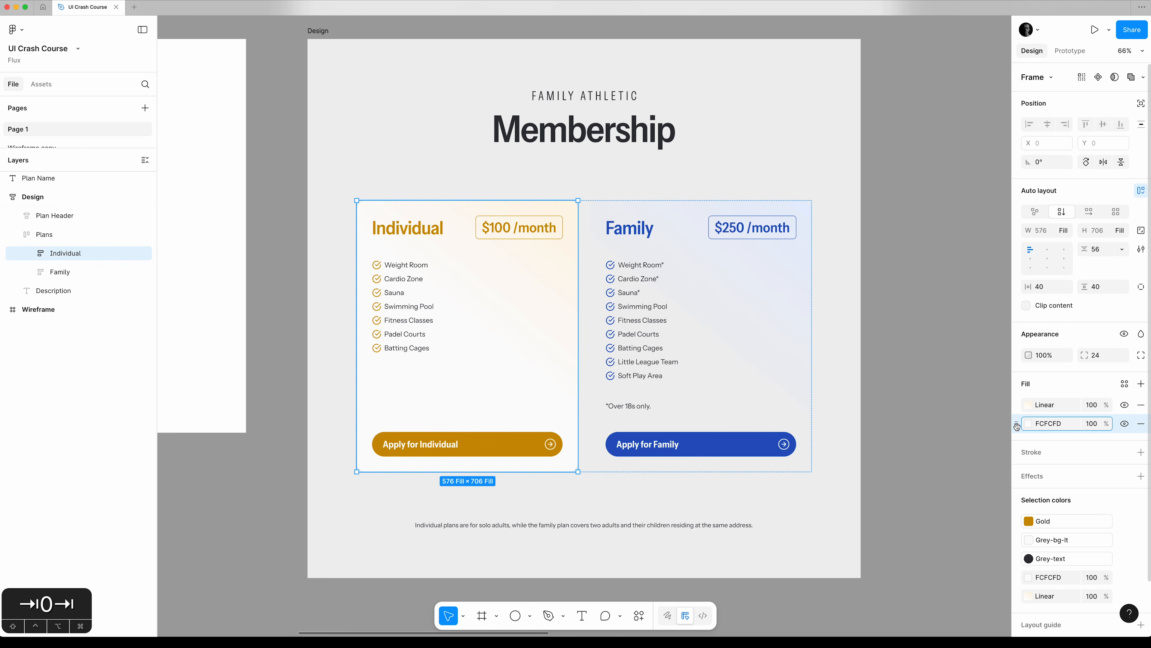
key(super+c)
key(super+c)
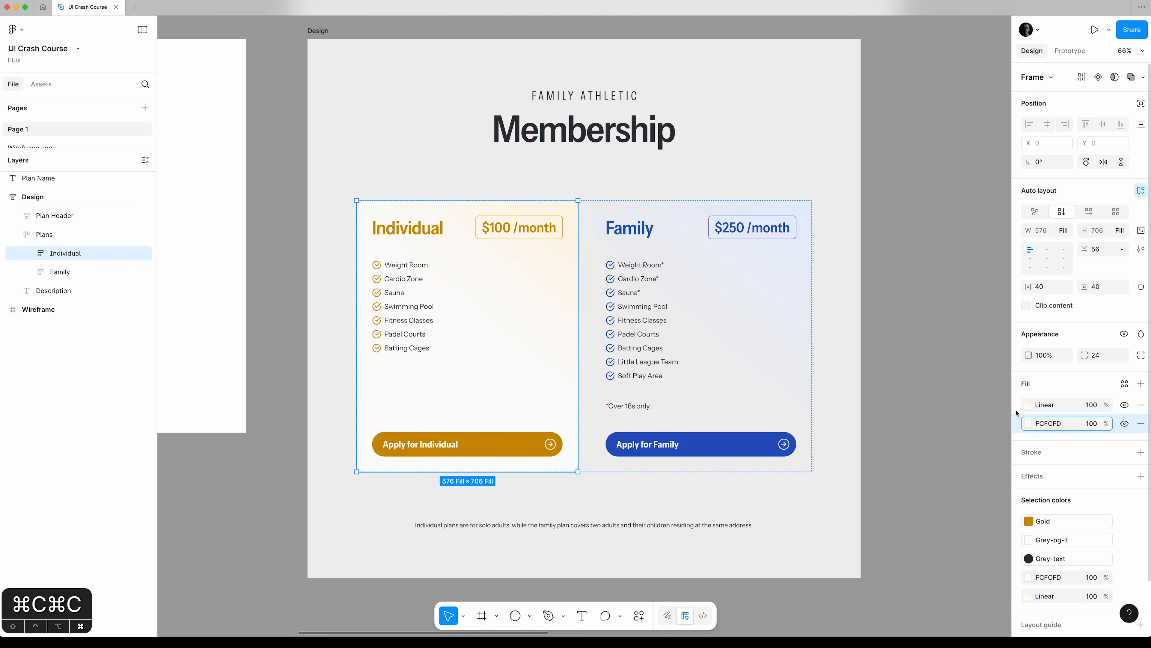
click(645, 212)
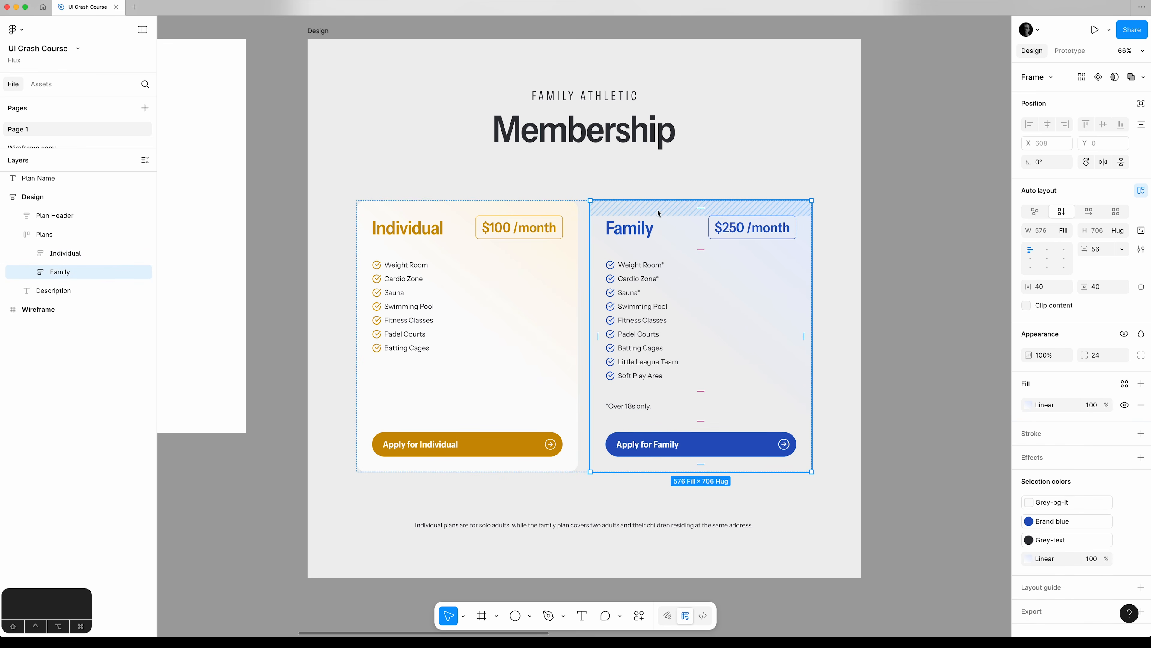
click(1018, 410)
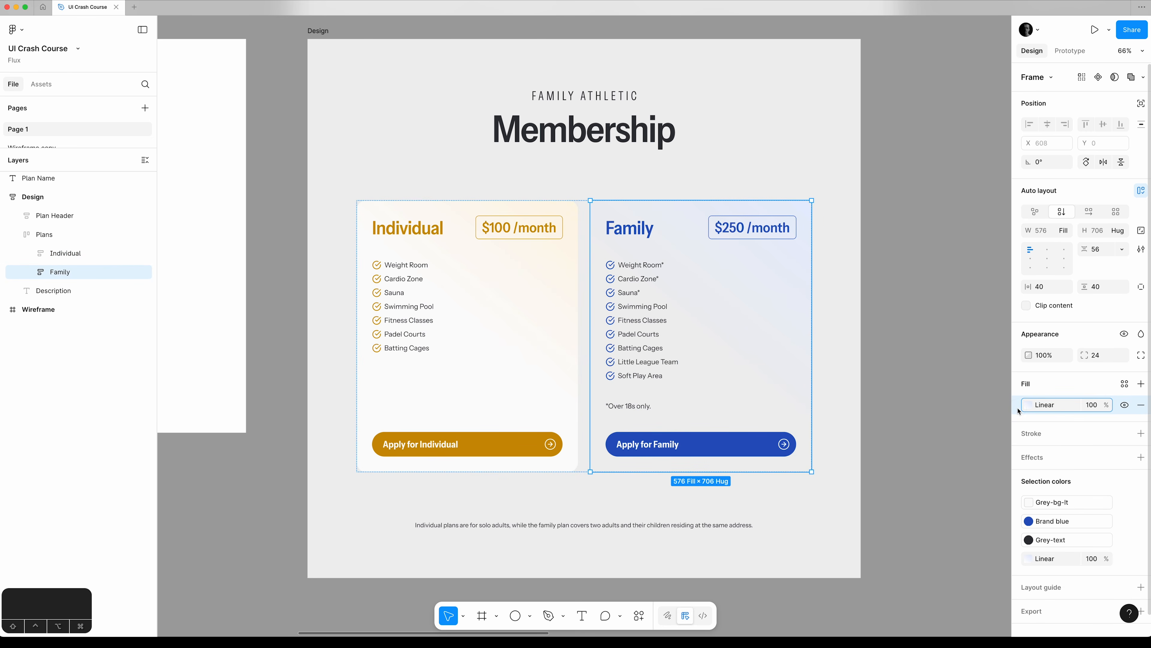
key(super+v)
drag(1020, 411, 1023, 432)
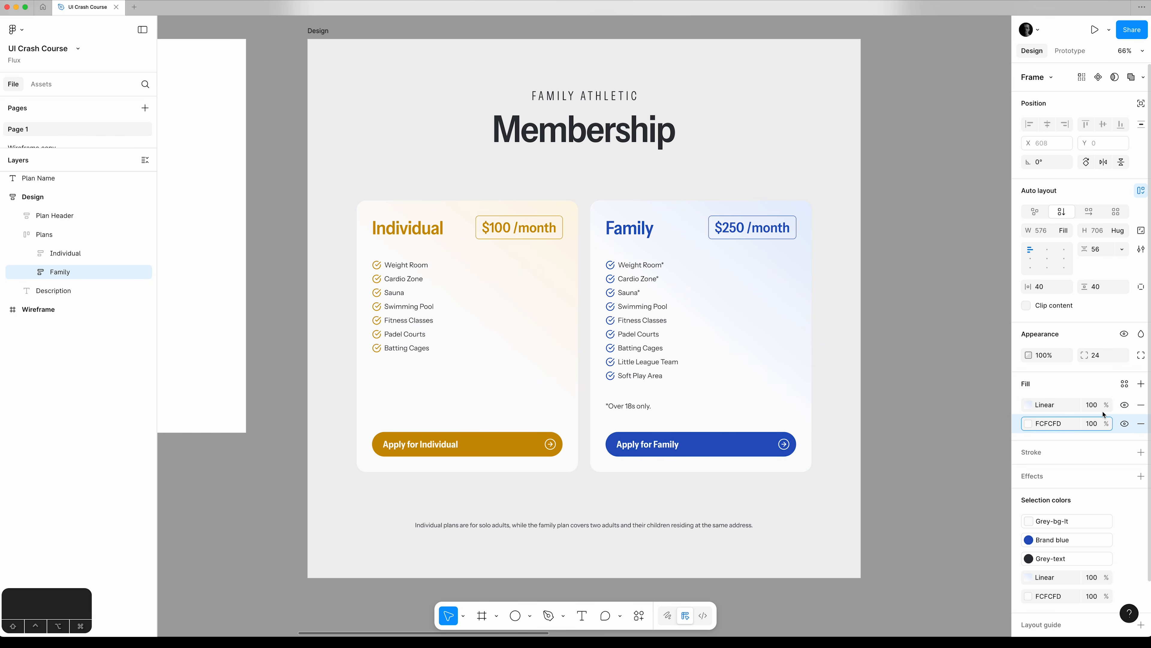
Toggle the visibility of the Family card's gradient fill to compare the card with and without it, leaving it visible.
click(1125, 405)
click(1125, 405)
click(1125, 405)
click(1125, 405)
click(1125, 405)
click(1125, 405)
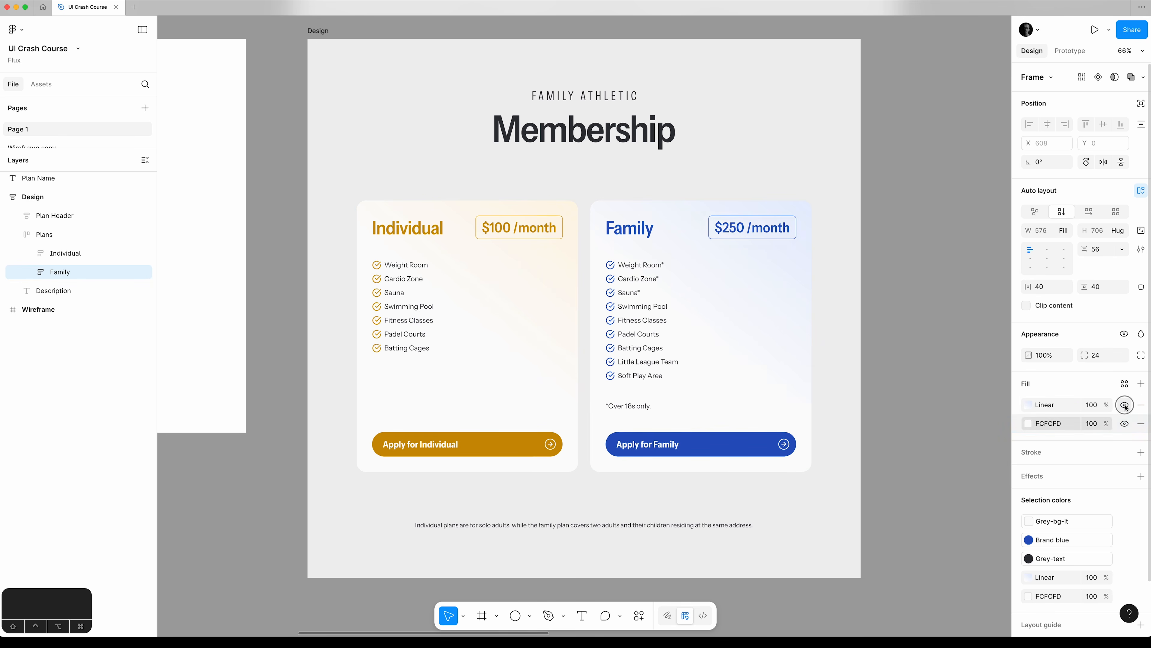
Add a drop shadow to the Individual card and set its black colour to 100% opacity.
click(978, 404)
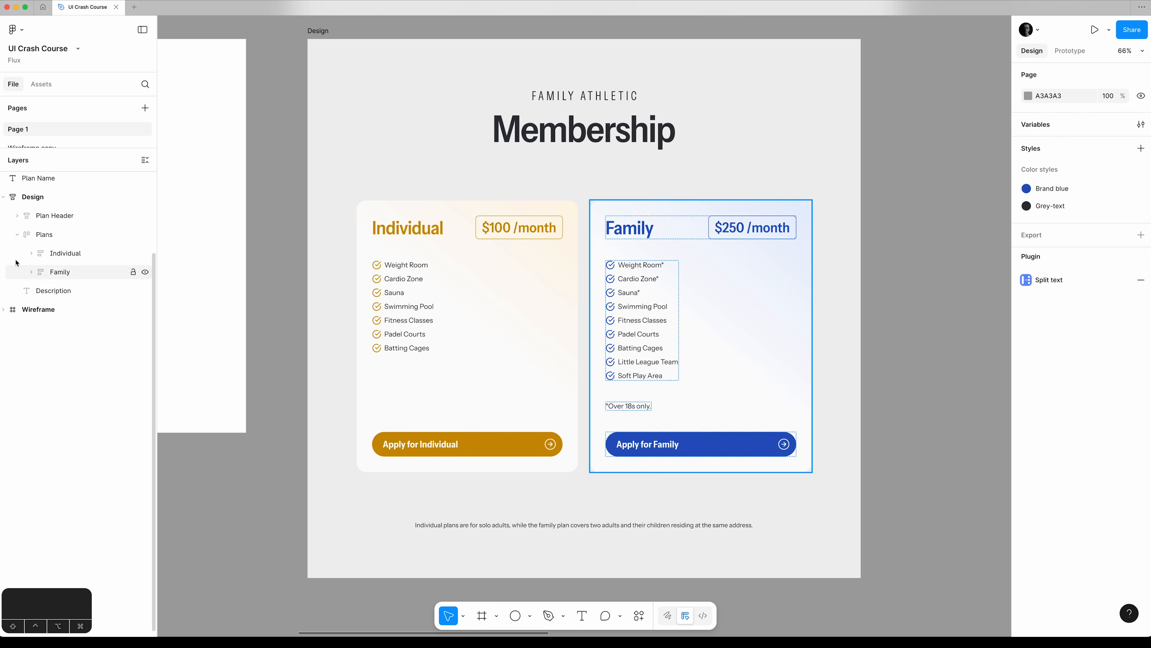
click(70, 255)
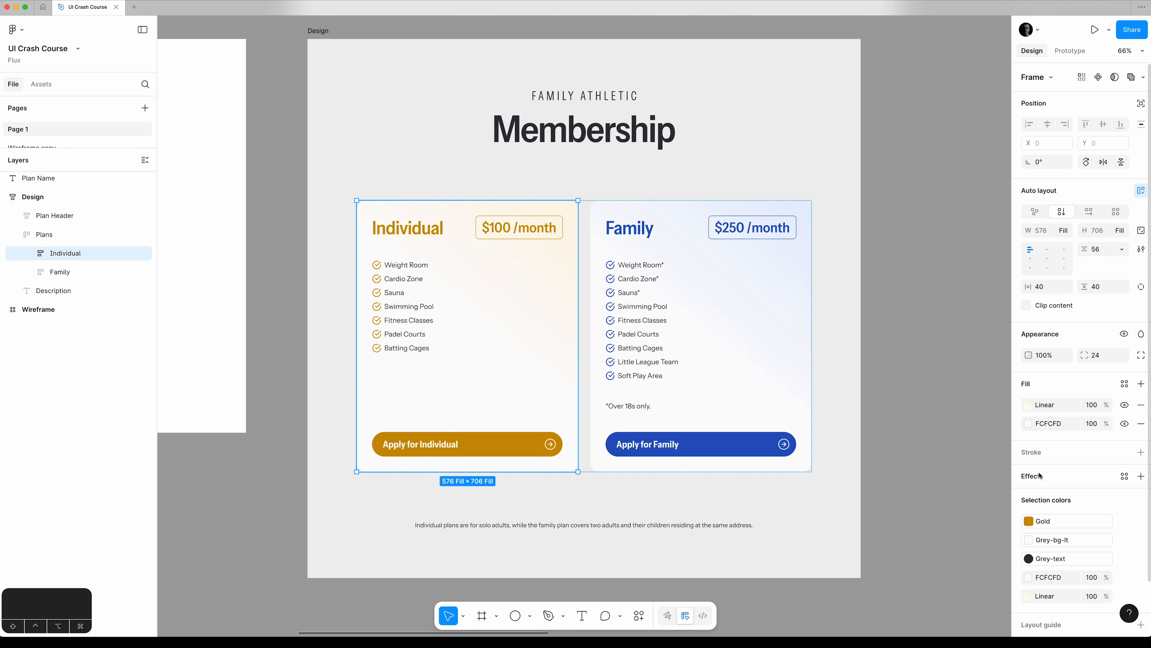
click(1141, 476)
drag(948, 476, 881, 320)
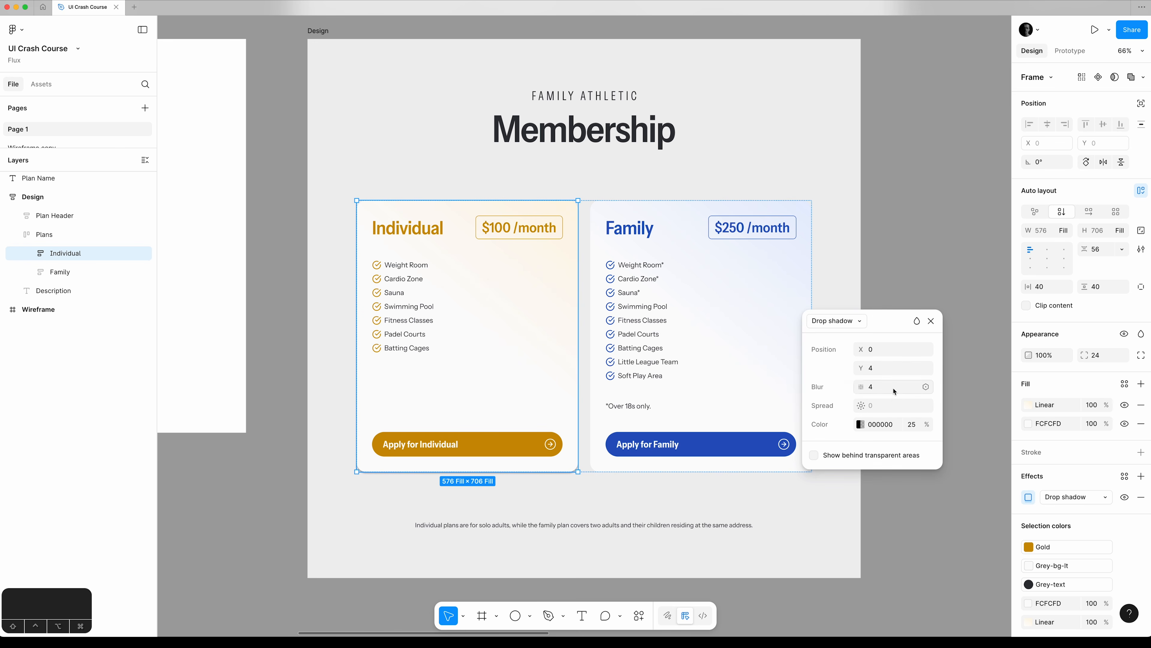
click(912, 425)
text(100)
key(Tab)
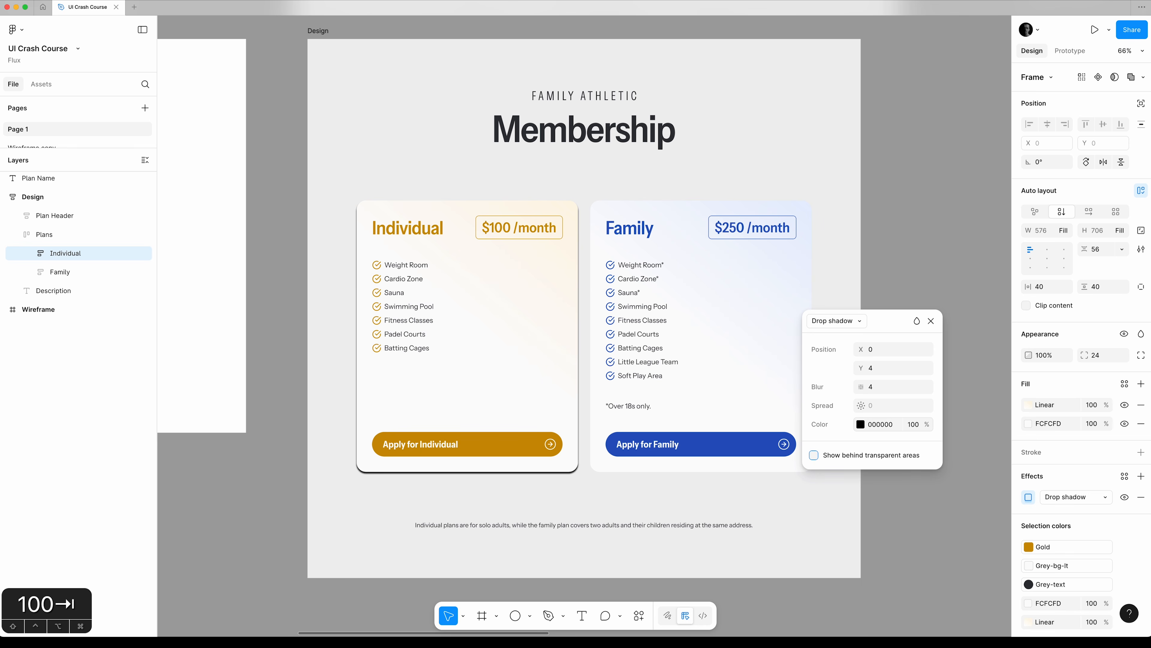
Set the blur of the Individual card's drop shadow to 16.
click(890, 391)
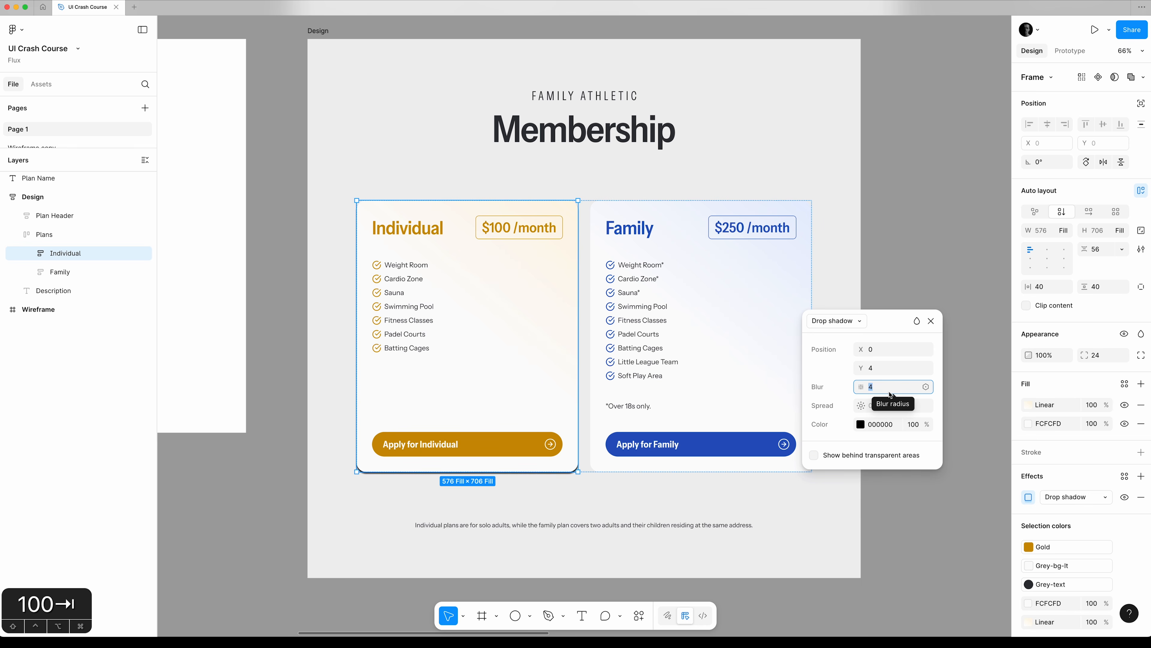
text(8)
key(Return)
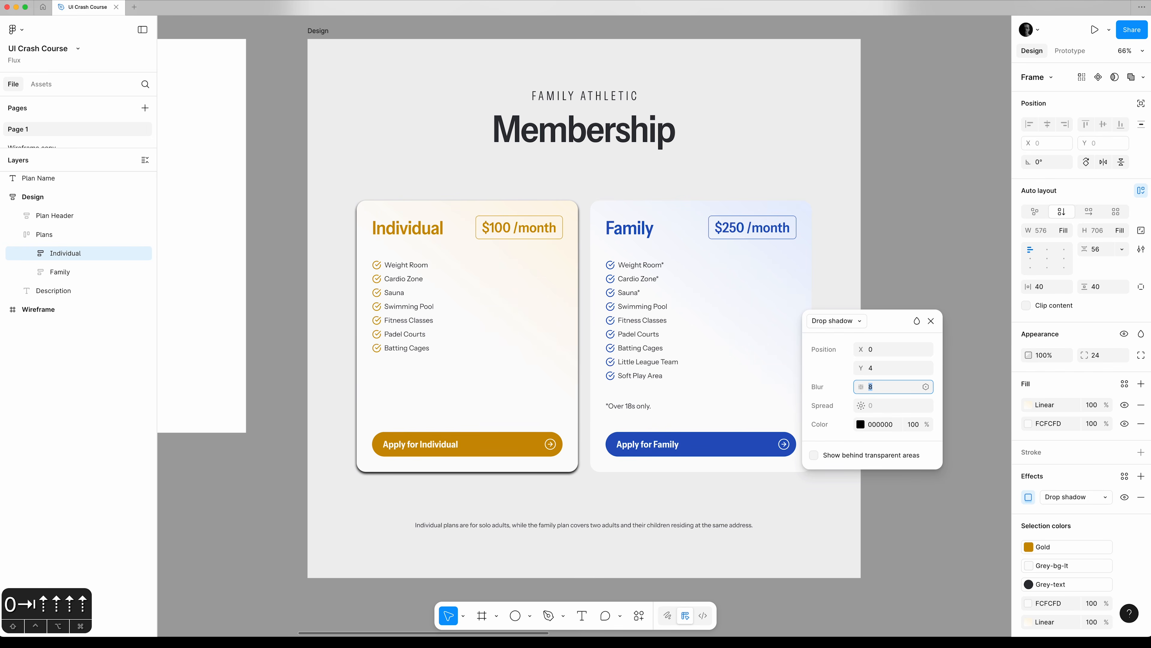
key(shift+Up)
key(shift+Up)
key(shift+Up)
key(shift+Up)
key(shift+Up)
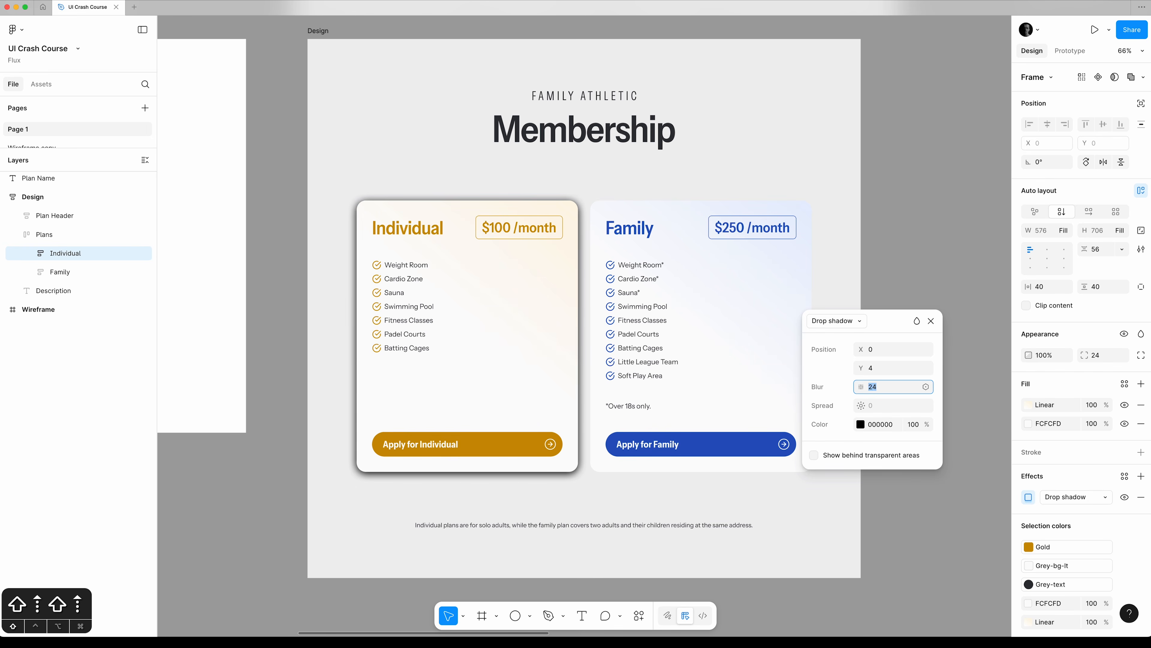
key(shift+Down)
key(shift+Down)
key(shift+Down)
key(shift+Down)
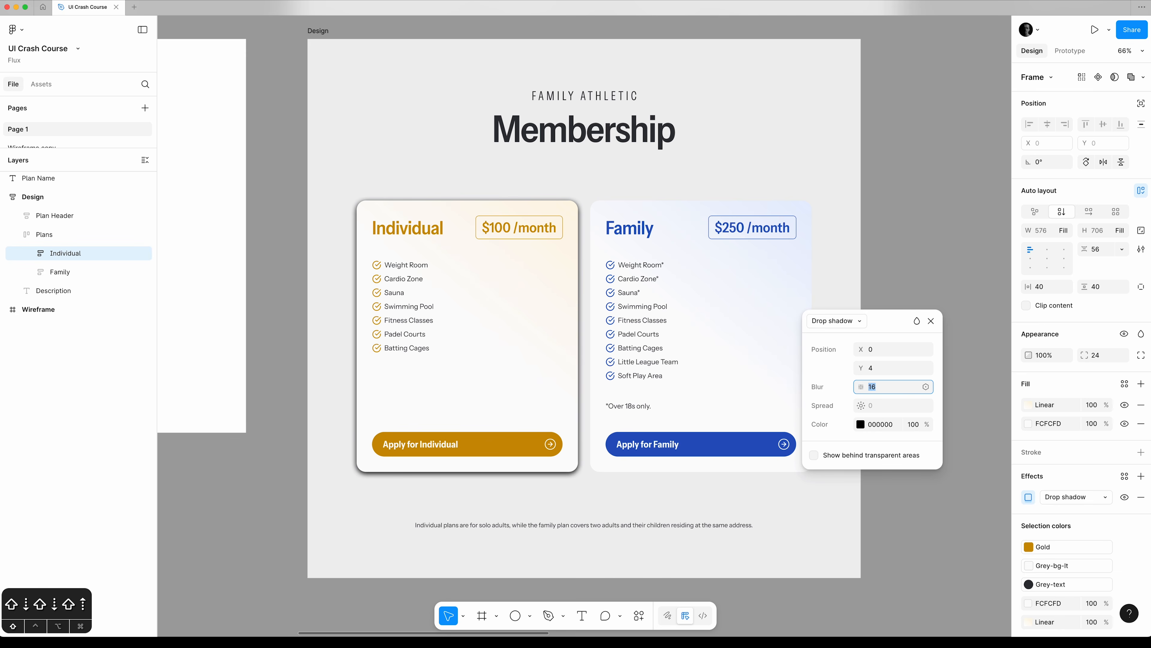
Try vertical offsets from 1 up to 66 on the Individual card's drop shadow.
click(893, 368)
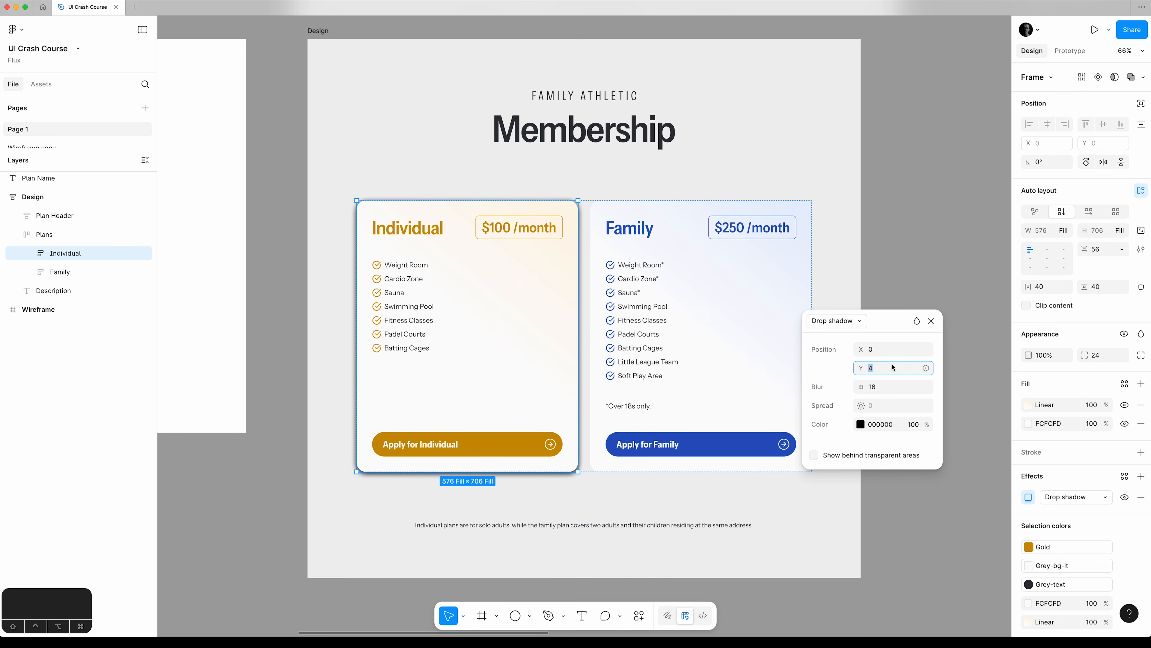
key(Up)
key(Up)
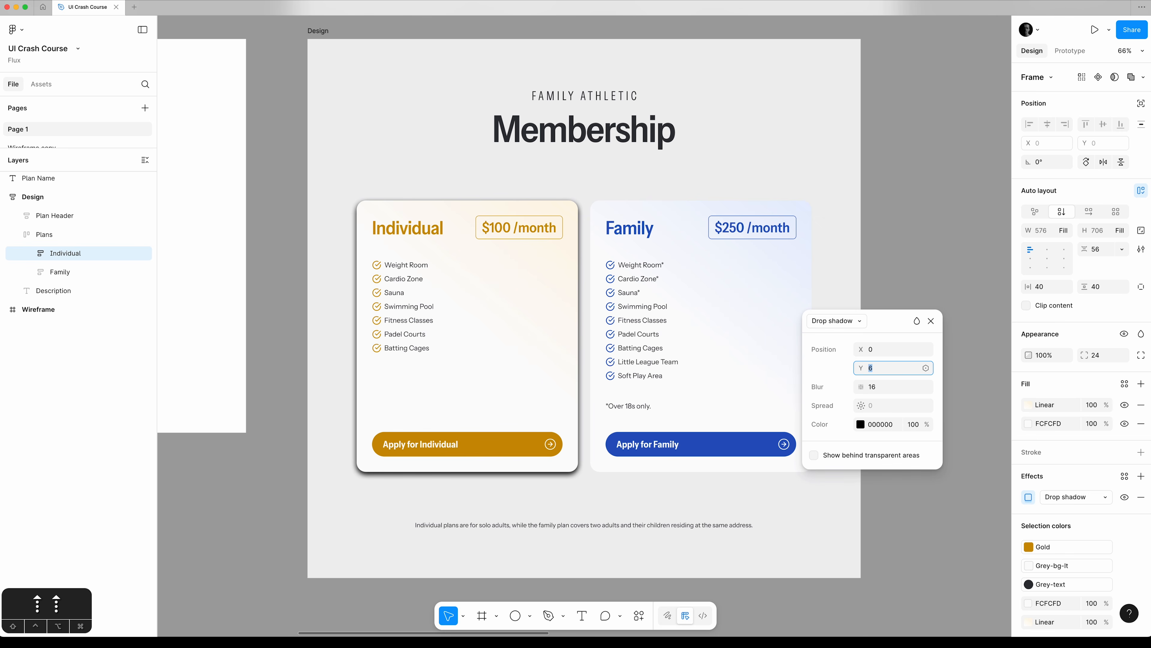
key(Down)
key(Up)
key(Up)
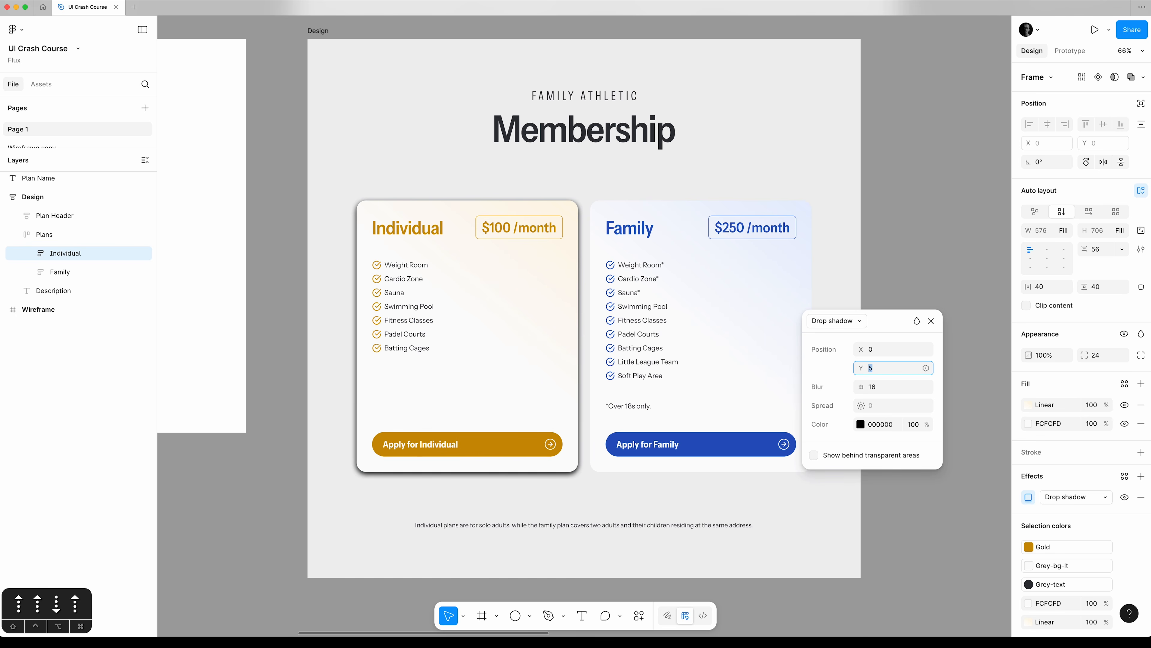
key(Down)
key(Down)
key(Down)
key(Down)
key(Down)
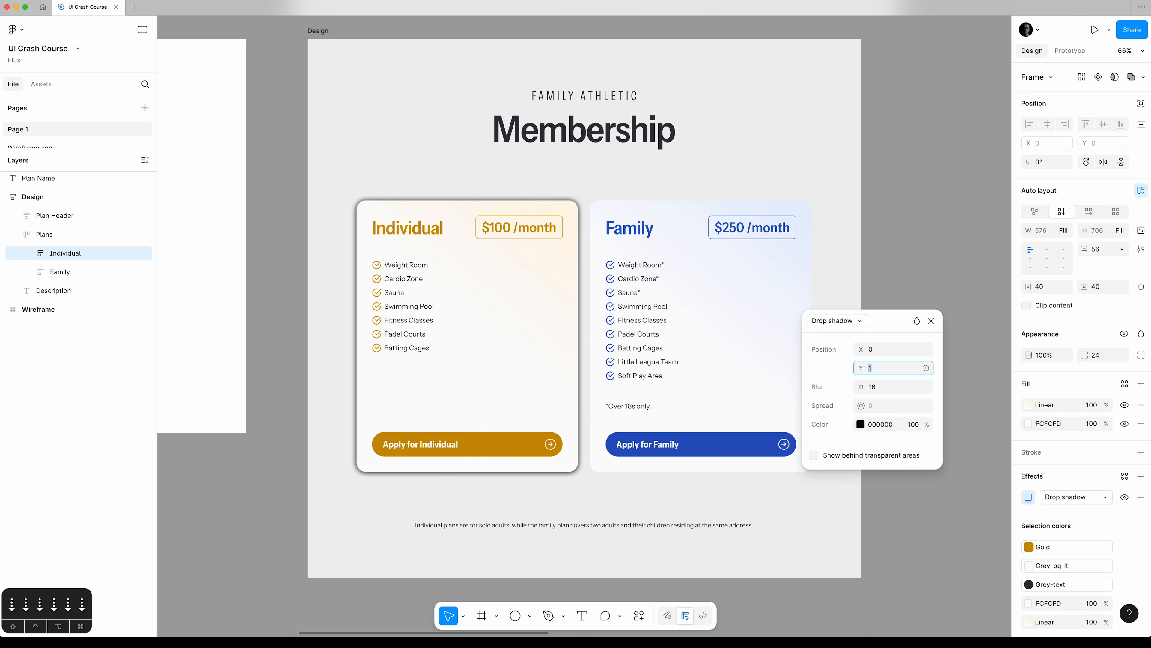
key(shift+Up)
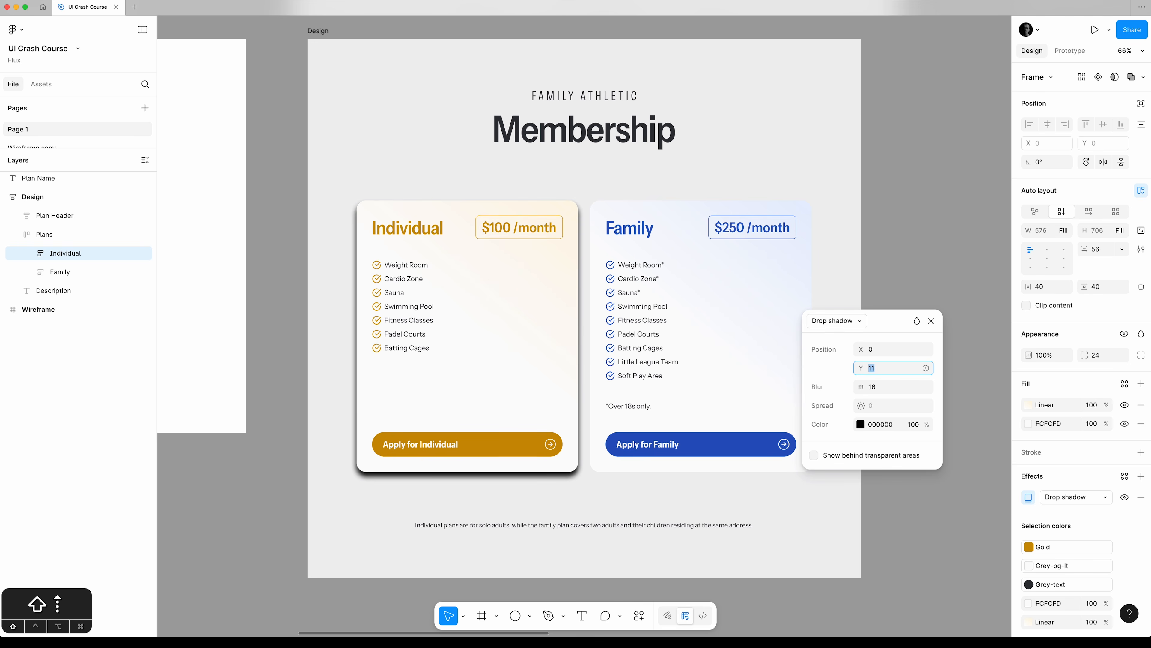
key(shift+Up)
key(shift+Up)
key(shift+Up)
key(shift+Up)
key(shift+Up)
key(Down)
key(Down)
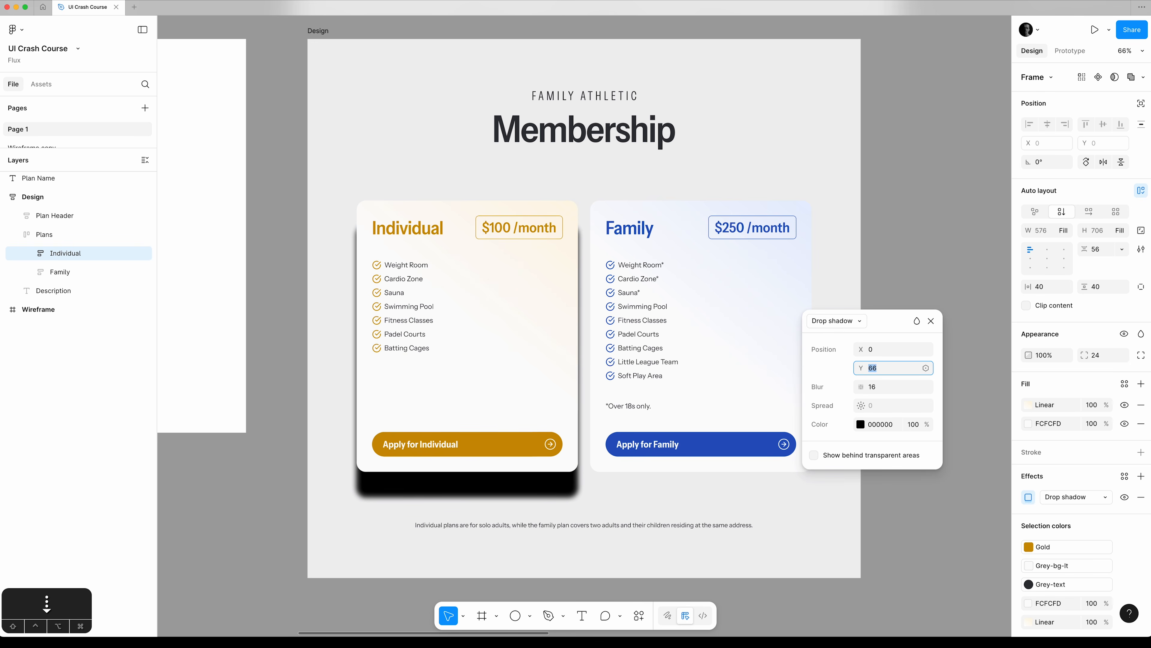
Set the Y offset of the Individual card's drop shadow to 6.
text(0)
key(Up)
key(Up)
key(Up)
key(Up)
key(Up)
key(Up)
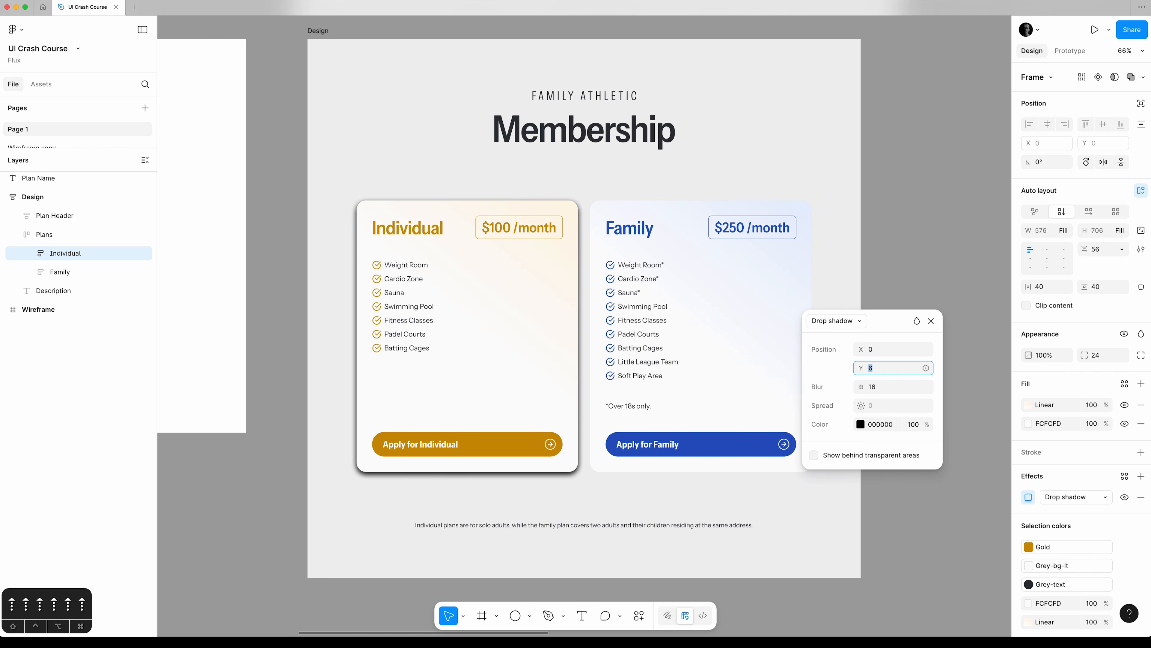
key(Down)
click(896, 352)
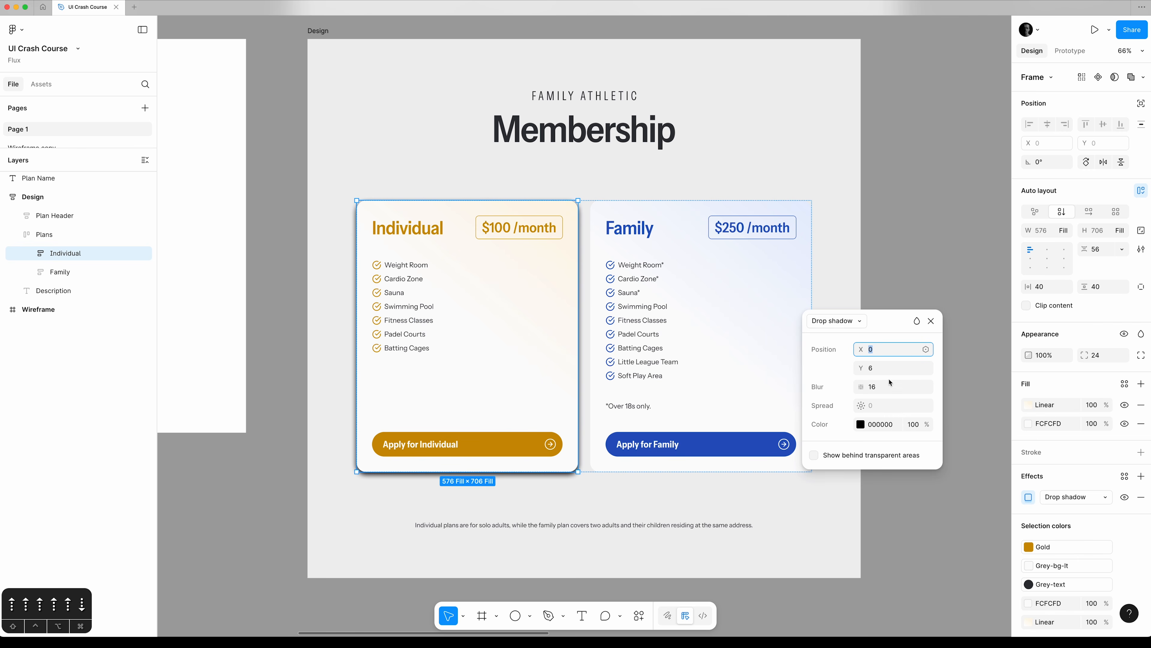
Lower the opacity of the Individual card's drop shadow to 5% and close the shadow settings.
click(920, 428)
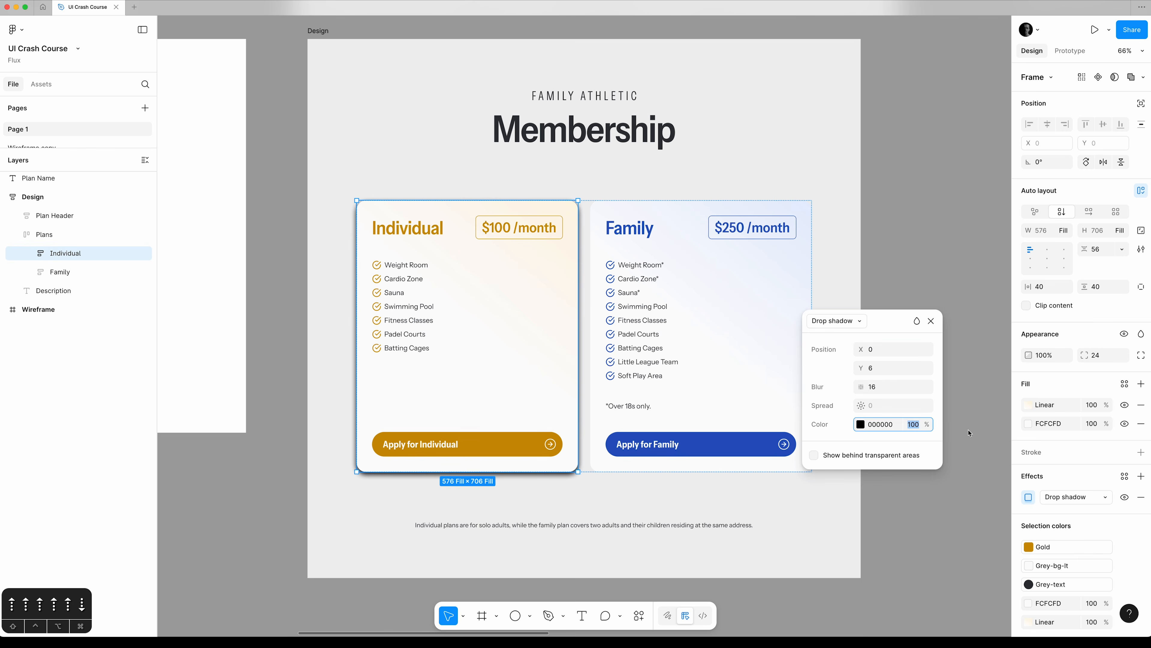
key(shift+Down)
key(shift+Down)
key(shift+Down)
key(shift+Down)
key(shift+Down)
key(shift+Down)
key(shift+Down)
key(shift+Down)
key(shift+Down)
key(shift+Down)
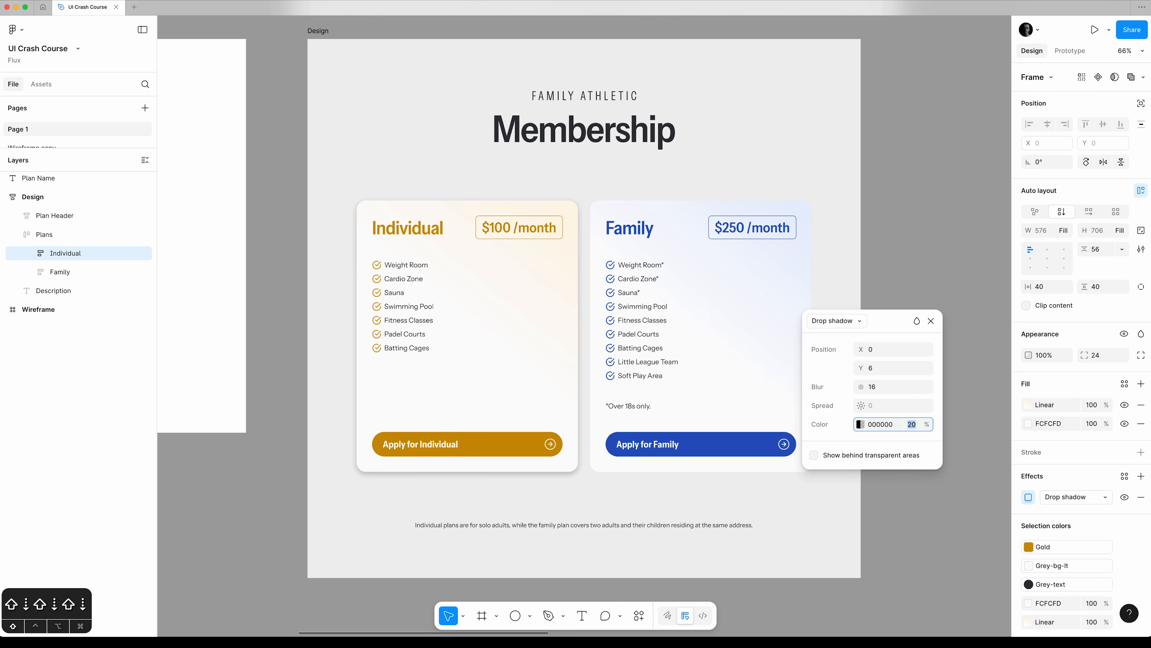
key(shift+Up)
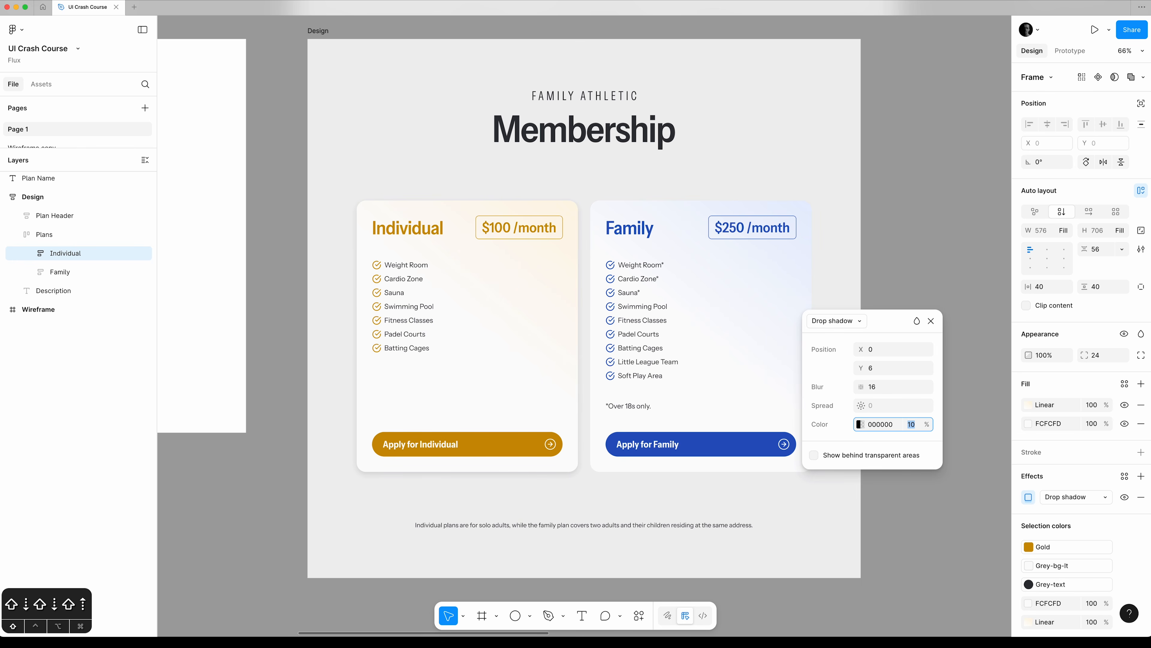
key(Down)
key(Down)
key(Down)
key(Down)
key(Down)
key(Up)
key(Down)
key(Down)
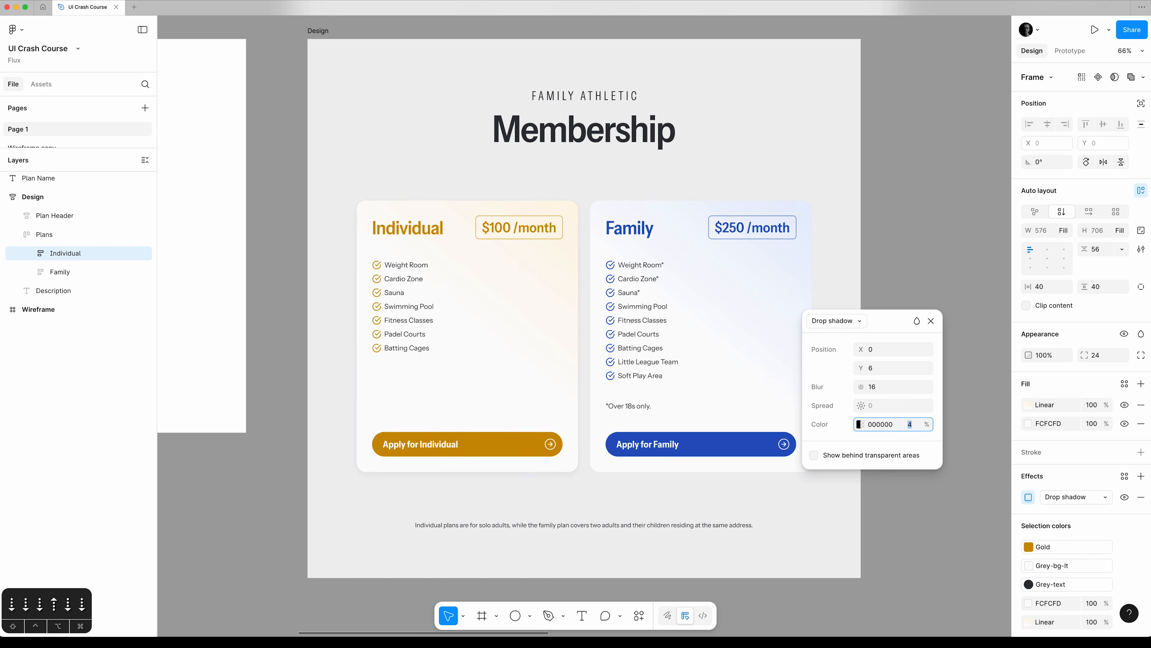
key(Up)
click(932, 320)
Toggle the Individual card's drop shadow off and on to compare the edge at its lower-left corner, leaving the shadow visible.
click(342, 497)
drag(342, 497, 399, 450)
key(z)
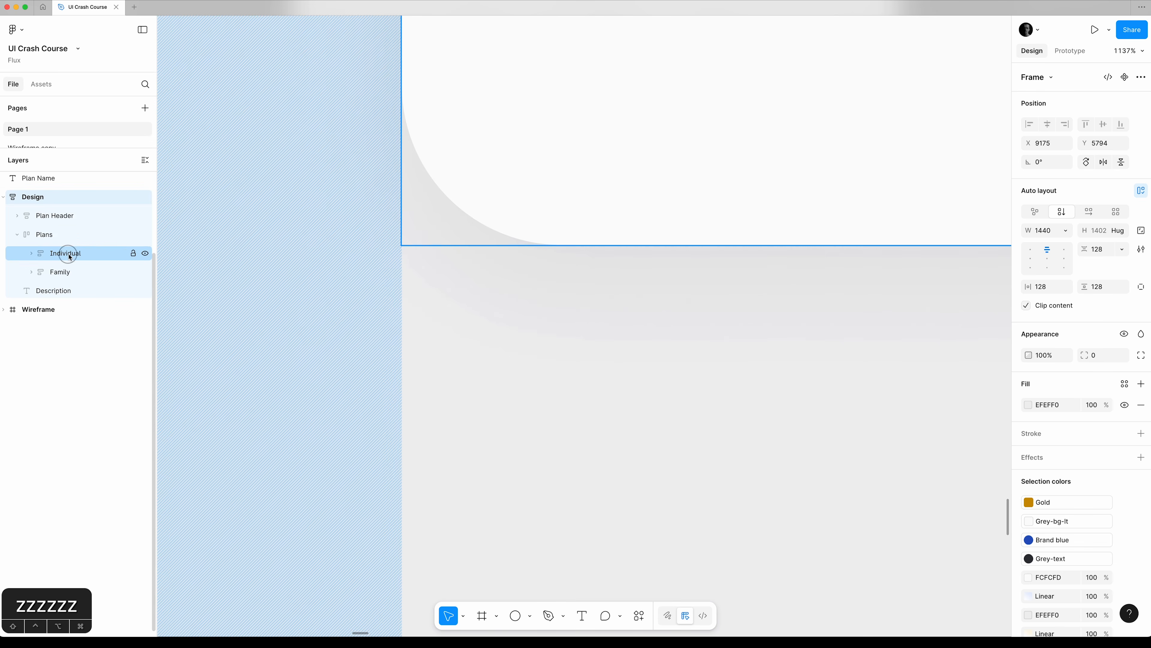
click(68, 253)
click(1130, 499)
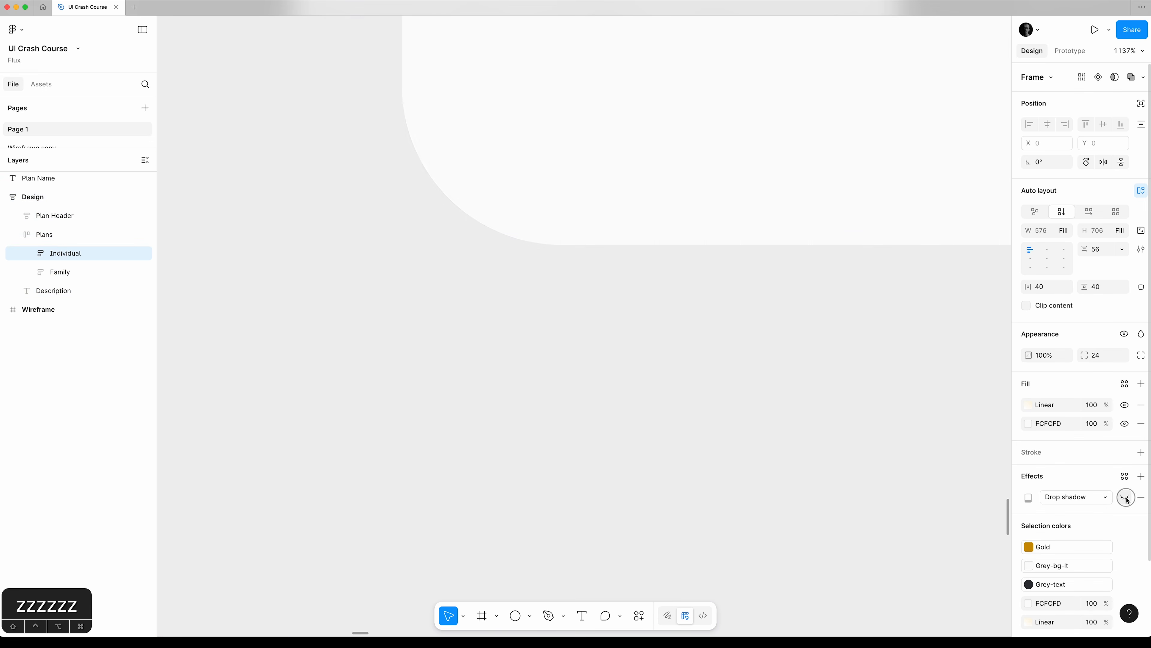
click(1128, 499)
click(1126, 497)
click(1126, 497)
click(1126, 498)
click(1126, 497)
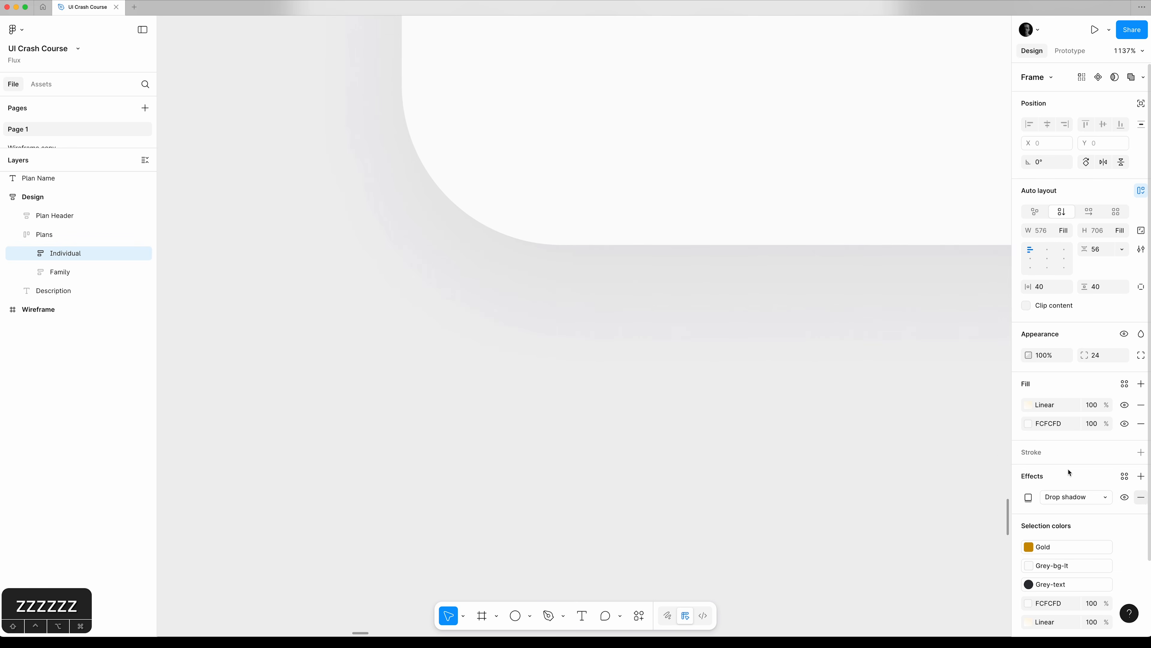
Add a second effect to the Individual card and change its type to Inner shadow.
click(79, 237)
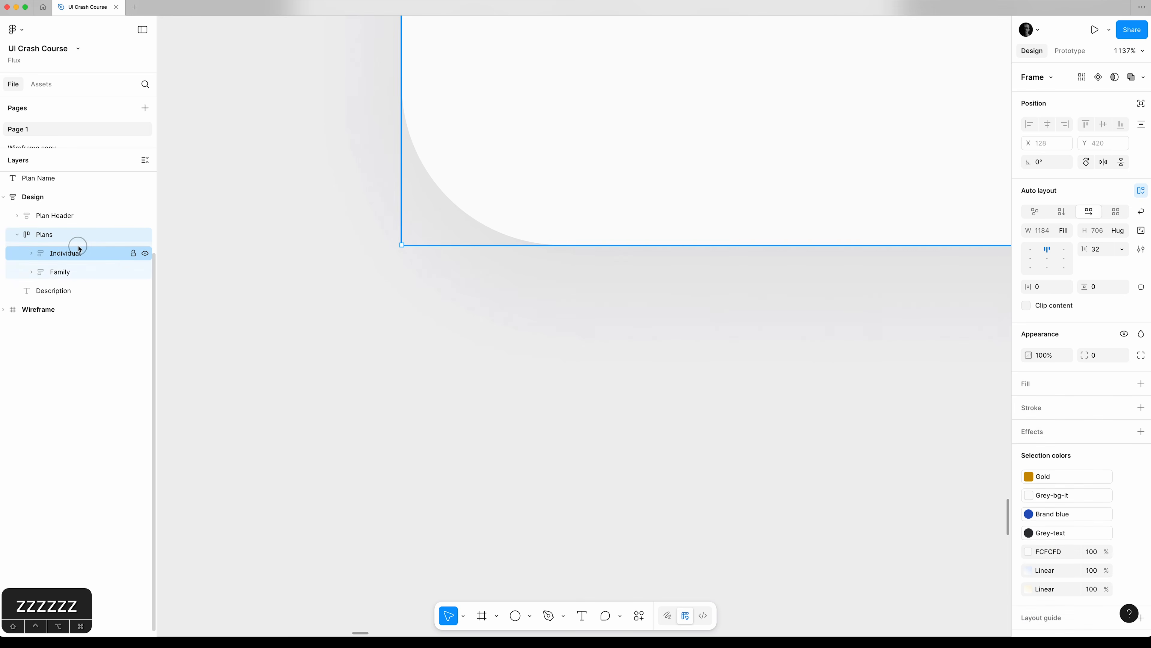
click(80, 249)
key(super+0)
key(super+minus)
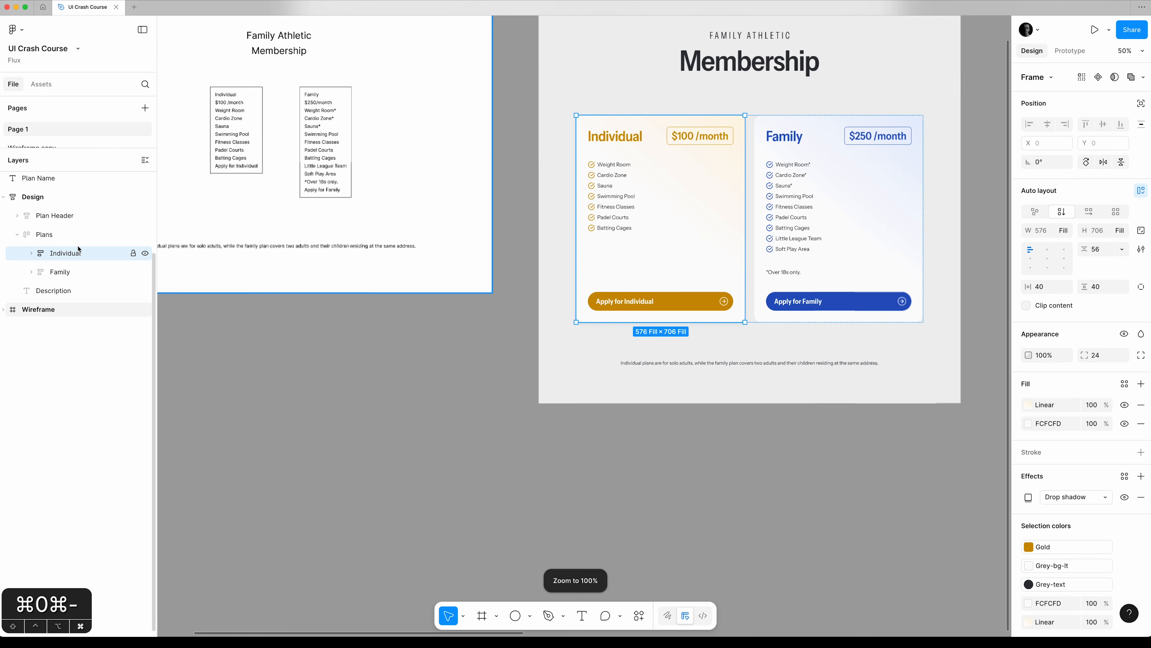
click(386, 111)
key(super+0)
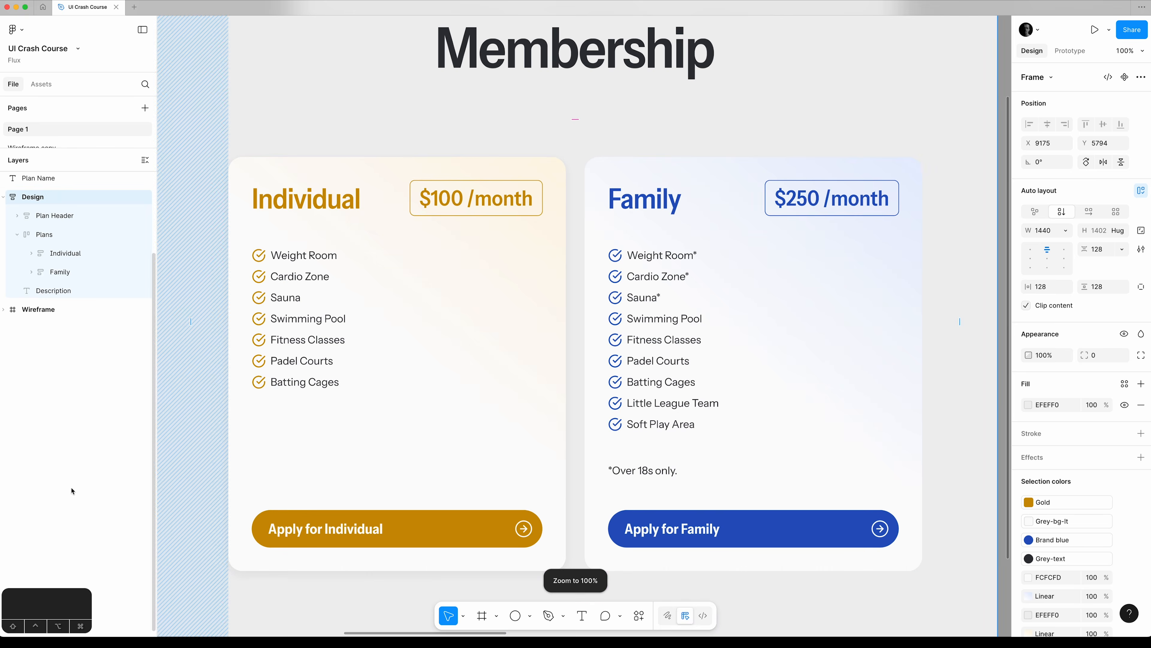
click(71, 253)
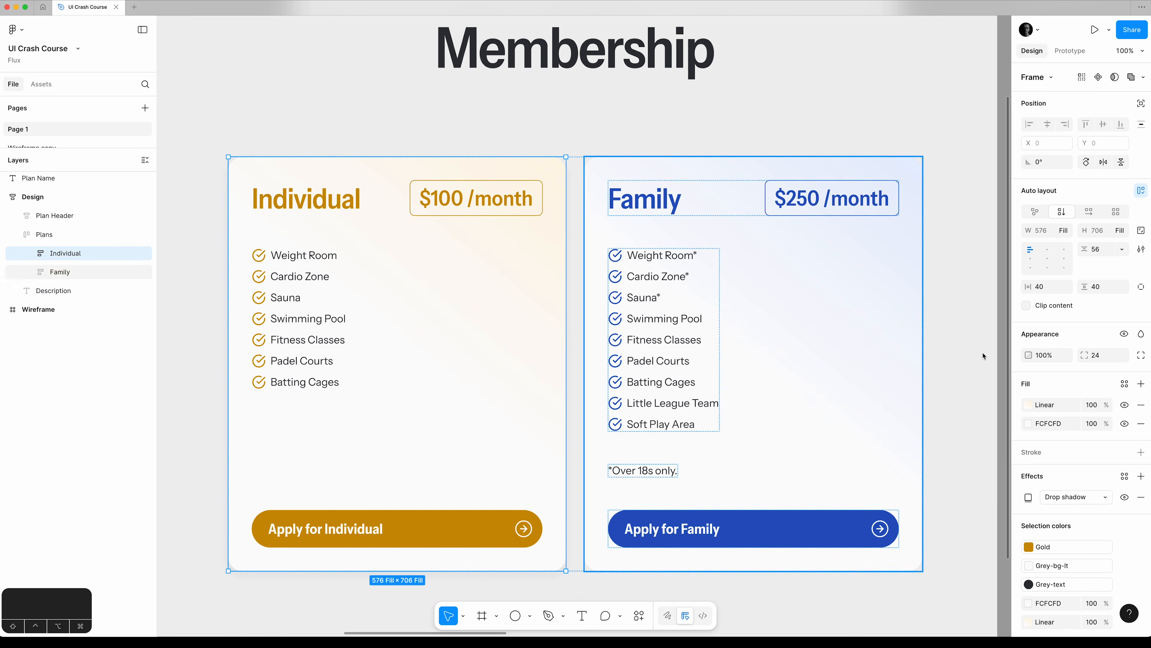
click(1140, 476)
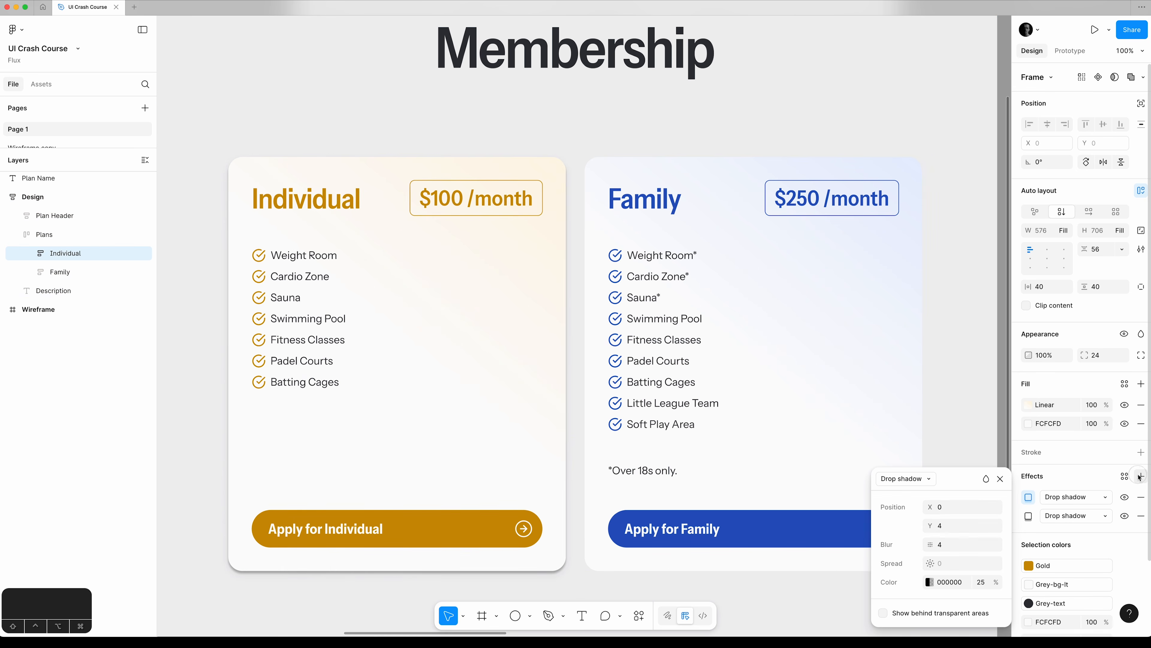
click(907, 479)
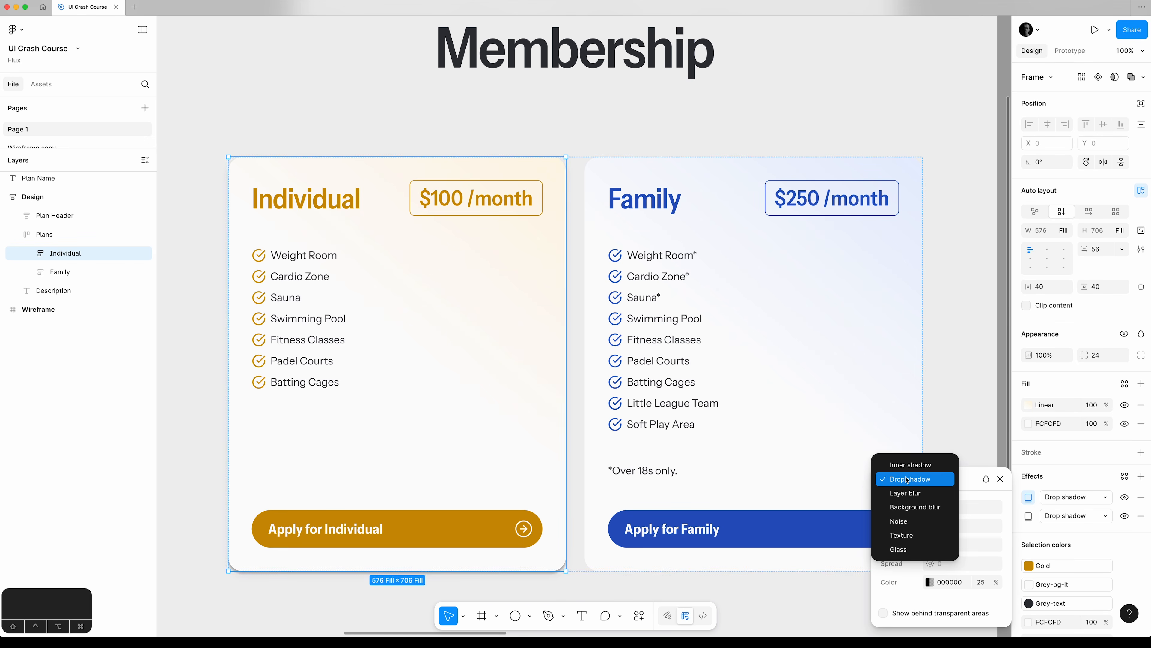
click(909, 464)
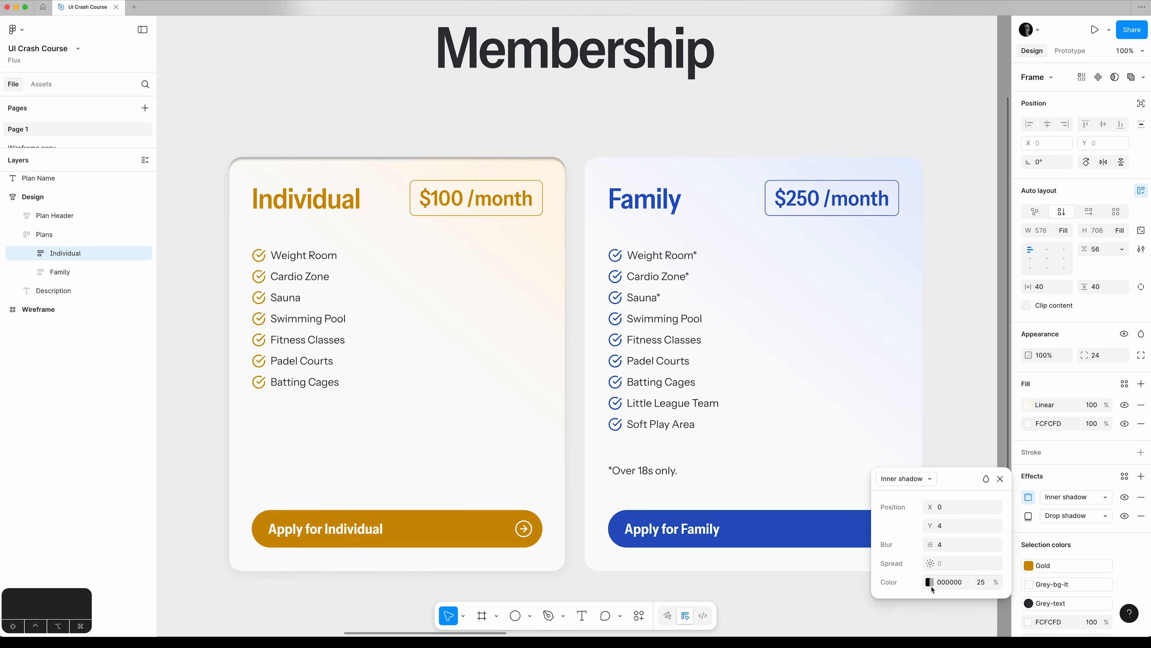
Set the inner shadow's colour to white FFFFFF at 100% opacity using the page colours, and close the colour picker.
click(929, 582)
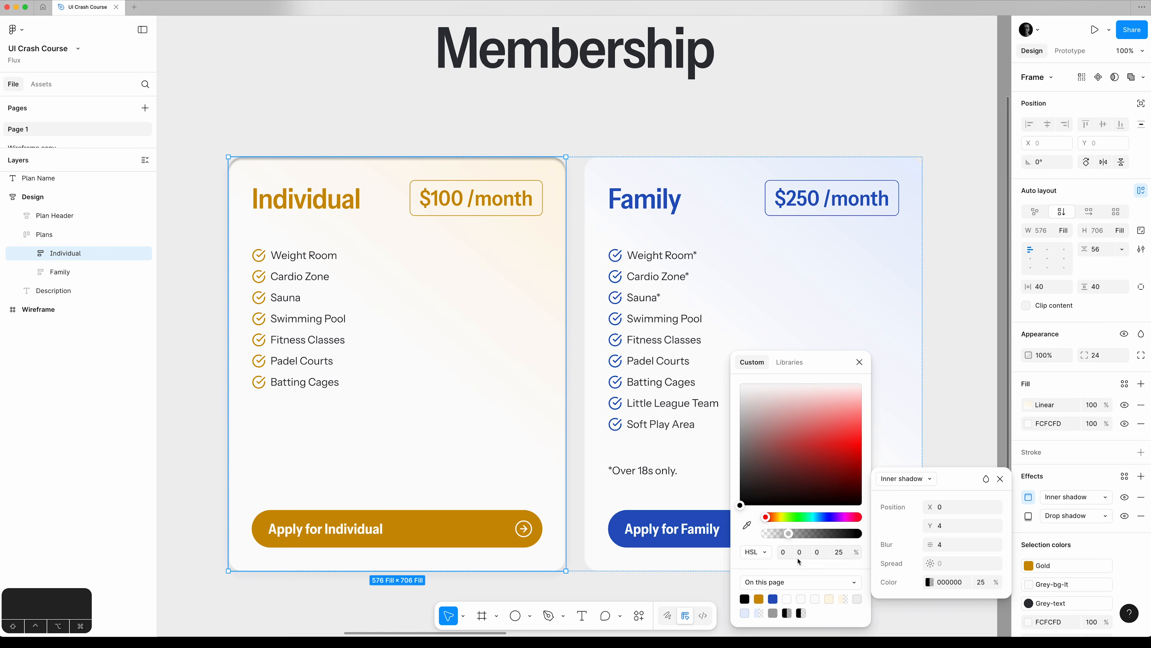
click(788, 600)
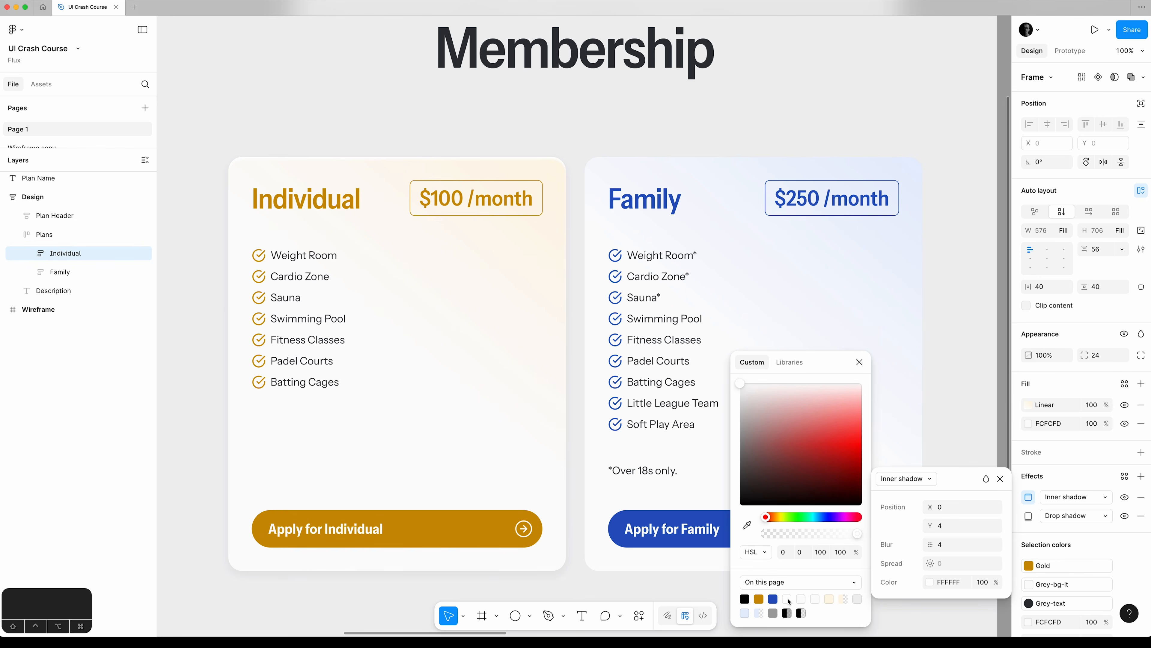
click(860, 362)
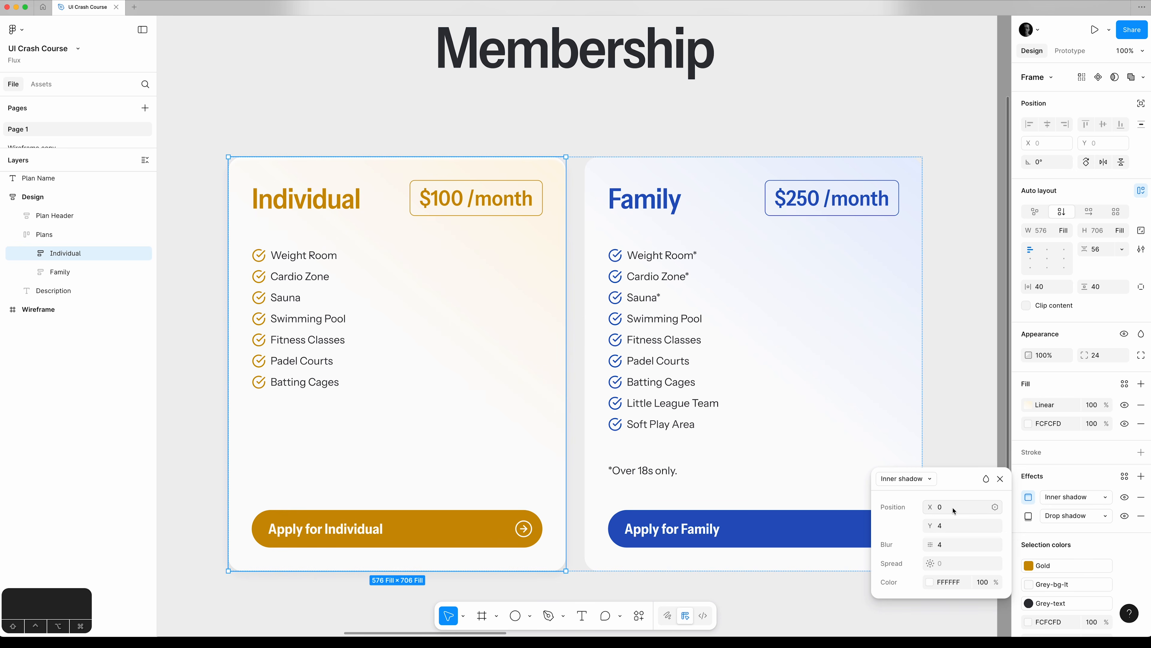
Set the inner shadow's Y offset to 6 and its blur to 16.
click(950, 527)
text(6)
key(Tab)
text(16)
key(Tab)
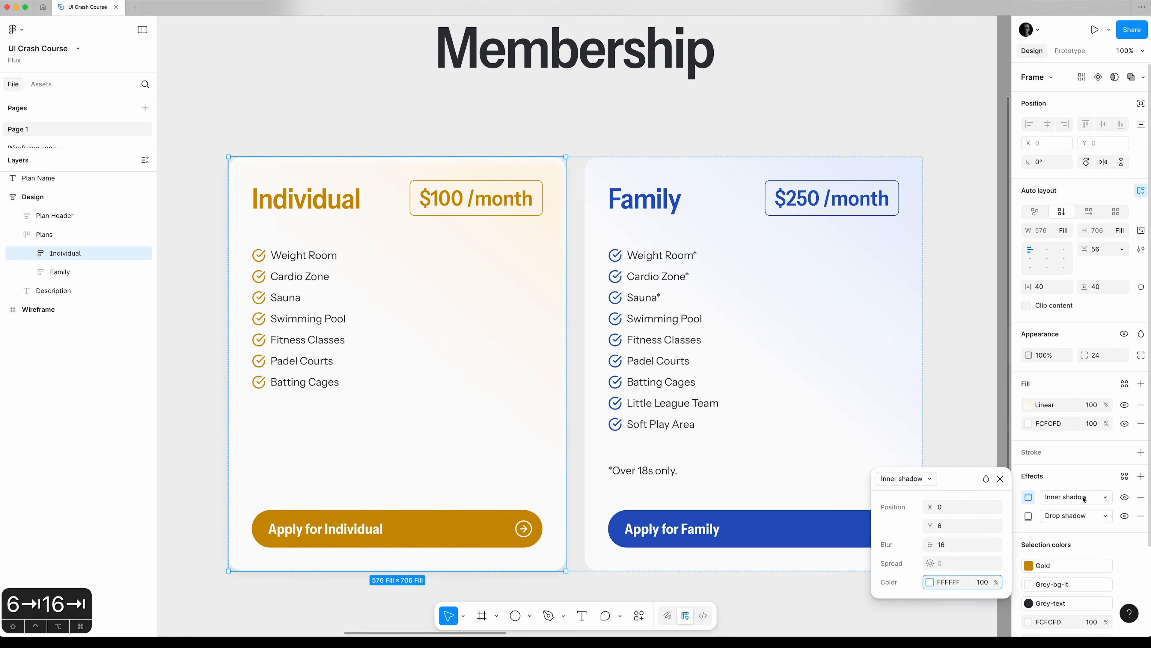
Toggle the Individual card's inner shadow off and on to compare the edge at its upper-right corner, leaving the shadow visible.
click(1126, 497)
click(1126, 498)
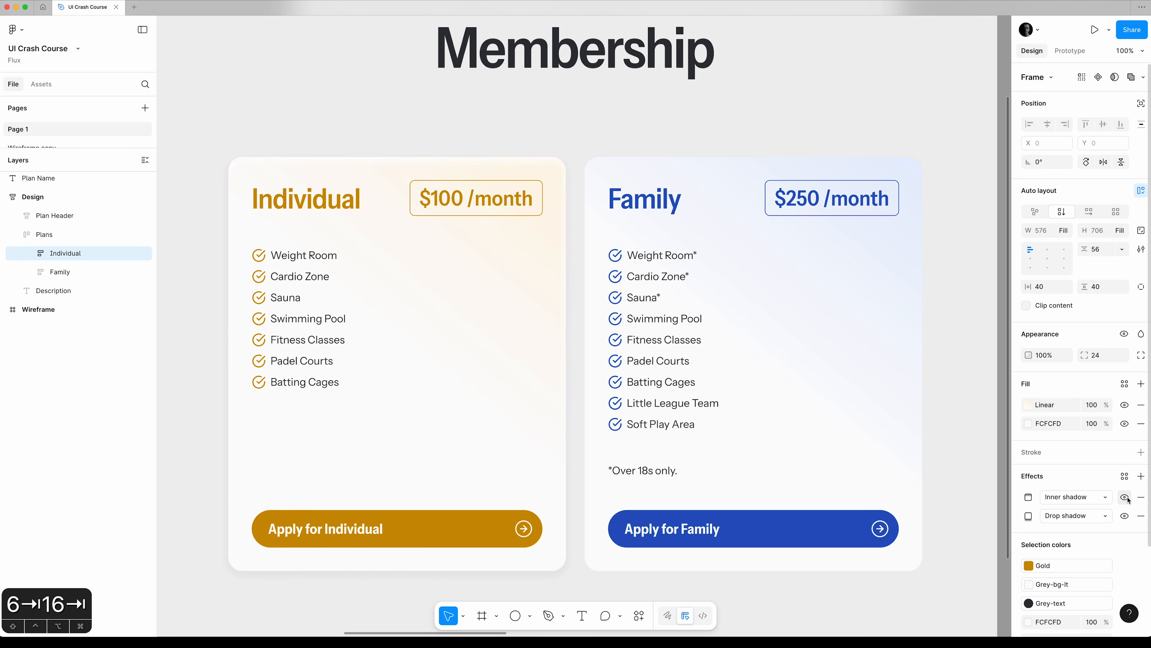
click(581, 151)
key(z)
drag(571, 143, 515, 177)
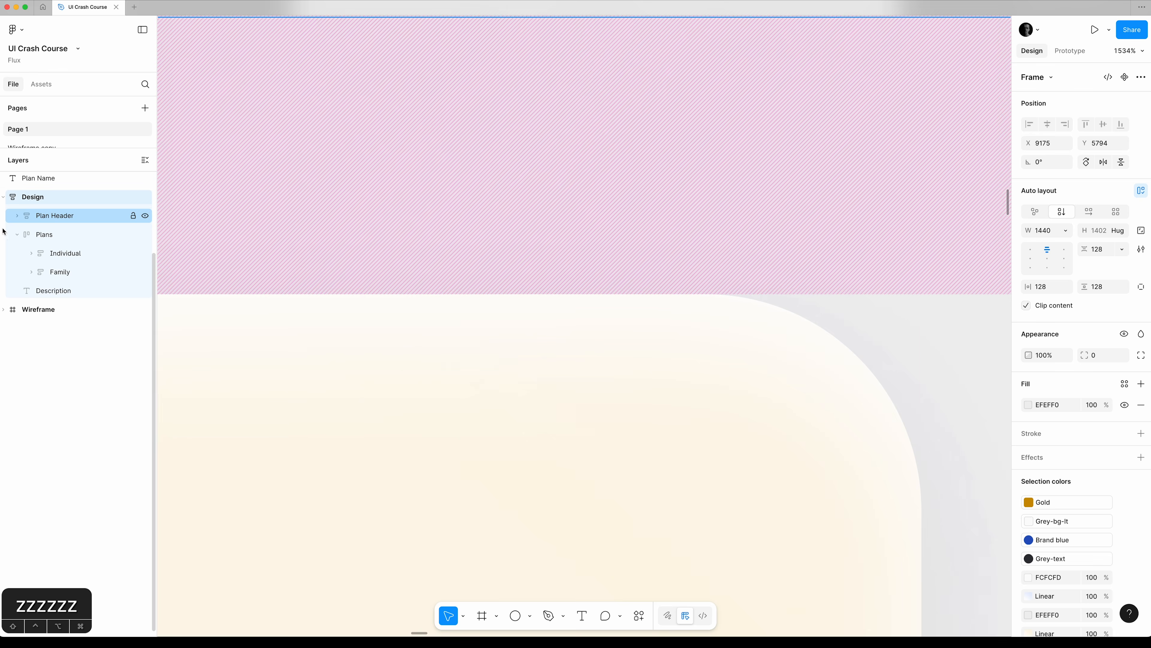
click(66, 253)
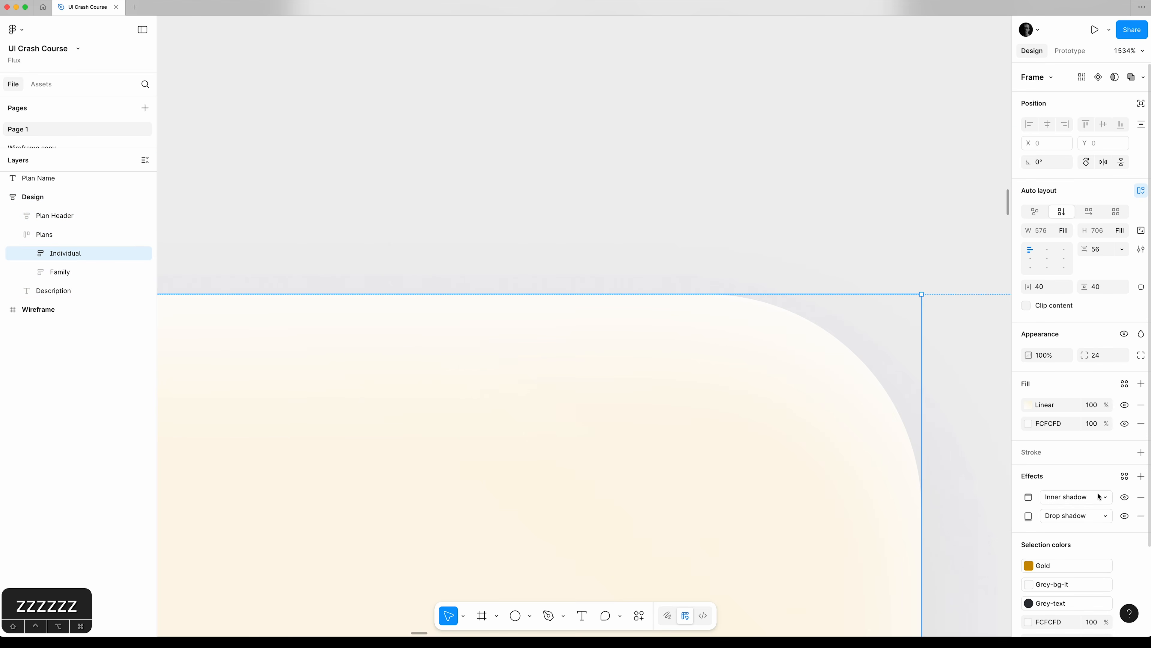
click(1125, 497)
click(1125, 497)
click(1126, 497)
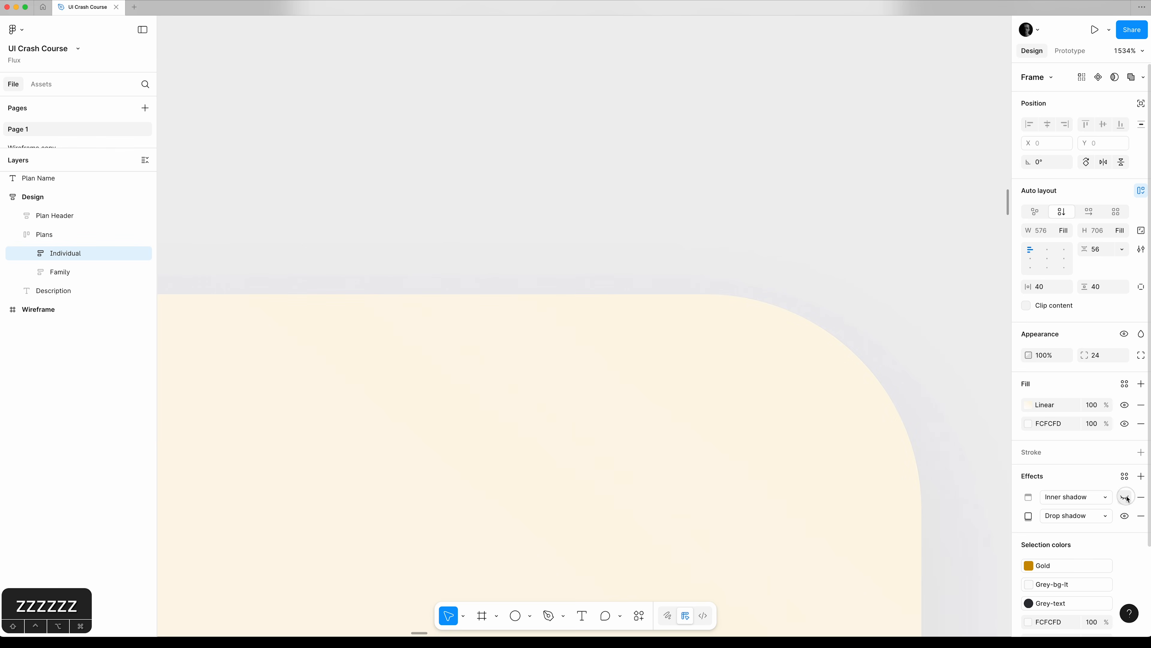
click(1126, 497)
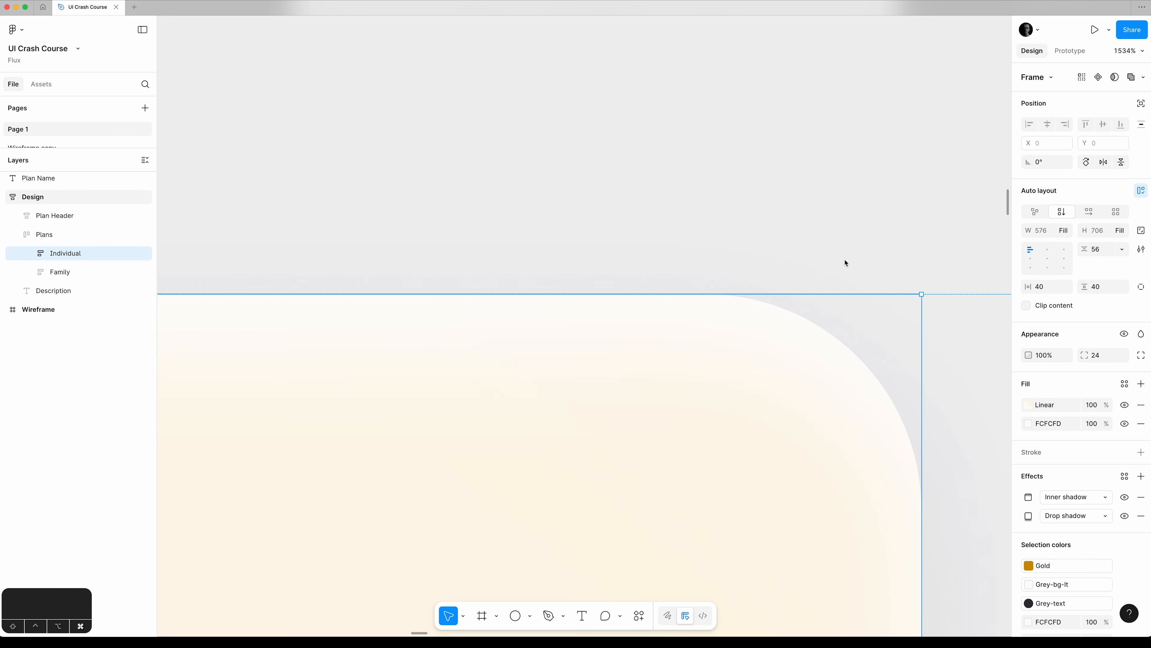
key(super+0)
key(super+minus)
click(870, 333)
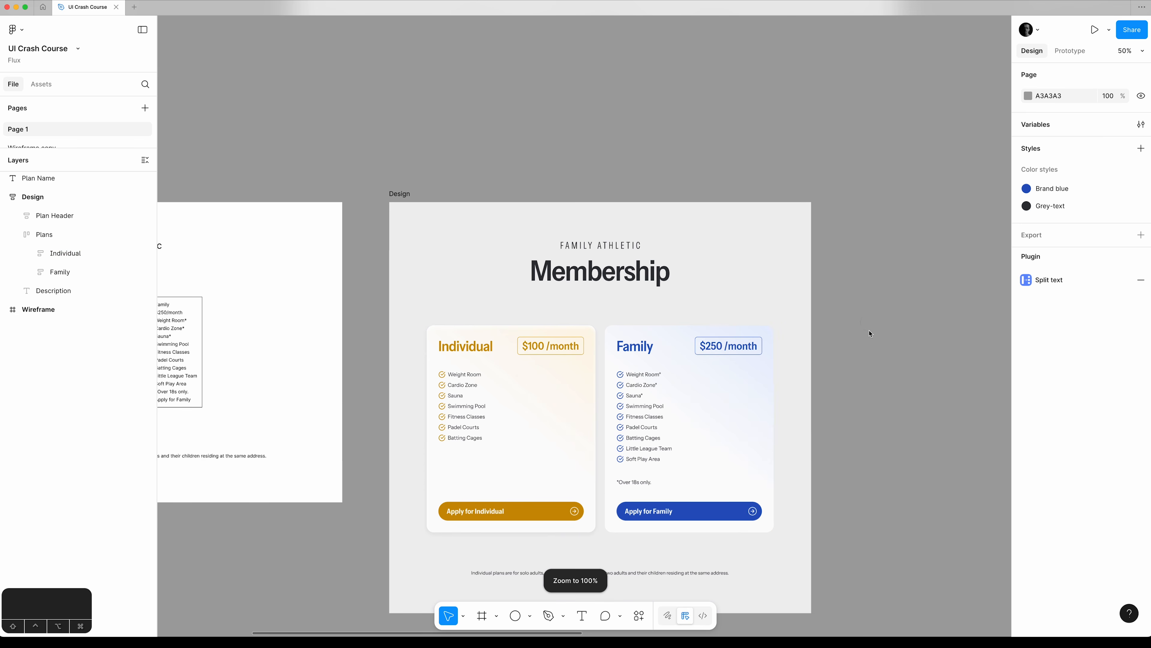
Save the Individual card's drop and inner shadows as a new effect style named card-shadow-lt.
scroll(869, 333, down, 3)
click(656, 312)
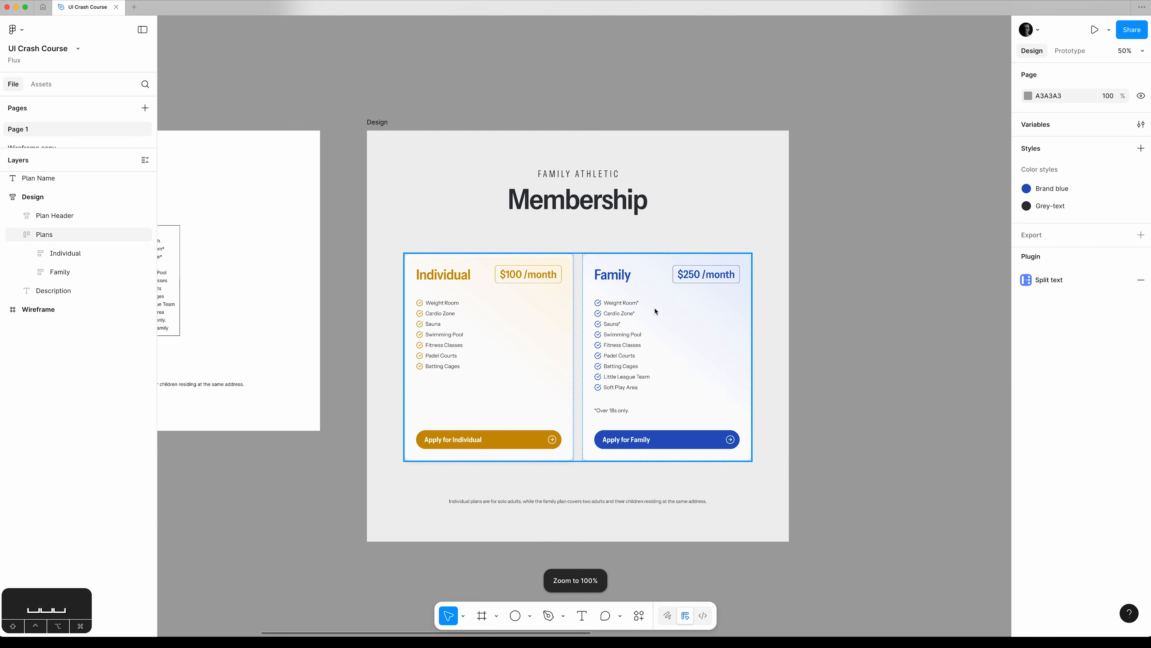
click(77, 252)
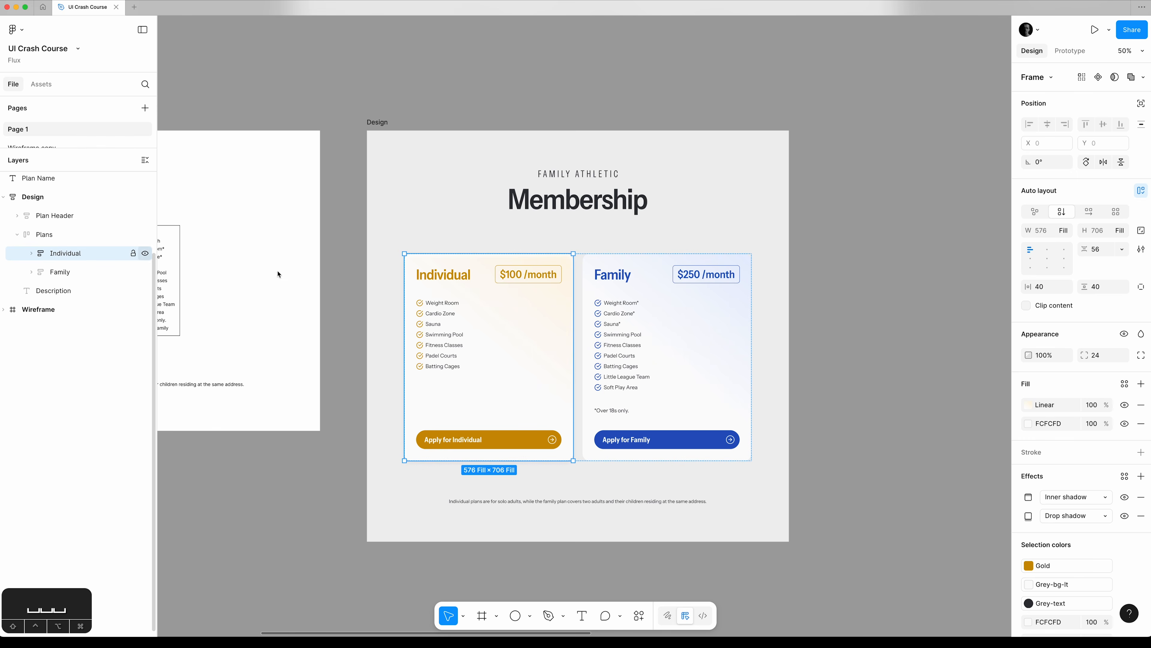
click(1125, 476)
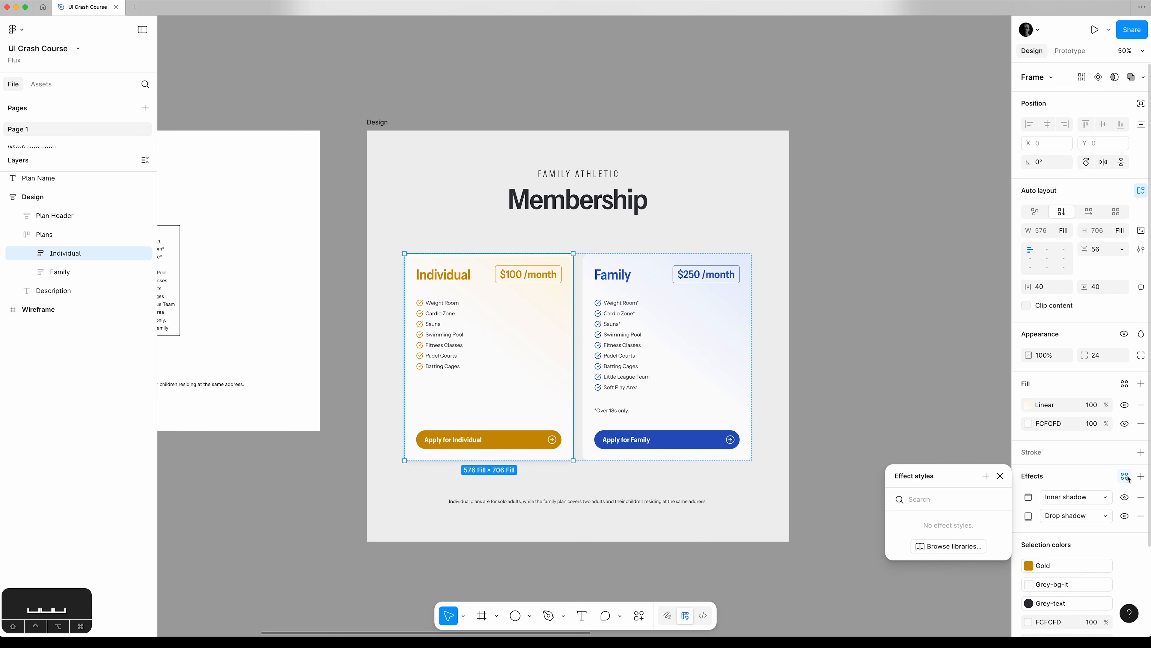
click(986, 476)
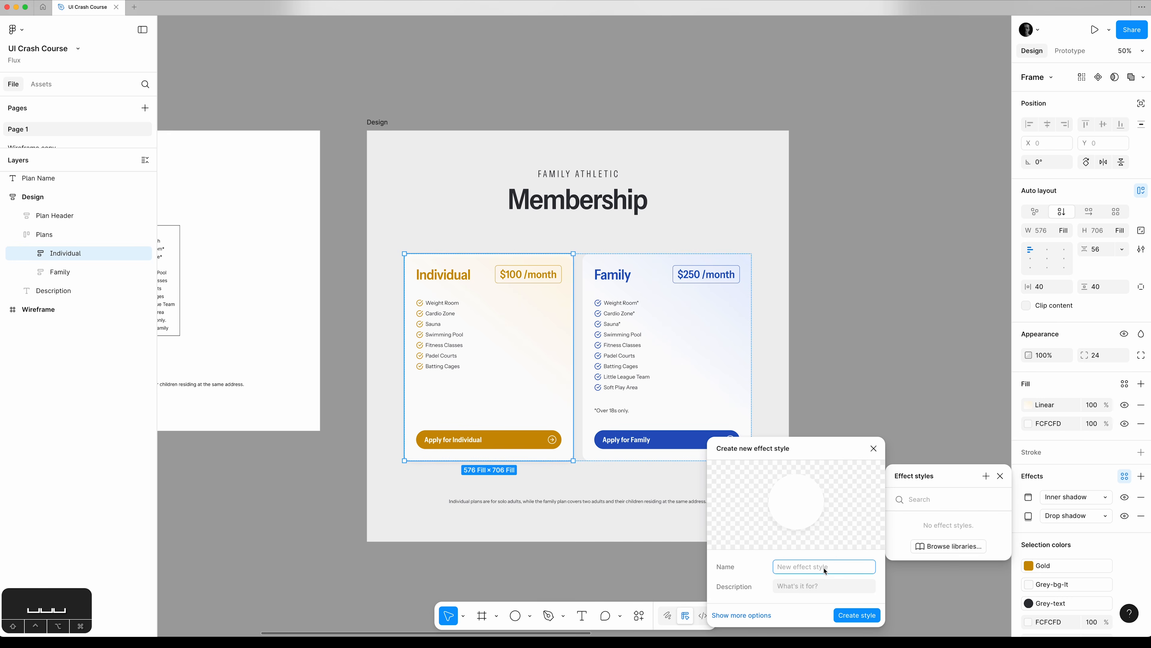
text(card-)
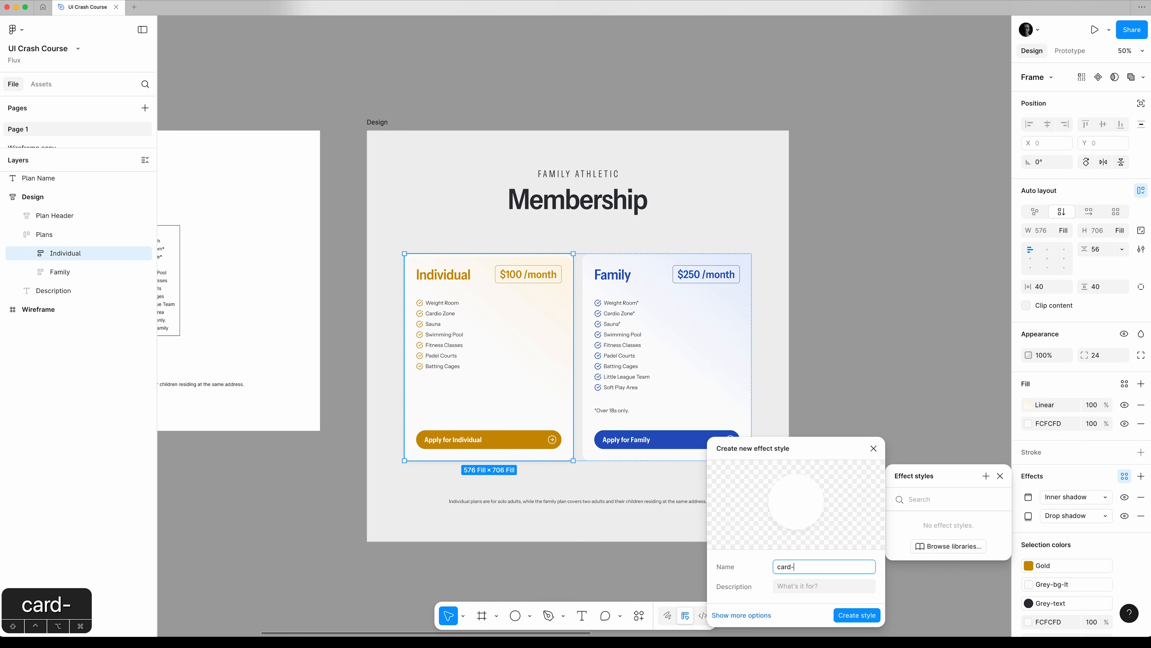
text(shaow)
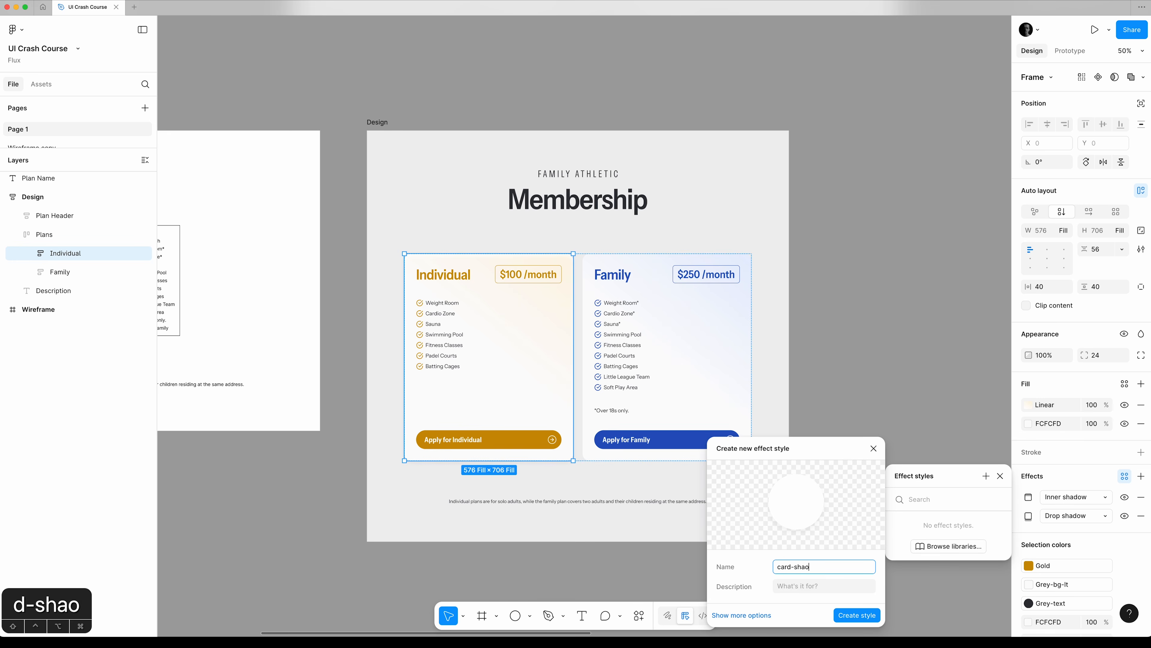
key(BackSpace)
key(BackSpace)
key(BackSpace)
text(s)
key(BackSpace)
text(aso)
key(BackSpace)
key(BackSpace)
text(dow-lk)
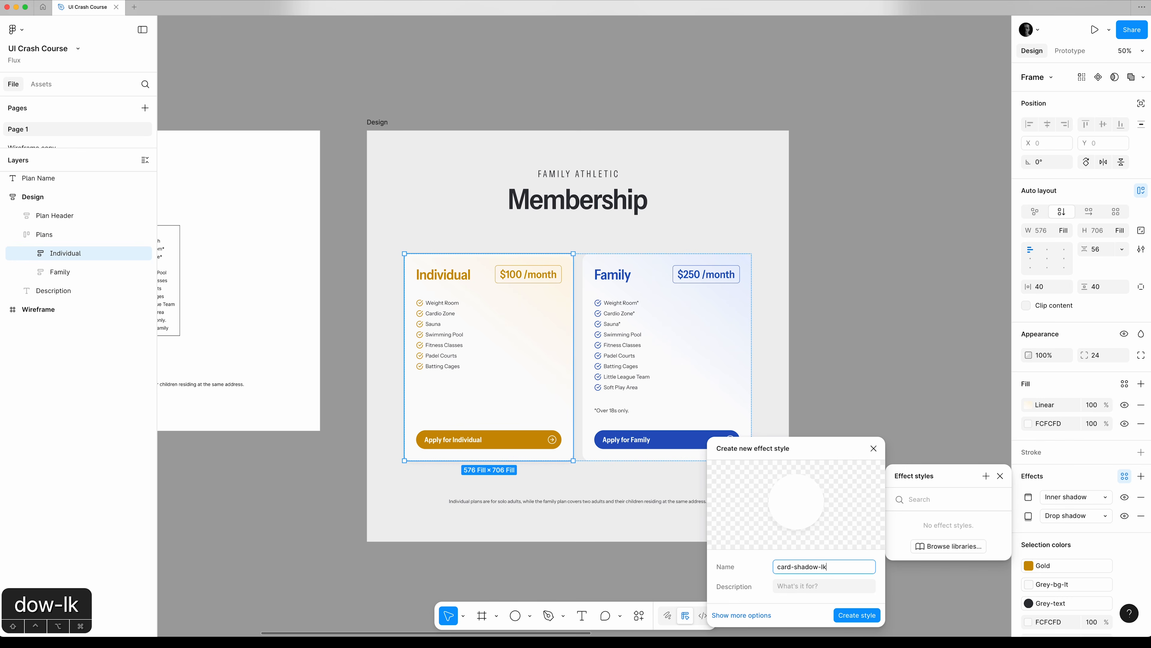
key(BackSpace)
text(t)
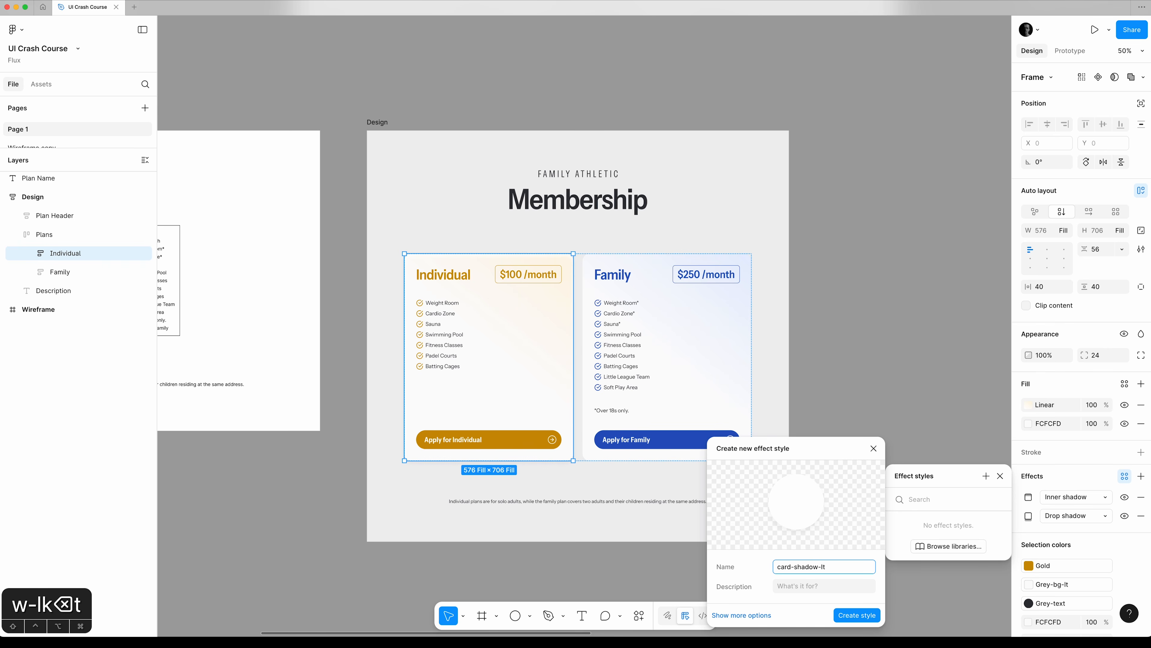
click(866, 614)
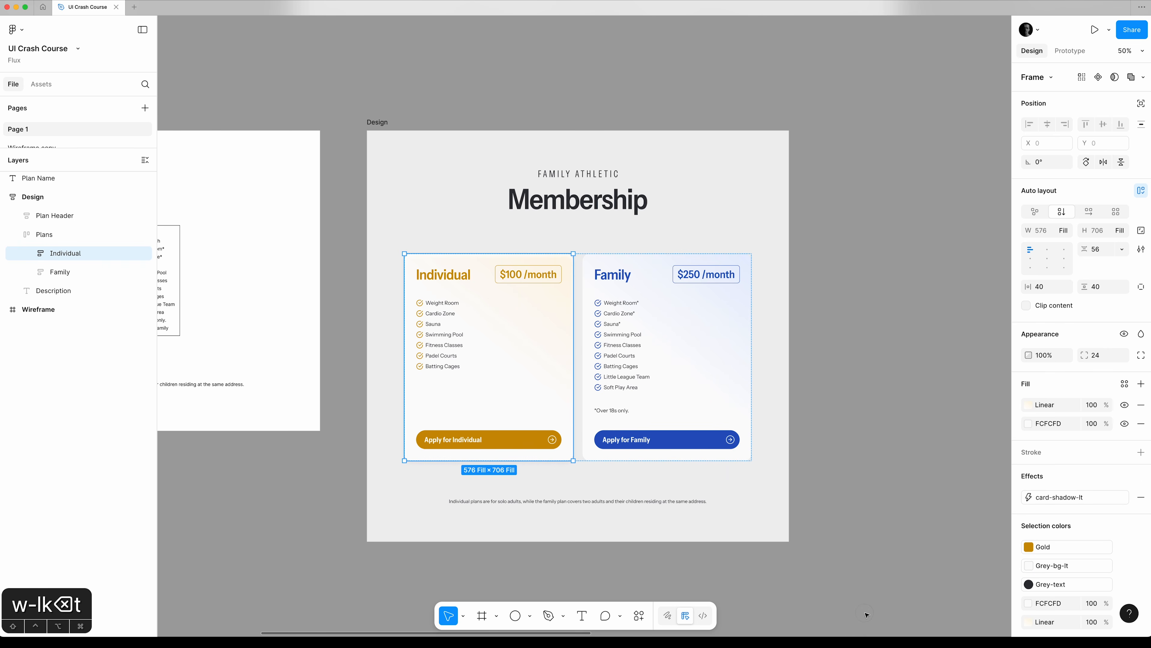
Apply the card-shadow-lt effect style to the Family card and deselect it.
click(72, 276)
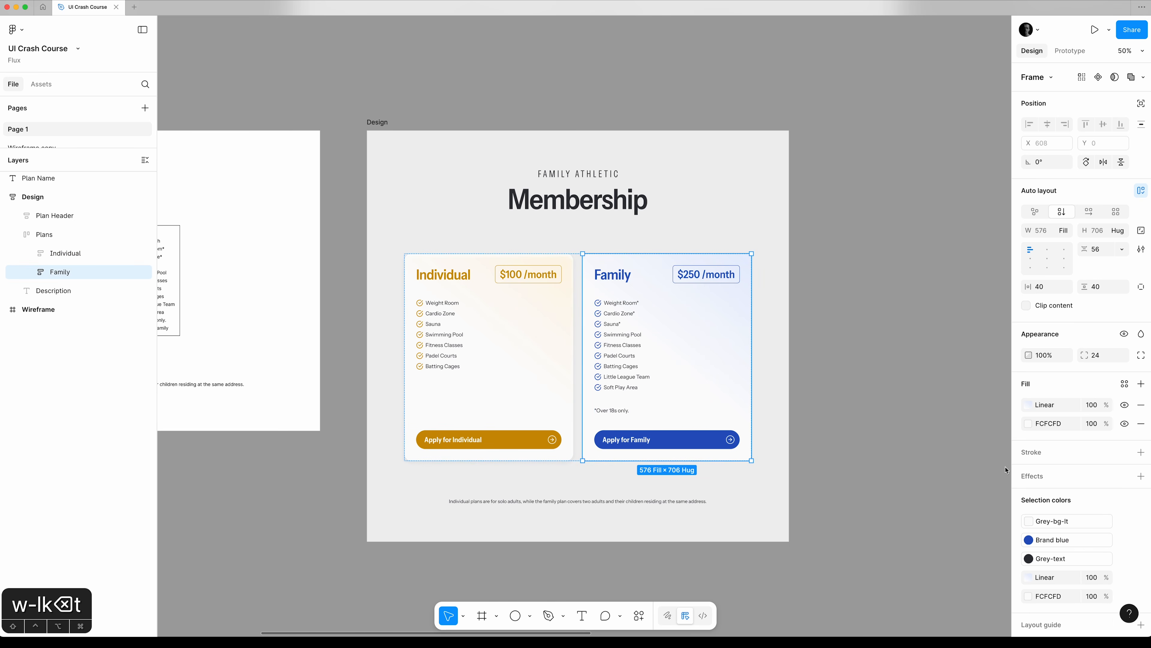
click(1125, 475)
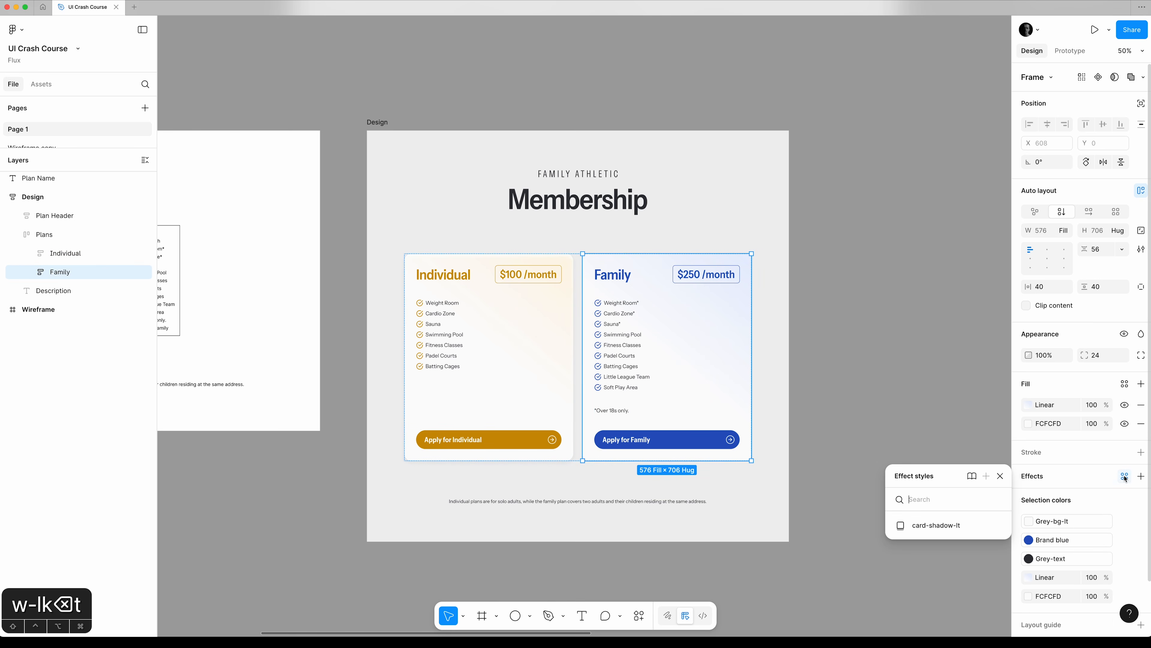
click(956, 527)
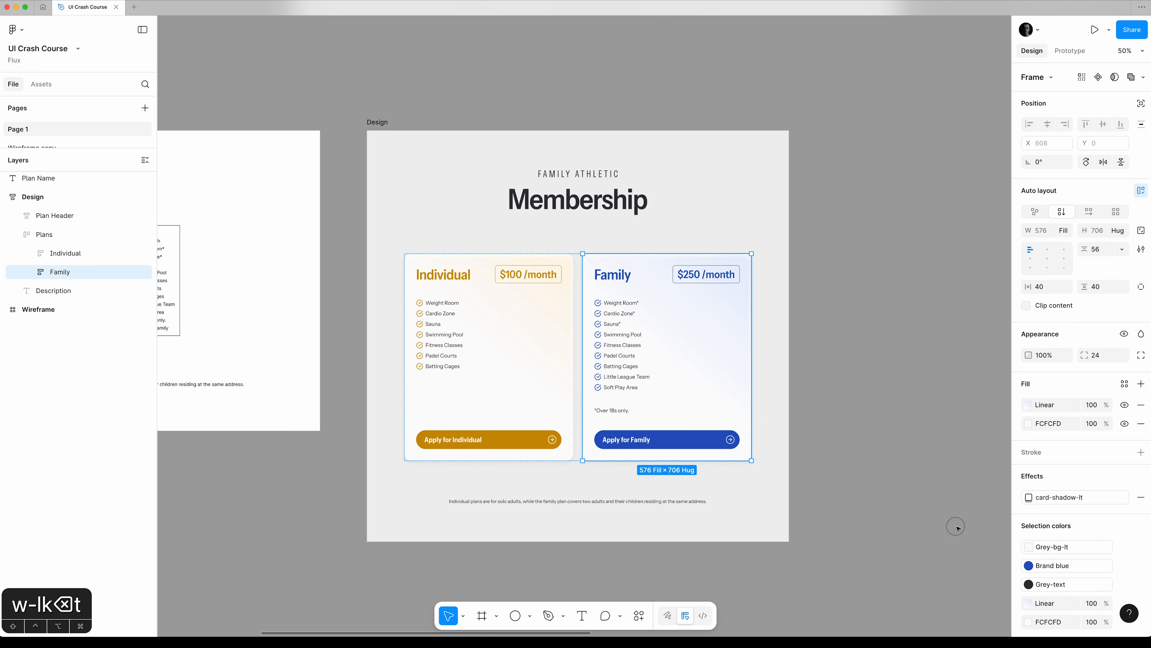
click(872, 494)
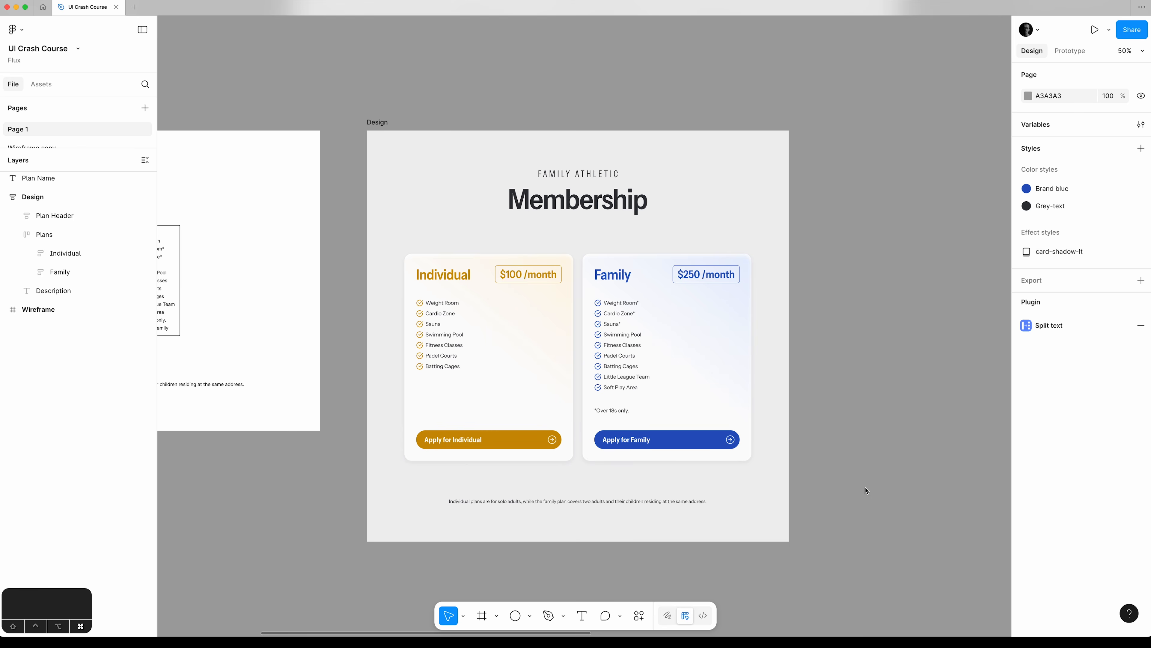
Examine both plan cards at 100% and compare the whole design with the wireframe while the interface is hidden.
key(super+equal)
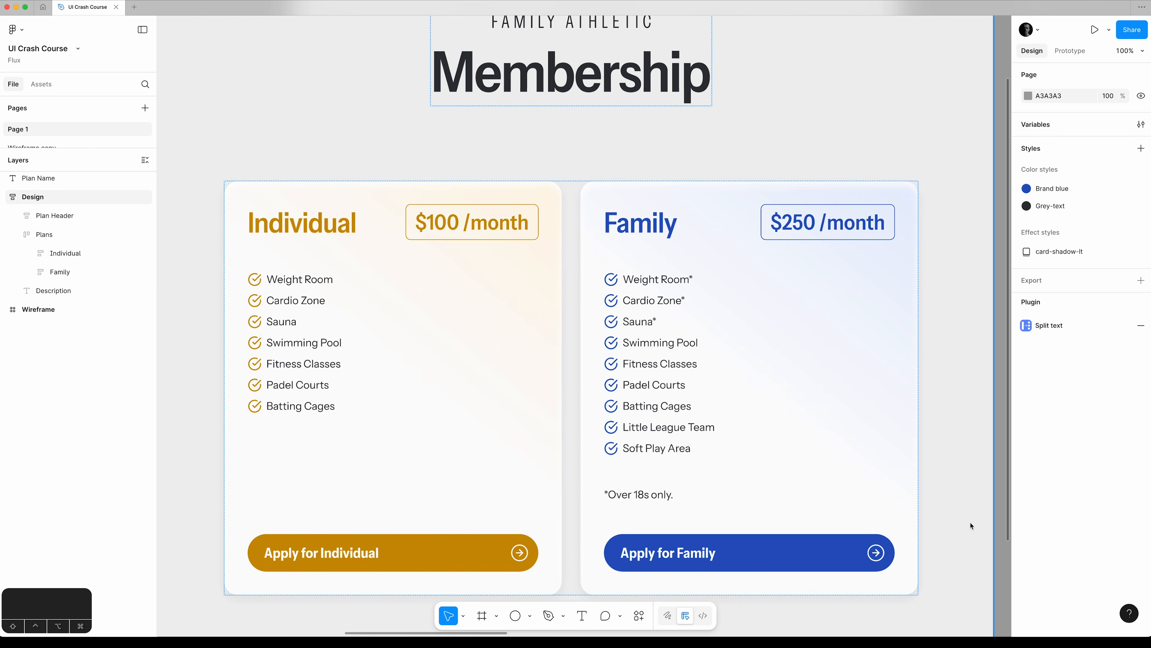
scroll(971, 526, down, 2)
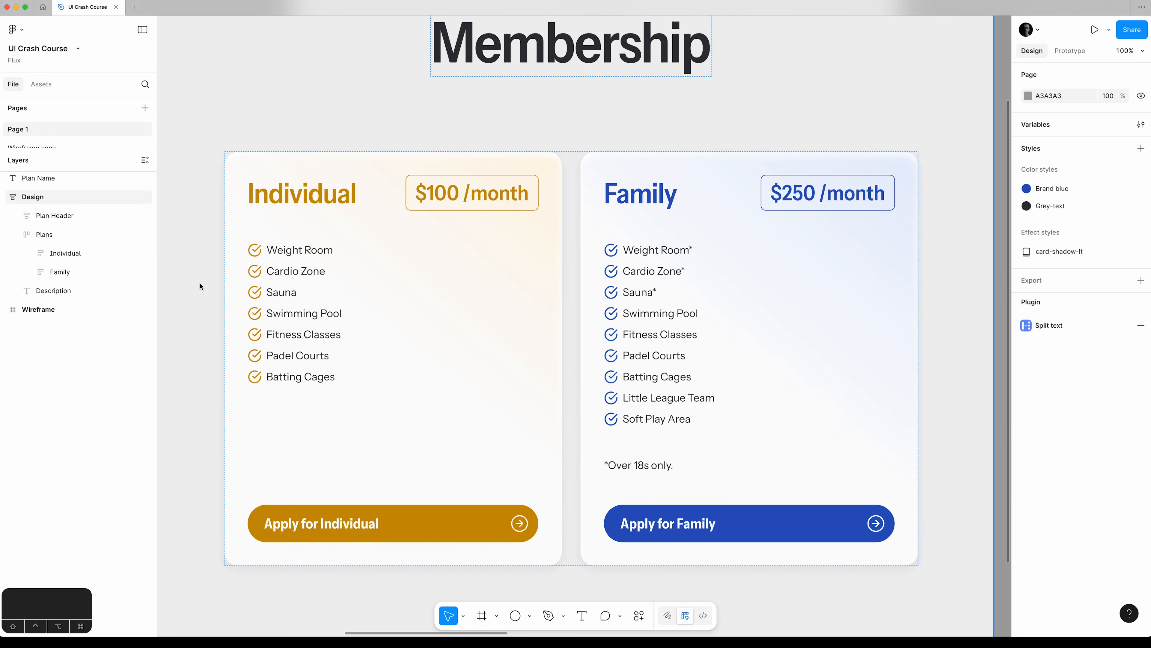
click(51, 269)
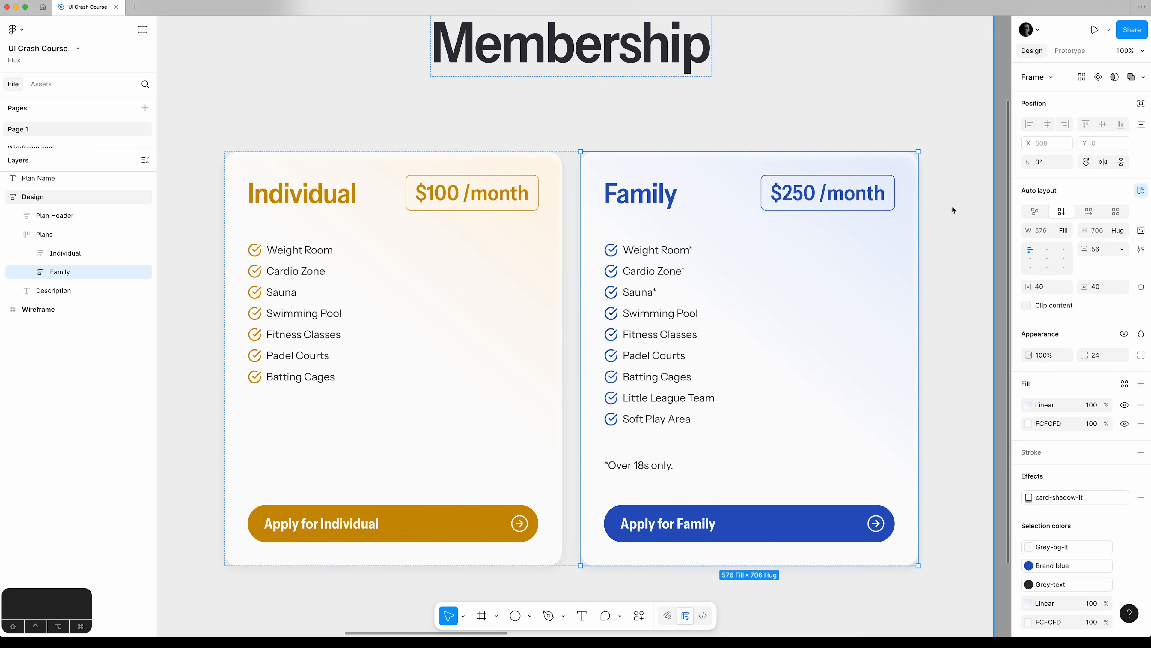
click(1001, 197)
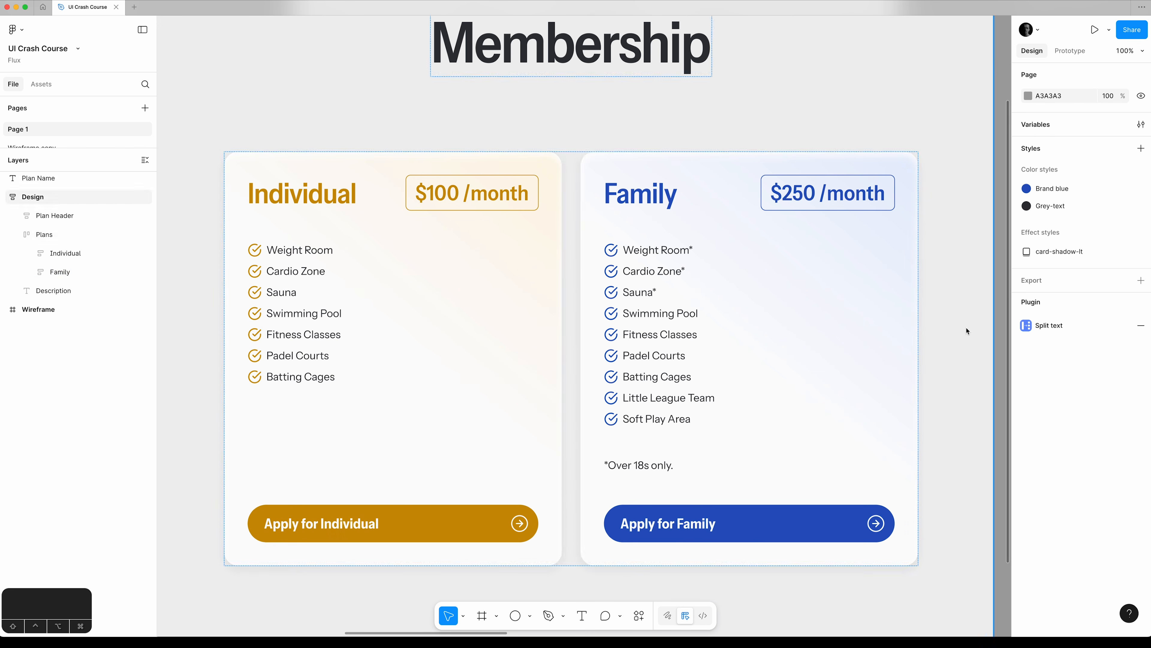
scroll(944, 332, up, 5)
click(927, 335)
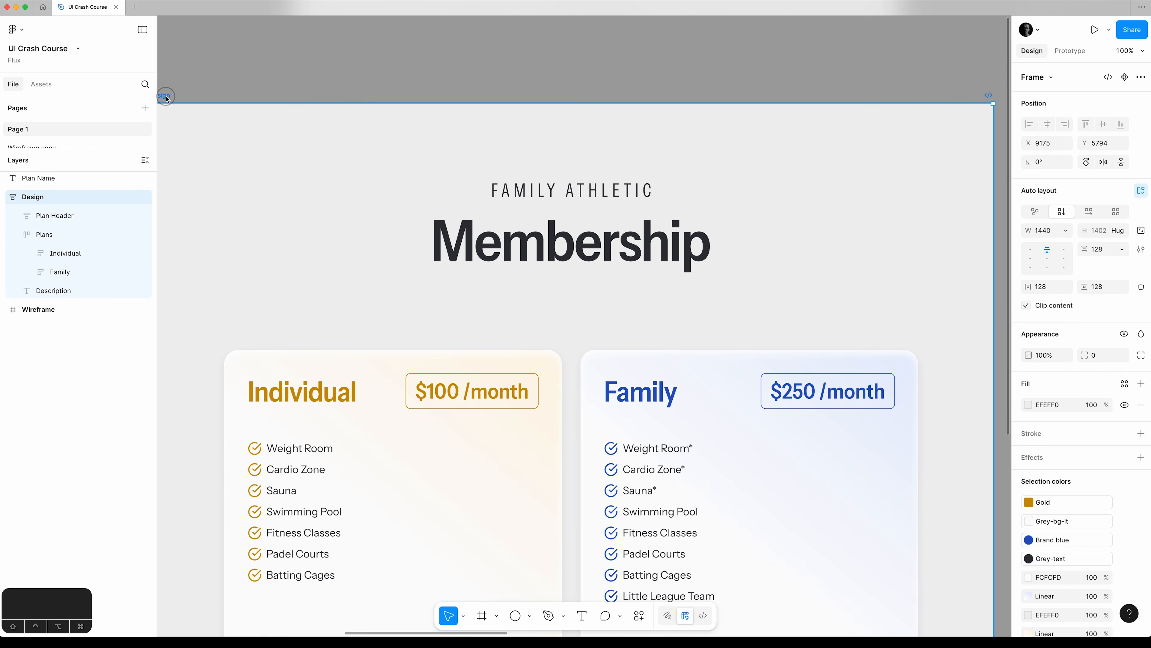
key(shift+2)
key(super+backslash)
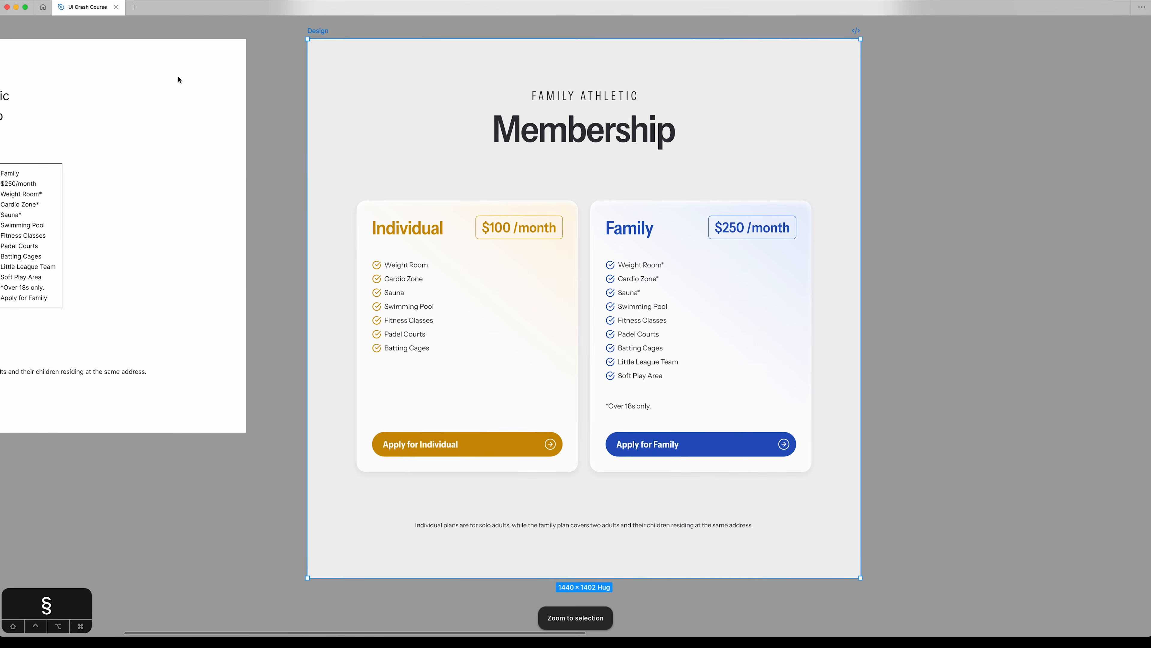
scroll(177, 74, left, 8)
shift+click(122, 32)
key(shift+2)
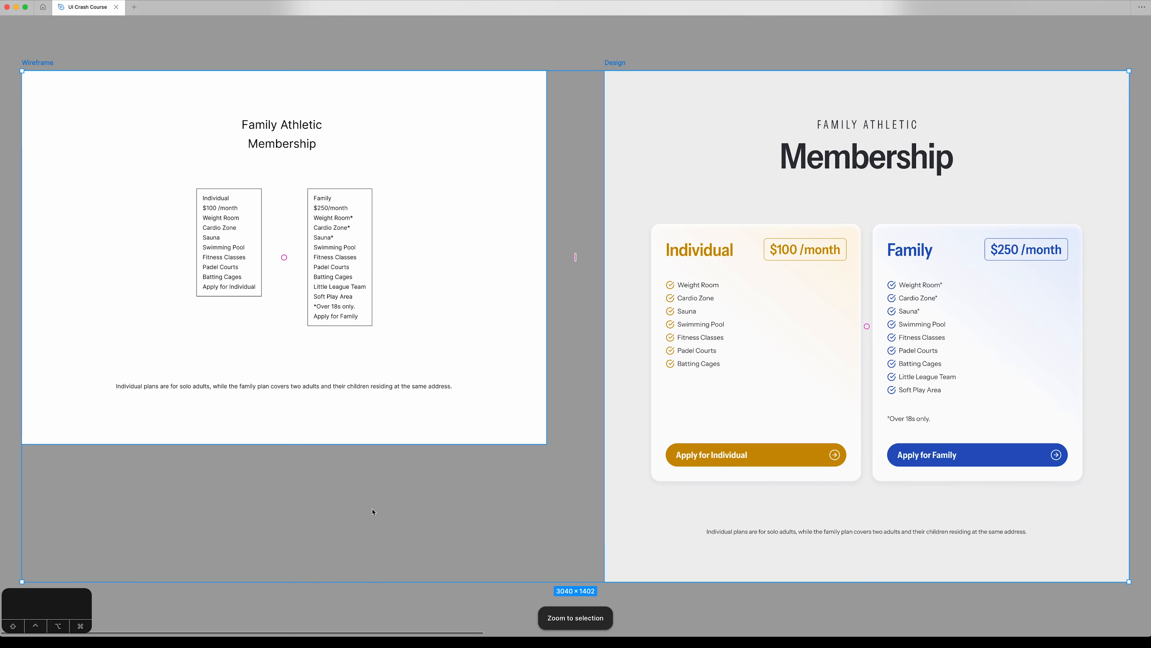
click(373, 526)
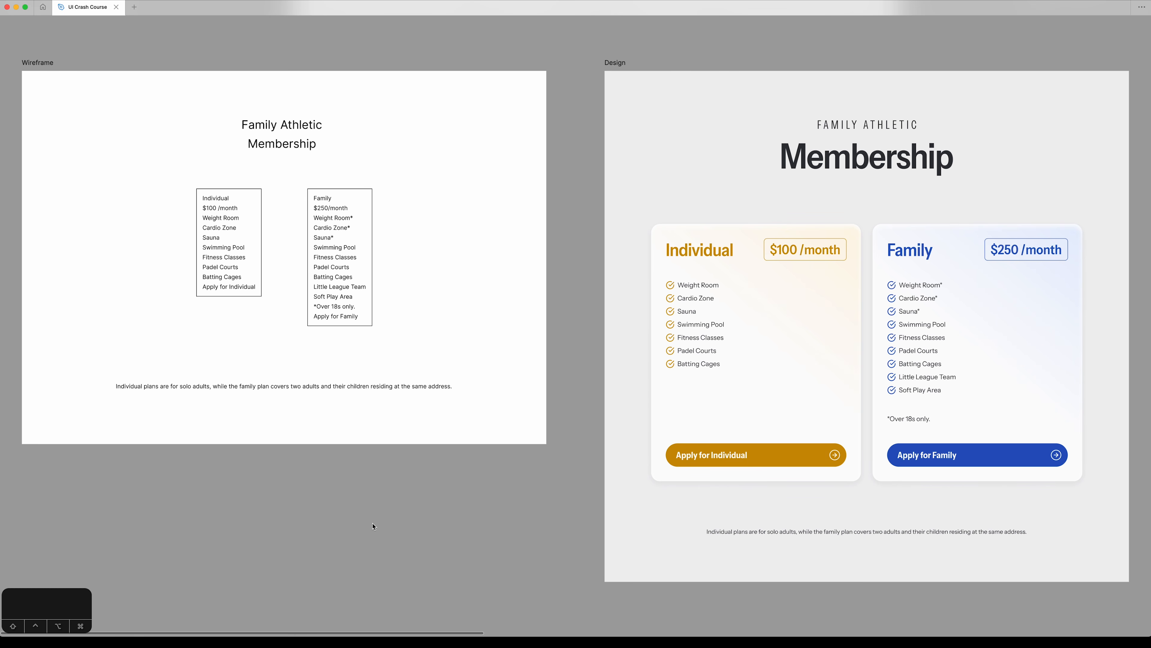
Duplicate the Design frame beside the original, rename the copy Design-dk, and show the interface again.
click(615, 63)
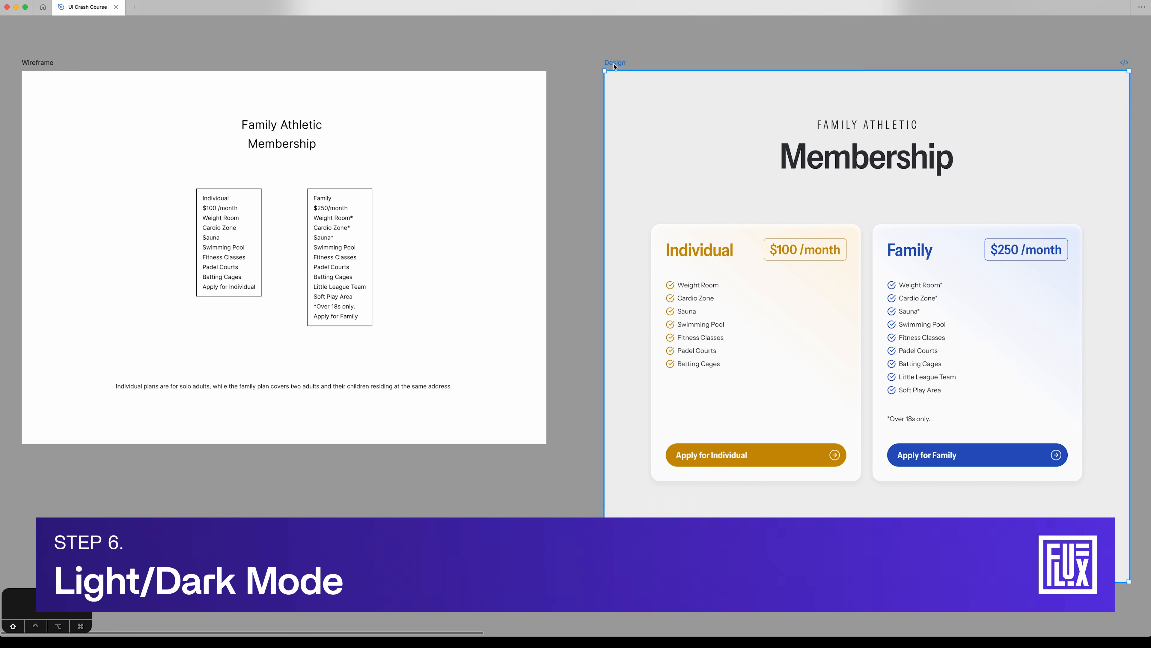
key(shift+g)
key(shift+g)
scroll(577, 112, right, 1)
scroll(578, 112, right, 5)
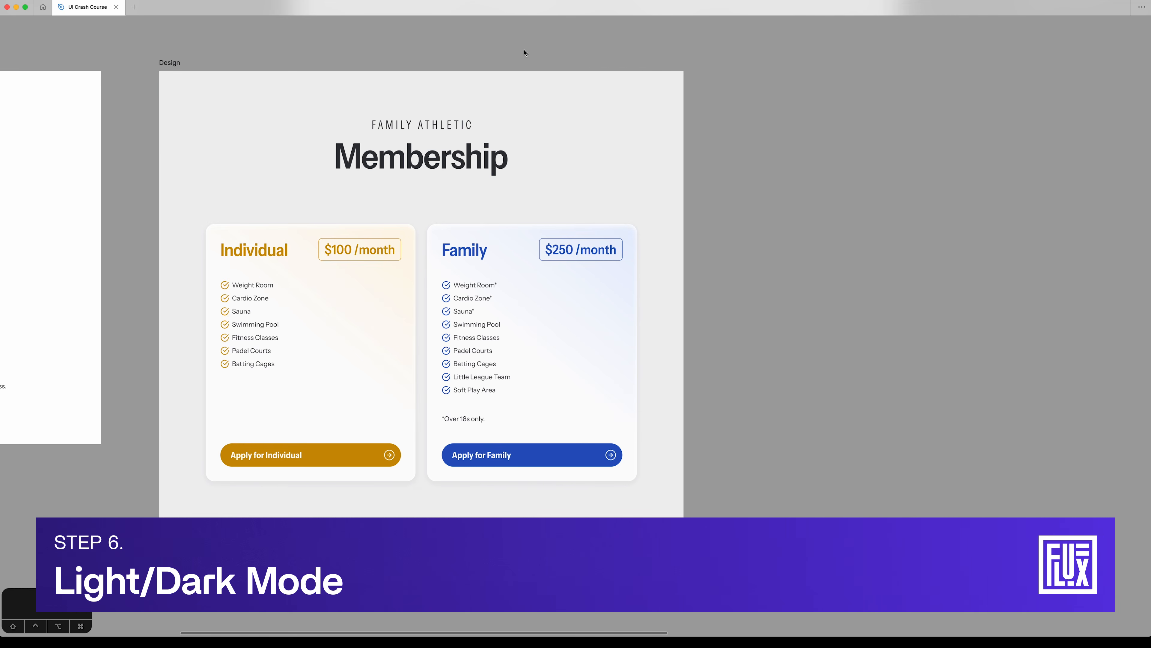
scroll(526, 49, right, 2)
drag(41, 66, 629, 68)
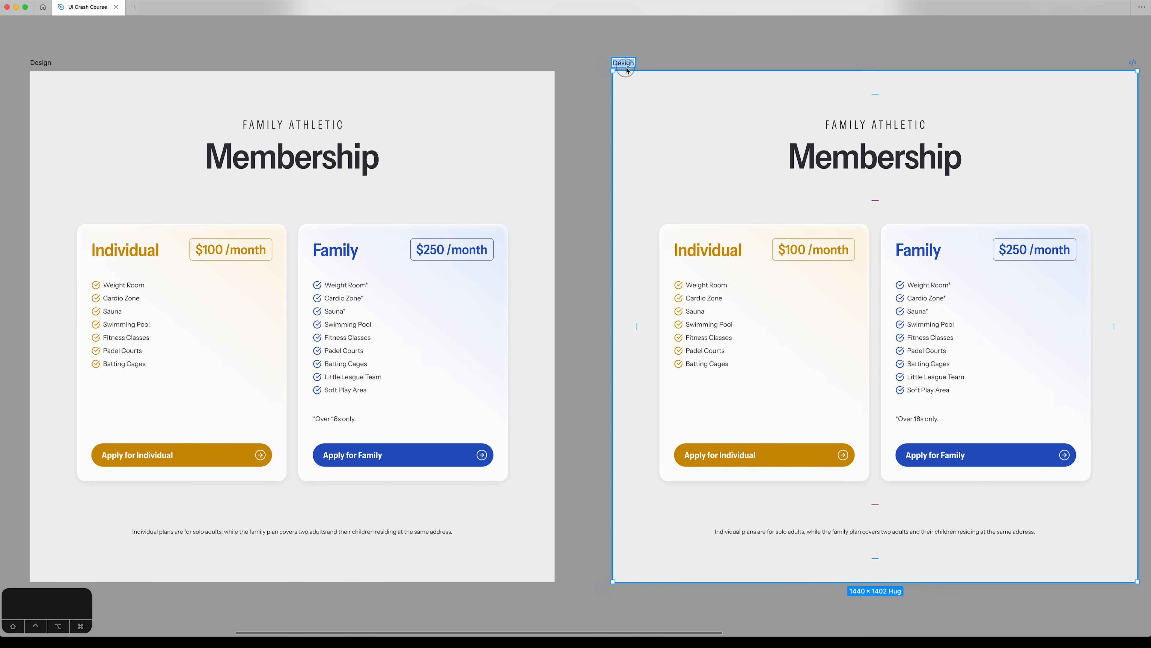
key(Right)
text(-dk)
key(Return)
key(section)
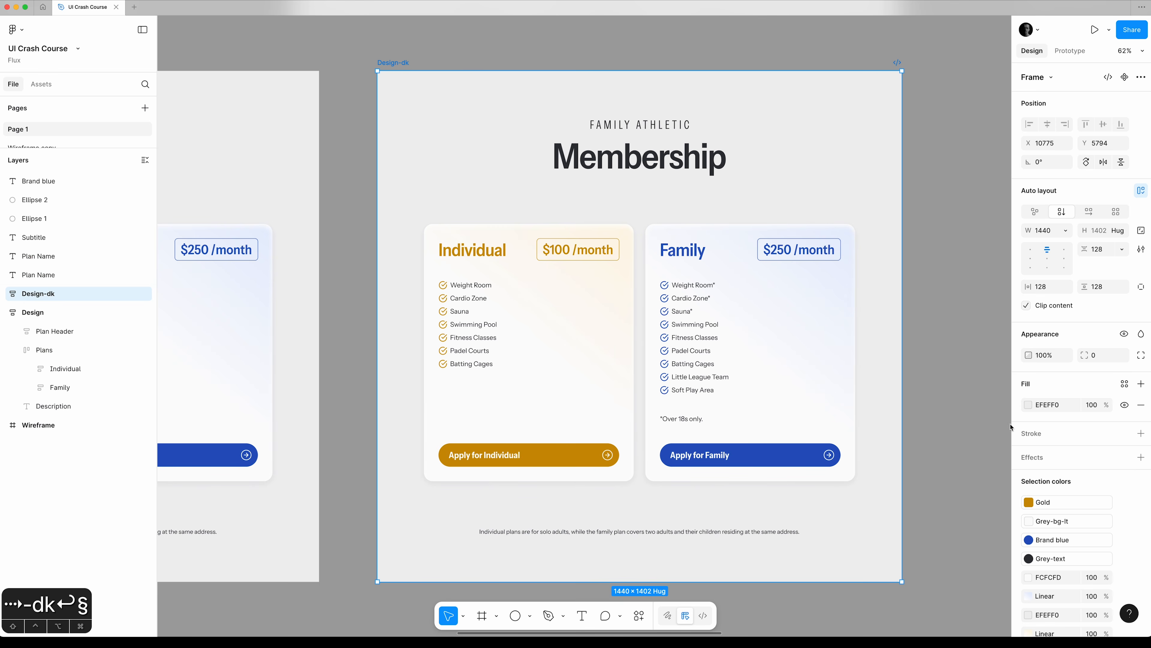
Darken the Design-dk frame's background fill to an HSL lightness of 5.
click(1029, 404)
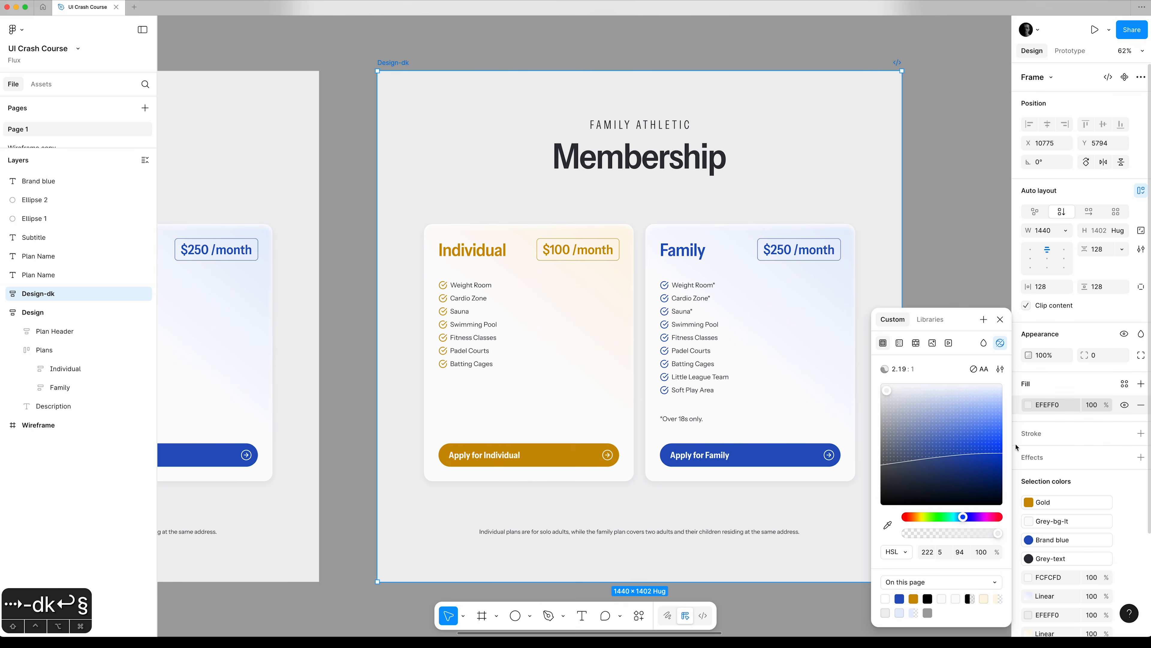
click(967, 551)
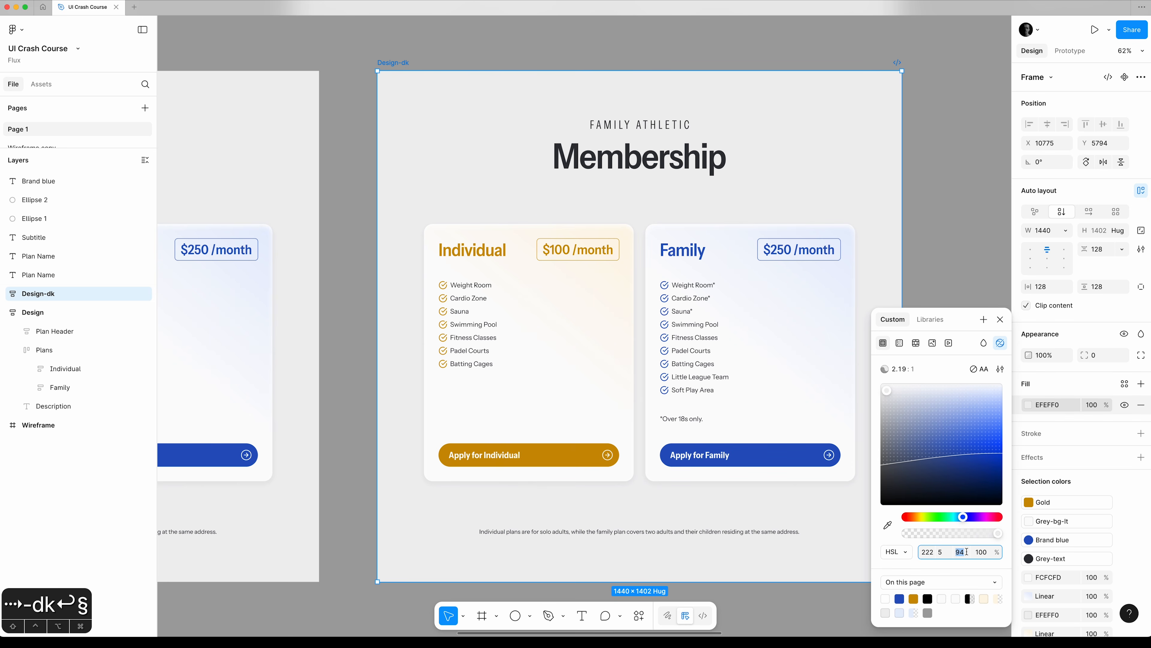
text(0)
key(Tab)
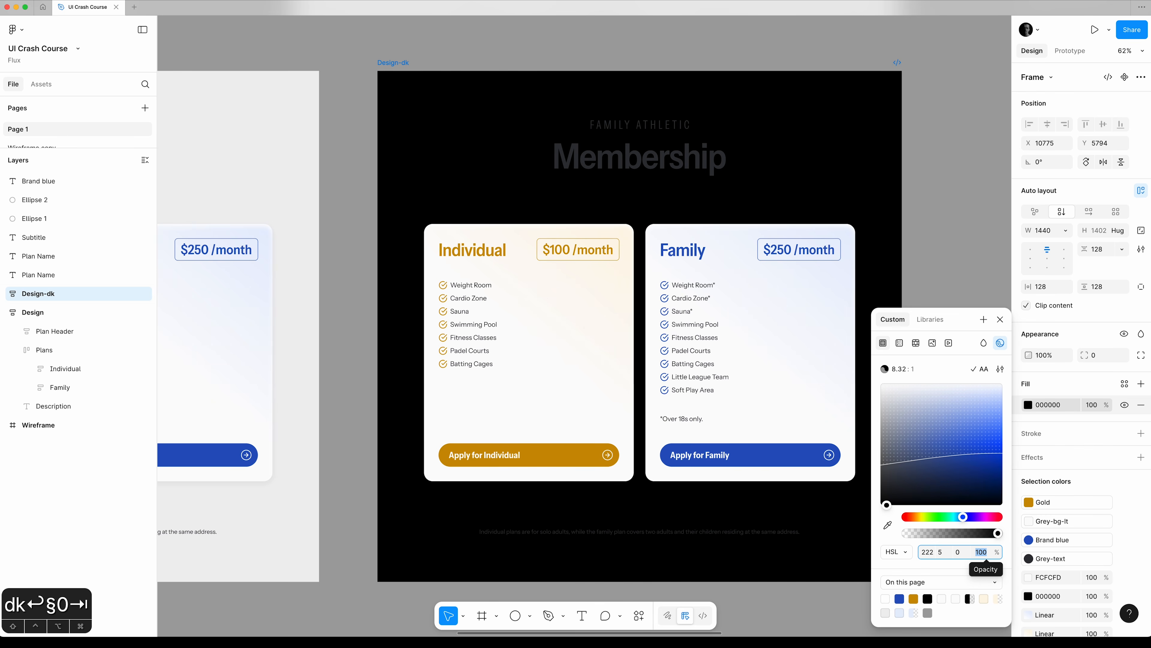
key(shift+Tab)
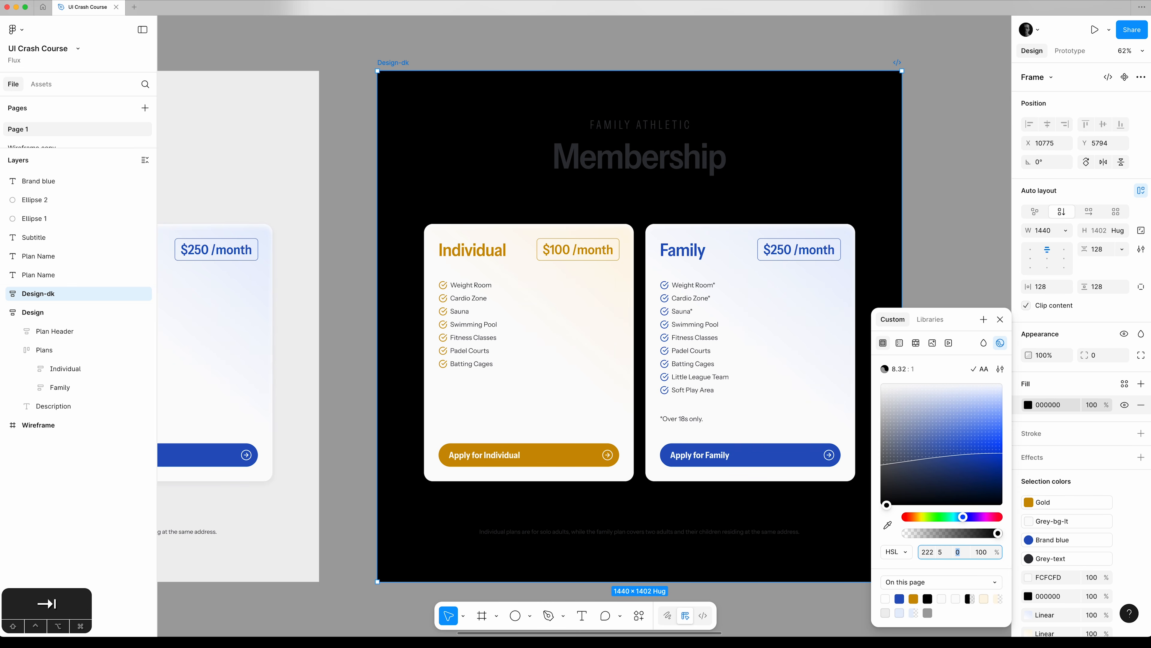
key(Up)
key(Up)
key(Up)
key(Up)
key(Up)
Set the Design-dk background fill's HSL saturation to 6 and close the colour picker.
click(940, 552)
key(Up)
key(Up)
key(Down)
key(Down)
key(Down)
key(Up)
key(Up)
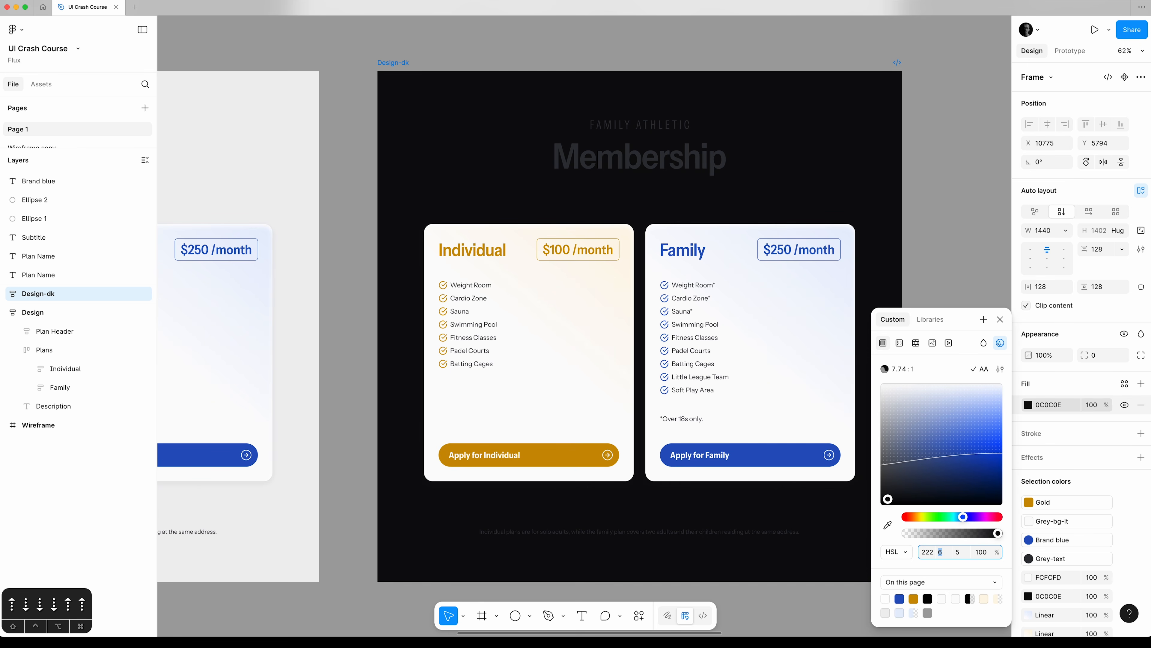
key(Down)
key(Up)
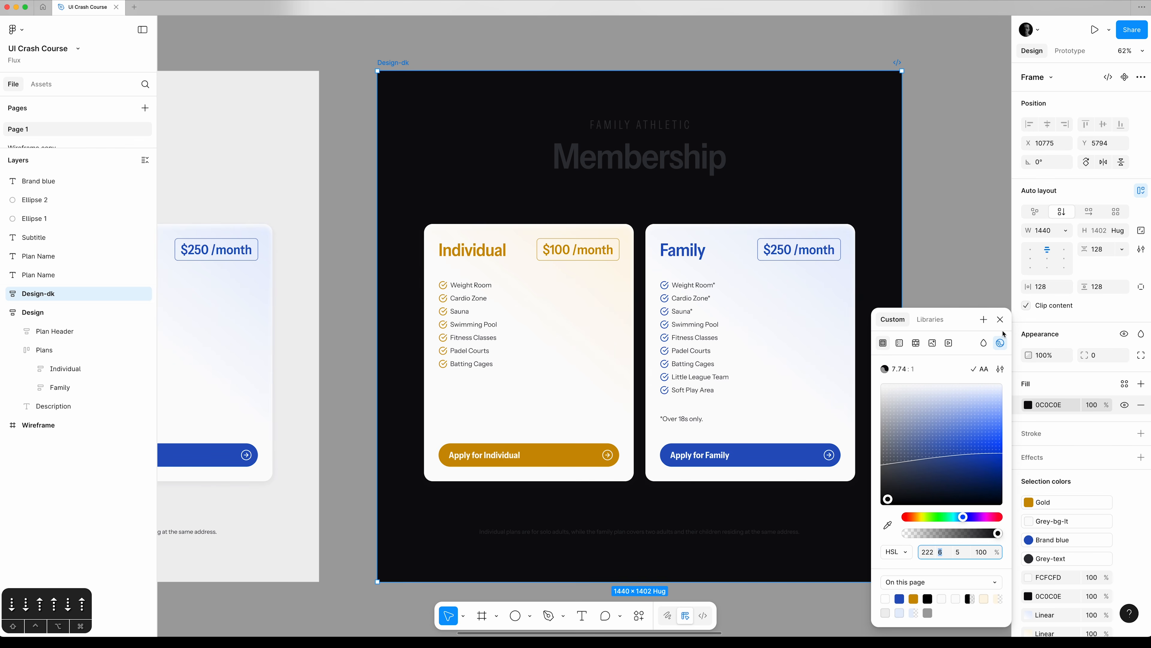
click(1000, 320)
Draw a 17 × 22 test rectangle against the Design-dk frame's outer right edge and fill it with pure black 000000.
click(921, 66)
key(z)
drag(921, 65, 890, 116)
key(r)
drag(646, 176, 558, 292)
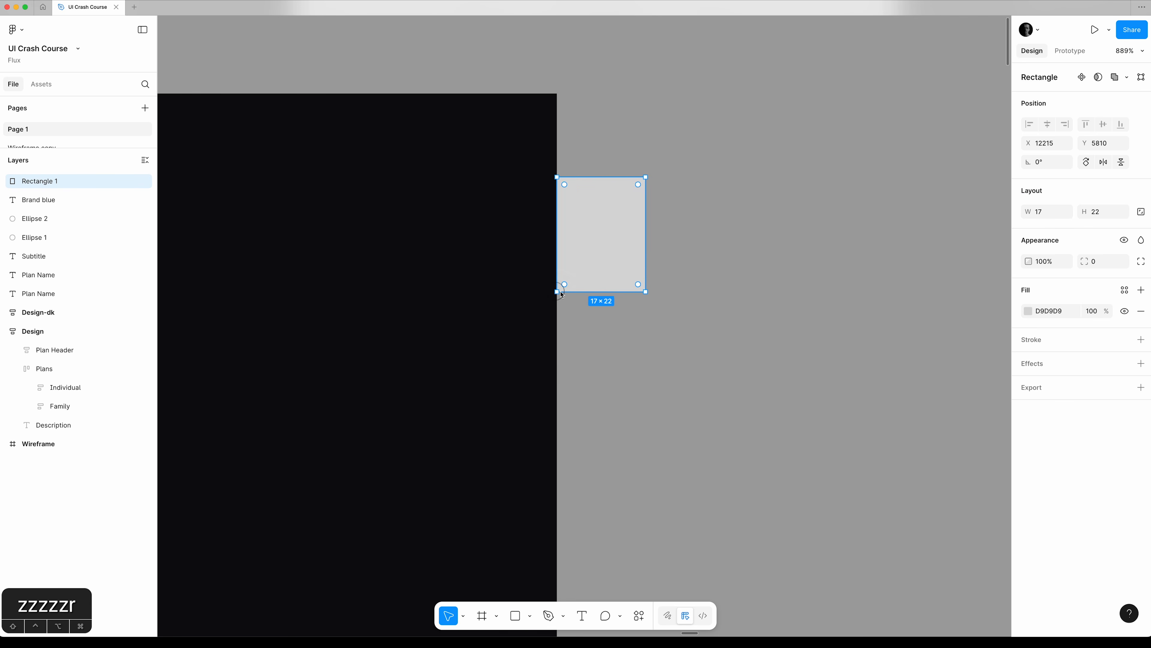
click(1029, 311)
drag(975, 477, 1055, 549)
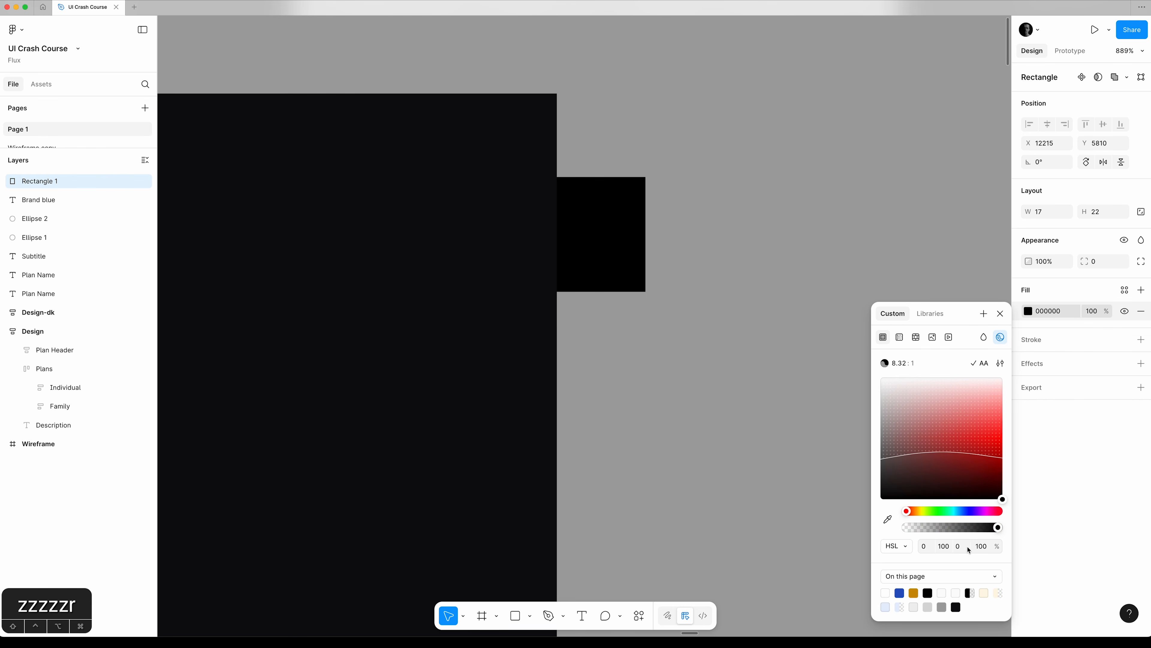
click(1001, 313)
Compare the frame's near-black fill with the pure black test rectangle up close and remove the rectangle.
click(829, 268)
key(z)
drag(611, 204, 495, 262)
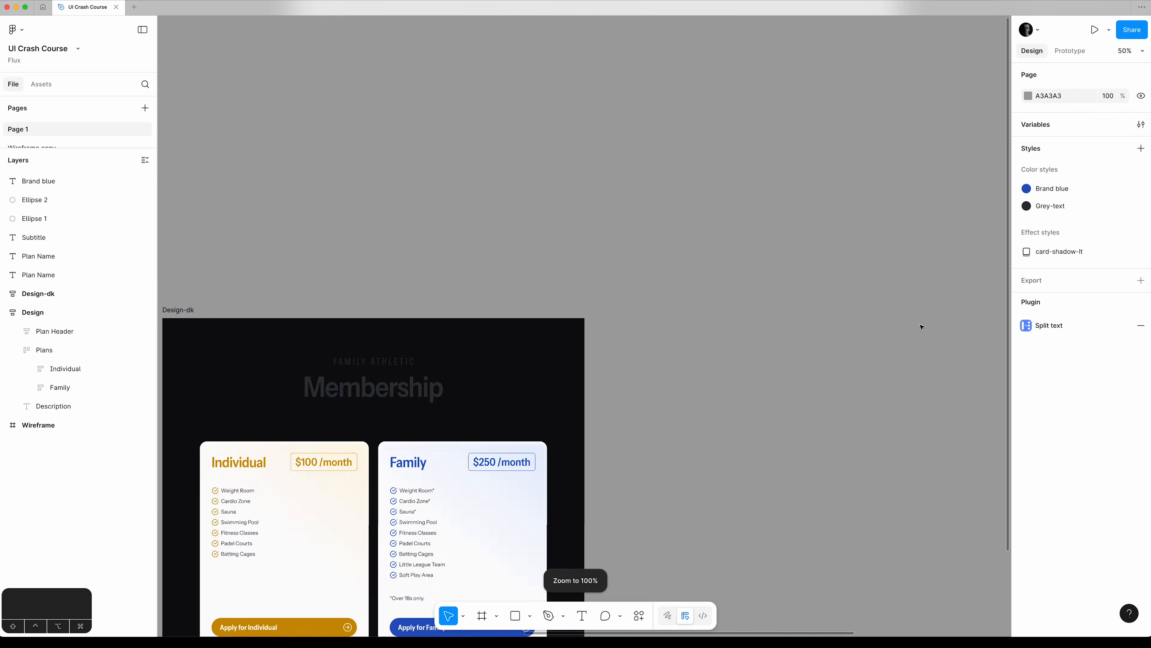
key(space)
drag(454, 504, 813, 292)
drag(396, 306, 262, 340)
Detach the Grey-text colour style from all the text in the Design-dk frame.
super+click(610, 188)
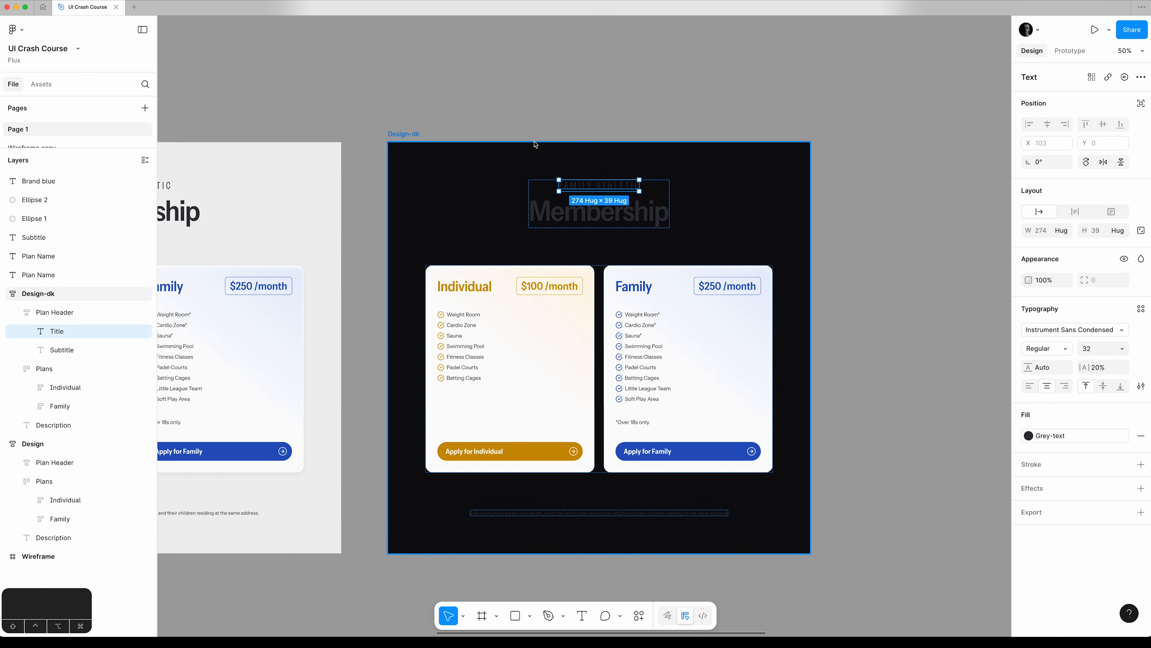
click(410, 135)
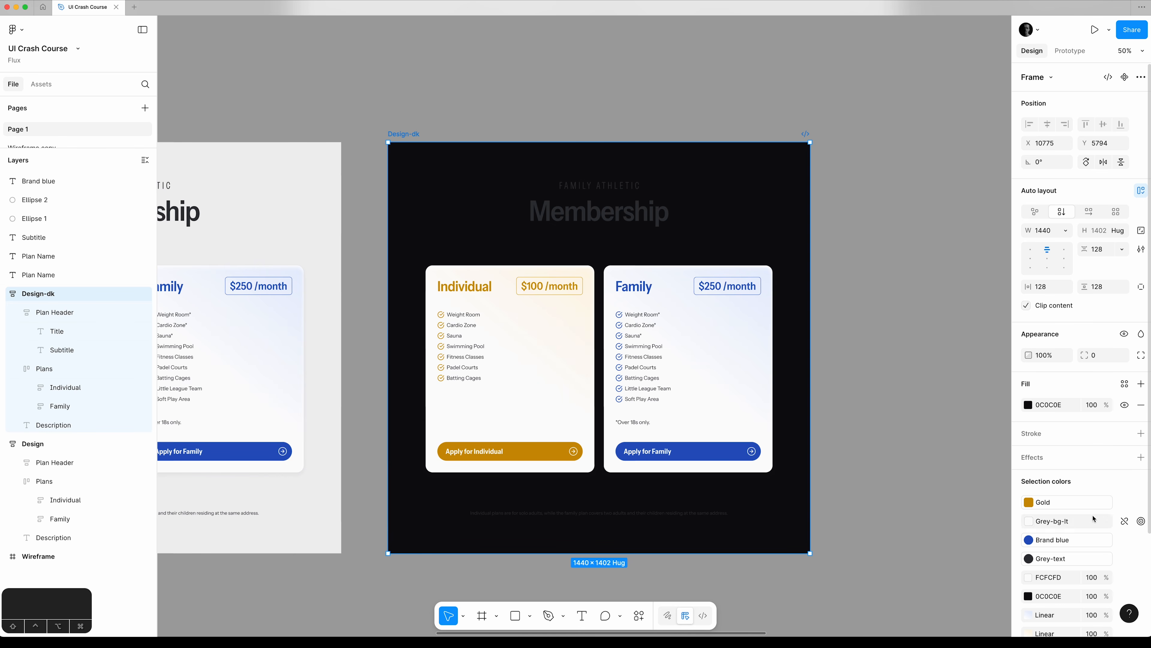
scroll(1113, 511, down, 2)
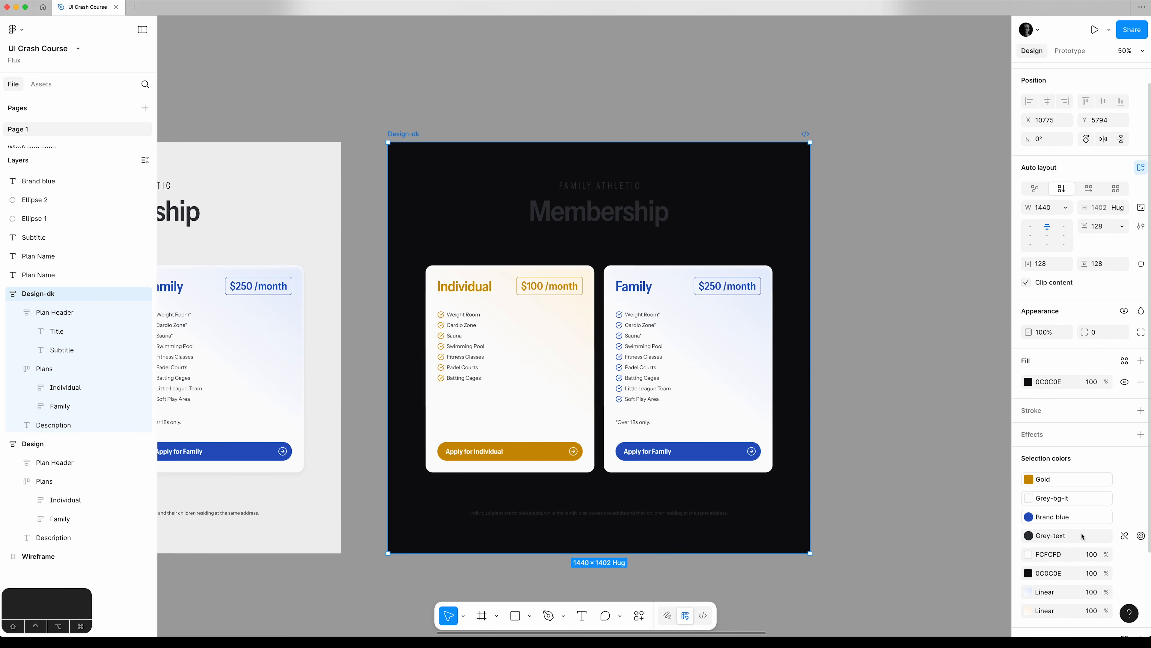
click(1125, 536)
Change the detached dark text colour across Design-dk to an HSL lightness of 99 and close the colour picker.
click(1029, 535)
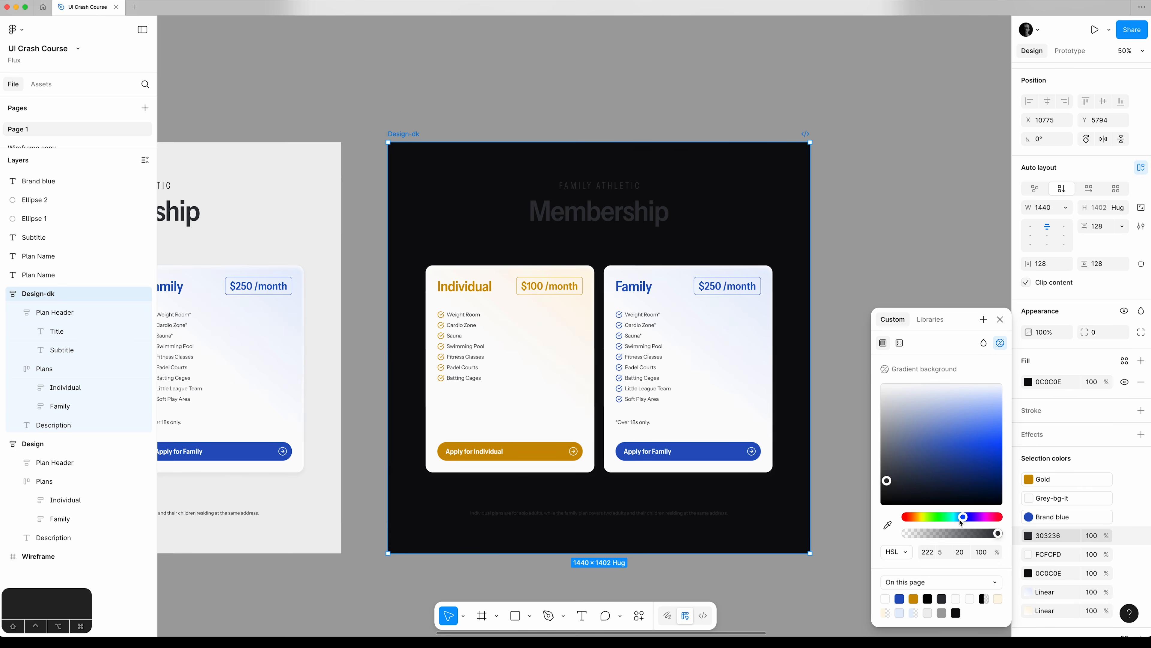
click(961, 552)
text(100)
key(Tab)
key(shift+Tab)
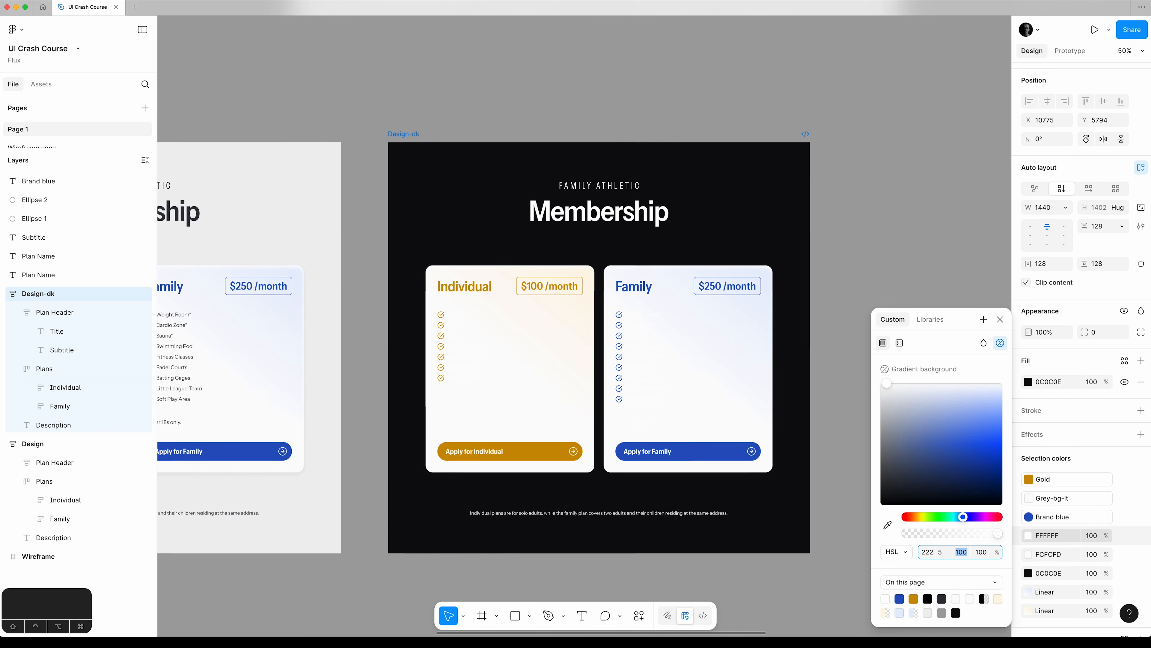
key(Down)
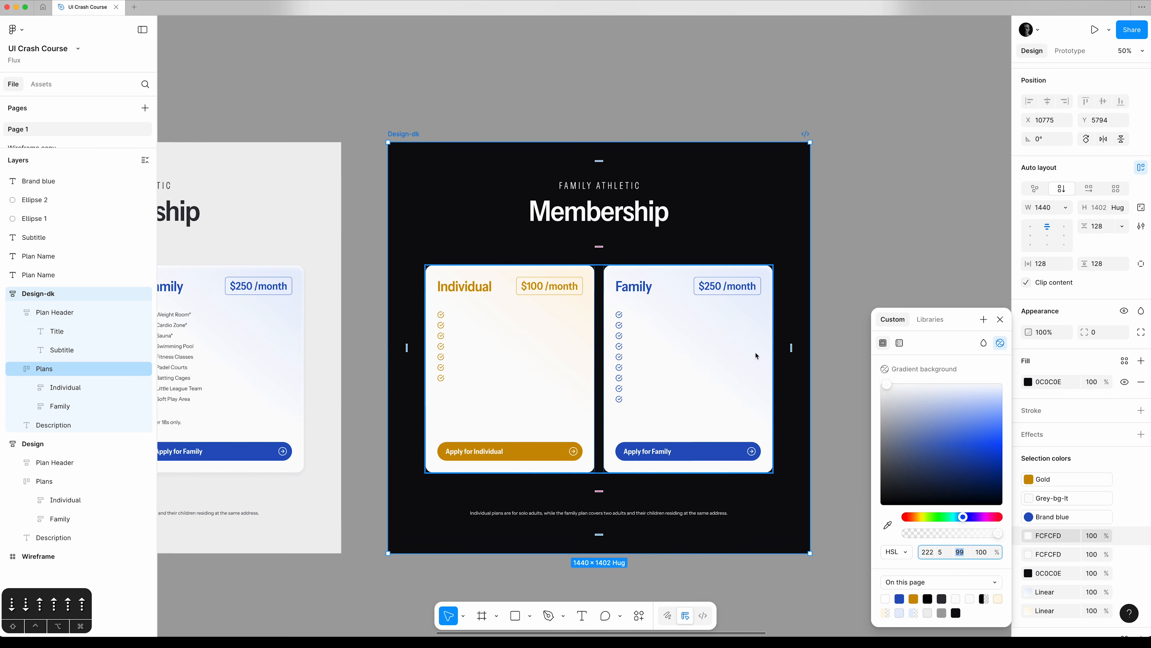
click(1001, 320)
Inspect the fill colour of the Apply for Individual button's text and return to the Design-dk frame selection.
super+click(476, 451)
click(1028, 435)
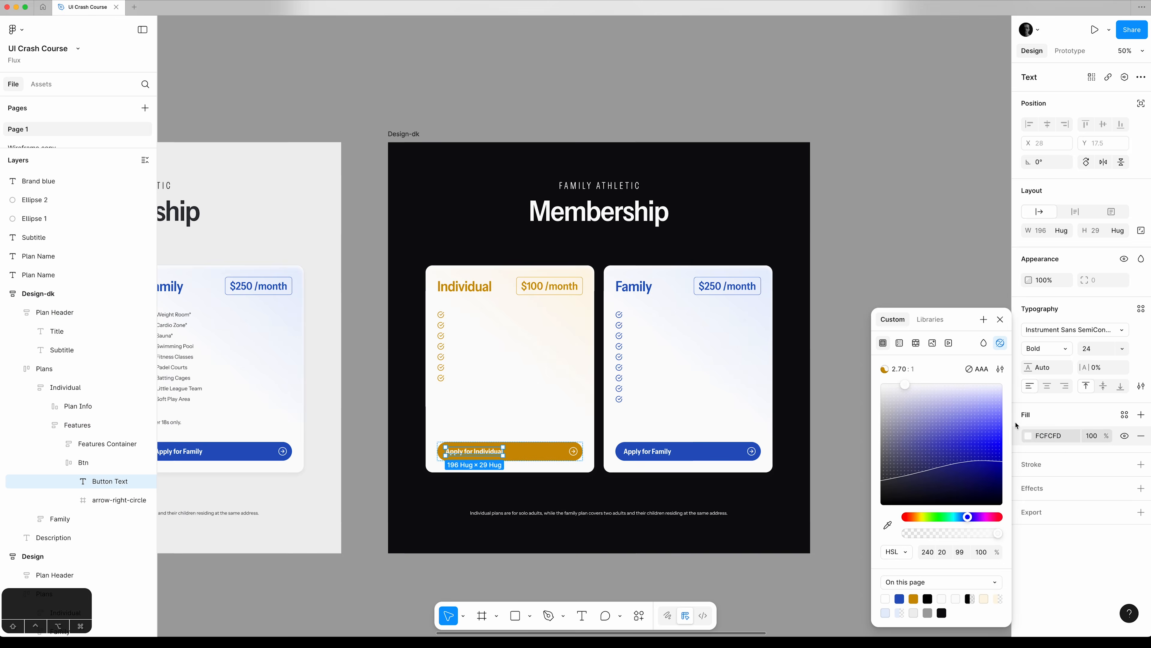
click(1000, 320)
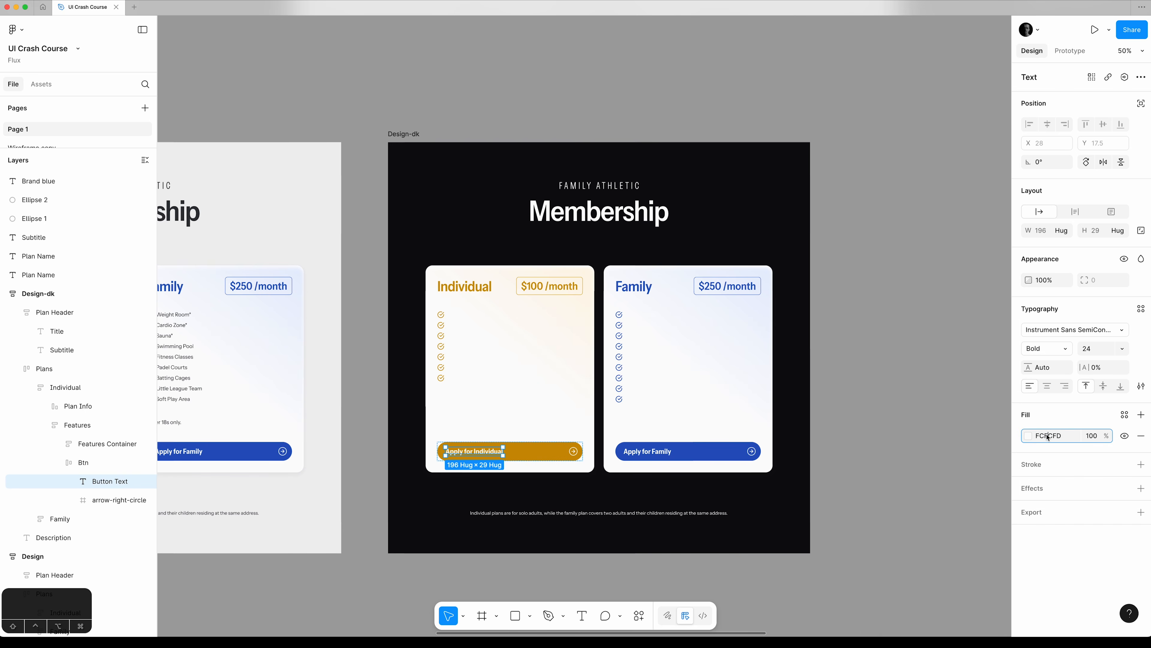
key(super+z)
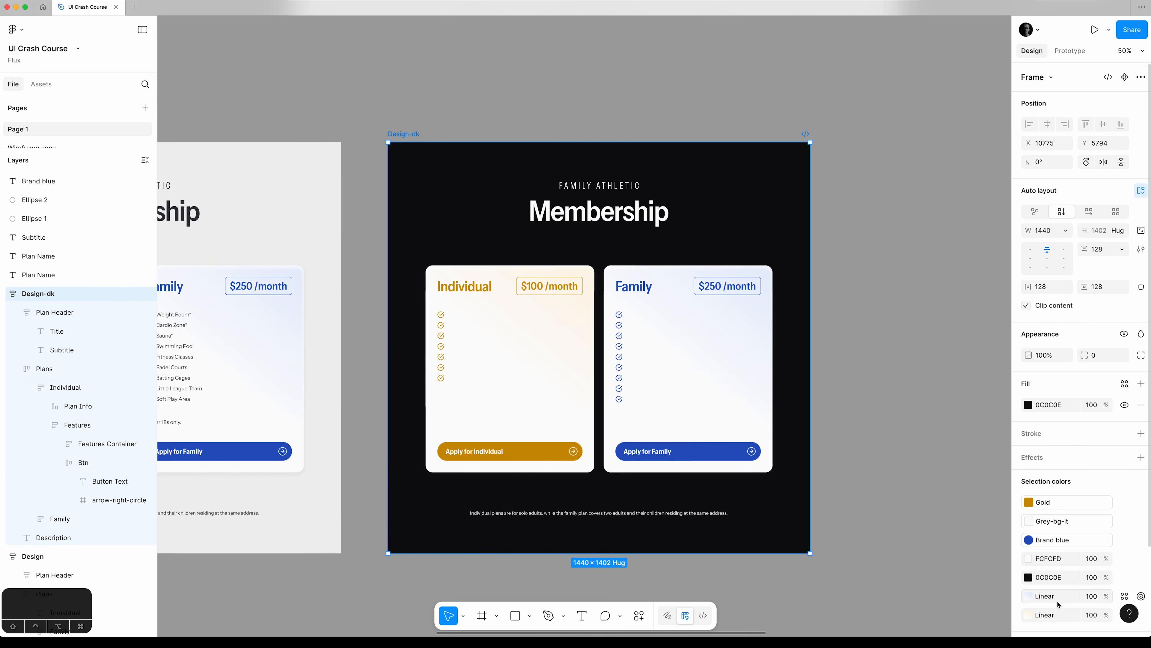
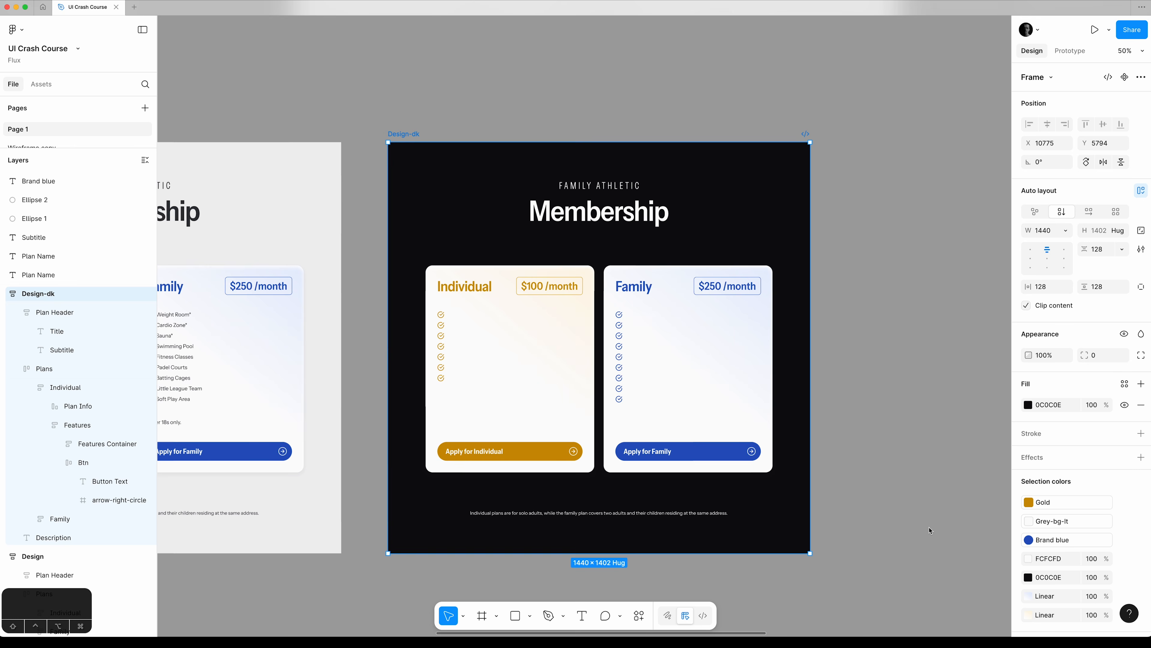
Detach the Grey-bg-lt colour style from the elements in the Design-dk frame.
click(1124, 521)
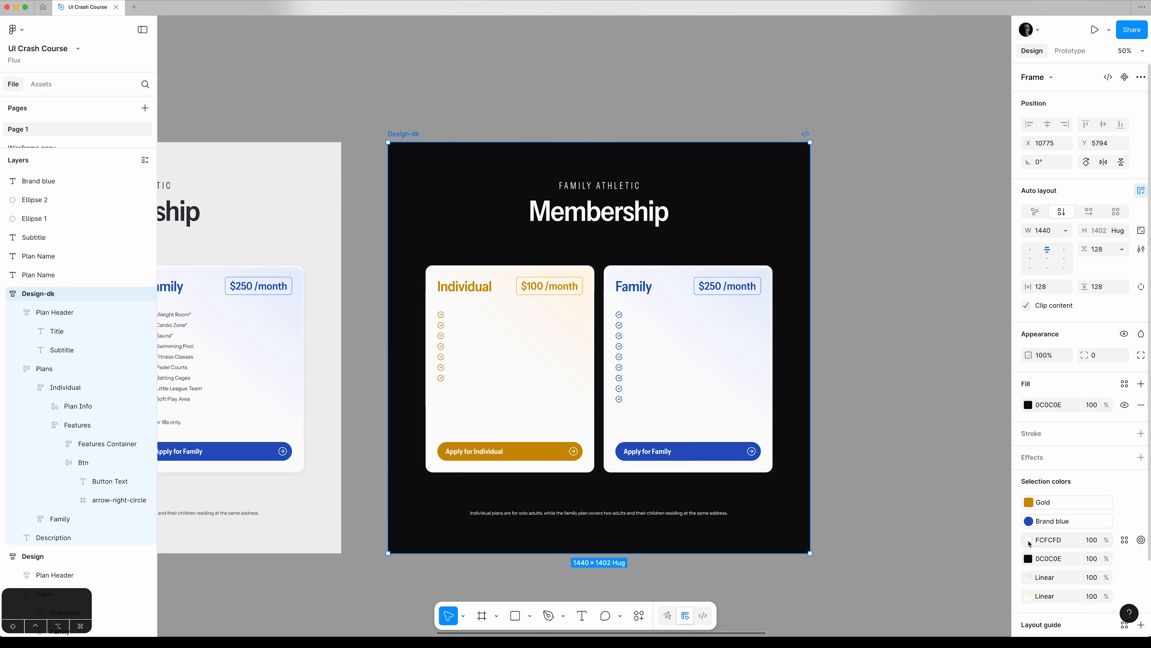
click(926, 505)
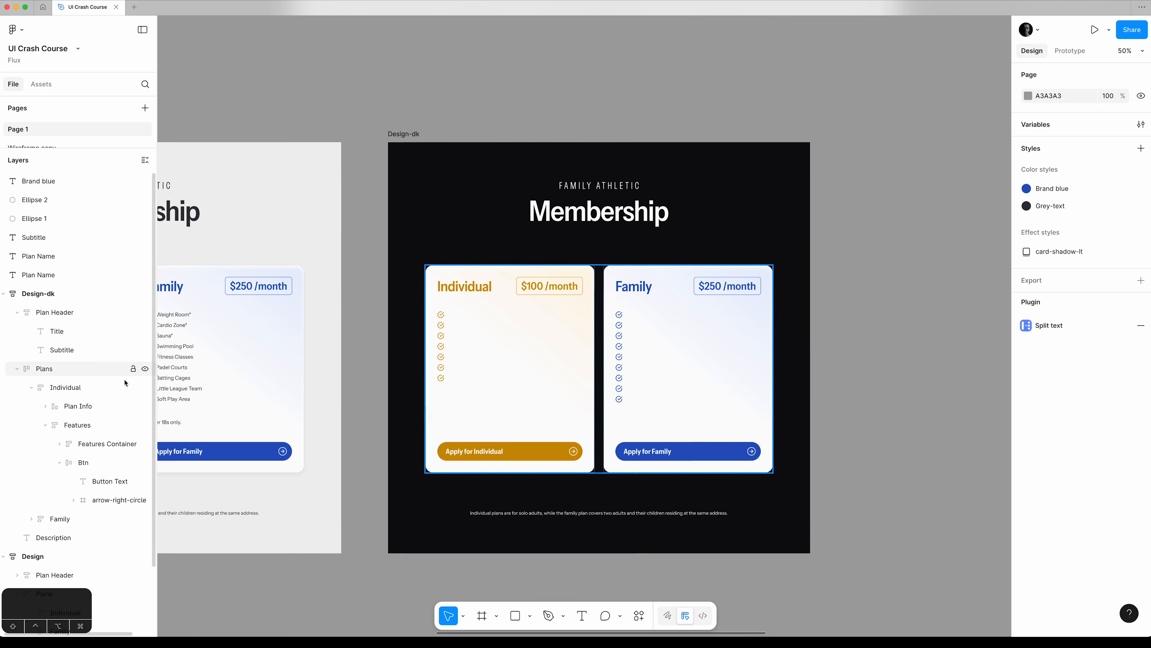
Set the Individual card's solid fill to an HSL lightness of 10 and hide its linear gradient fill.
click(84, 393)
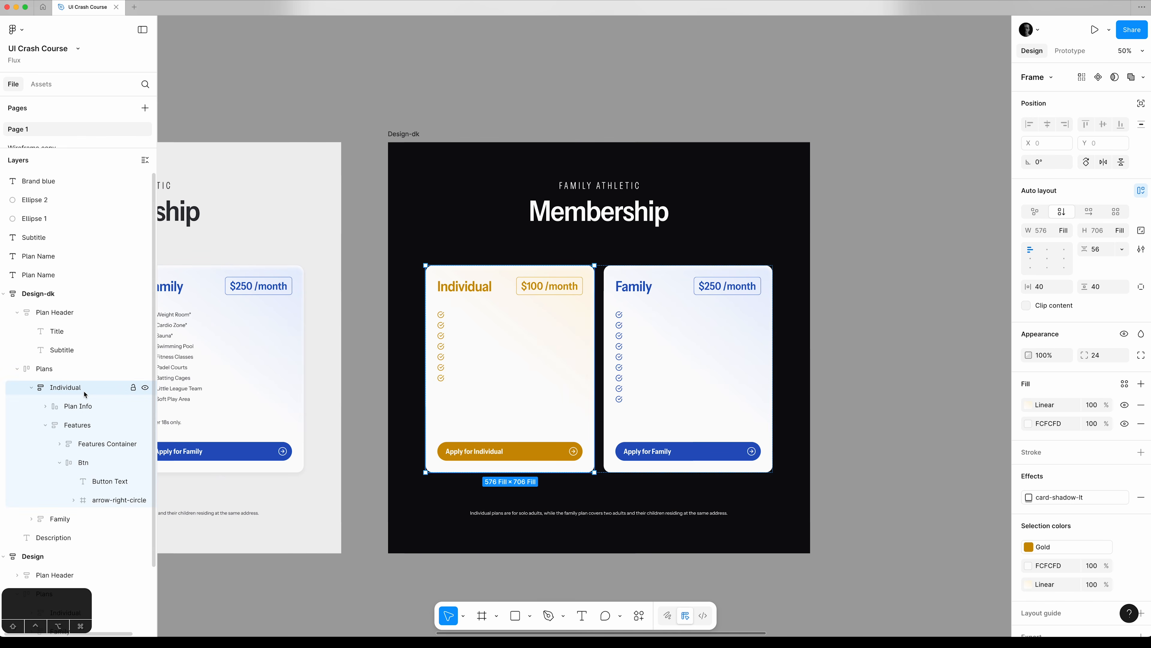
shift+click(59, 519)
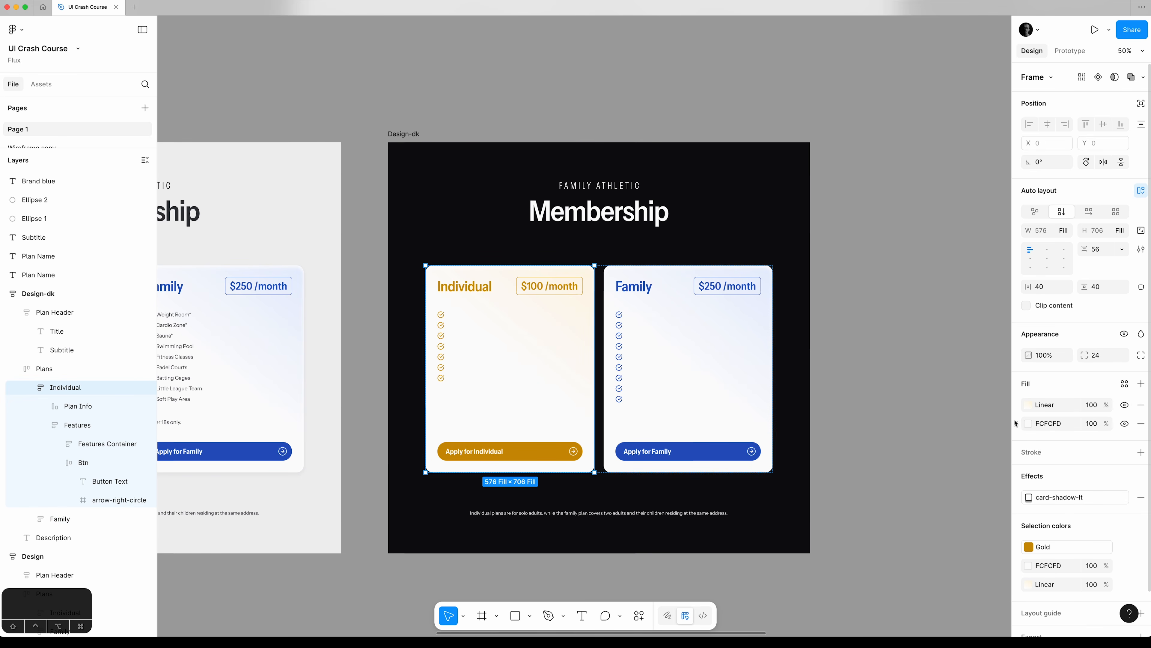
click(1028, 424)
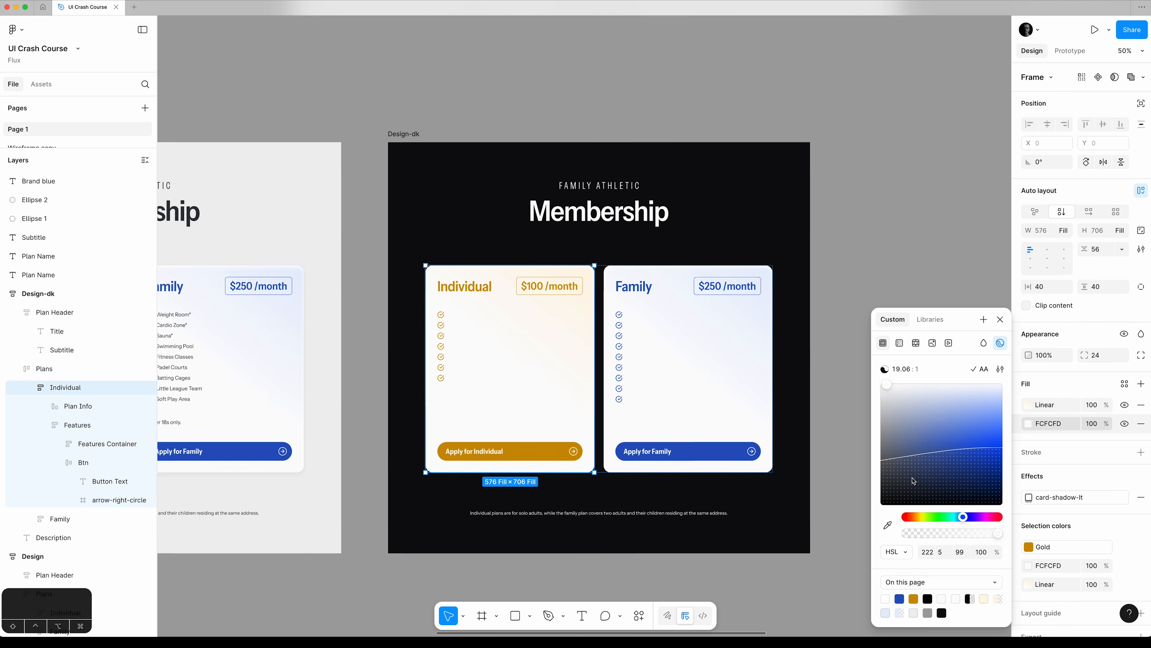
click(950, 549)
key(Tab)
text(20)
key(Tab)
key(shift+Tab)
key(shift+Down)
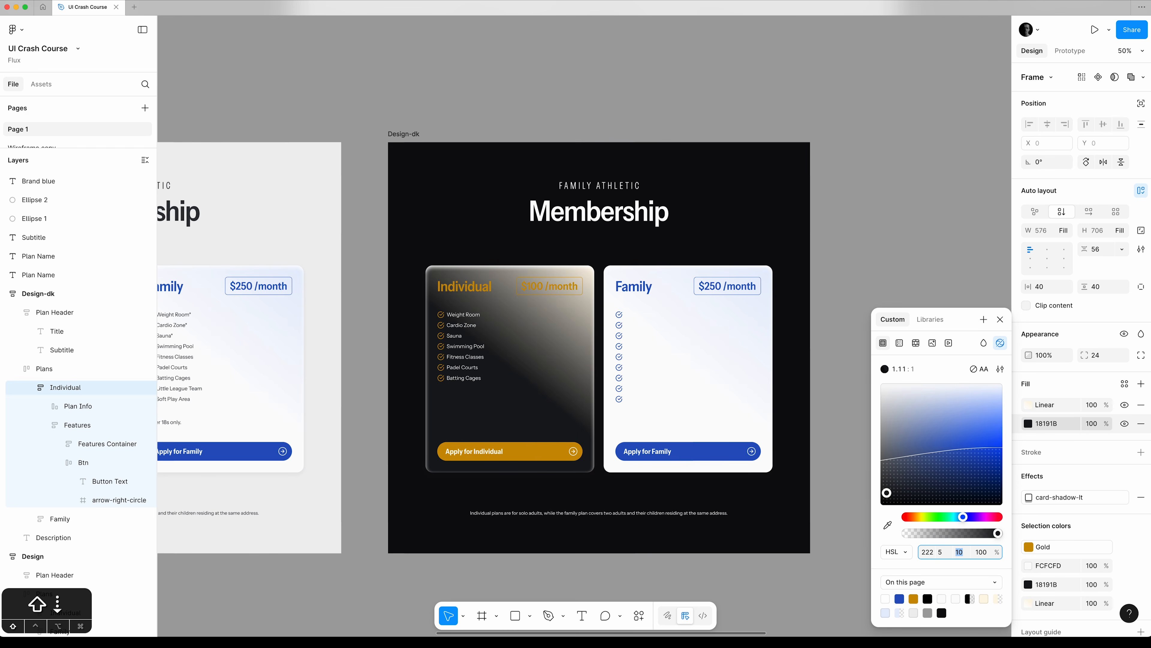
key(shift+Down)
key(shift+Up)
click(1002, 322)
click(1126, 404)
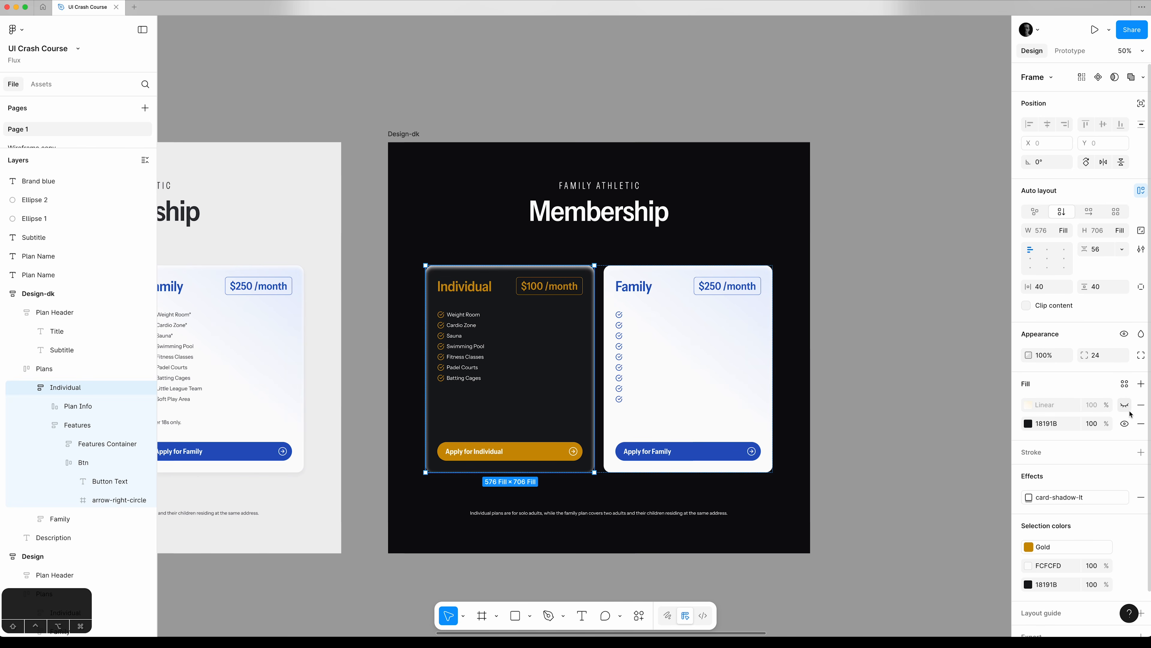
Detach the card-shadow-lt effect style from the Individual card and hide its inner shadow.
click(1125, 497)
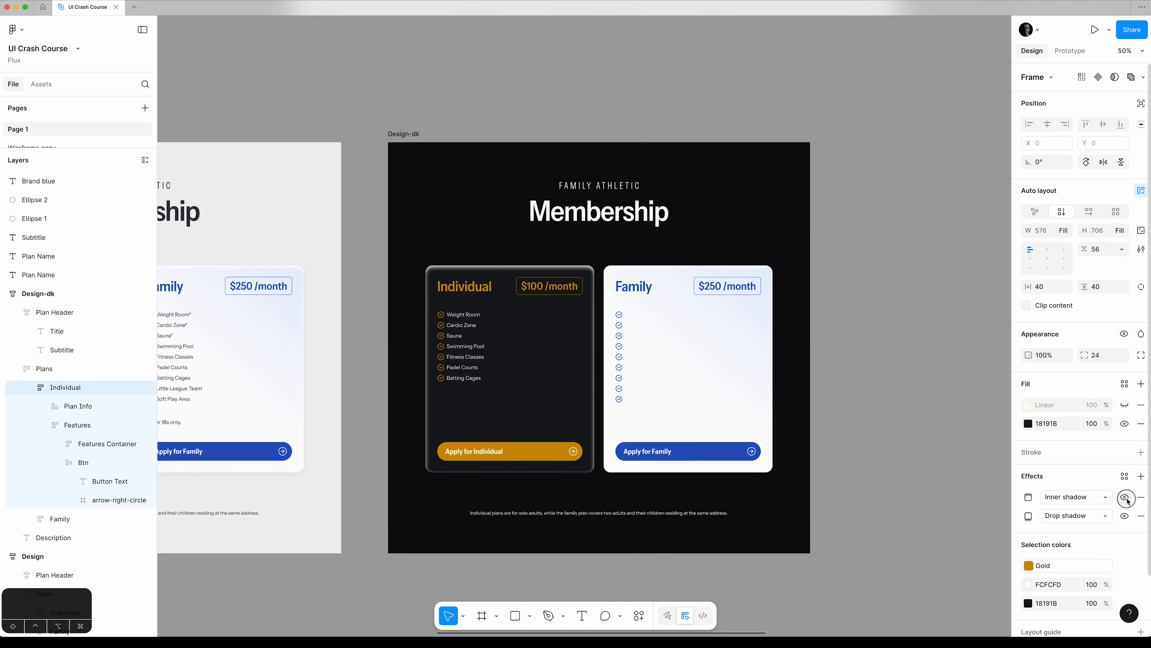
click(1128, 499)
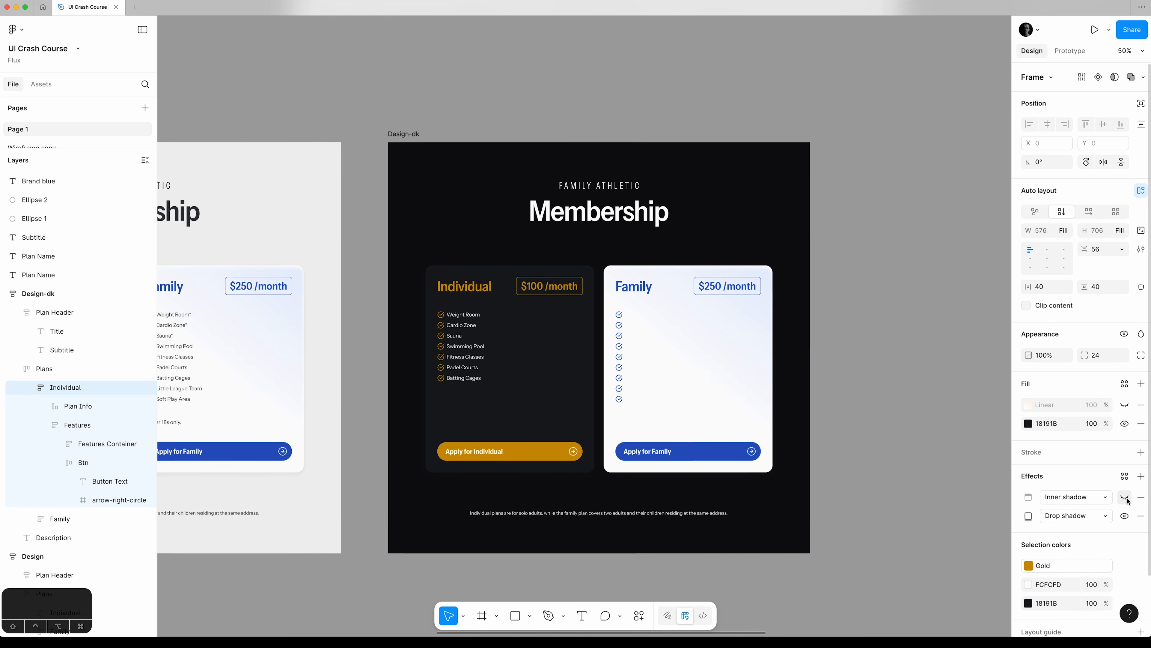
Examine how the Individual card's dark fill stands out from the frame background, up close and in the whole Design-dk frame.
key(z)
drag(373, 232, 473, 293)
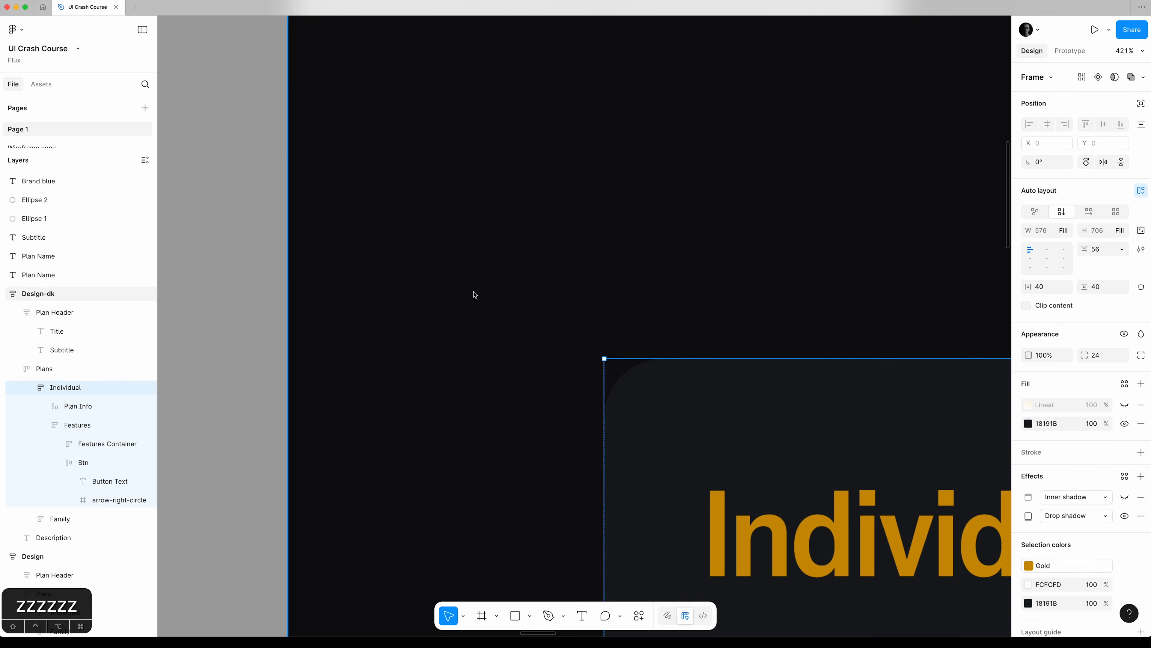
click(278, 338)
key(super+0)
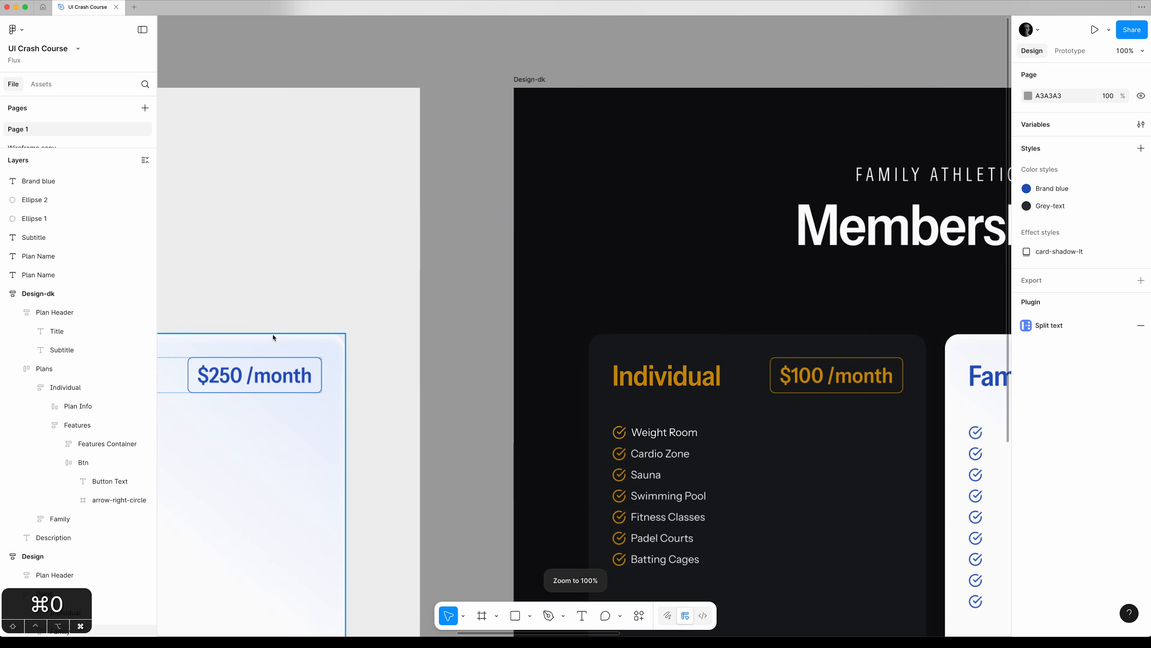
key(super+minus)
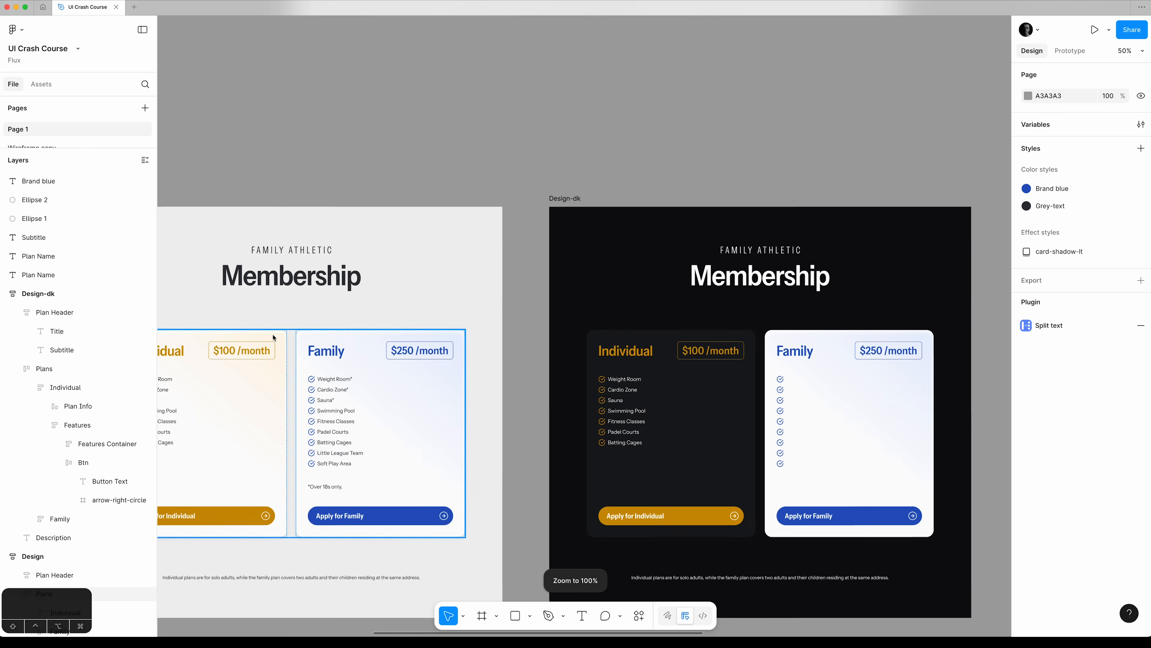
click(562, 198)
key(shift+2)
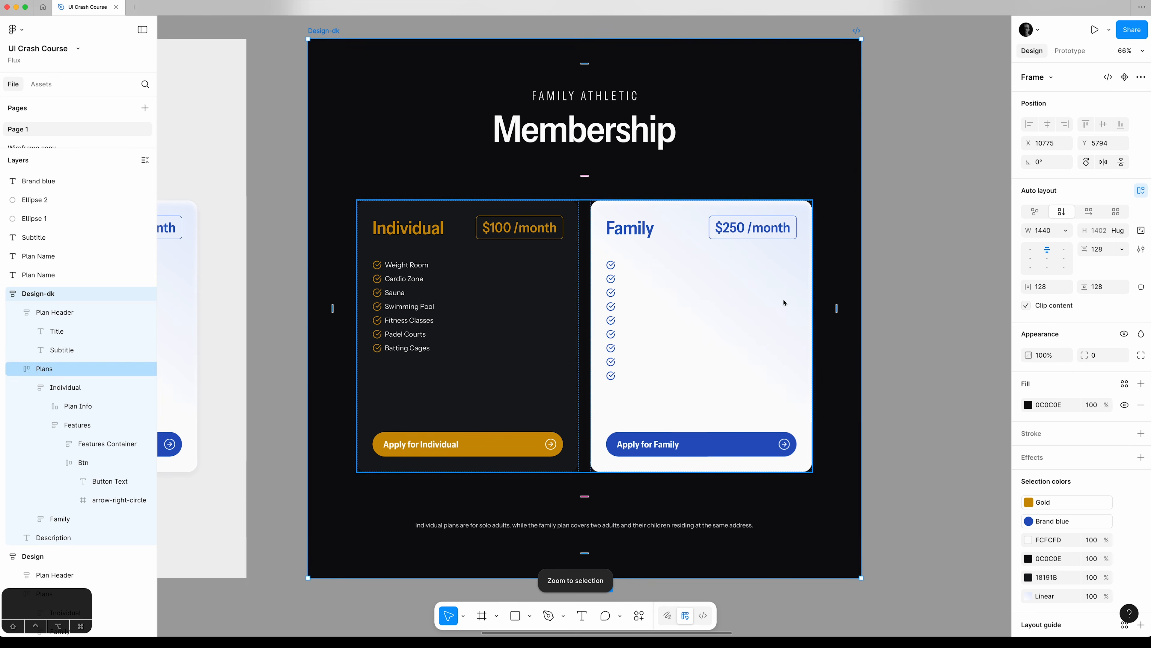
key(super+0)
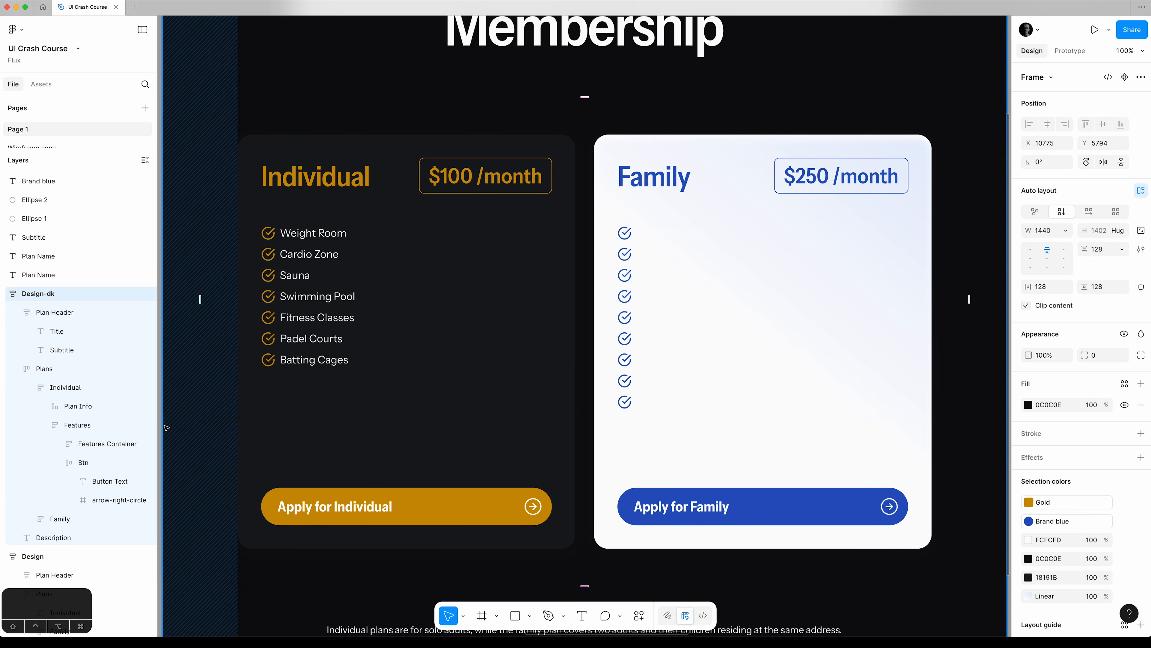
Copy the Individual card's solid fill colour 18191B to the Family card's solid fill and hide the Family card's linear gradient.
click(116, 389)
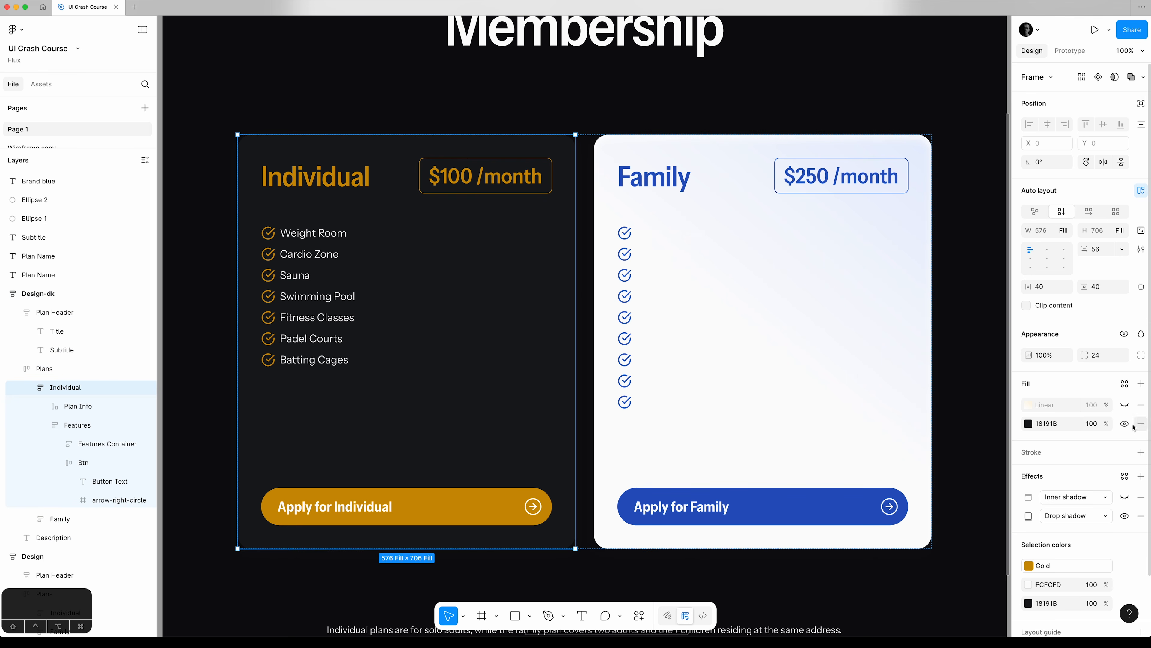
click(1055, 423)
key(super+c)
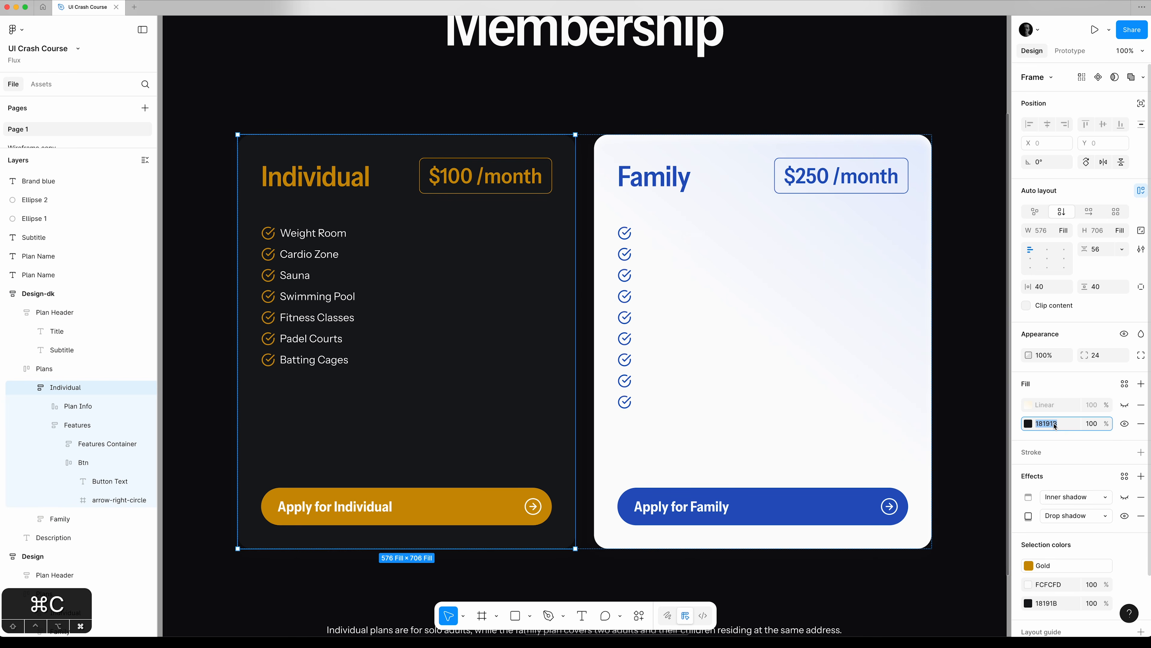
click(60, 519)
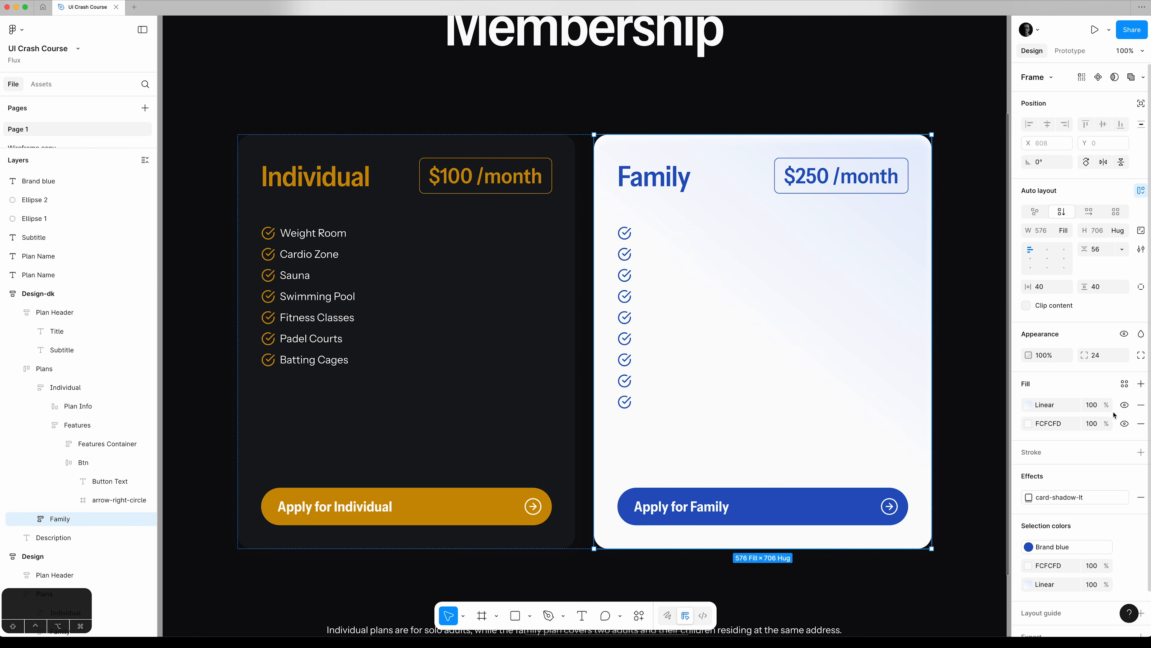
click(1125, 405)
click(1051, 423)
key(super+v)
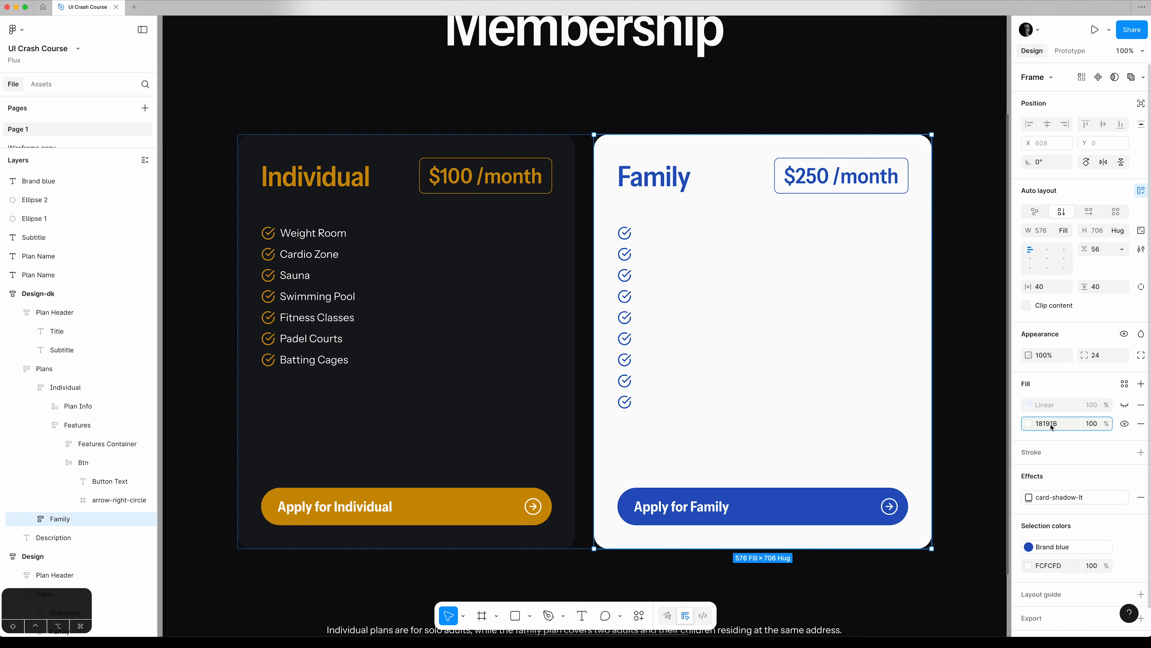
key(Tab)
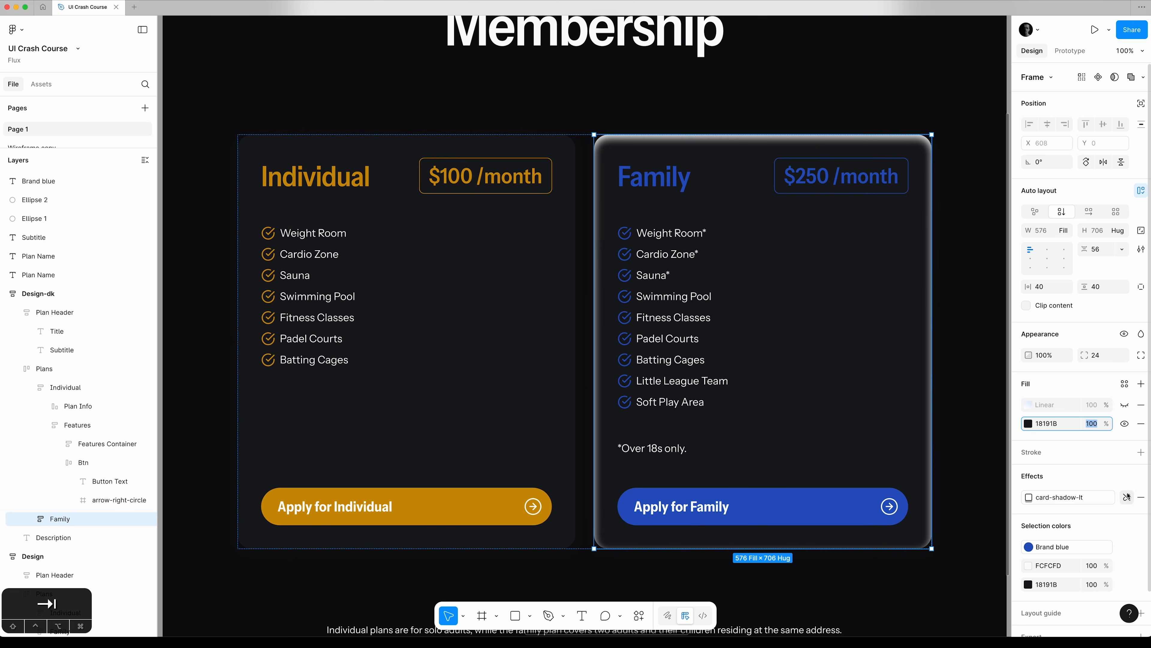
Detach the card-shadow-lt effect style from the Family card and hide its inner shadow.
click(1128, 497)
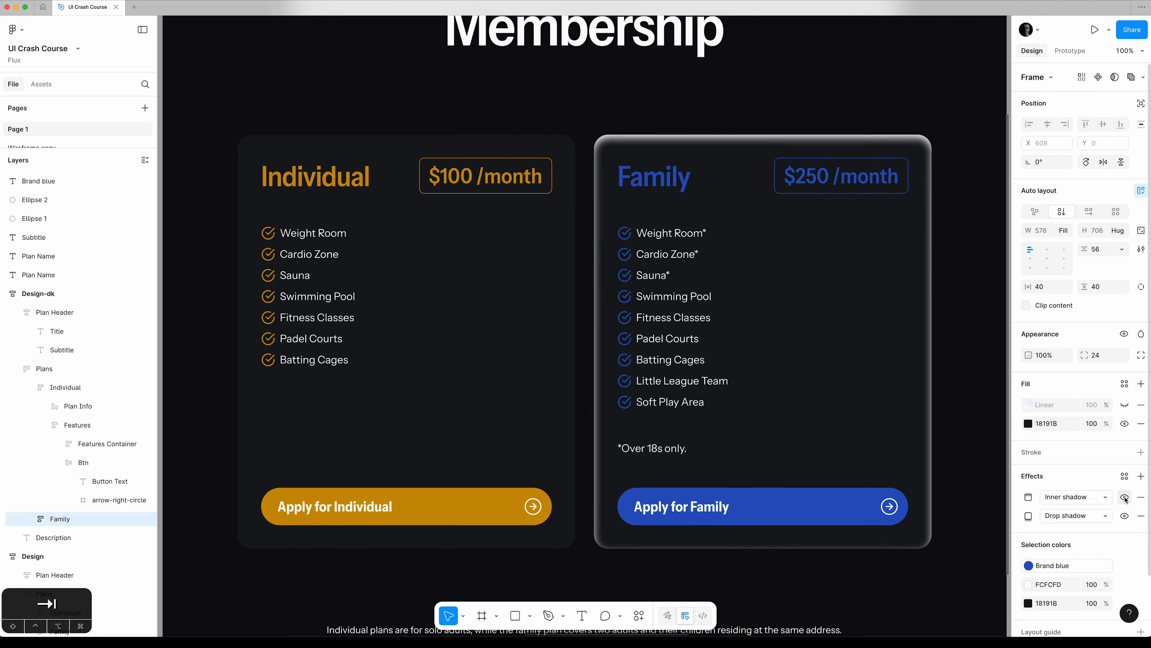
click(1126, 498)
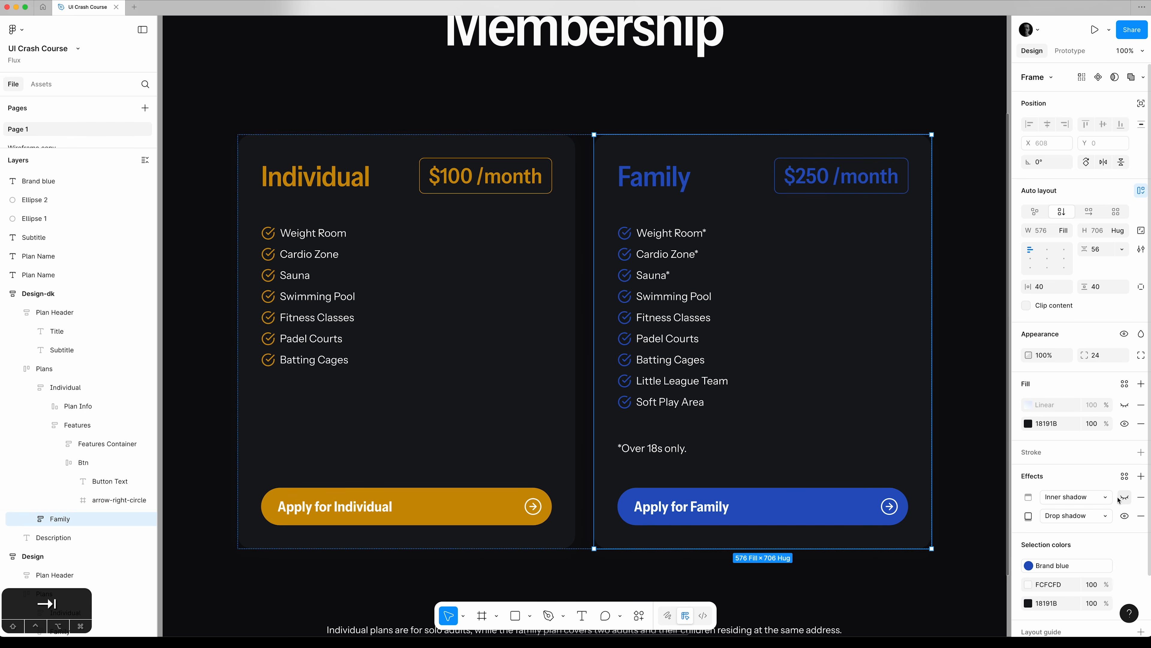
Set the opacity of the Family card's drop shadow colour to 100% and close the shadow settings.
scroll(1106, 490, down, 1)
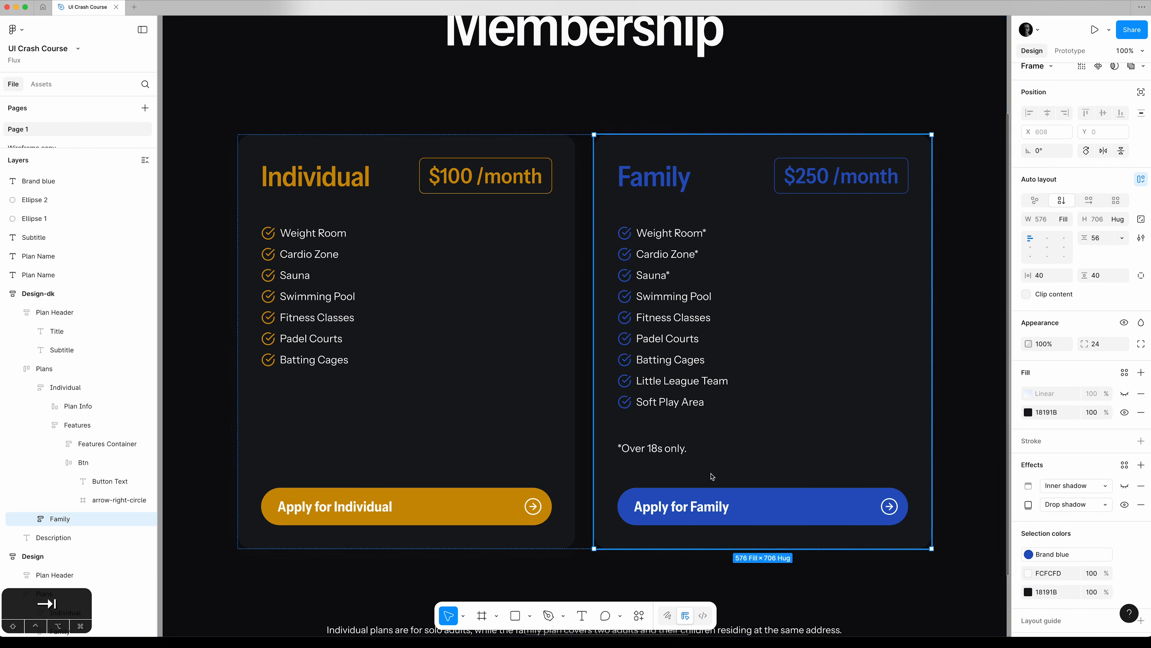
scroll(712, 477, down, 2)
click(1126, 505)
click(1125, 504)
click(1028, 504)
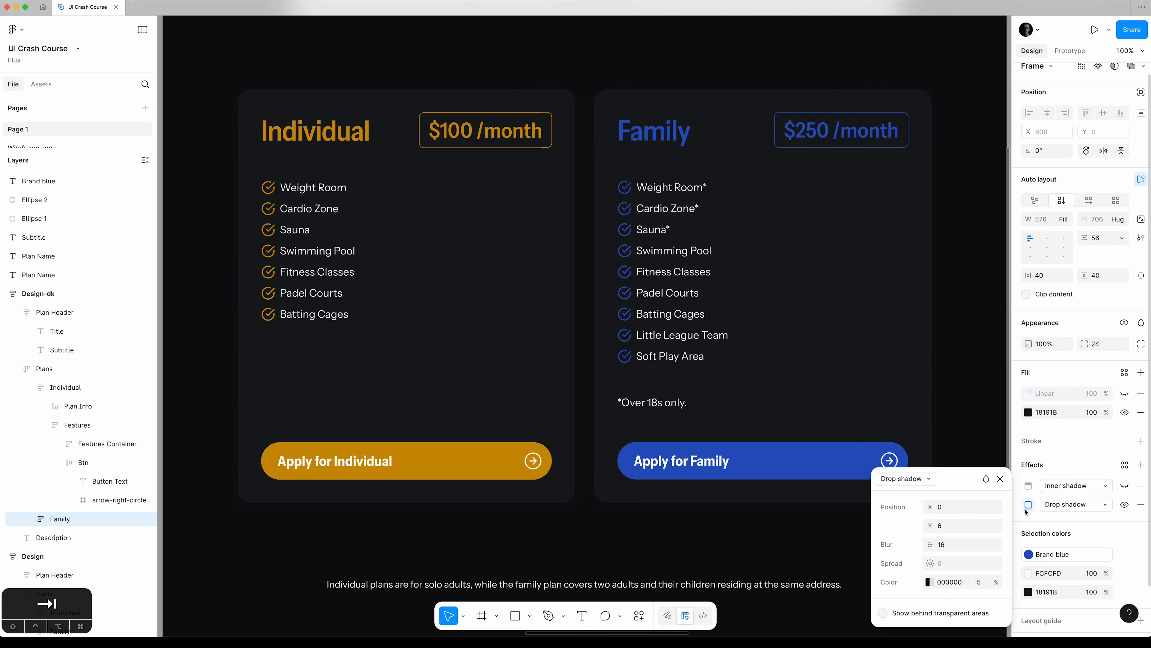
click(987, 585)
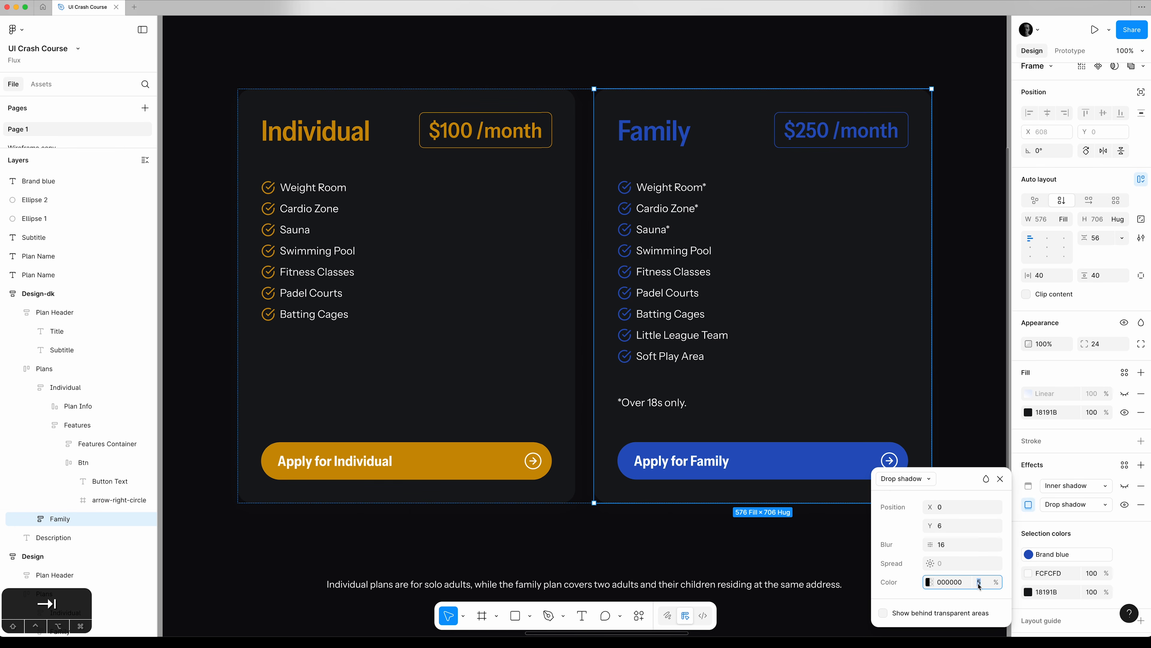
text(100)
key(Tab)
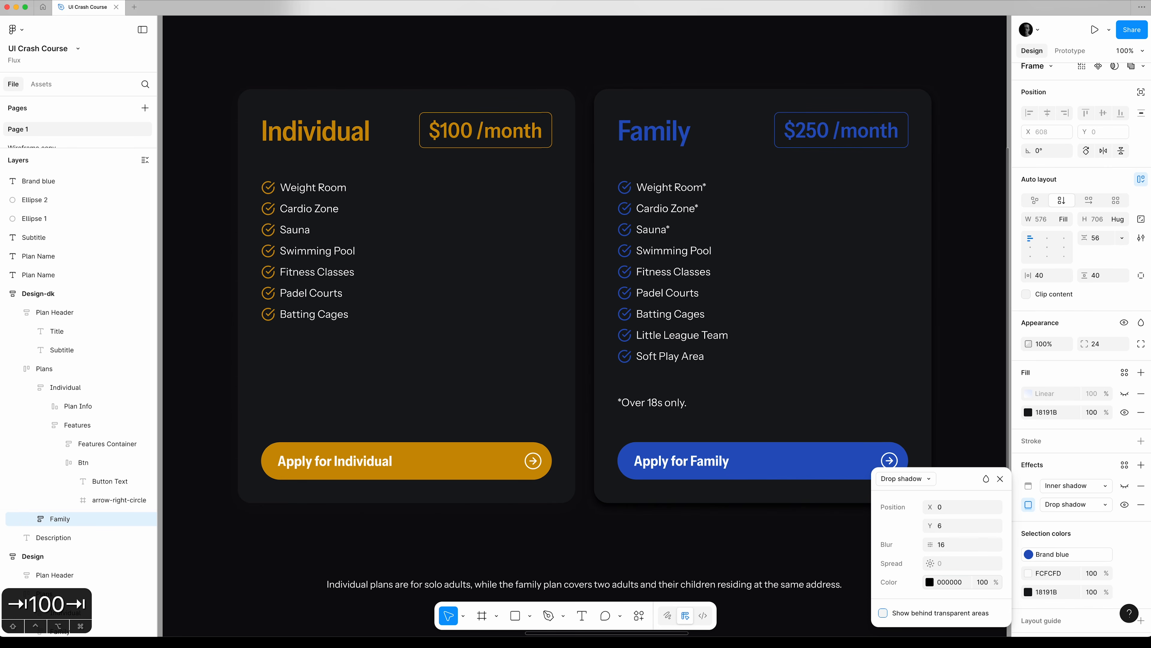
click(1001, 480)
Set the opacity of the Individual card's drop shadow colour to 100%.
click(64, 388)
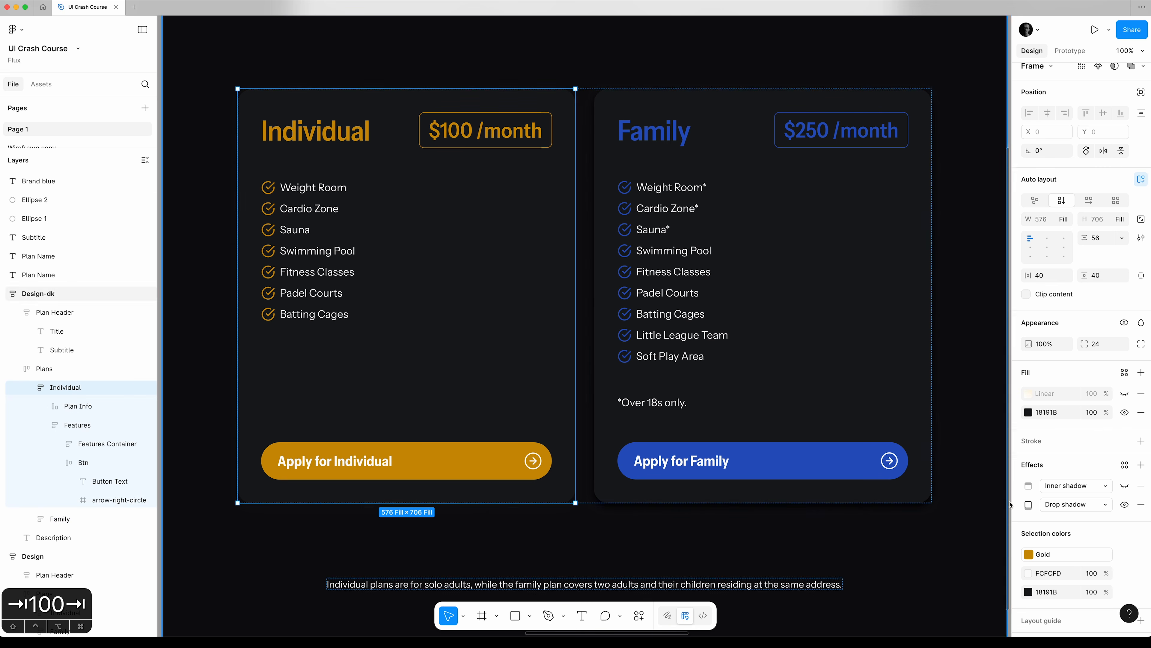
click(1028, 504)
click(983, 582)
text(100)
key(Tab)
key(Escape)
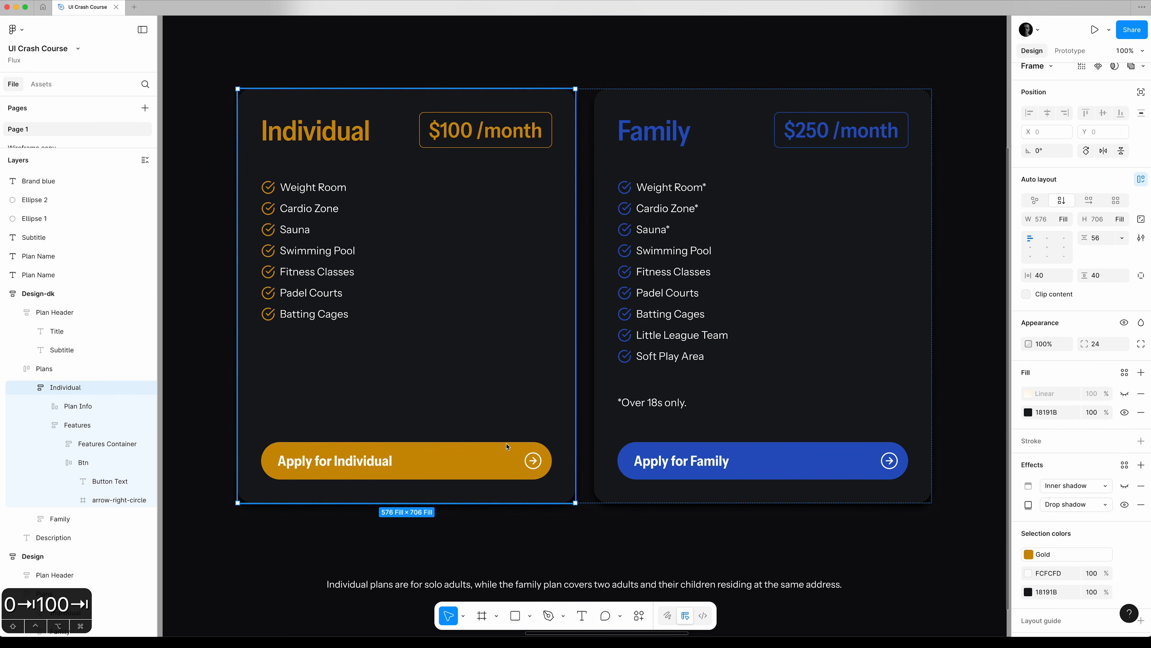
Show the Individual card's inner shadow again and reduce its white colour's opacity to 5%, trying 10% first.
click(1125, 485)
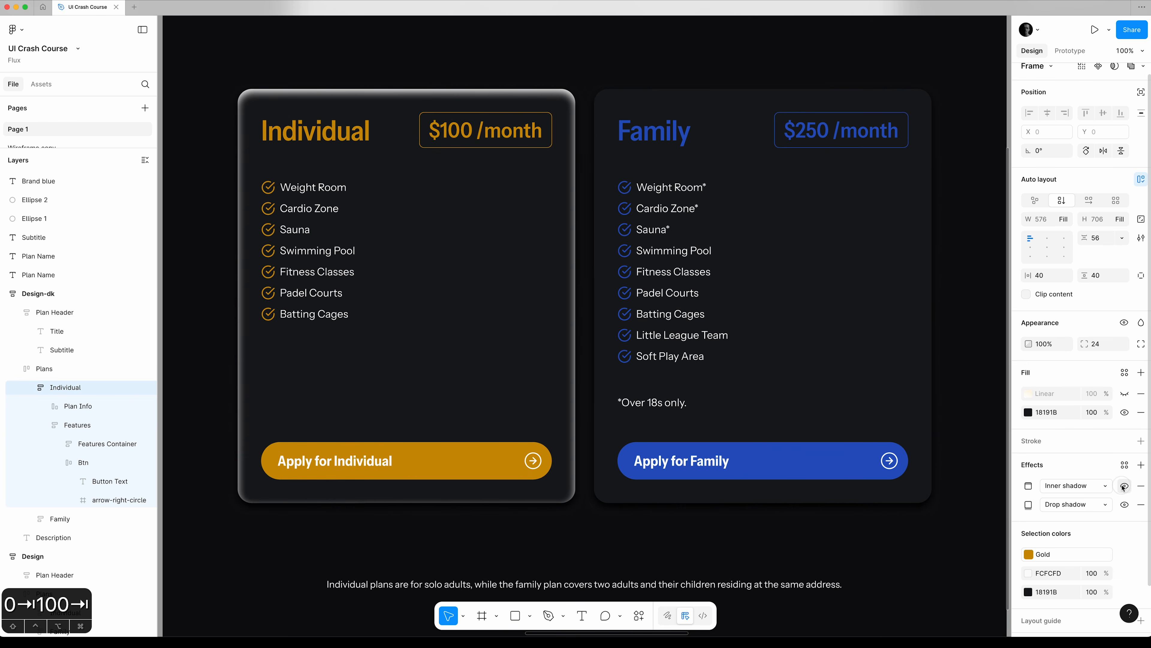
click(1027, 487)
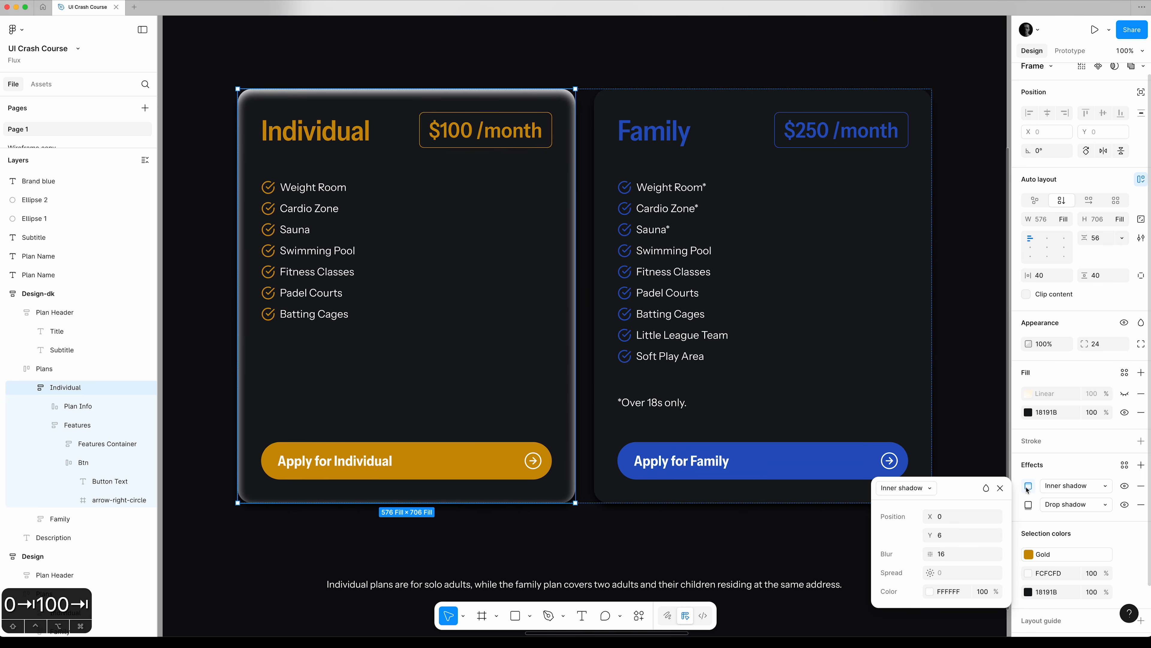
click(985, 593)
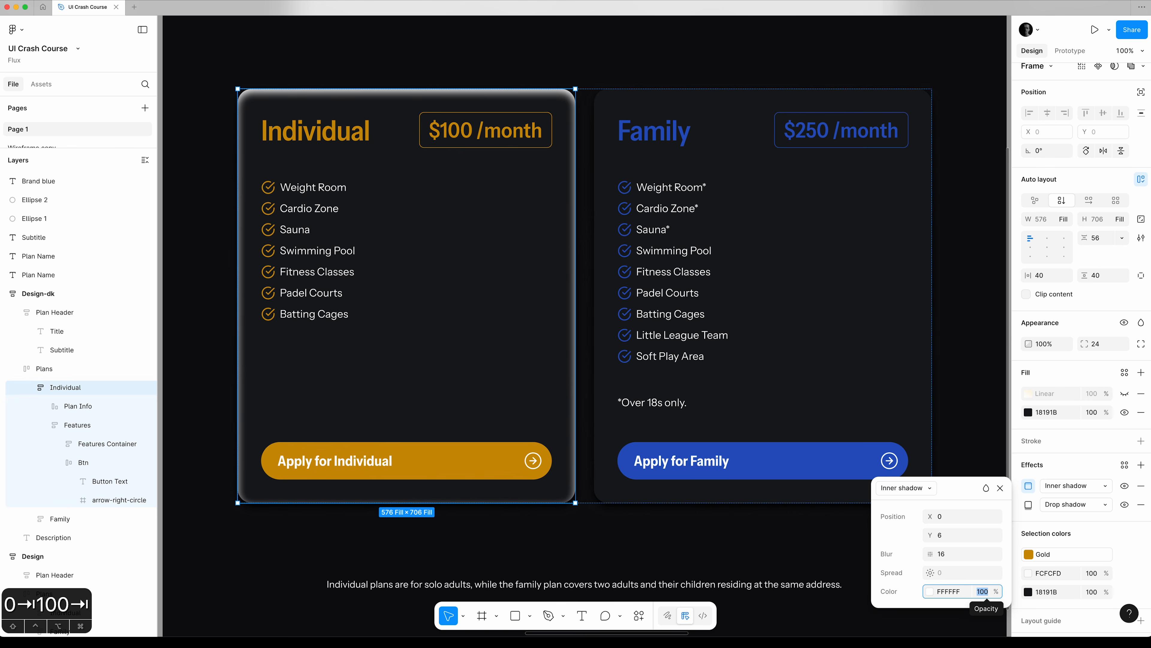
text(10)
key(Tab)
key(shift+Tab)
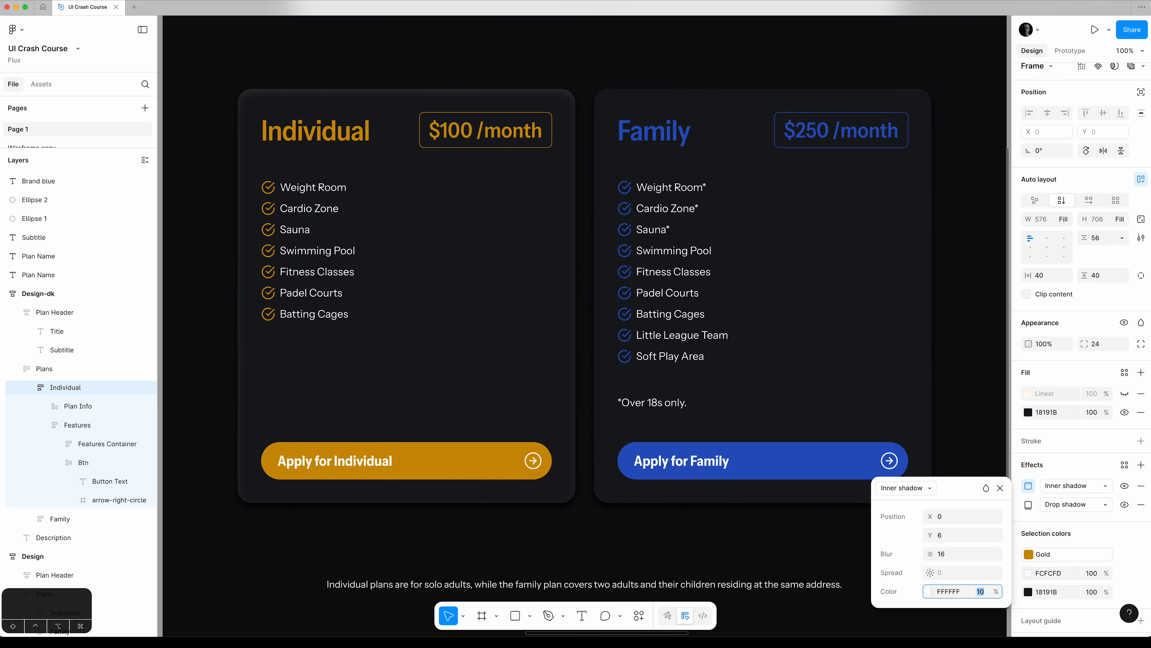
text(5)
key(Tab)
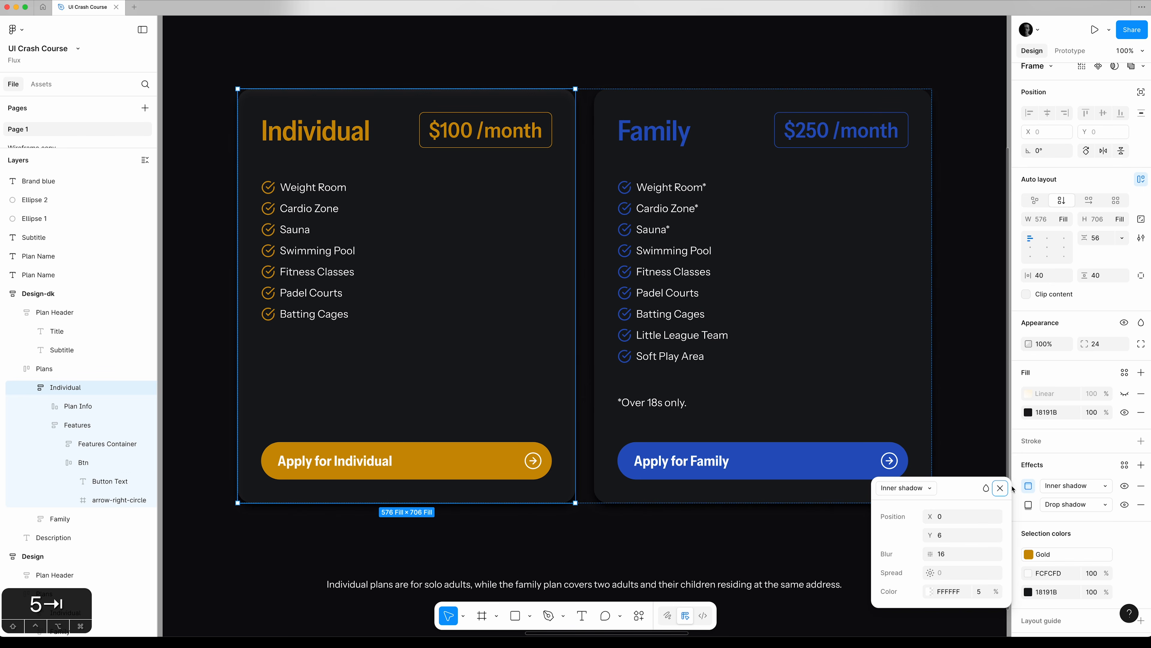
click(1001, 488)
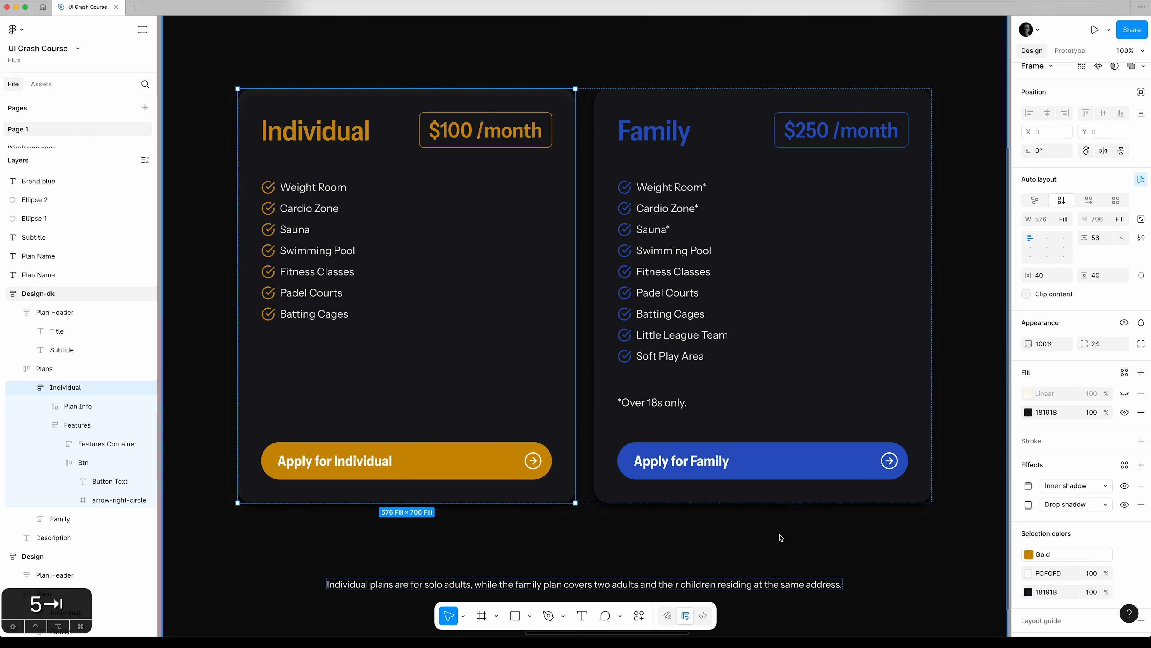
Collapse the layers, show the Family card's inner shadow with its white colour at 5% opacity, and return to the Design-dk frame.
key(alt+l)
click(72, 368)
click(1125, 486)
click(1029, 485)
click(980, 591)
text(5)
key(Tab)
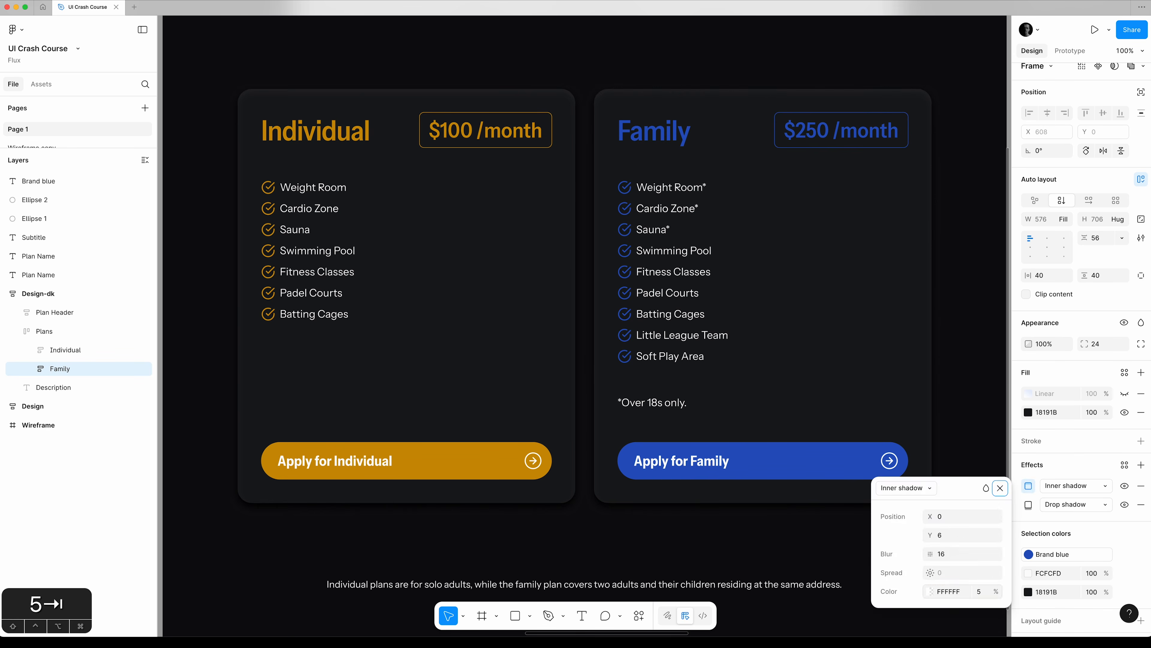
click(1001, 488)
click(964, 473)
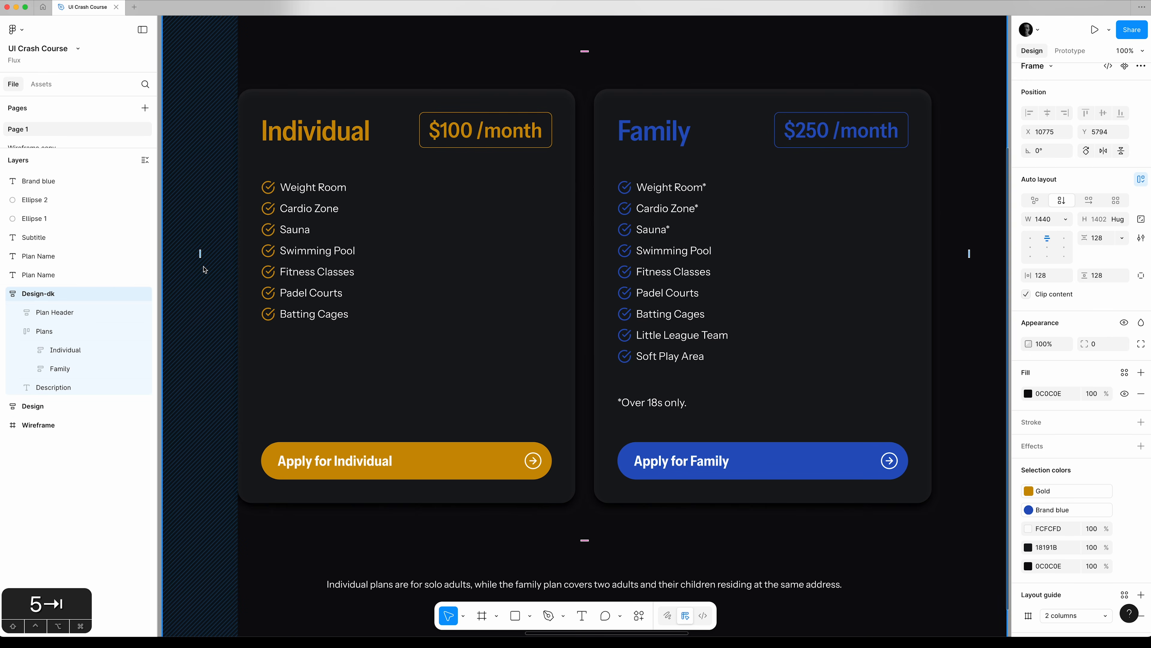
key(super+minus)
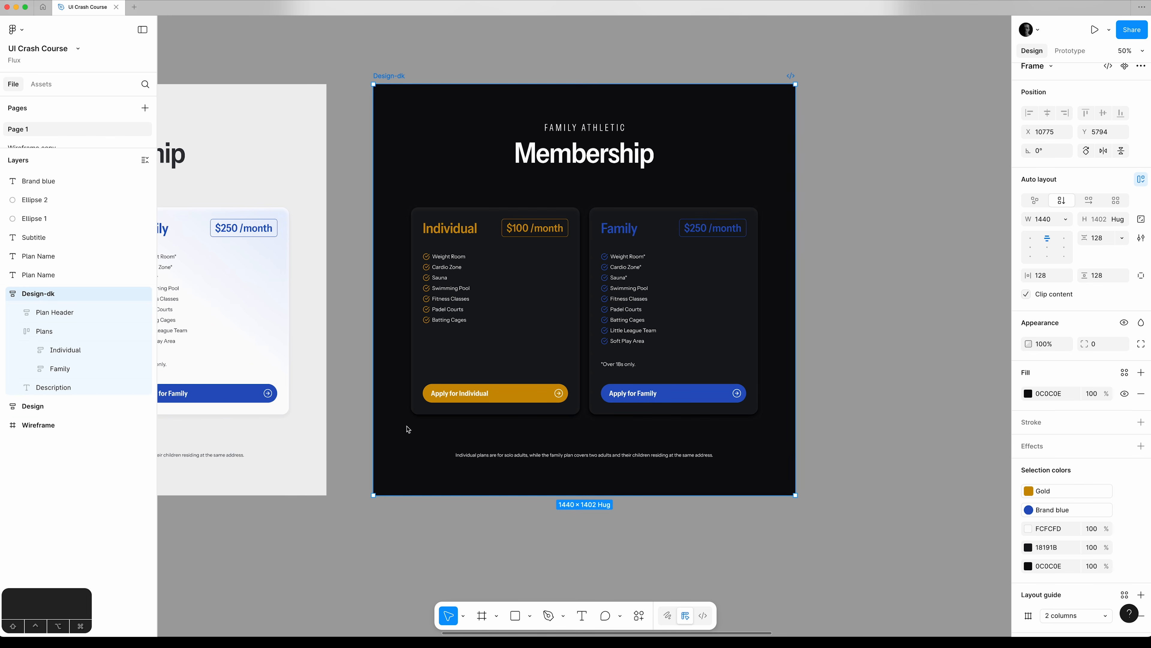
click(457, 525)
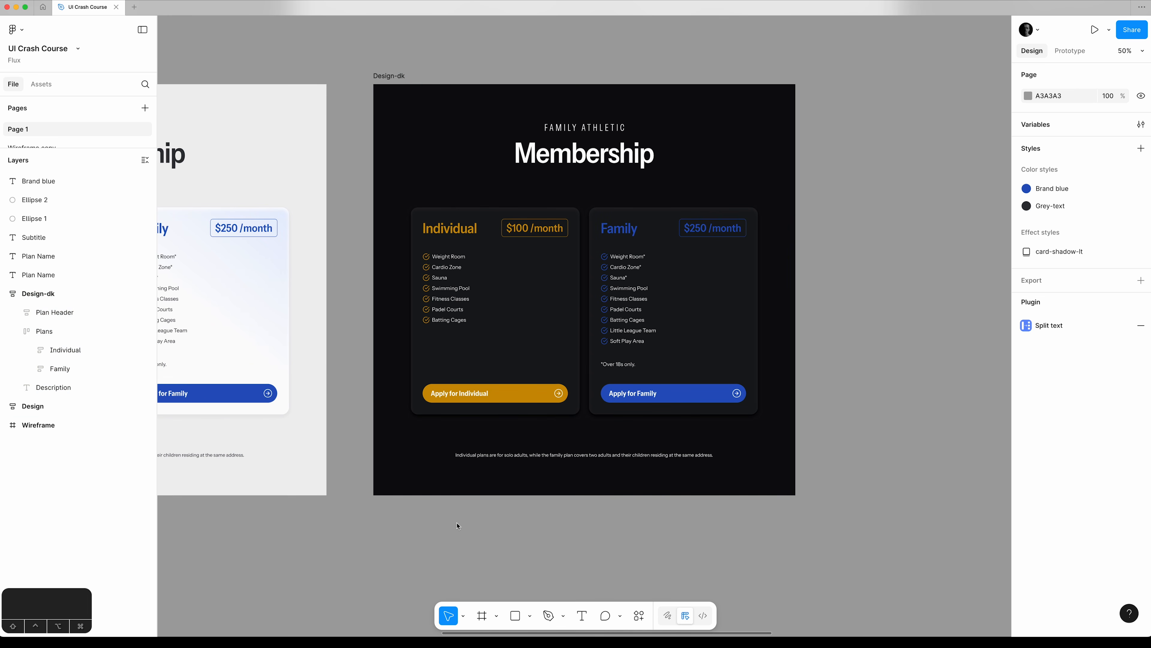
scroll(457, 525, up, 1)
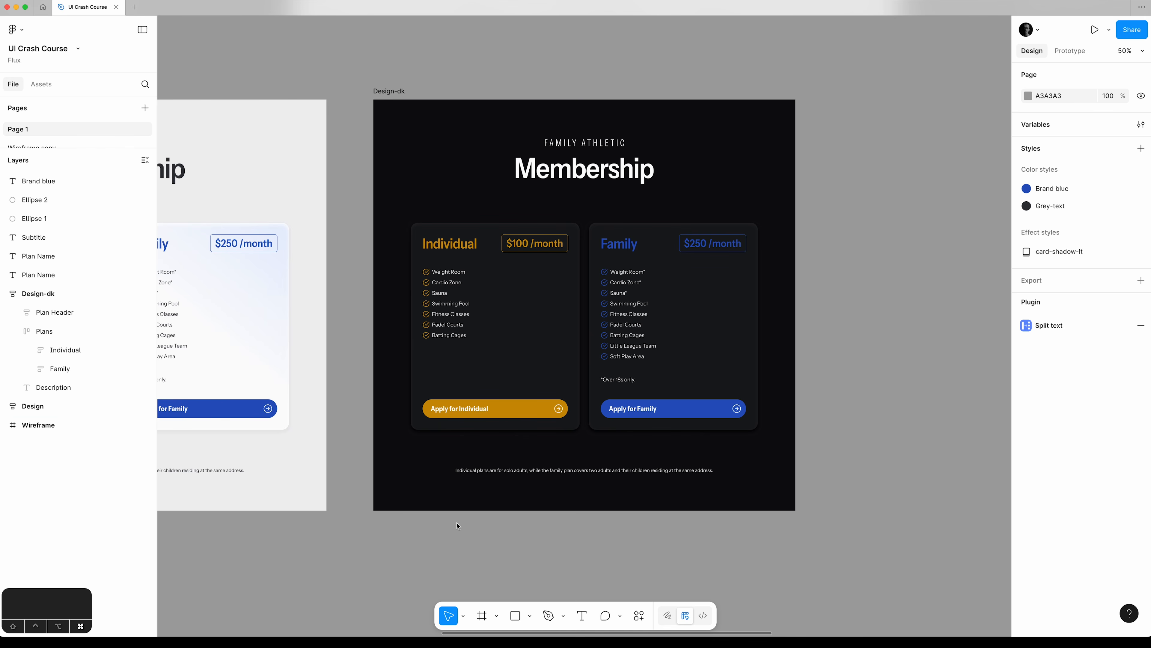
key(super+equal)
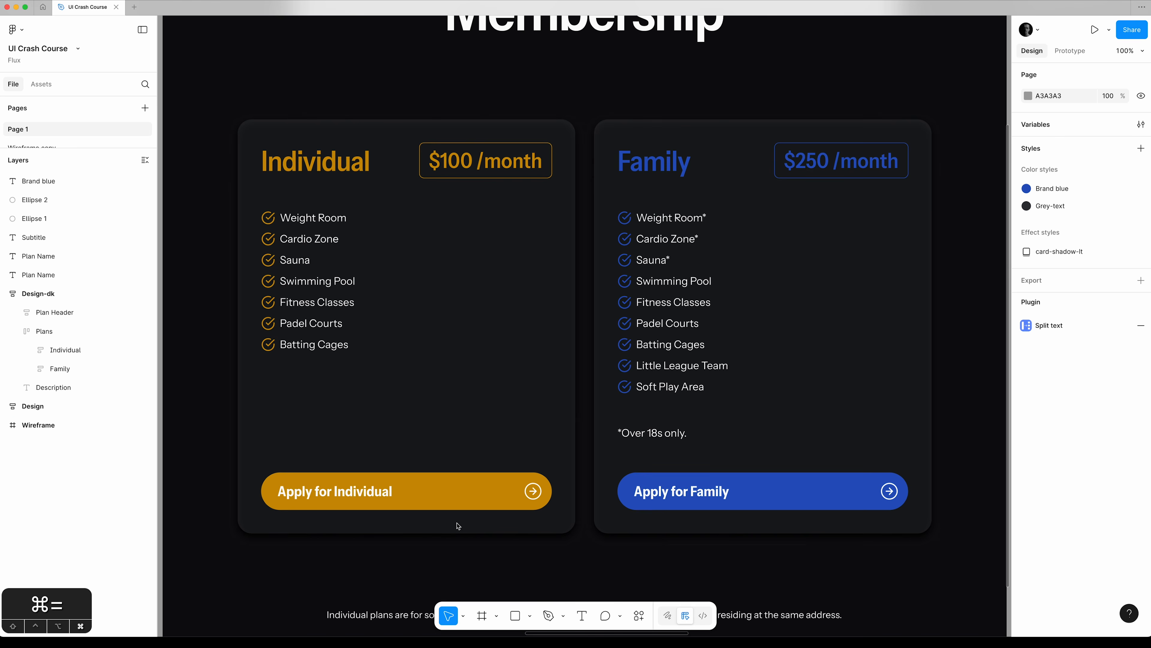
key(super+minus)
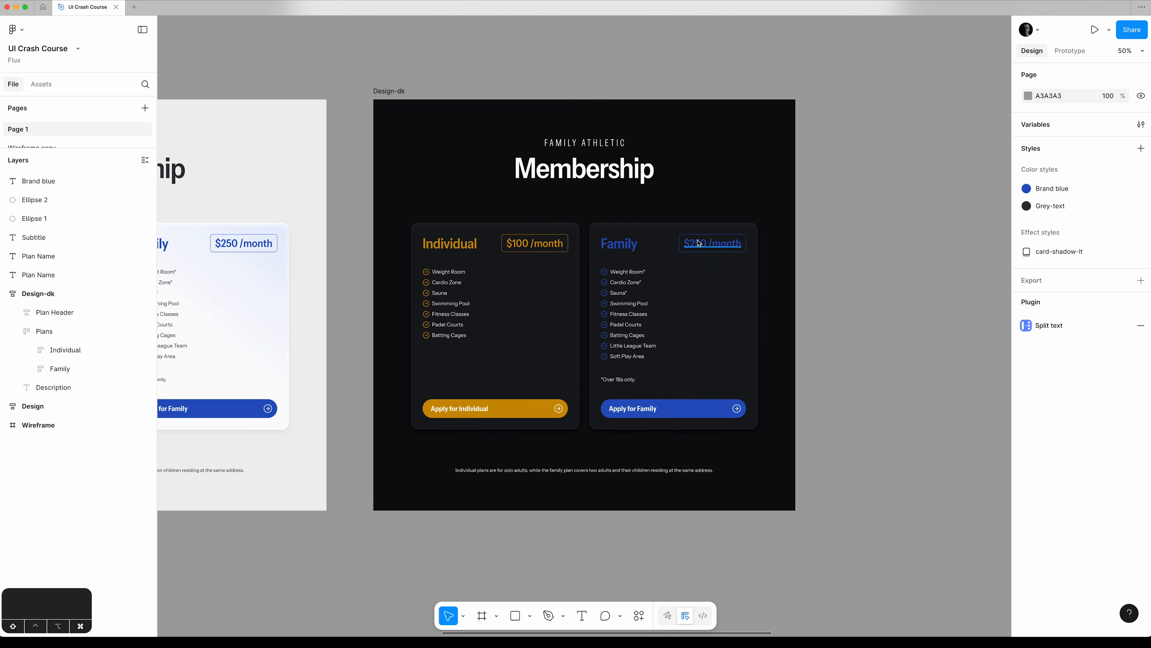
Replace the mixed fills of both plan names and prices with one shared custom fill, and look through the library colours.
shift+click(702, 249)
shift+click(628, 249)
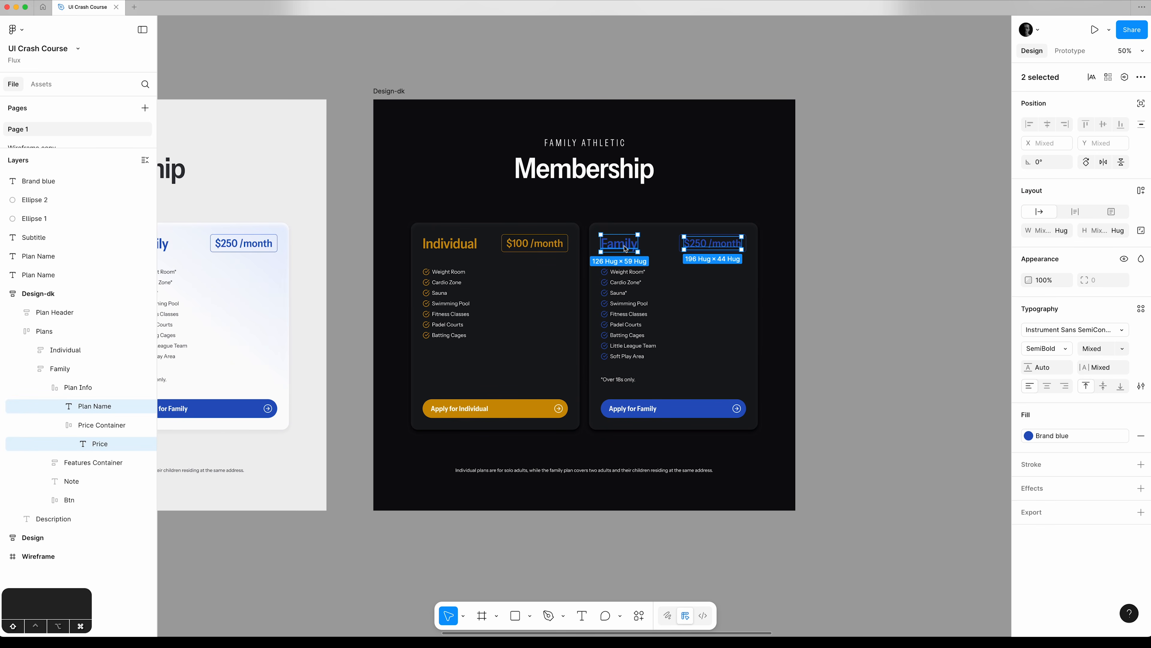
shift+click(550, 246)
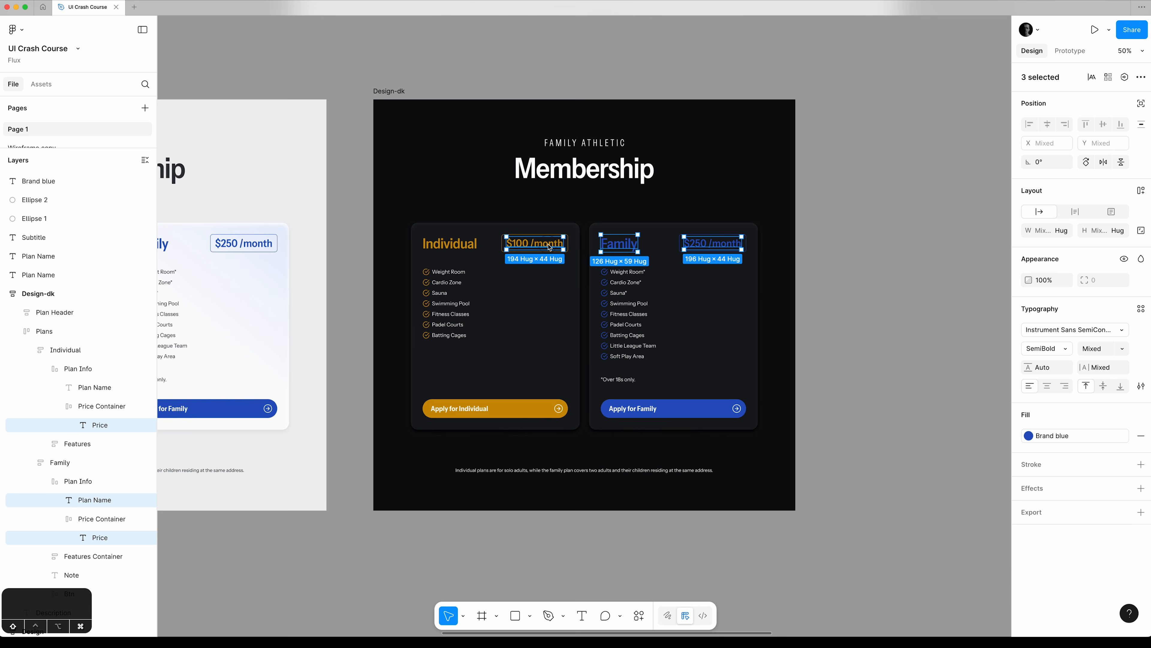
shift+click(475, 246)
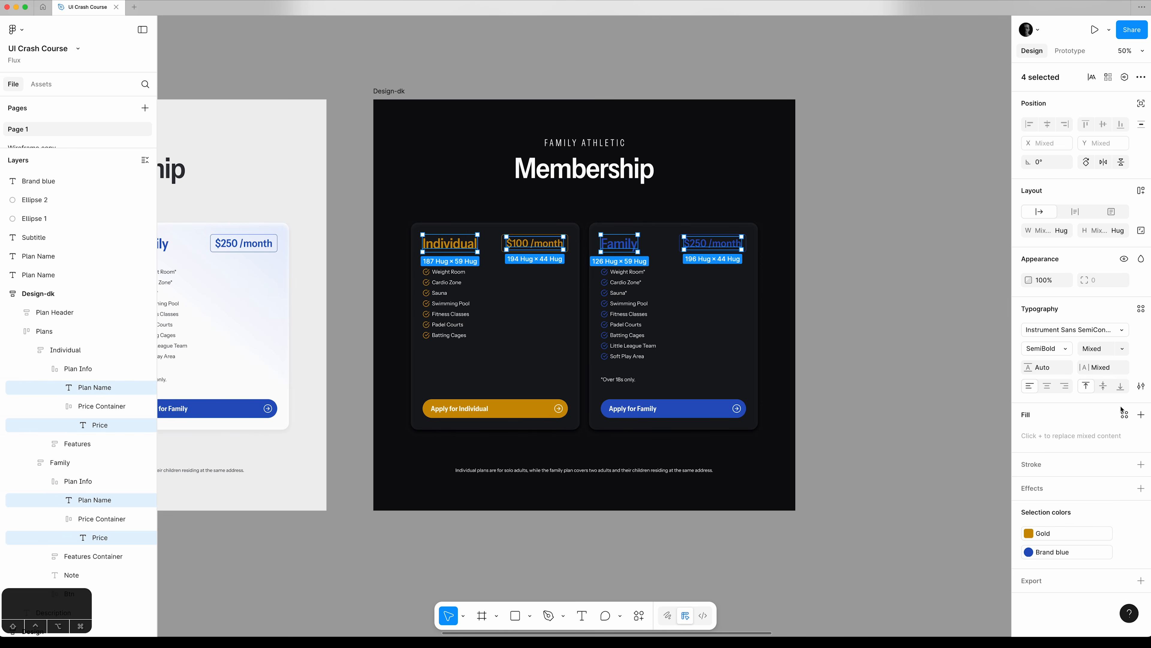
click(1140, 415)
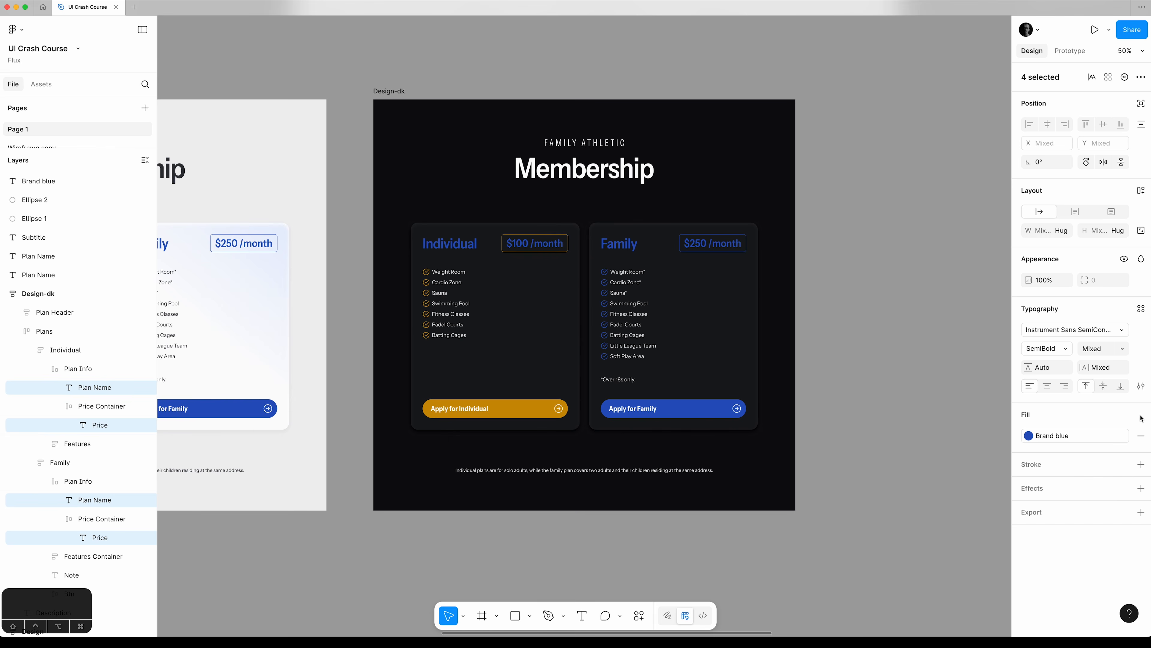
click(1125, 436)
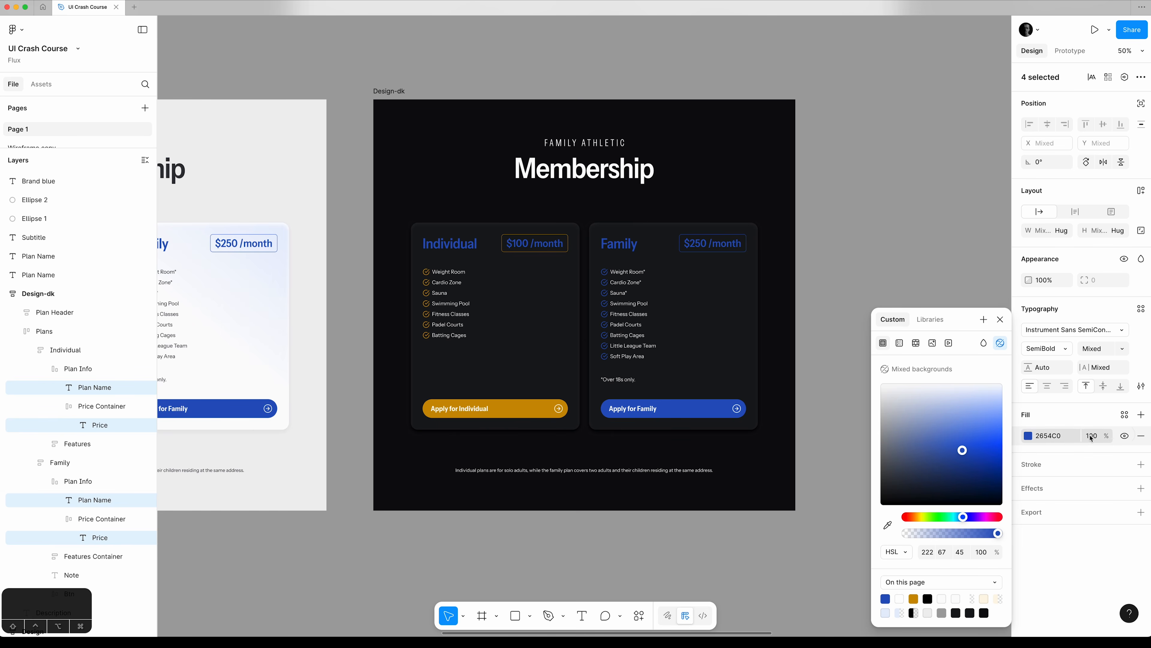
click(937, 327)
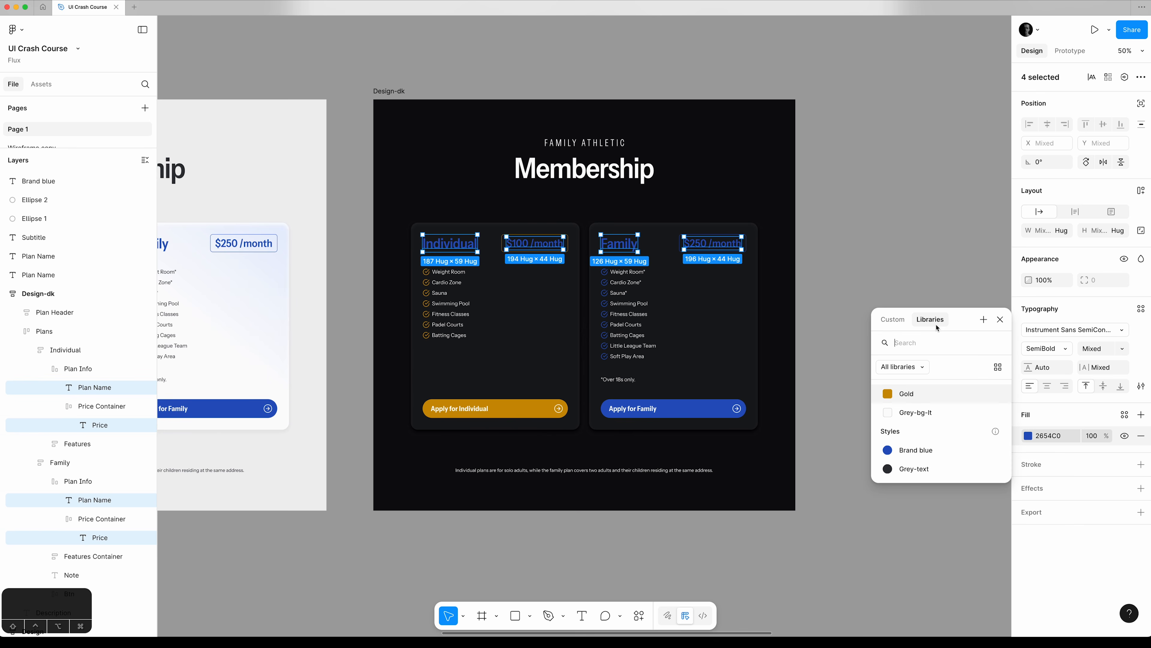
click(892, 320)
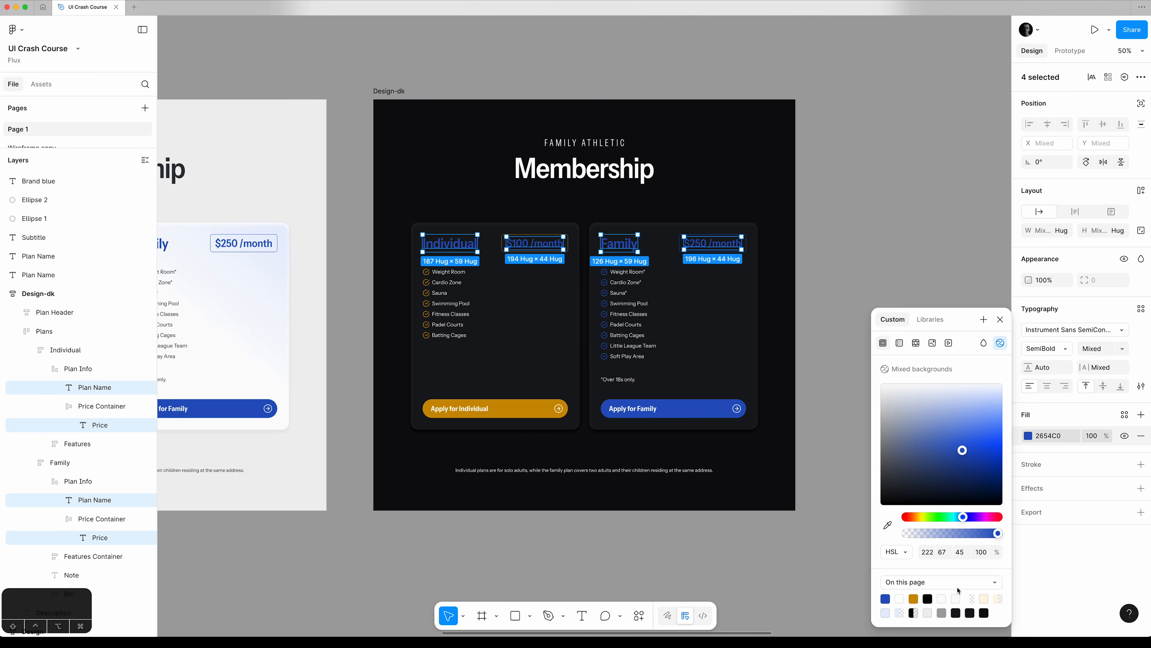
click(1000, 319)
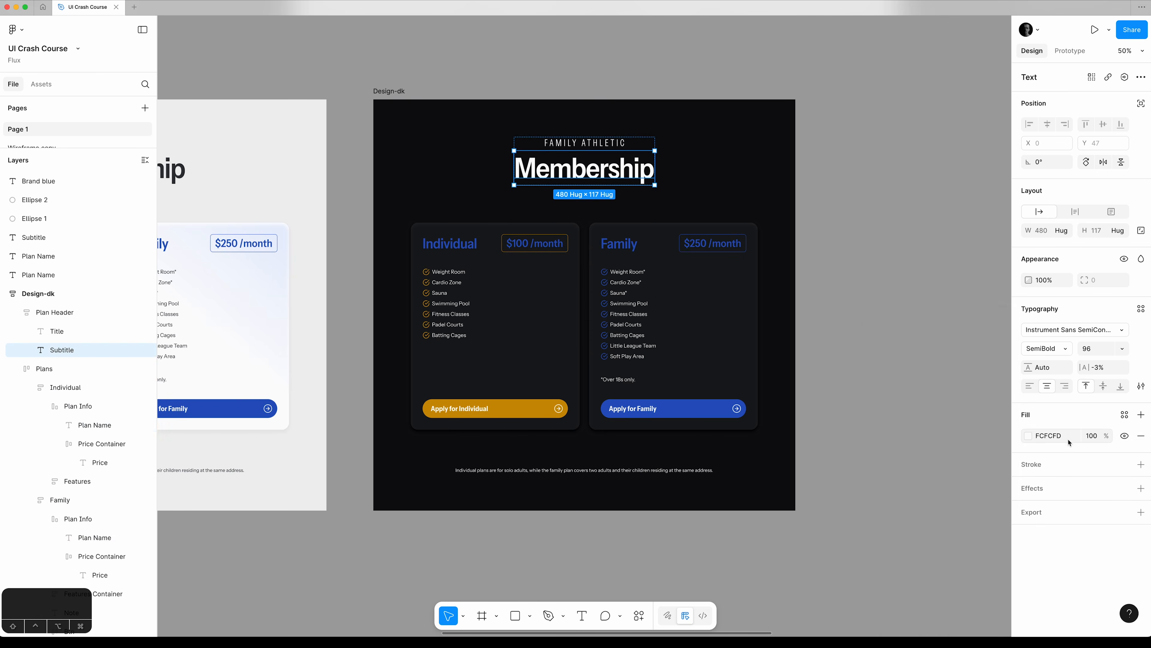
Create a colour variable named Dk-mode-text from the Membership heading's FCFCFD fill.
click(1065, 440)
click(1124, 415)
click(986, 416)
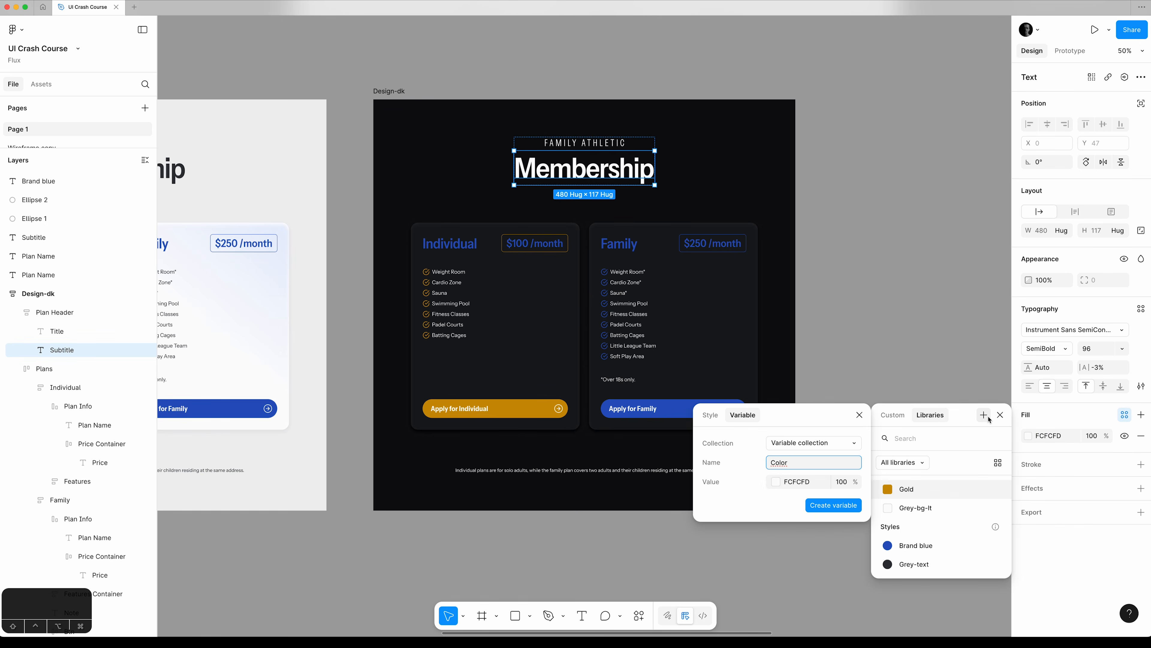
double_click(802, 465)
text(Dk-mode-)
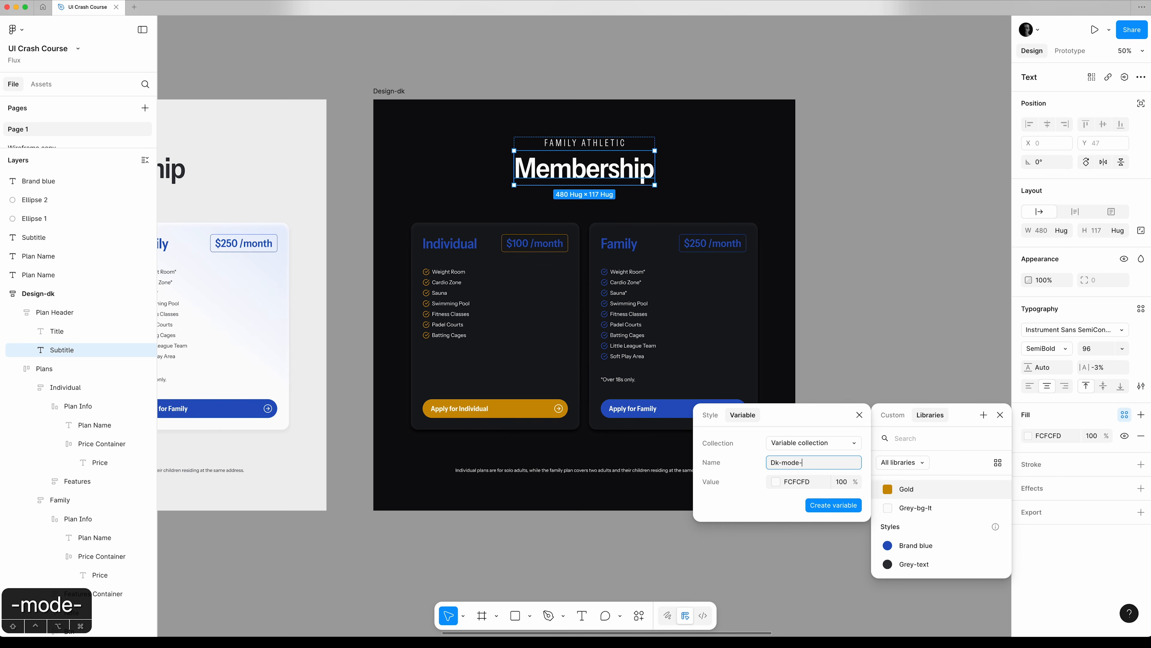
text(text)
scroll(834, 504, up, 1)
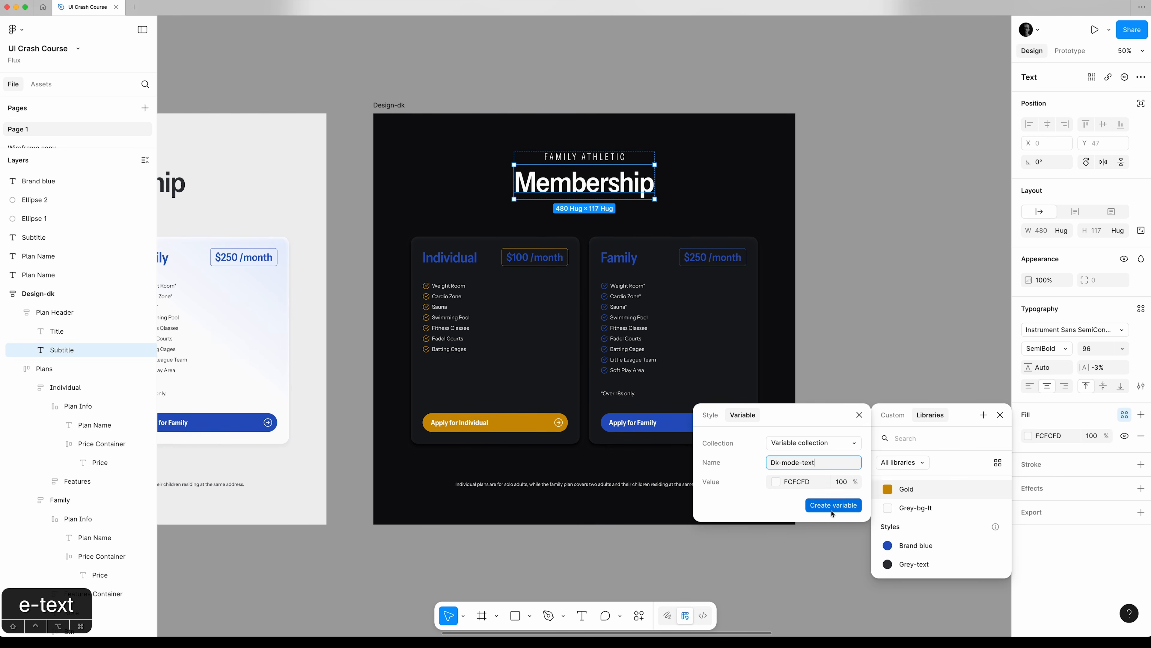
click(834, 505)
Apply the Dk-mode-text variable as the fill of the Membership heading and both cards' plan names and prices, and clear the selection.
shift+super+click(450, 257)
shift+super+click(535, 258)
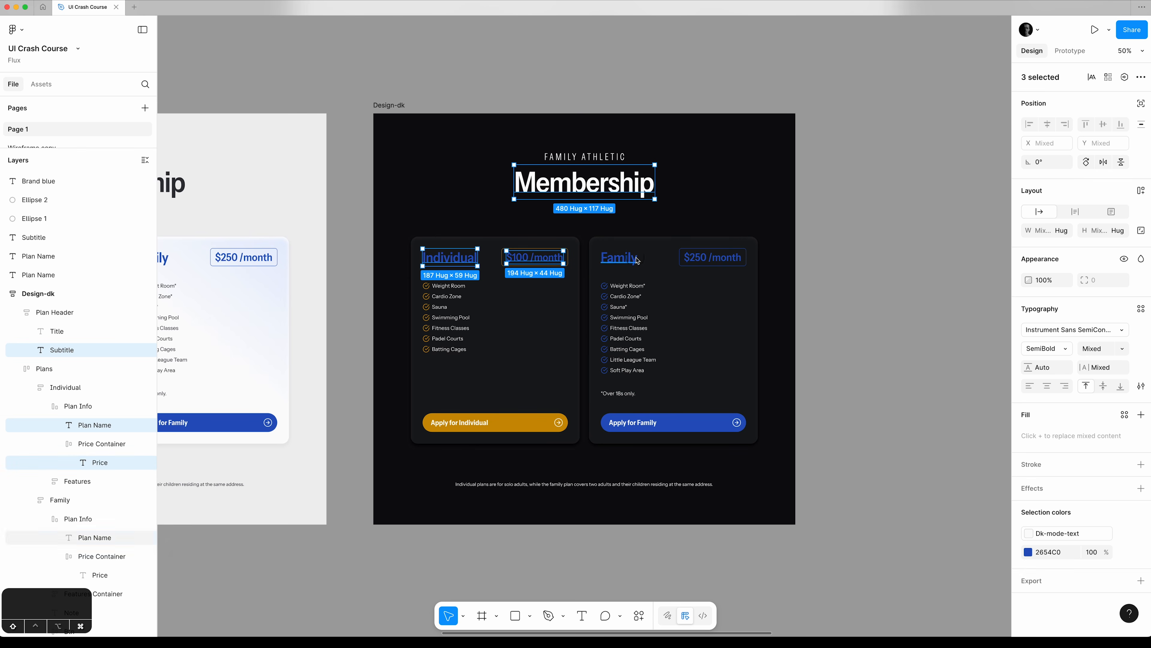
shift+super+click(638, 260)
shift+super+click(713, 257)
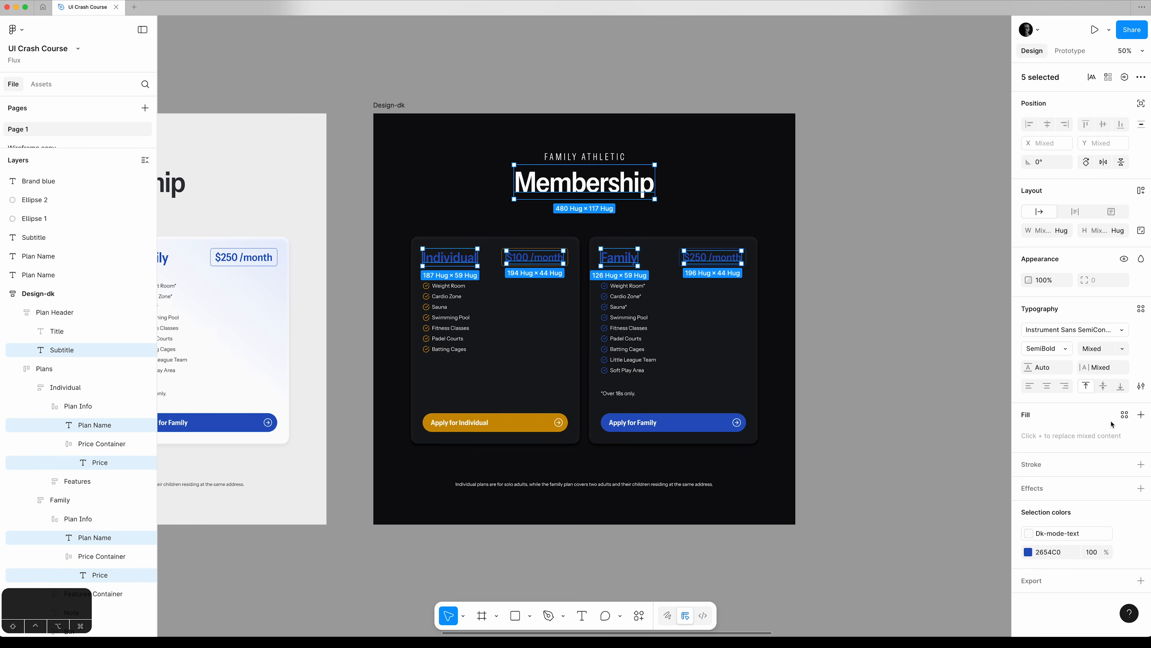
click(1141, 415)
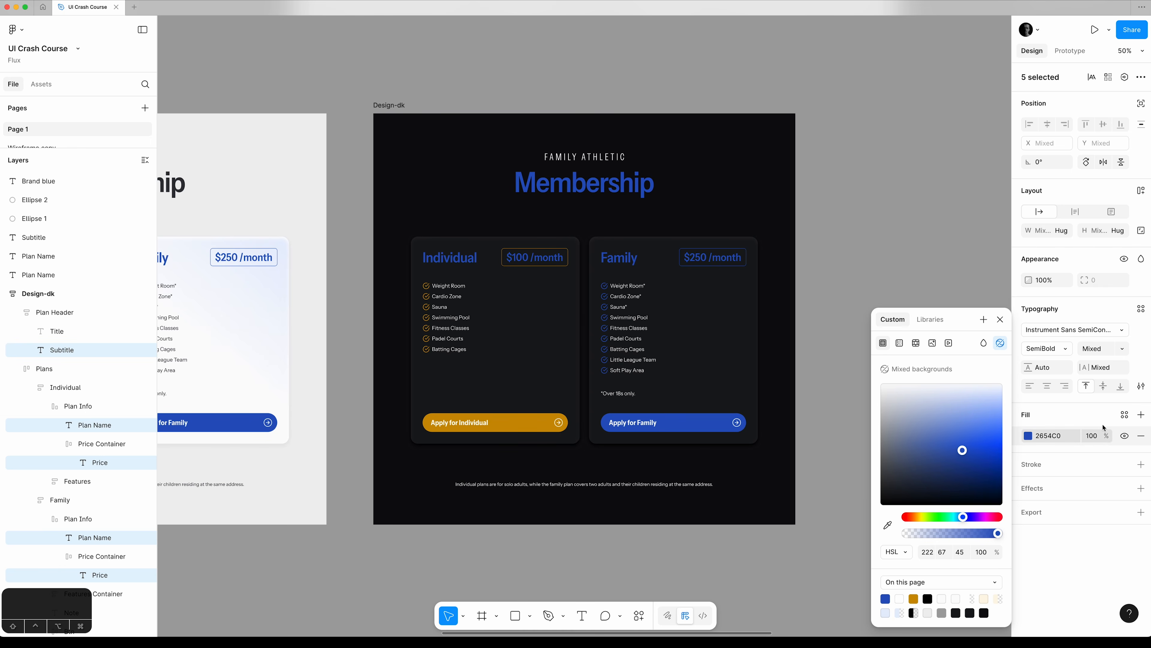
click(931, 319)
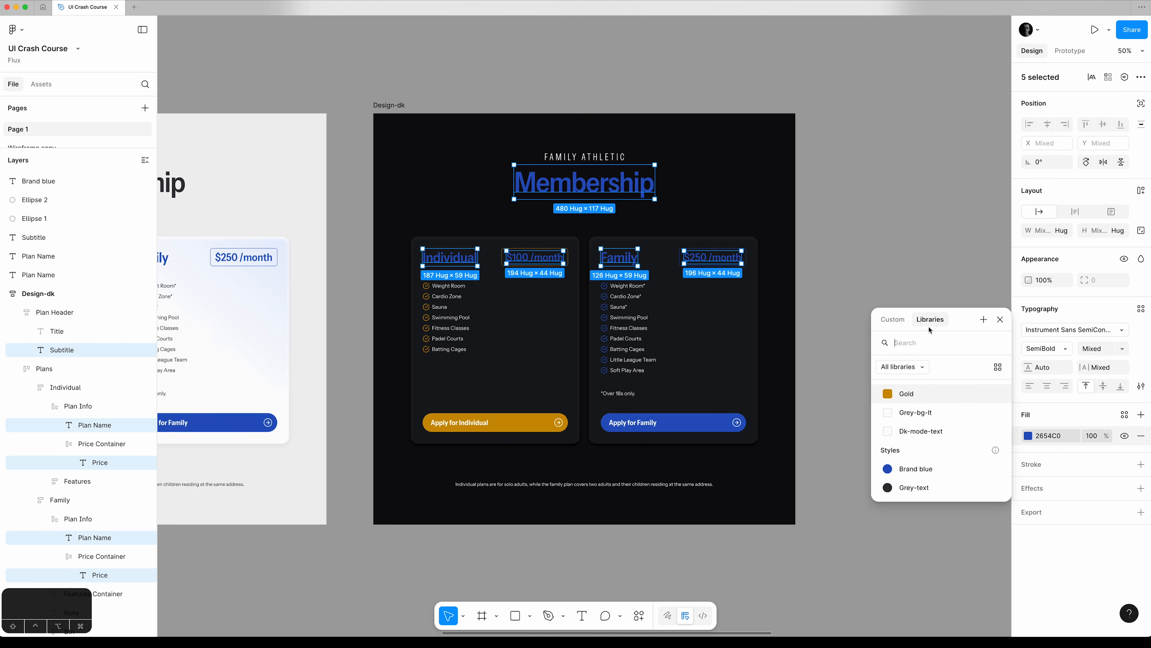
click(920, 431)
click(798, 267)
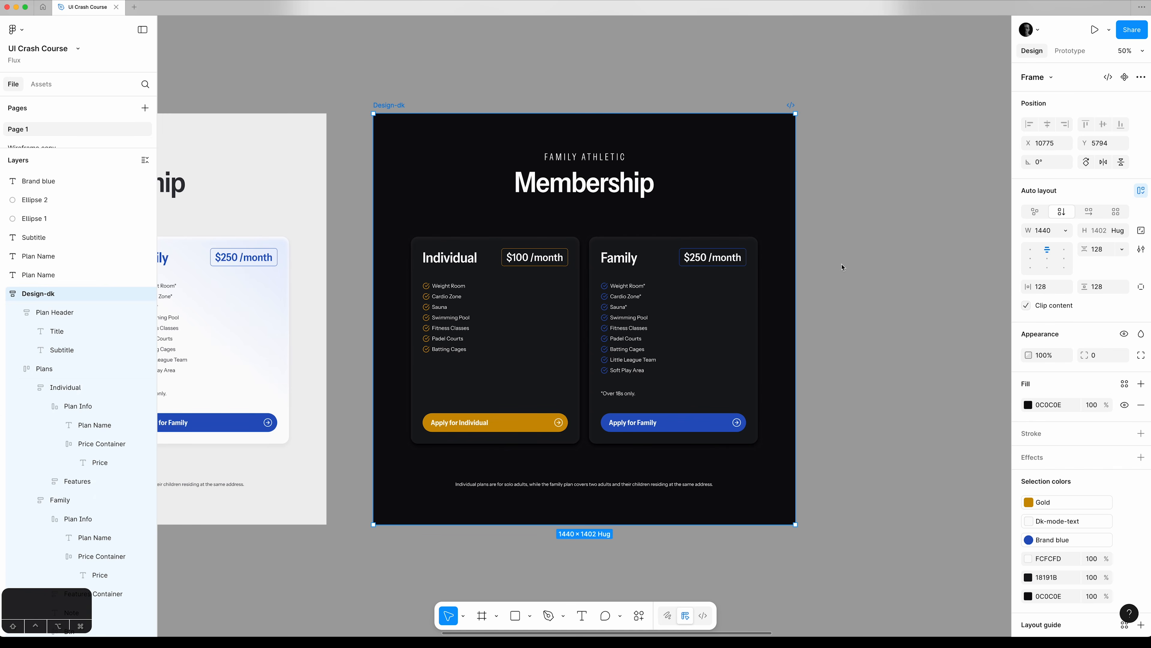
click(842, 267)
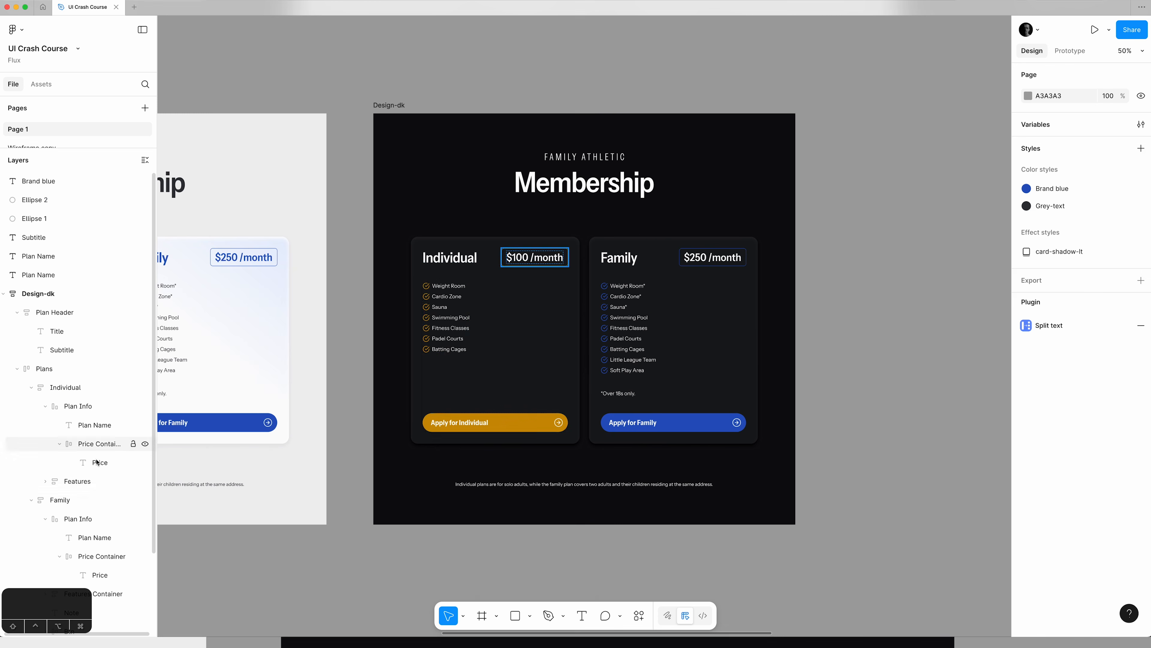
Show the Individual card's linear gradient fill and settle its opacity at 15% after trying other levels.
click(67, 388)
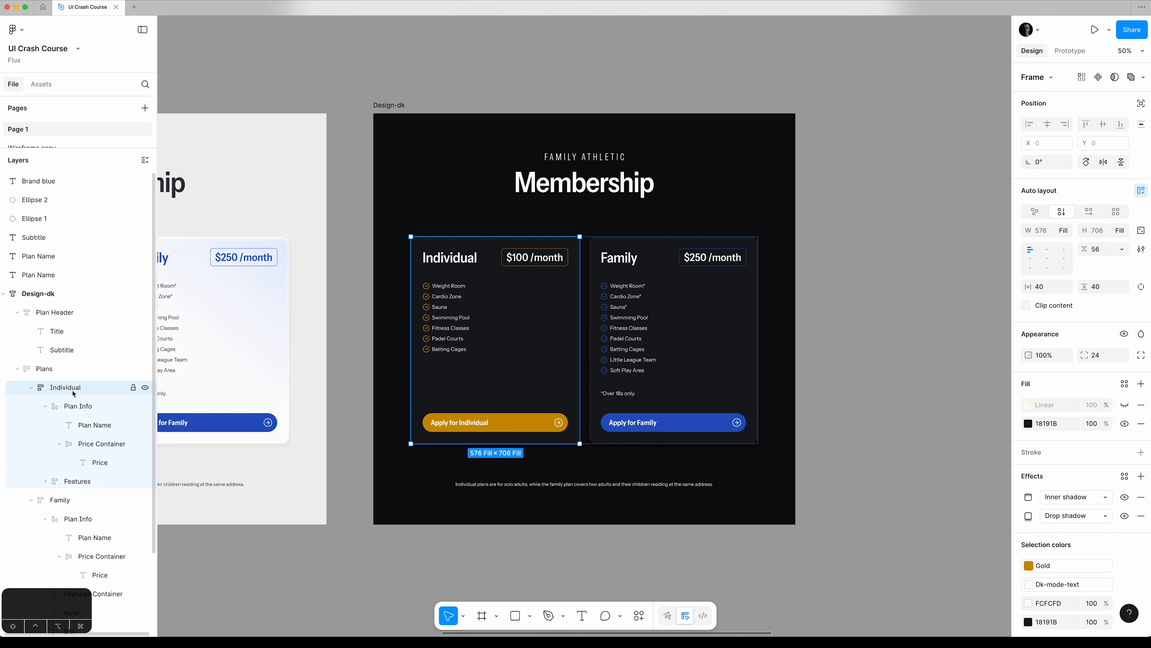
click(1125, 404)
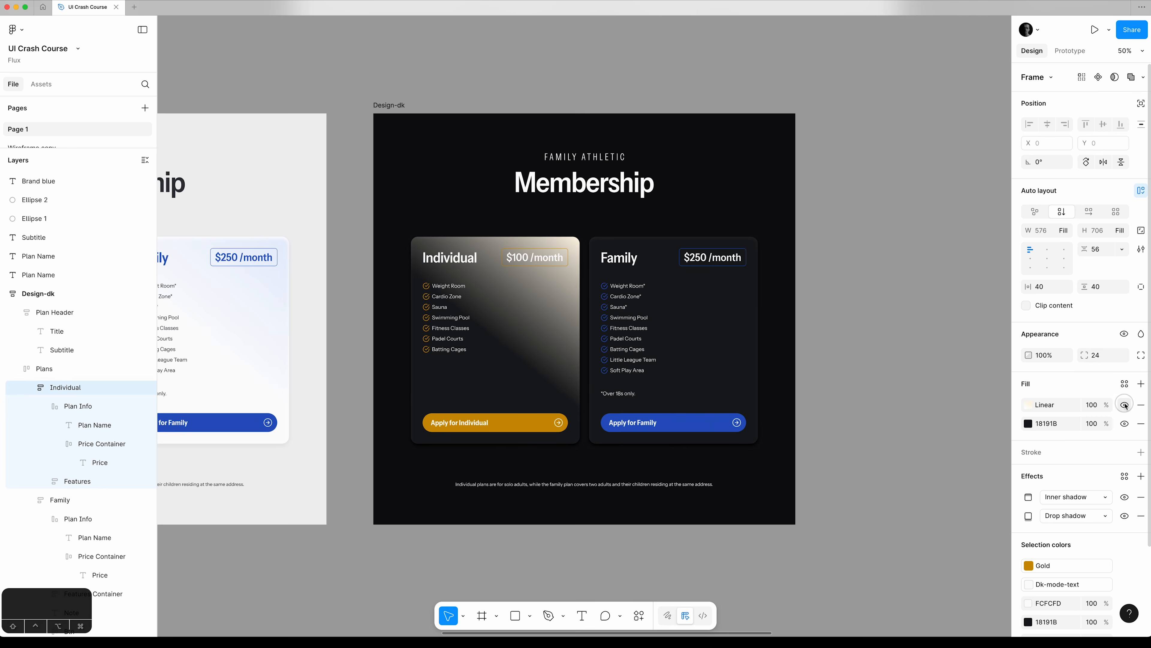
click(1092, 404)
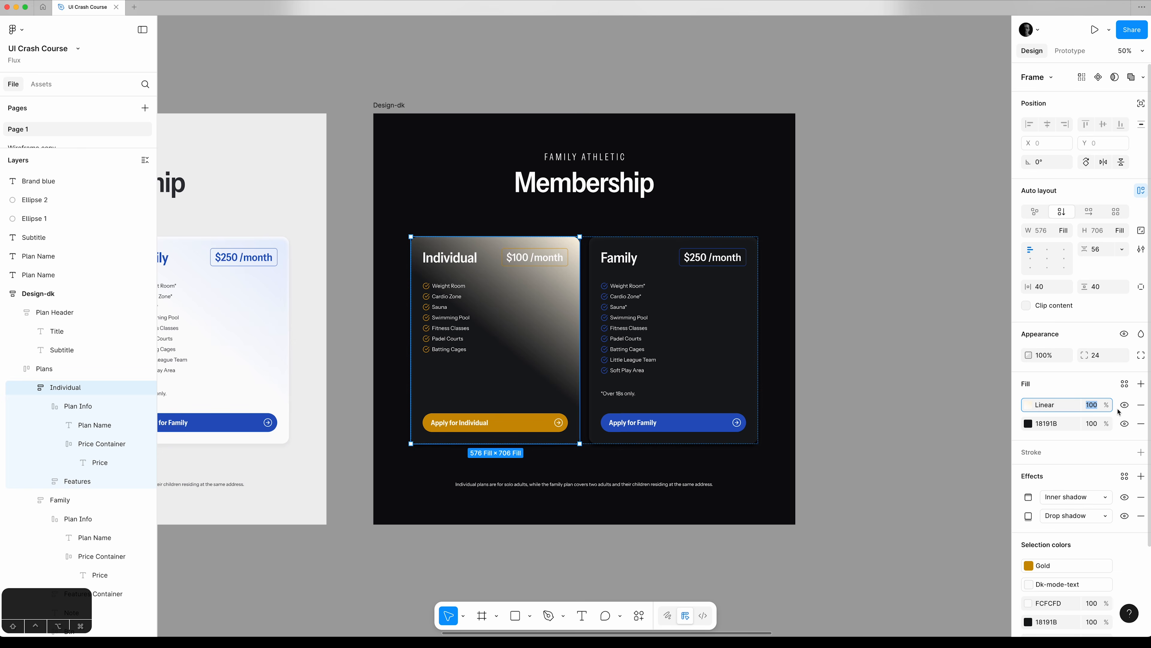
key(shift+Down)
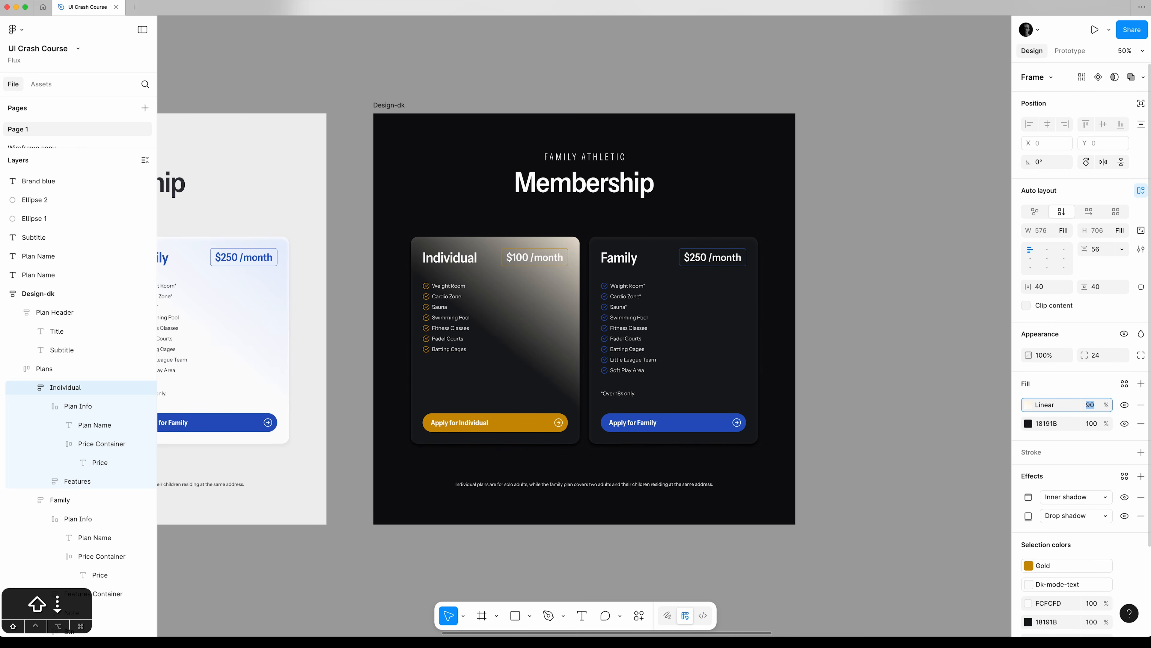
key(shift+Down)
key(shift+Down)
key(shift+Down)
key(shift+Down)
key(shift+Down)
key(shift+Down)
key(shift+Down)
key(shift+Down)
key(shift+Down)
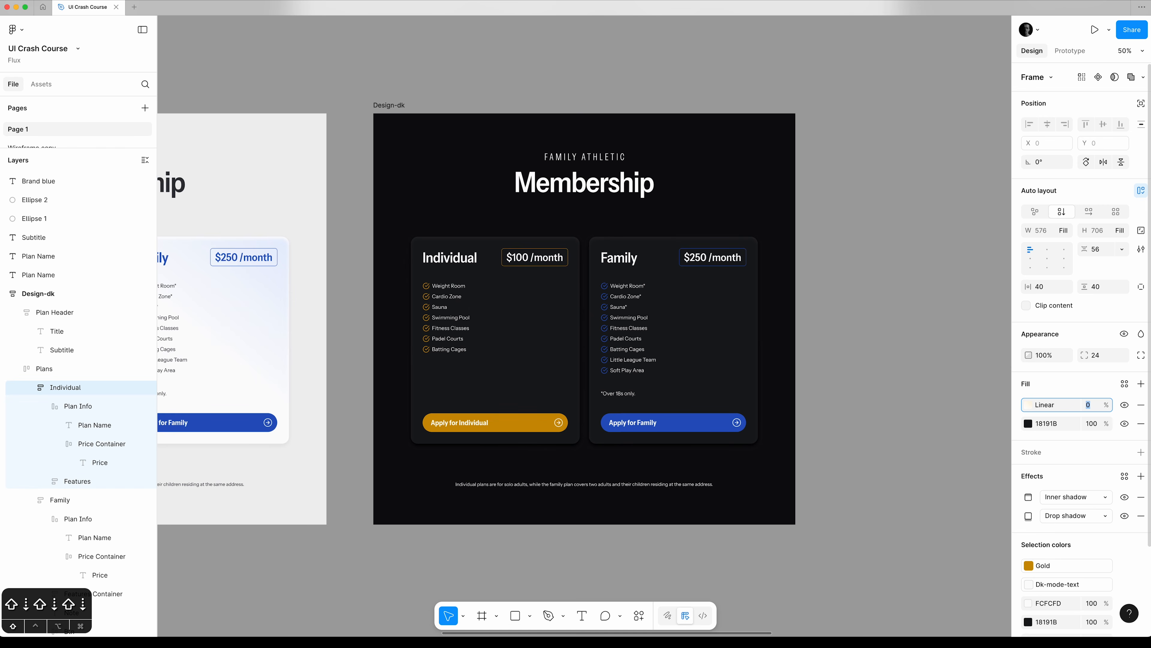
key(shift+Up)
key(shift+Up)
key(shift+Down)
key(shift+Up)
key(shift+Down)
key(shift+Up)
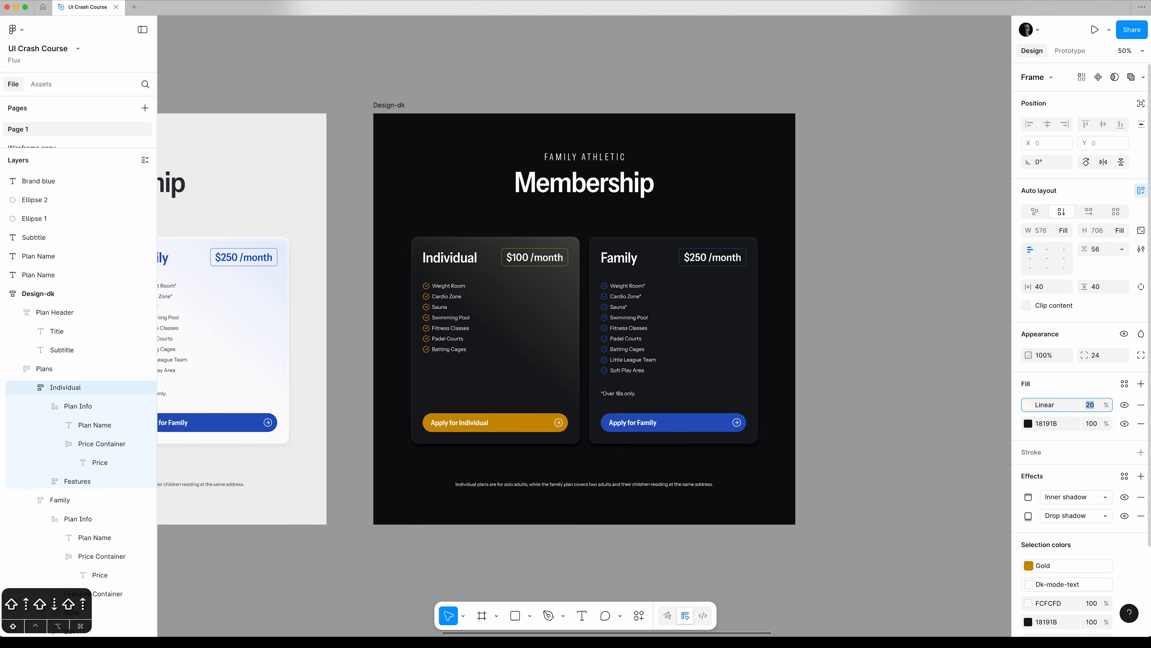
key(super+equal)
text(15)
key(Tab)
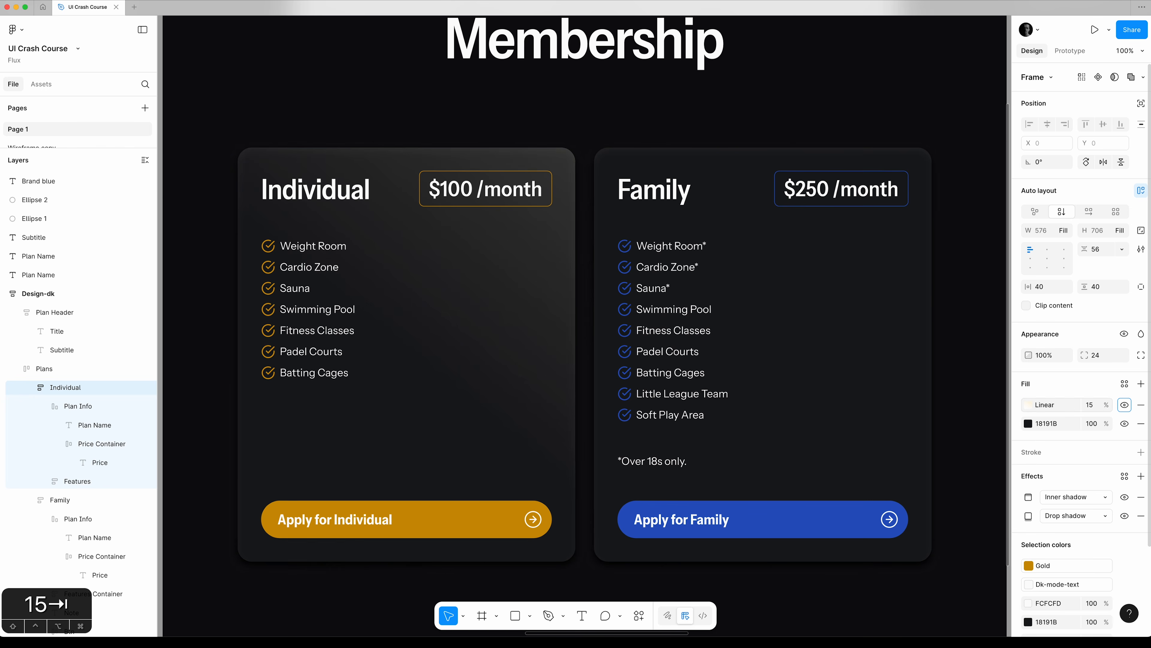
Show the Family card's linear gradient fill at 15% opacity and compare the card with and without it.
click(106, 499)
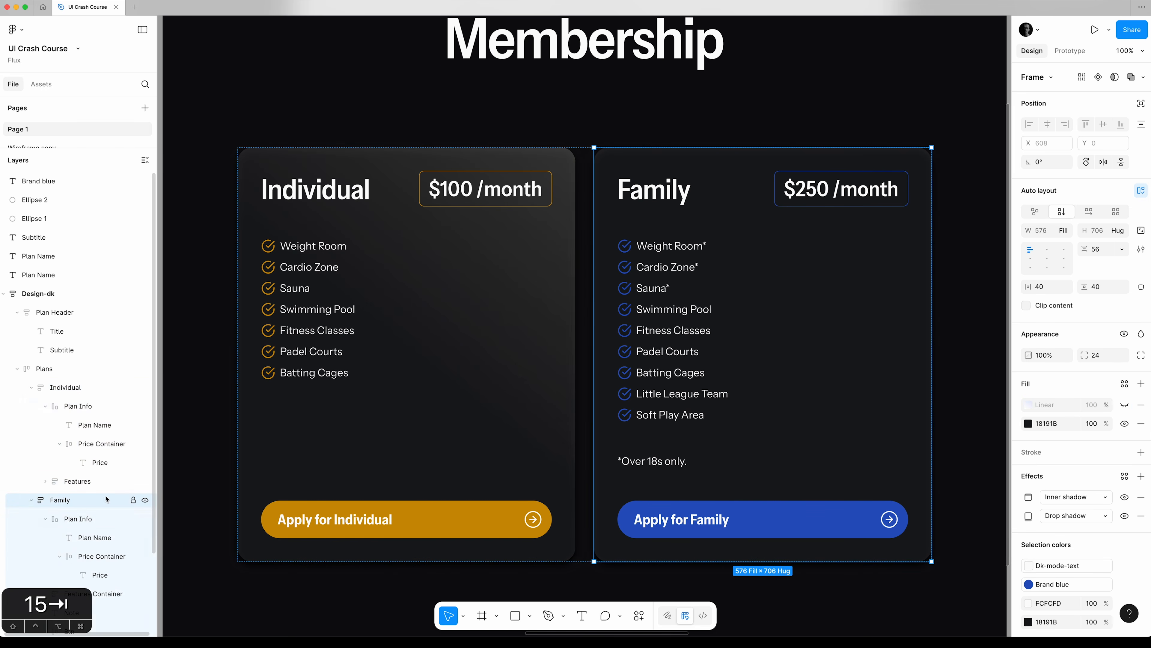
click(1125, 405)
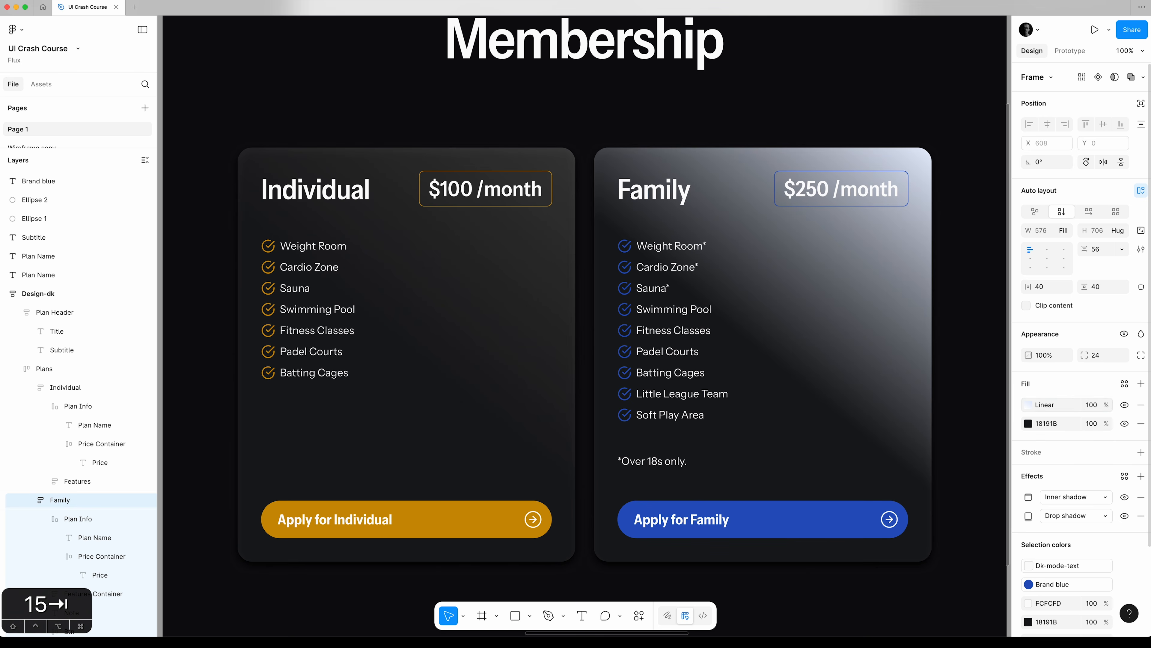
click(1090, 408)
text(15)
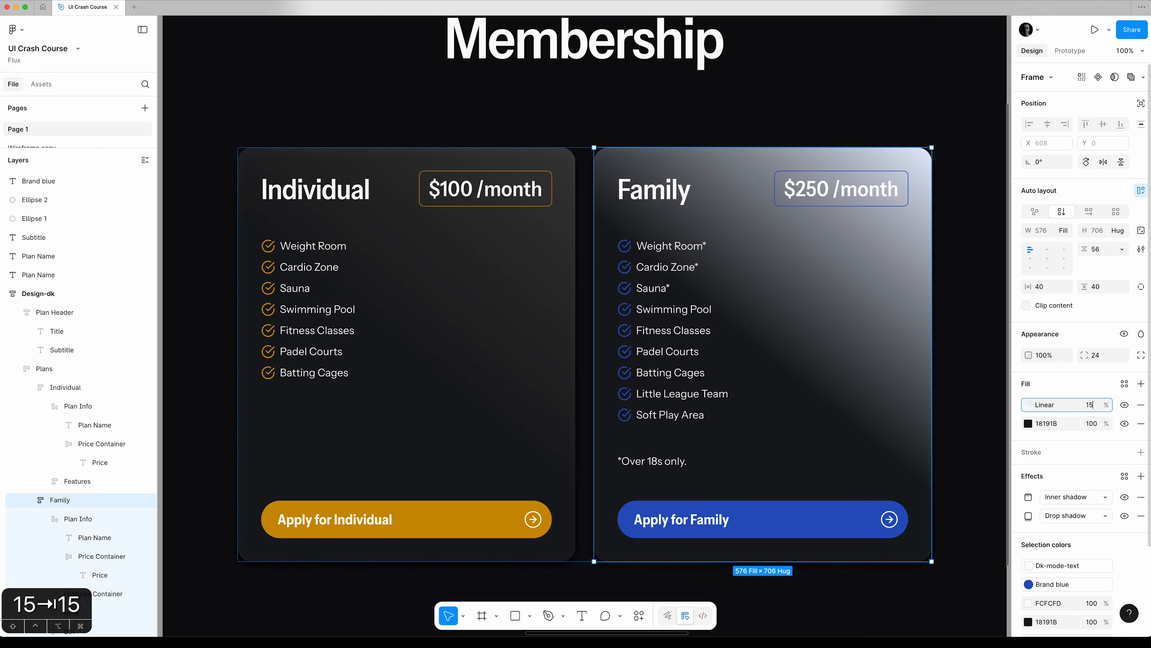
key(Tab)
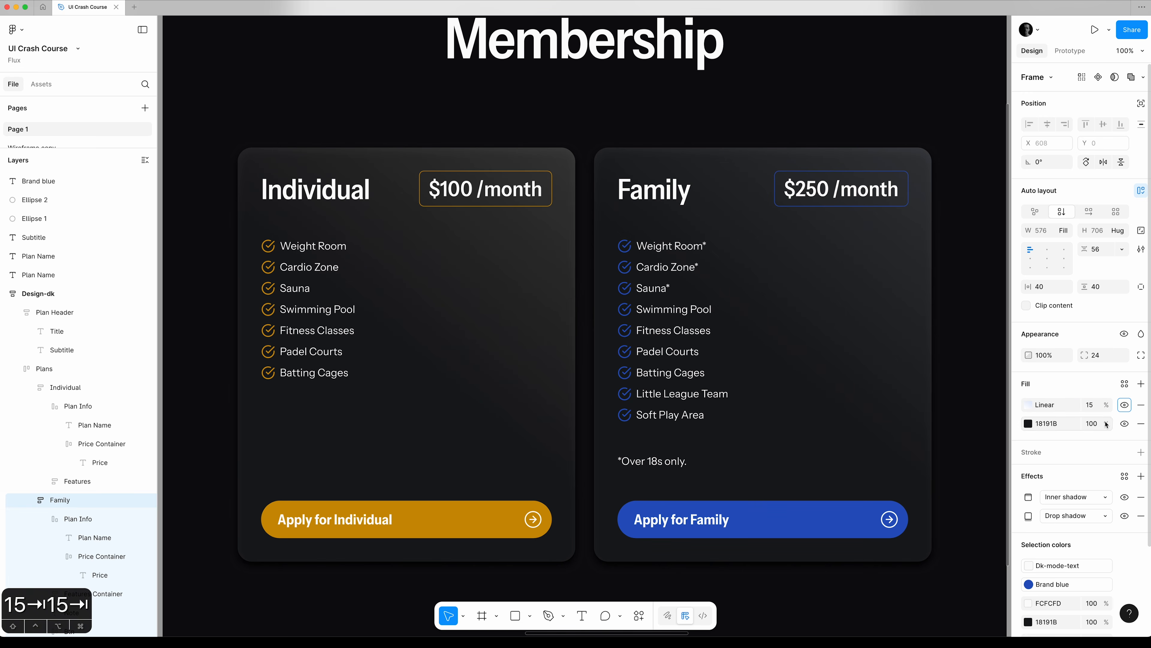
click(1125, 405)
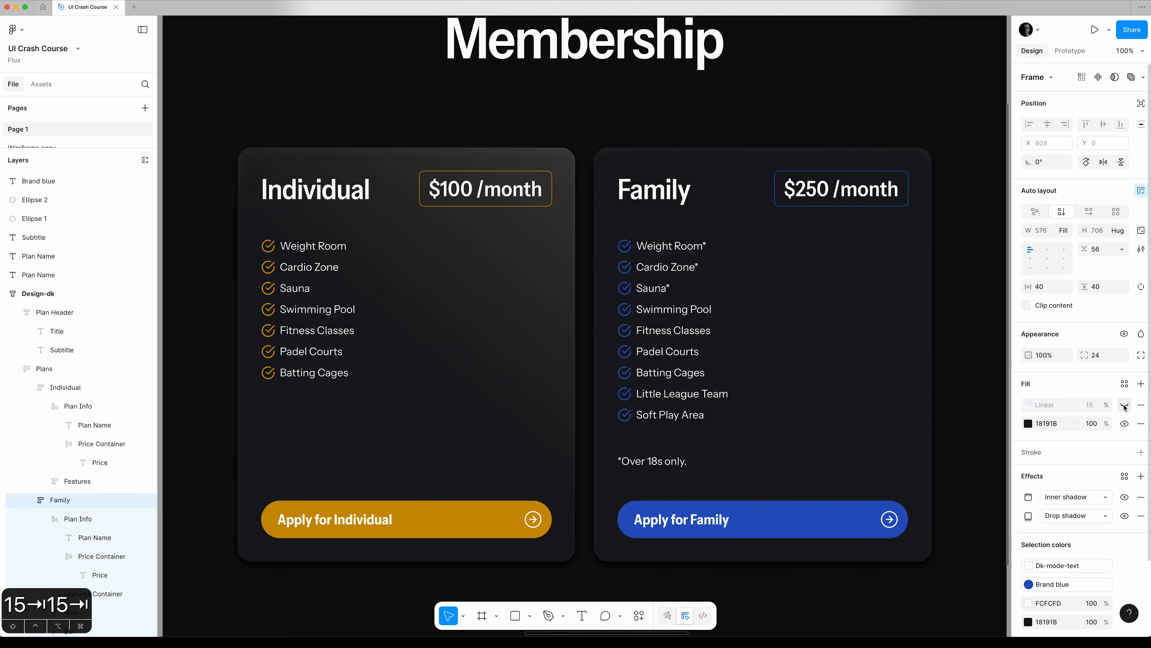
click(1125, 405)
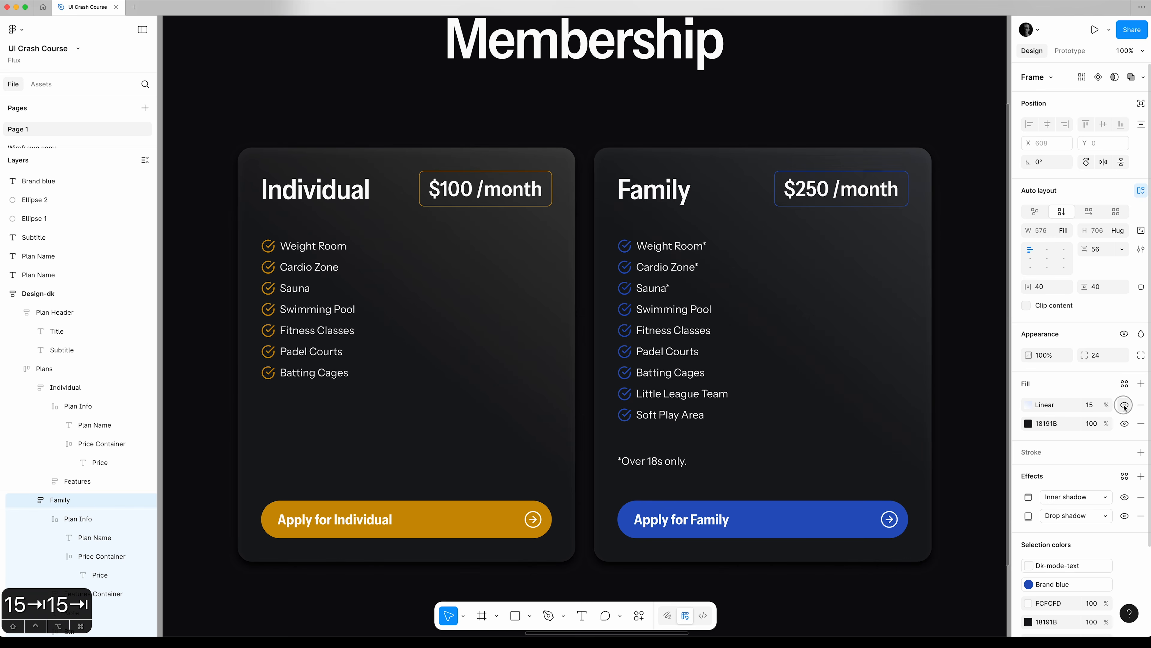
Fit the whole Design-dk frame in view and deselect it to review the finished dark design.
click(971, 402)
key(shift+0)
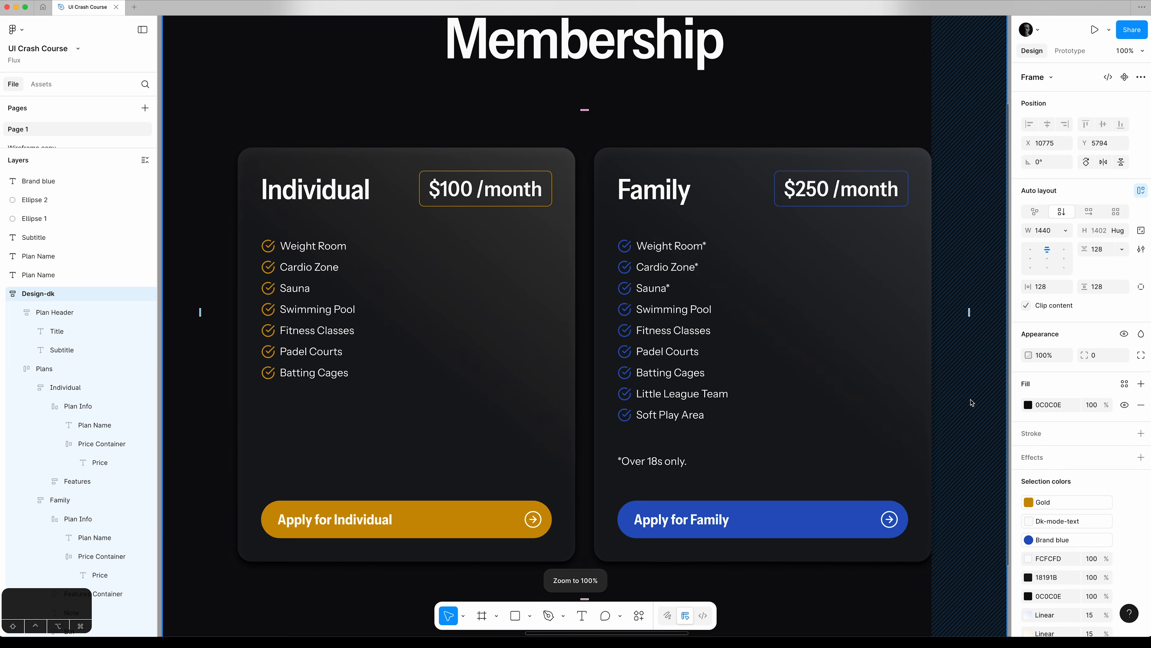
click(67, 295)
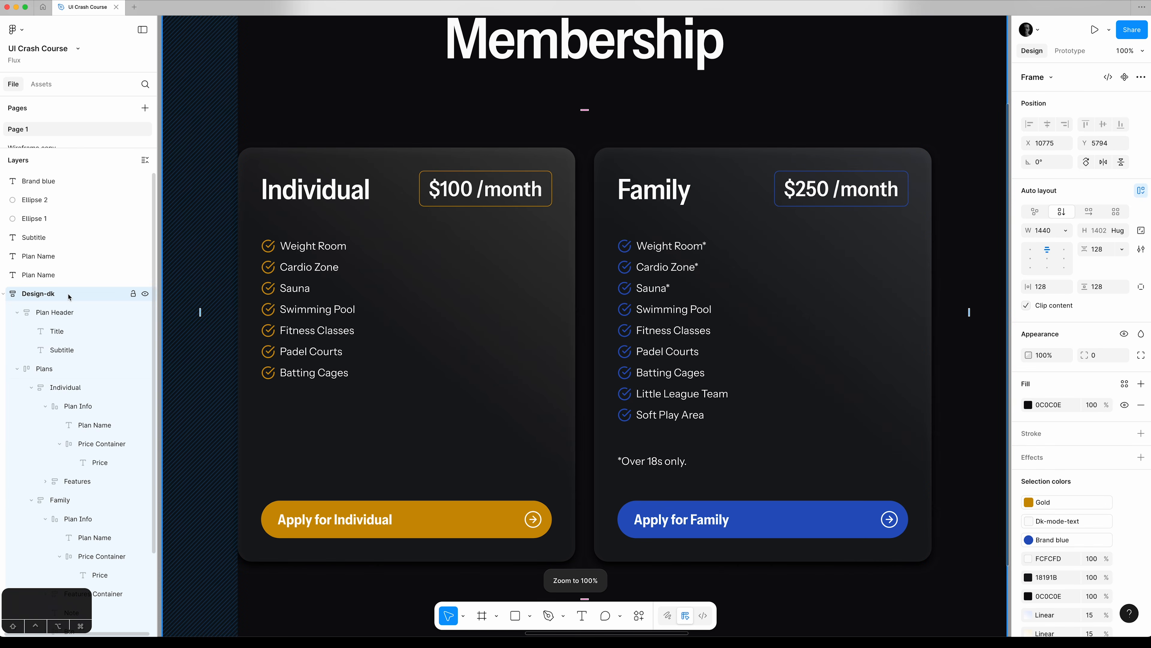
key(shift+2)
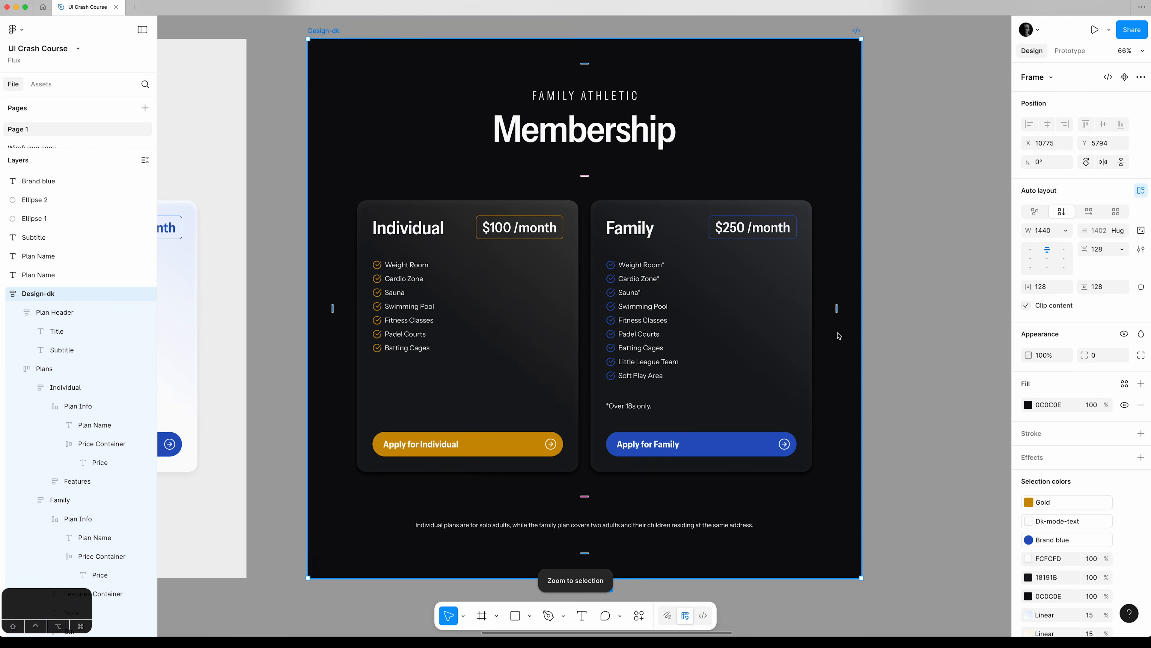
click(884, 329)
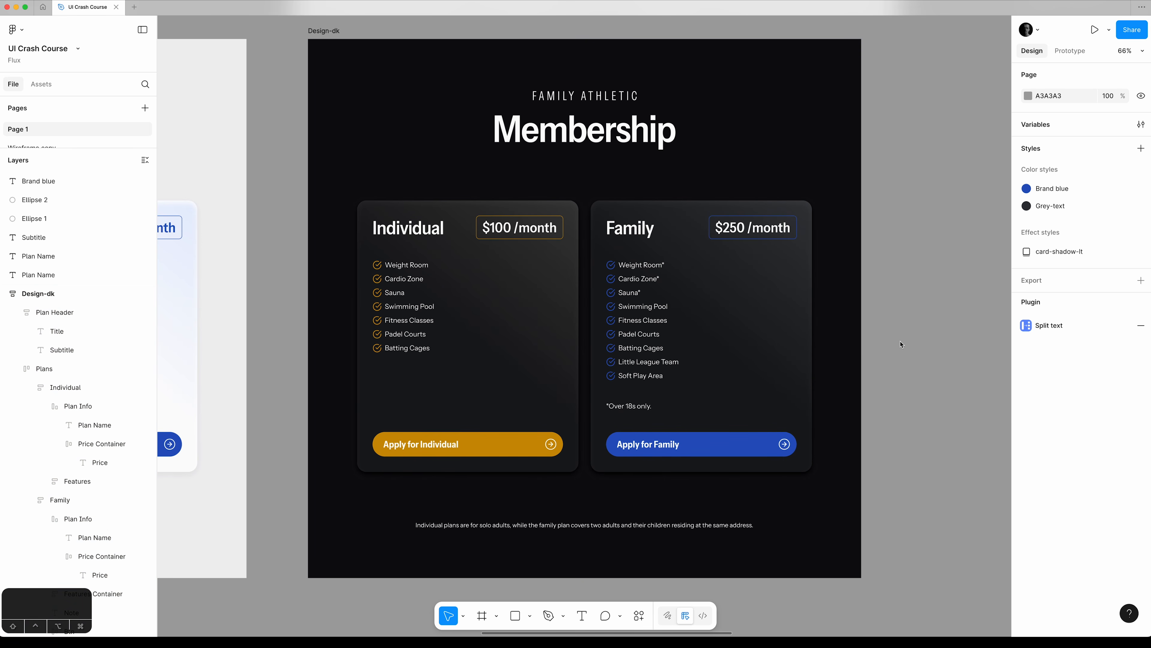
Hide the interface panels, view the three frames together and zoom to the Wireframe frame.
drag(32, 133, 538, 109)
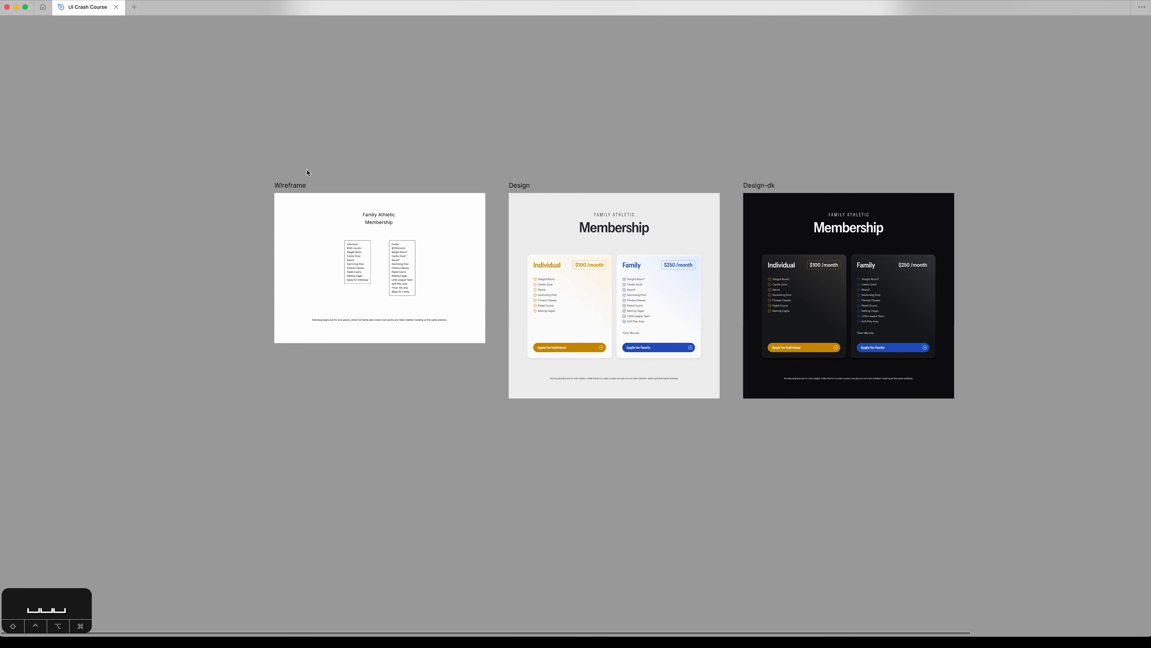
click(289, 183)
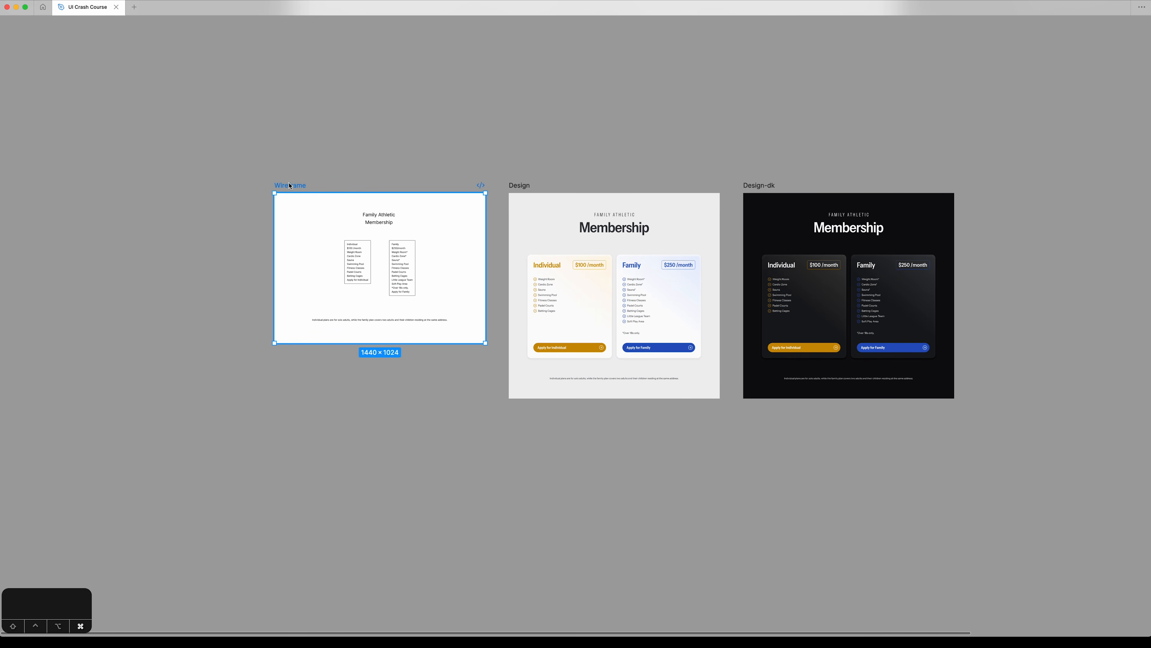
key(super+0)
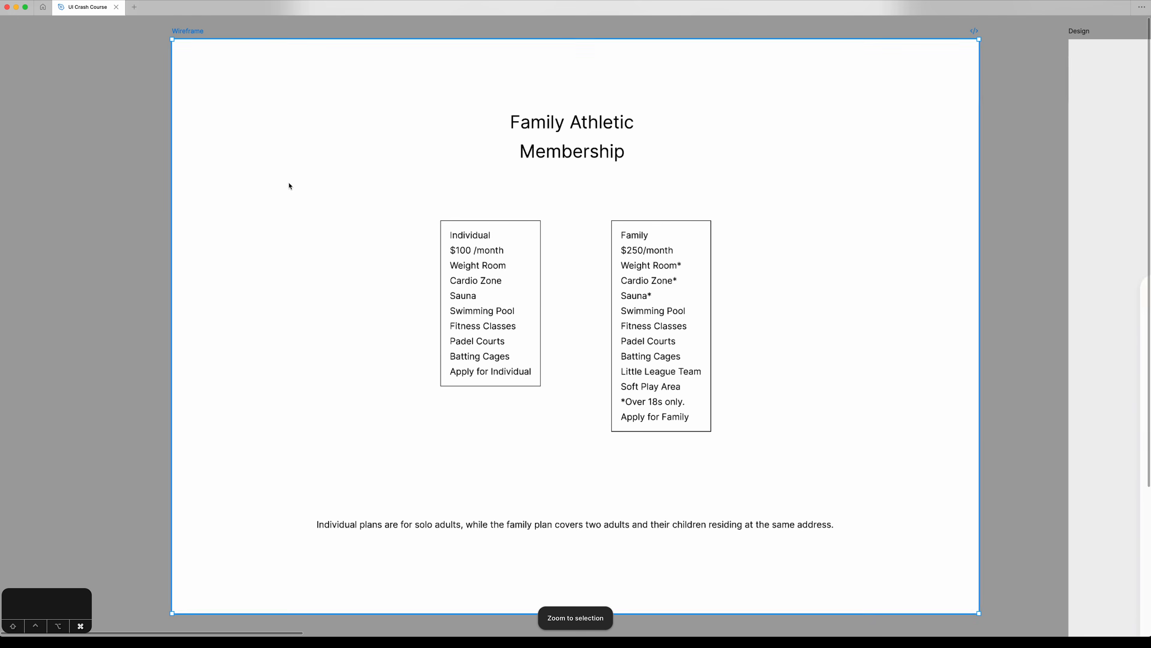